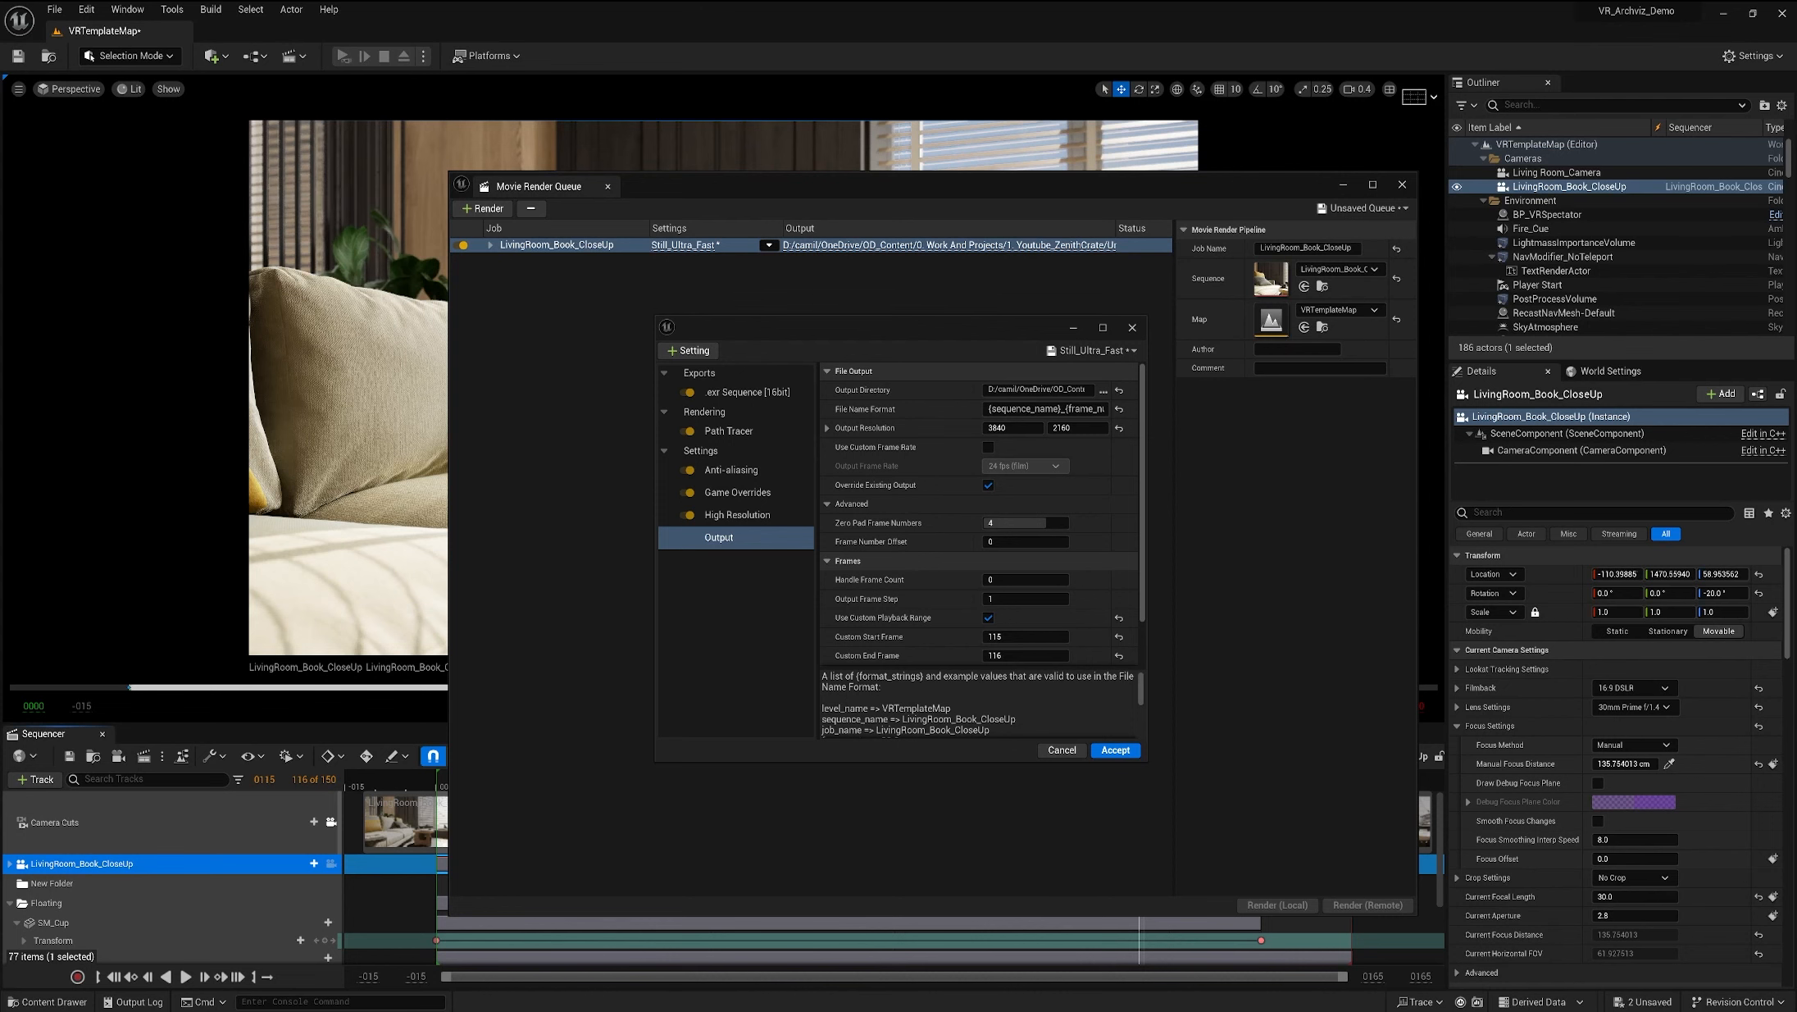
Step: Accept the render settings of the LivingRoom_Book_CloseUp job and close the Movie Render Queue
{"action": "left_click", "coordinate": [1115, 749]}
{"action": "left_click", "coordinate": [1402, 185]}
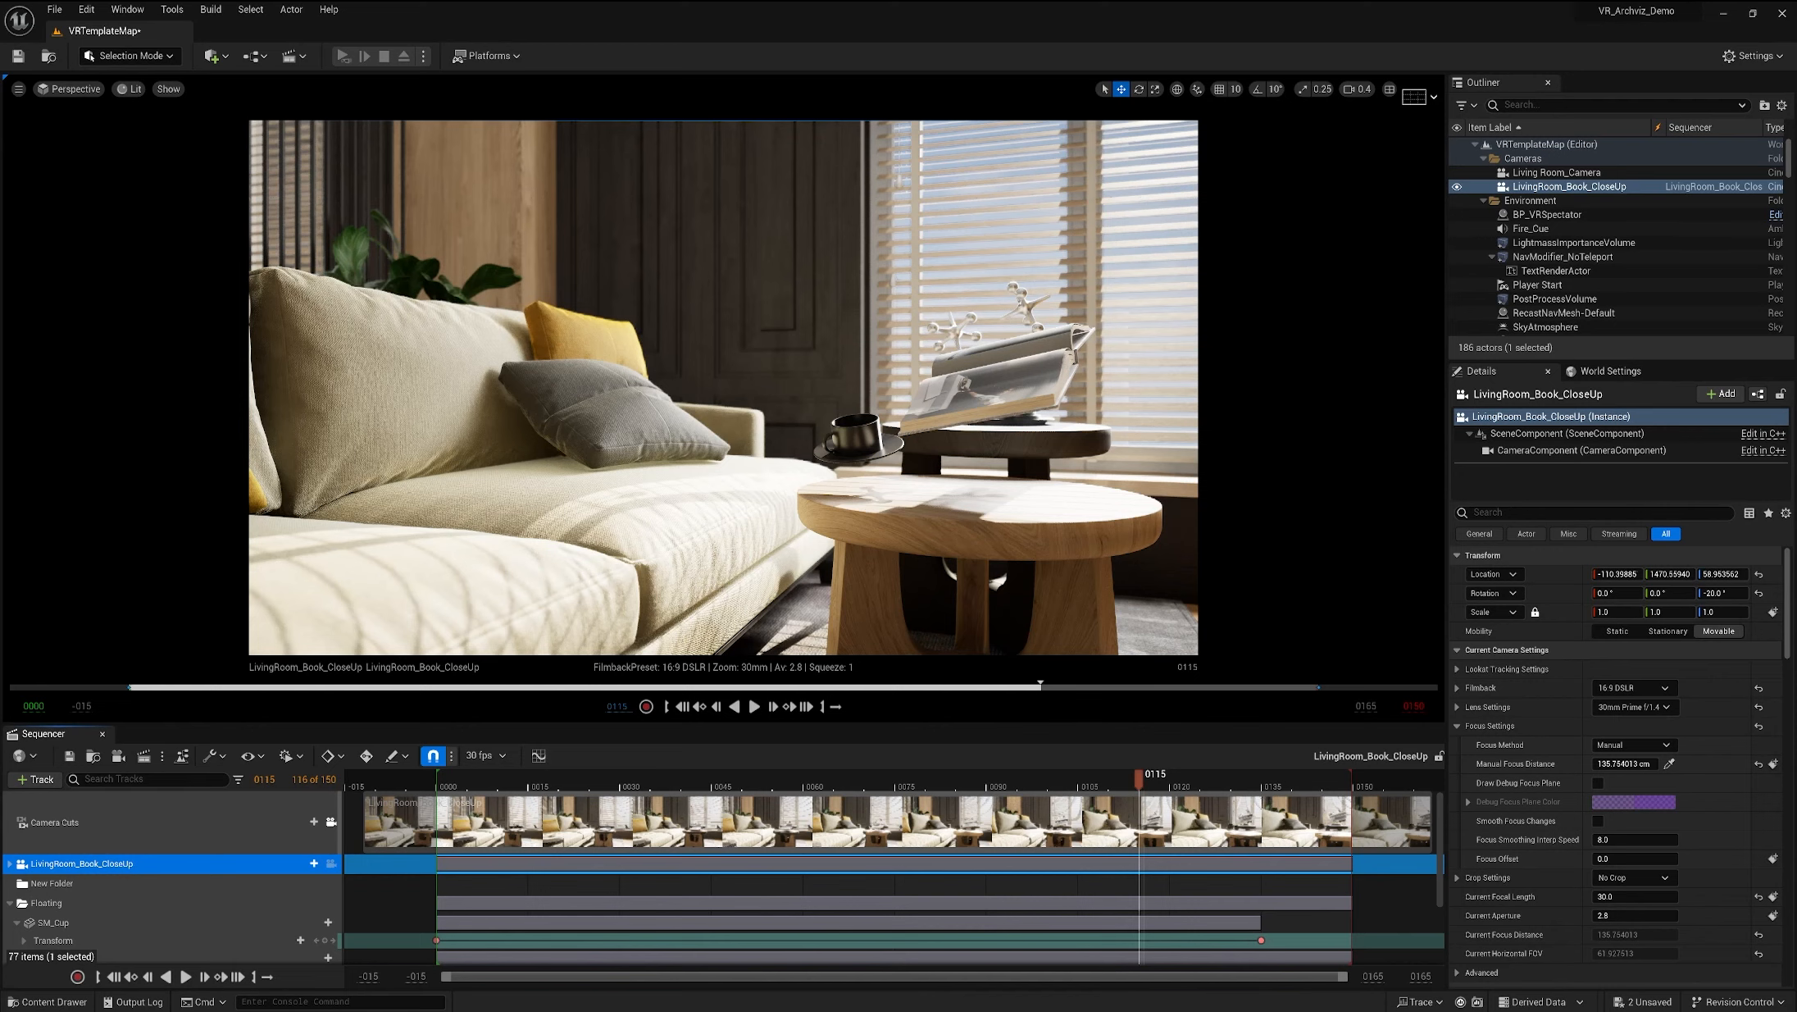
Step: Open the project's plugin list to view the available plugins, and close it again
{"action": "left_click", "coordinate": [1750, 57]}
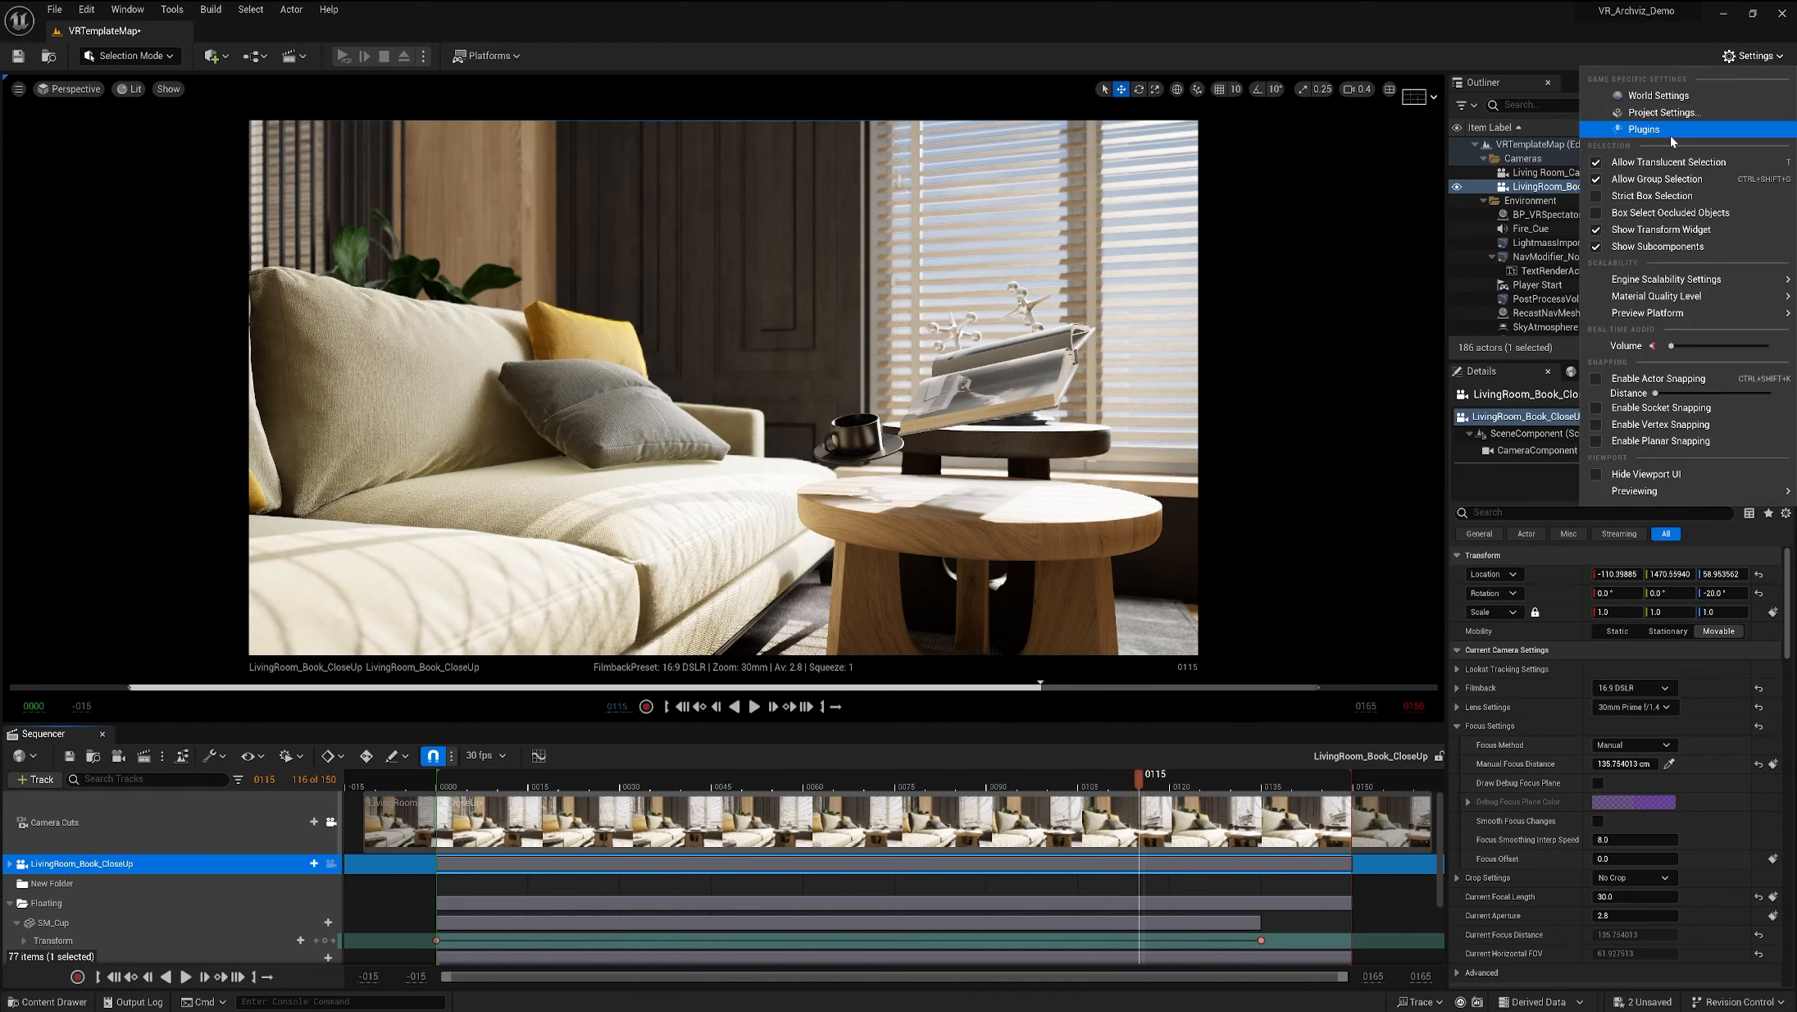
{"action": "left_click", "coordinate": [1644, 129]}
{"action": "left_click_drag", "start_coordinate": [956, 101], "coordinate": [821, 82]}
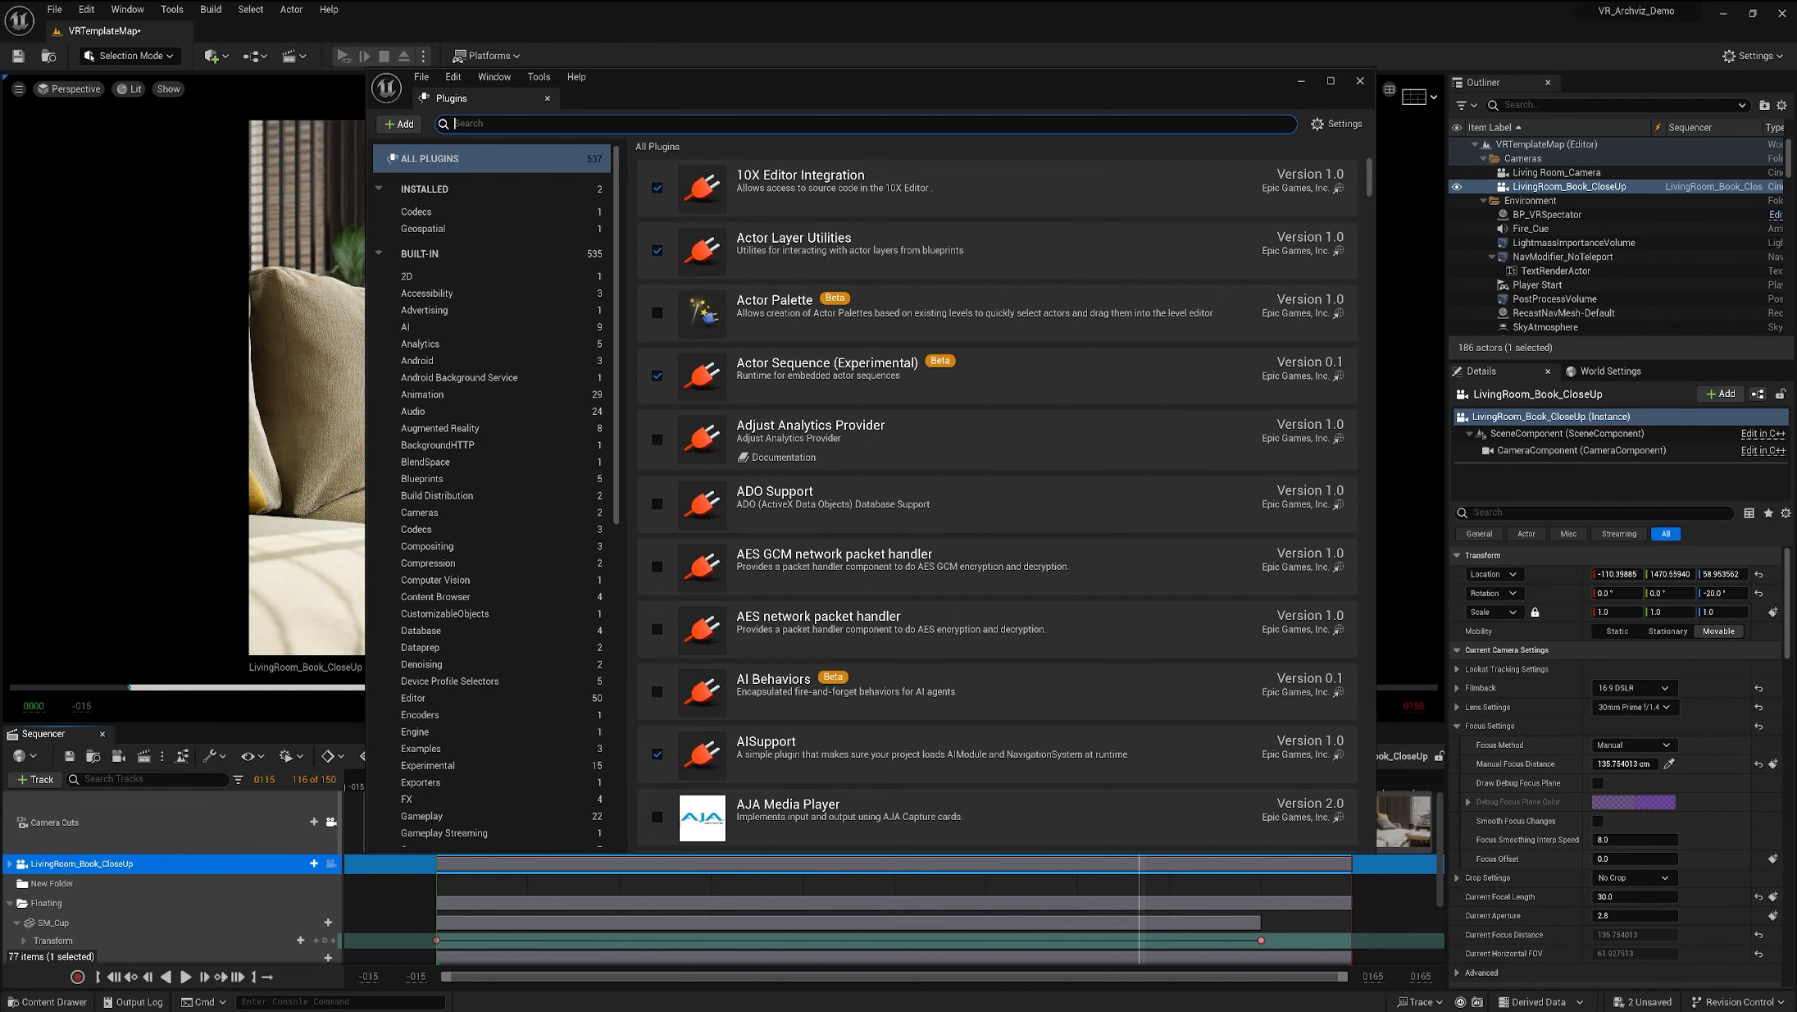
{"action": "left_click", "coordinate": [1361, 80]}
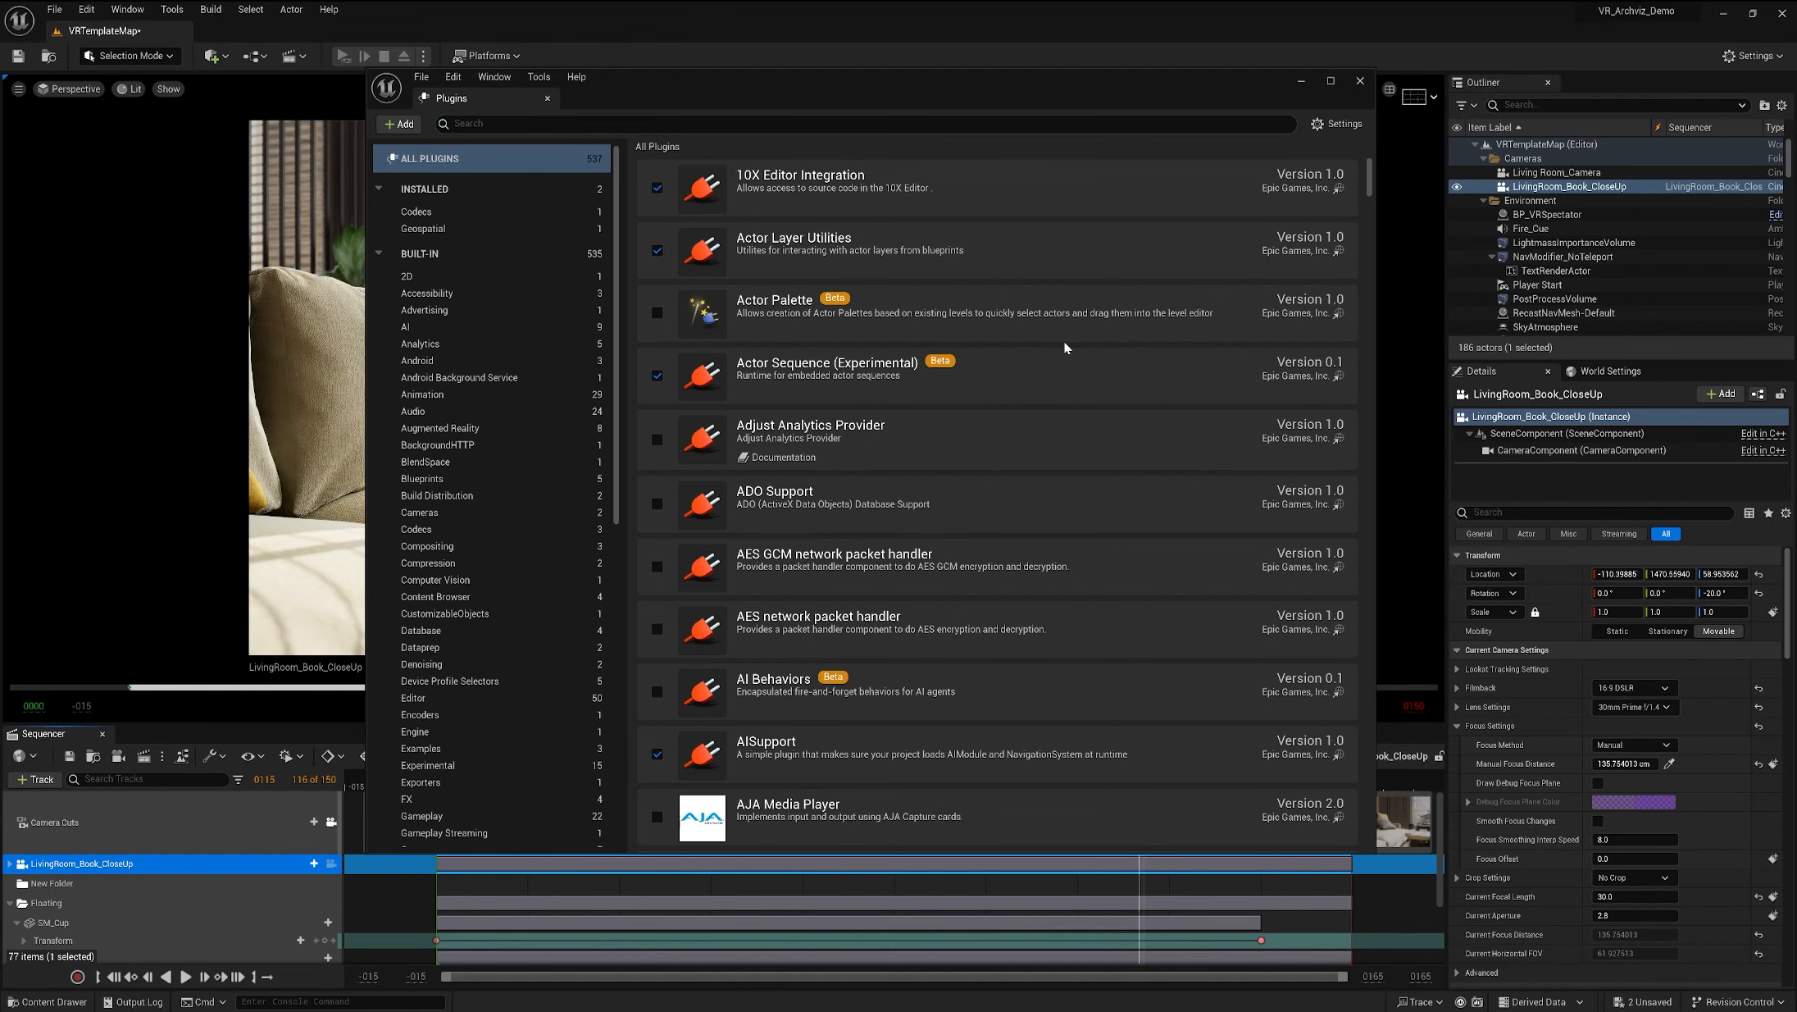
Step: Check the Sequencer's render method options, open the Movie Render Queue to view its job, and close it
{"action": "left_click", "coordinate": [162, 755]}
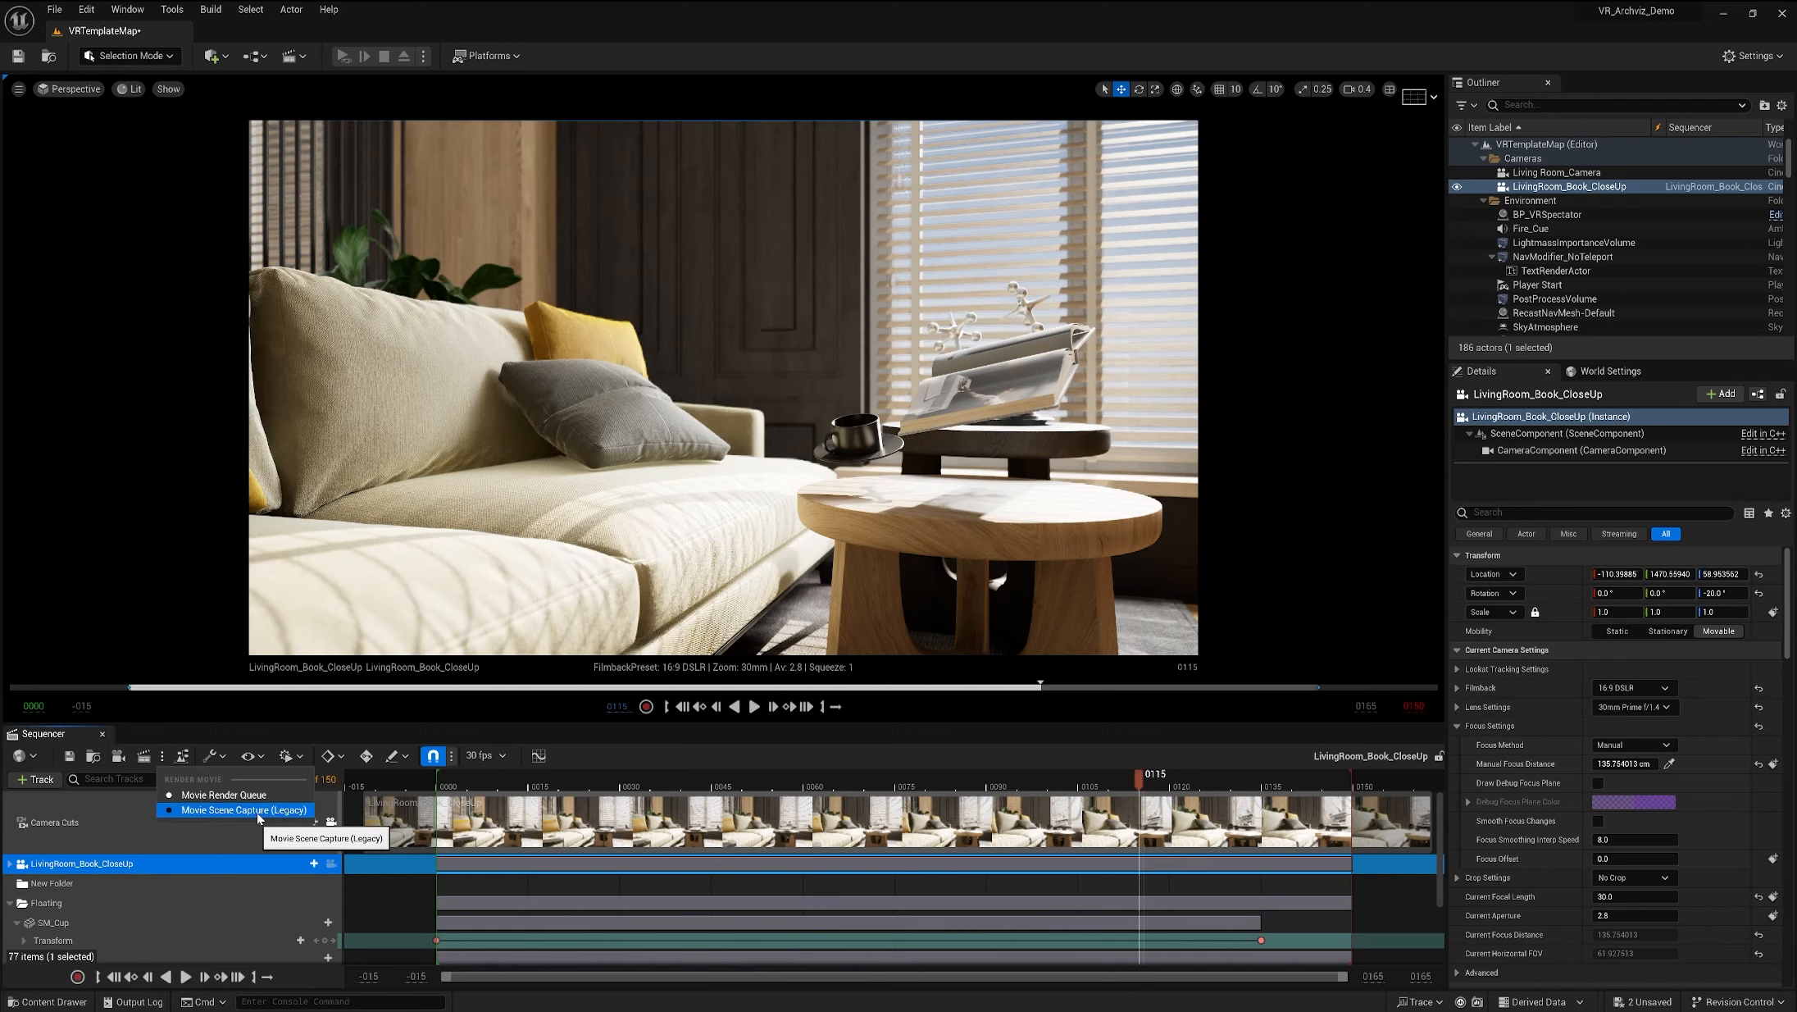
{"action": "left_click", "coordinate": [204, 823]}
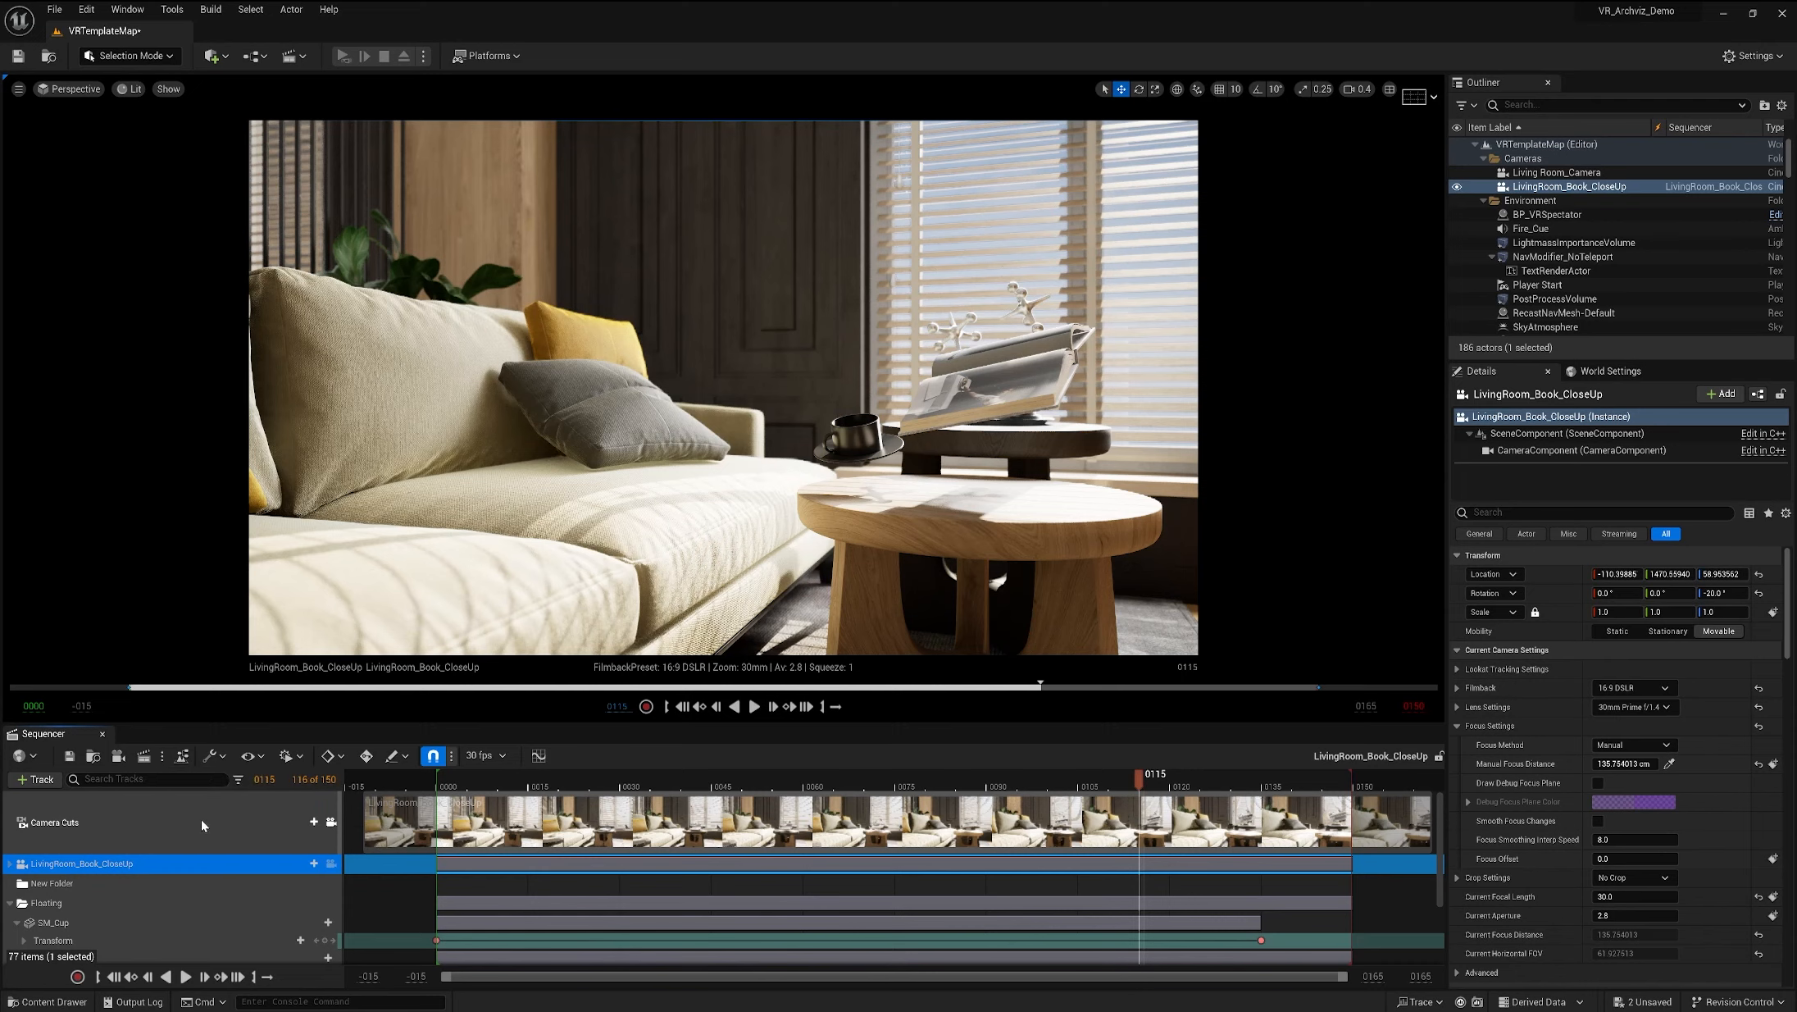
{"action": "left_click", "coordinate": [147, 761]}
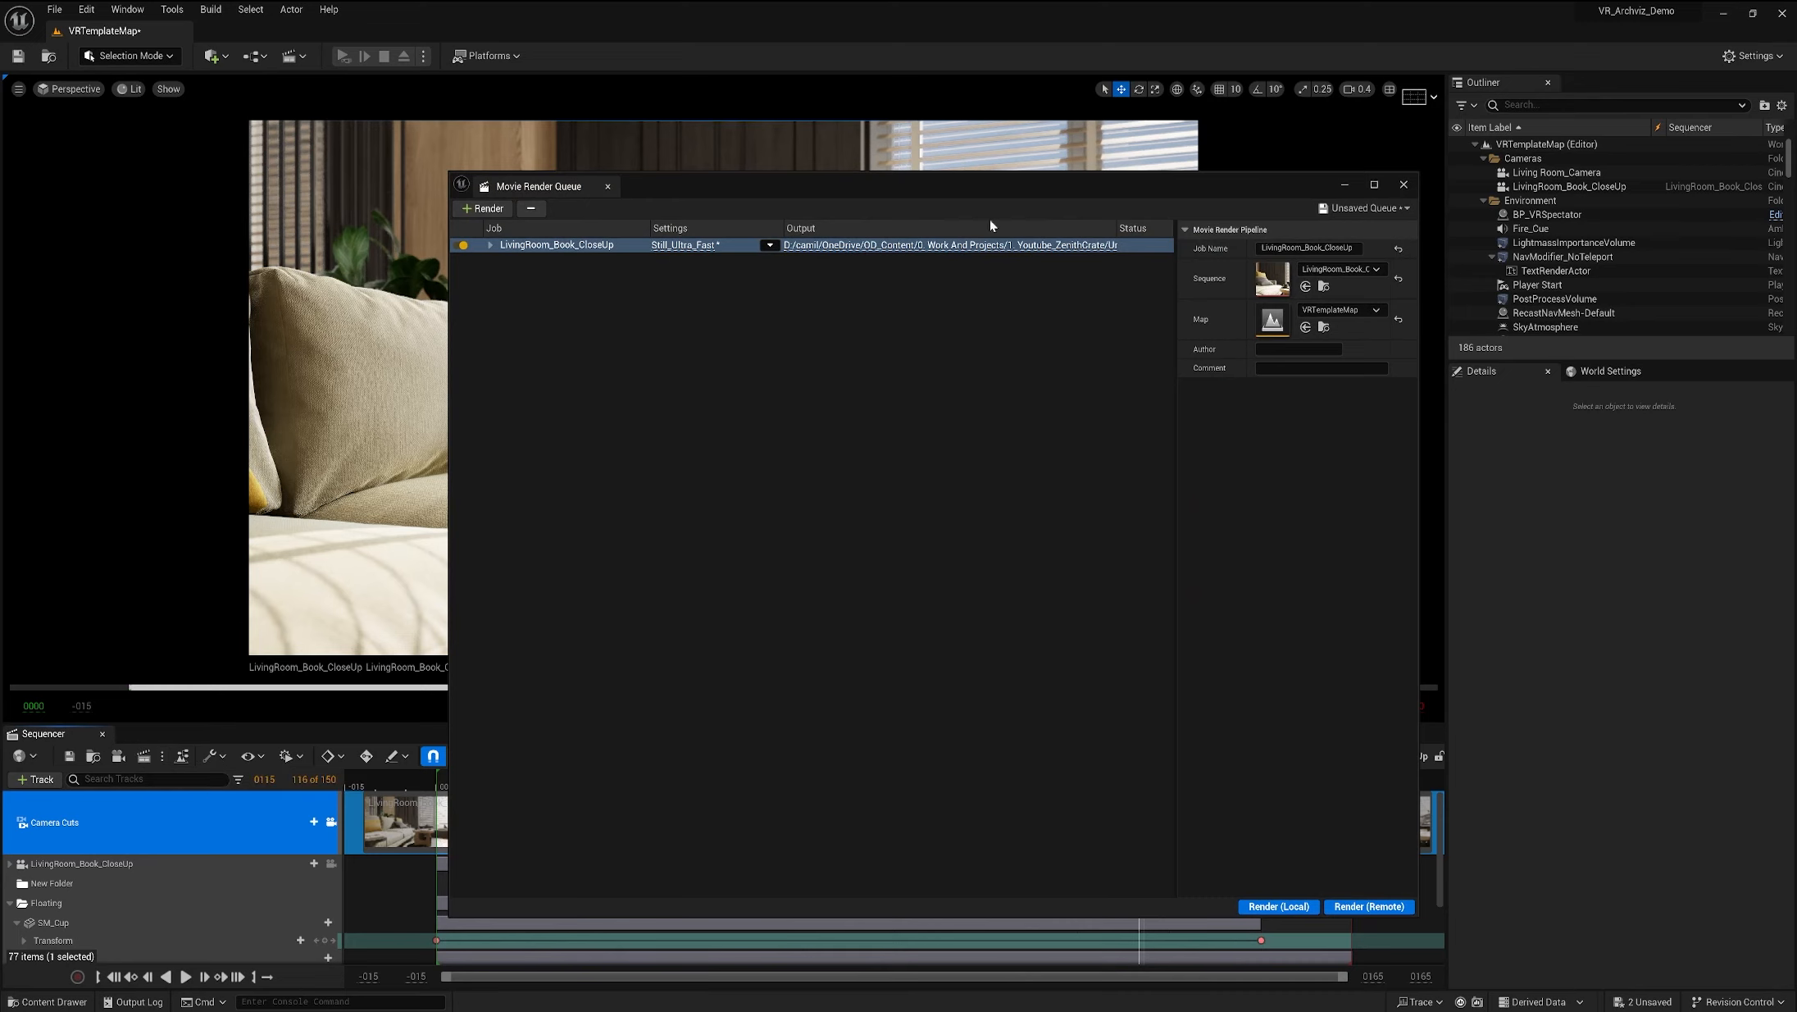
{"action": "left_click", "coordinate": [1404, 185]}
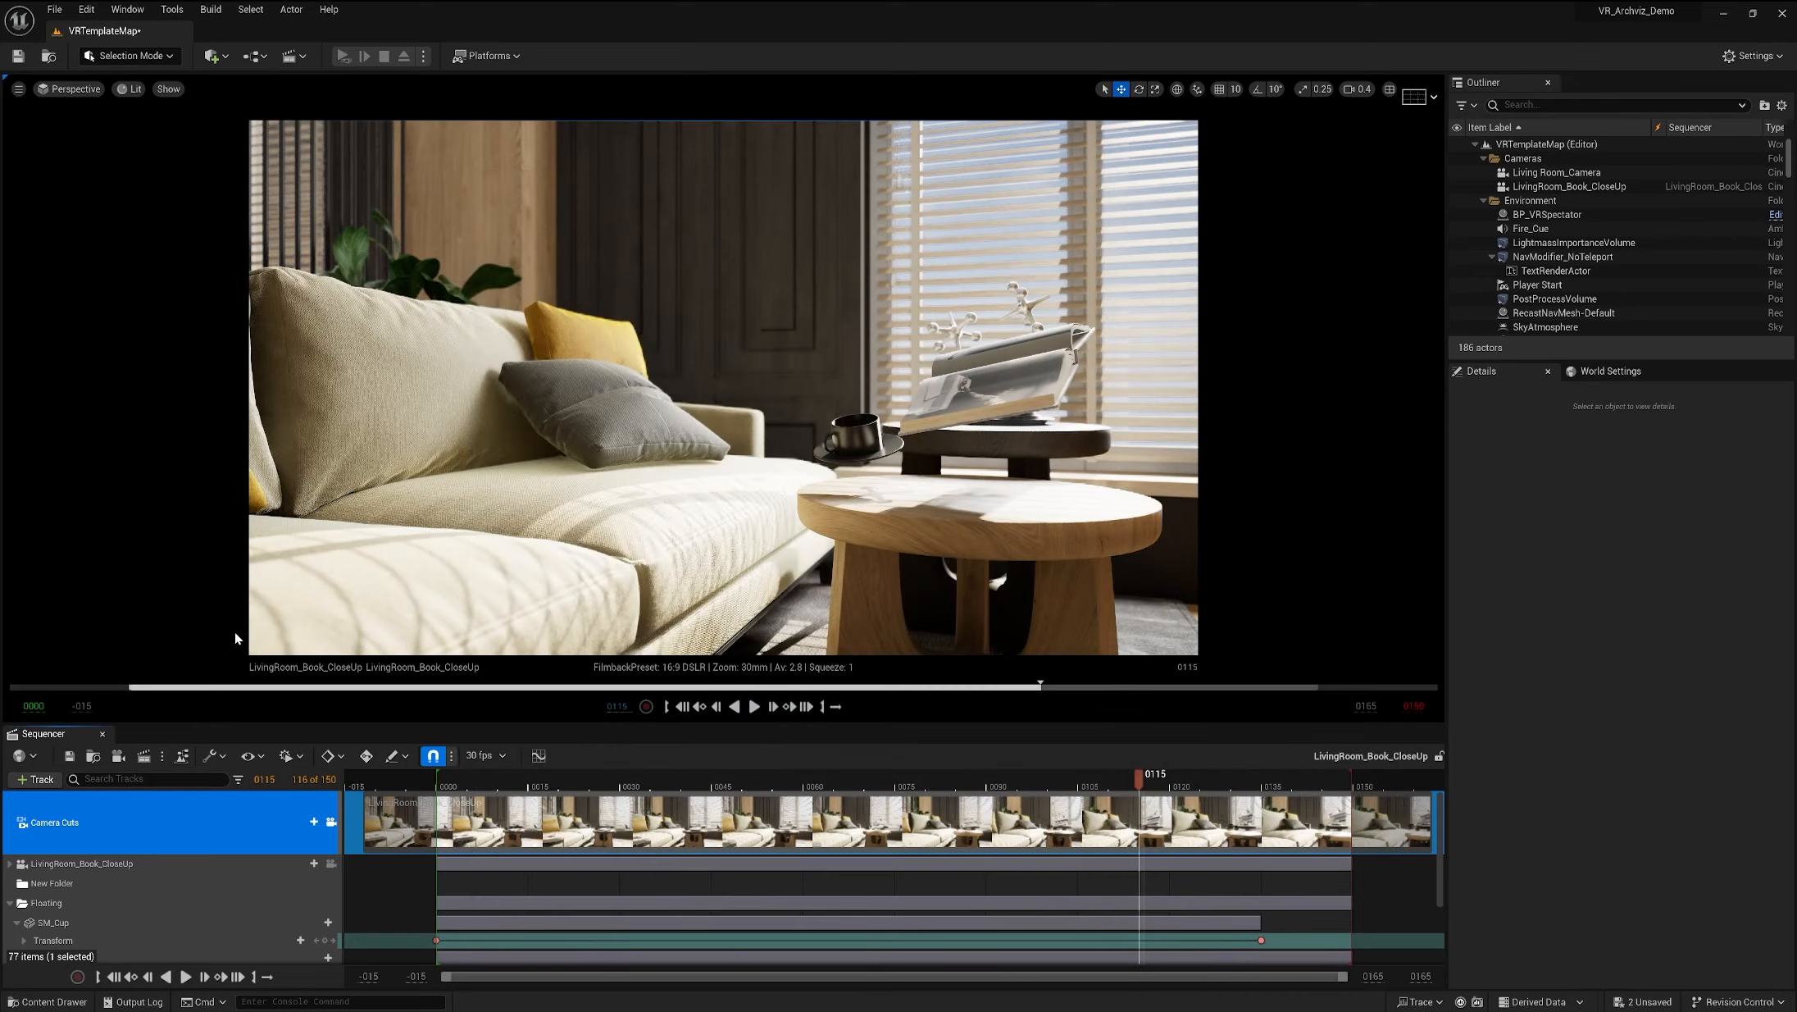
Step: Switch the render method to Movie Scene Capture (Legacy), view its Render Movie Settings, and close them
{"action": "left_click", "coordinate": [163, 757]}
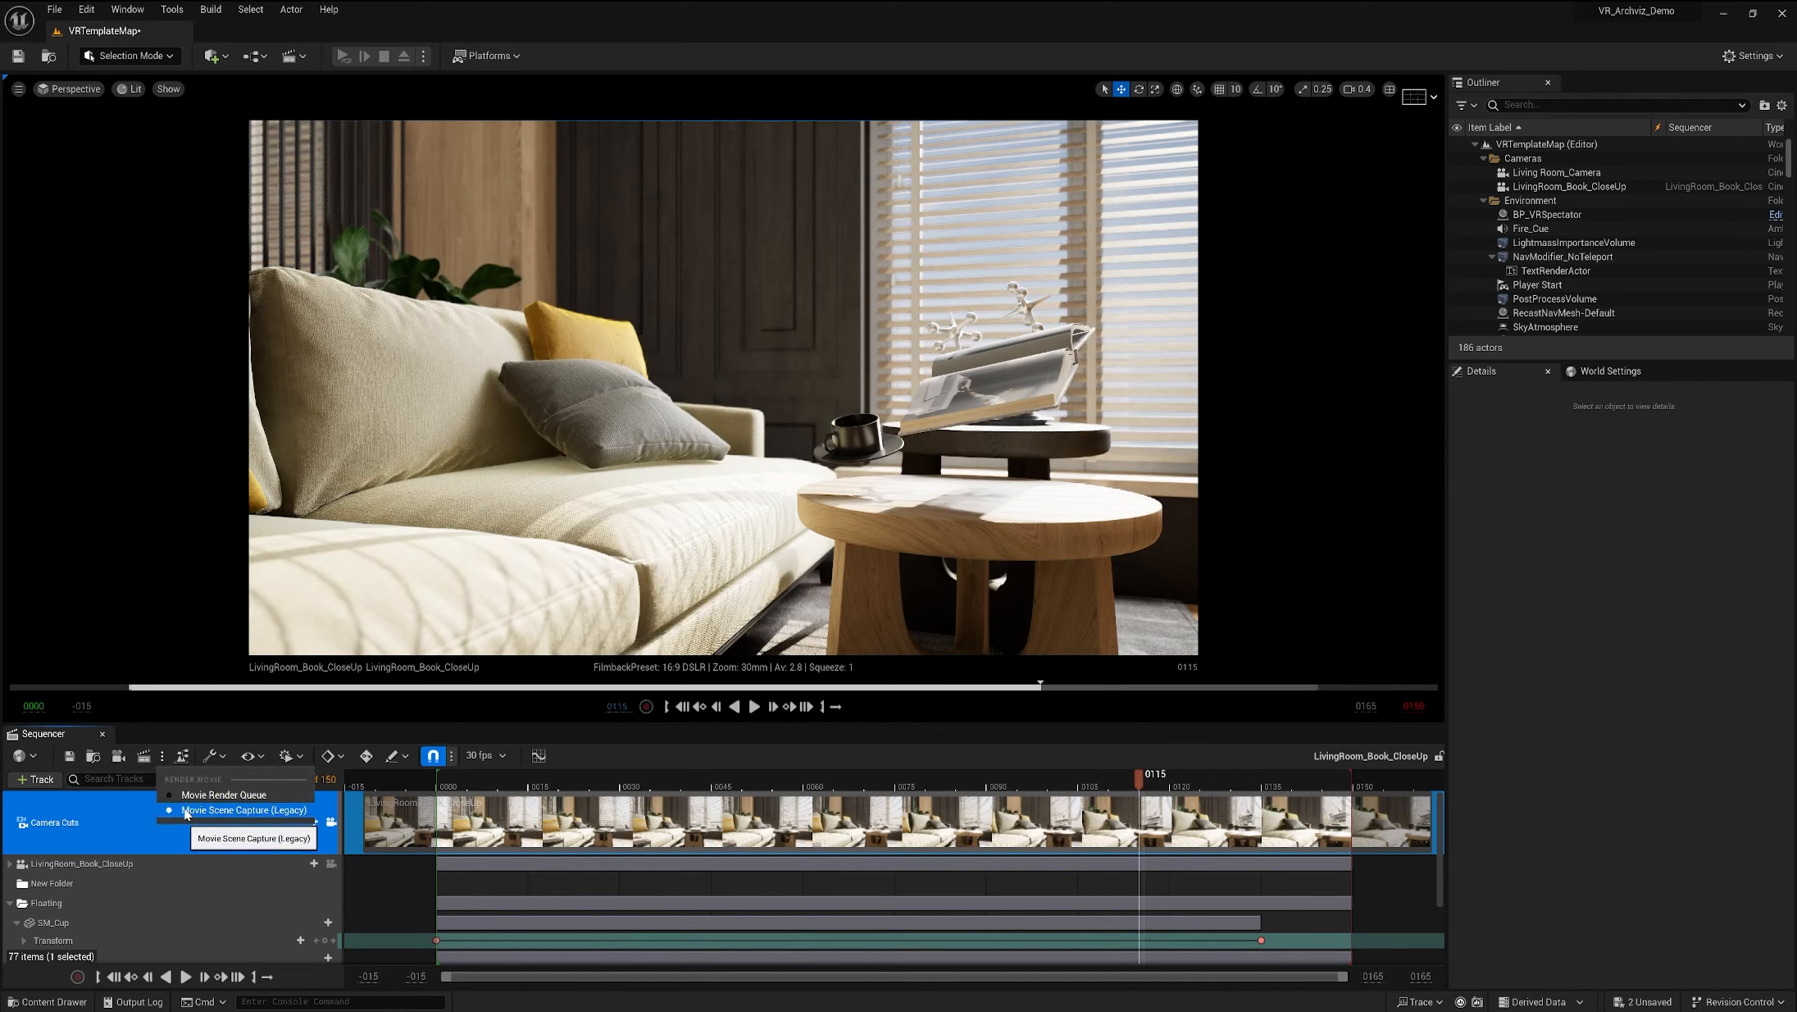
{"action": "left_click", "coordinate": [185, 810]}
{"action": "left_click", "coordinate": [143, 755]}
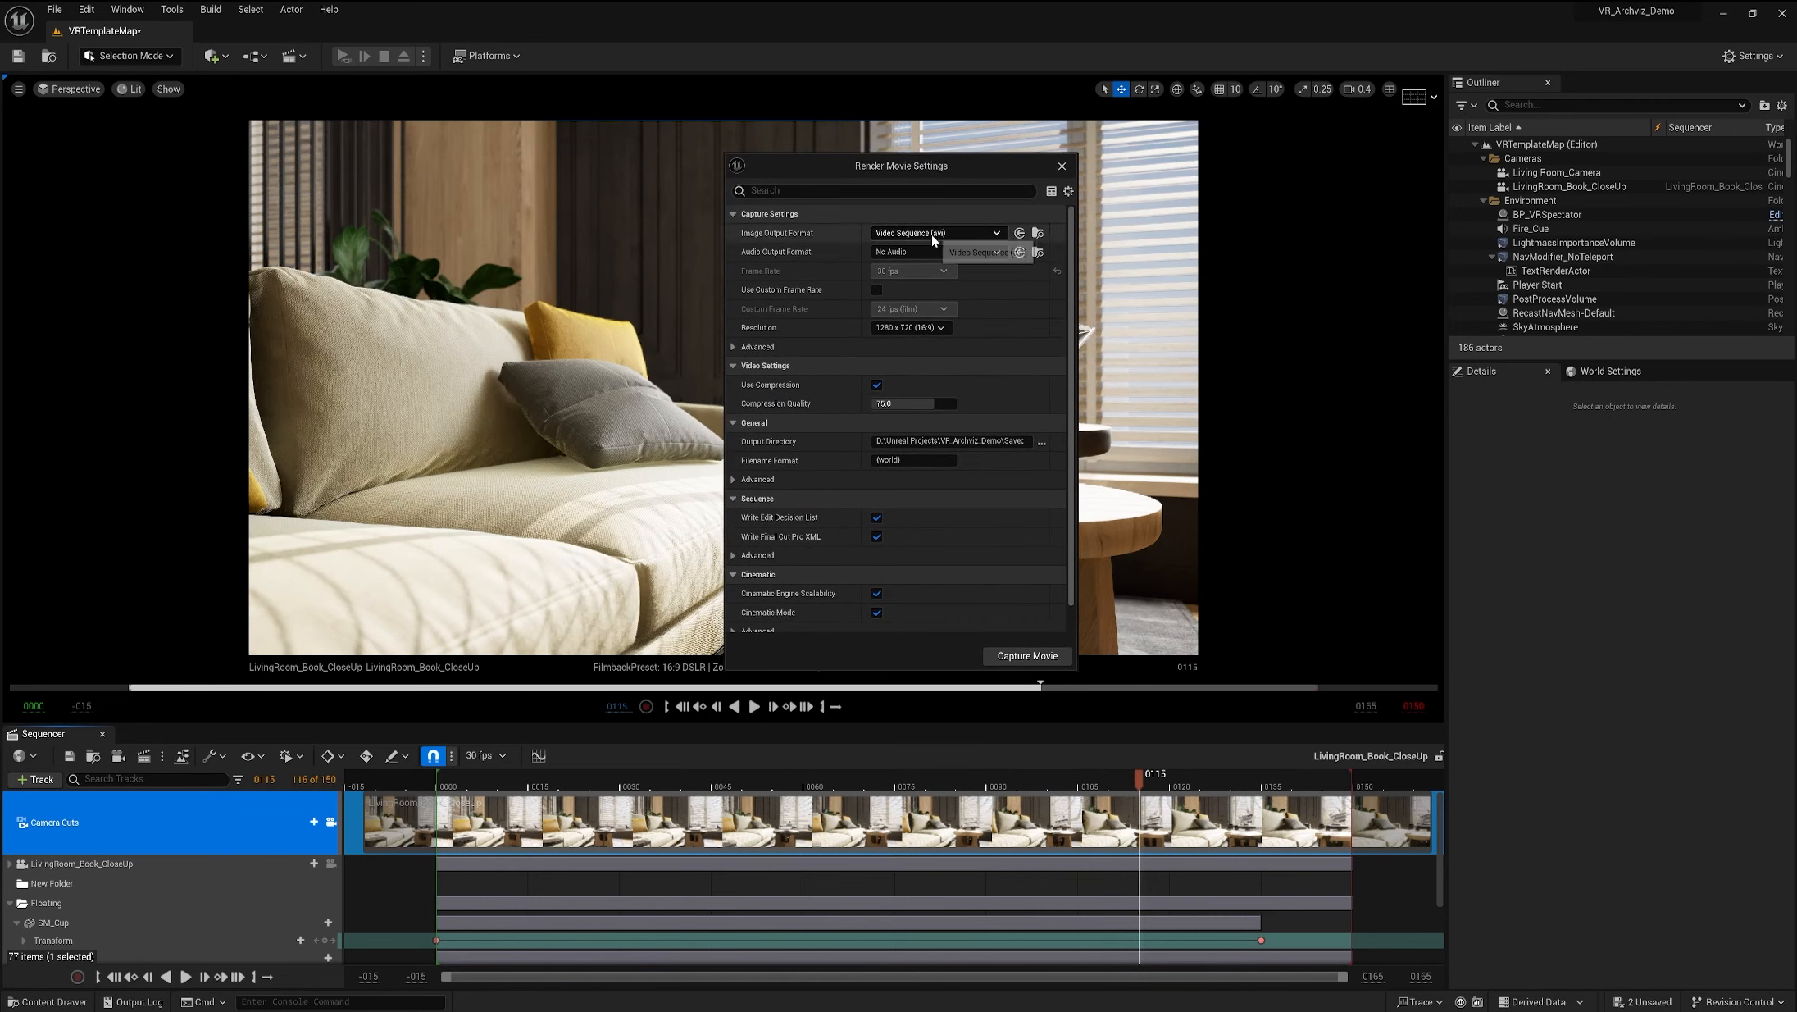
{"action": "left_click", "coordinate": [1061, 168]}
Step: Set the Sequencer's render method to Movie Render Queue, open the queue and reposition its window
{"action": "left_click", "coordinate": [162, 755]}
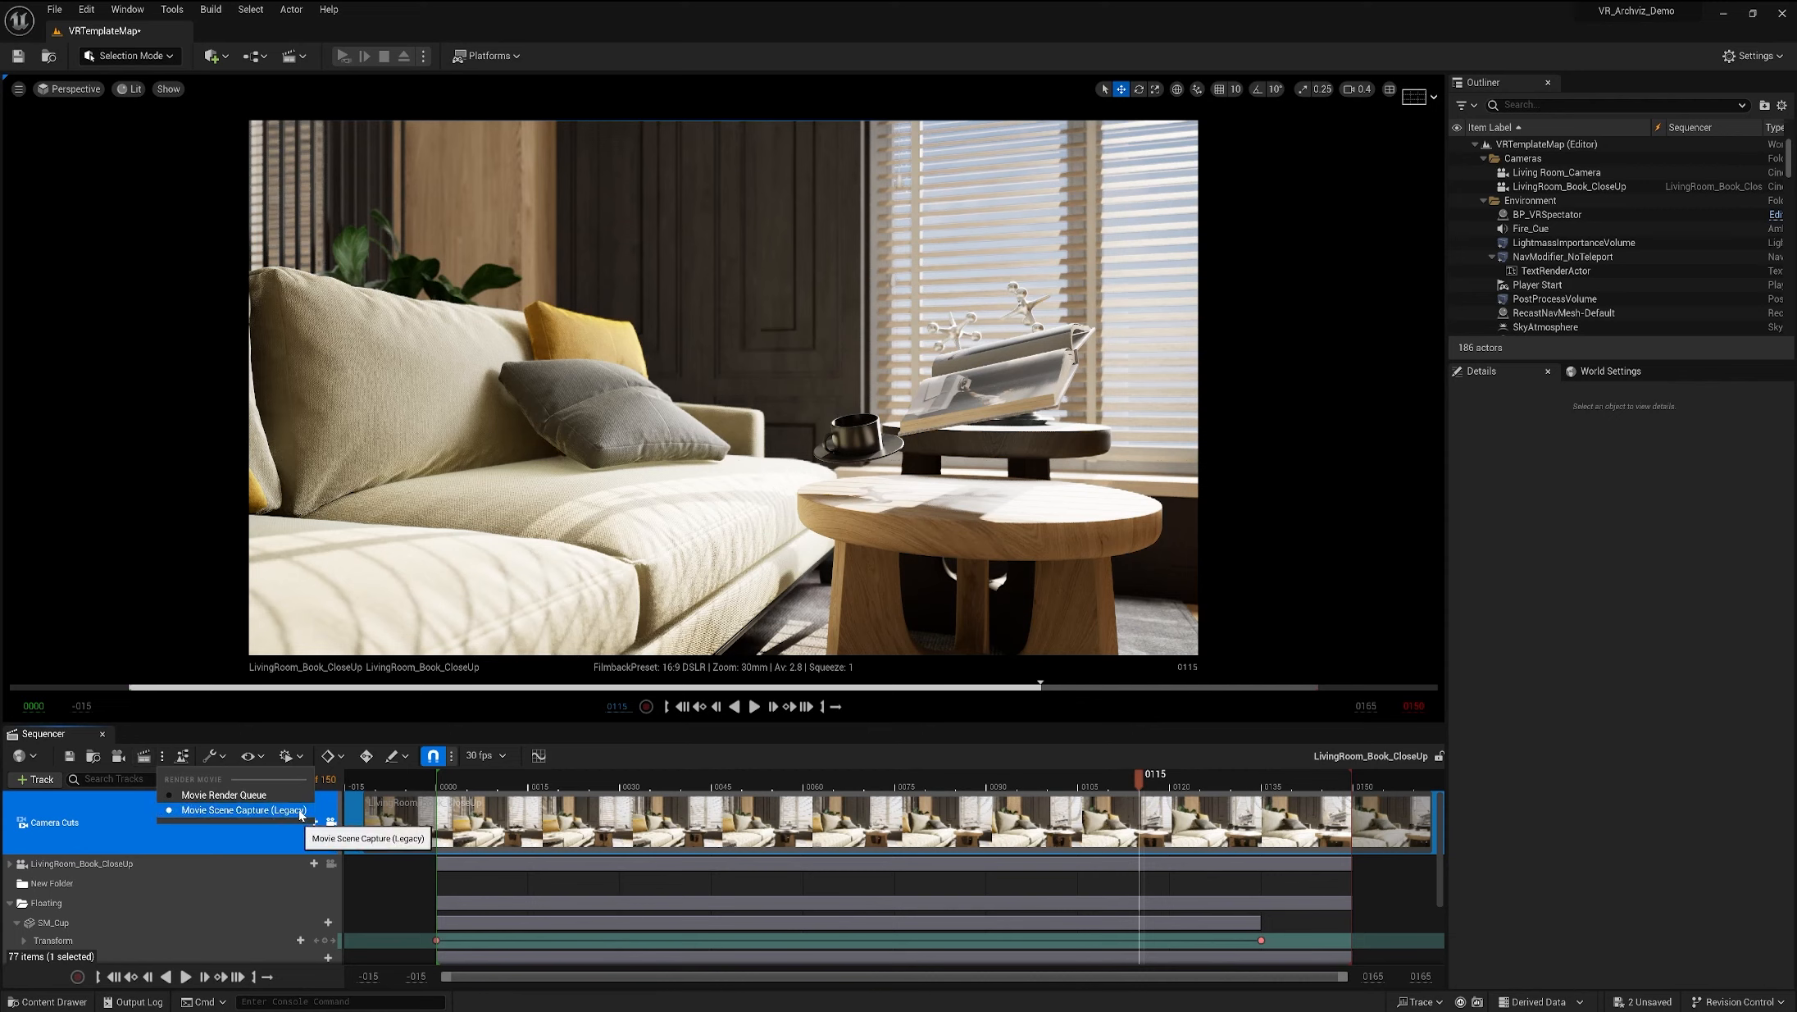
{"action": "left_click", "coordinate": [213, 797]}
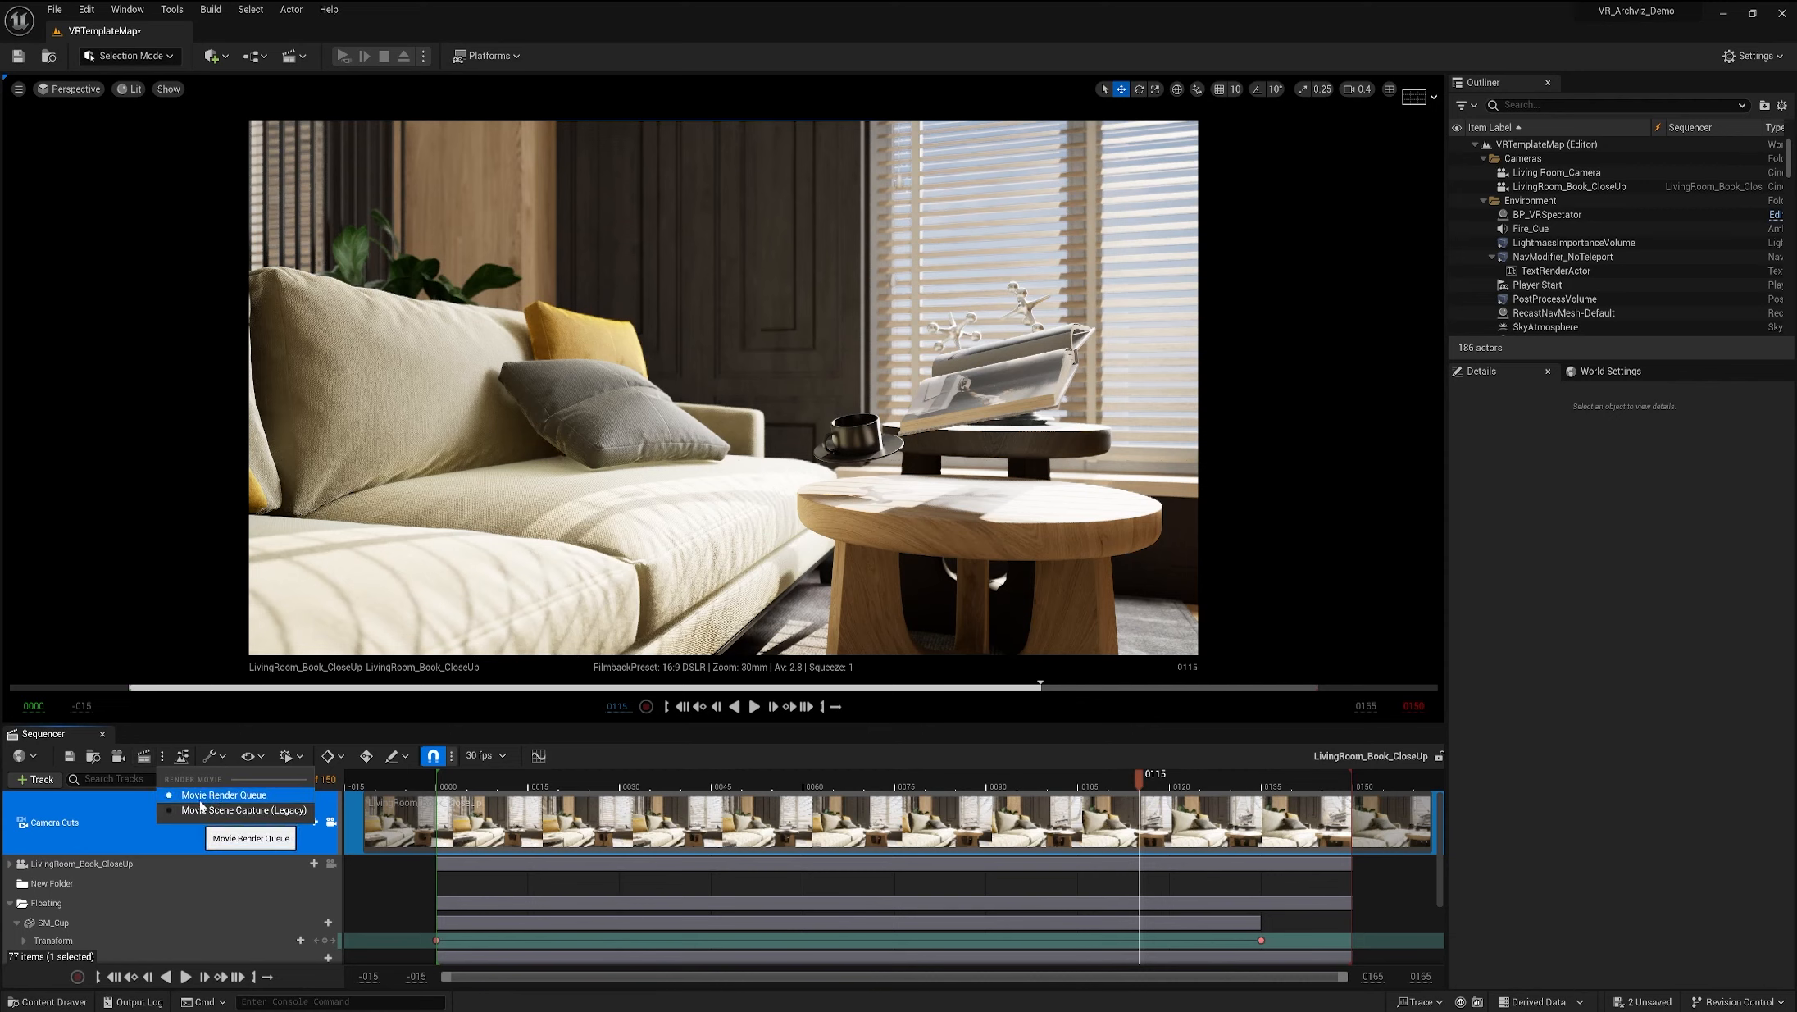
{"action": "left_click", "coordinate": [143, 755]}
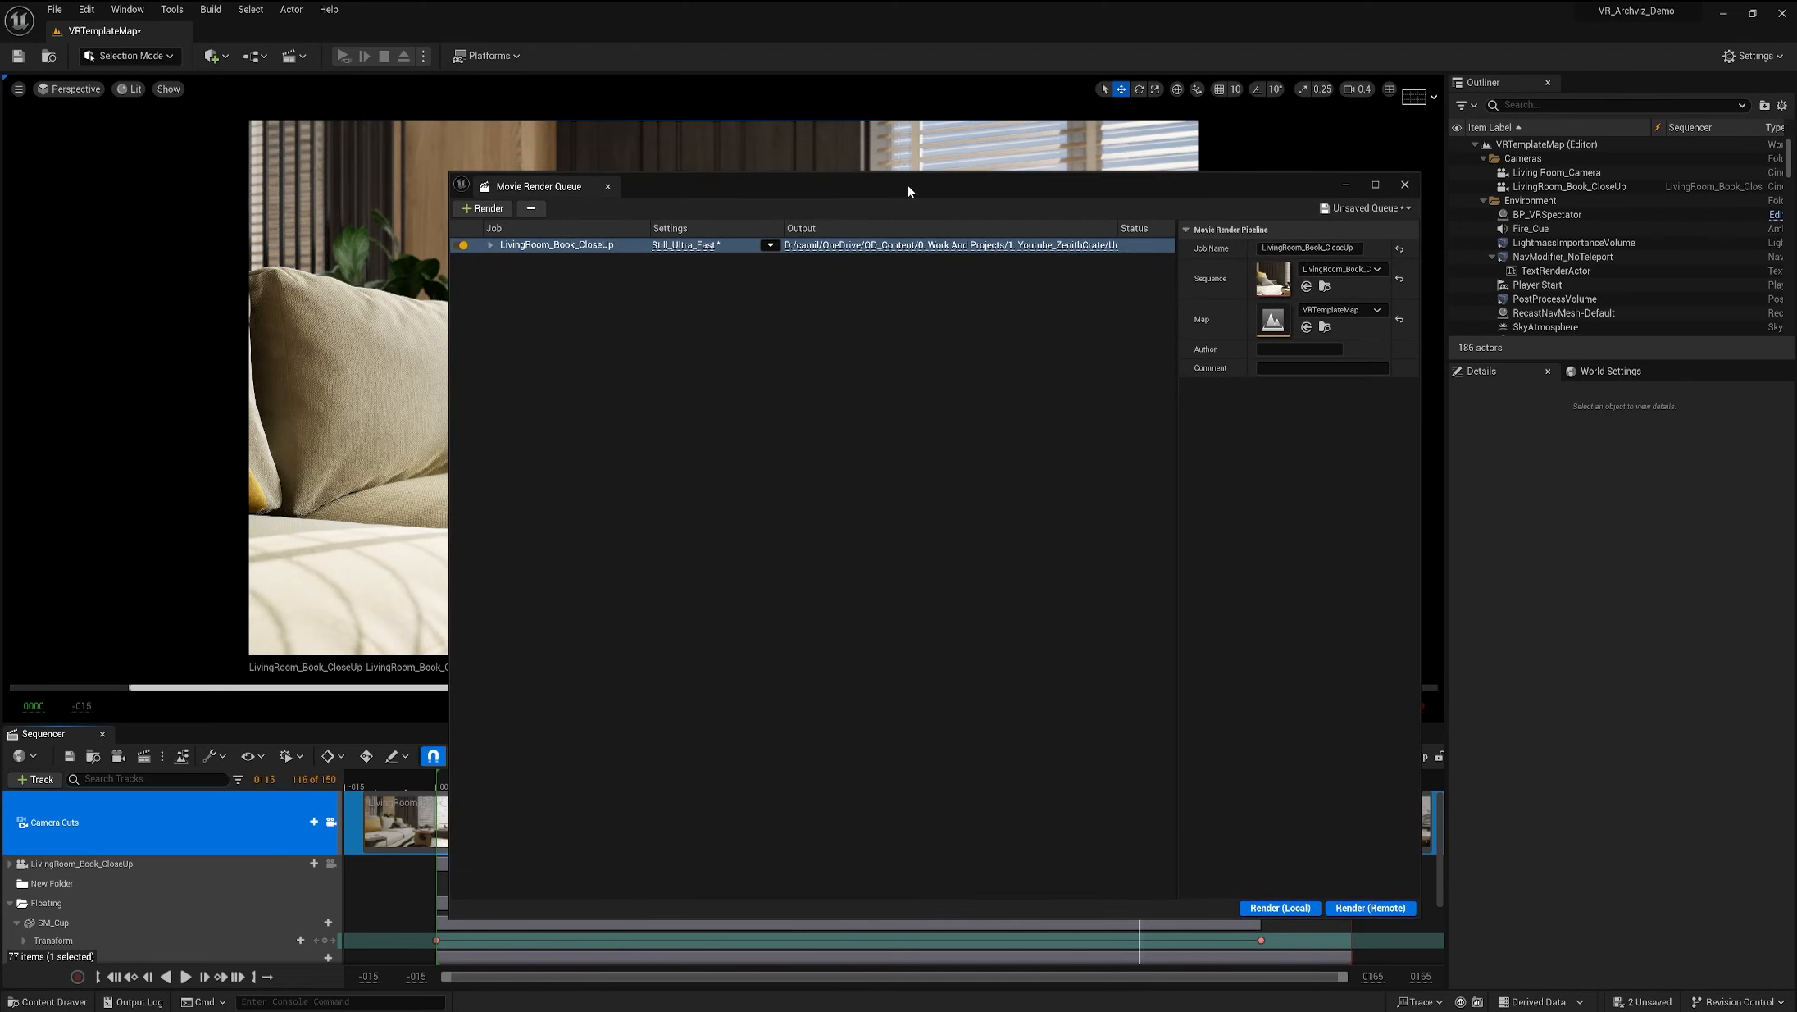
{"action": "left_click_drag", "start_coordinate": [909, 192], "coordinate": [901, 169]}
{"action": "left_click_drag", "start_coordinate": [717, 140], "coordinate": [841, 167]}
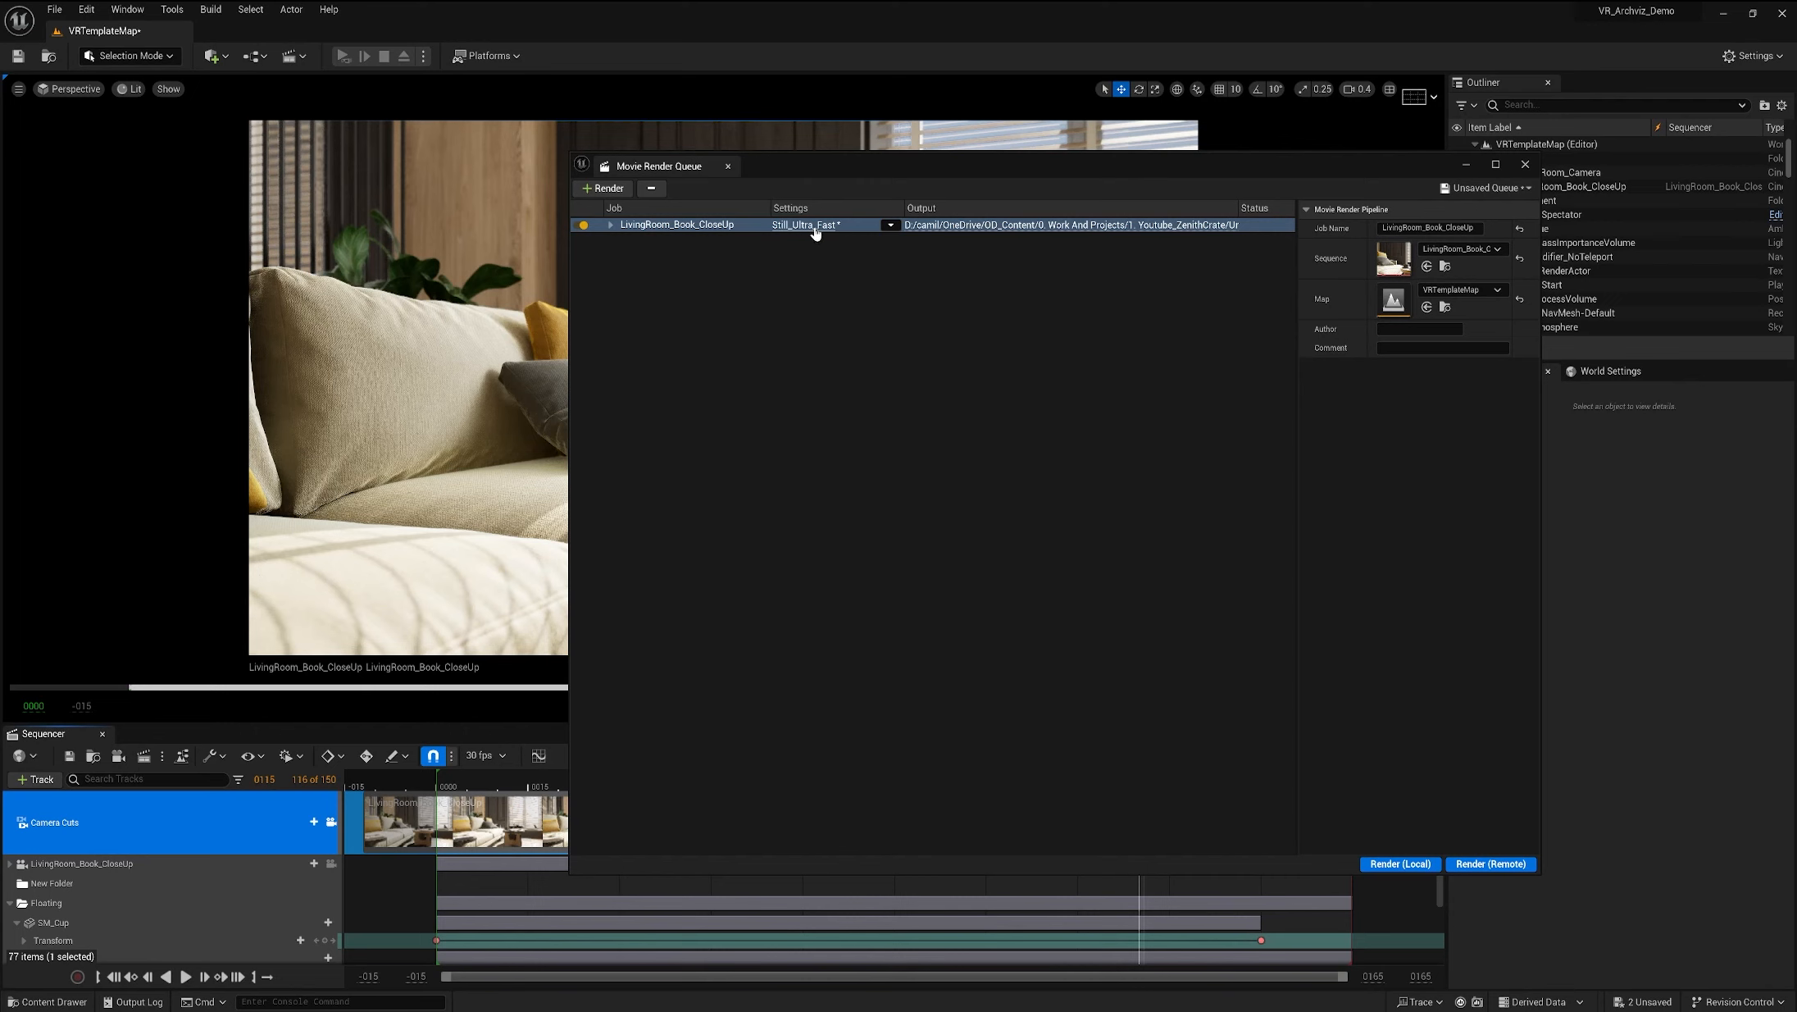
Step: Open the render settings of the LivingRoom_Book_CloseUp job and show the list of available presets
{"action": "left_click", "coordinate": [807, 226]}
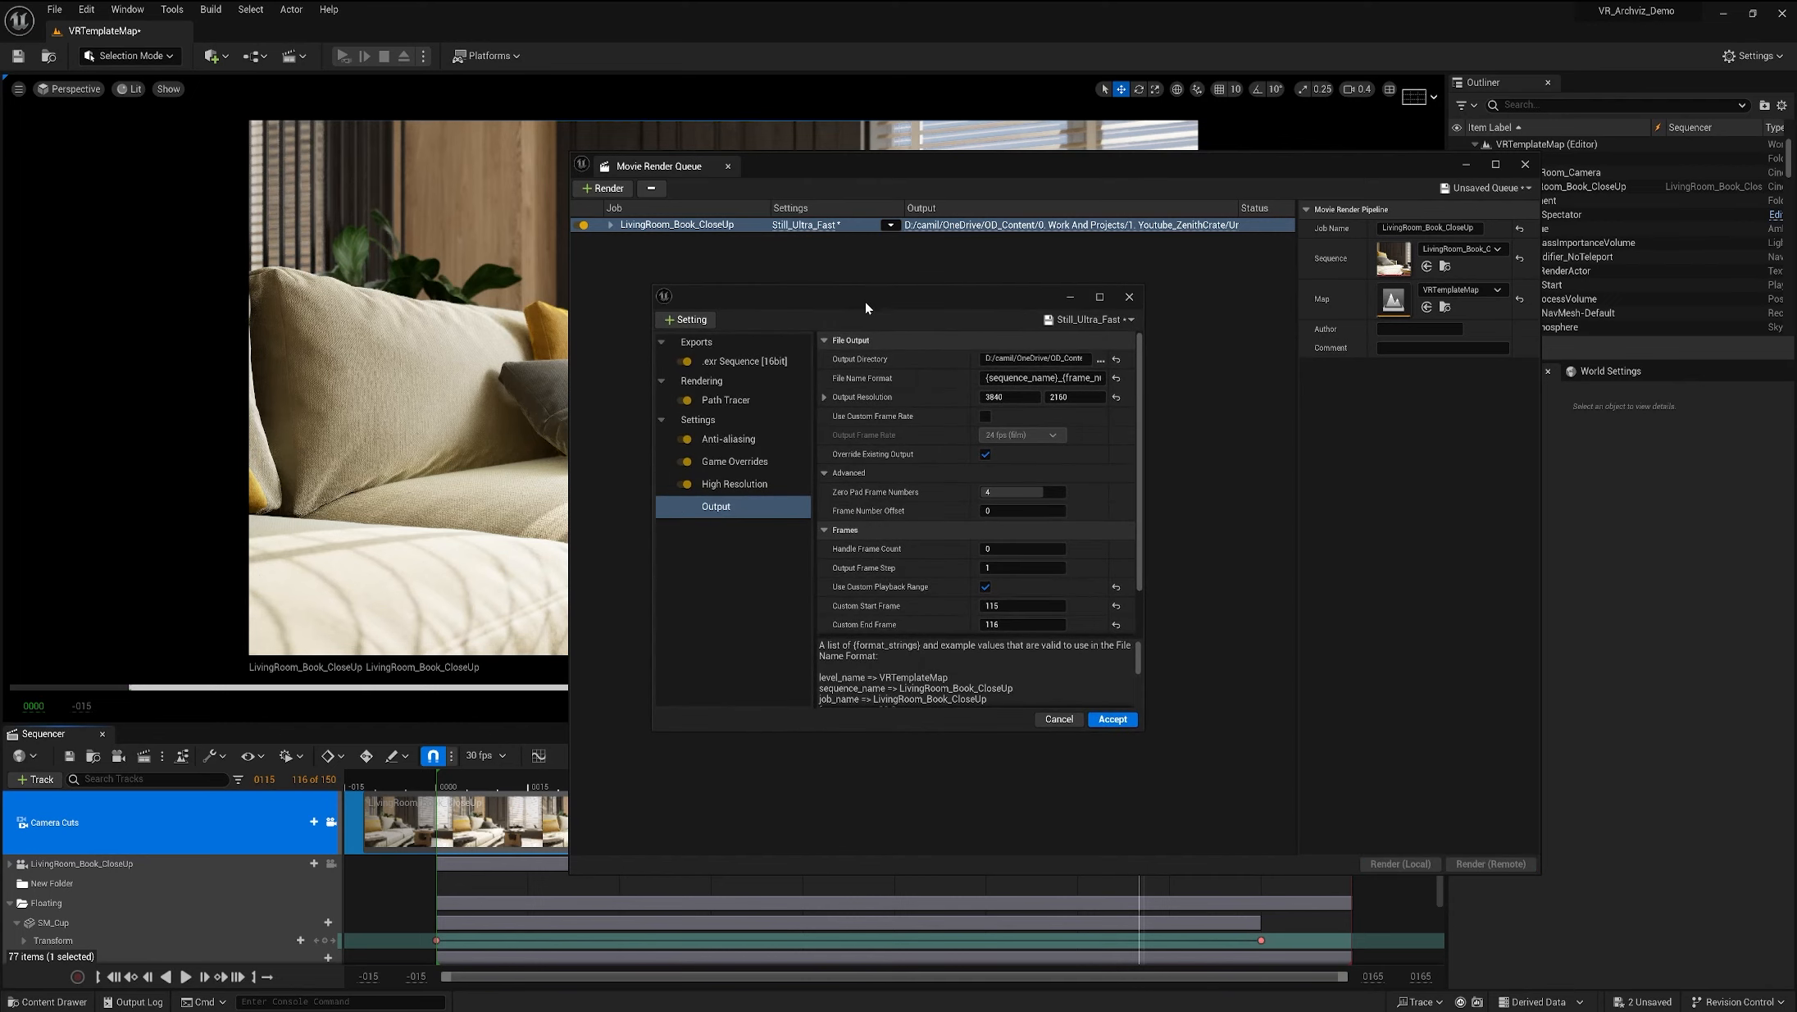
{"action": "left_click_drag", "start_coordinate": [992, 299], "coordinate": [983, 268]}
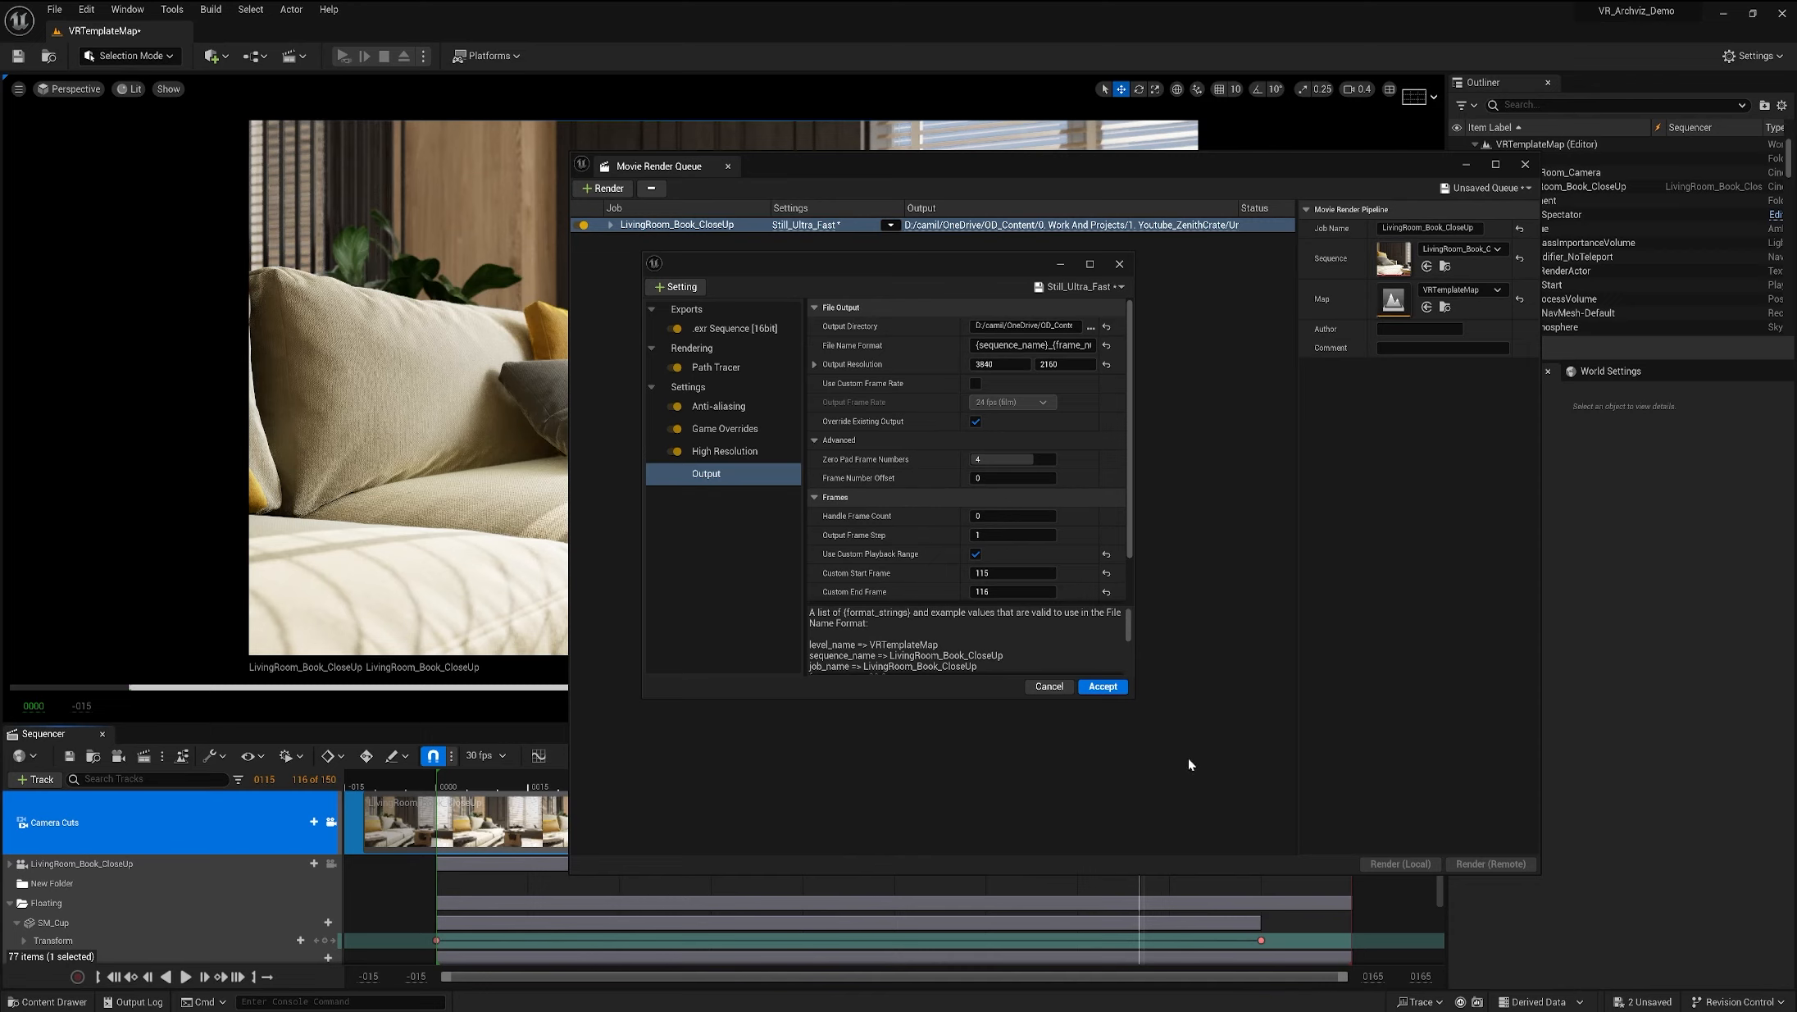
{"action": "left_click", "coordinate": [1083, 286]}
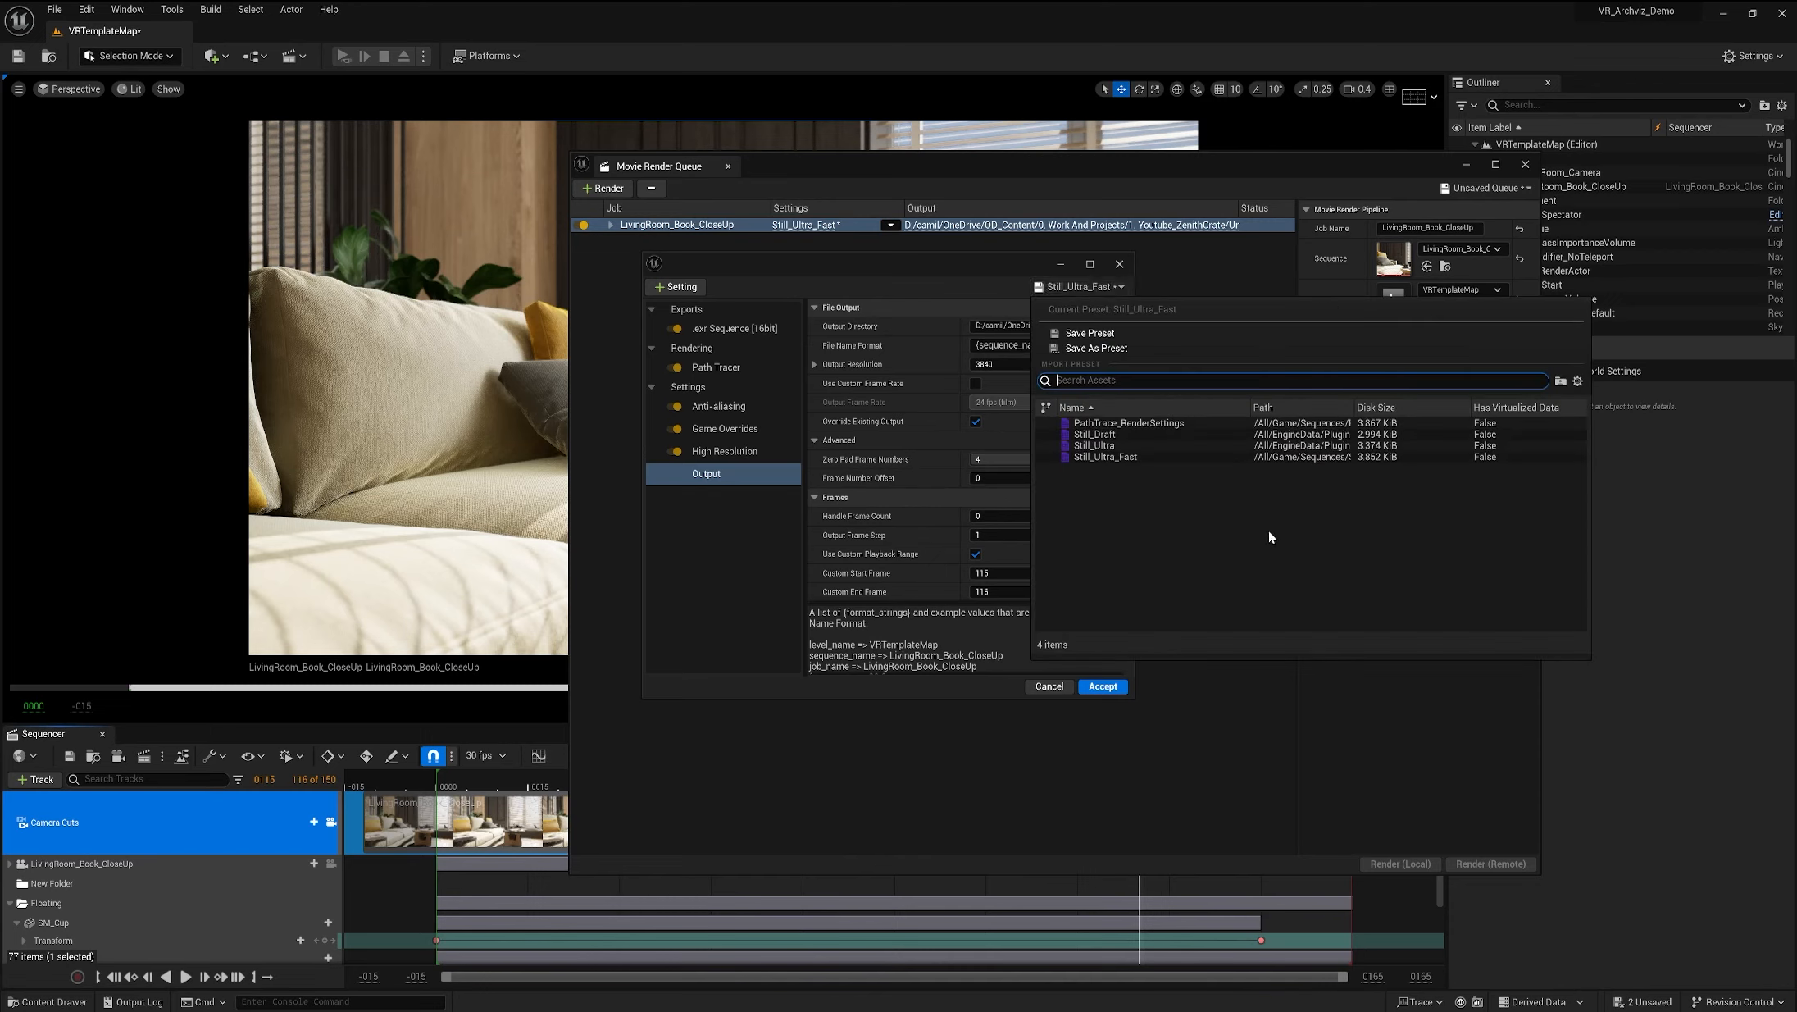
Step: Turn Show Engine Content and Show Plugin Content off and back on in the preset list's view options
{"action": "left_click", "coordinate": [1578, 380]}
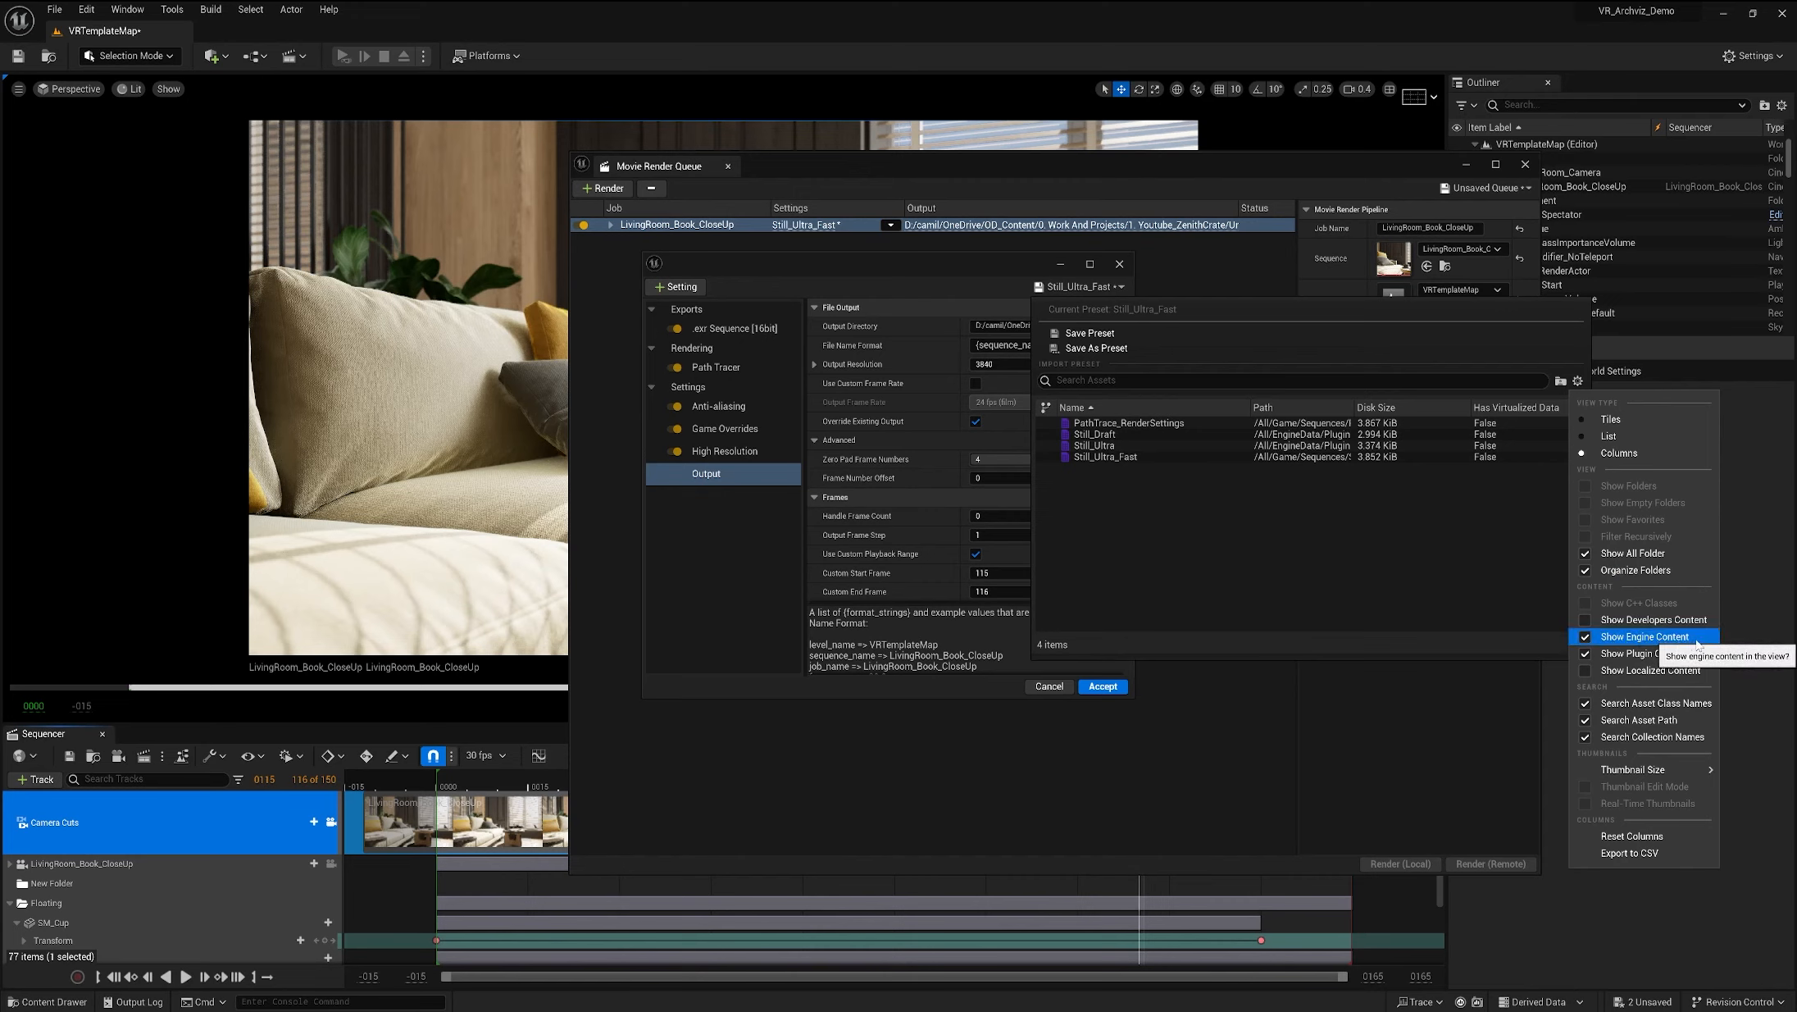
{"action": "left_click", "coordinate": [1595, 637]}
{"action": "left_click", "coordinate": [1586, 653]}
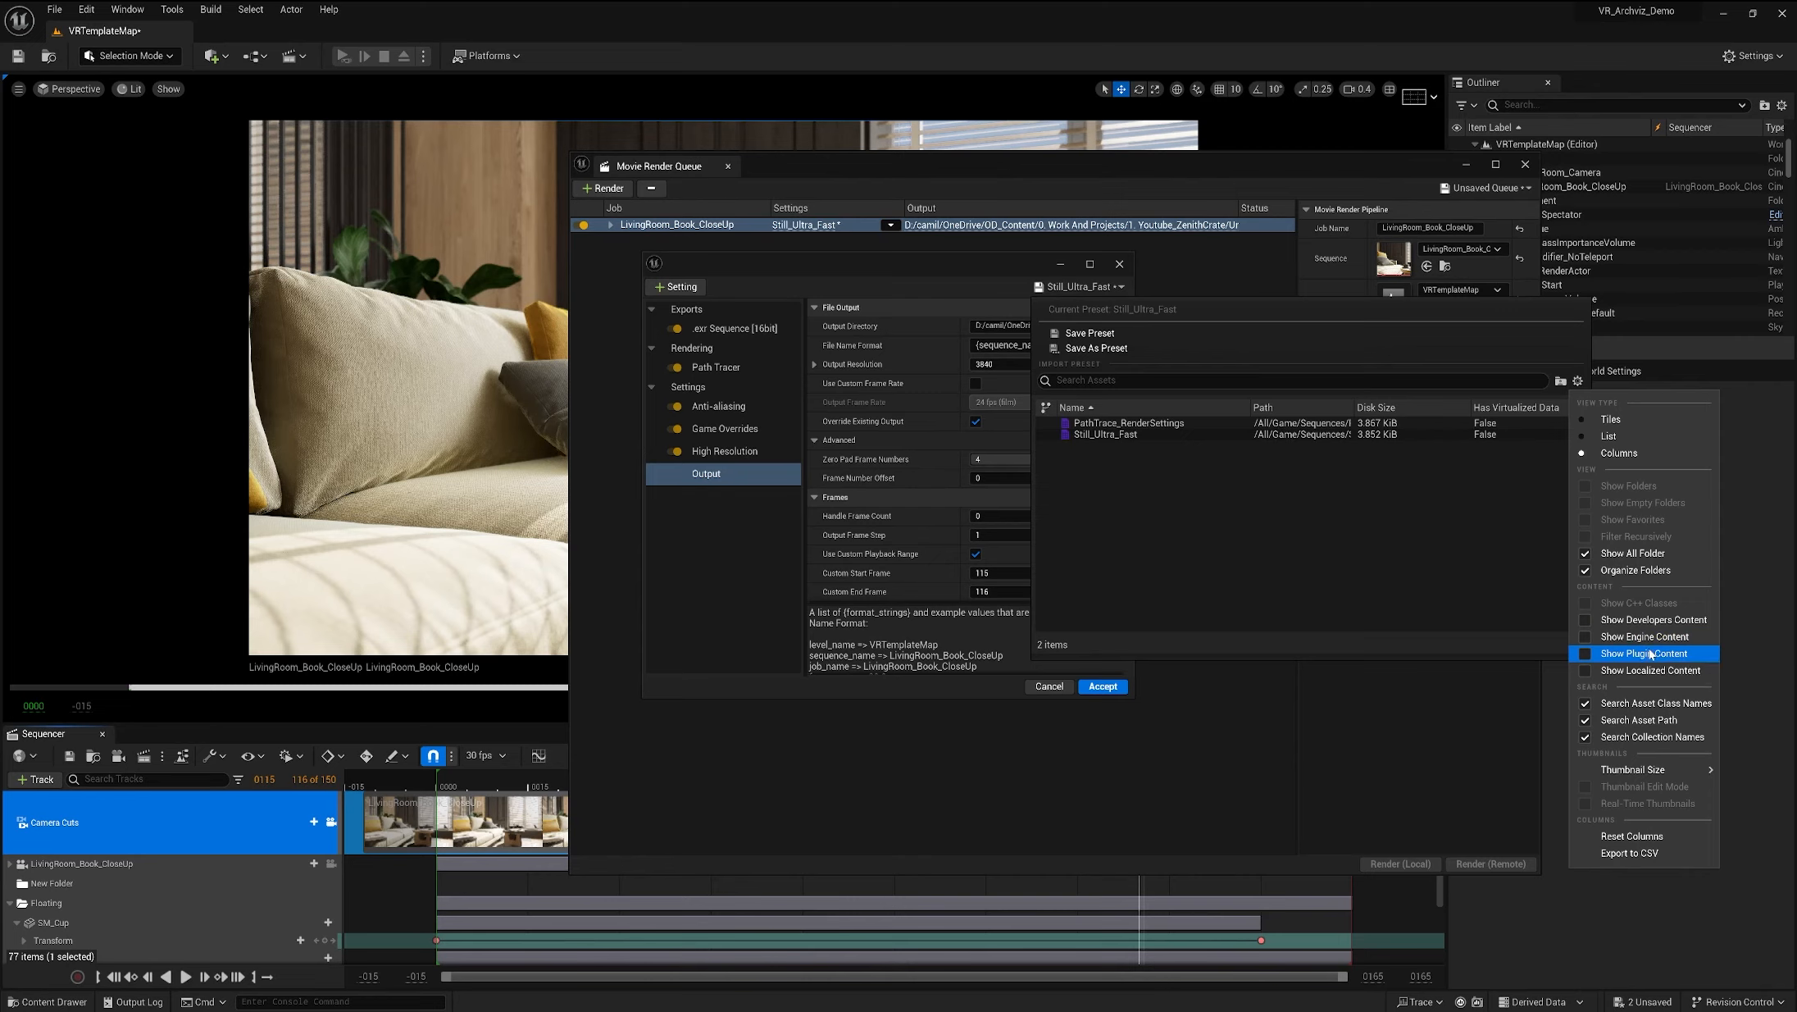
{"action": "left_click", "coordinate": [1587, 655]}
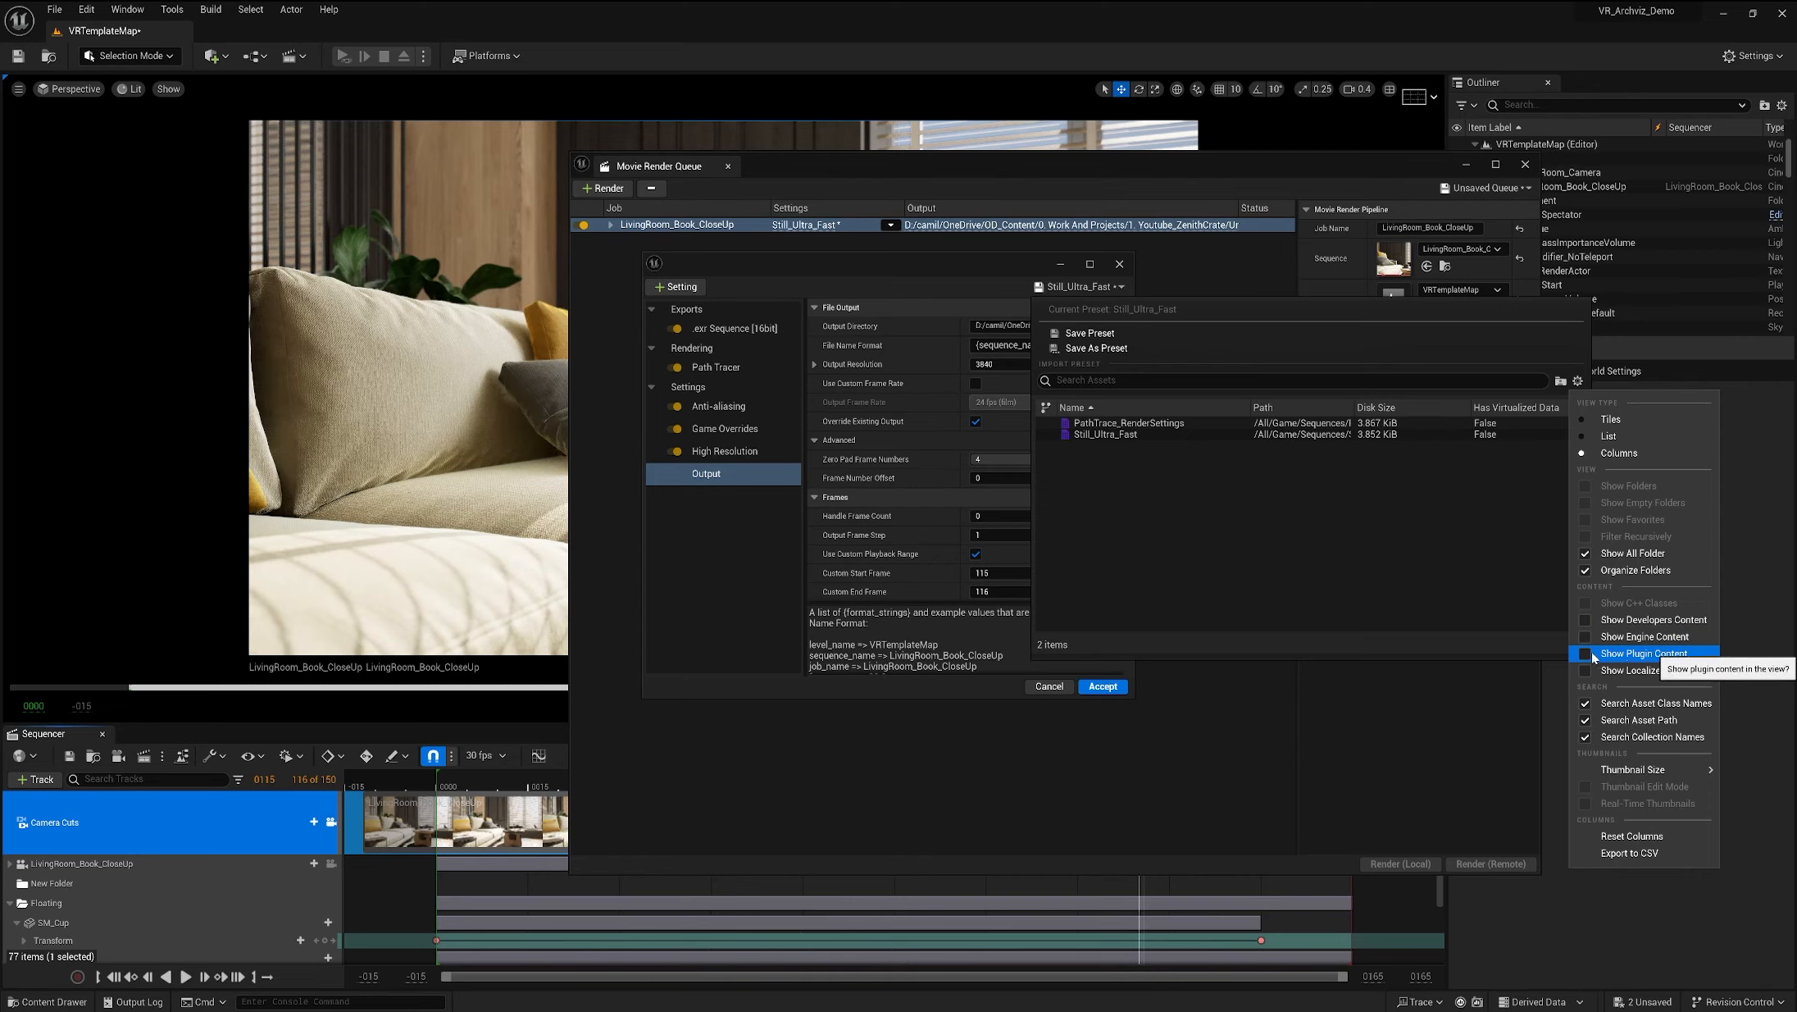
{"action": "left_click", "coordinate": [1587, 637]}
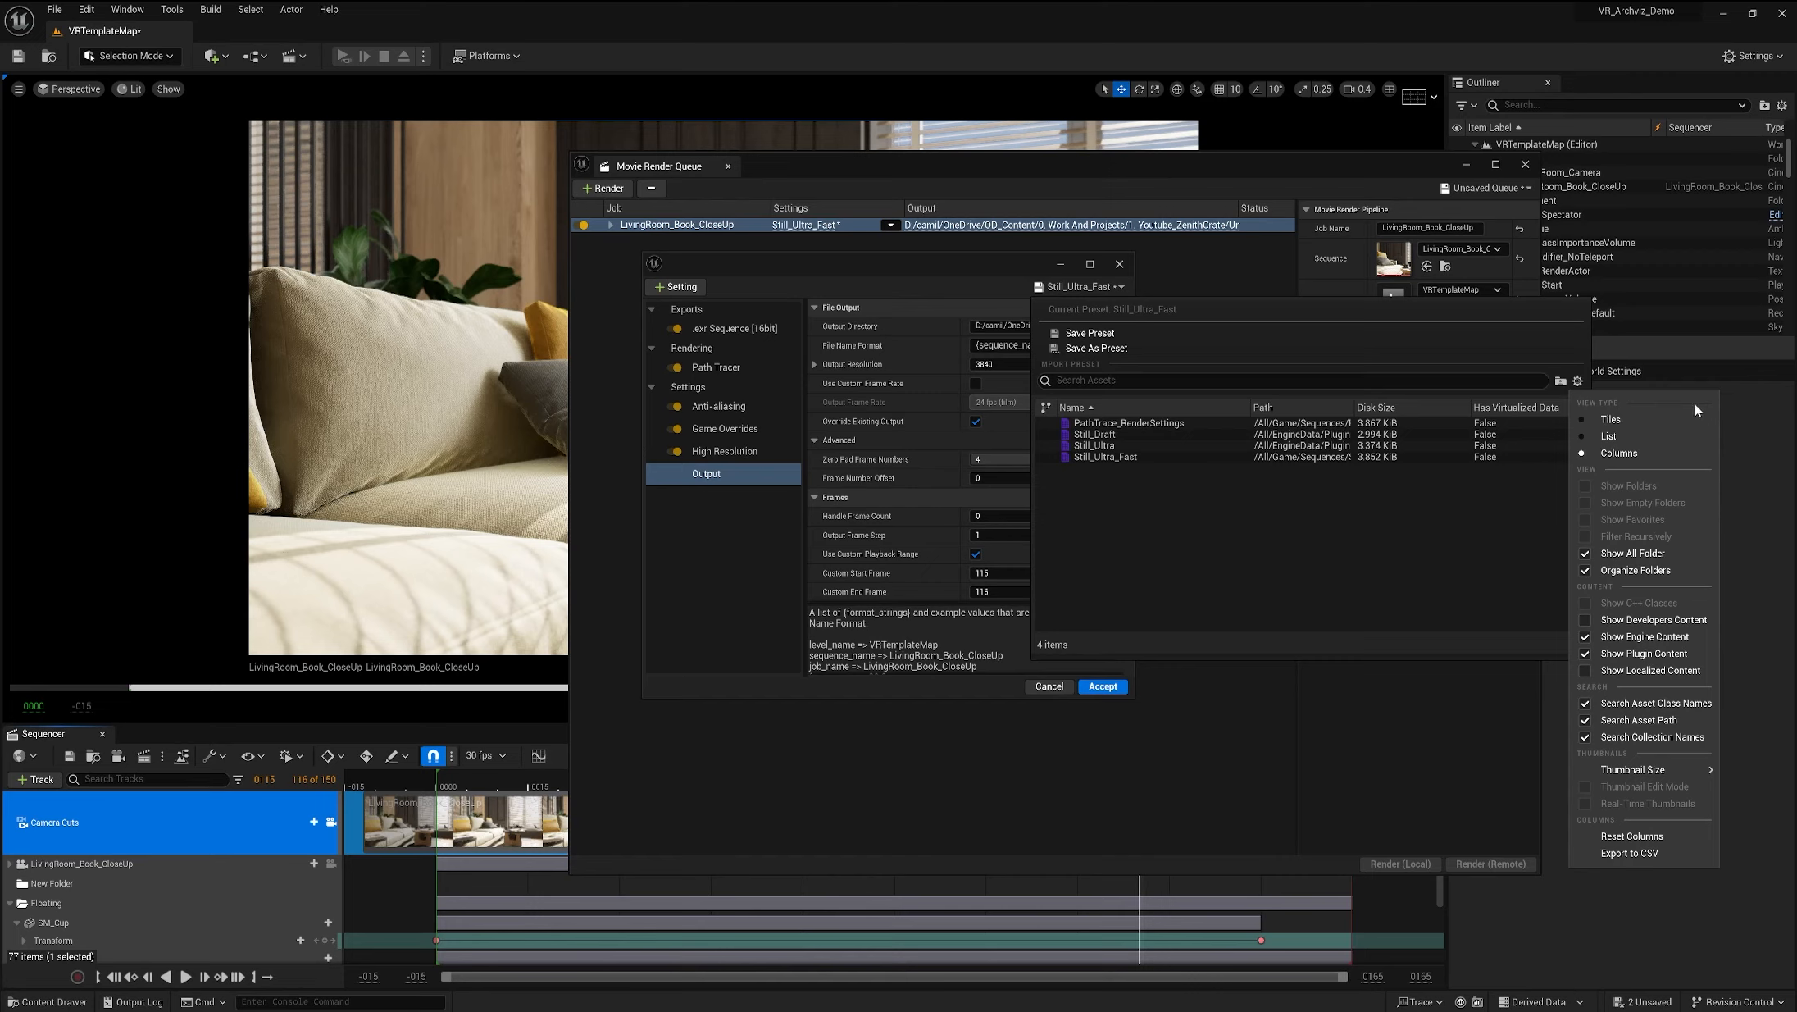
{"action": "left_click", "coordinate": [1574, 379]}
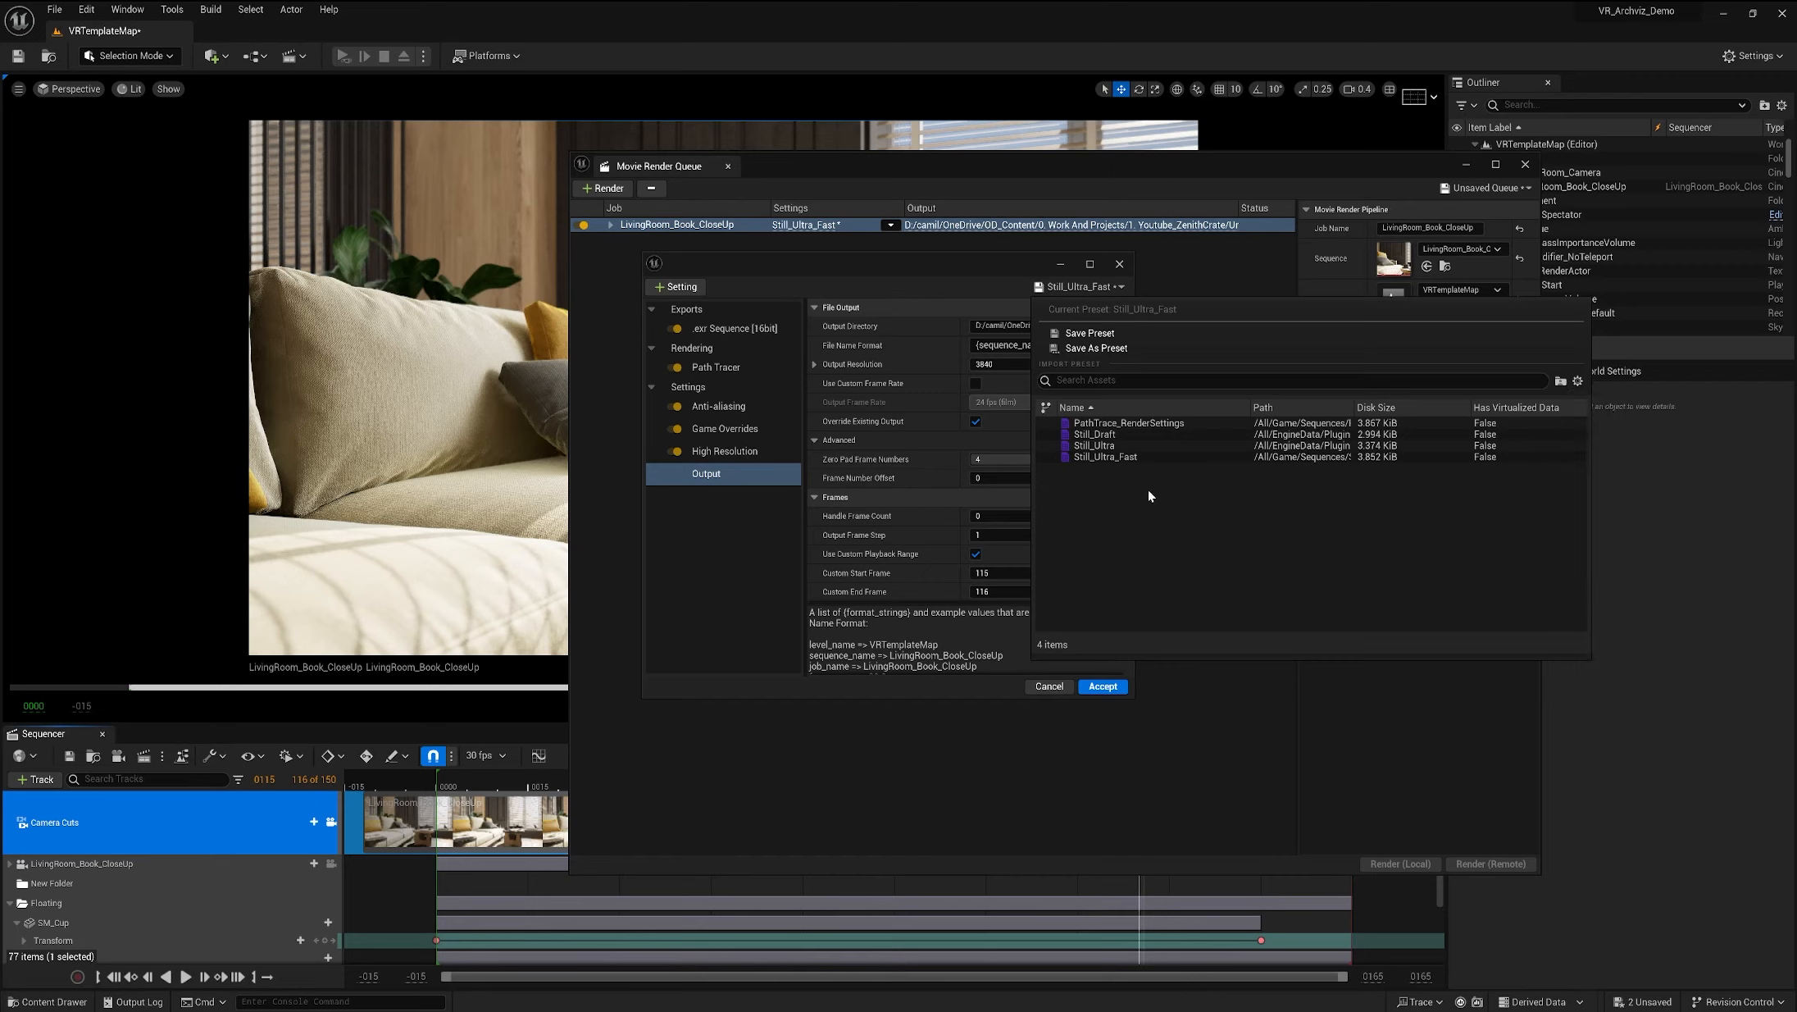
Step: Import the Still_Ultra preset, discarding the current preset's unsaved changes, and enlarge the settings window
{"action": "double_click", "coordinate": [1136, 445]}
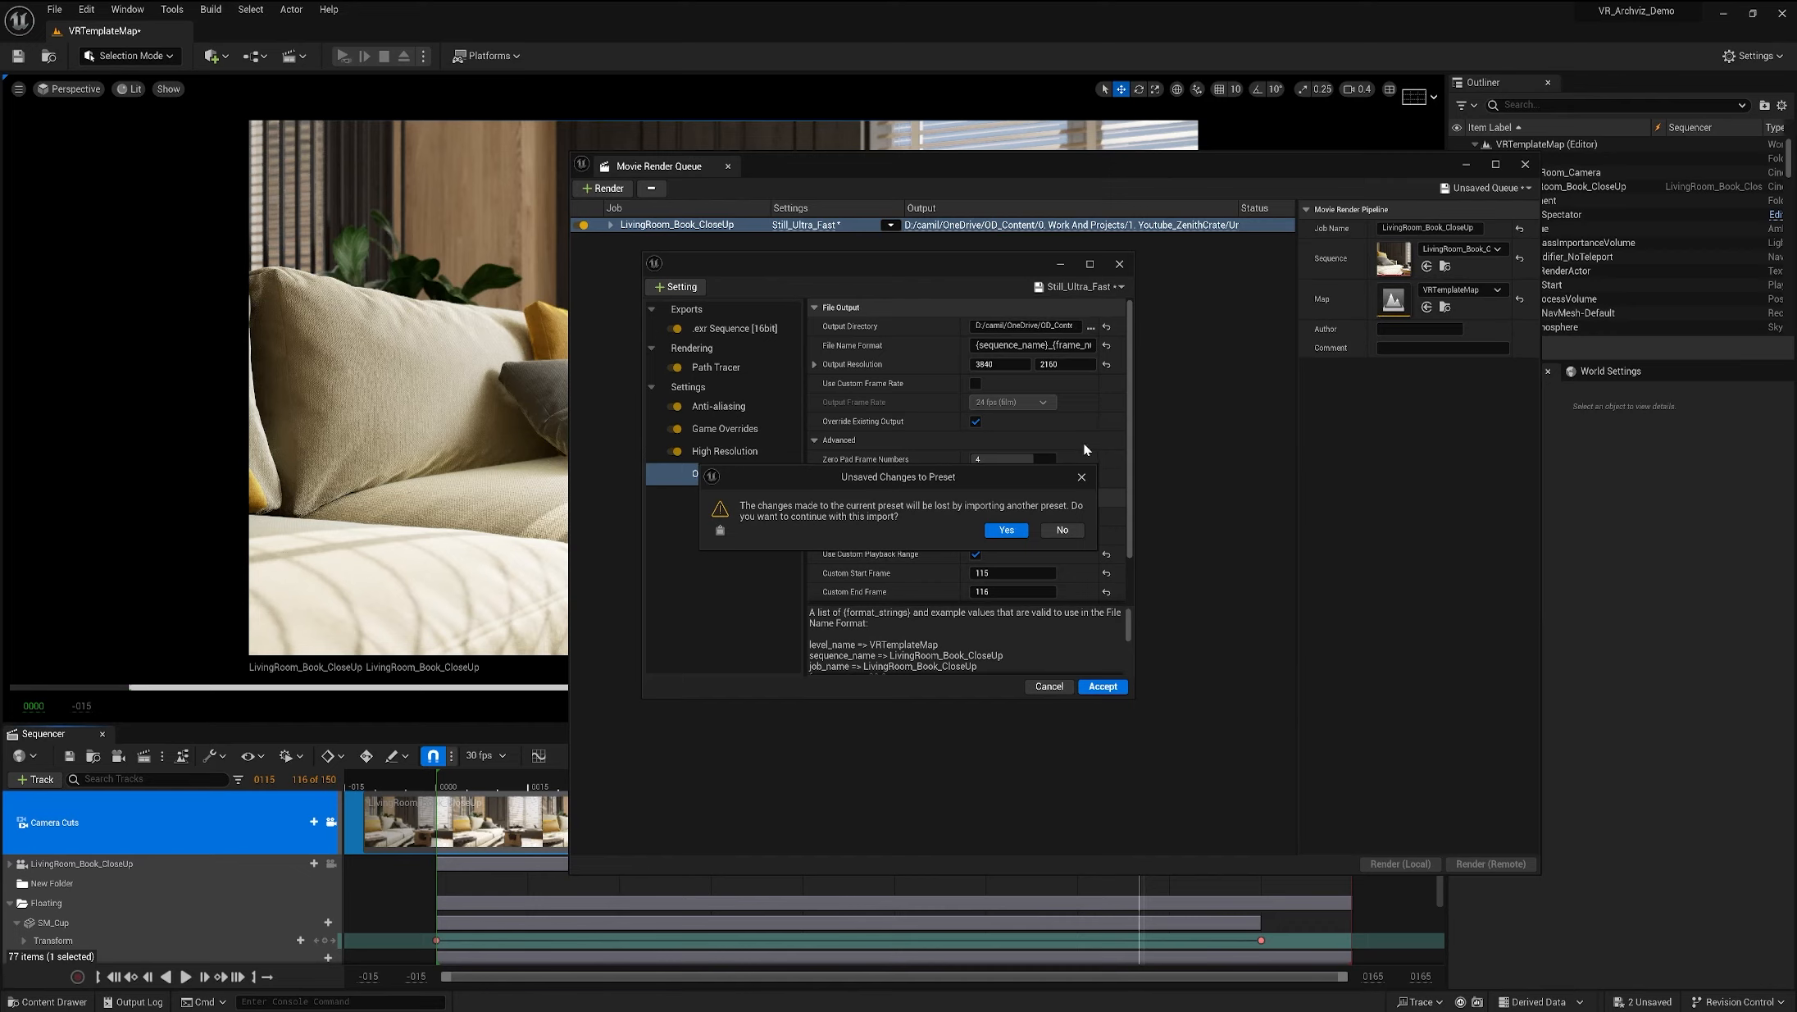
{"action": "left_click", "coordinate": [1006, 530]}
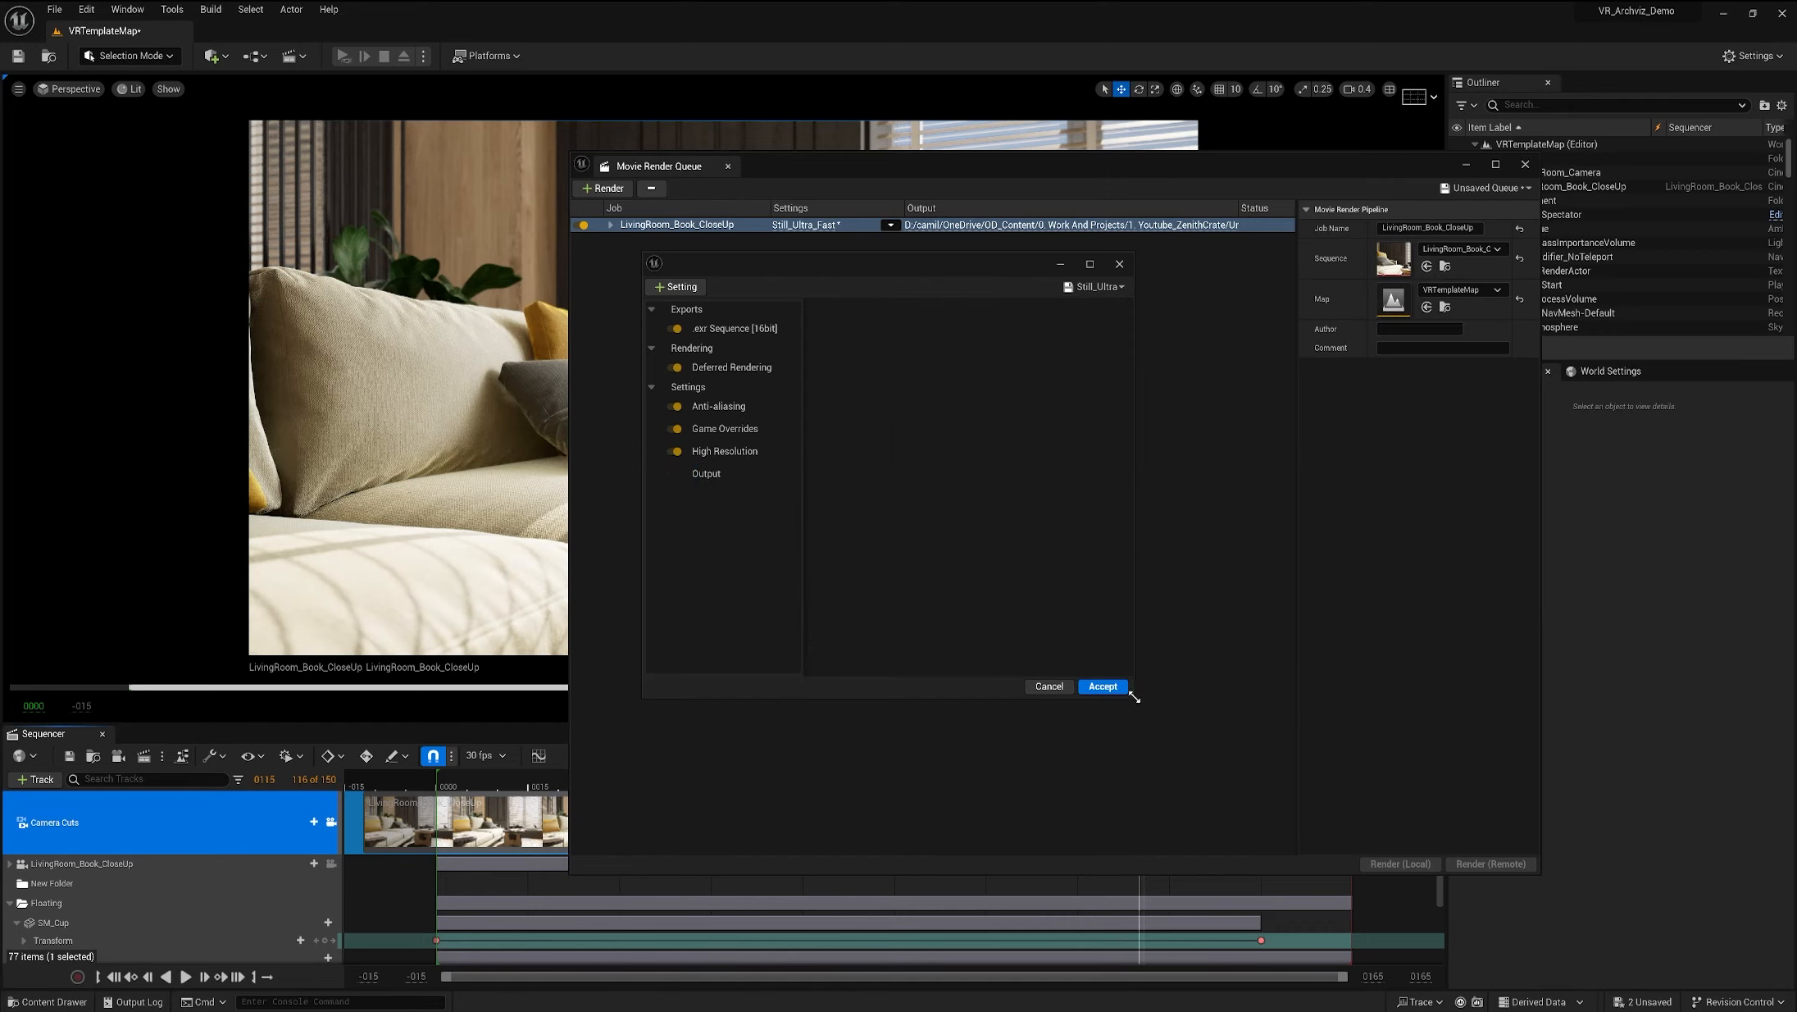
{"action": "left_click_drag", "start_coordinate": [1133, 696], "coordinate": [1255, 818]}
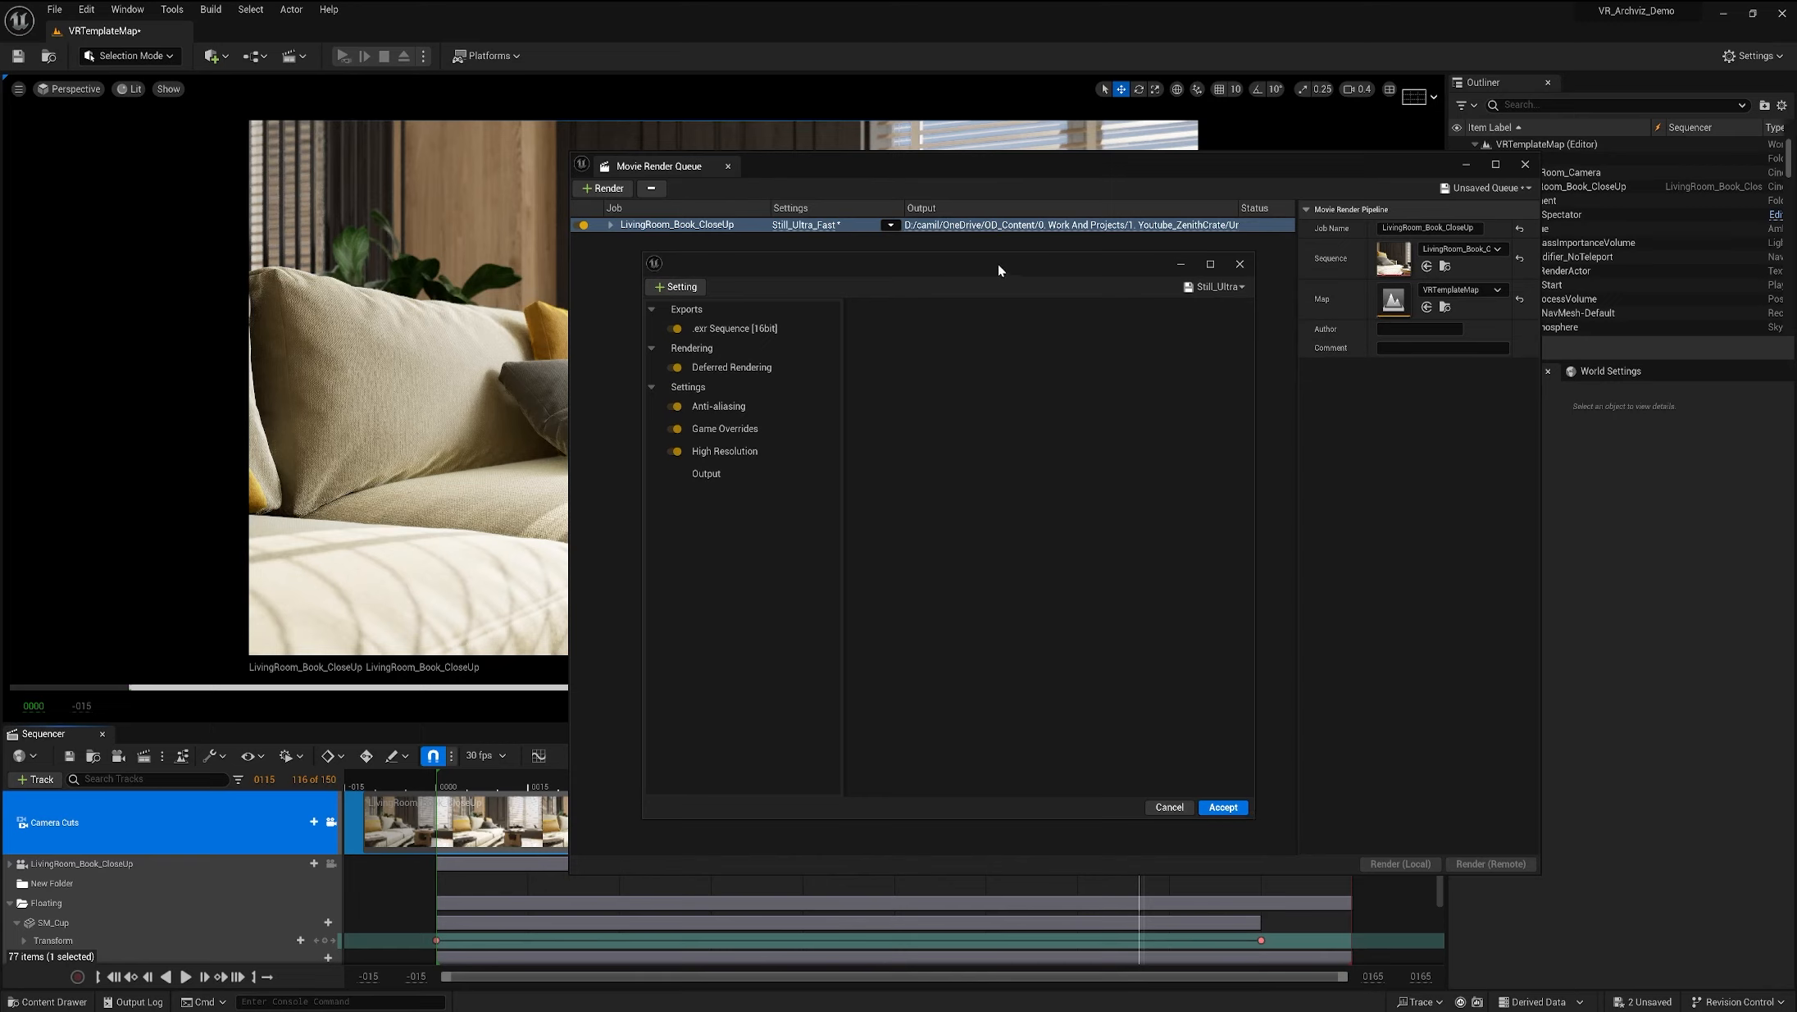
{"action": "left_click_drag", "start_coordinate": [998, 264], "coordinate": [1005, 270]}
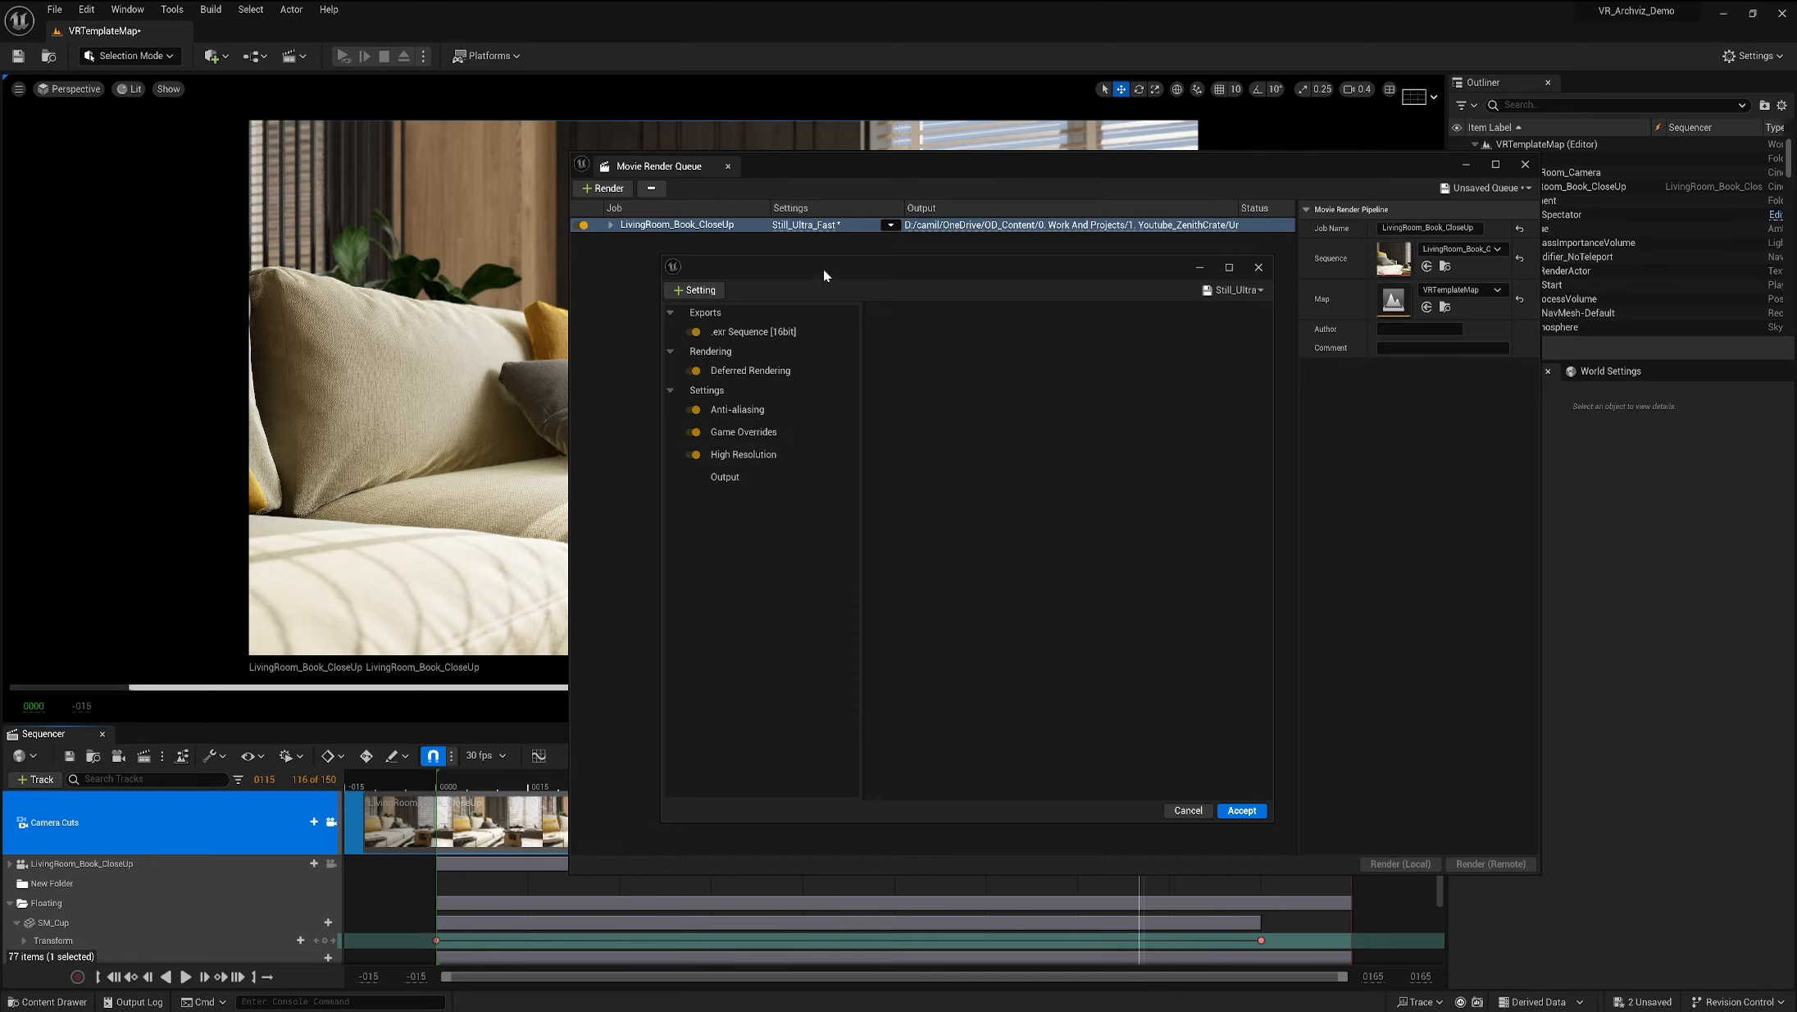
{"action": "left_click_drag", "start_coordinate": [823, 269], "coordinate": [807, 277]}
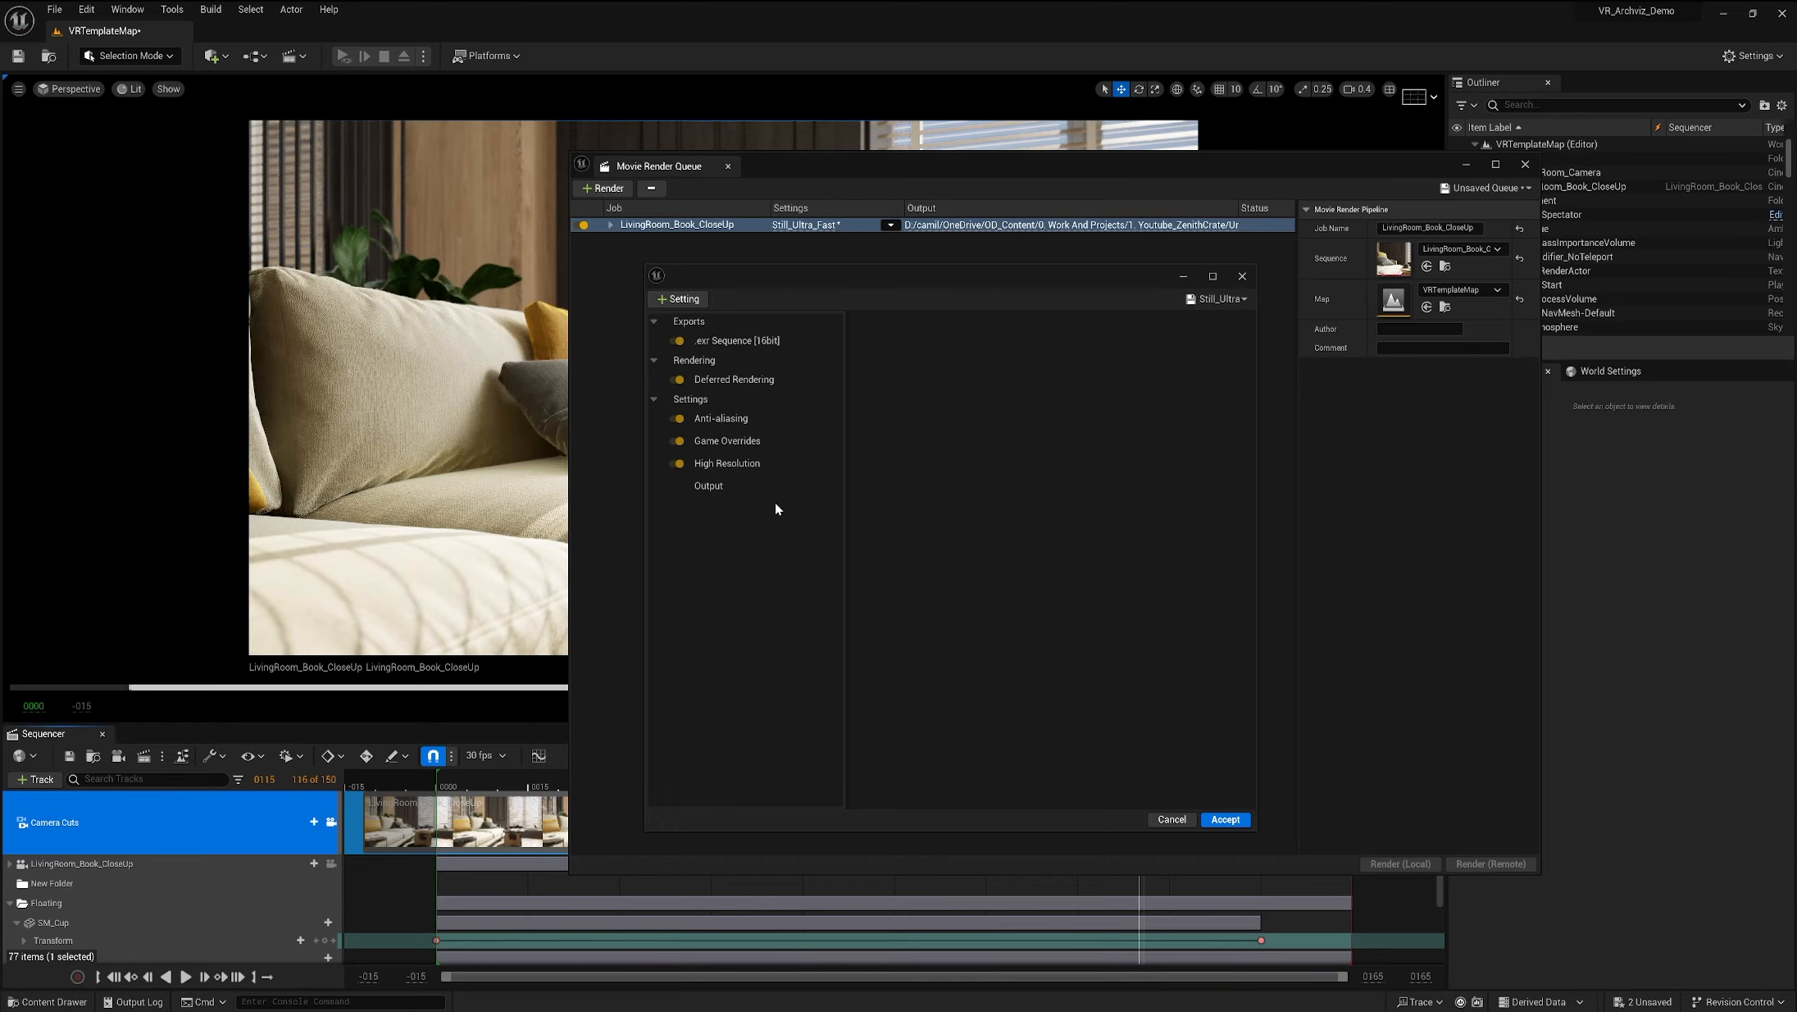
Step: Open the .exr Sequence [16bit] export settings, try DWAB compression and return it to PIZ
{"action": "left_click", "coordinate": [746, 343]}
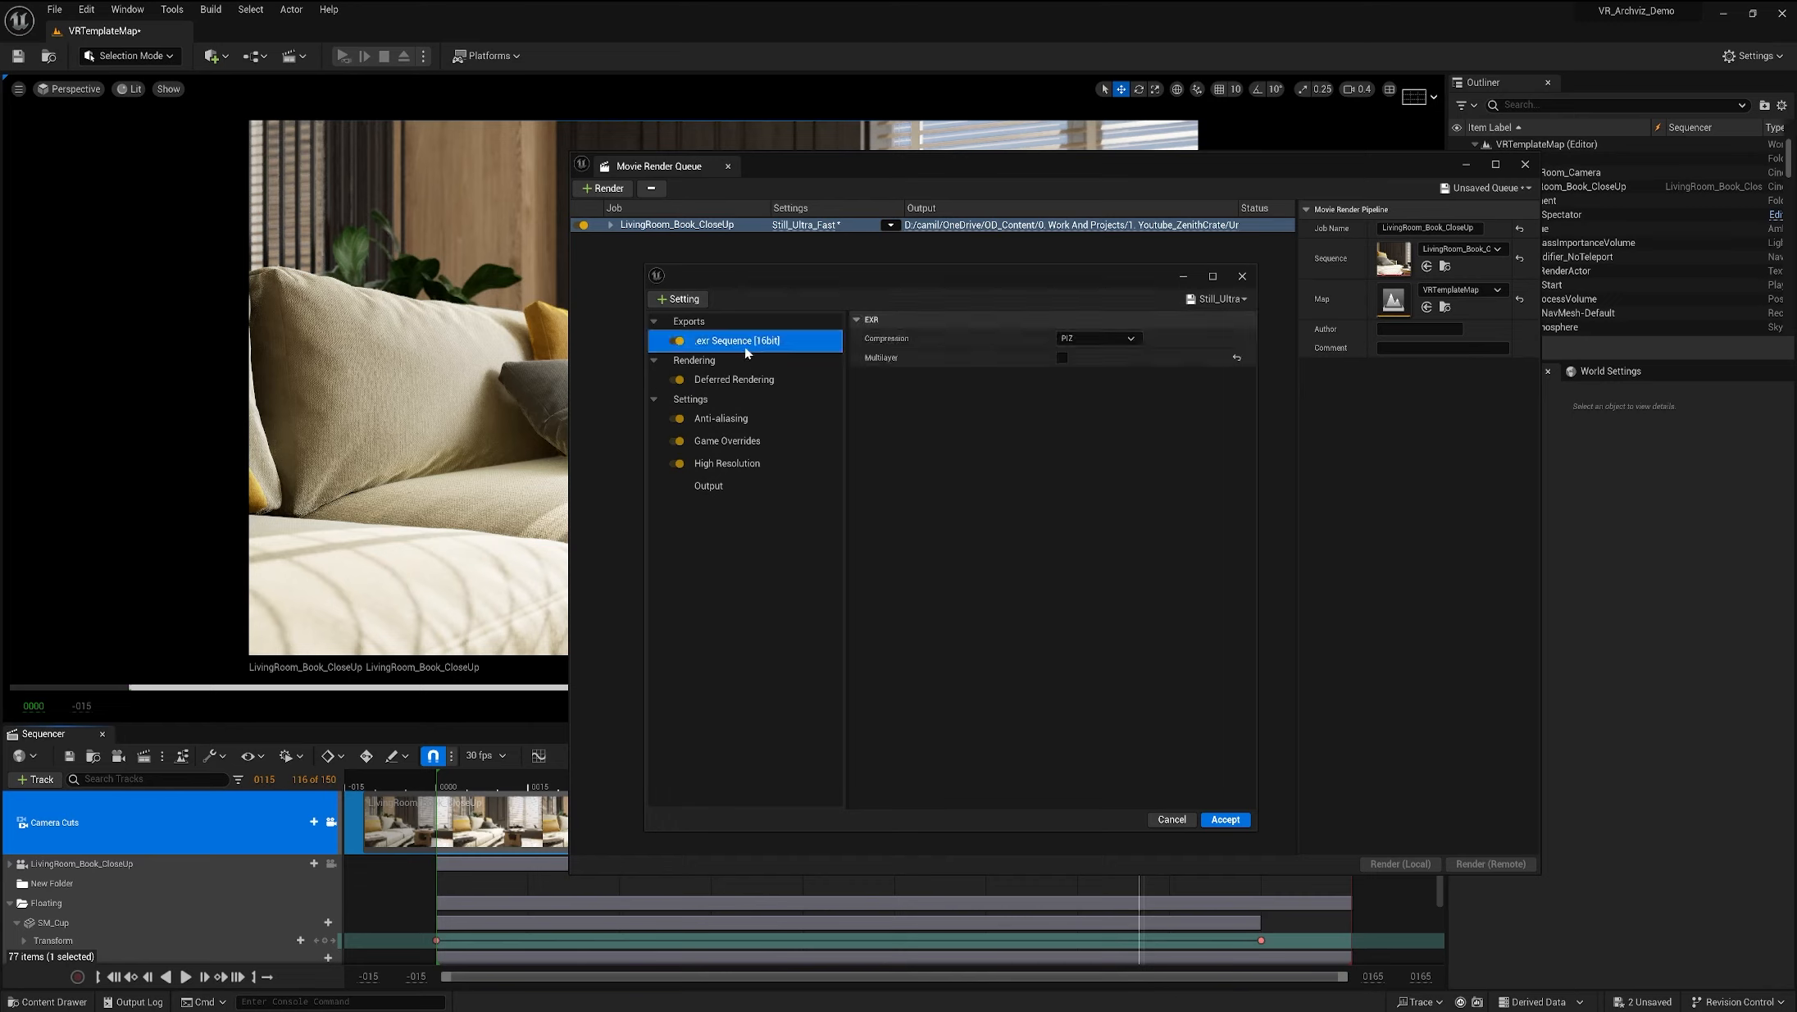
{"action": "left_click", "coordinate": [1125, 338]}
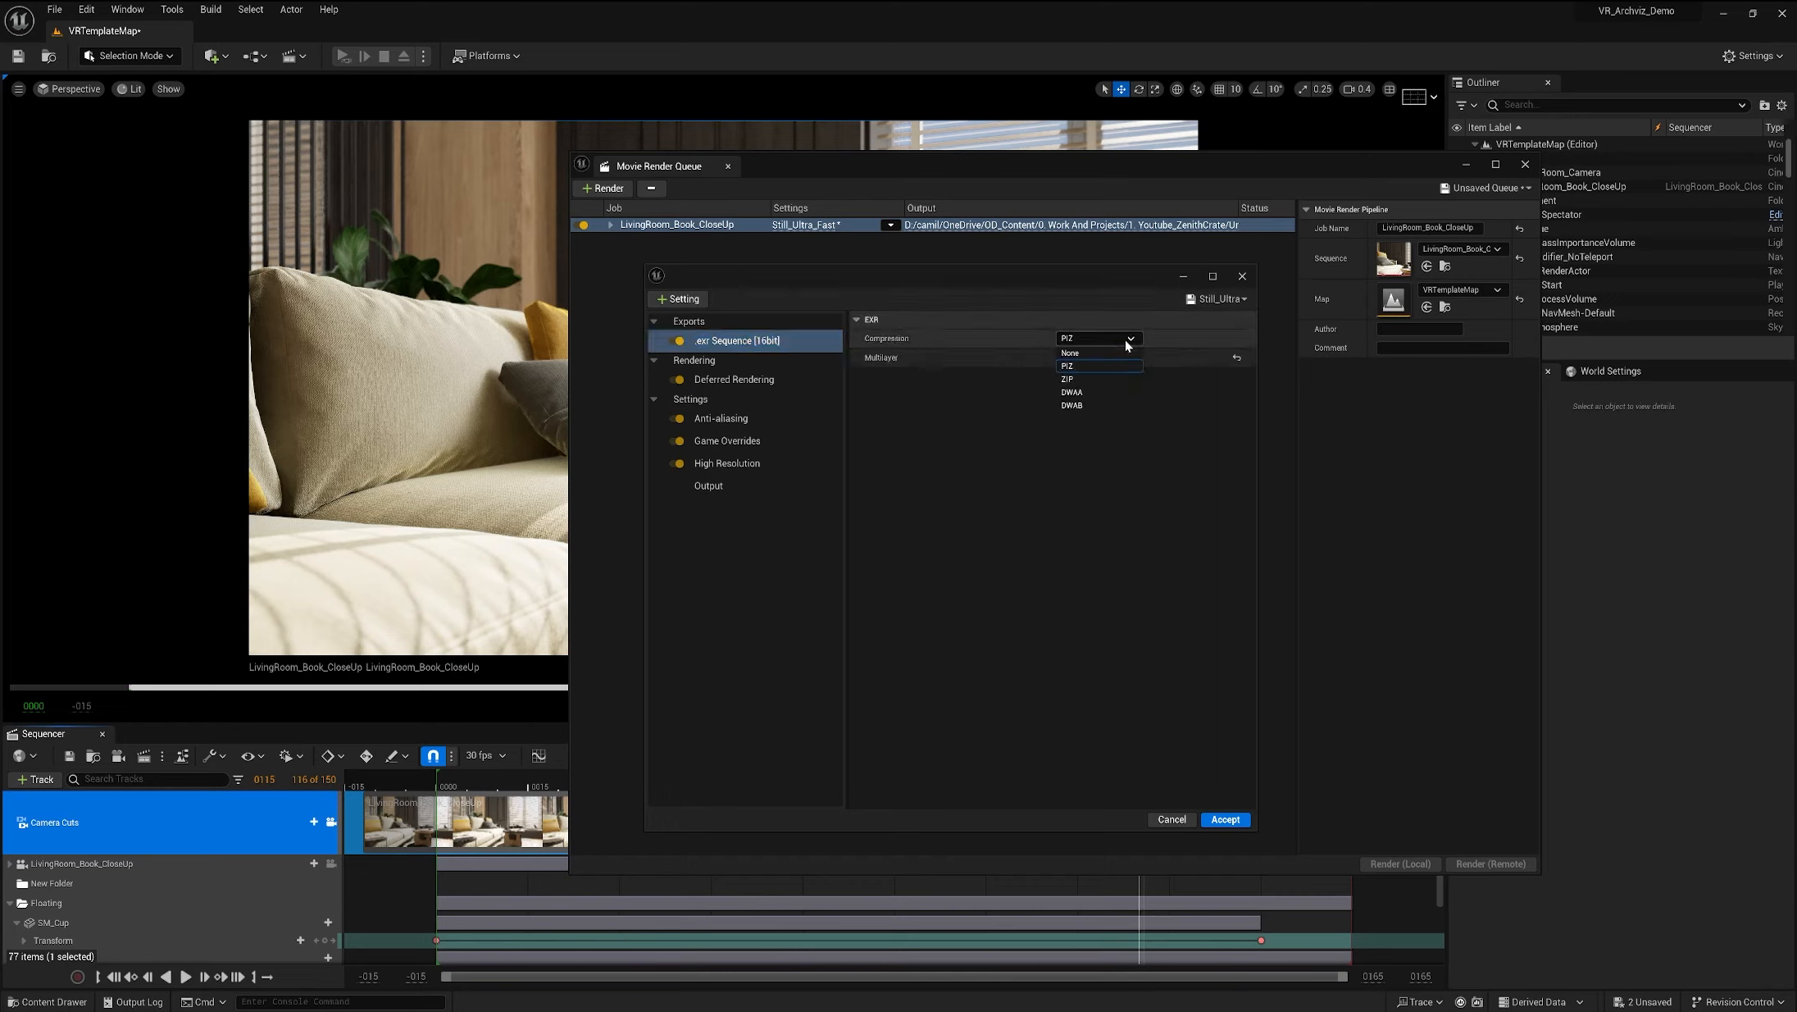
{"action": "left_click", "coordinate": [1101, 405]}
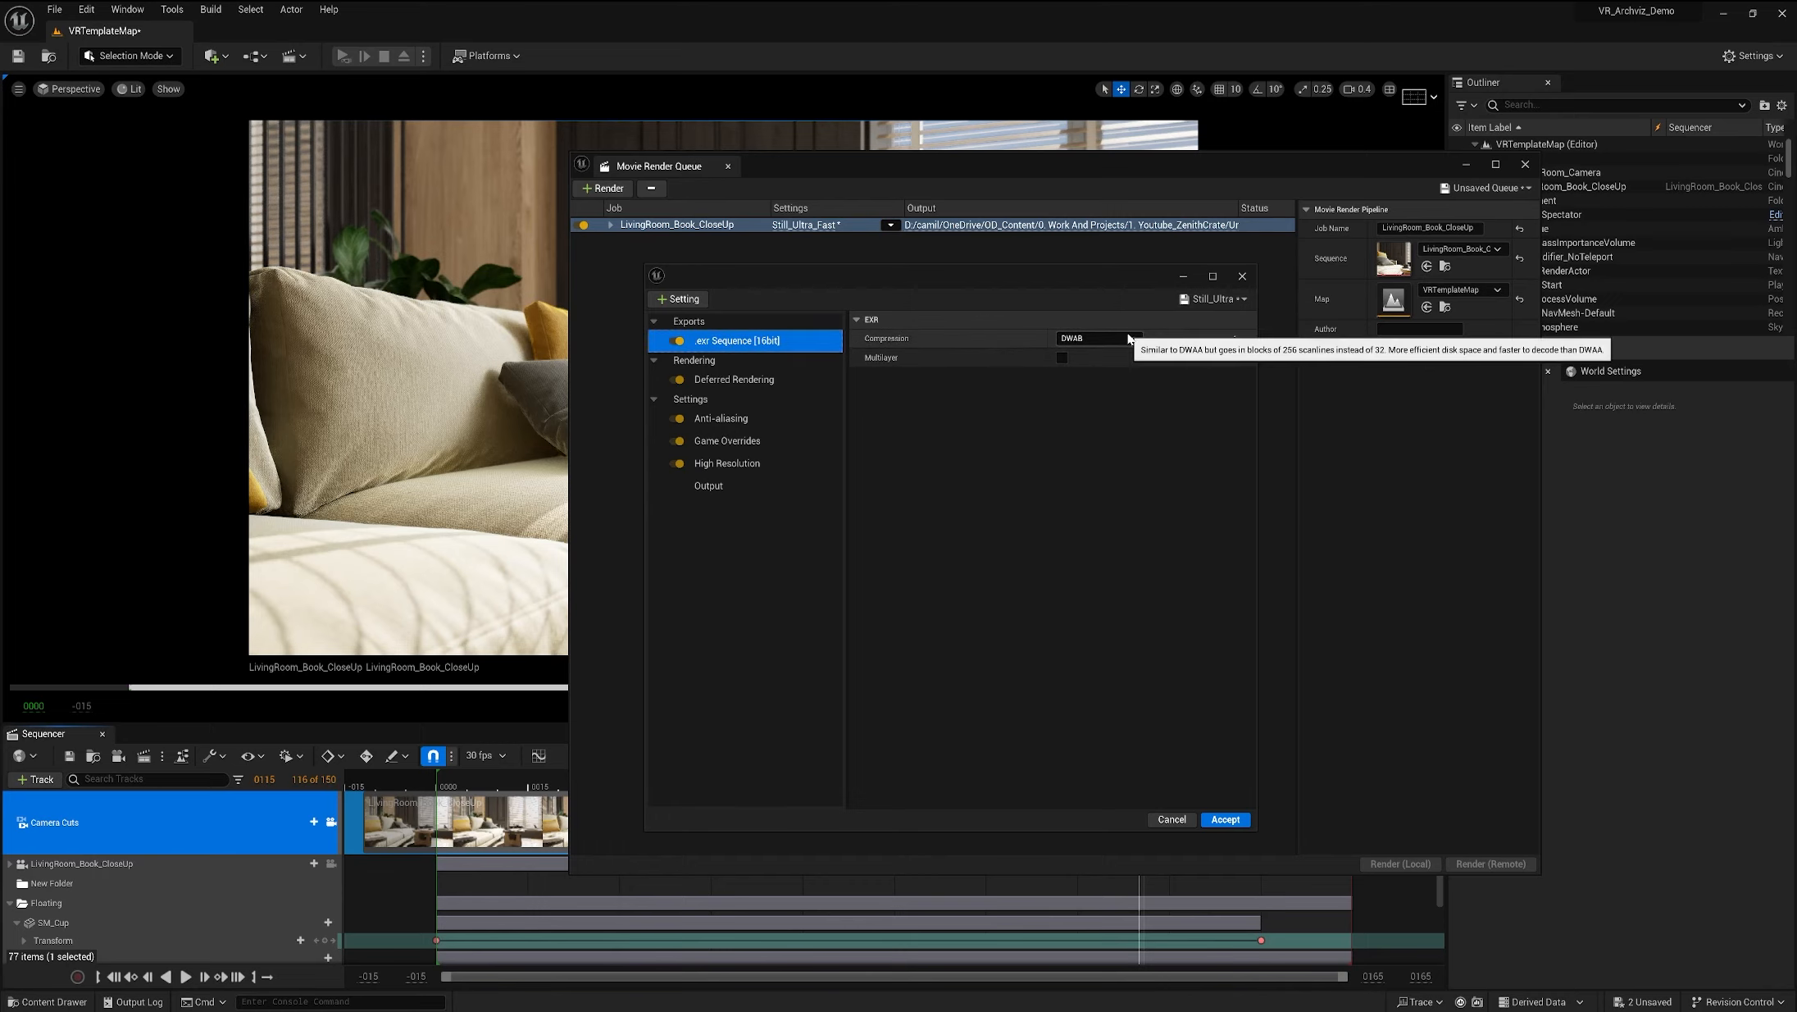
{"action": "left_click", "coordinate": [1098, 339]}
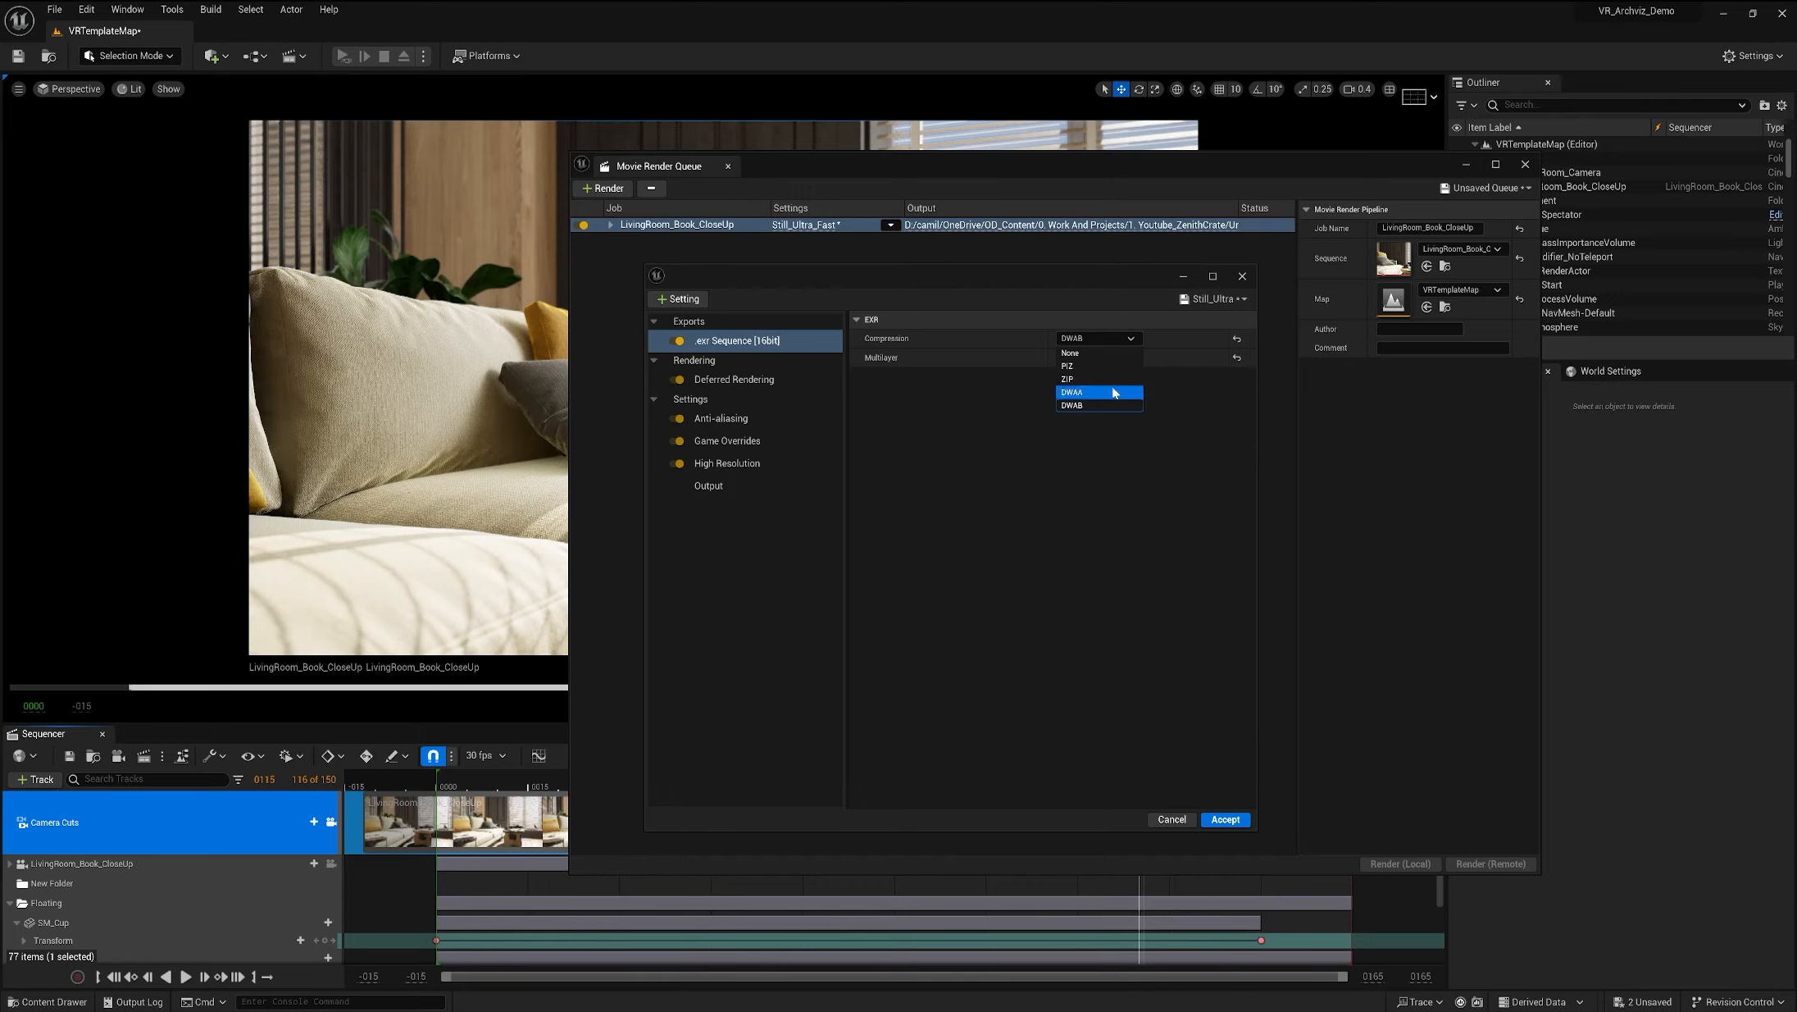
{"action": "left_click", "coordinate": [1104, 368]}
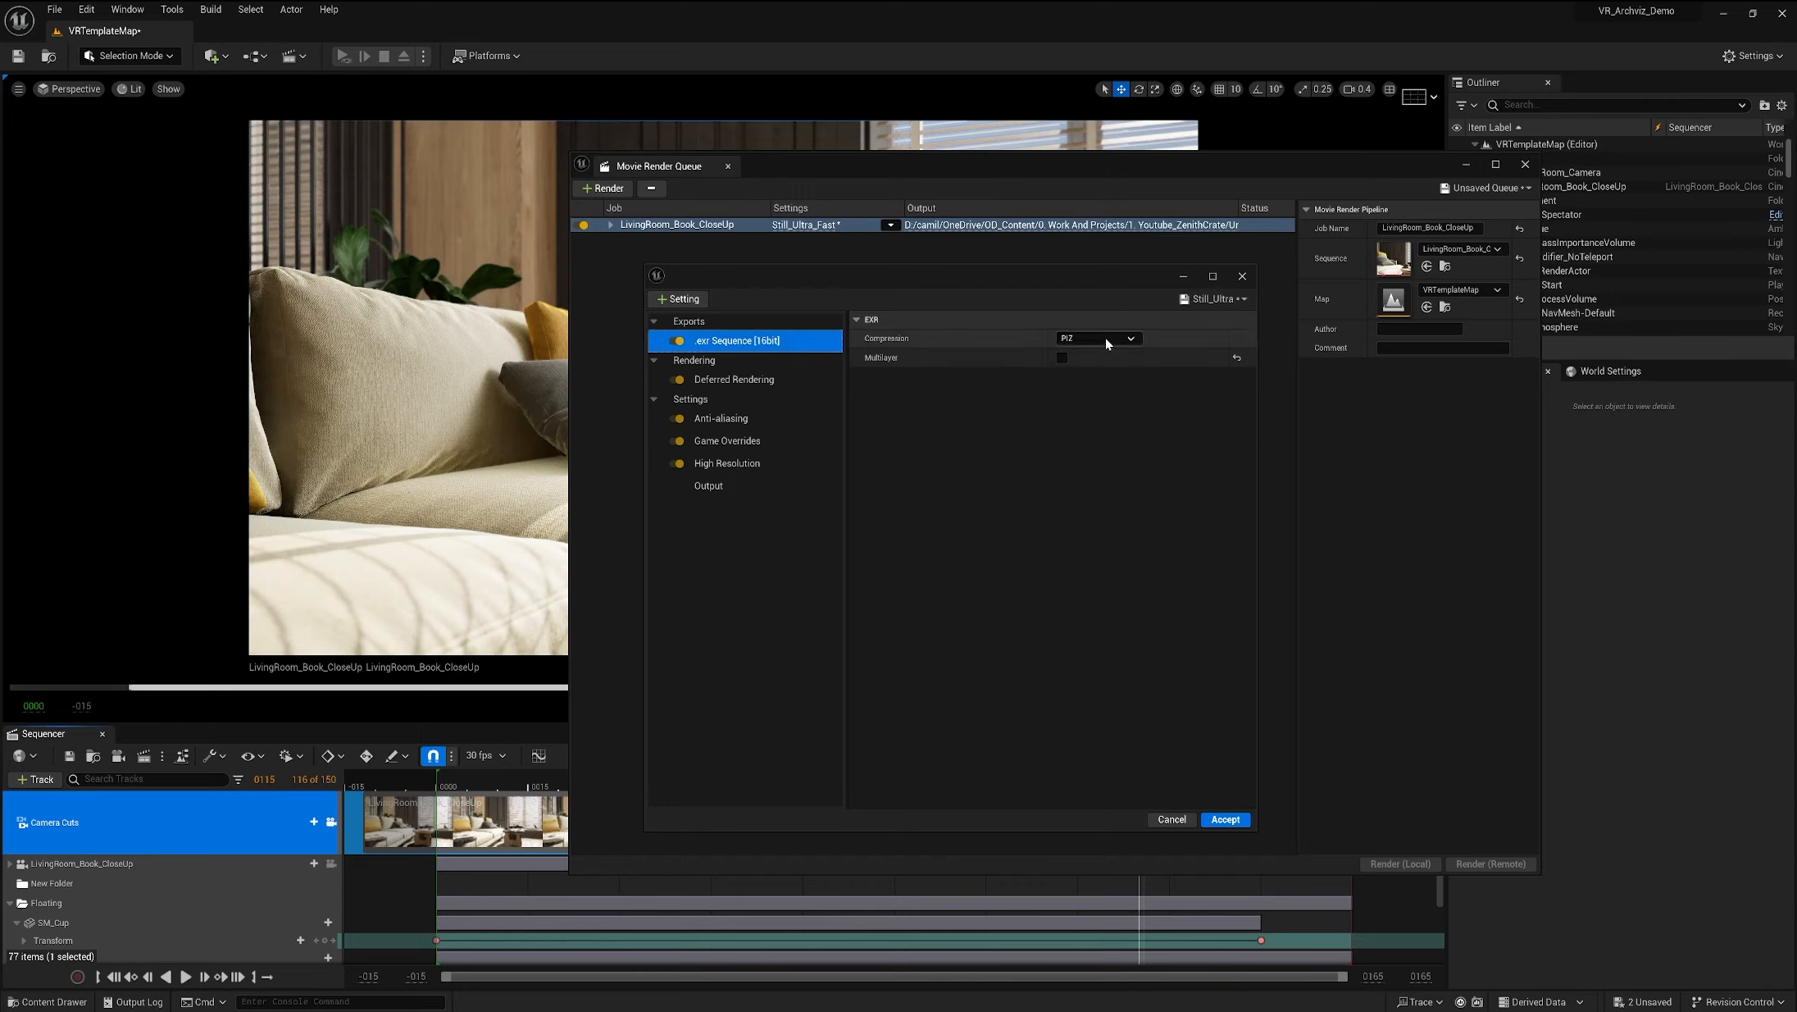
Step: Set the compression of the .exr Sequence [16bit] export to ZIP
{"action": "left_click", "coordinate": [1106, 337]}
{"action": "left_click", "coordinate": [1101, 379]}
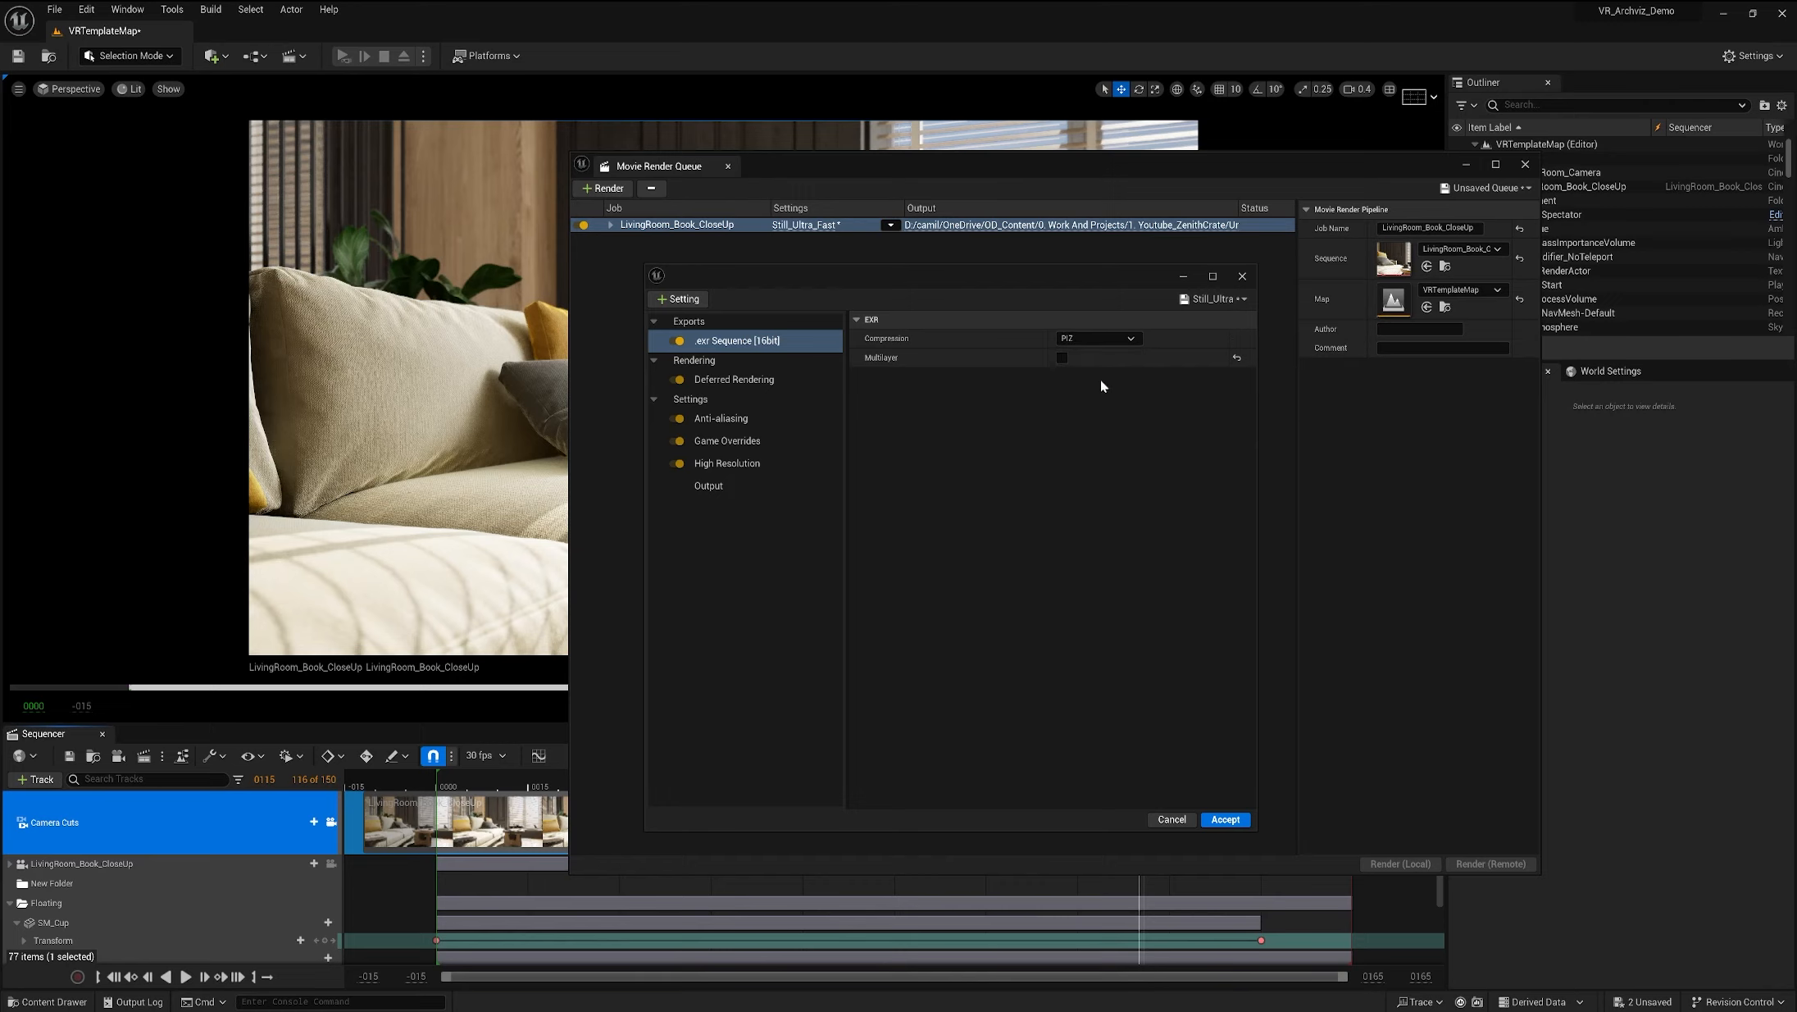
{"action": "left_click", "coordinate": [1120, 337]}
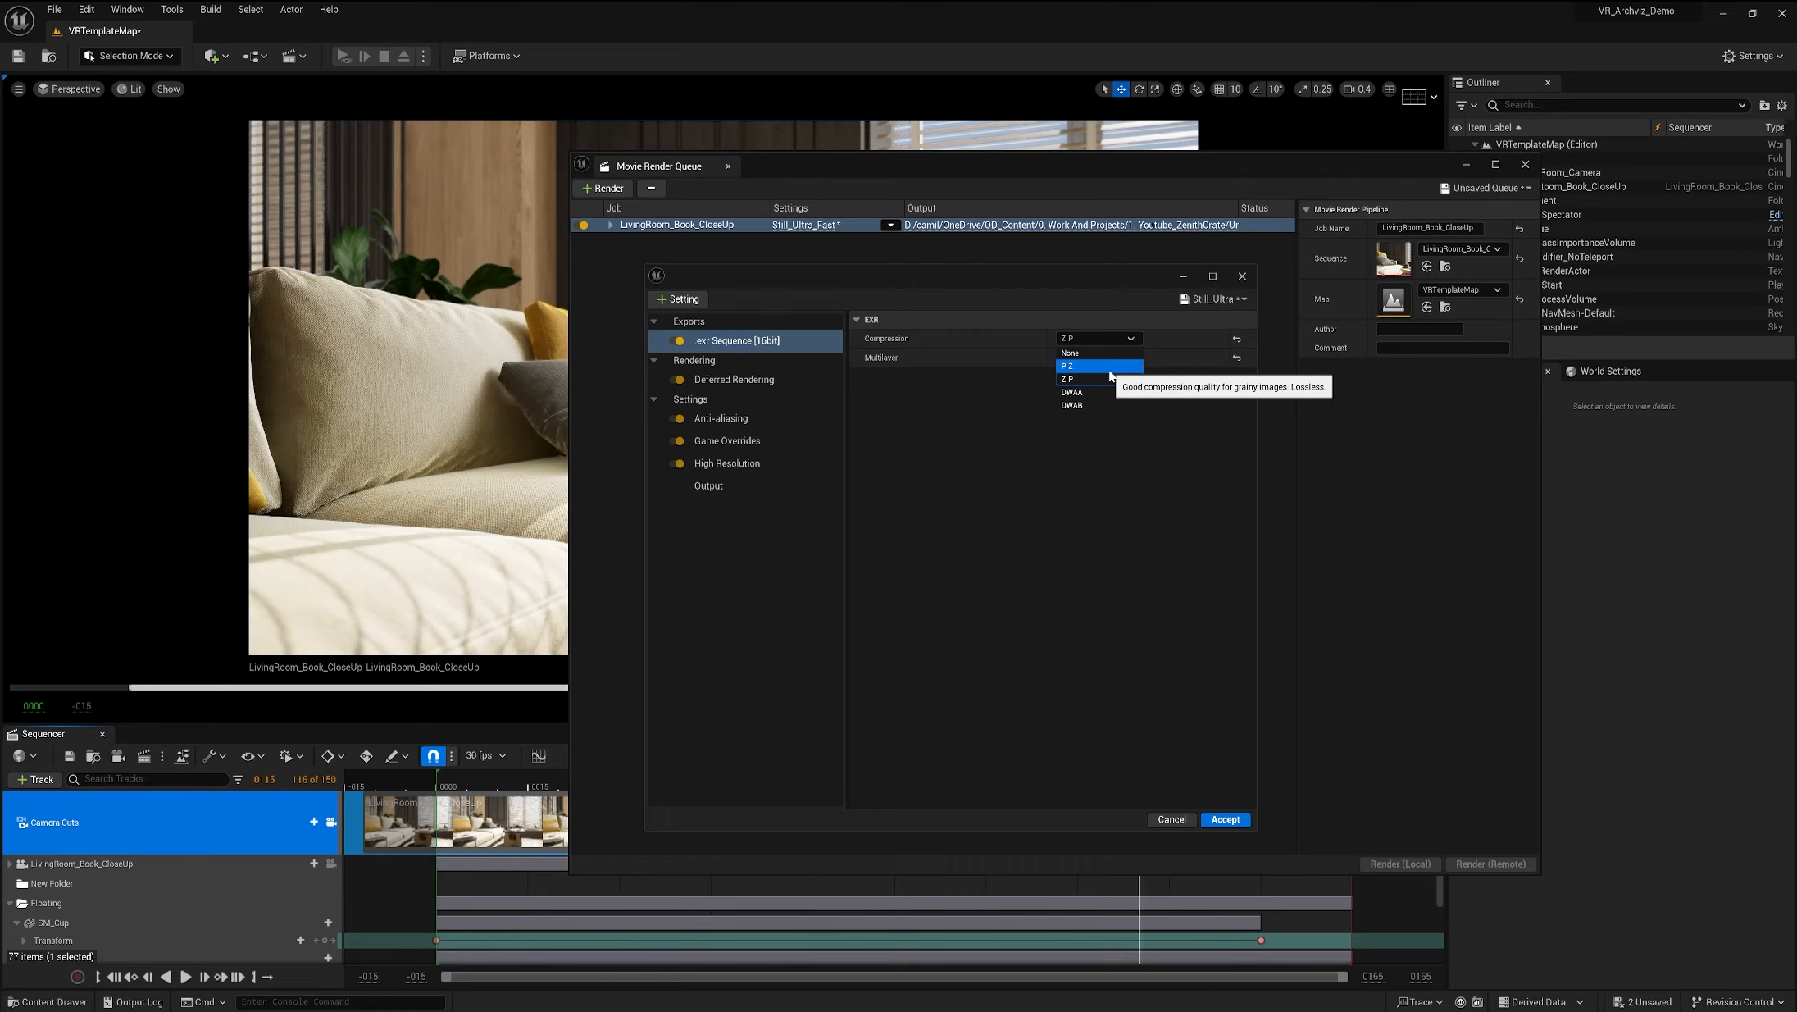
{"action": "left_click", "coordinate": [983, 408]}
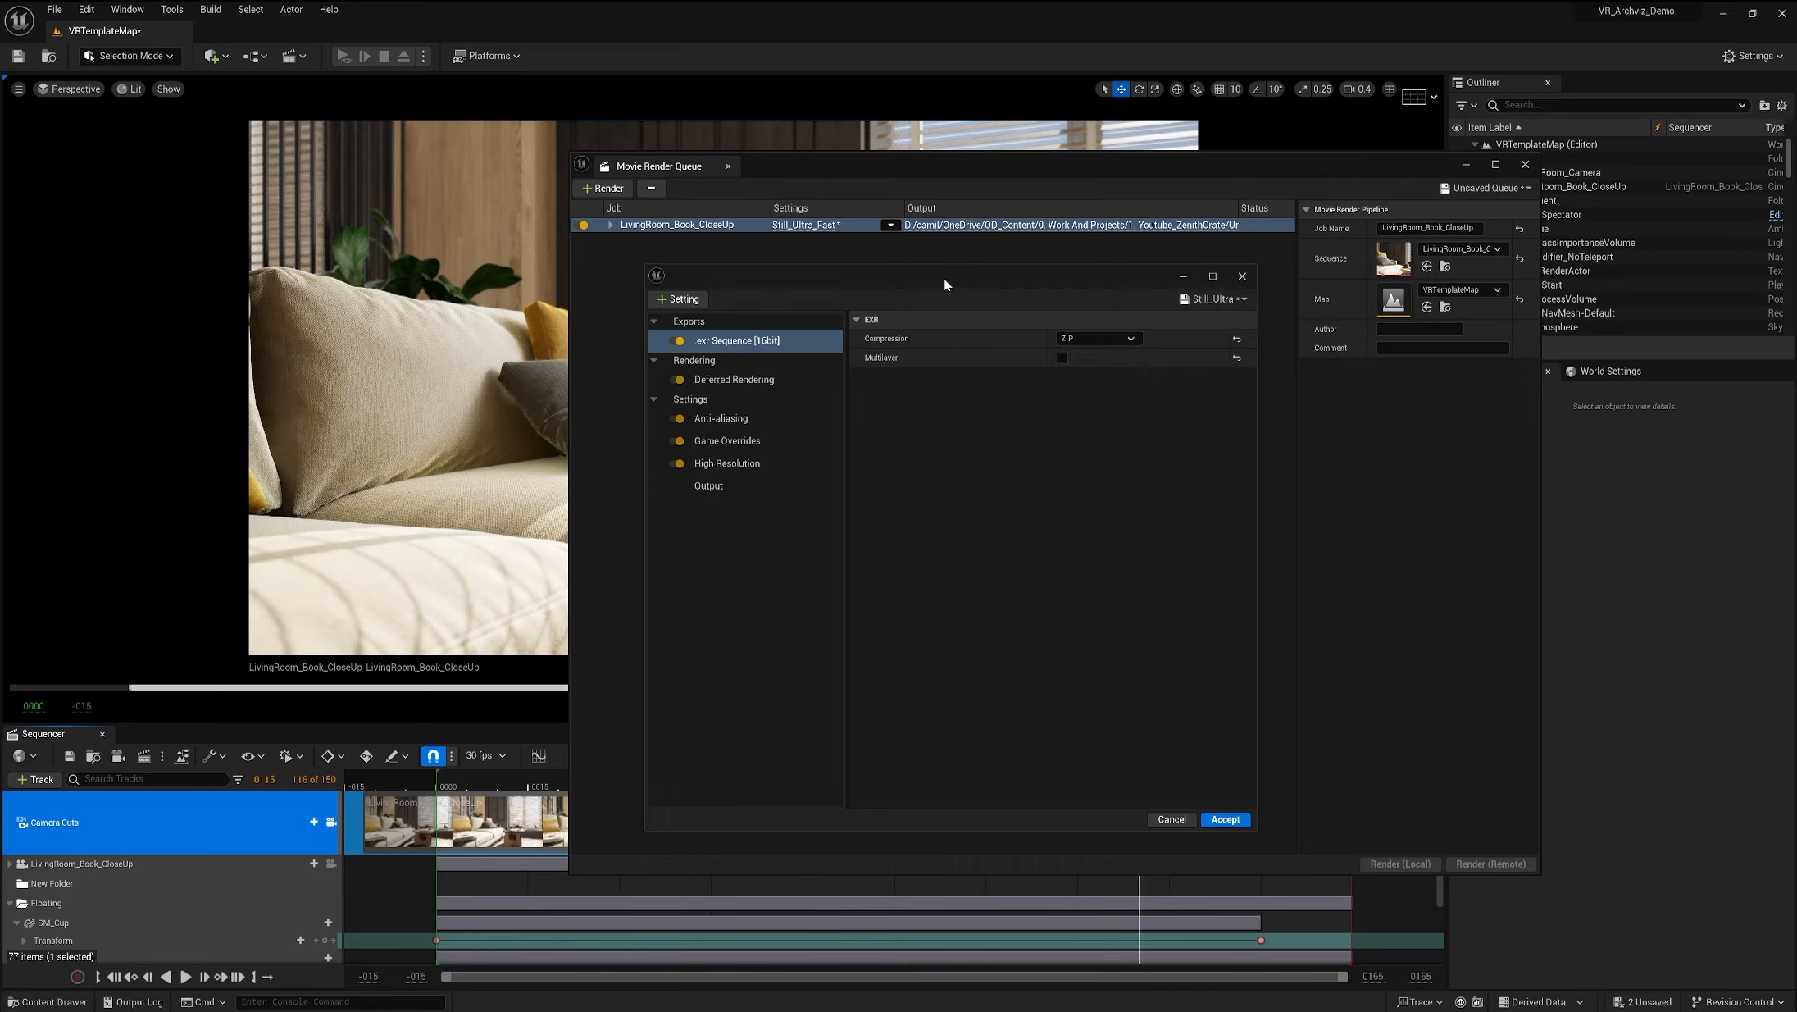
Step: Set the compression of the .exr Sequence [16bit] export to DWAB
{"action": "mouse_move", "coordinate": [944, 276]}
{"action": "left_mouse_down"}
{"action": "mouse_move", "coordinate": [964, 270]}
{"action": "mouse_move", "coordinate": [939, 280]}
{"action": "left_mouse_up"}
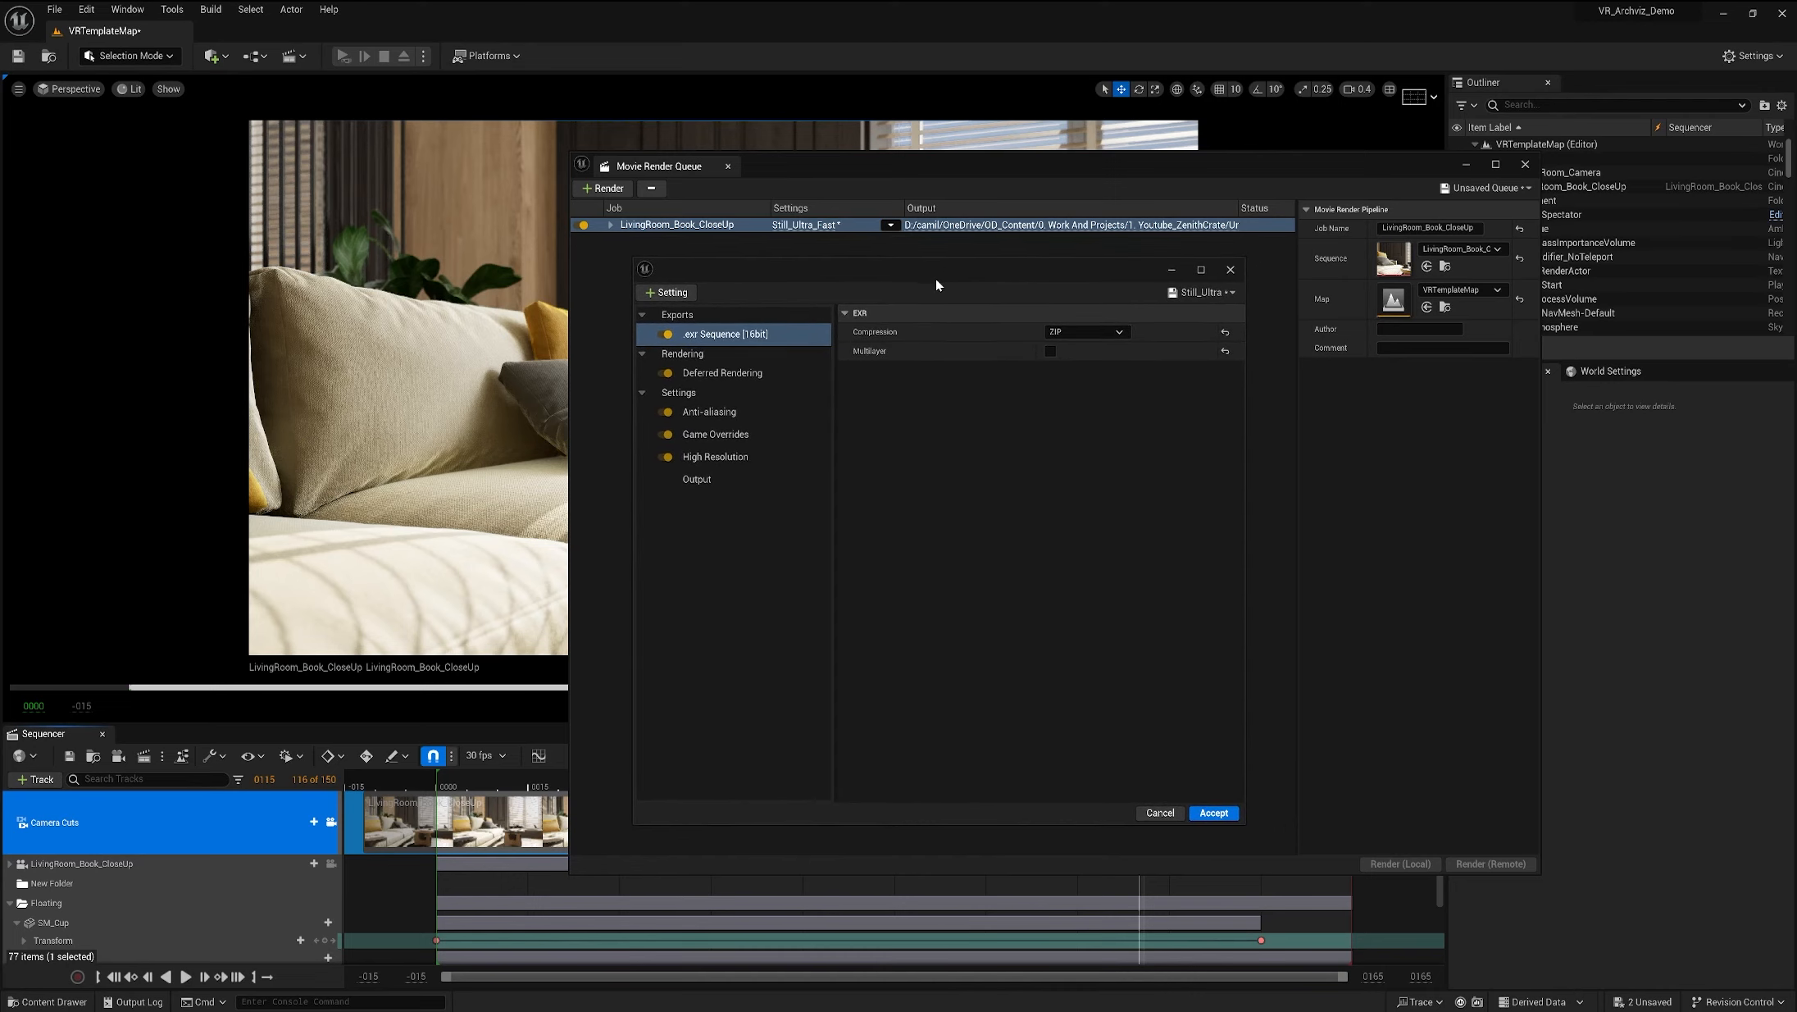
{"action": "left_click", "coordinate": [1077, 331]}
{"action": "left_click", "coordinate": [1083, 395]}
{"action": "left_click", "coordinate": [1082, 333]}
{"action": "mouse_move", "coordinate": [1076, 279]}
{"action": "left_mouse_down"}
{"action": "mouse_move", "coordinate": [1043, 255]}
{"action": "mouse_move", "coordinate": [1079, 285]}
{"action": "left_mouse_up"}
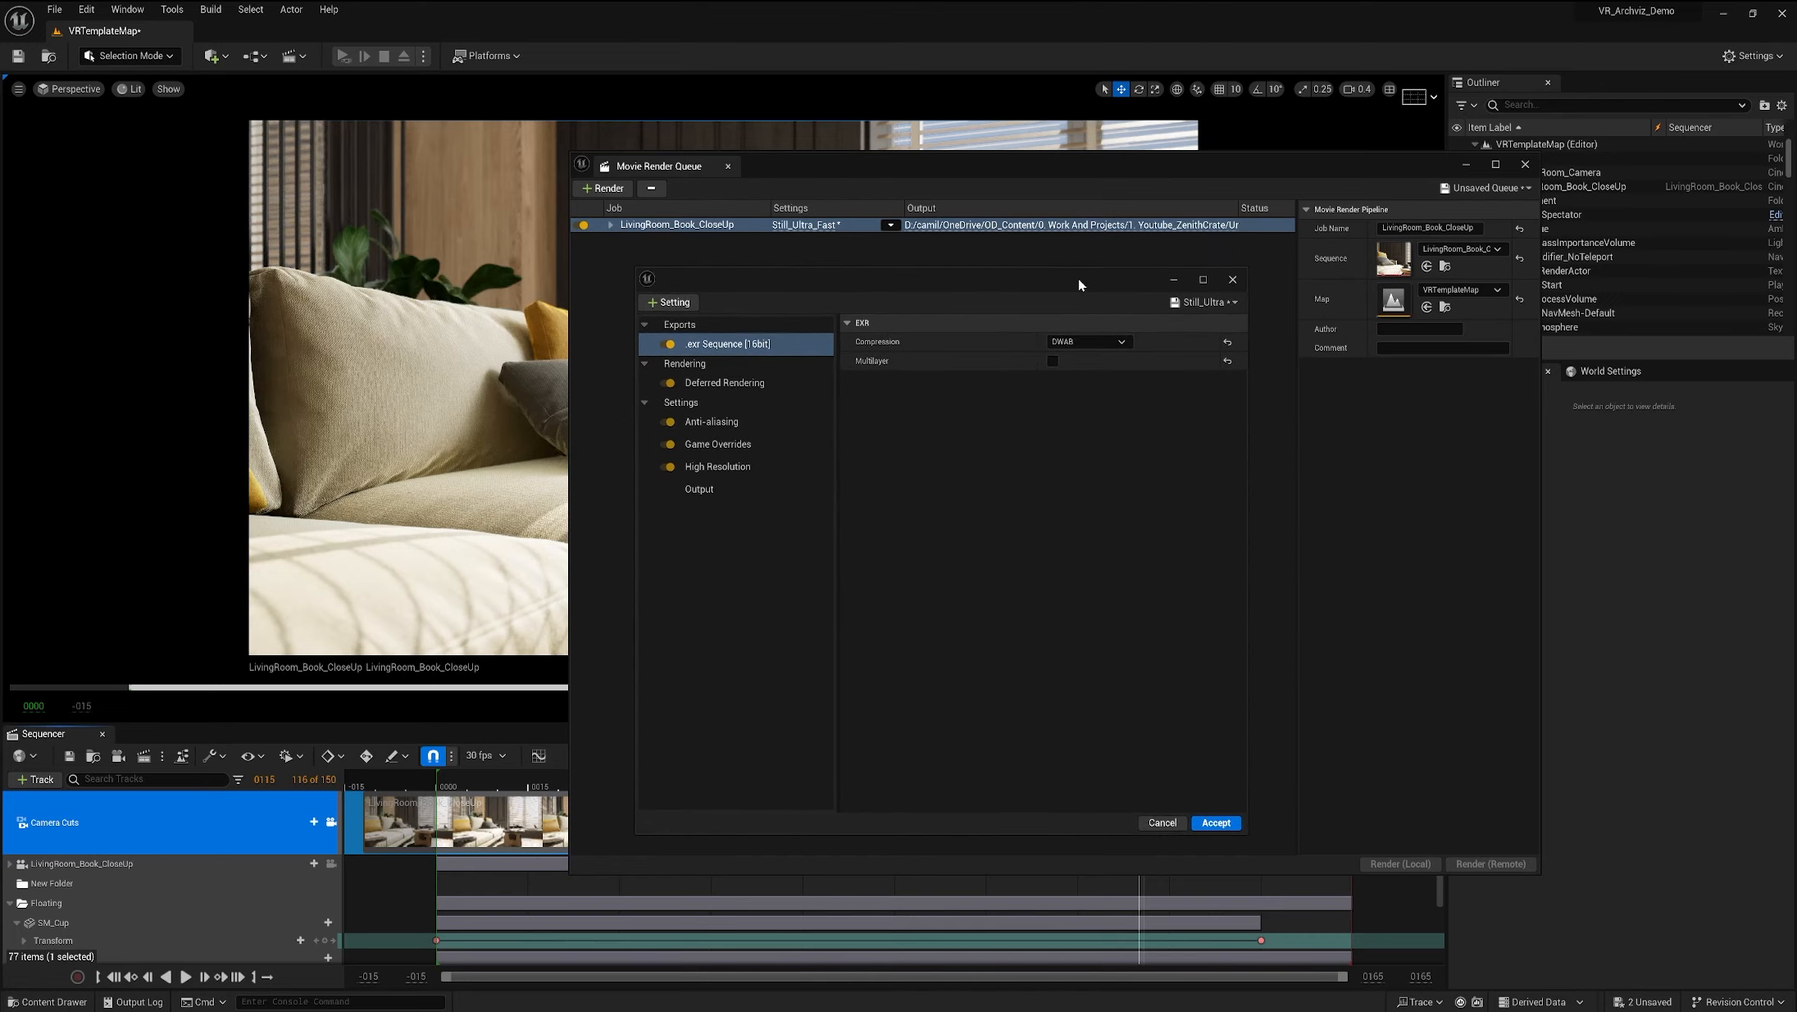
Step: Try PIZ compression for the .exr Sequence [16bit] export and return it to DWAB
{"action": "left_click", "coordinate": [1088, 341]}
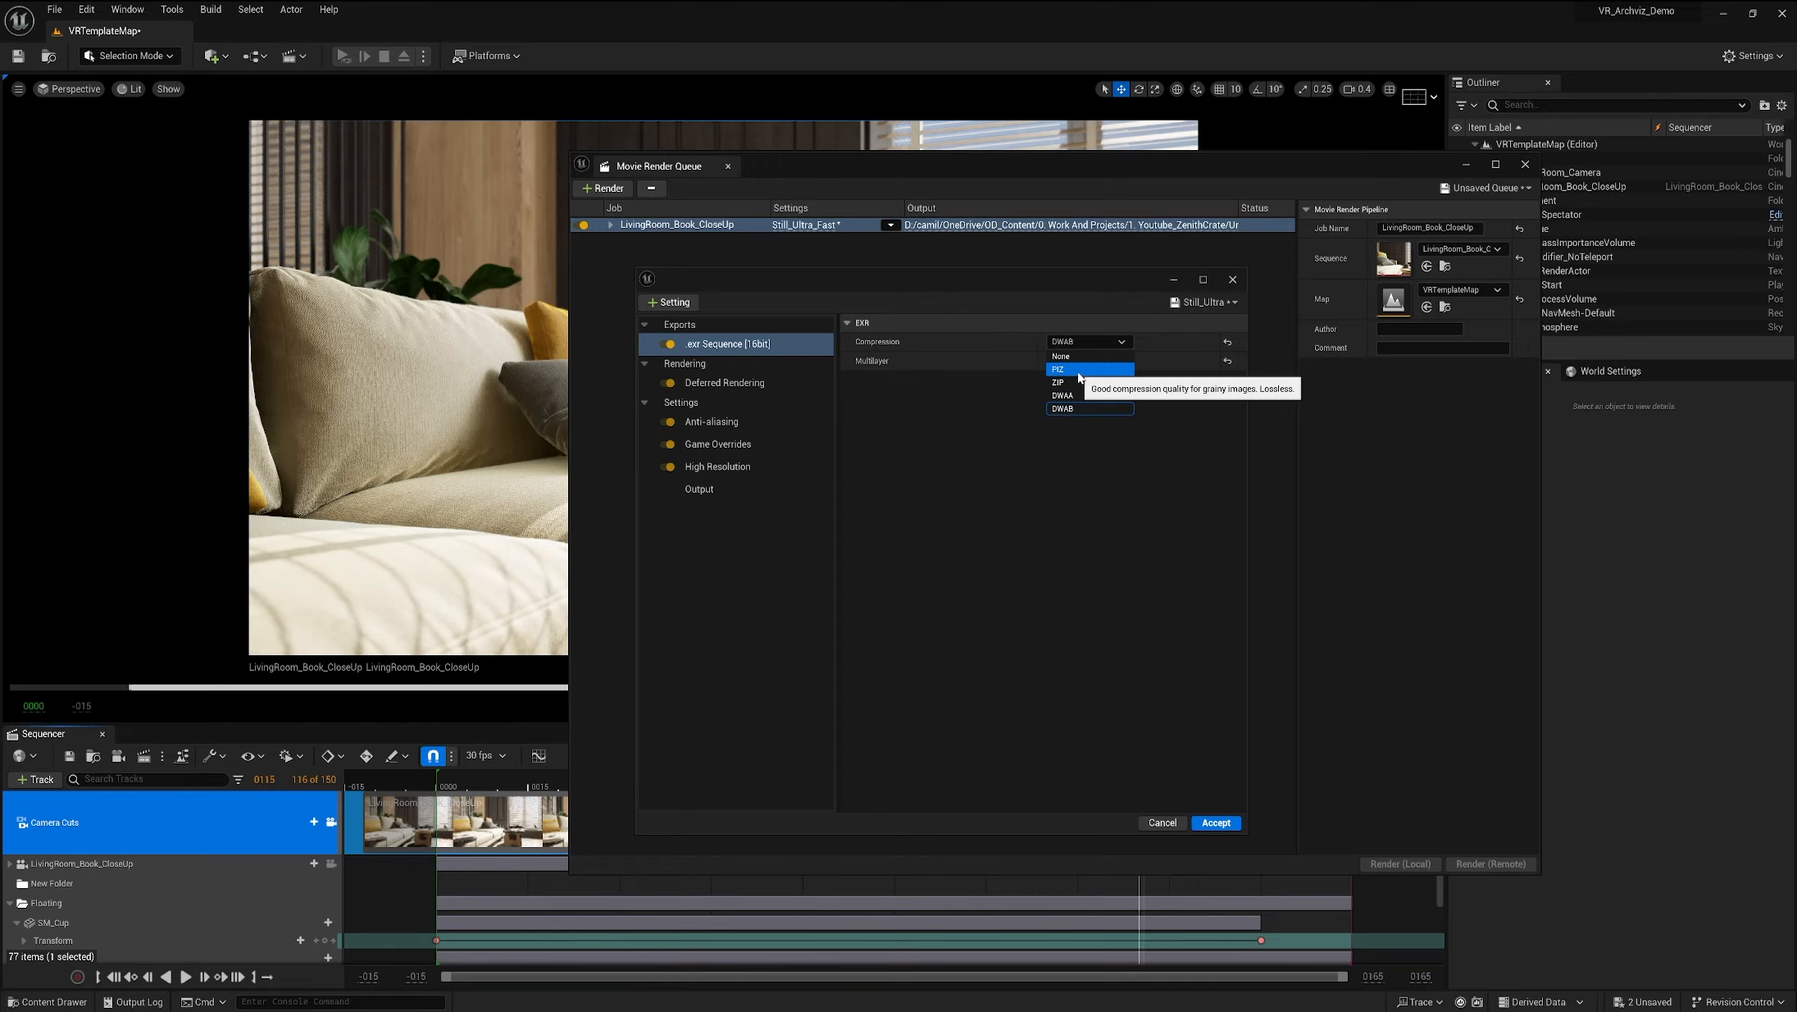
{"action": "left_click", "coordinate": [1079, 374]}
{"action": "left_click", "coordinate": [1086, 343]}
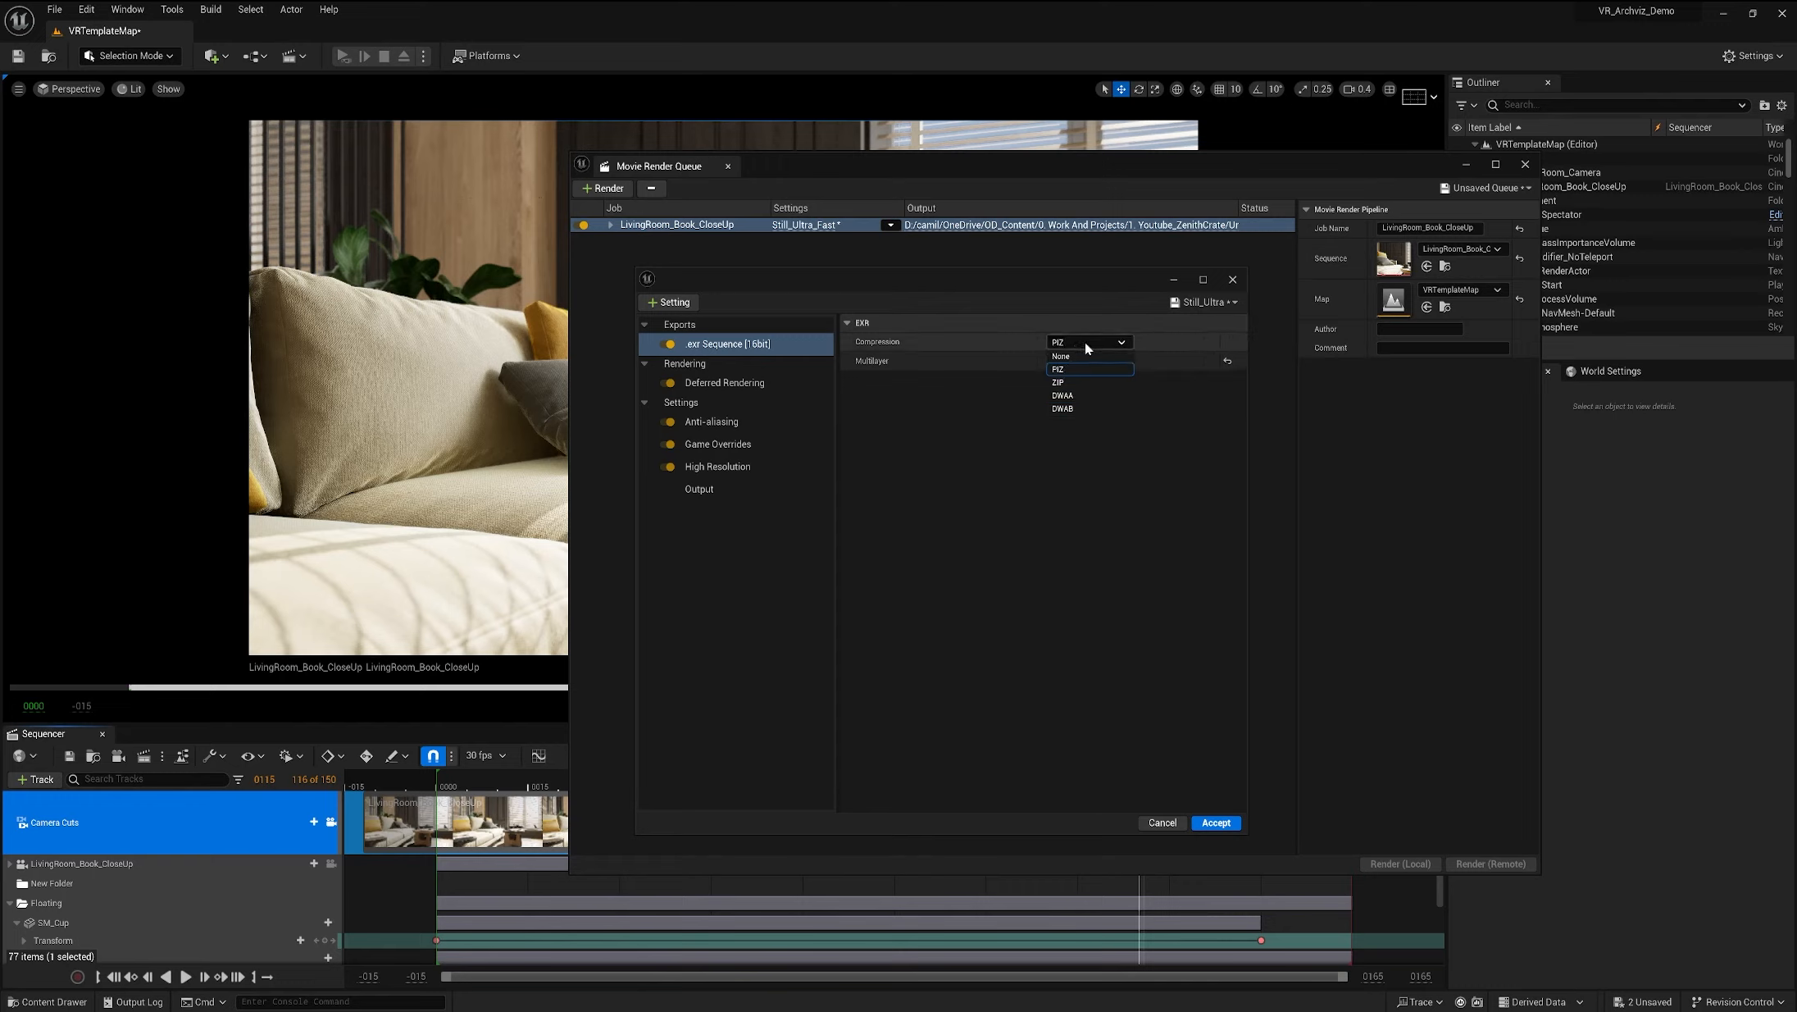
{"action": "left_click", "coordinate": [1078, 408]}
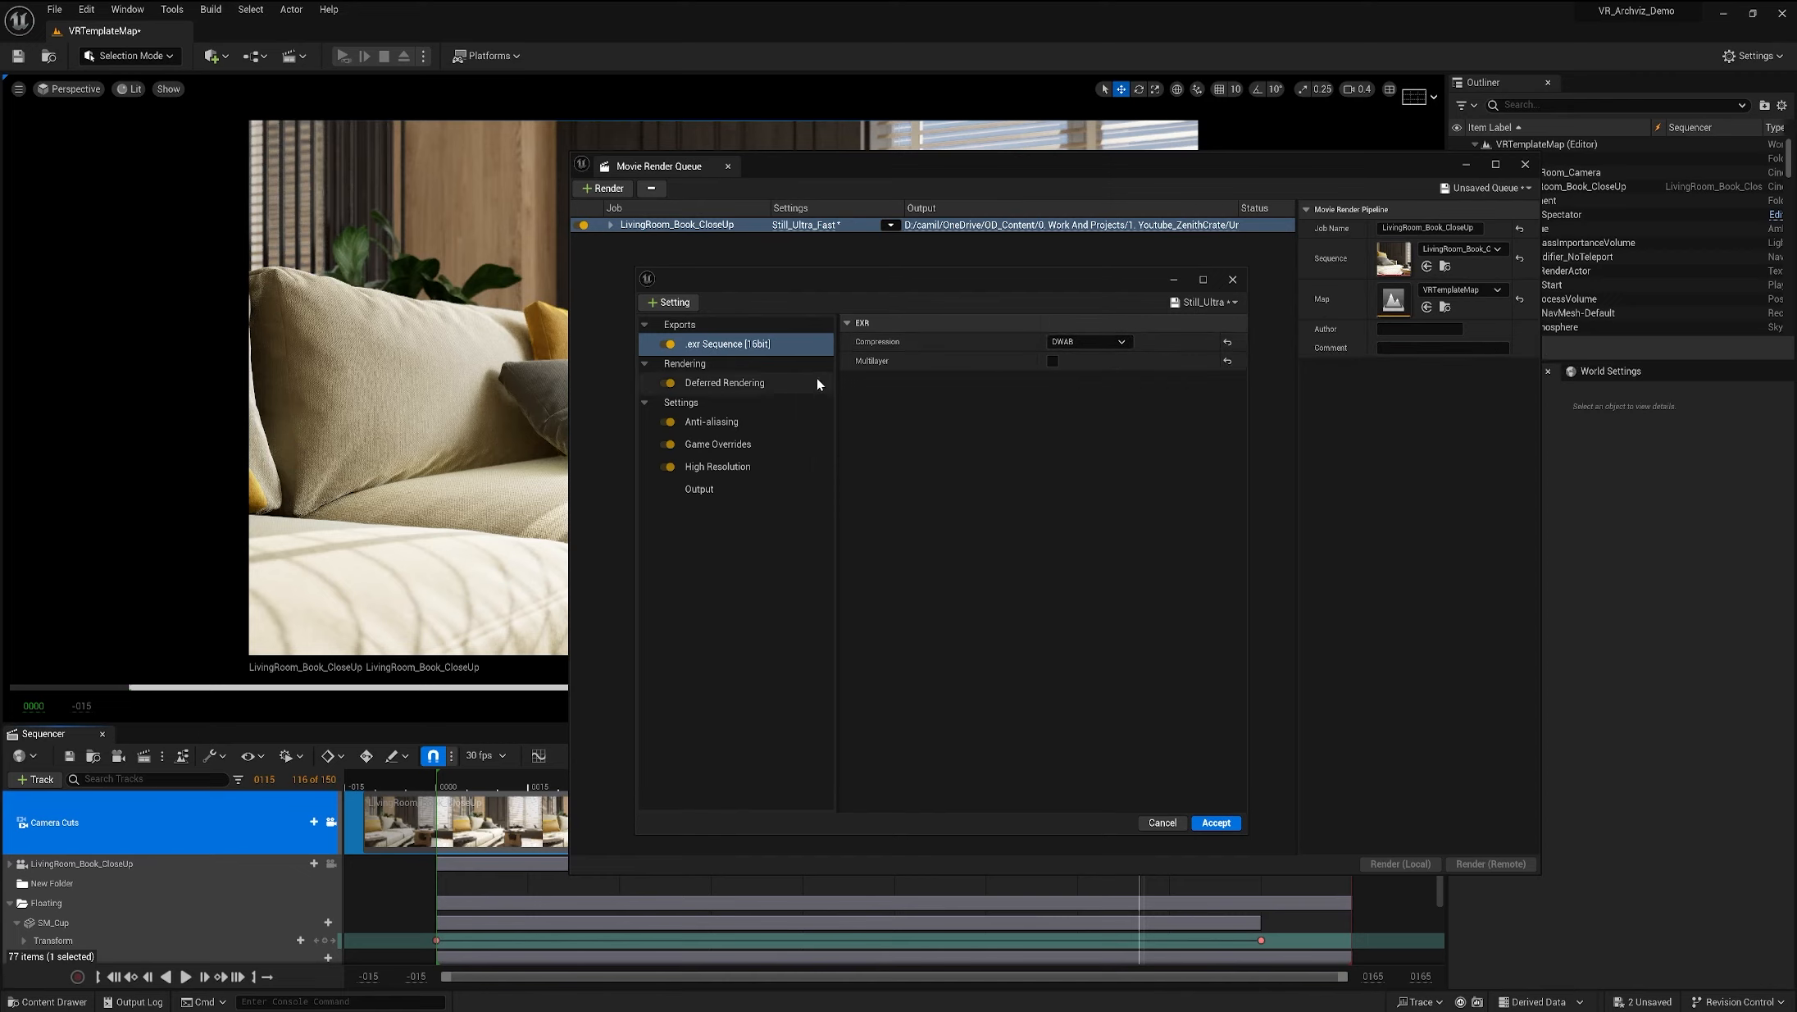
Step: Review the Deferred Rendering and Anti-aliasing settings of the Still_Ultra preset
{"action": "left_click", "coordinate": [769, 382]}
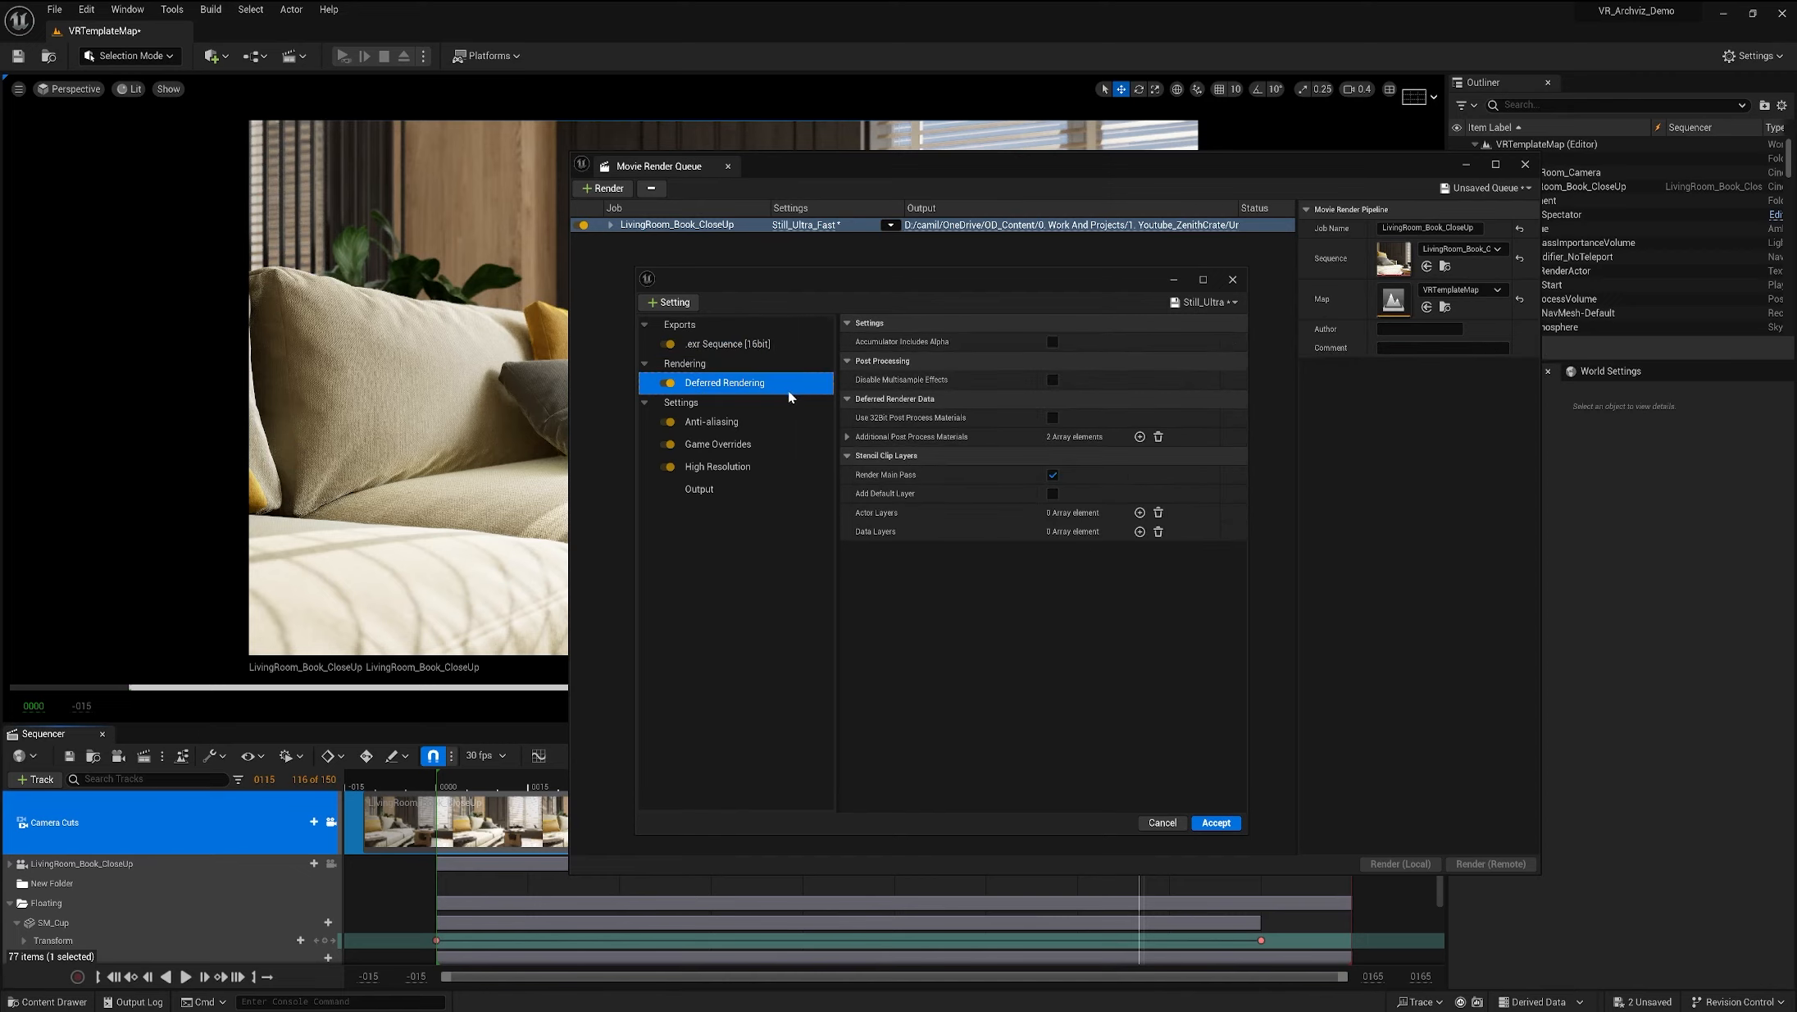
{"action": "left_click", "coordinate": [769, 427]}
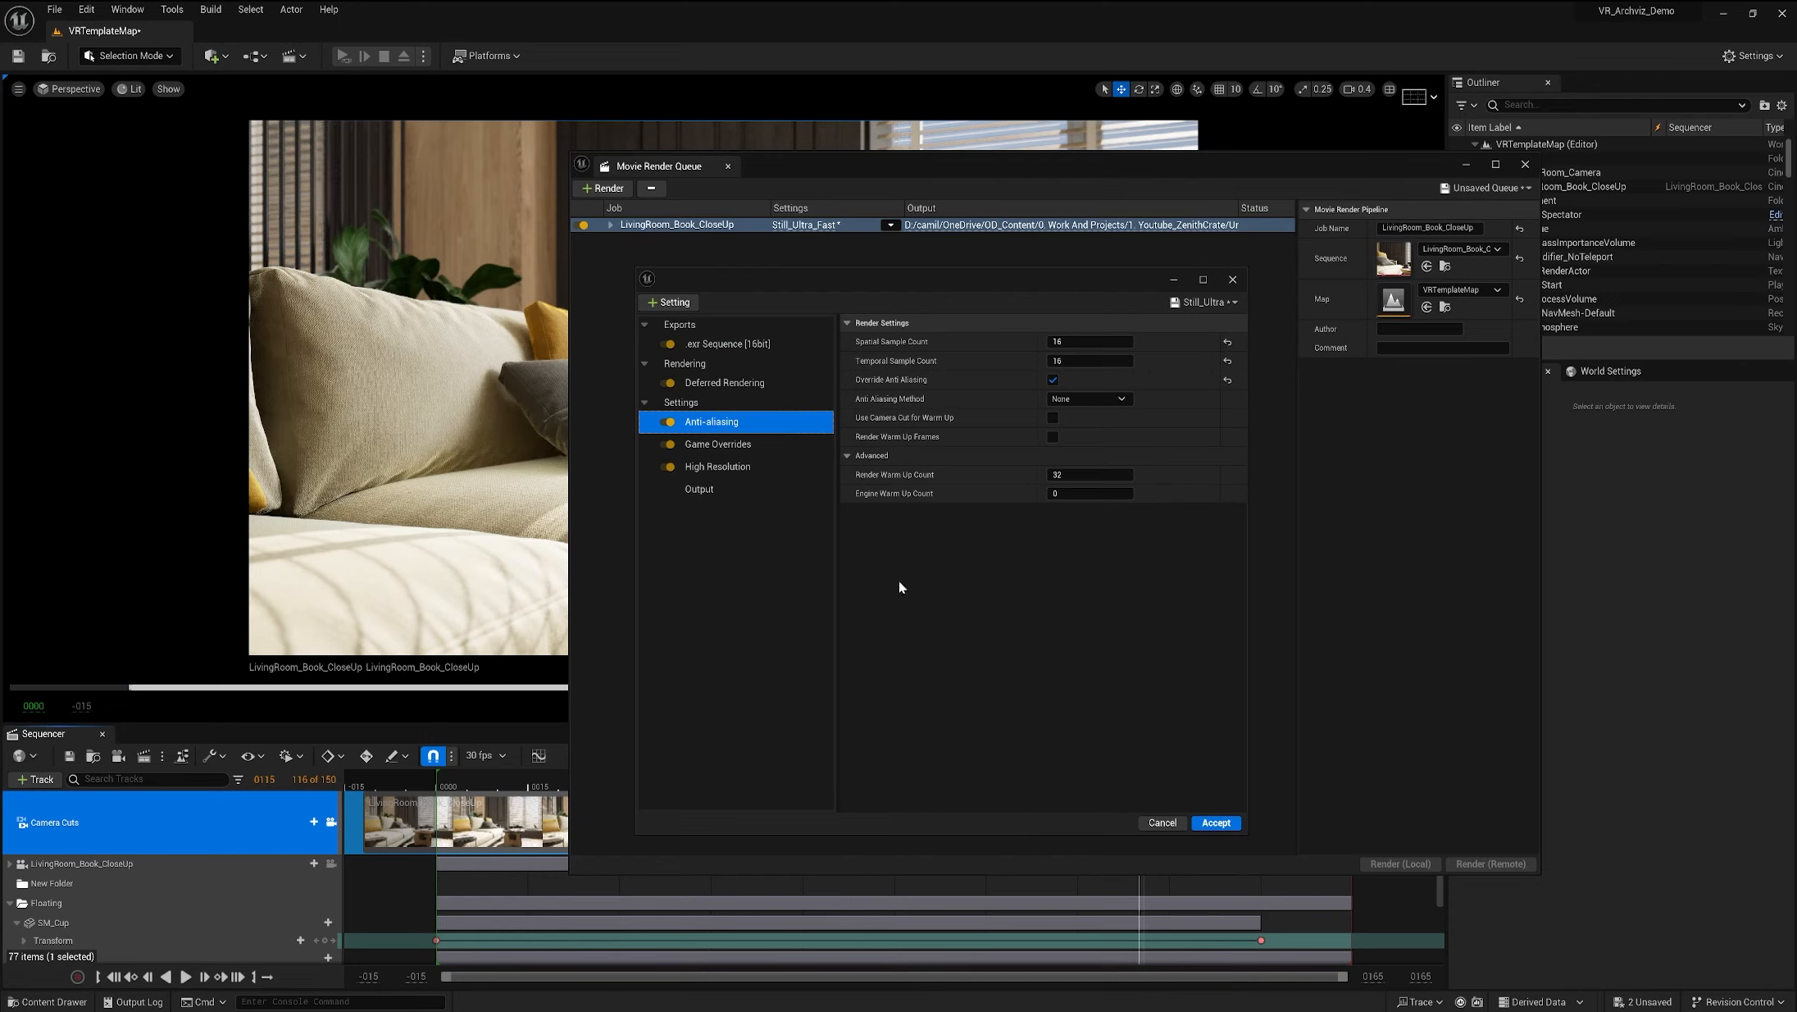
{"action": "left_click_drag", "start_coordinate": [920, 275], "coordinate": [917, 263]}
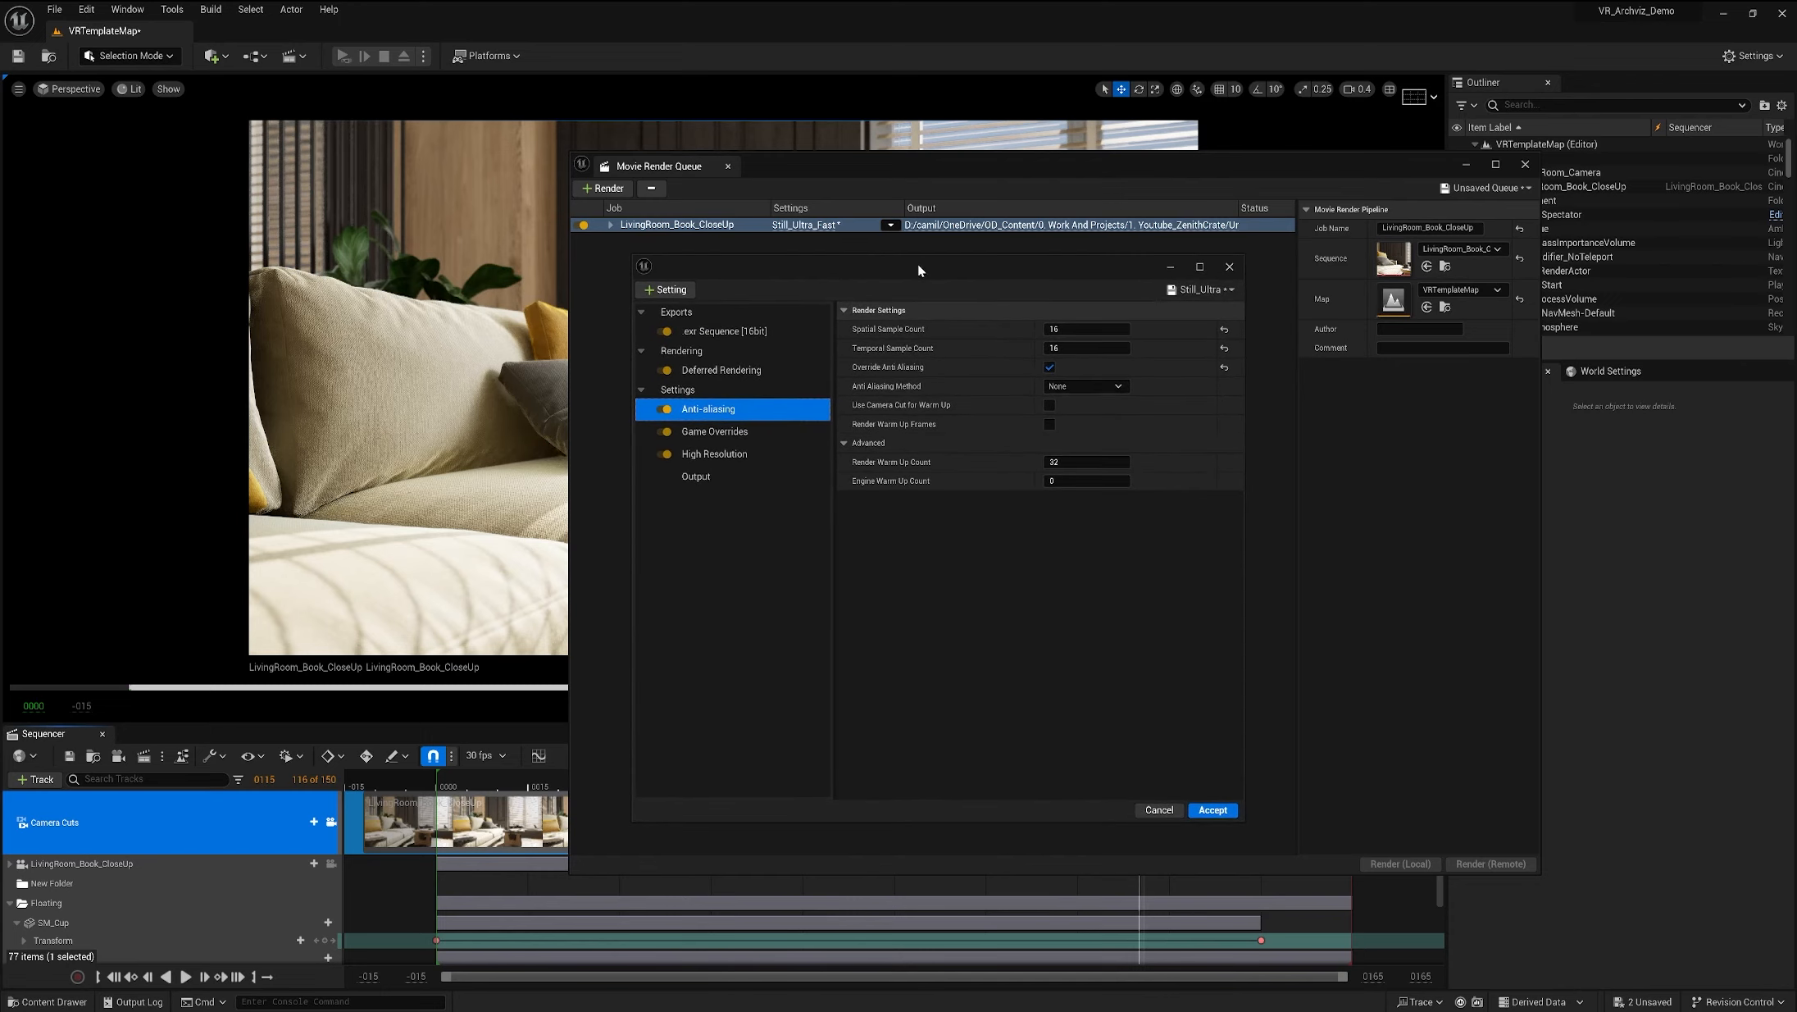
{"action": "left_click_drag", "start_coordinate": [1091, 276], "coordinate": [1107, 271]}
{"action": "left_click", "coordinate": [1214, 288]}
{"action": "left_click", "coordinate": [1253, 456]}
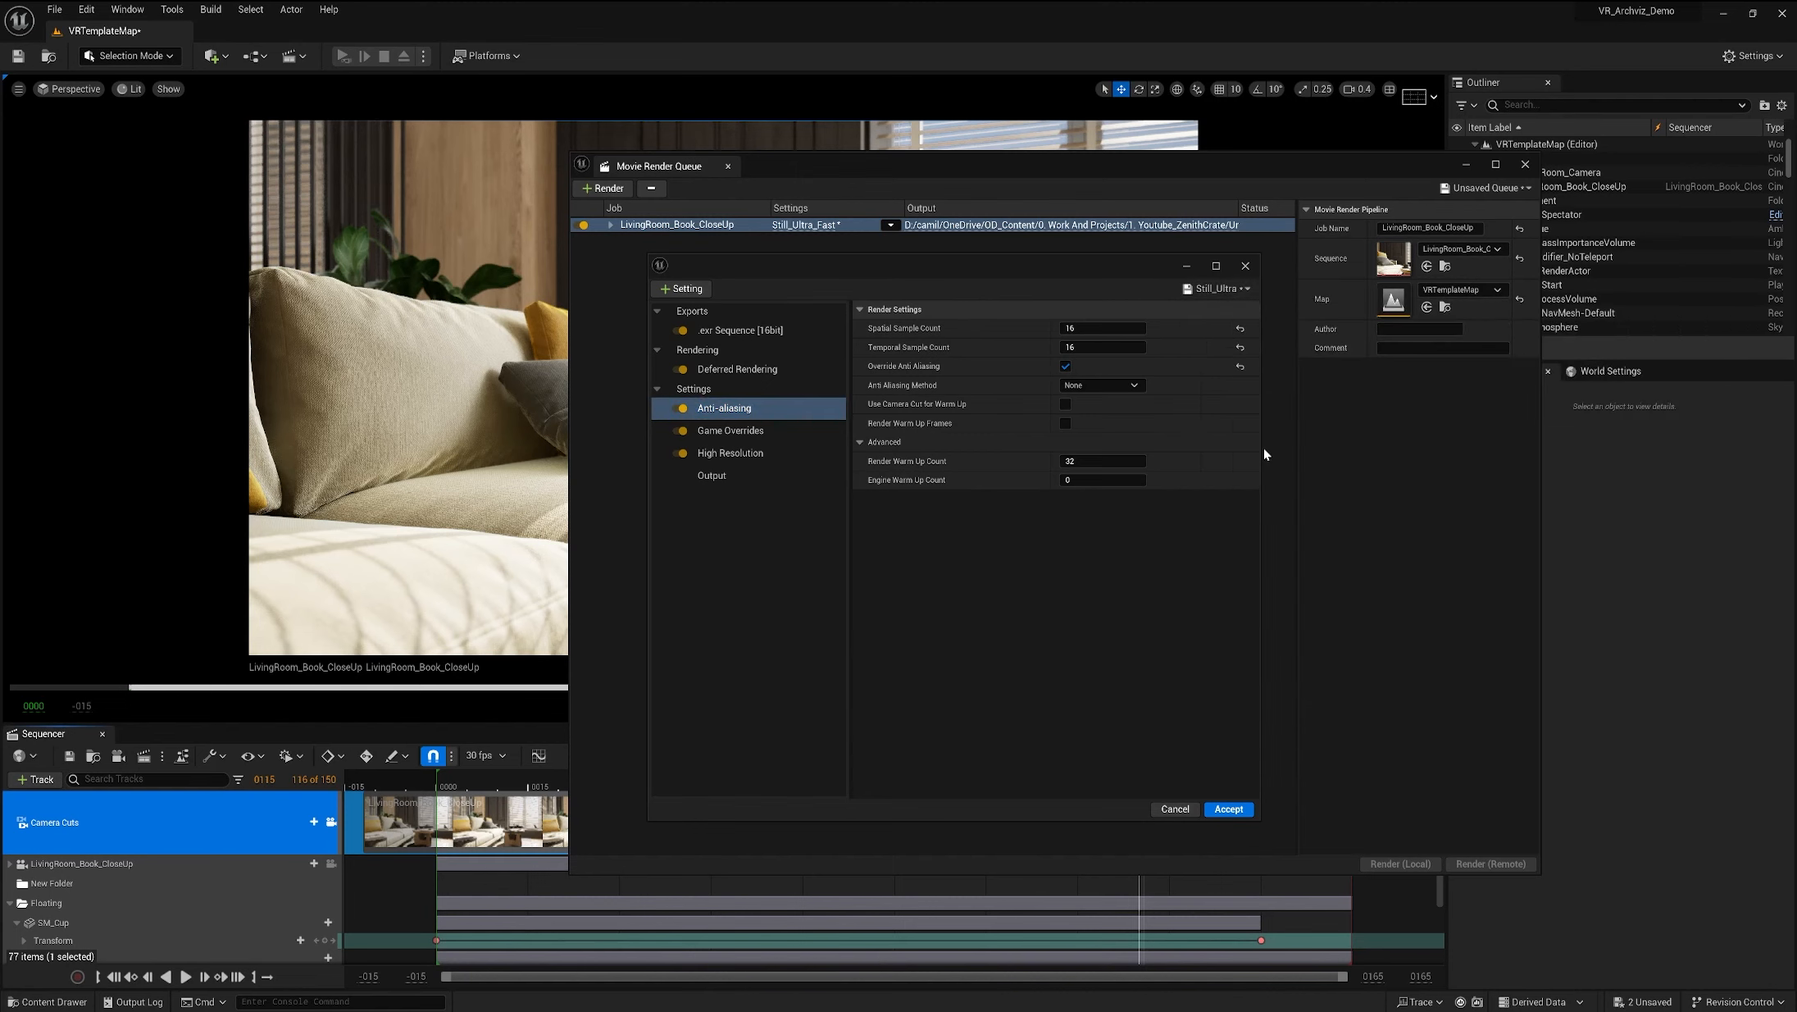
{"action": "left_click", "coordinate": [1006, 530]}
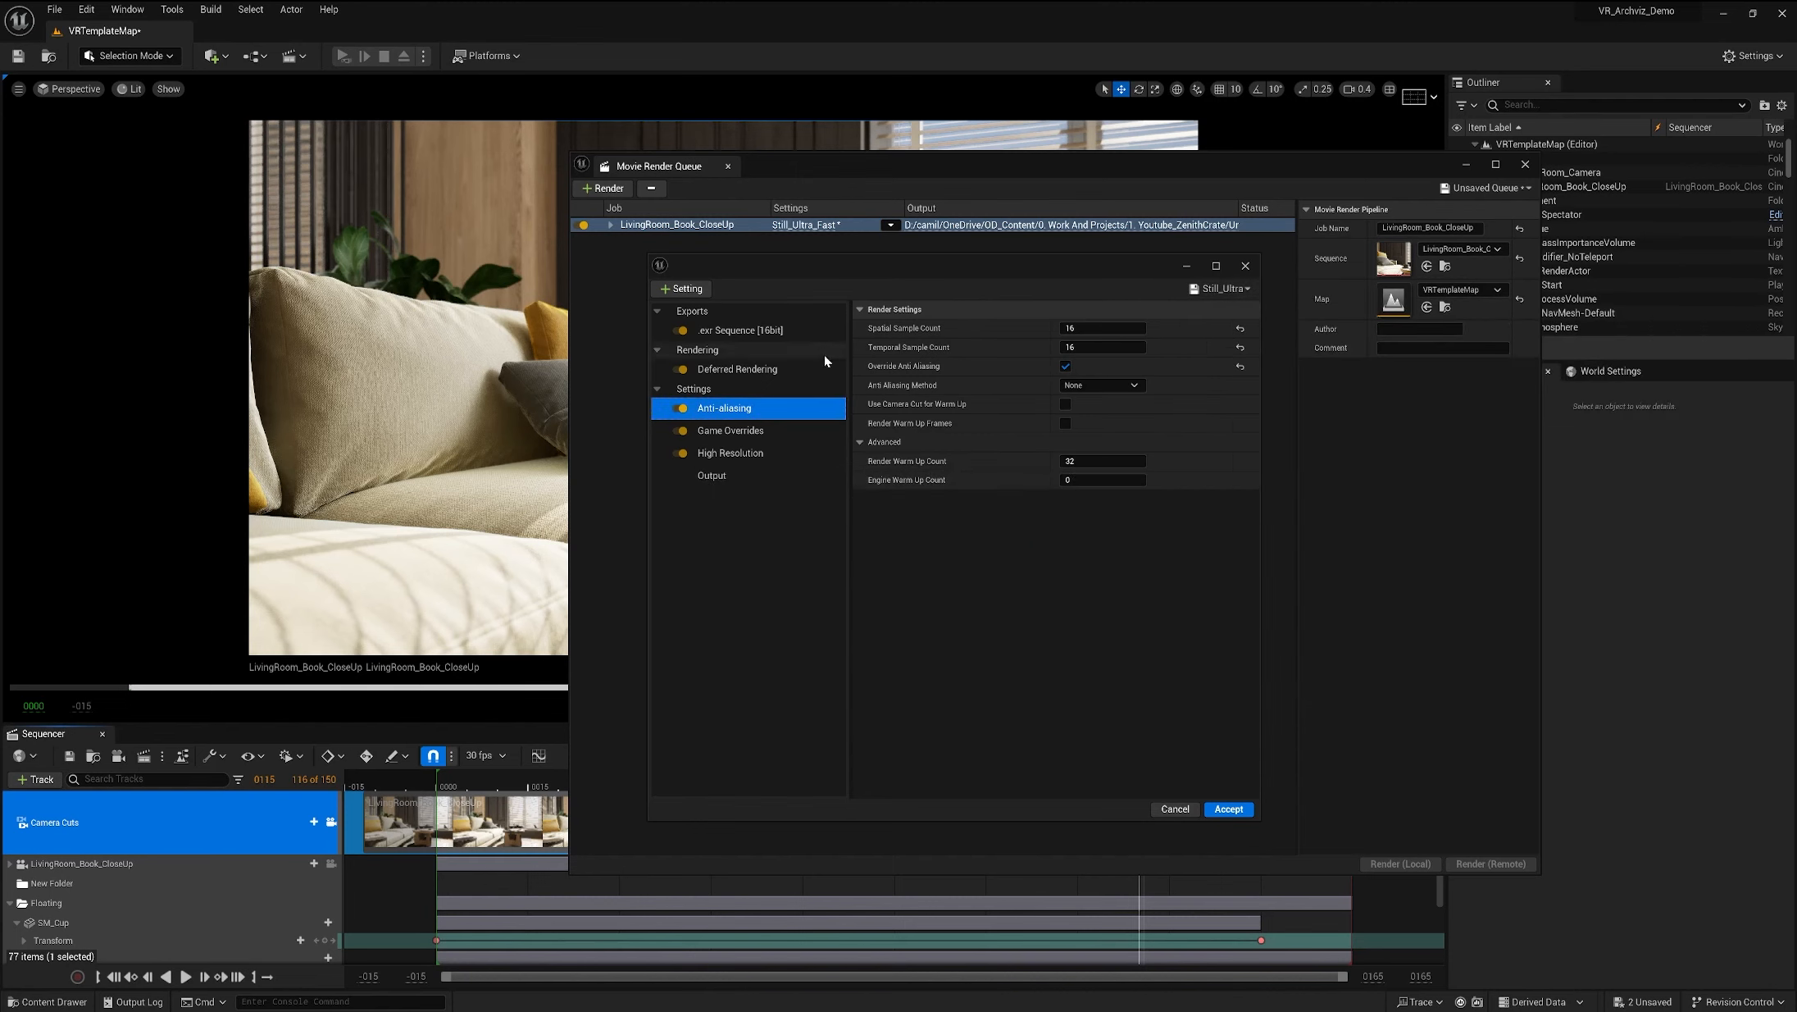
Step: Return to the .exr Sequence [16bit] export settings and choose DWAB compression again
{"action": "left_click", "coordinate": [762, 369]}
{"action": "left_click", "coordinate": [771, 333]}
{"action": "left_click", "coordinate": [1093, 327]}
{"action": "left_click", "coordinate": [1095, 395]}
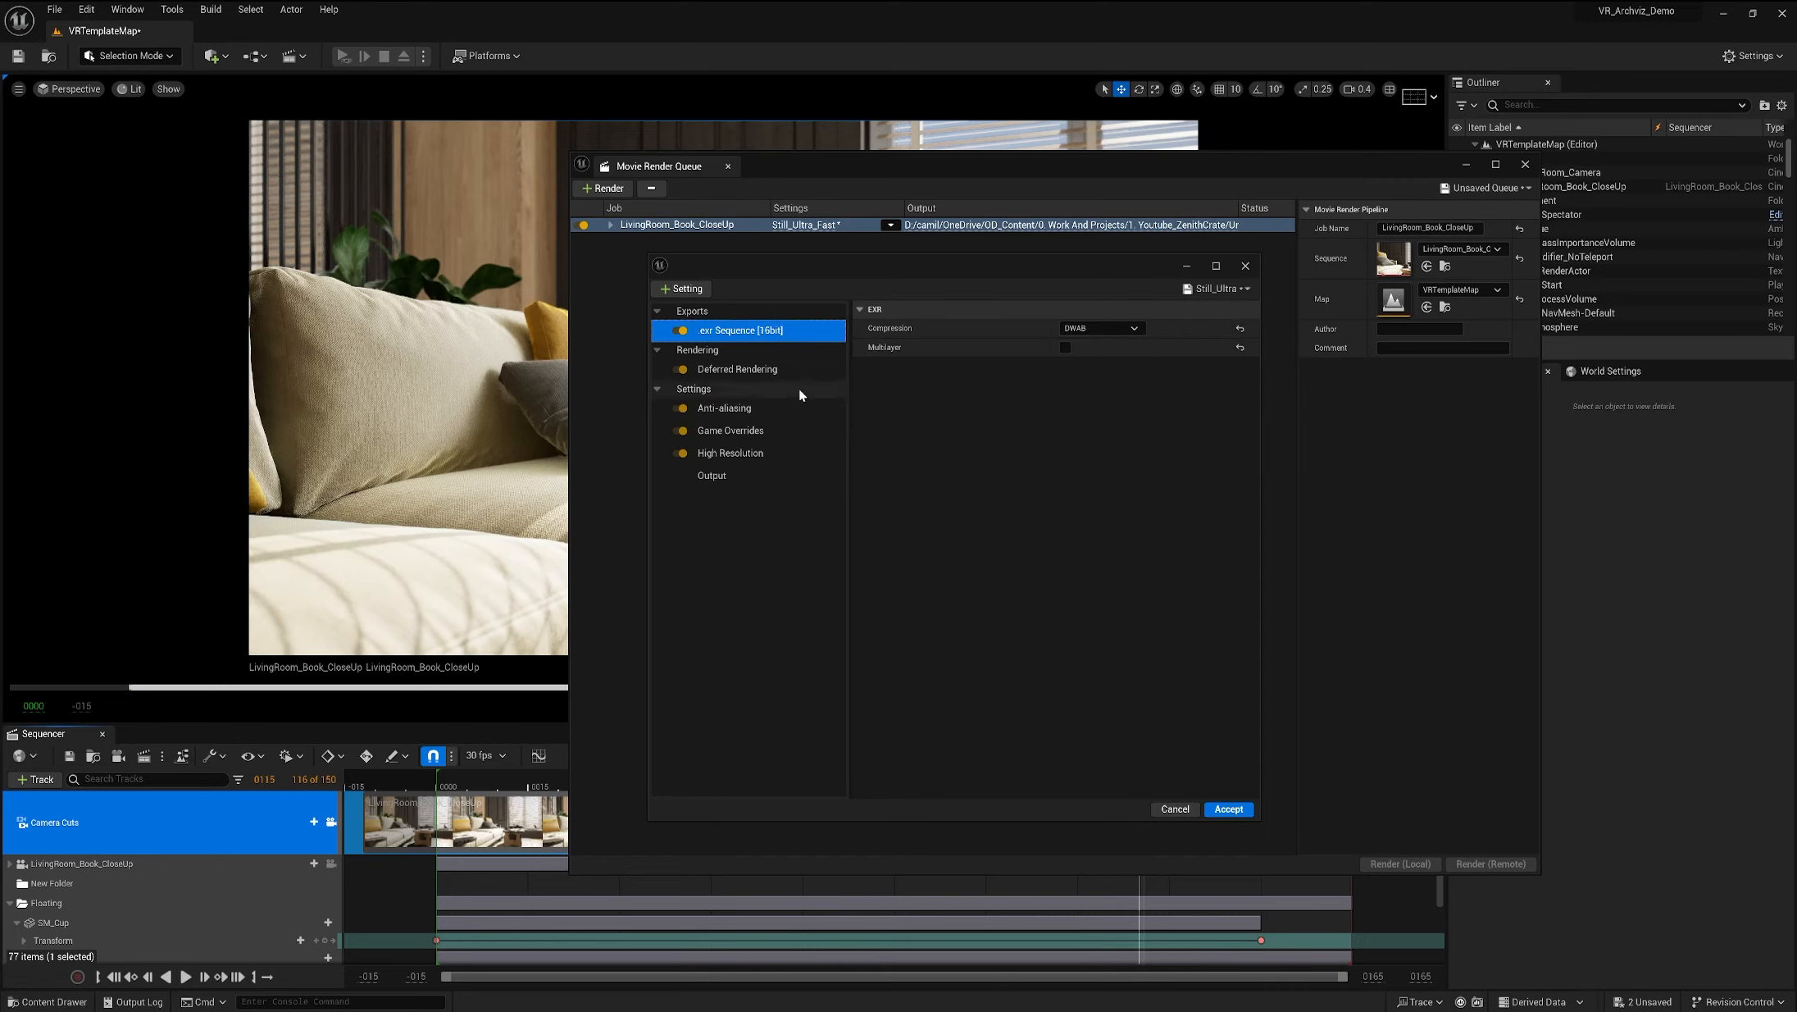
Step: Set the Spatial Sample Count in the Anti-aliasing settings to 1
{"action": "left_click", "coordinate": [775, 409]}
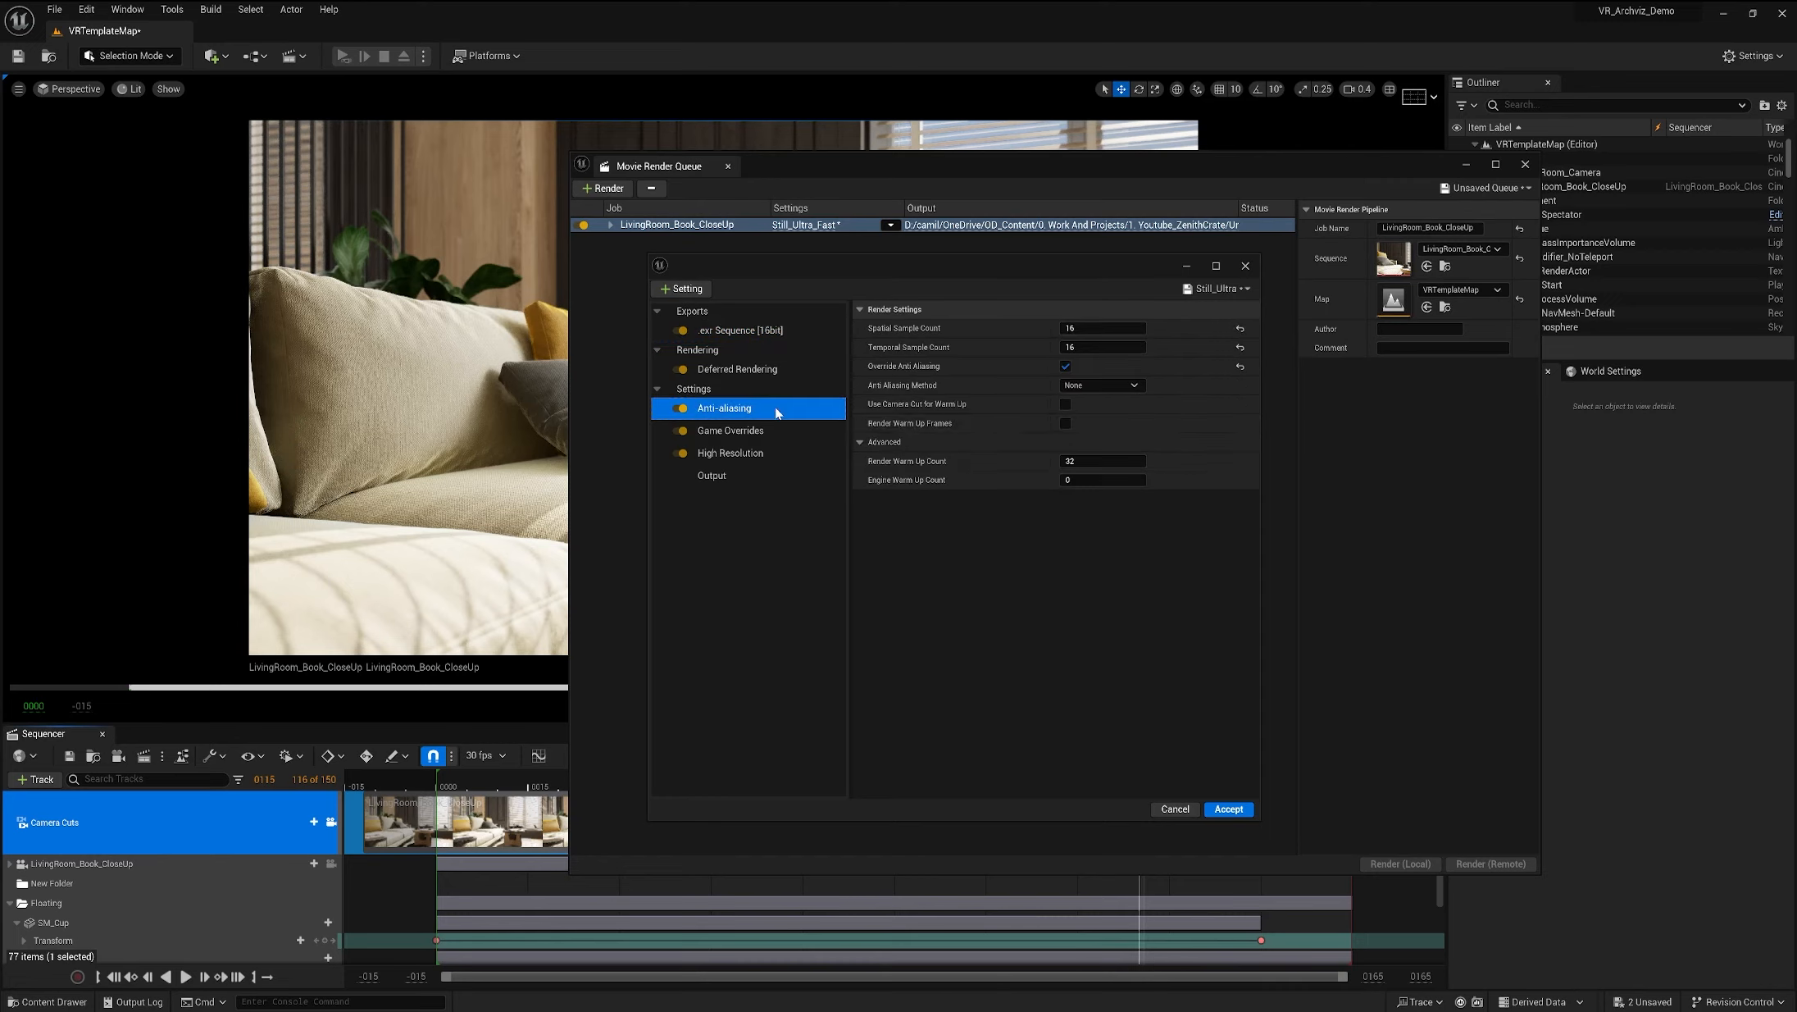
{"action": "left_click", "coordinate": [1116, 328]}
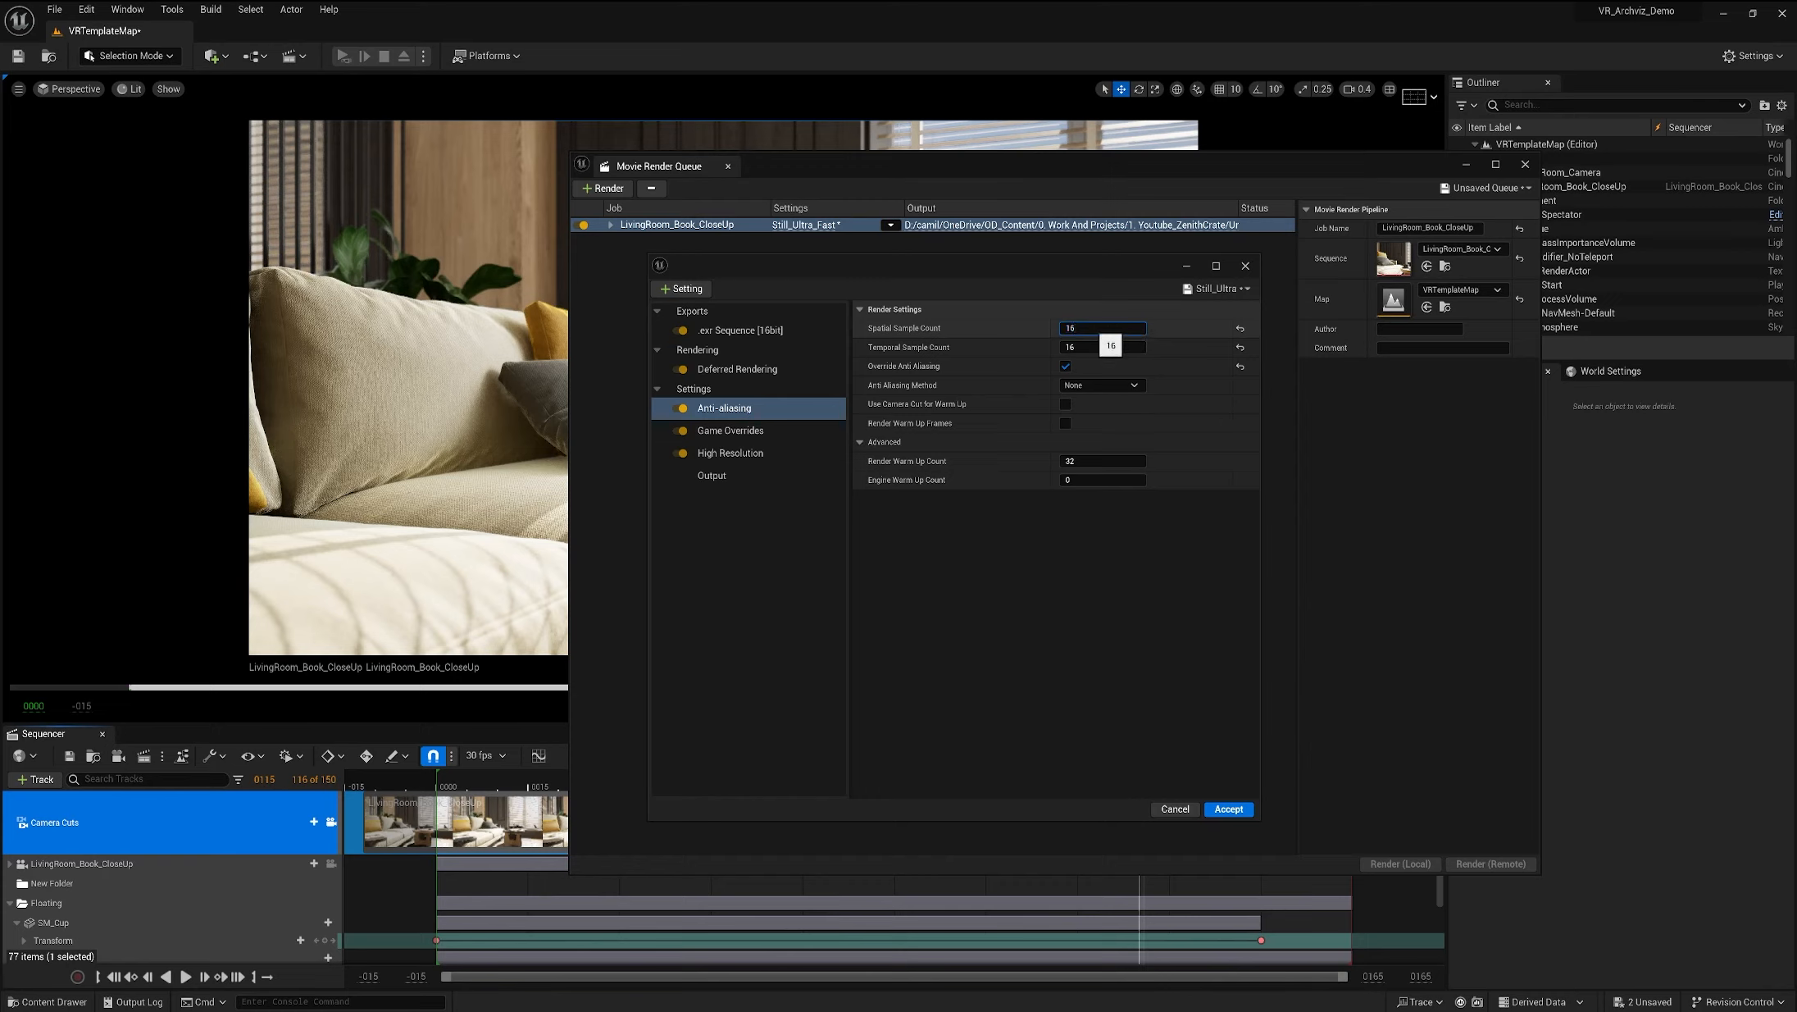
{"action": "double_click", "coordinate": [1073, 327]}
{"action": "type", "text": "1"}
{"action": "key", "text": "Return"}
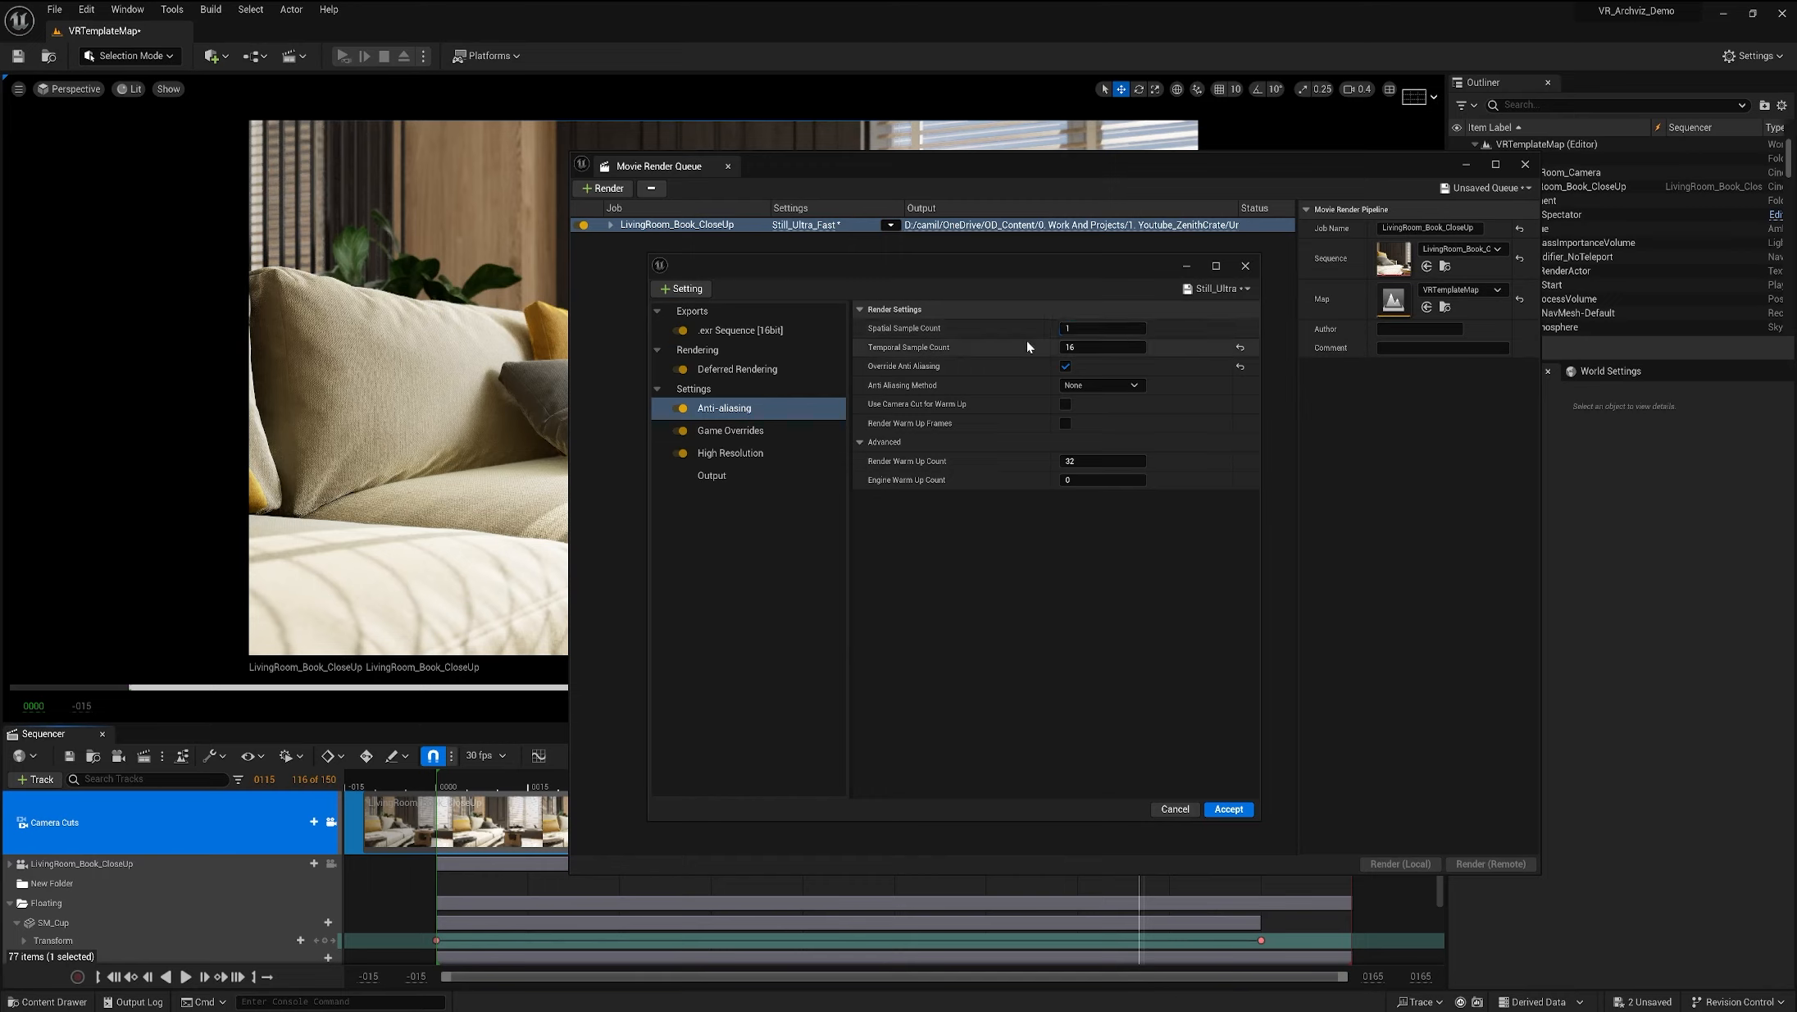
Step: Set the Spatial Sample Count in the Anti-aliasing settings to 8
{"action": "left_click", "coordinate": [1075, 347]}
{"action": "left_click_drag", "start_coordinate": [1063, 265], "coordinate": [1035, 267]}
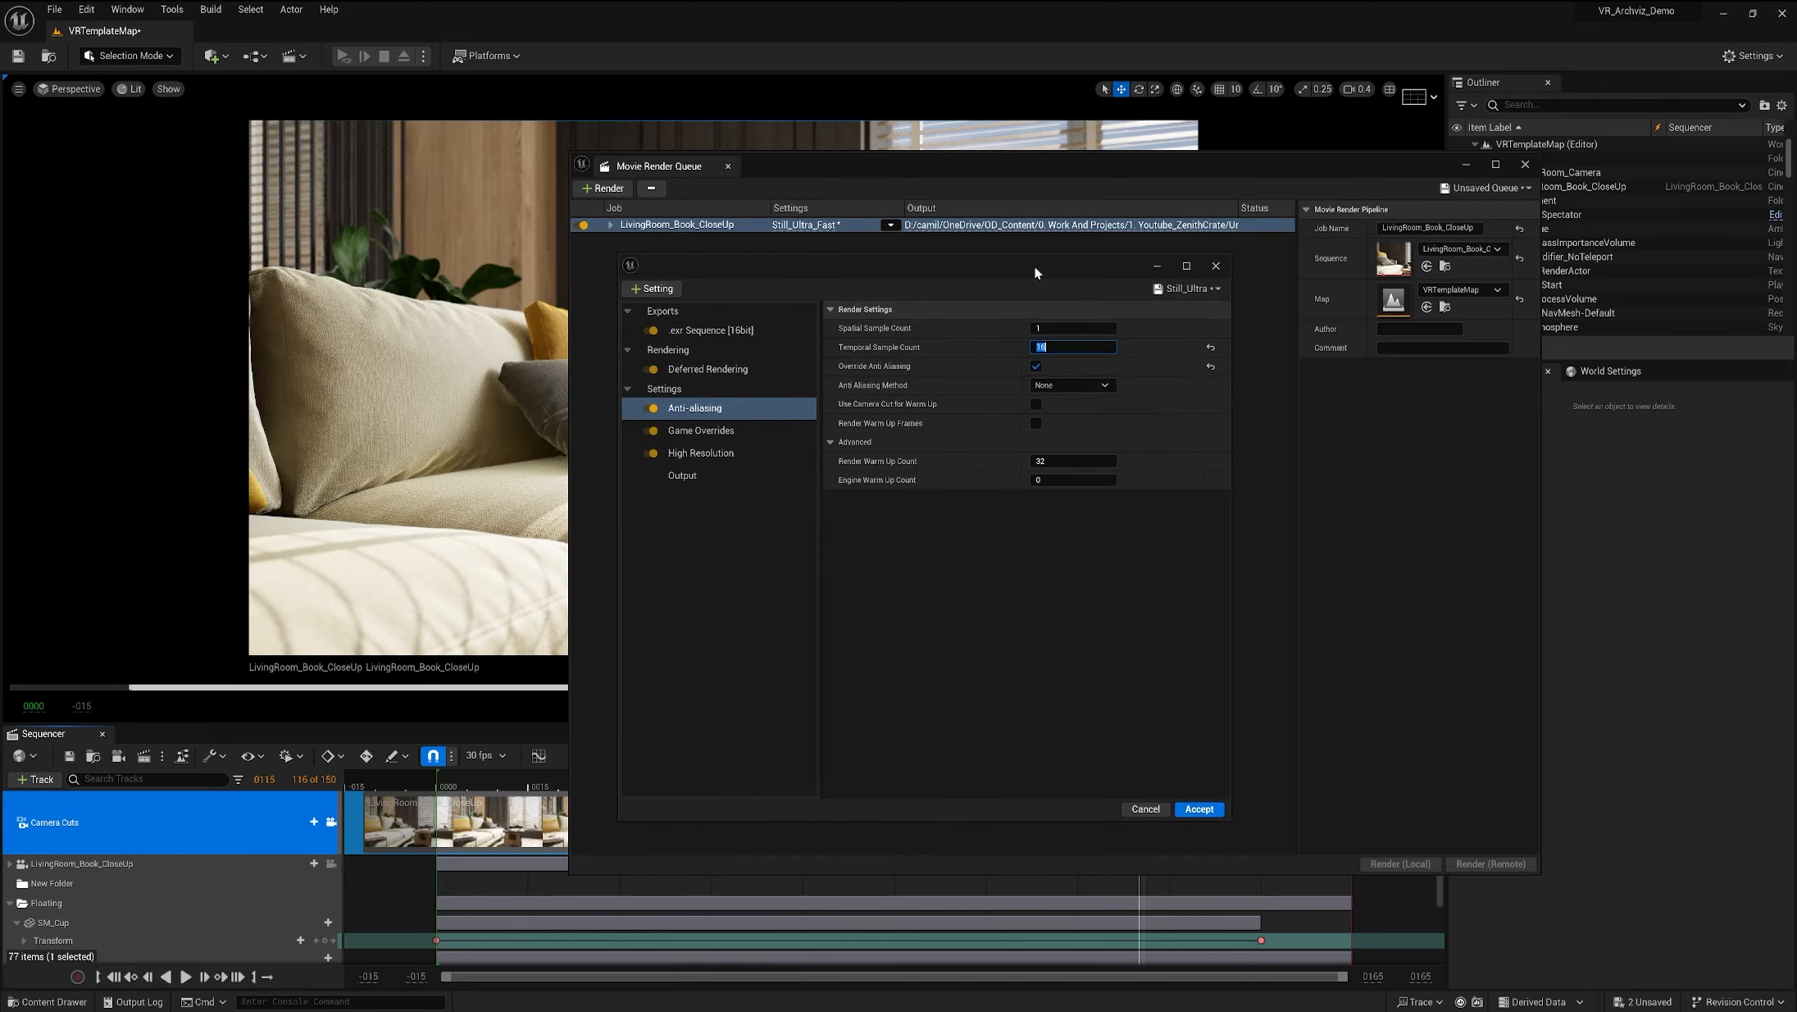
{"action": "left_click", "coordinate": [1056, 328]}
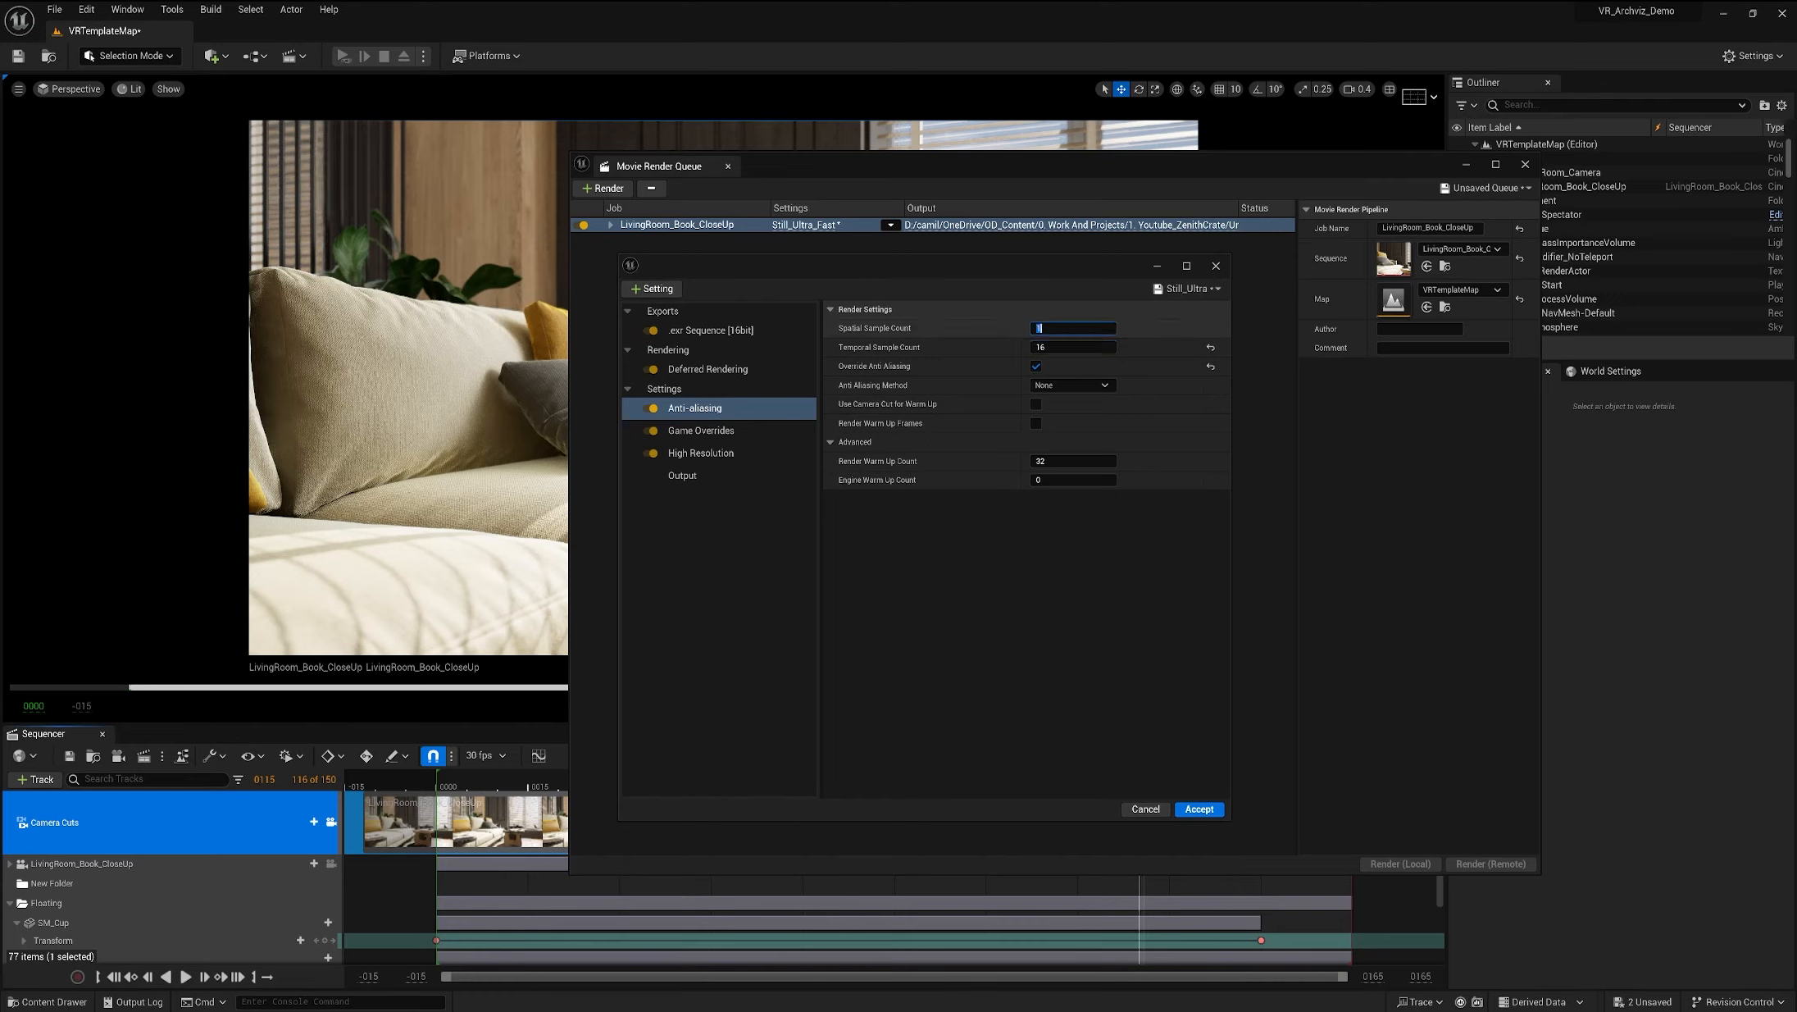
{"action": "type", "text": "8"}
{"action": "key", "text": "Return"}
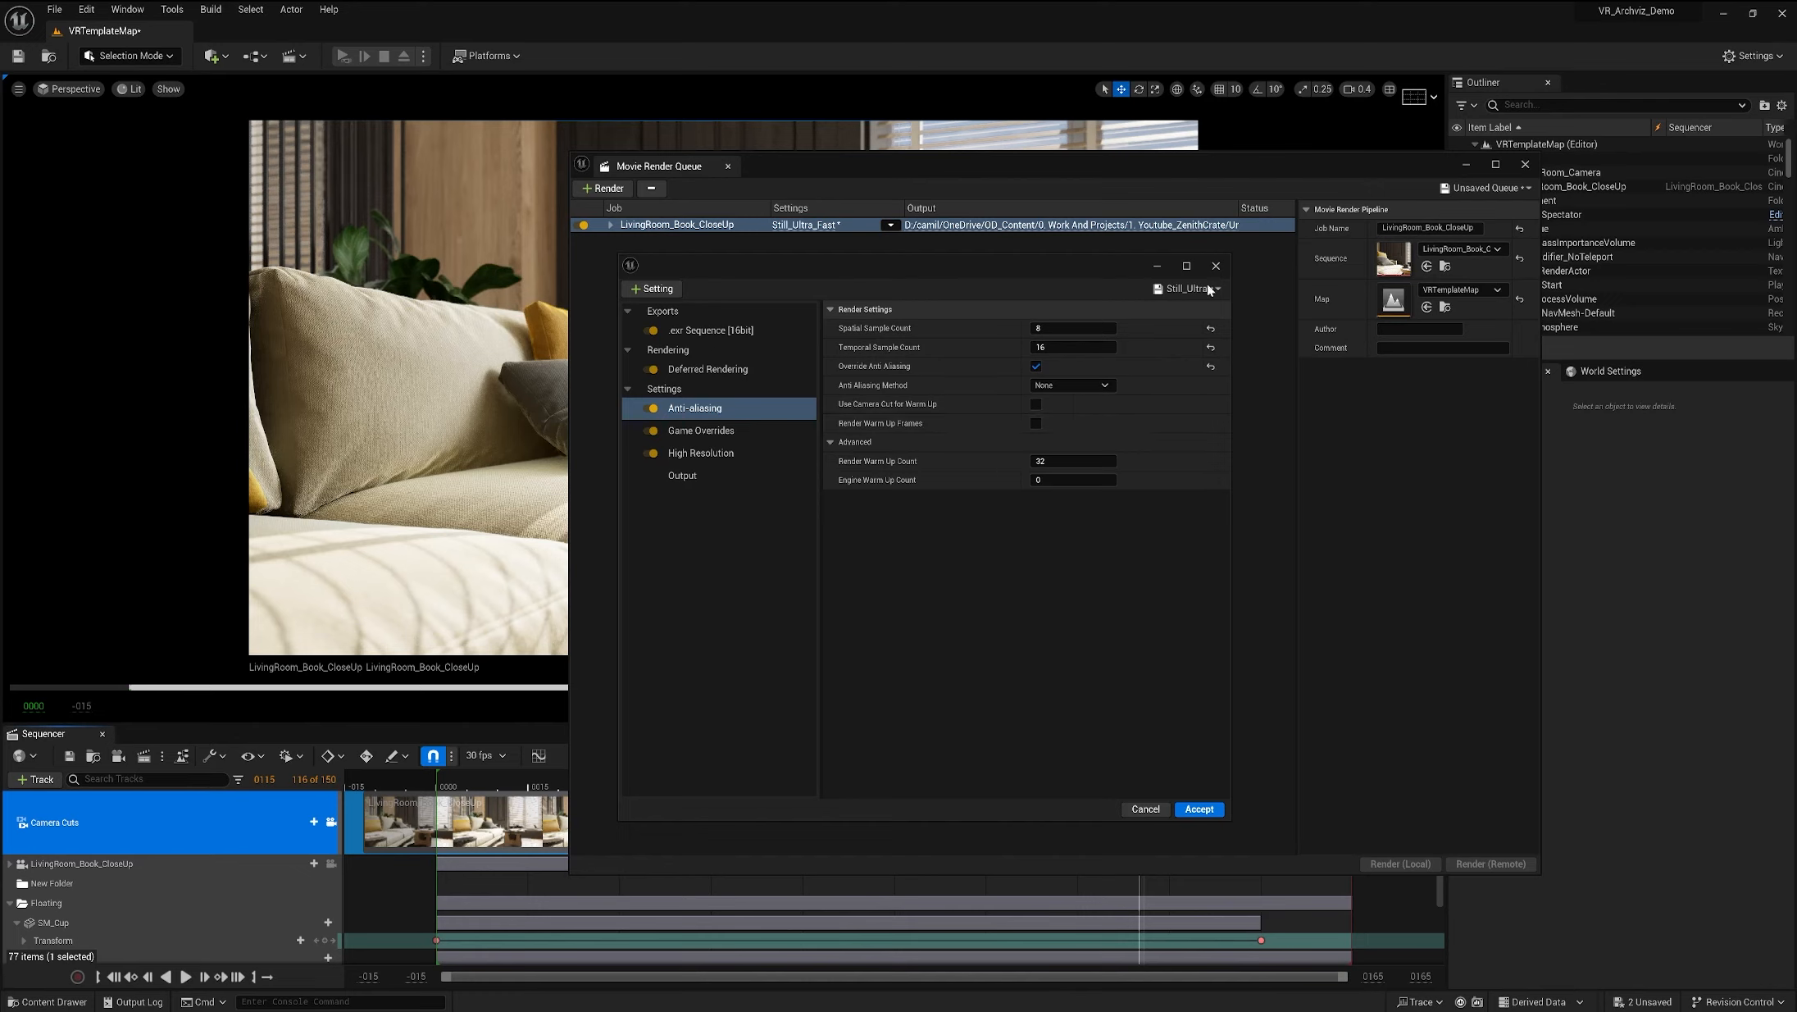
Step: Set the Engine Warm Up Count in the advanced Anti-aliasing settings to 16
{"action": "left_click", "coordinate": [726, 372]}
{"action": "left_click", "coordinate": [716, 409]}
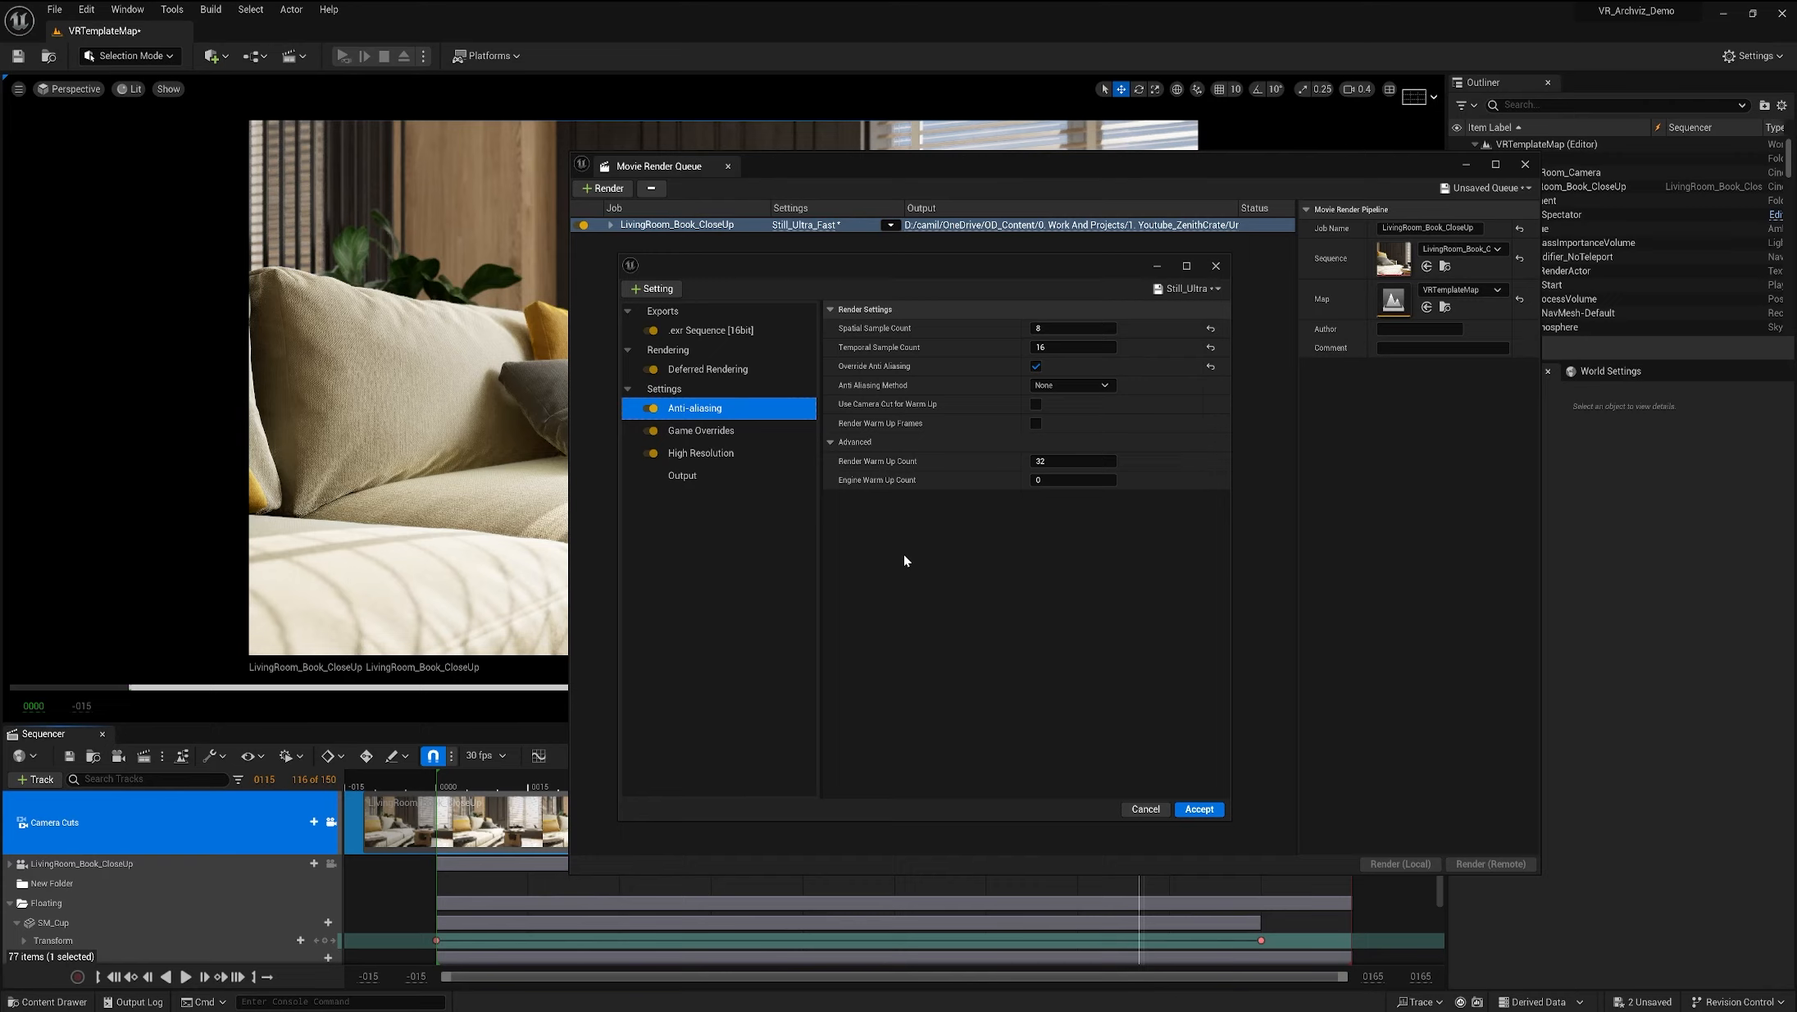
{"action": "left_click", "coordinate": [1058, 481]}
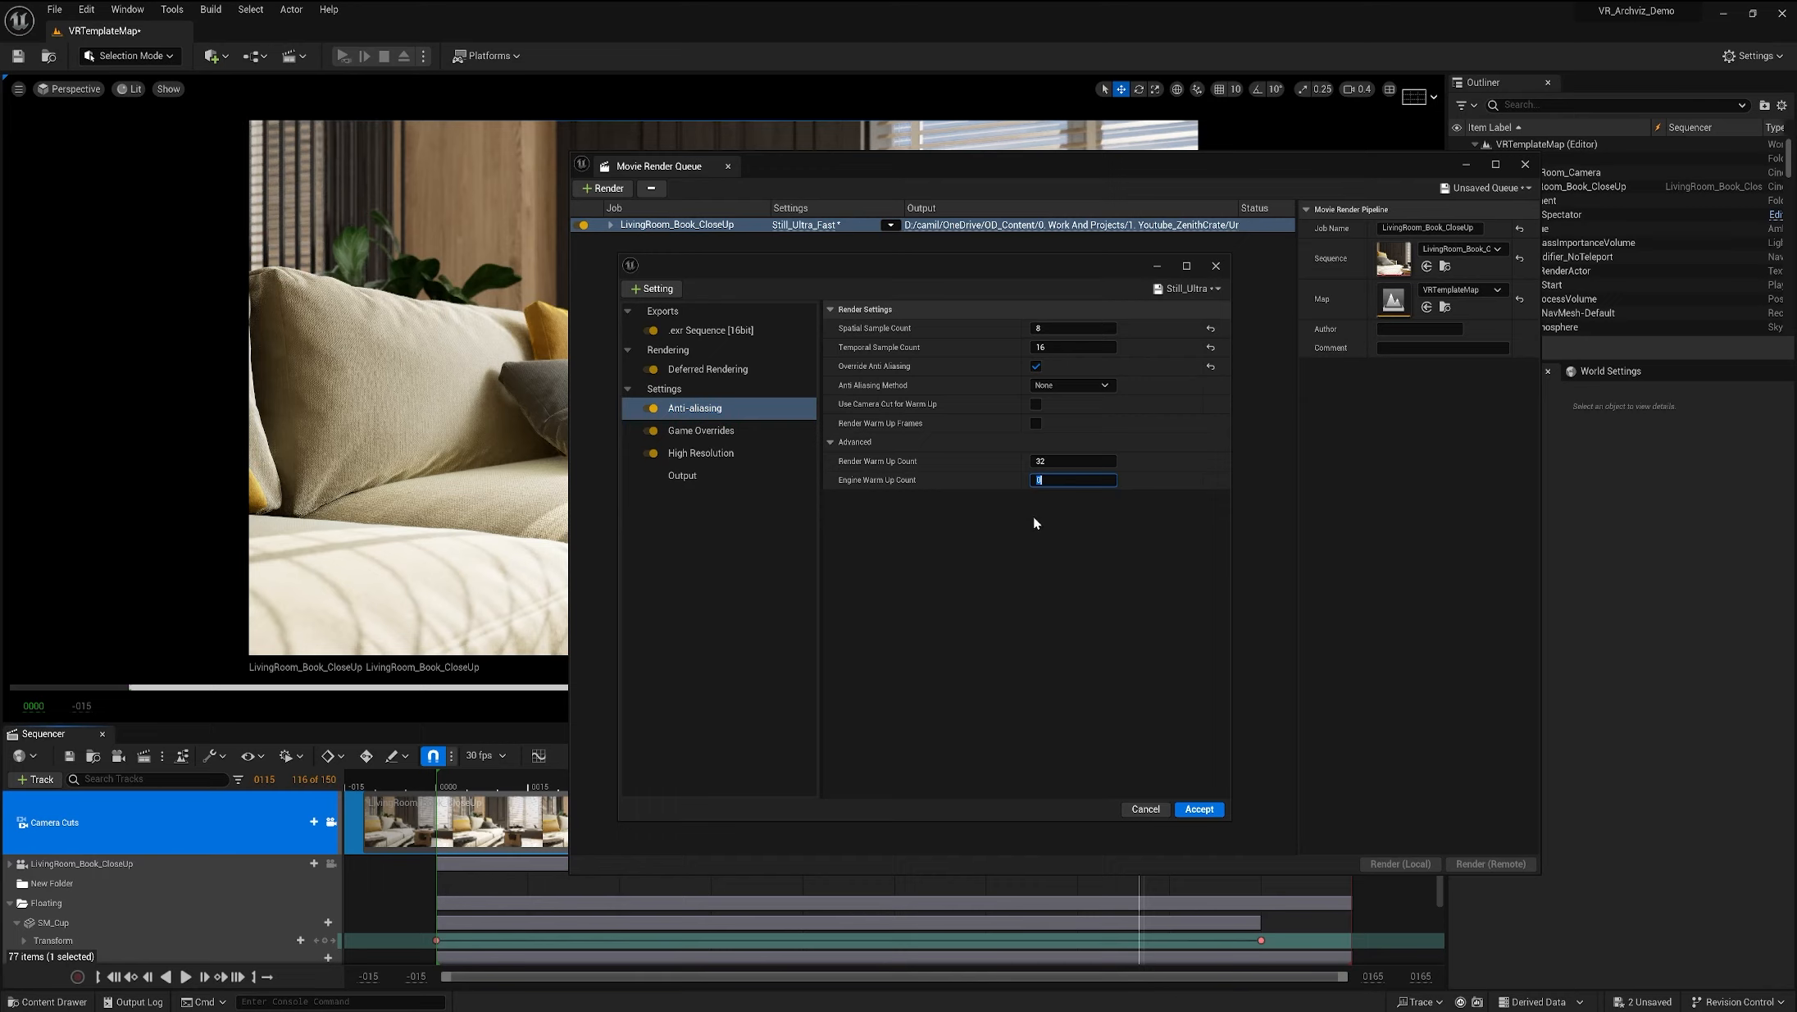
{"action": "mouse_move", "coordinate": [1040, 274]}
{"action": "left_mouse_down"}
{"action": "mouse_move", "coordinate": [1076, 299]}
{"action": "mouse_move", "coordinate": [1072, 285]}
{"action": "left_mouse_up"}
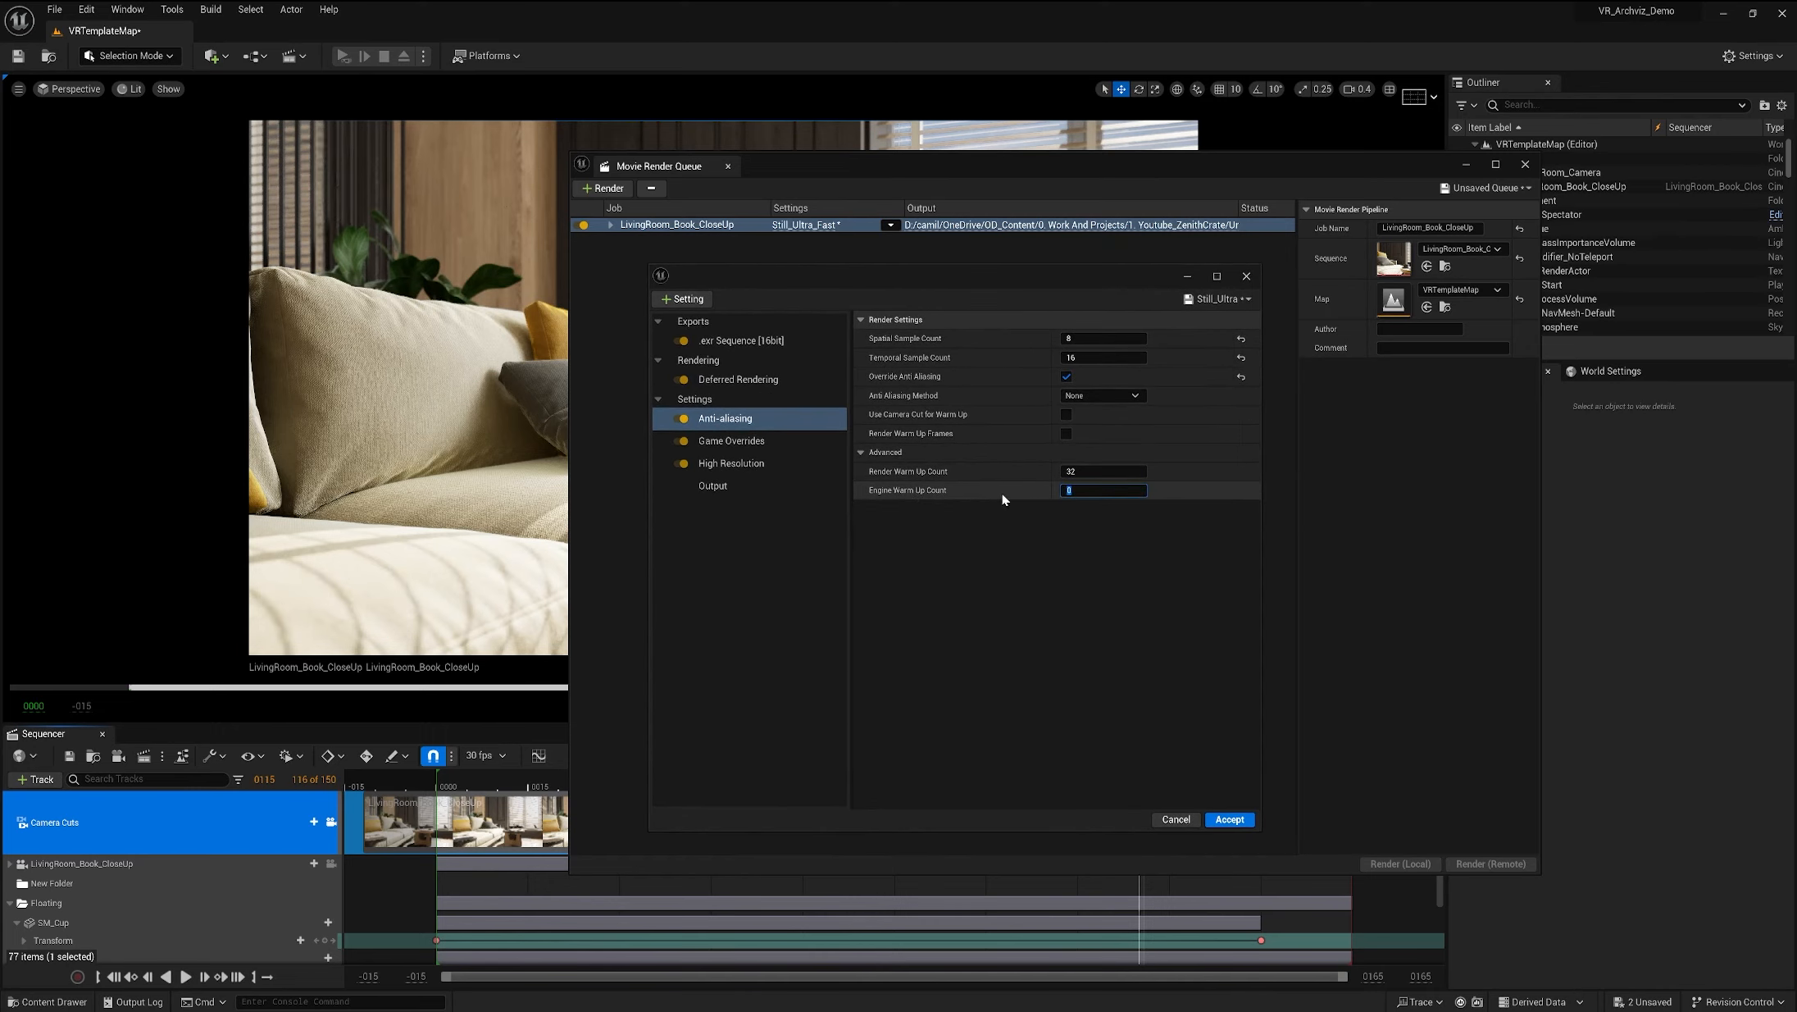
{"action": "left_click_drag", "start_coordinate": [1001, 279], "coordinate": [1034, 292]}
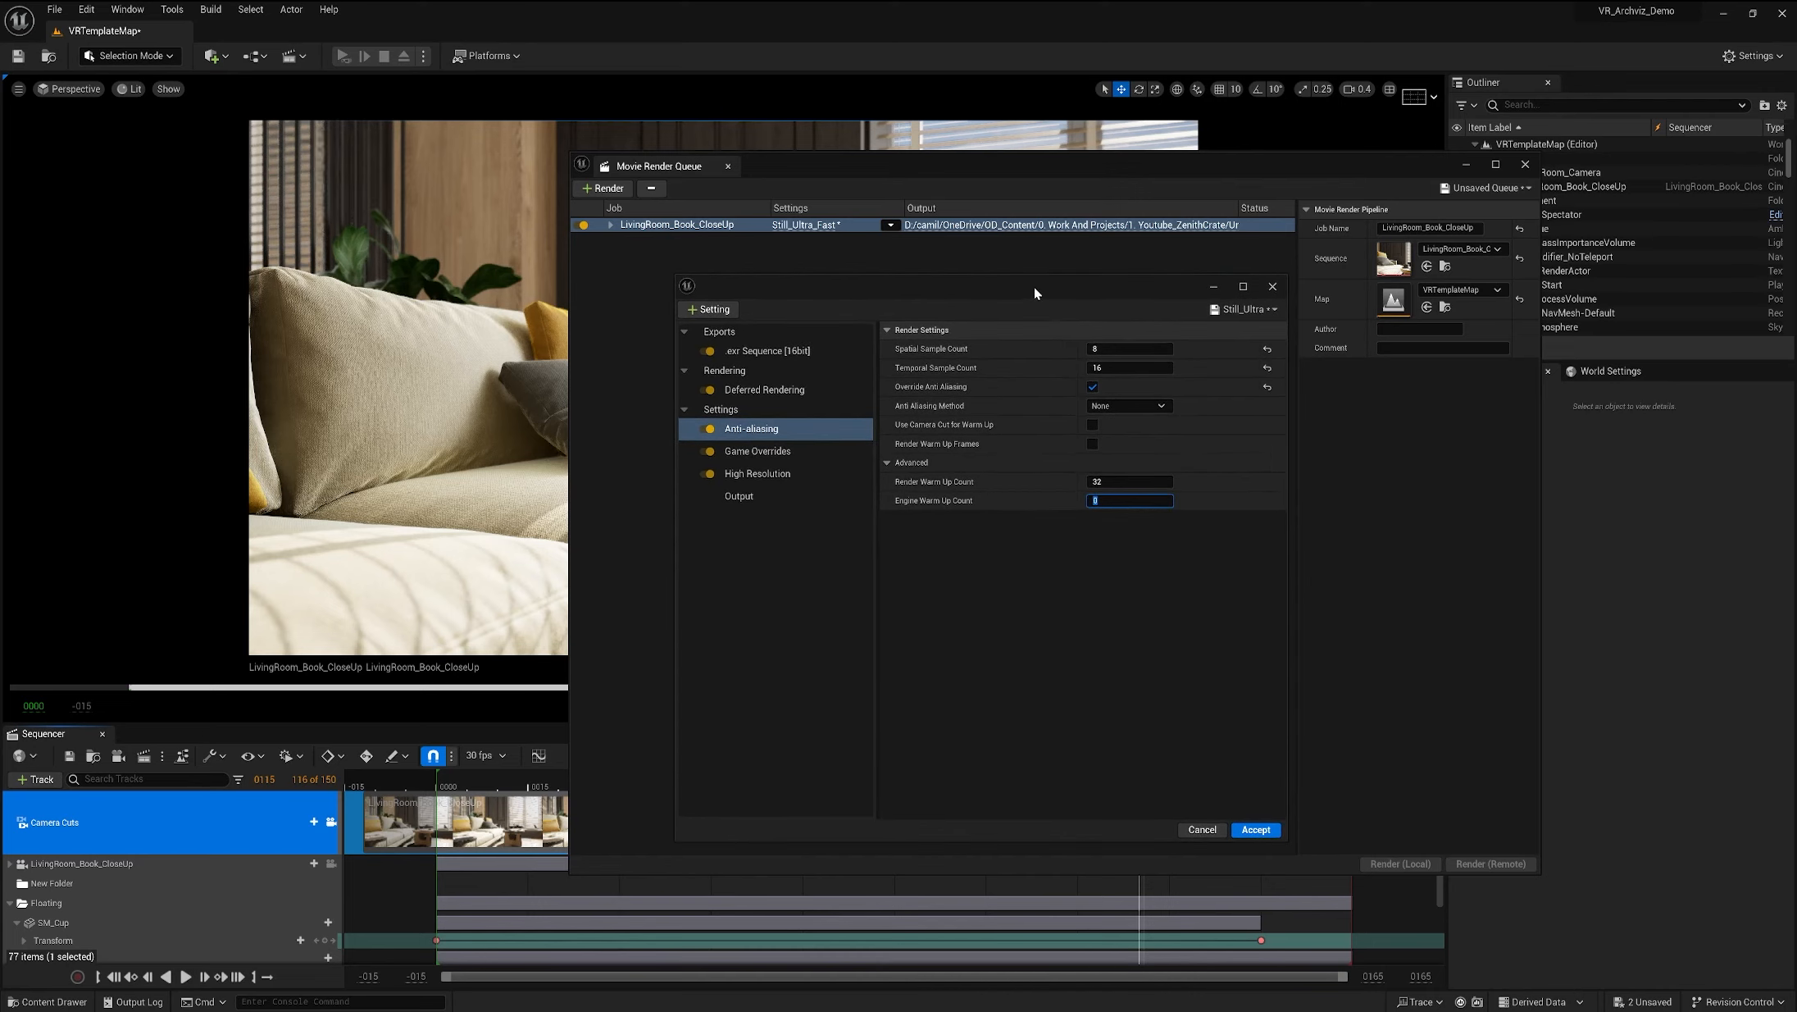
{"action": "type", "text": "16"}
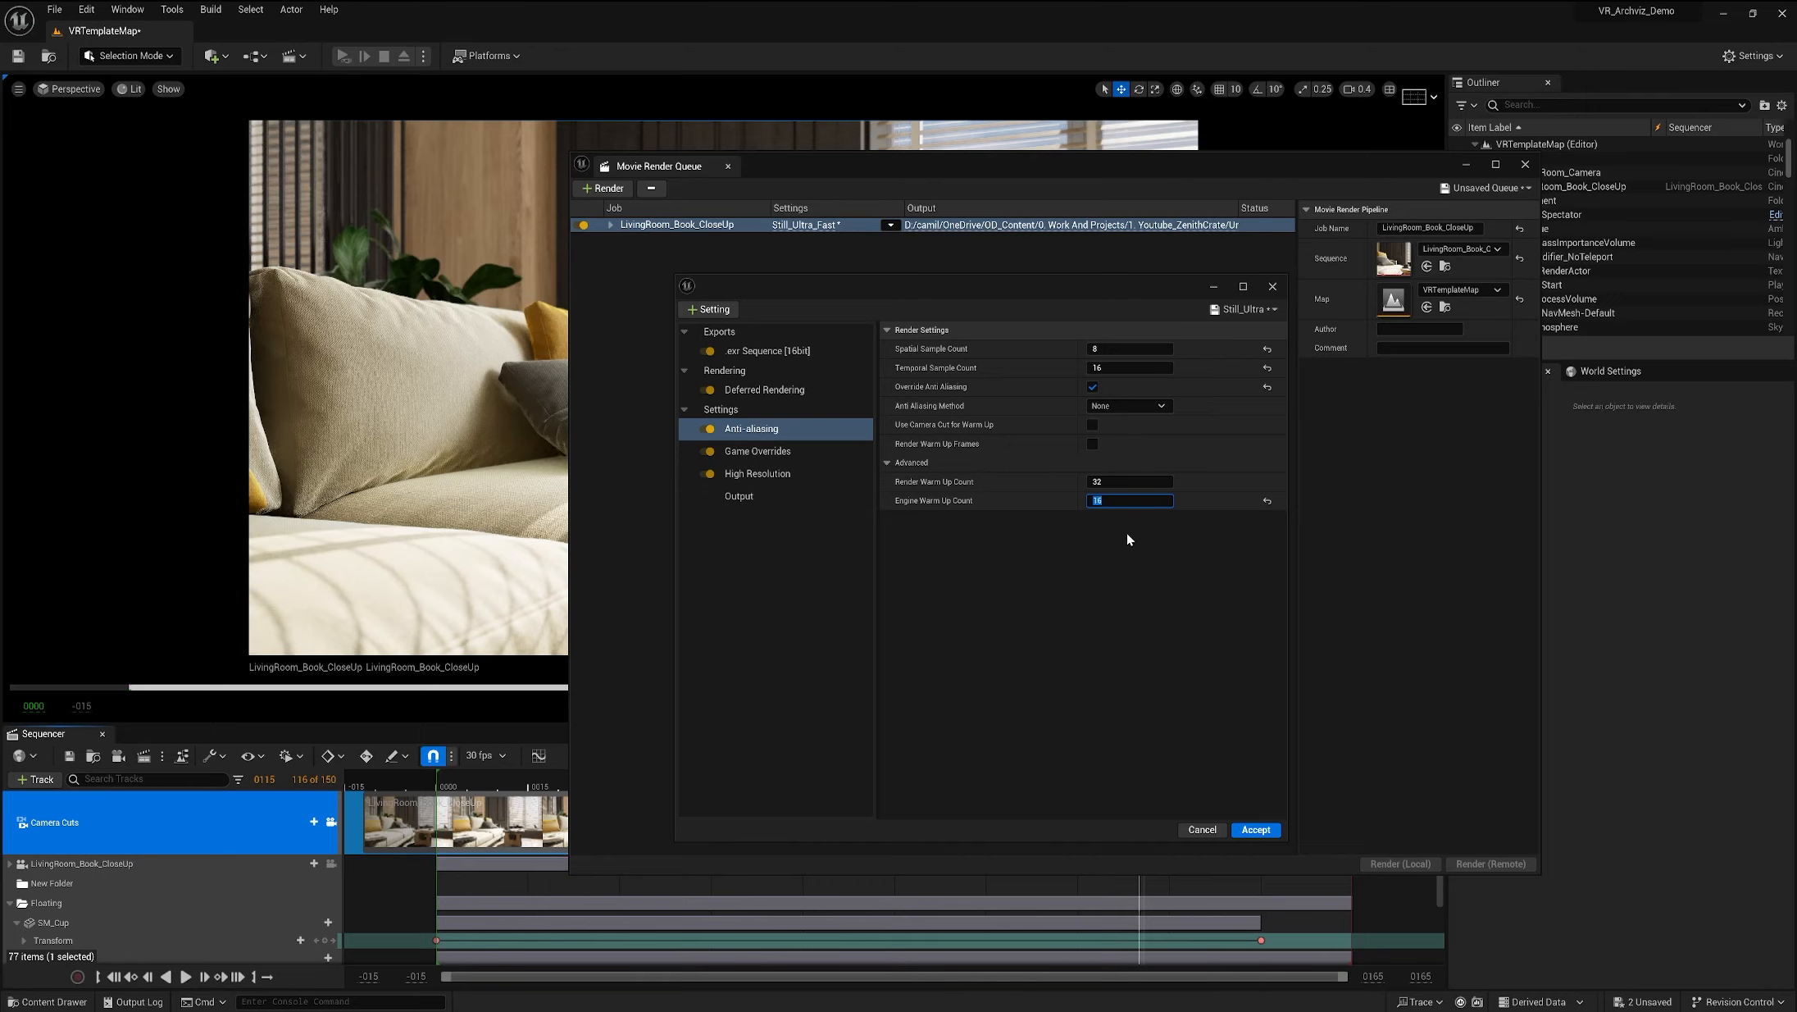
Step: Set the Engine Warm Up Count to 8 and accept the render settings
{"action": "mouse_move", "coordinate": [1086, 292]}
{"action": "left_mouse_down"}
{"action": "mouse_move", "coordinate": [1037, 272]}
{"action": "mouse_move", "coordinate": [1096, 290]}
{"action": "left_mouse_up"}
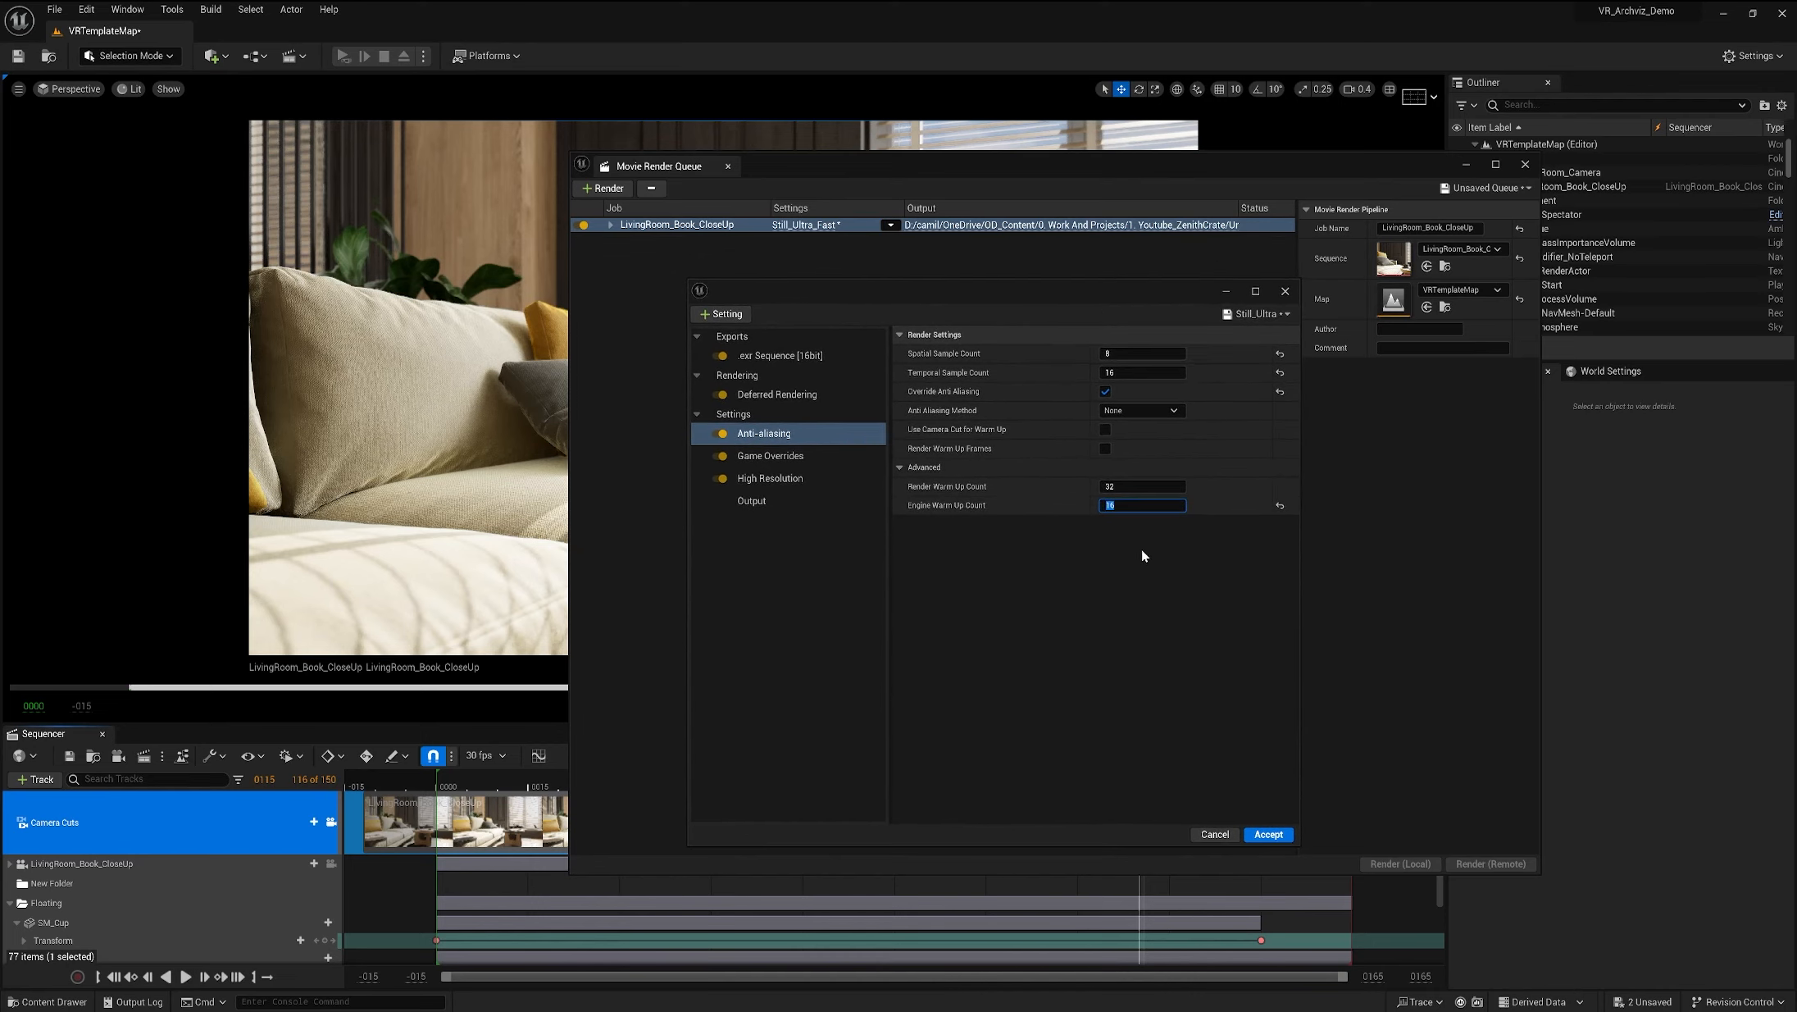
{"action": "type", "text": "8"}
{"action": "left_click", "coordinate": [923, 585]}
{"action": "left_click", "coordinate": [1268, 834]}
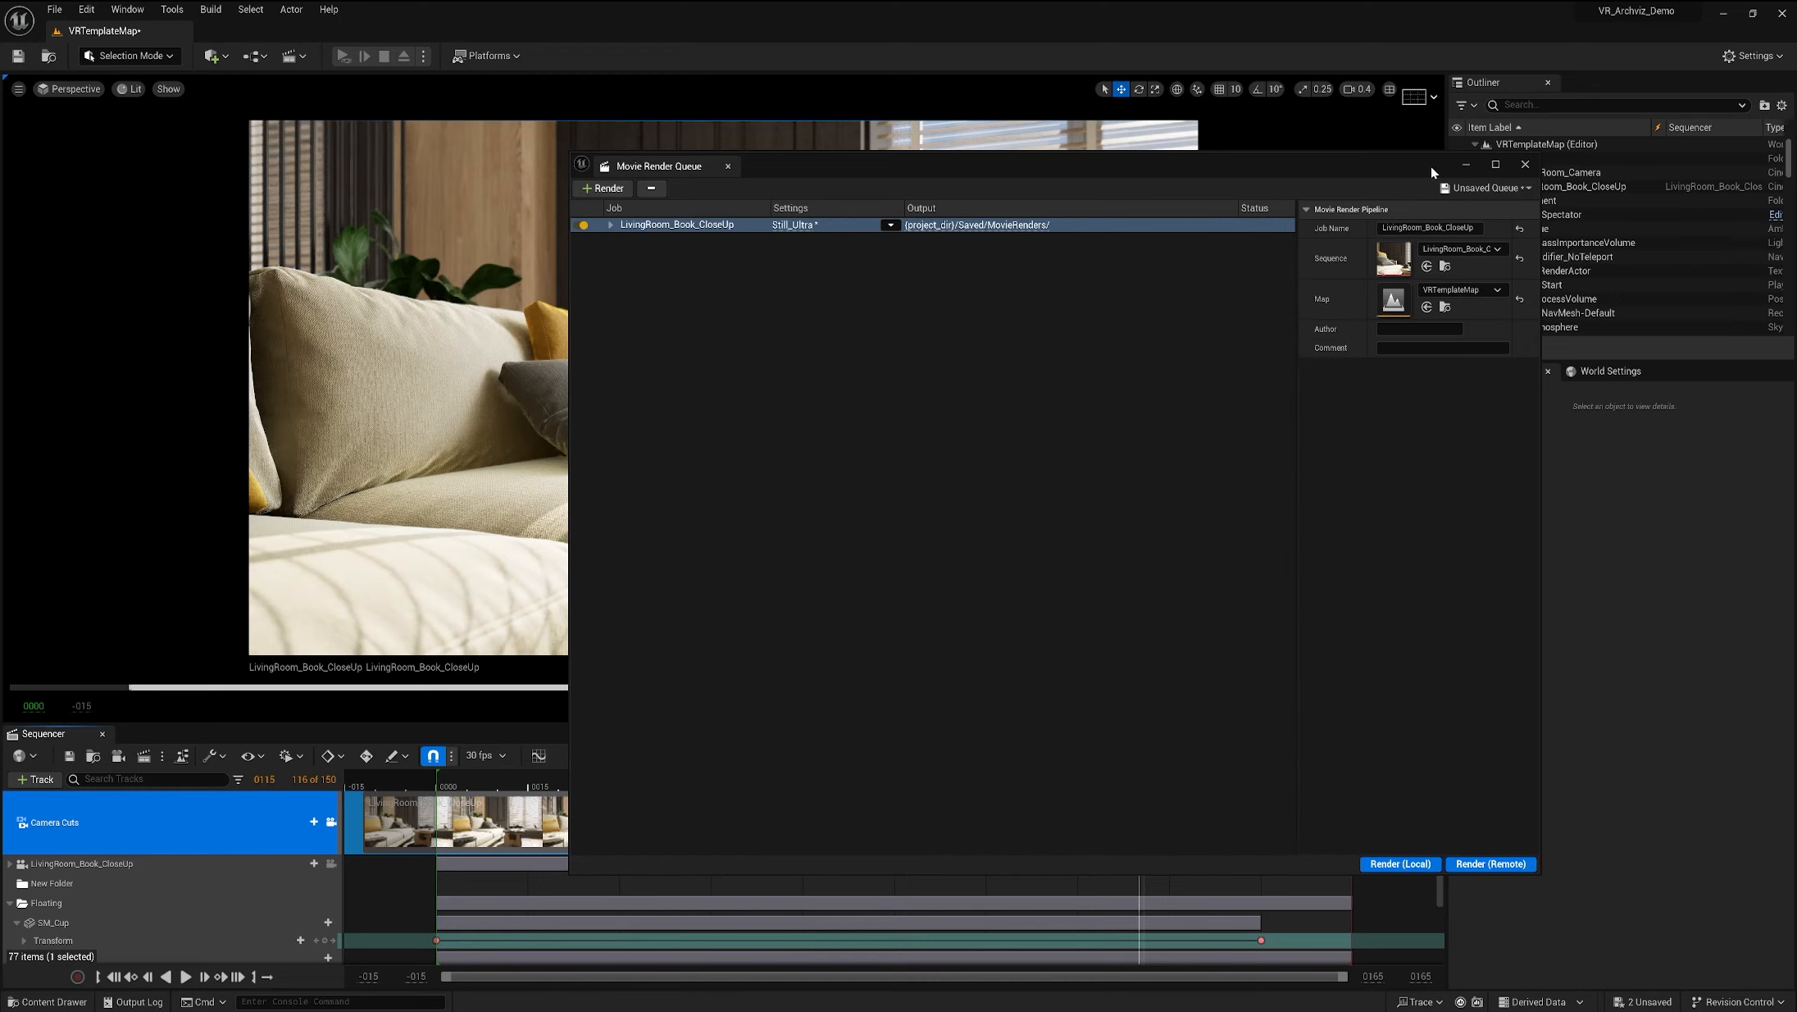
Step: Minimize the Movie Render Queue window and trim the start of the Camera Cuts section to frame -11
{"action": "left_click_drag", "start_coordinate": [1431, 166], "coordinate": [1632, 134]}
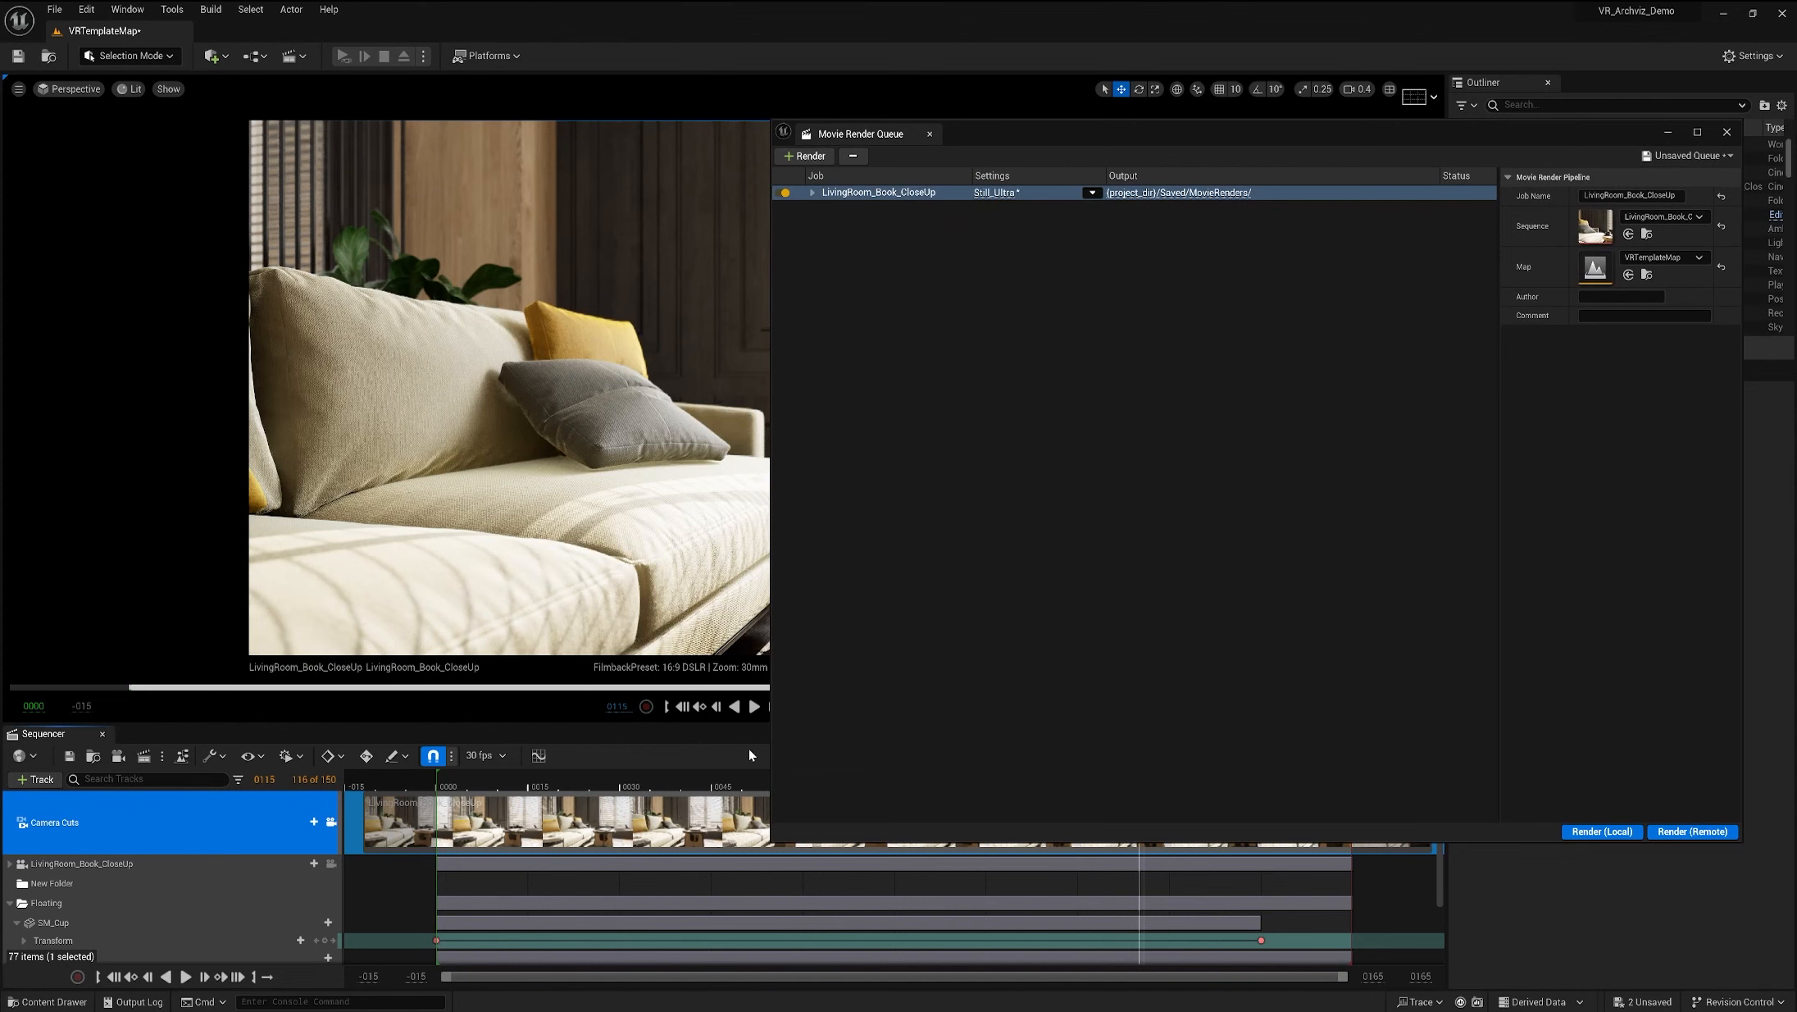
{"action": "left_click", "coordinate": [1667, 132]}
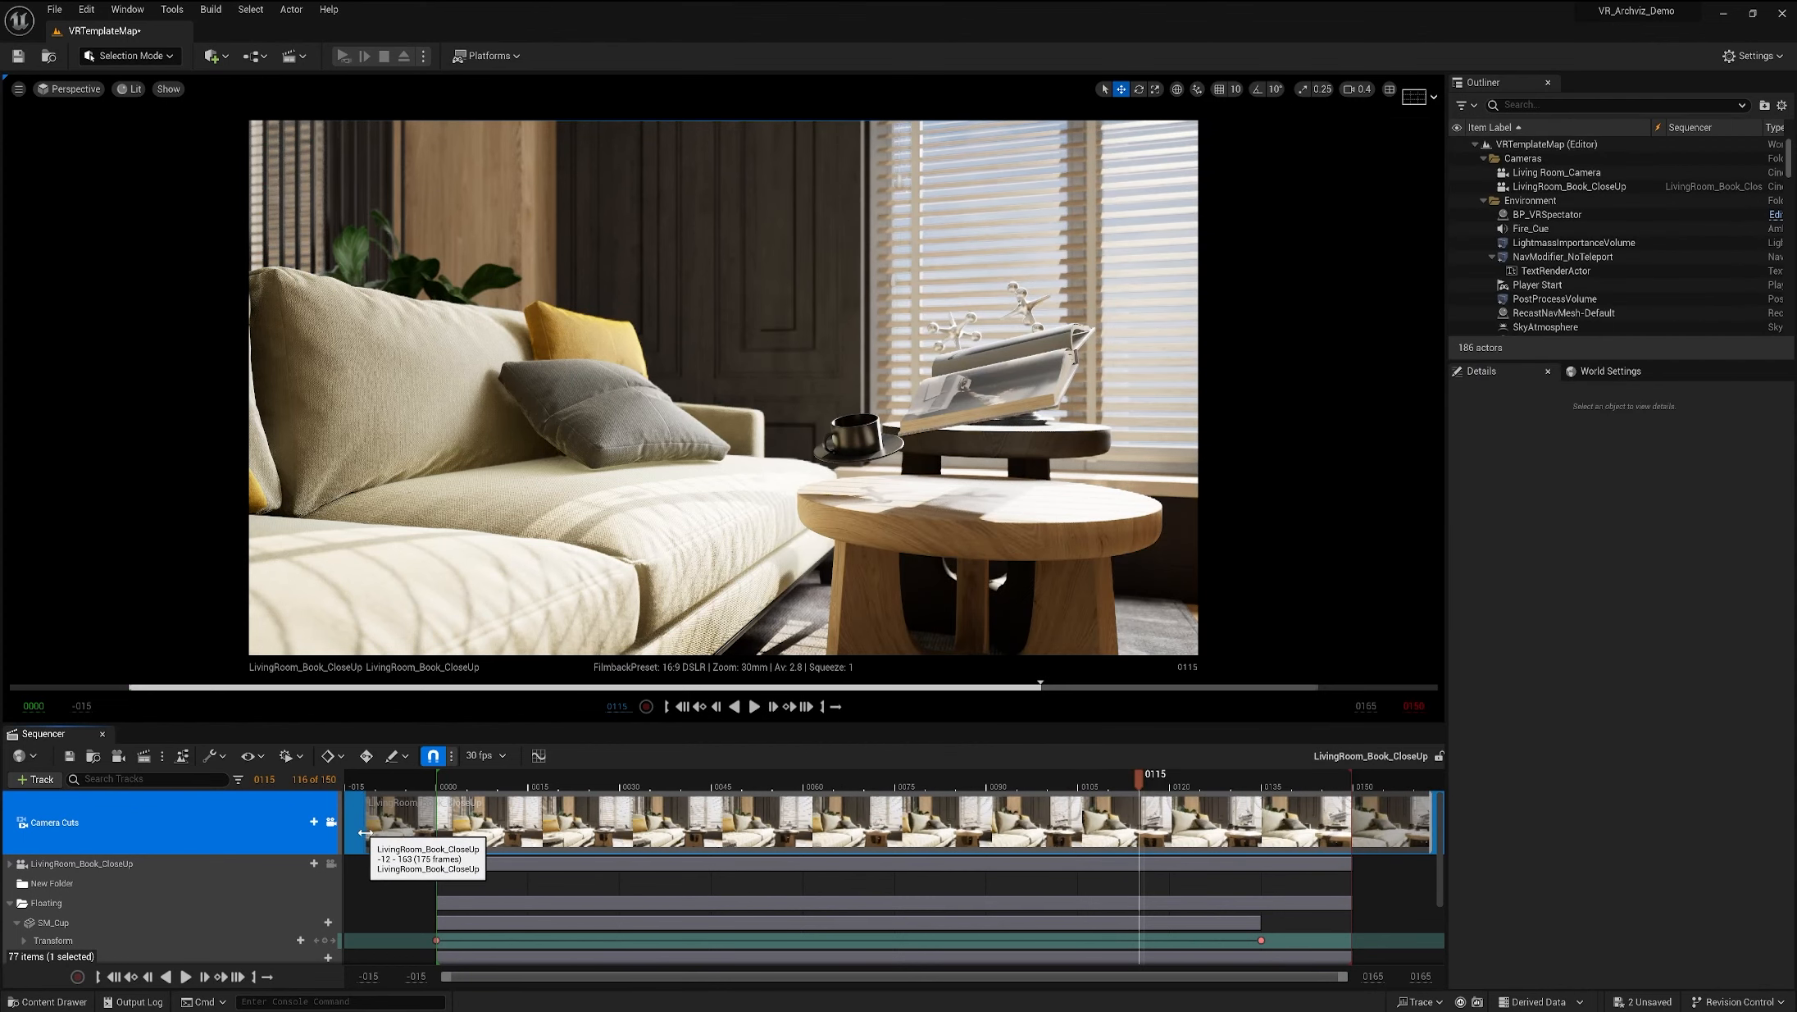
{"action": "mouse_move", "coordinate": [372, 833]}
{"action": "left_mouse_down"}
{"action": "mouse_move", "coordinate": [526, 834]}
{"action": "mouse_move", "coordinate": [371, 834]}
{"action": "left_mouse_up"}
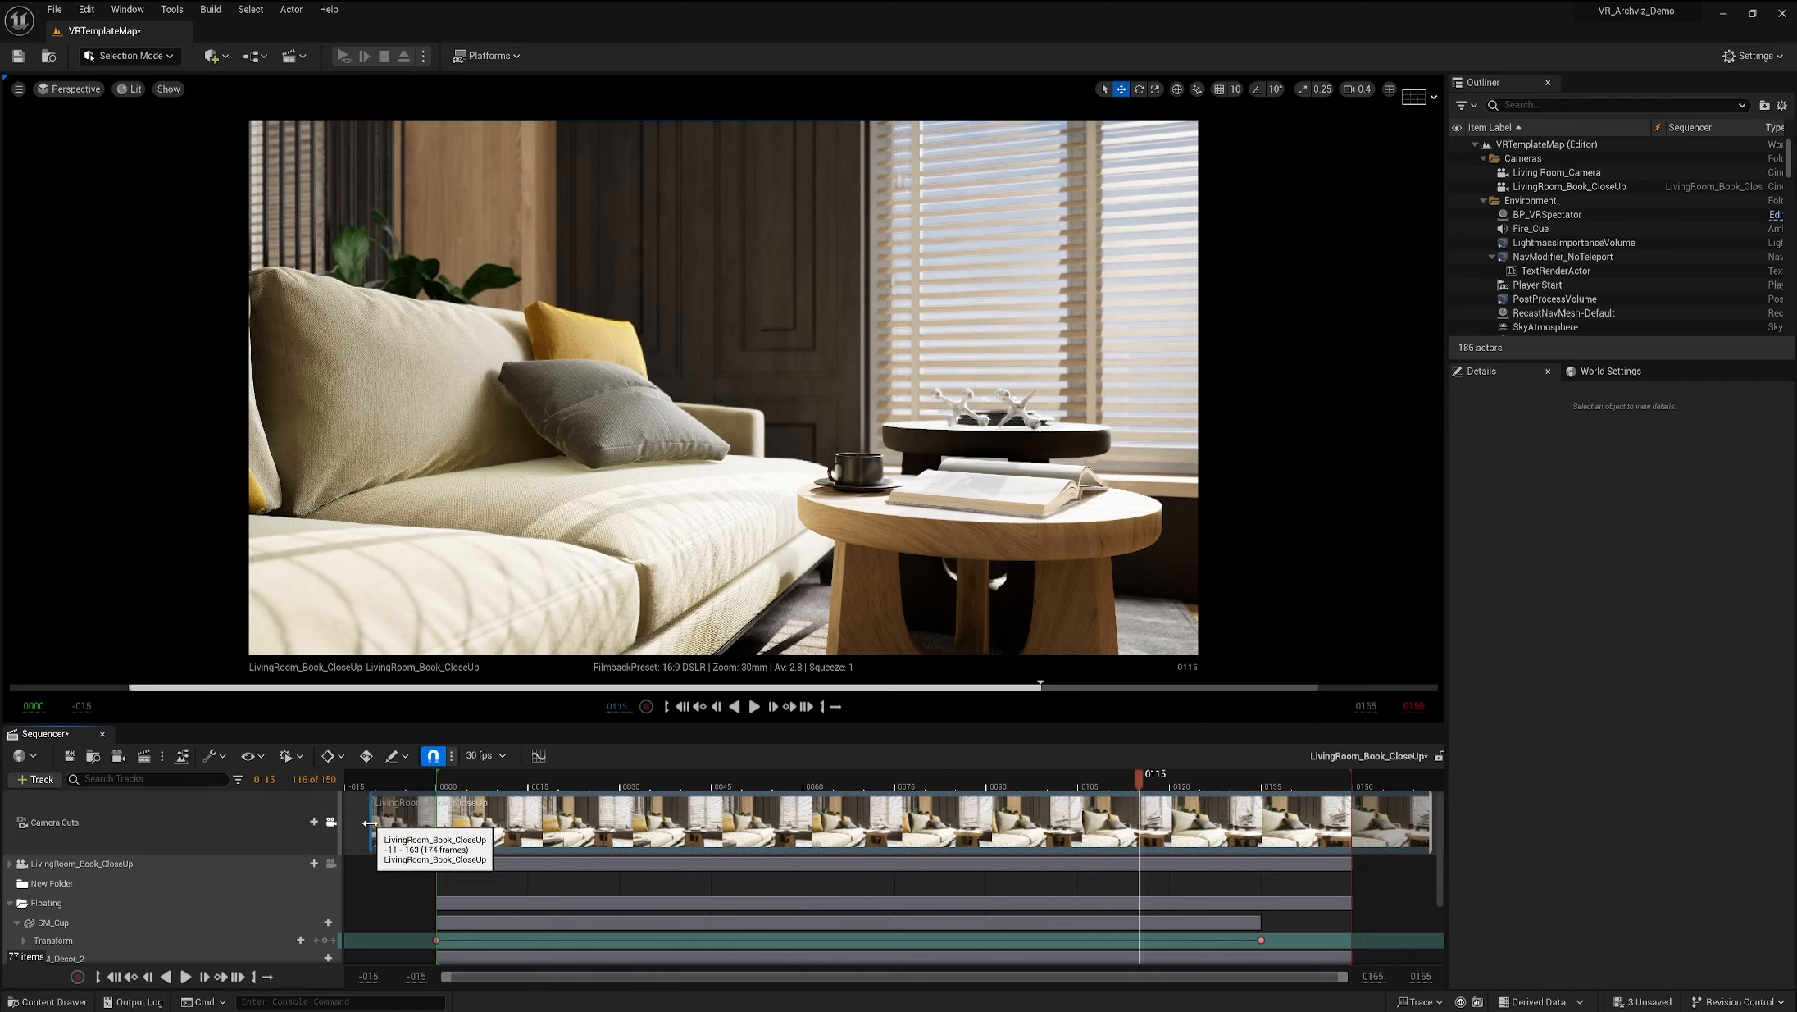
{"action": "mouse_move", "coordinate": [371, 824]}
{"action": "left_mouse_down"}
{"action": "mouse_move", "coordinate": [425, 825]}
{"action": "mouse_move", "coordinate": [370, 826]}
{"action": "left_mouse_up"}
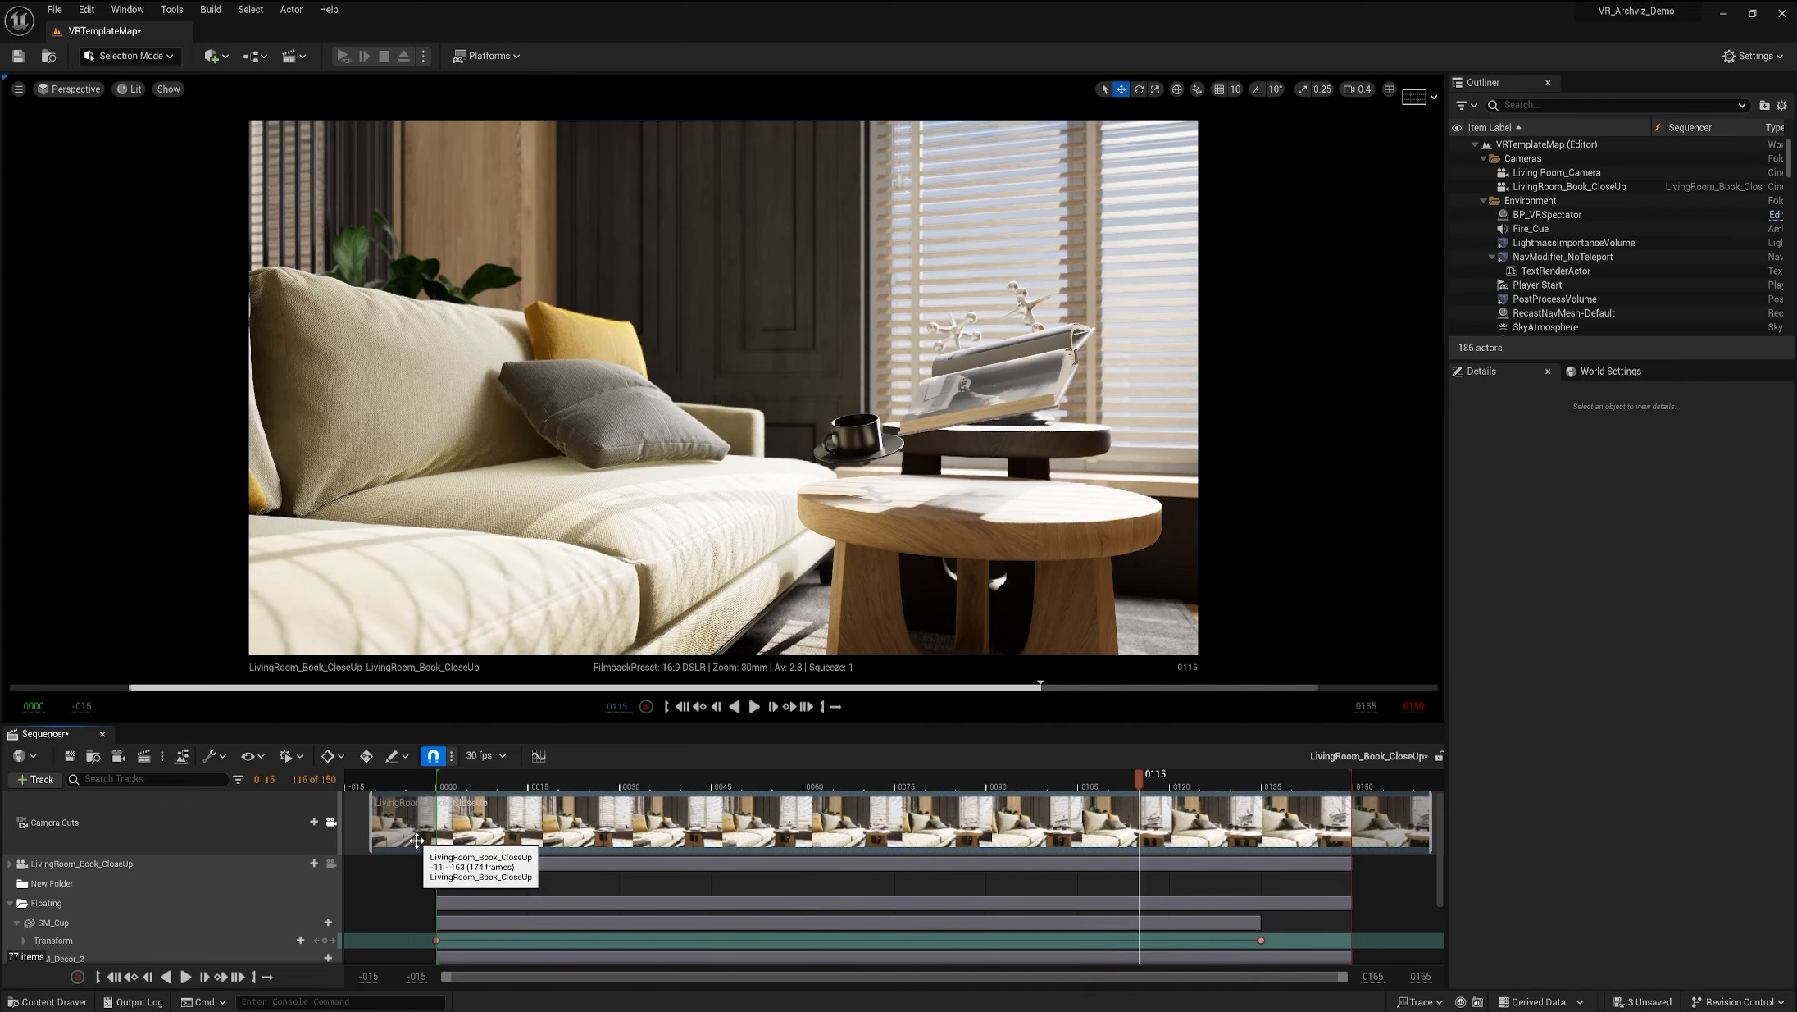
Step: Reopen the Movie Render Queue and open the Still_Ultra settings of the LivingRoom_Book_CloseUp job
{"action": "left_click", "coordinate": [119, 755]}
{"action": "left_click_drag", "start_coordinate": [1179, 133], "coordinate": [930, 154]}
{"action": "left_click", "coordinate": [746, 214]}
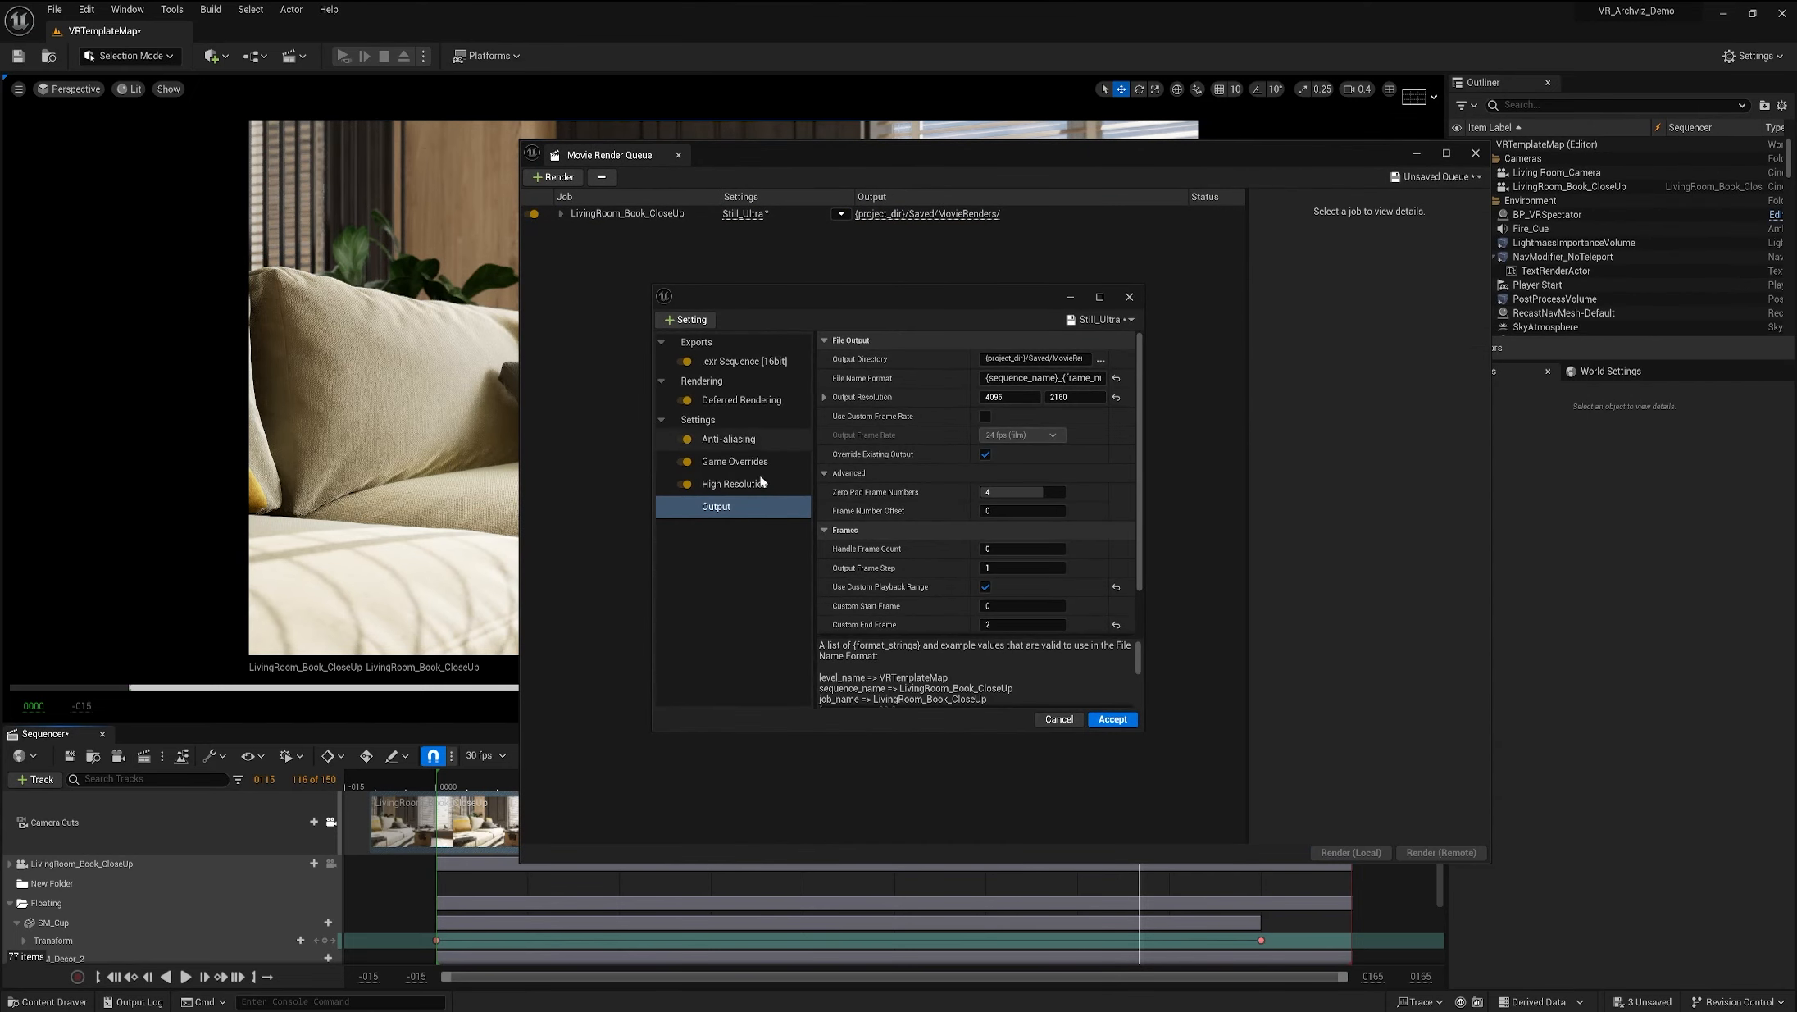
Step: Compare the Anti-aliasing and Game Overrides settings, ending on Game Overrides, and widen the settings window
{"action": "left_click", "coordinate": [742, 462]}
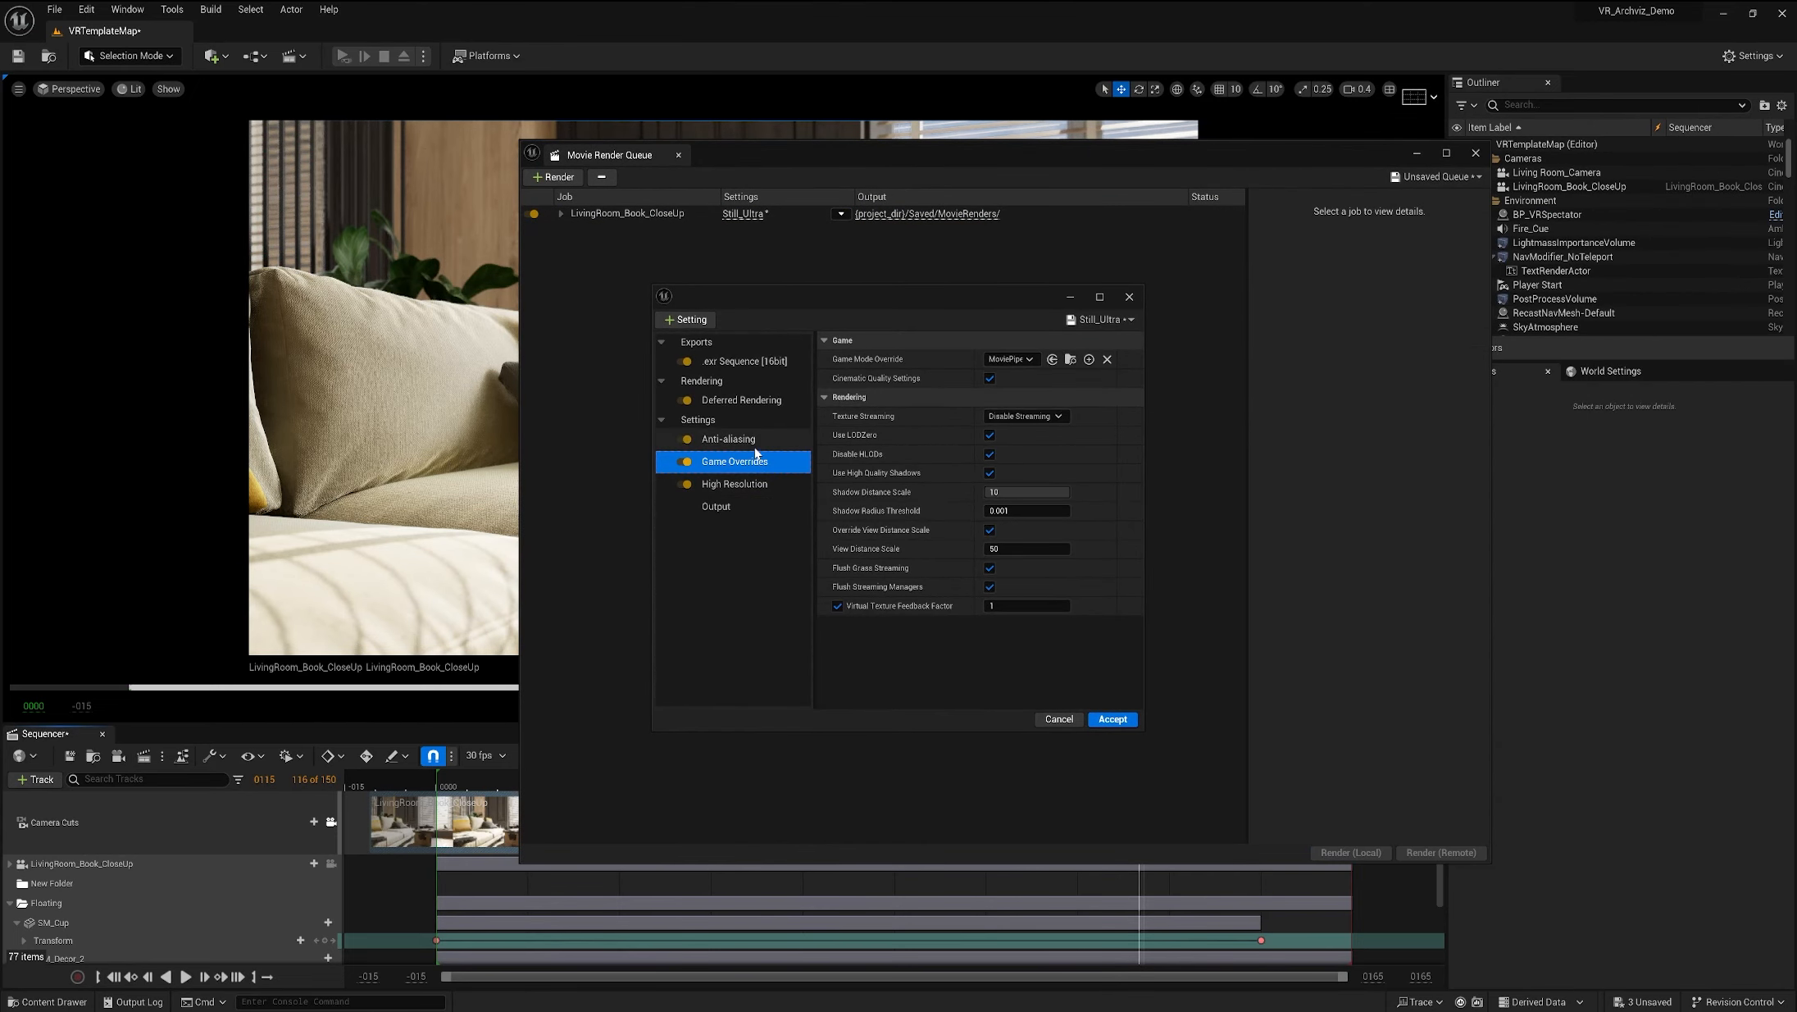
{"action": "left_click", "coordinate": [742, 439]}
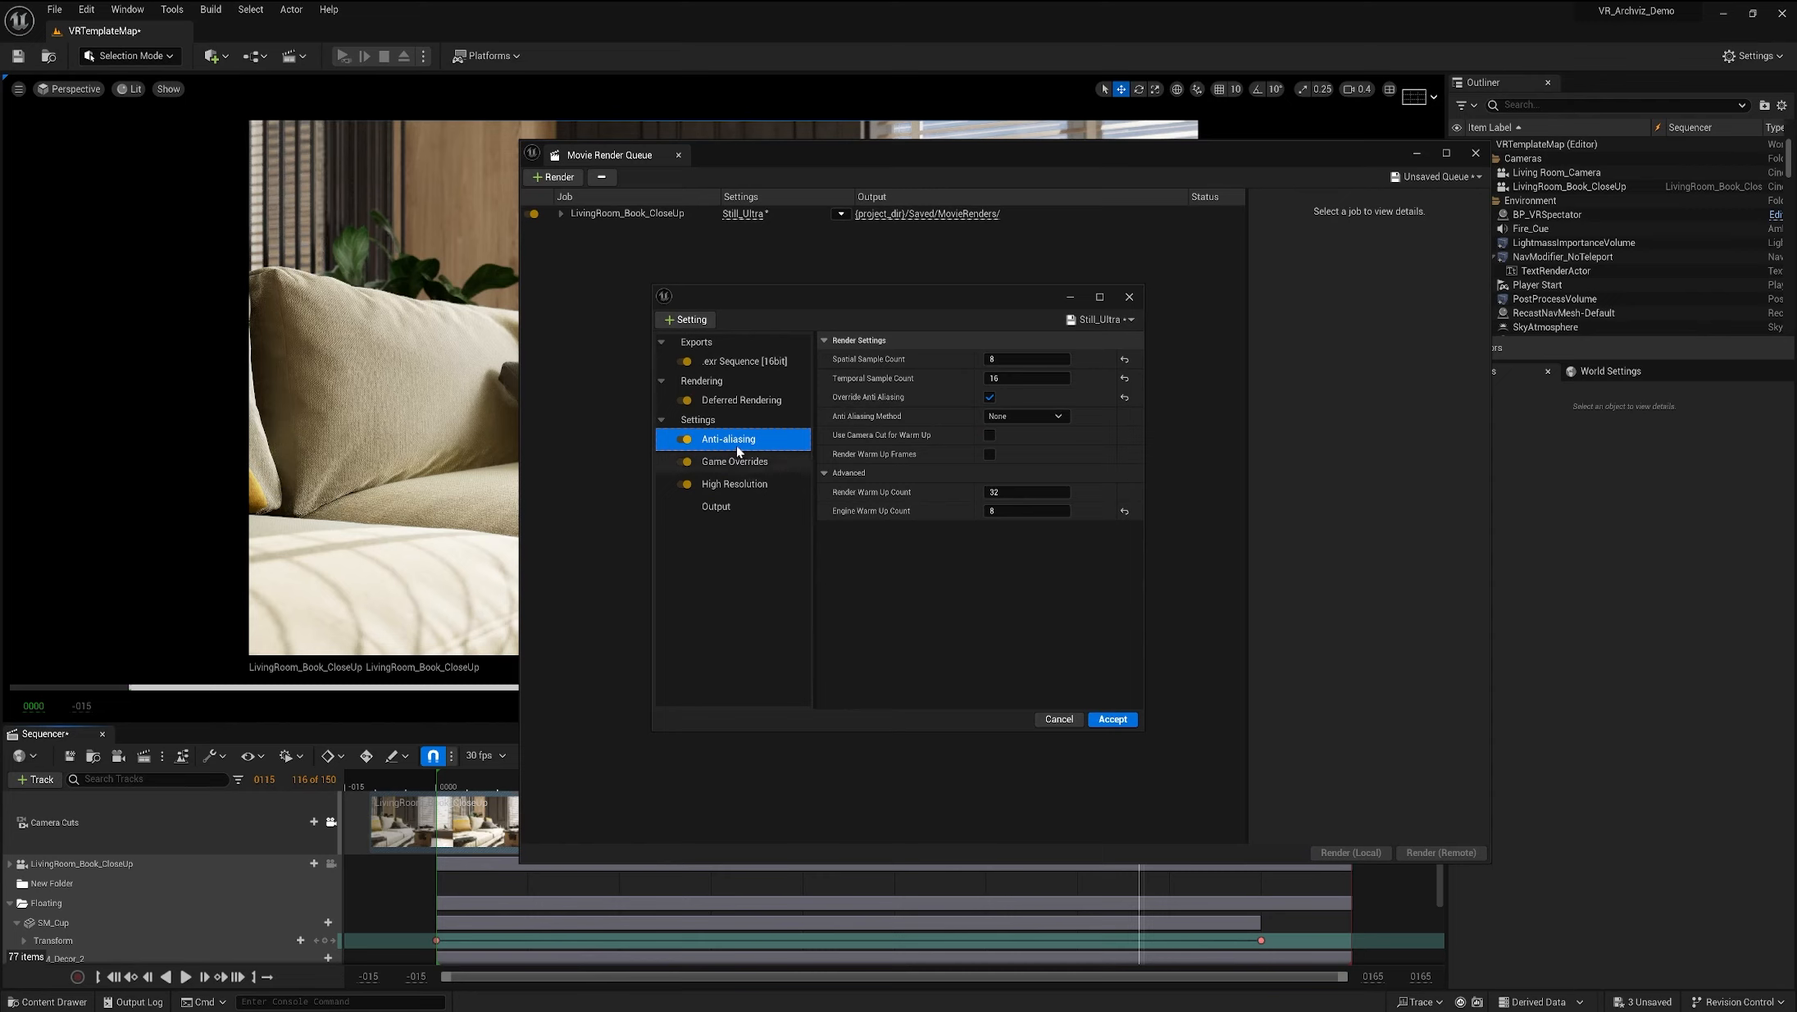
{"action": "left_click", "coordinate": [742, 461]}
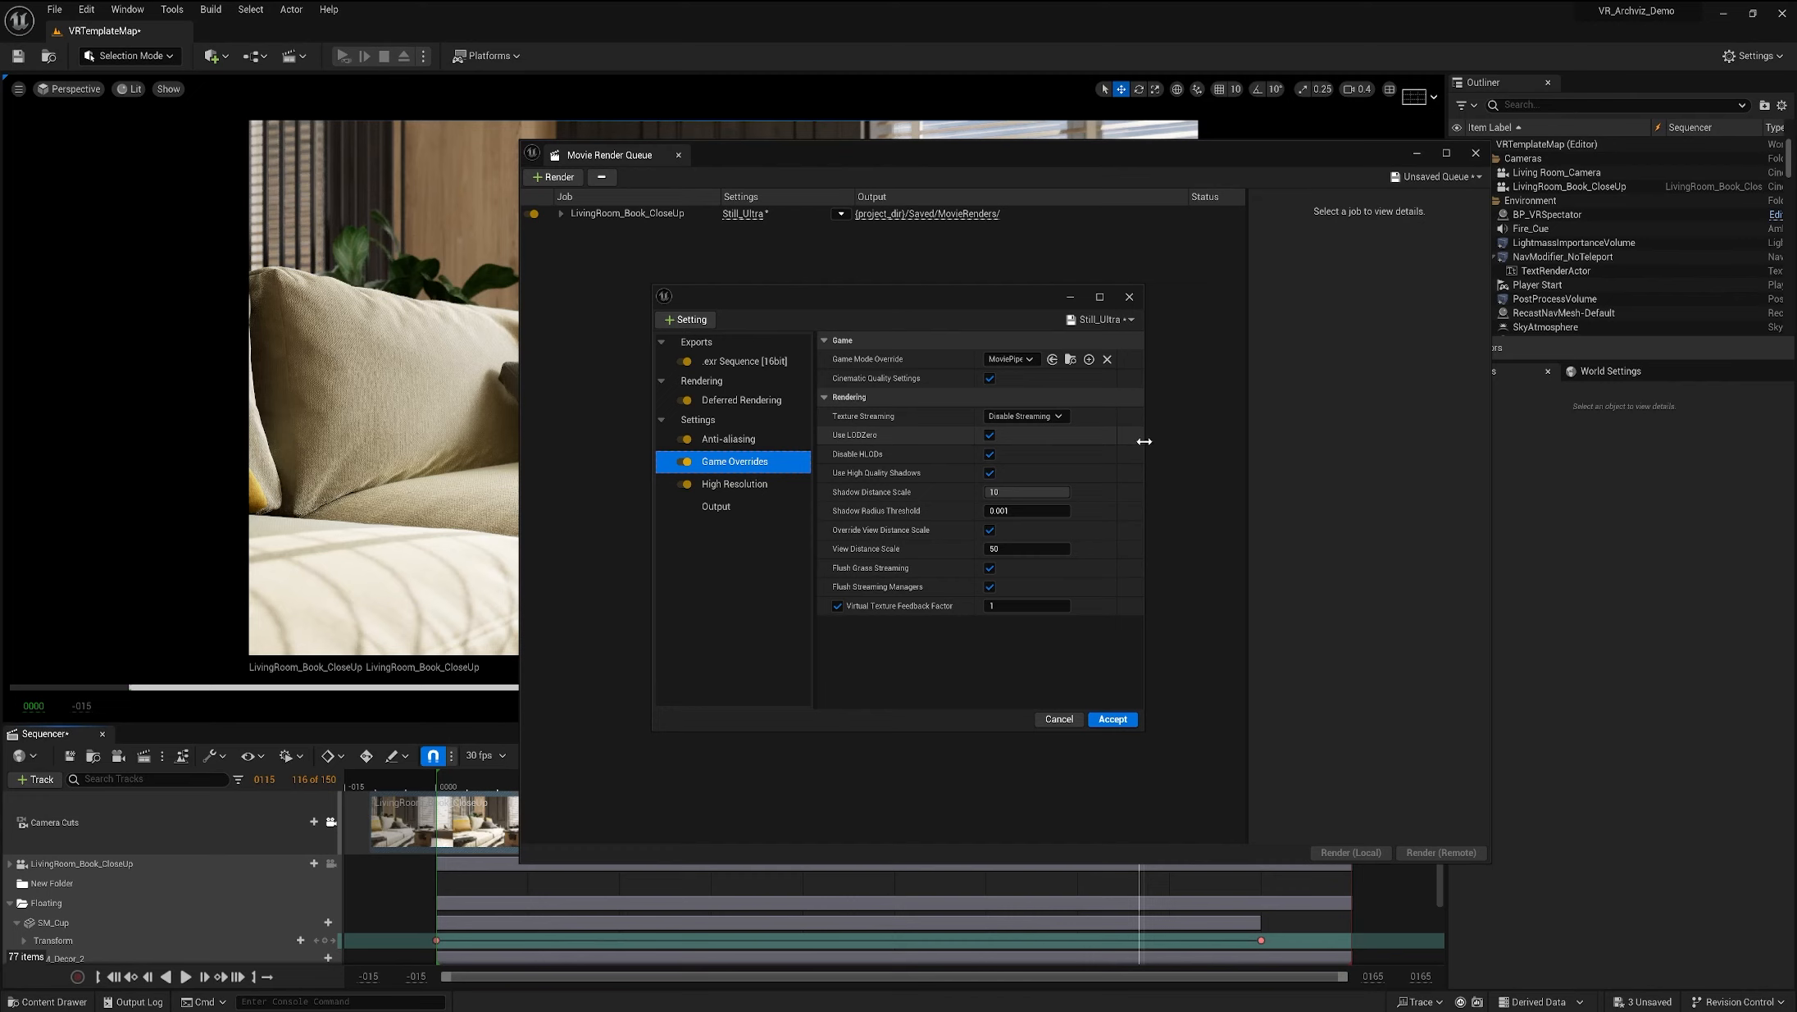
{"action": "left_click_drag", "start_coordinate": [1143, 447], "coordinate": [1371, 457]}
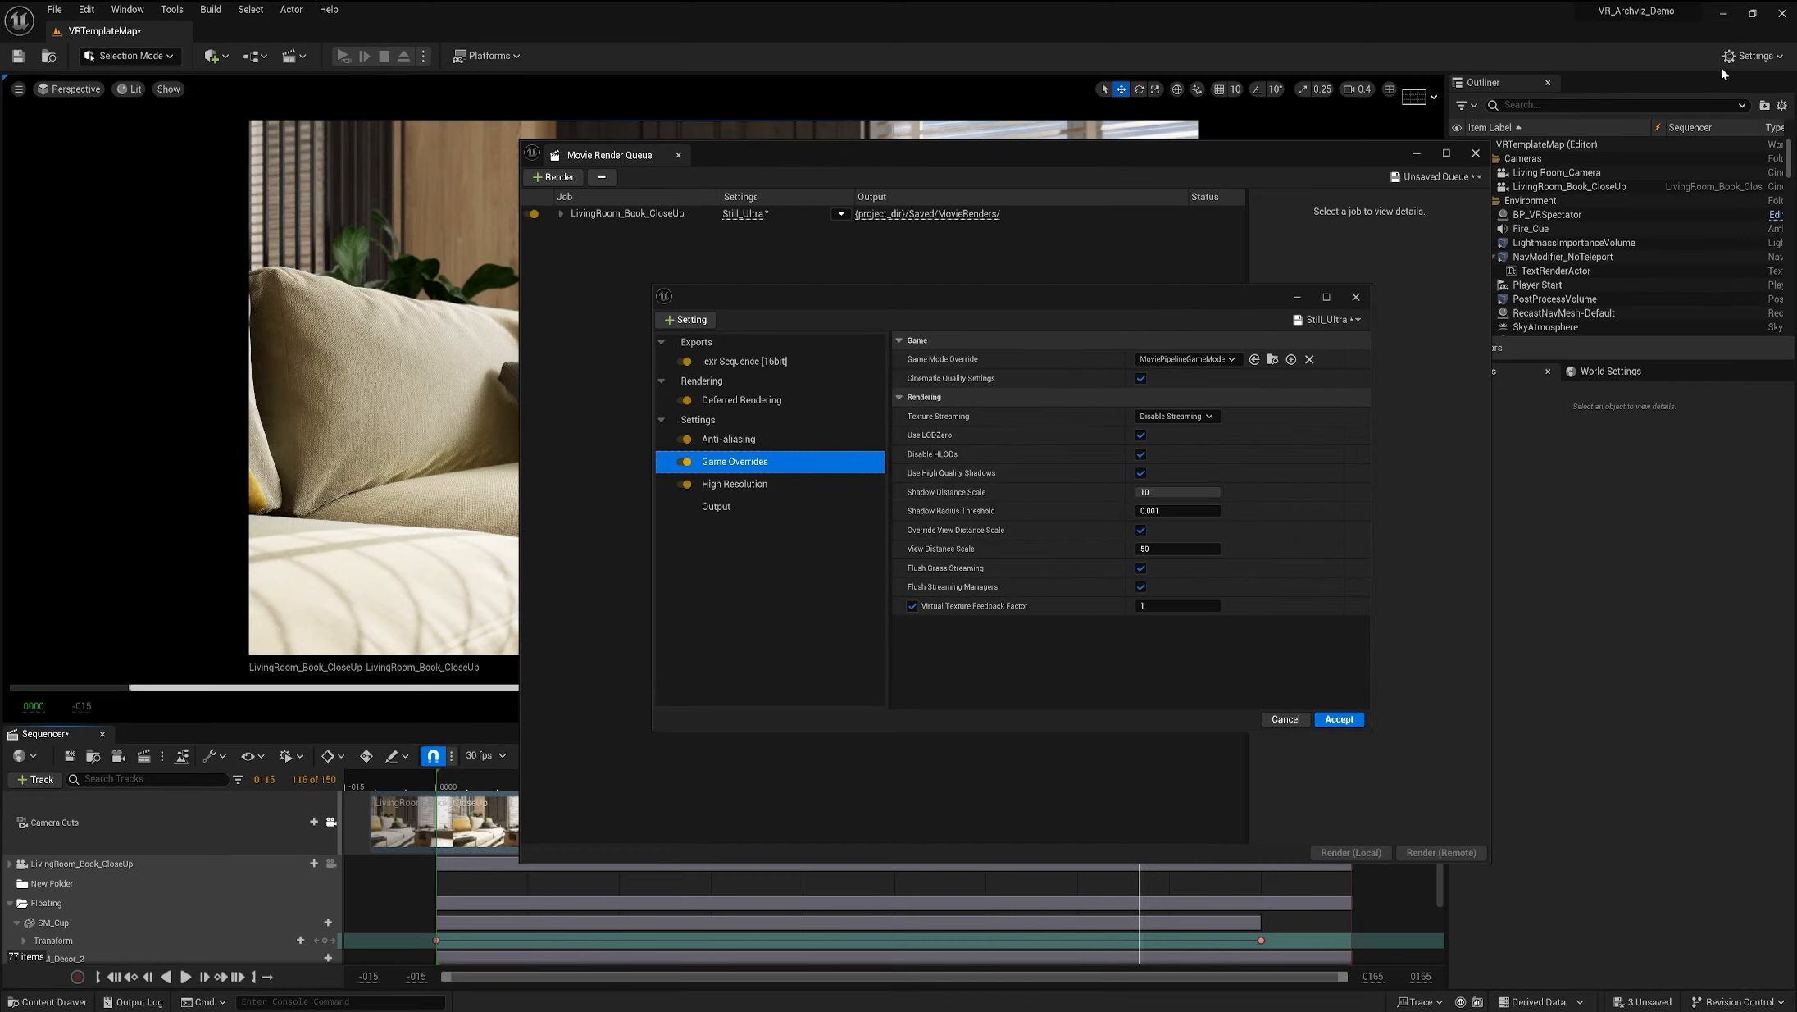
Step: Check the editor's Engine Scalability Settings and return to the Game Overrides settings
{"action": "left_click", "coordinate": [1751, 56]}
{"action": "mouse_move", "coordinate": [1694, 283]}
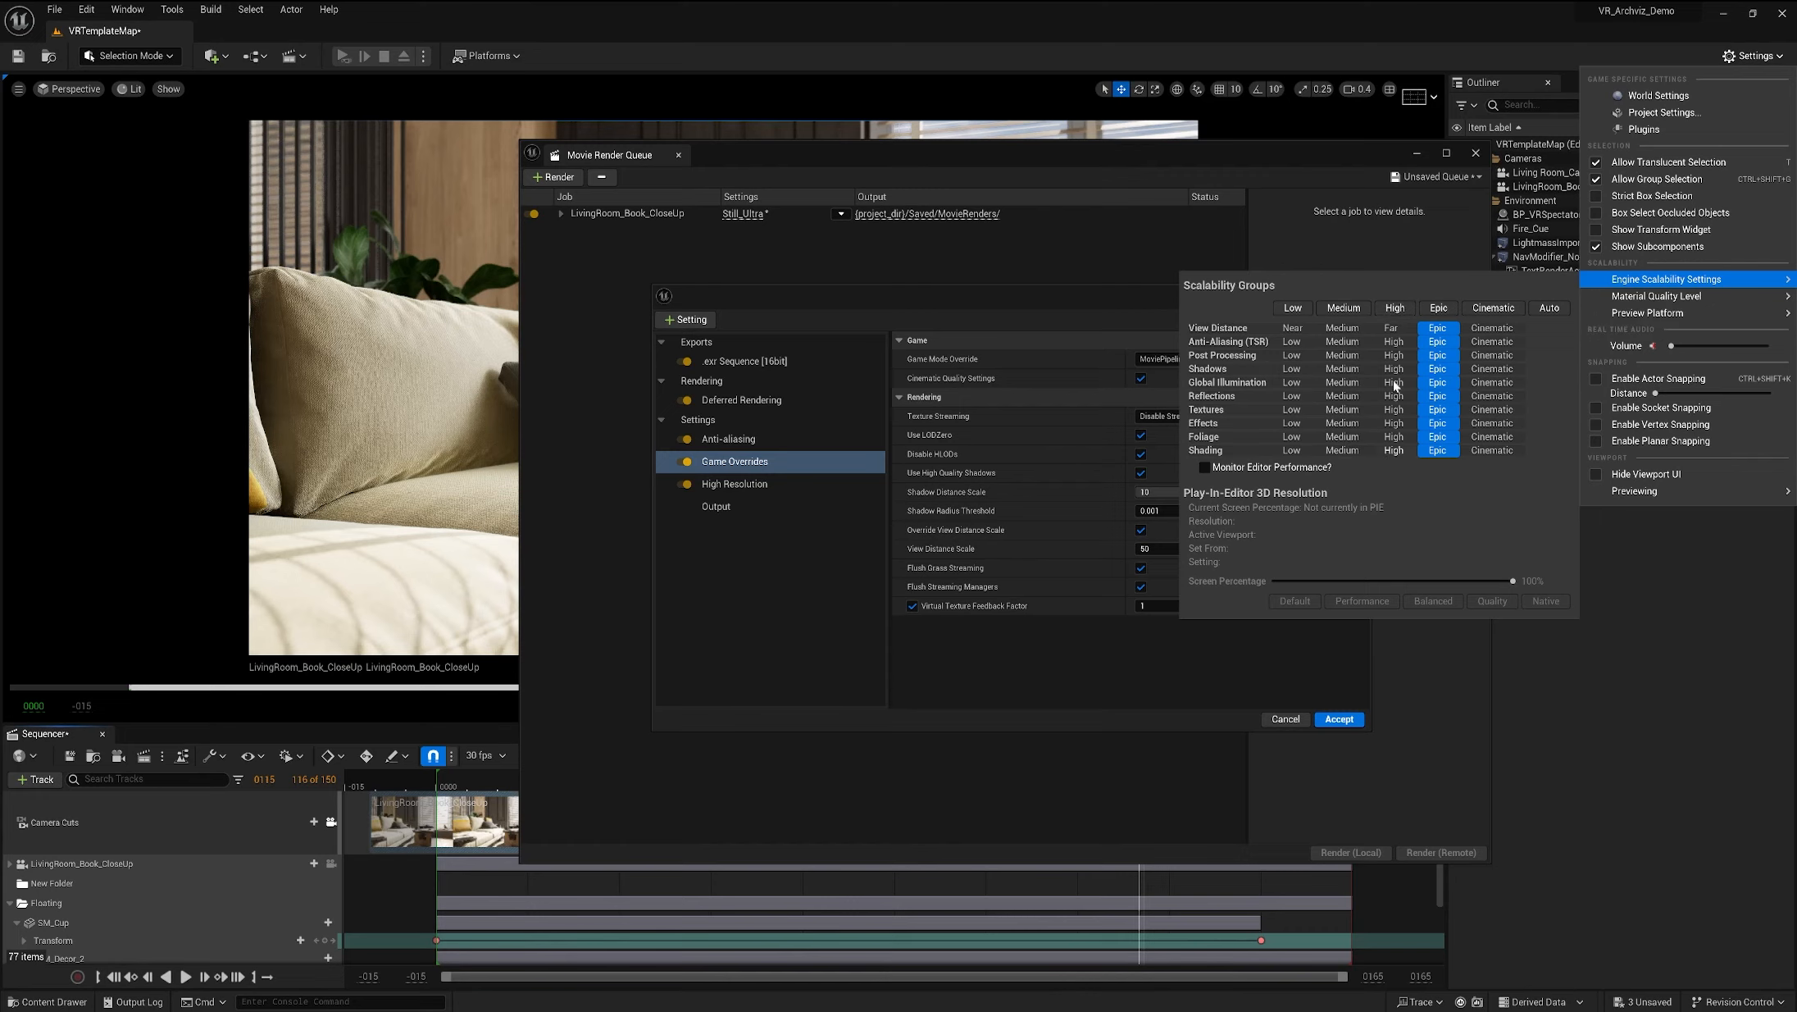
{"action": "left_click", "coordinate": [970, 296]}
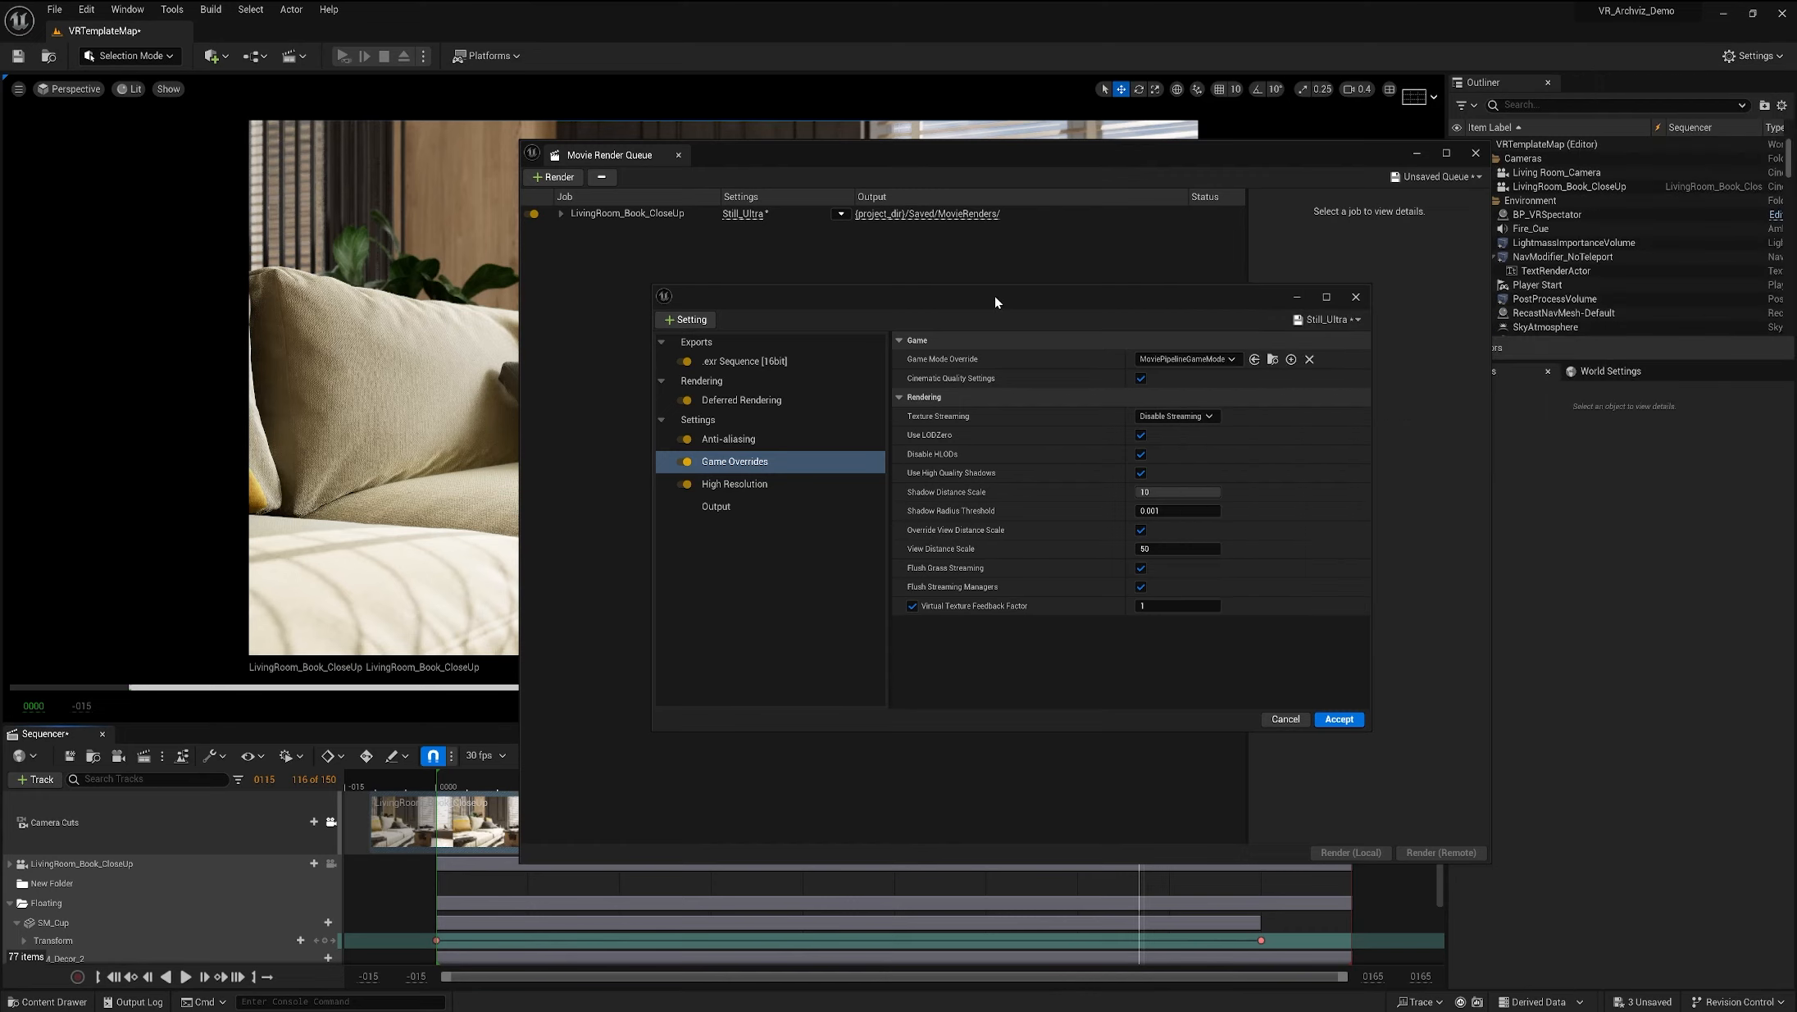
Step: Show the High Resolution settings with the tile count ready for editing, and reposition the render windows to uncover part of the viewport
{"action": "left_click_drag", "start_coordinate": [993, 295], "coordinate": [896, 254]}
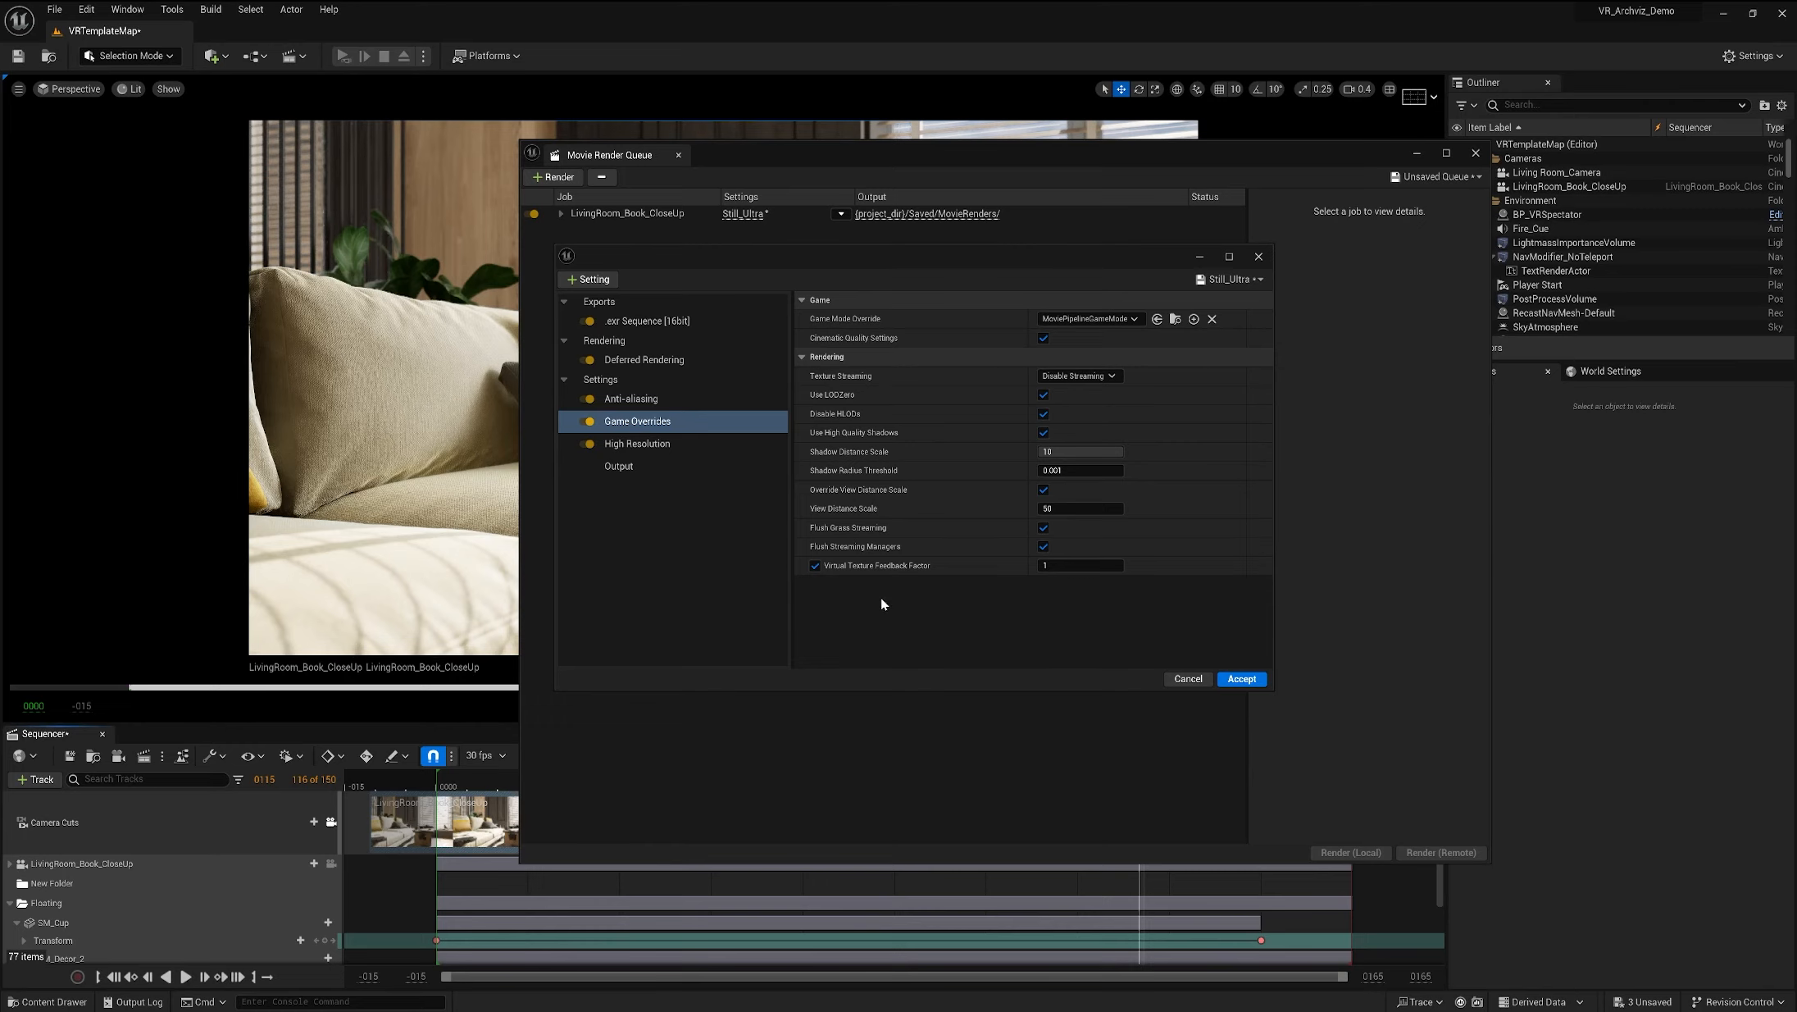
{"action": "left_click", "coordinate": [664, 444]}
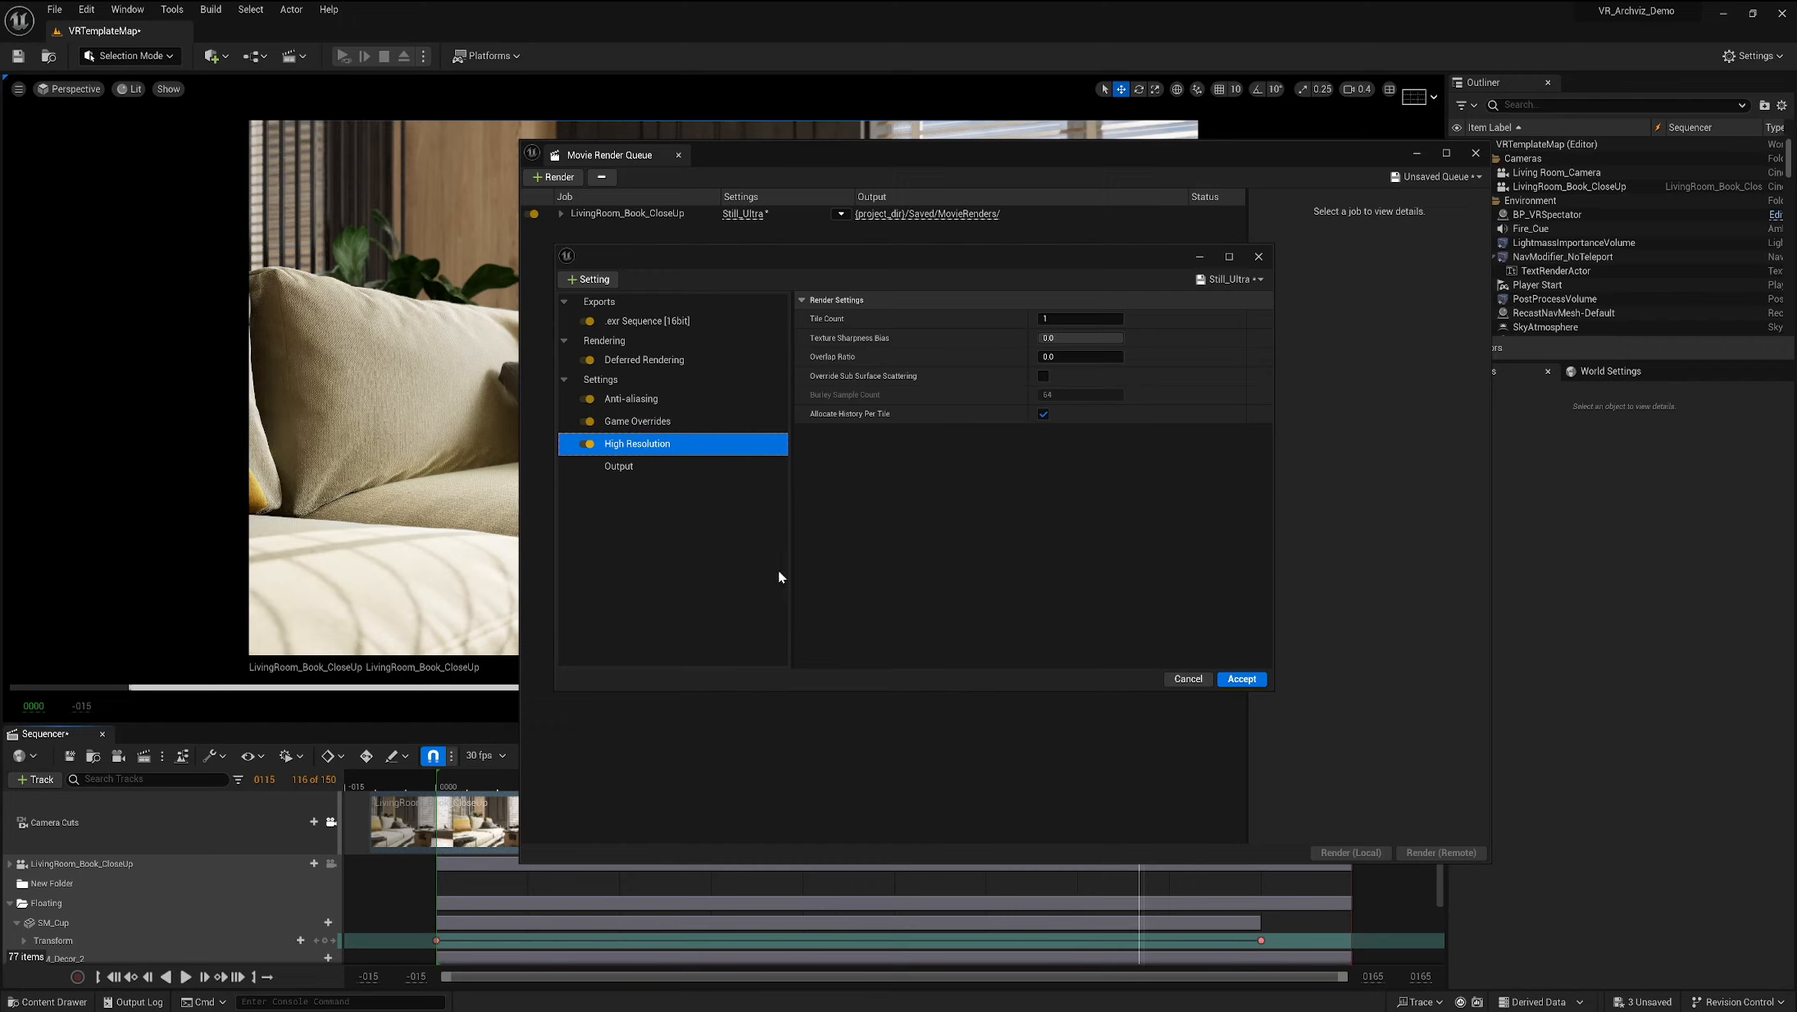
{"action": "left_click", "coordinate": [1061, 319]}
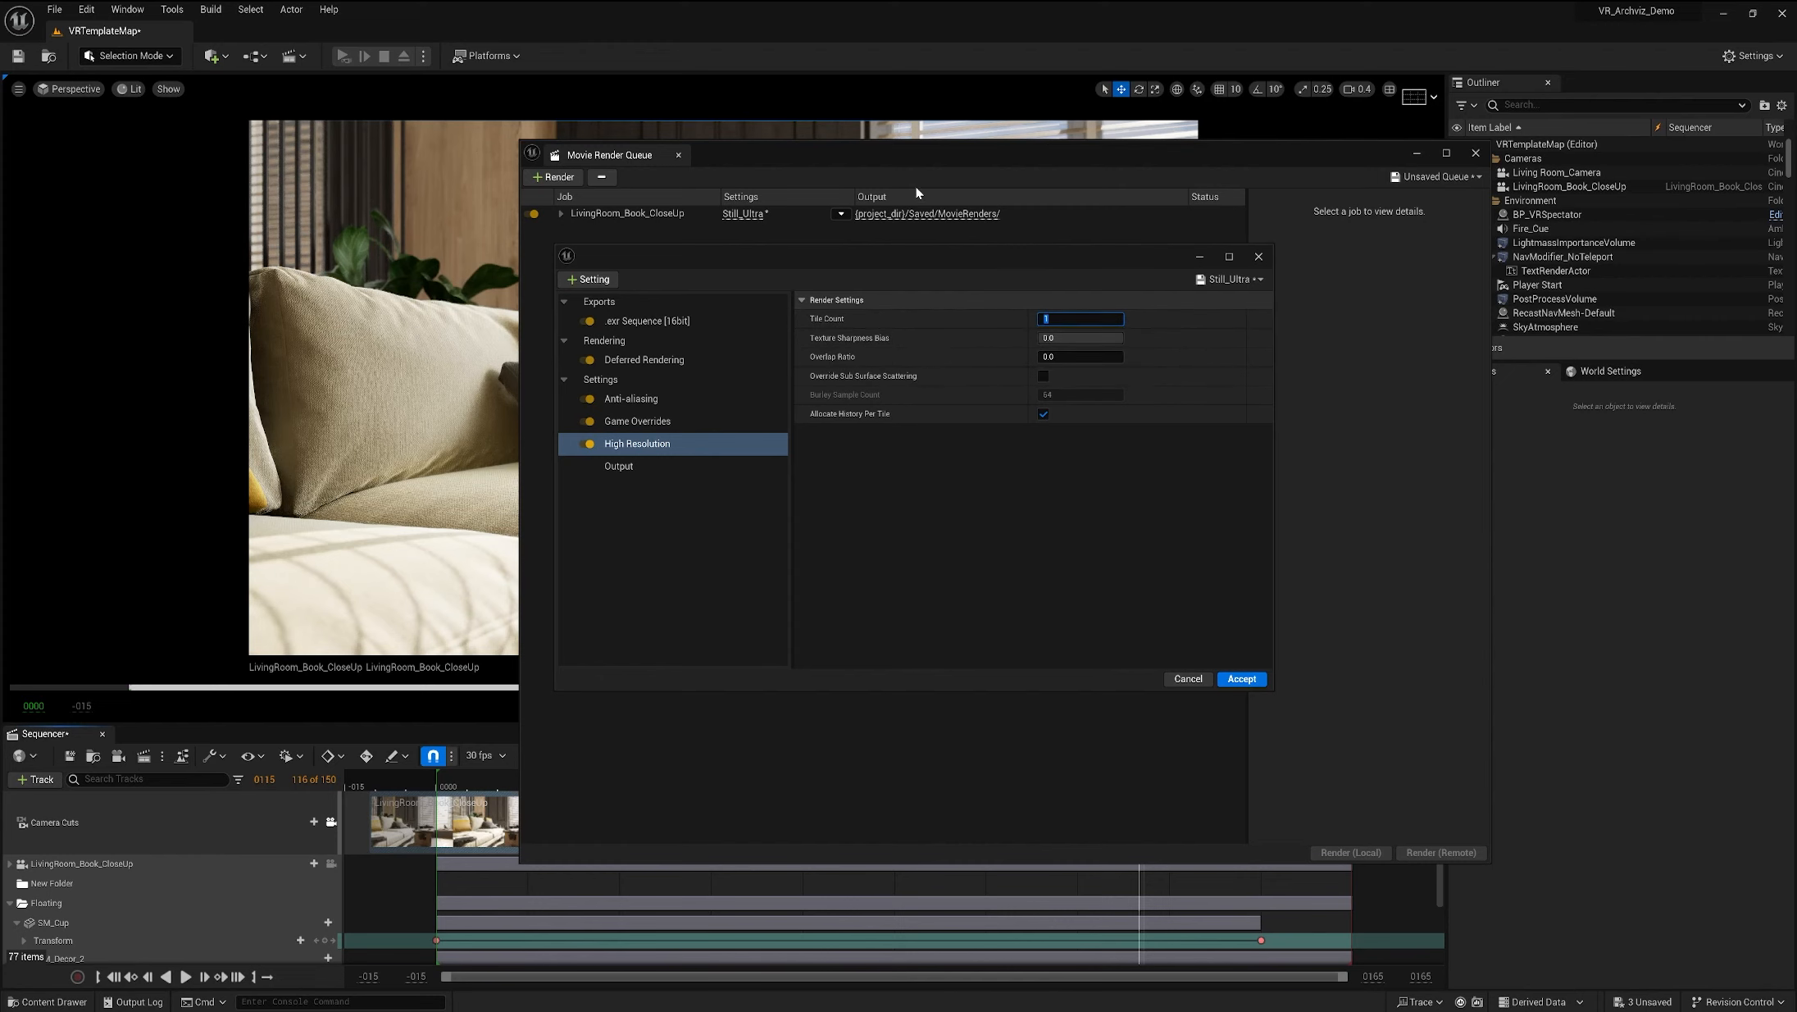
{"action": "left_click_drag", "start_coordinate": [928, 159], "coordinate": [1644, 195]}
{"action": "left_click_drag", "start_coordinate": [931, 262], "coordinate": [1678, 324]}
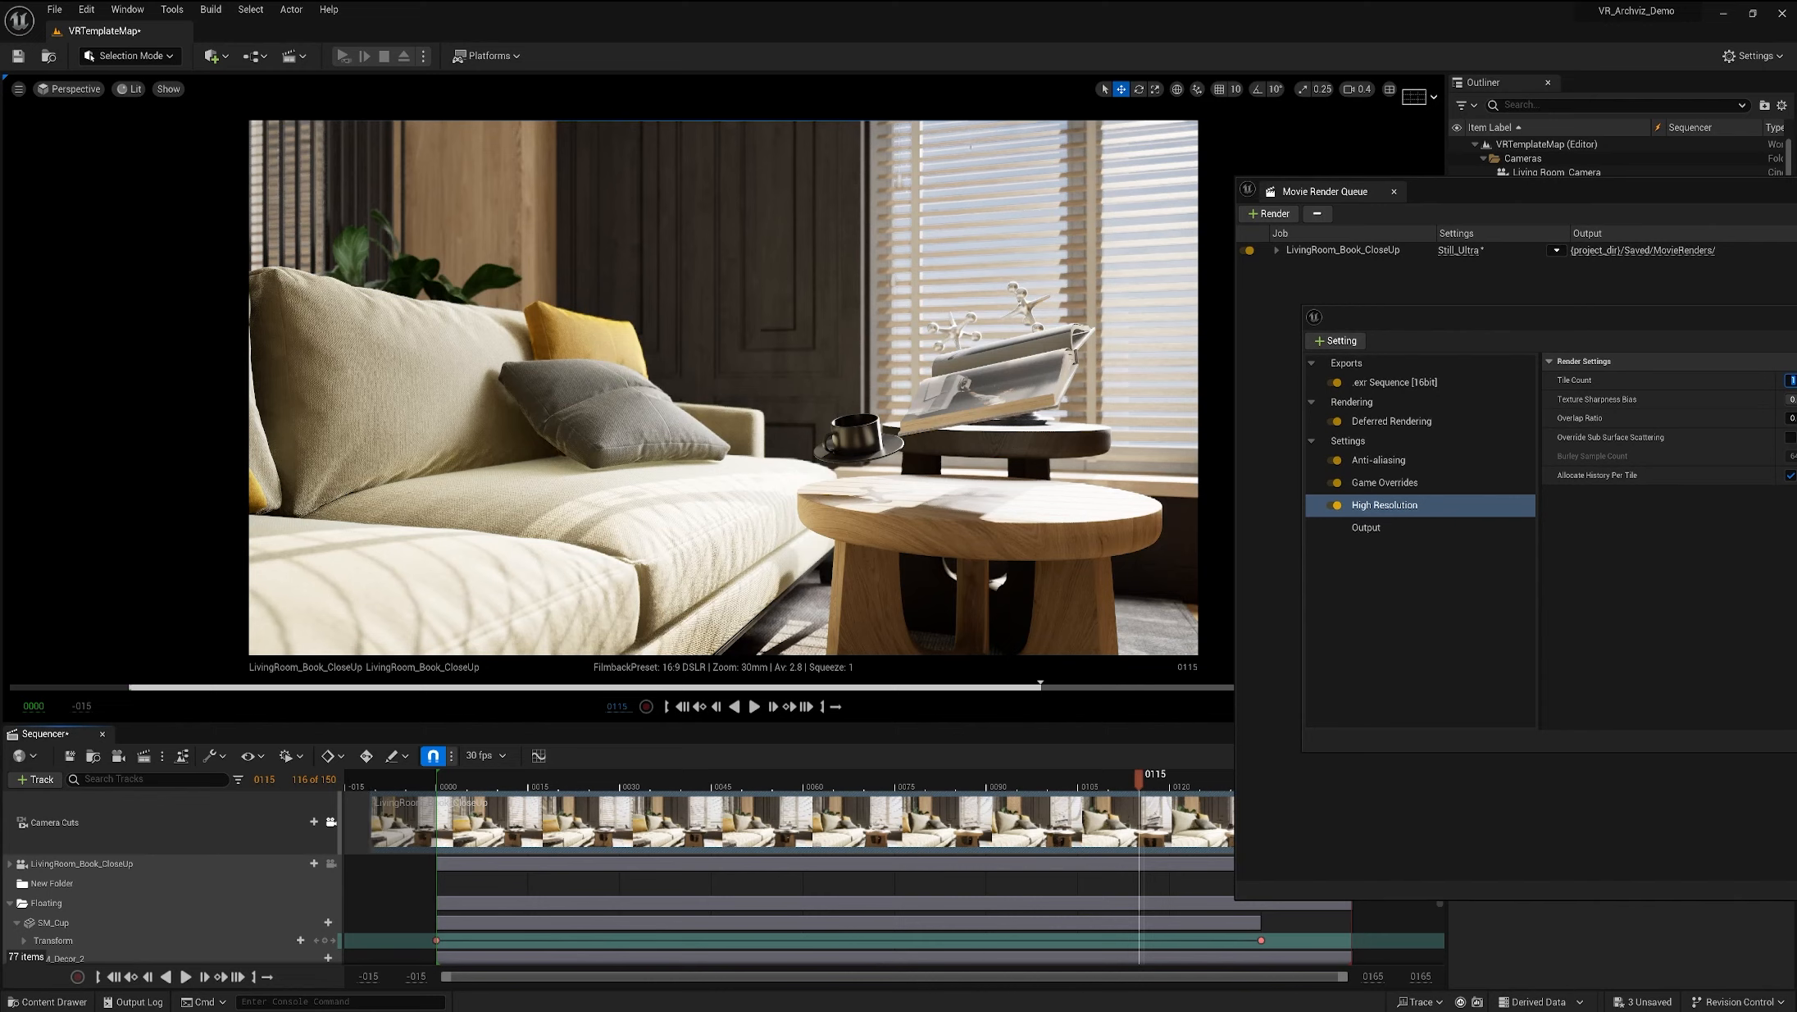
{"action": "left_click_drag", "start_coordinate": [1521, 306], "coordinate": [1117, 310]}
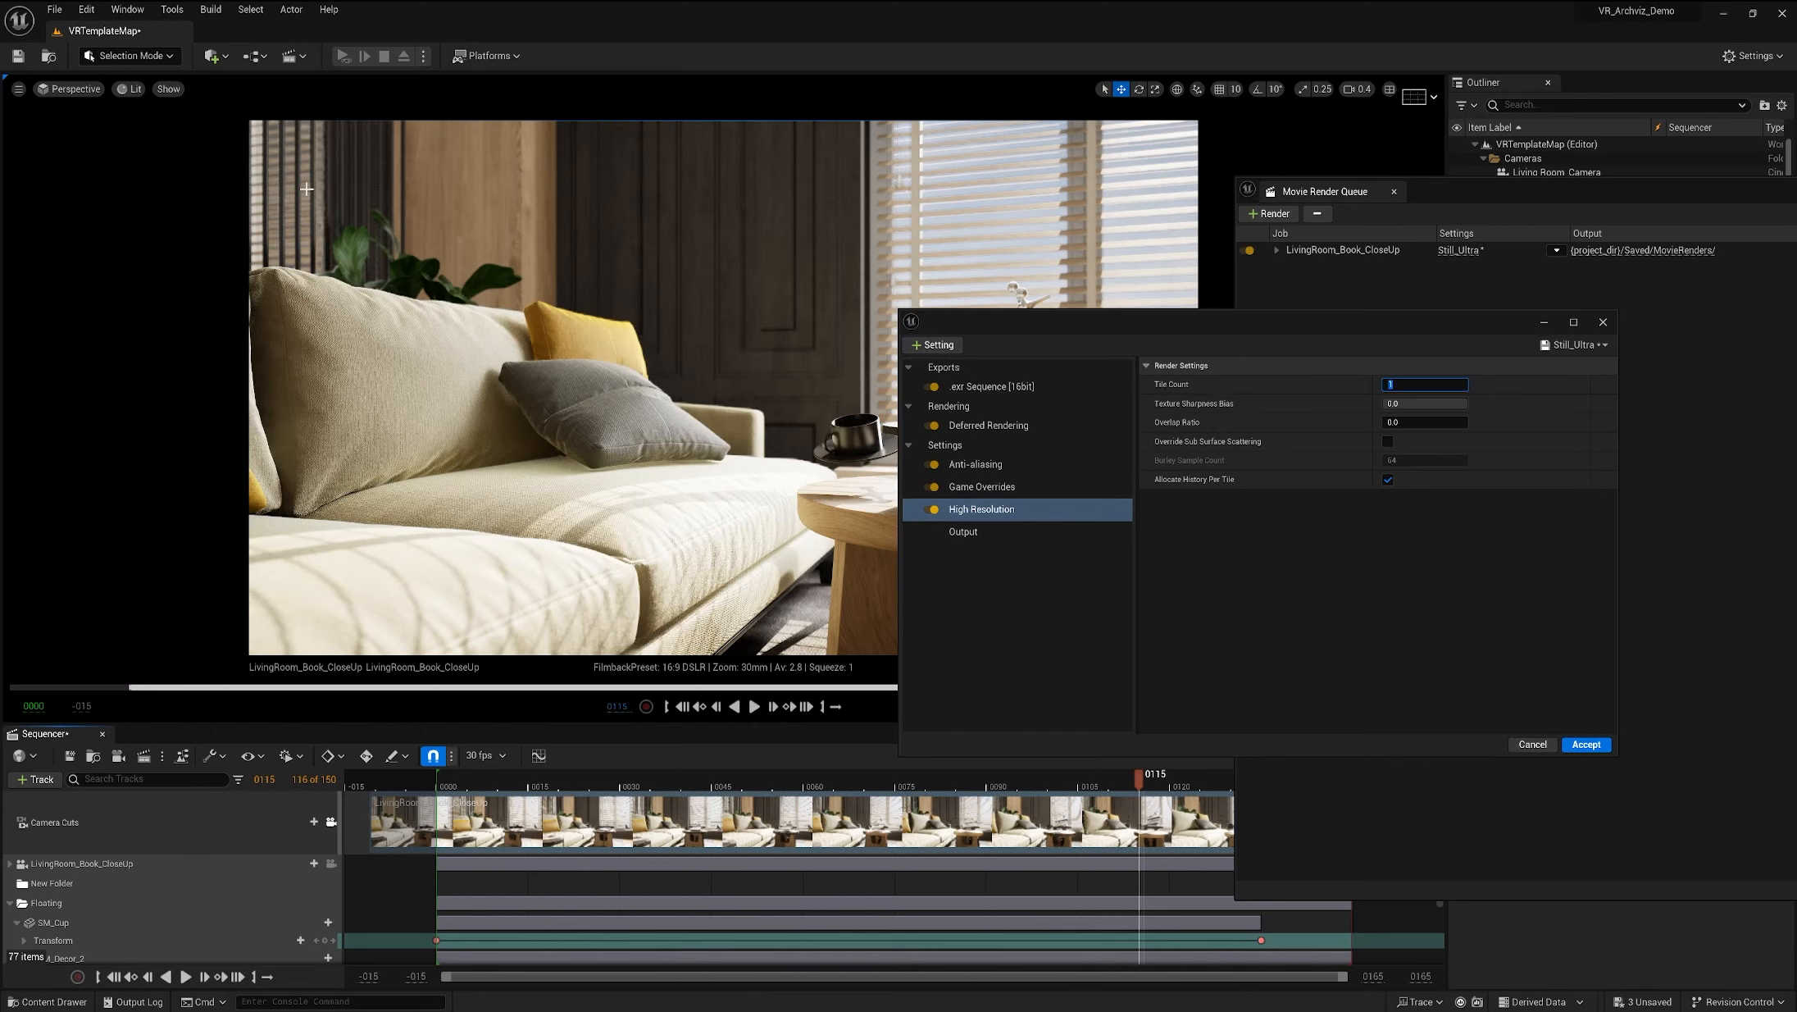
{"action": "left_click_drag", "start_coordinate": [1262, 322], "coordinate": [1056, 332]}
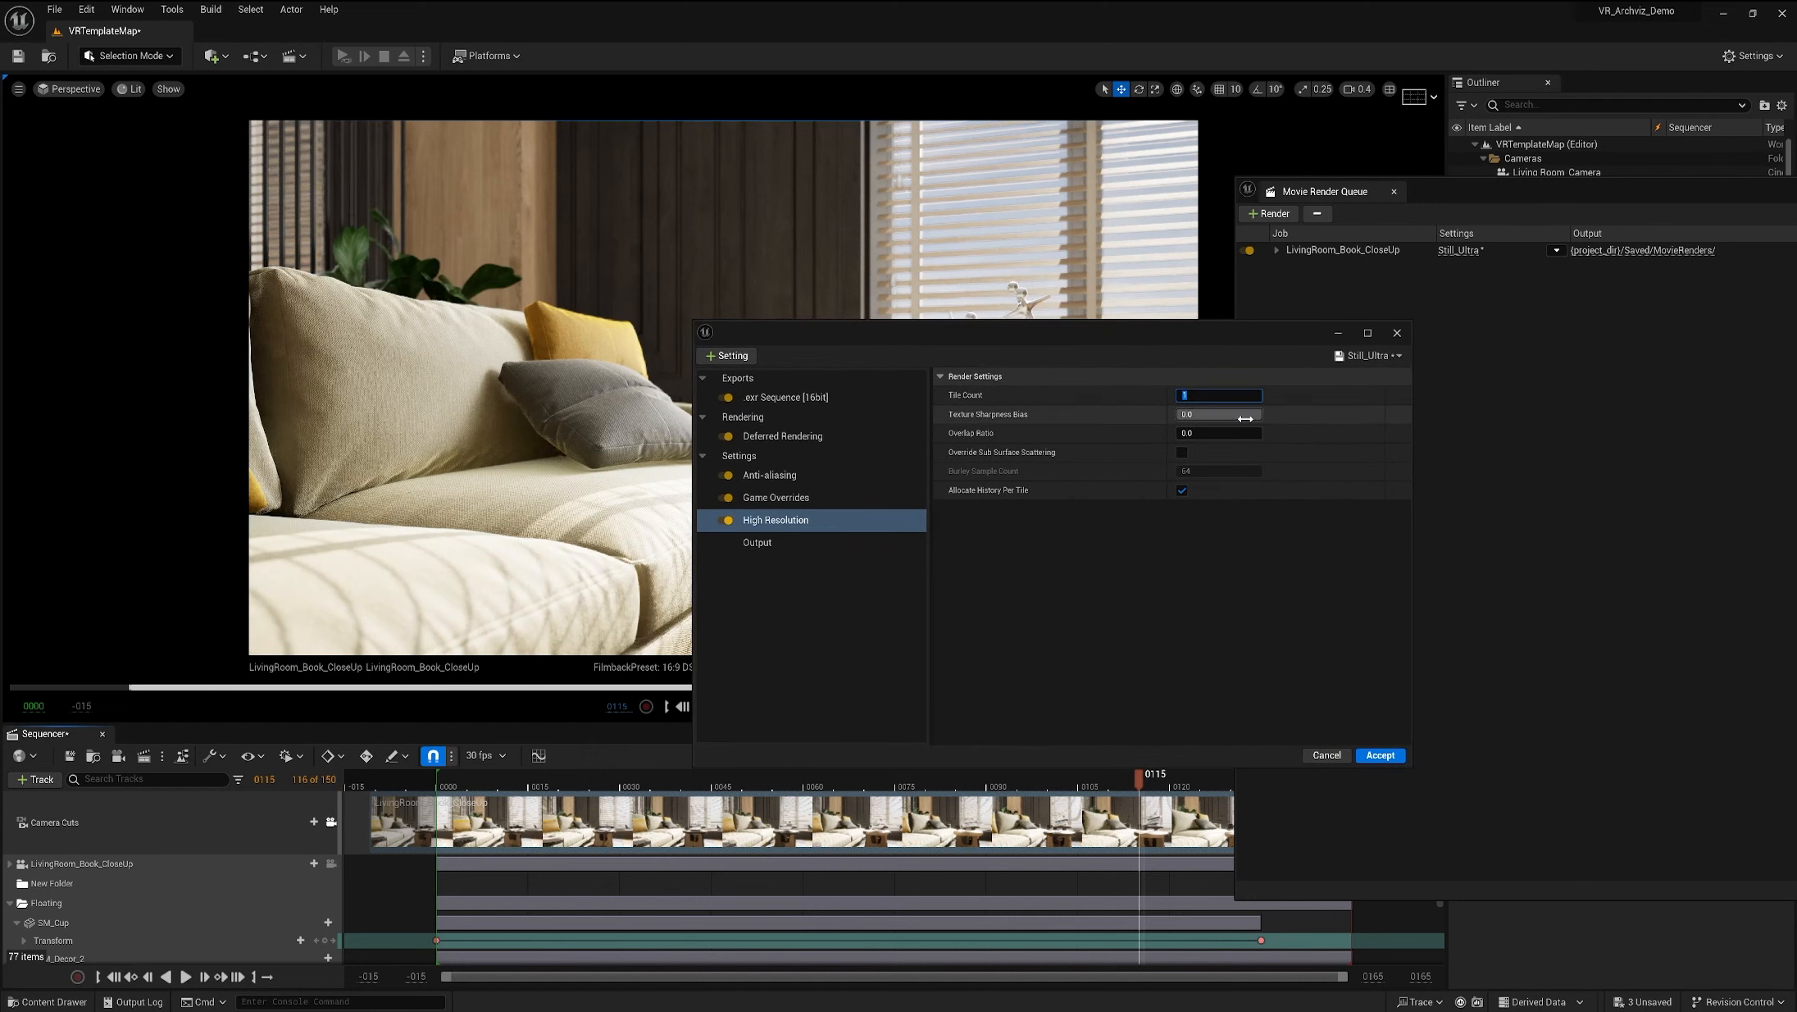
Step: Set the High Resolution tile count to 2 and move the settings window clear of the sofa
{"action": "type", "text": "2"}
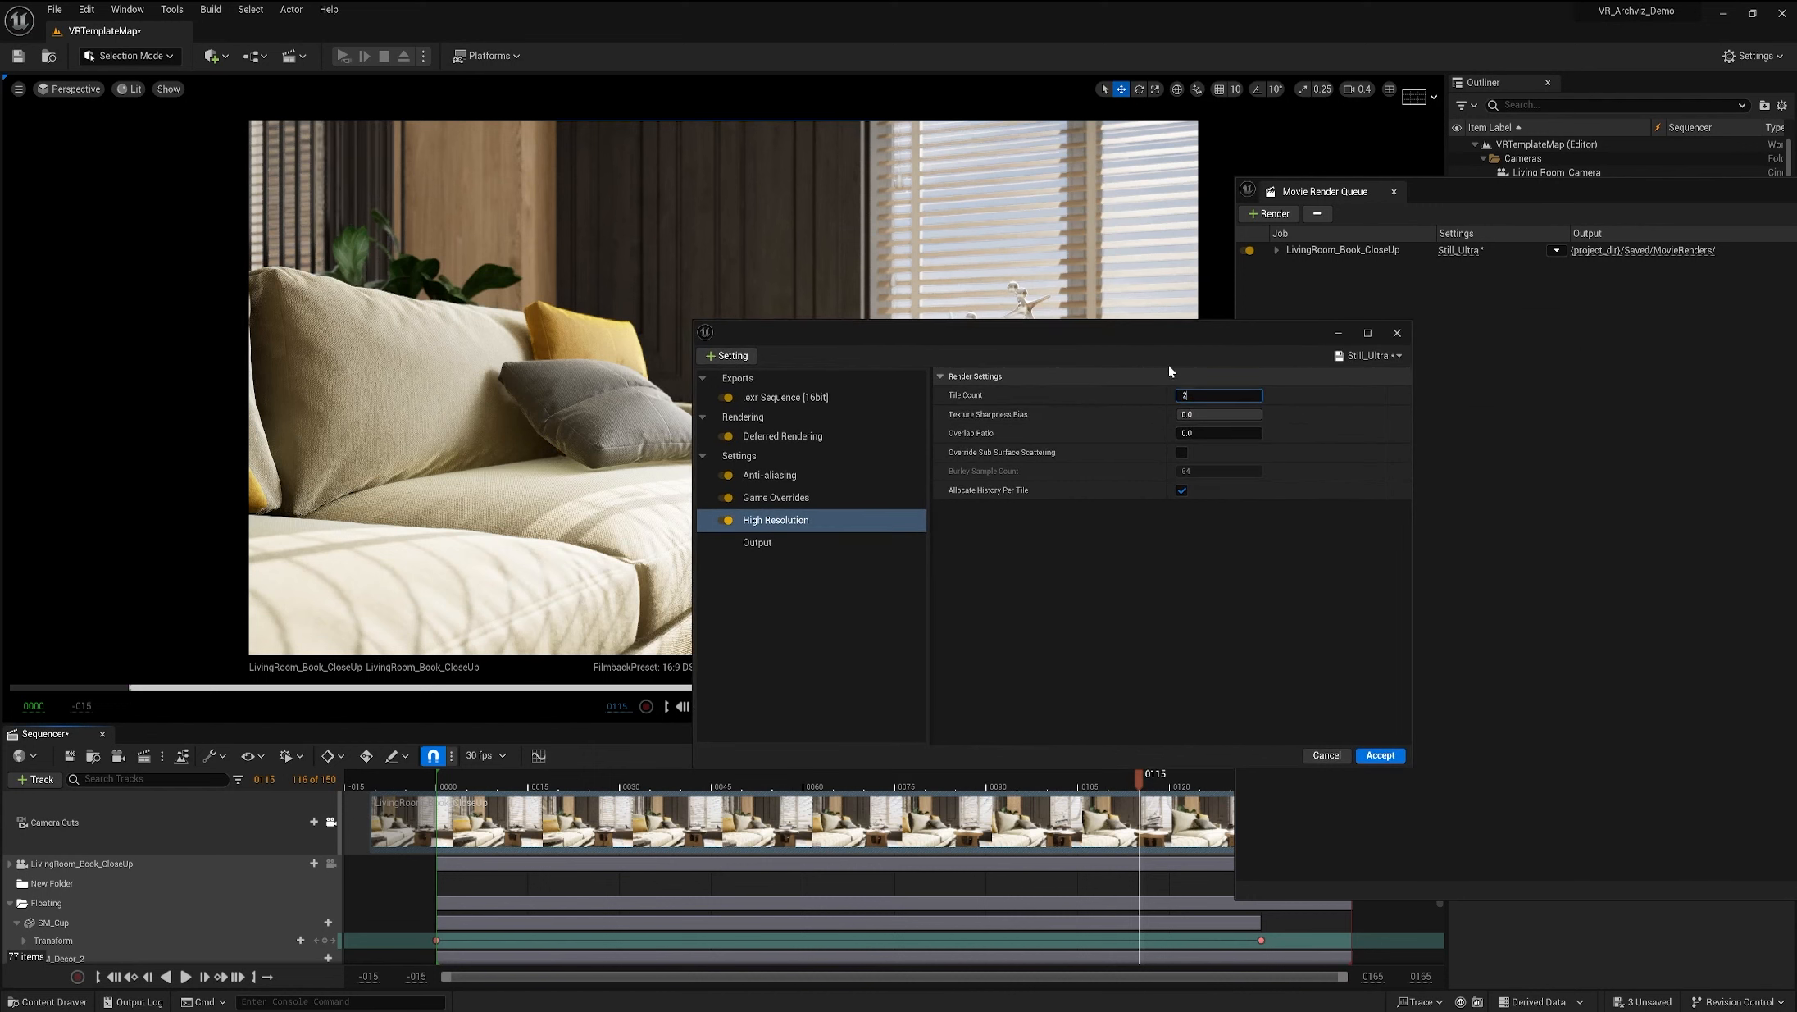
{"action": "left_click_drag", "start_coordinate": [1191, 326], "coordinate": [1433, 324]}
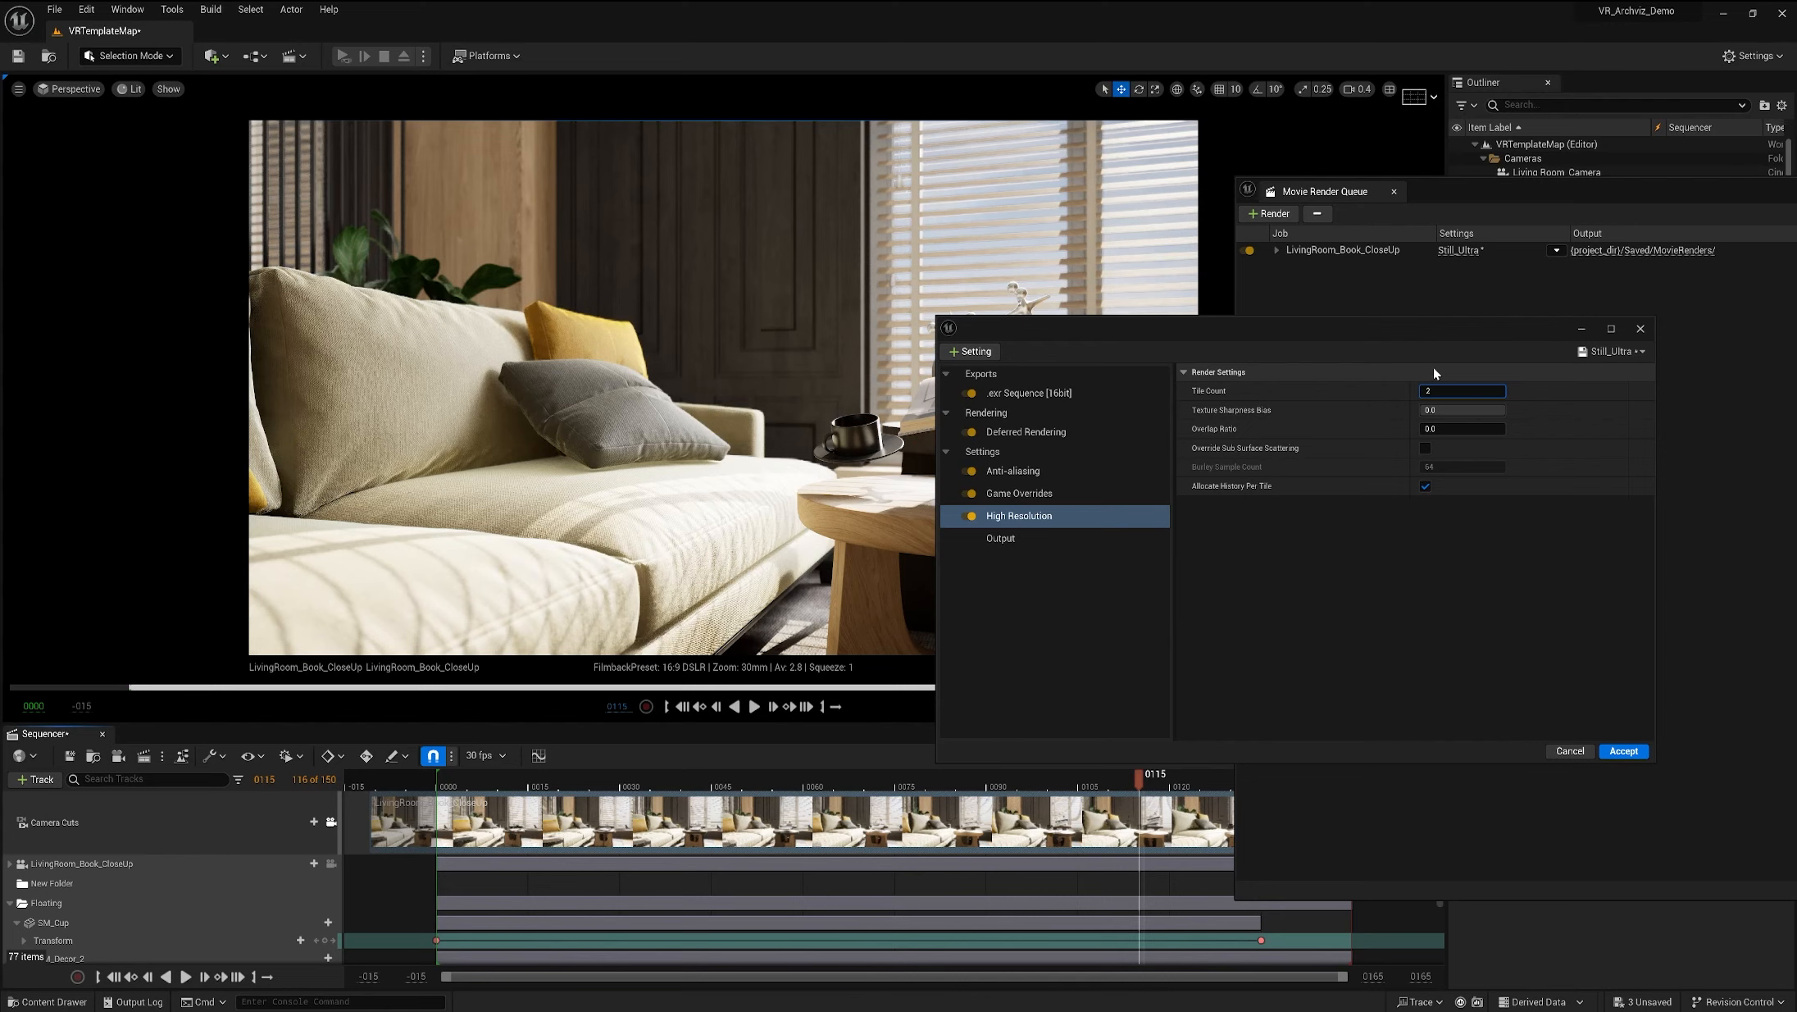
{"action": "left_click_drag", "start_coordinate": [1436, 329], "coordinate": [1401, 355]}
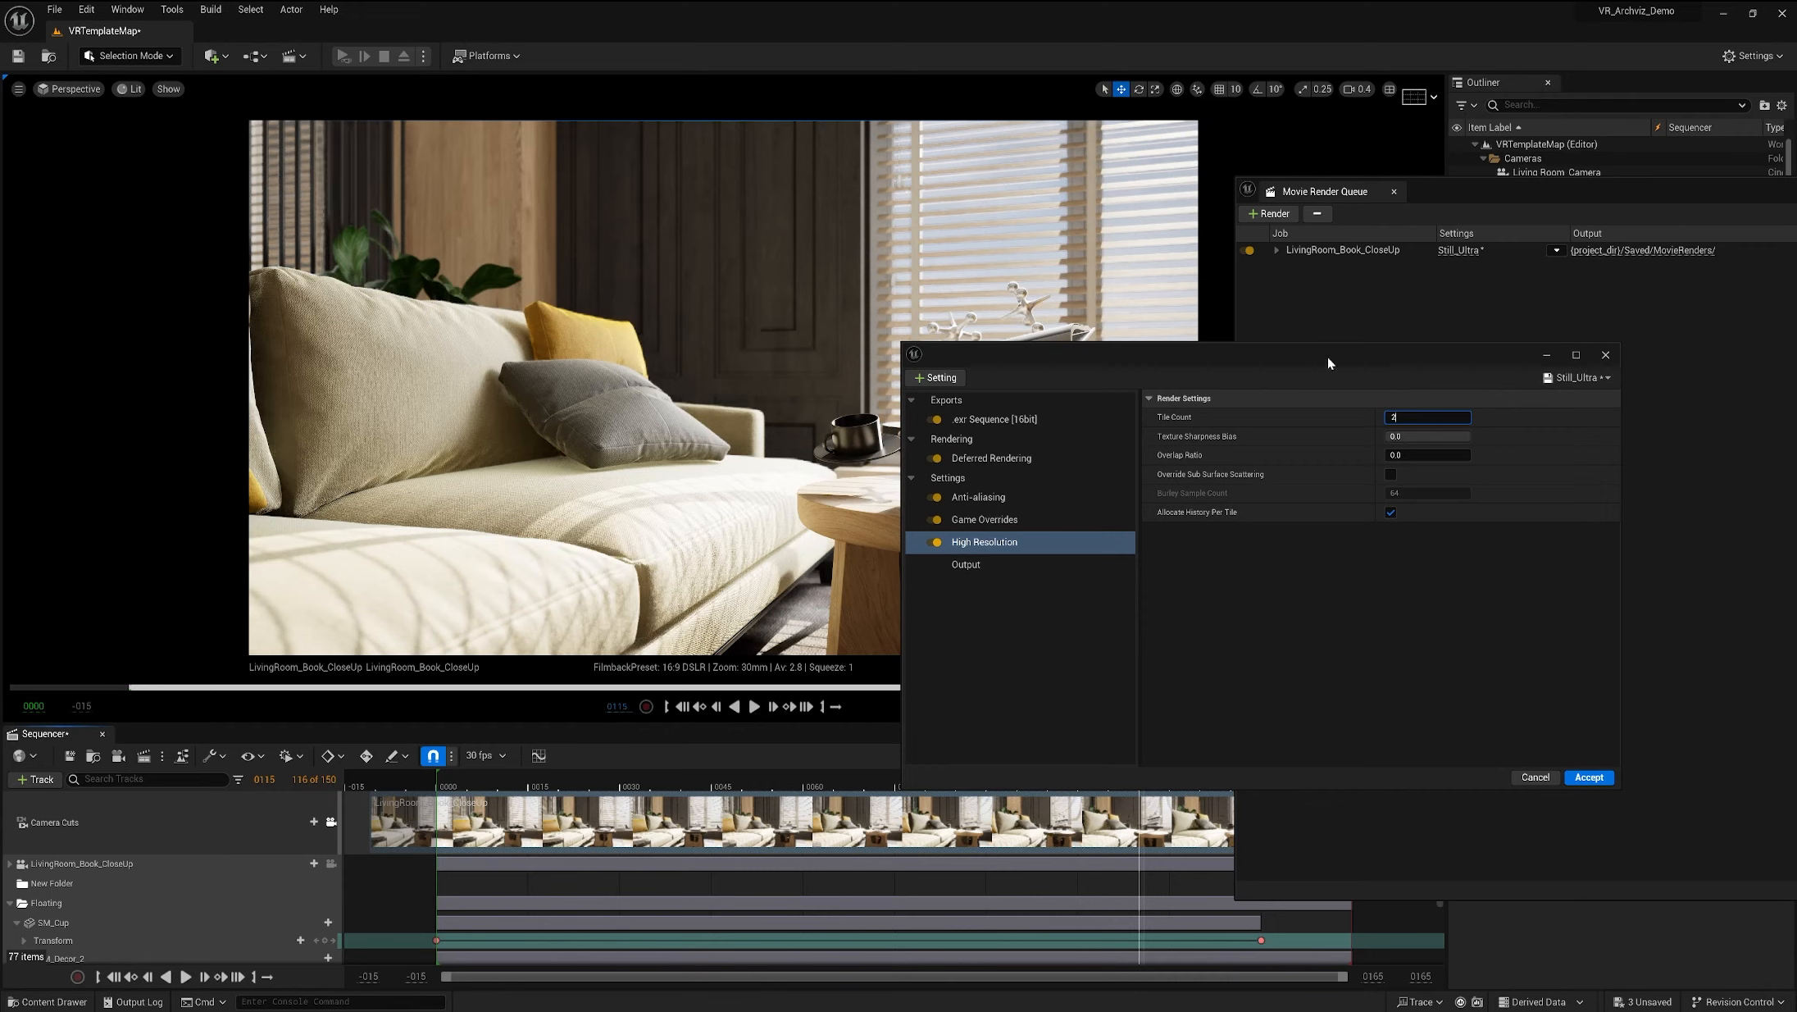
{"action": "left_click_drag", "start_coordinate": [1329, 359], "coordinate": [1347, 332]}
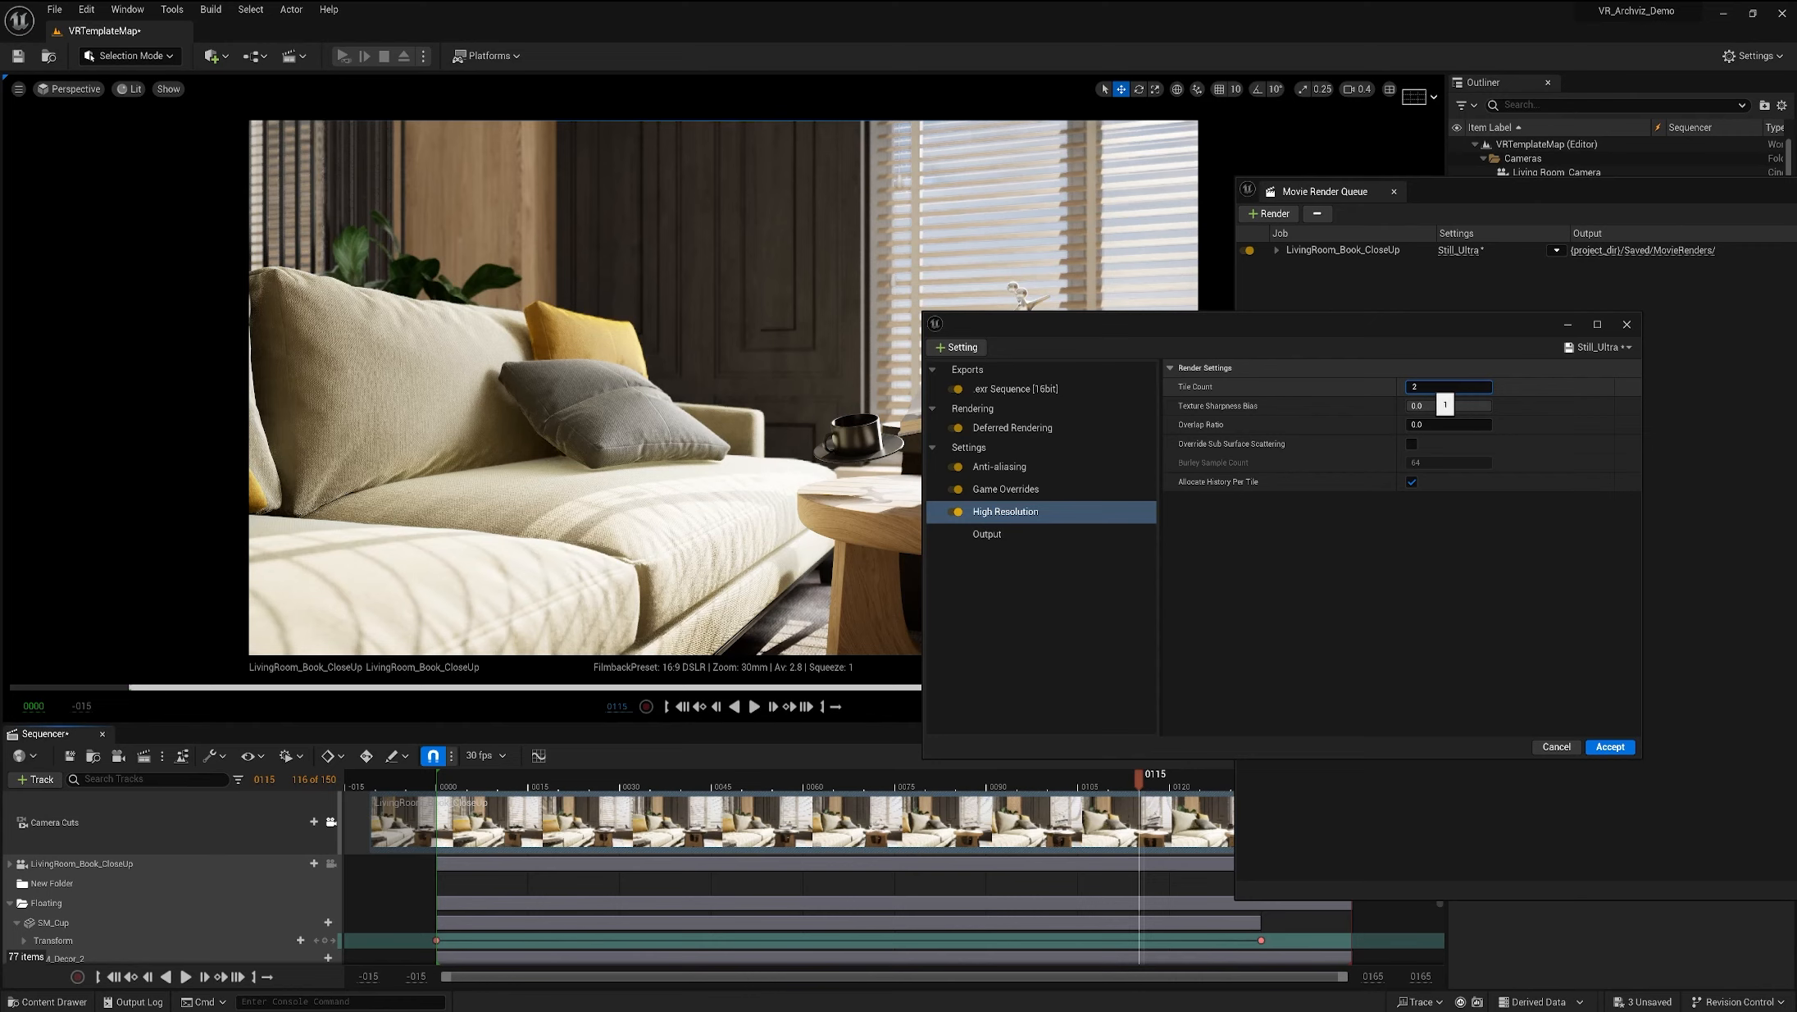
{"action": "key", "text": "BackSpace"}
{"action": "type", "text": "2"}
{"action": "key", "text": "Return"}
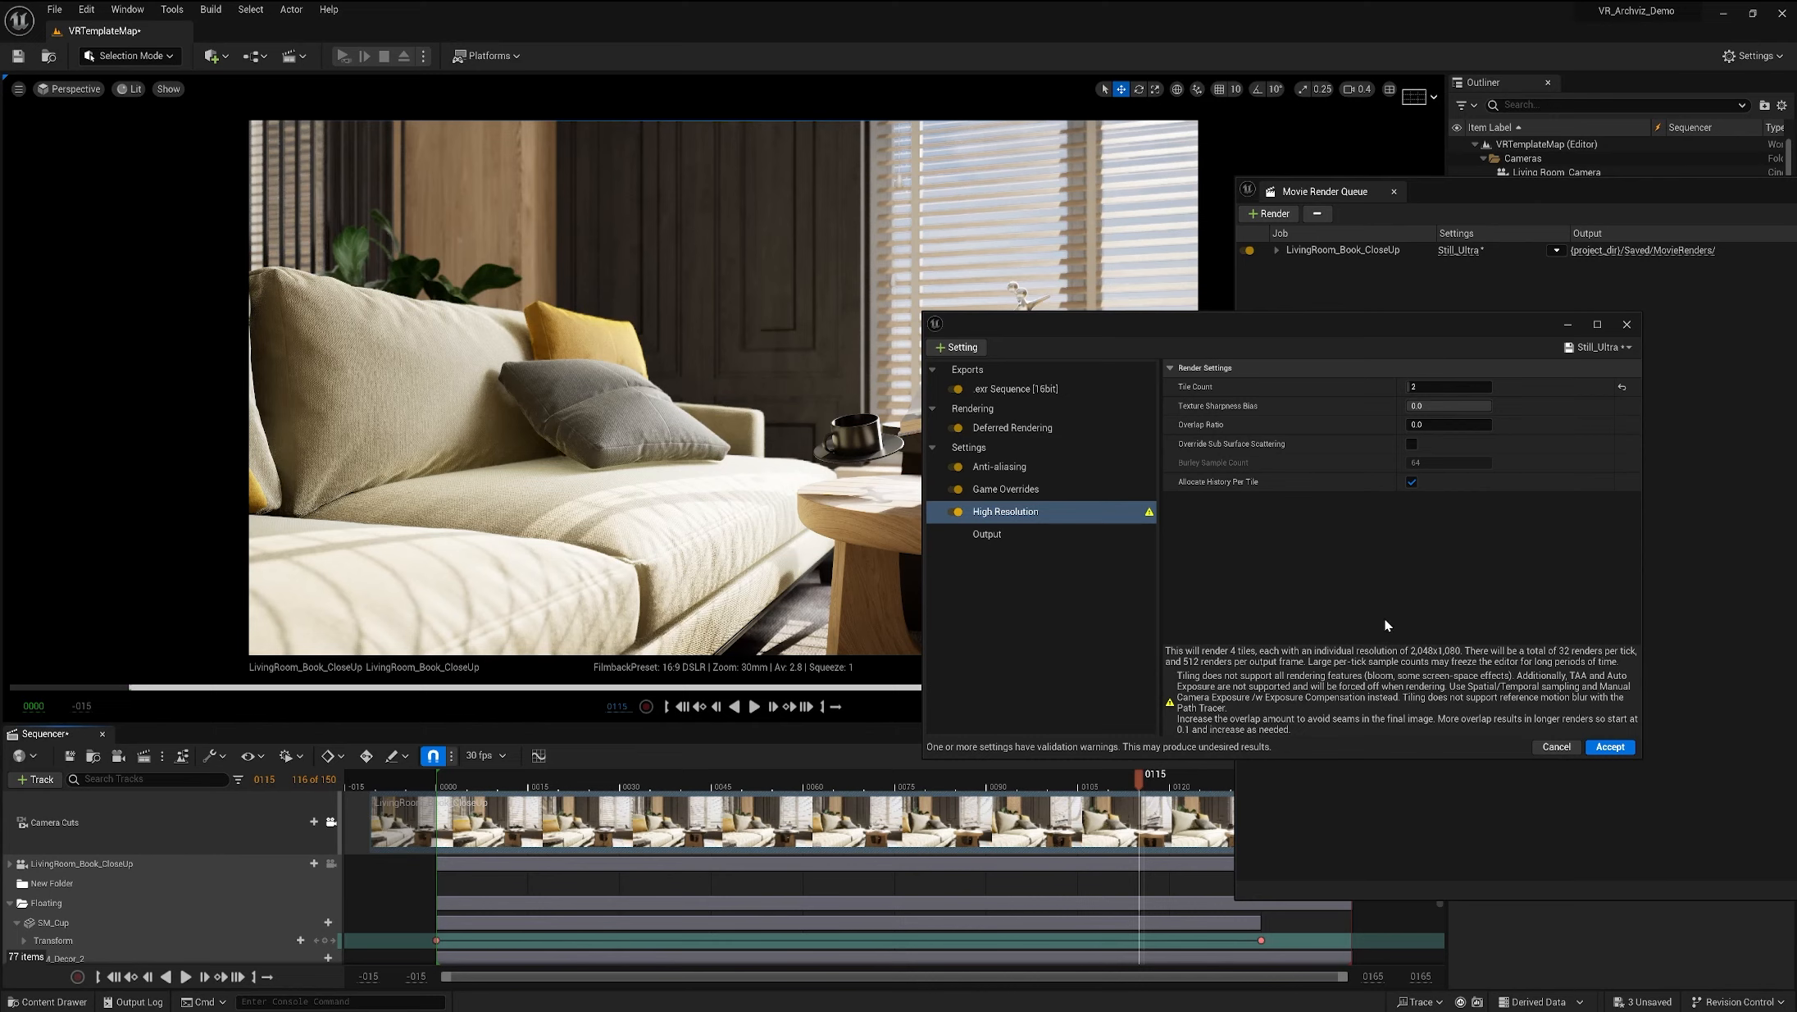
Step: Set the High Resolution tile count back to 1 and reposition the settings window
{"action": "left_click", "coordinate": [1447, 386]}
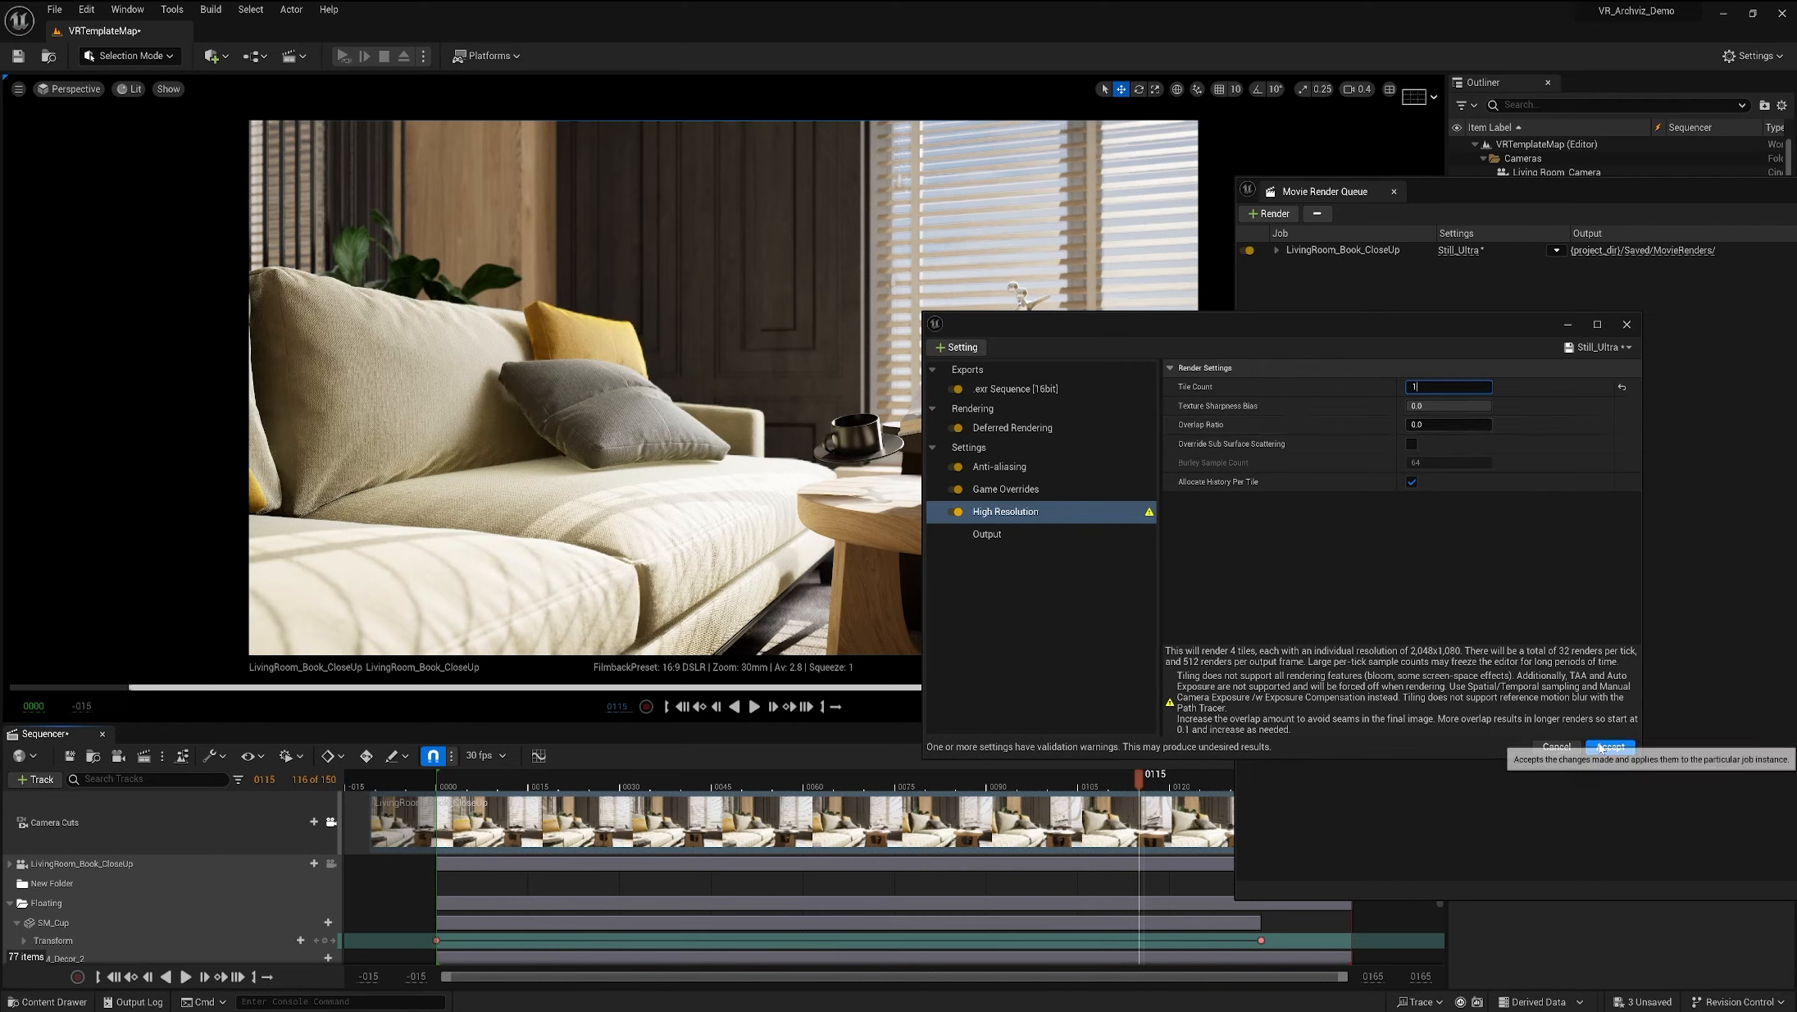
{"action": "left_click", "coordinate": [1470, 593]}
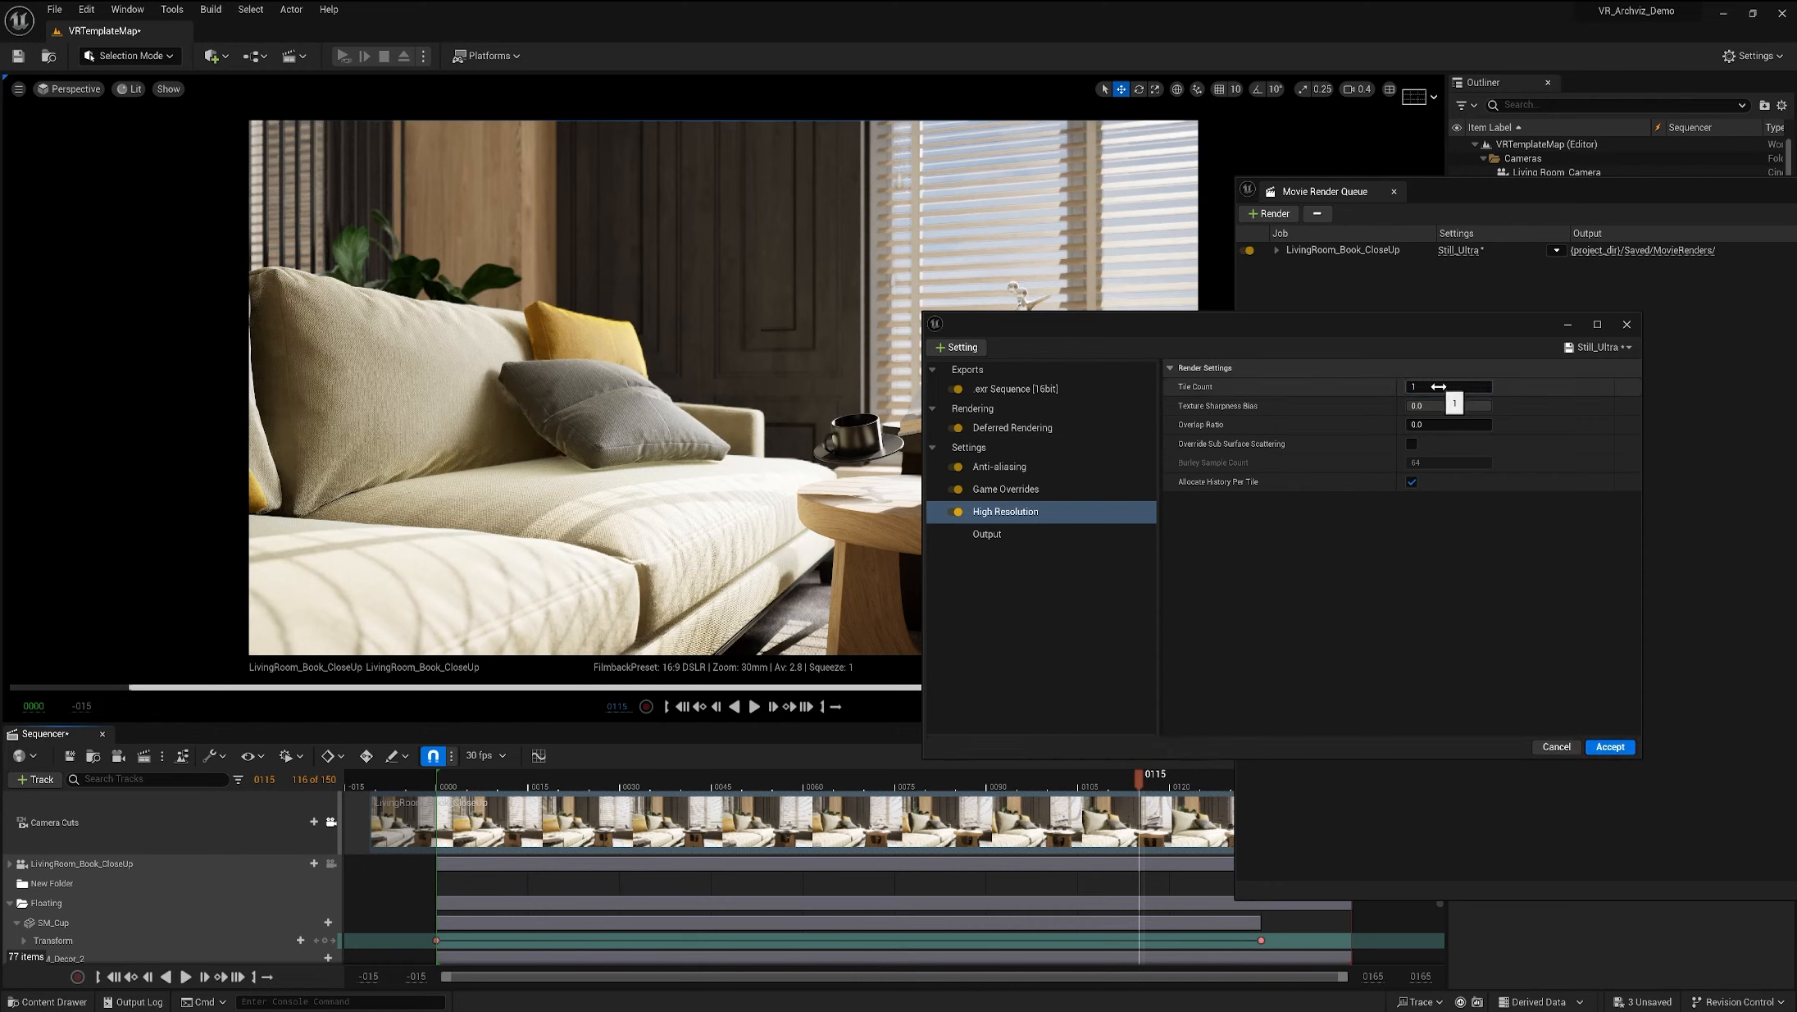
{"action": "left_click", "coordinate": [1439, 387]}
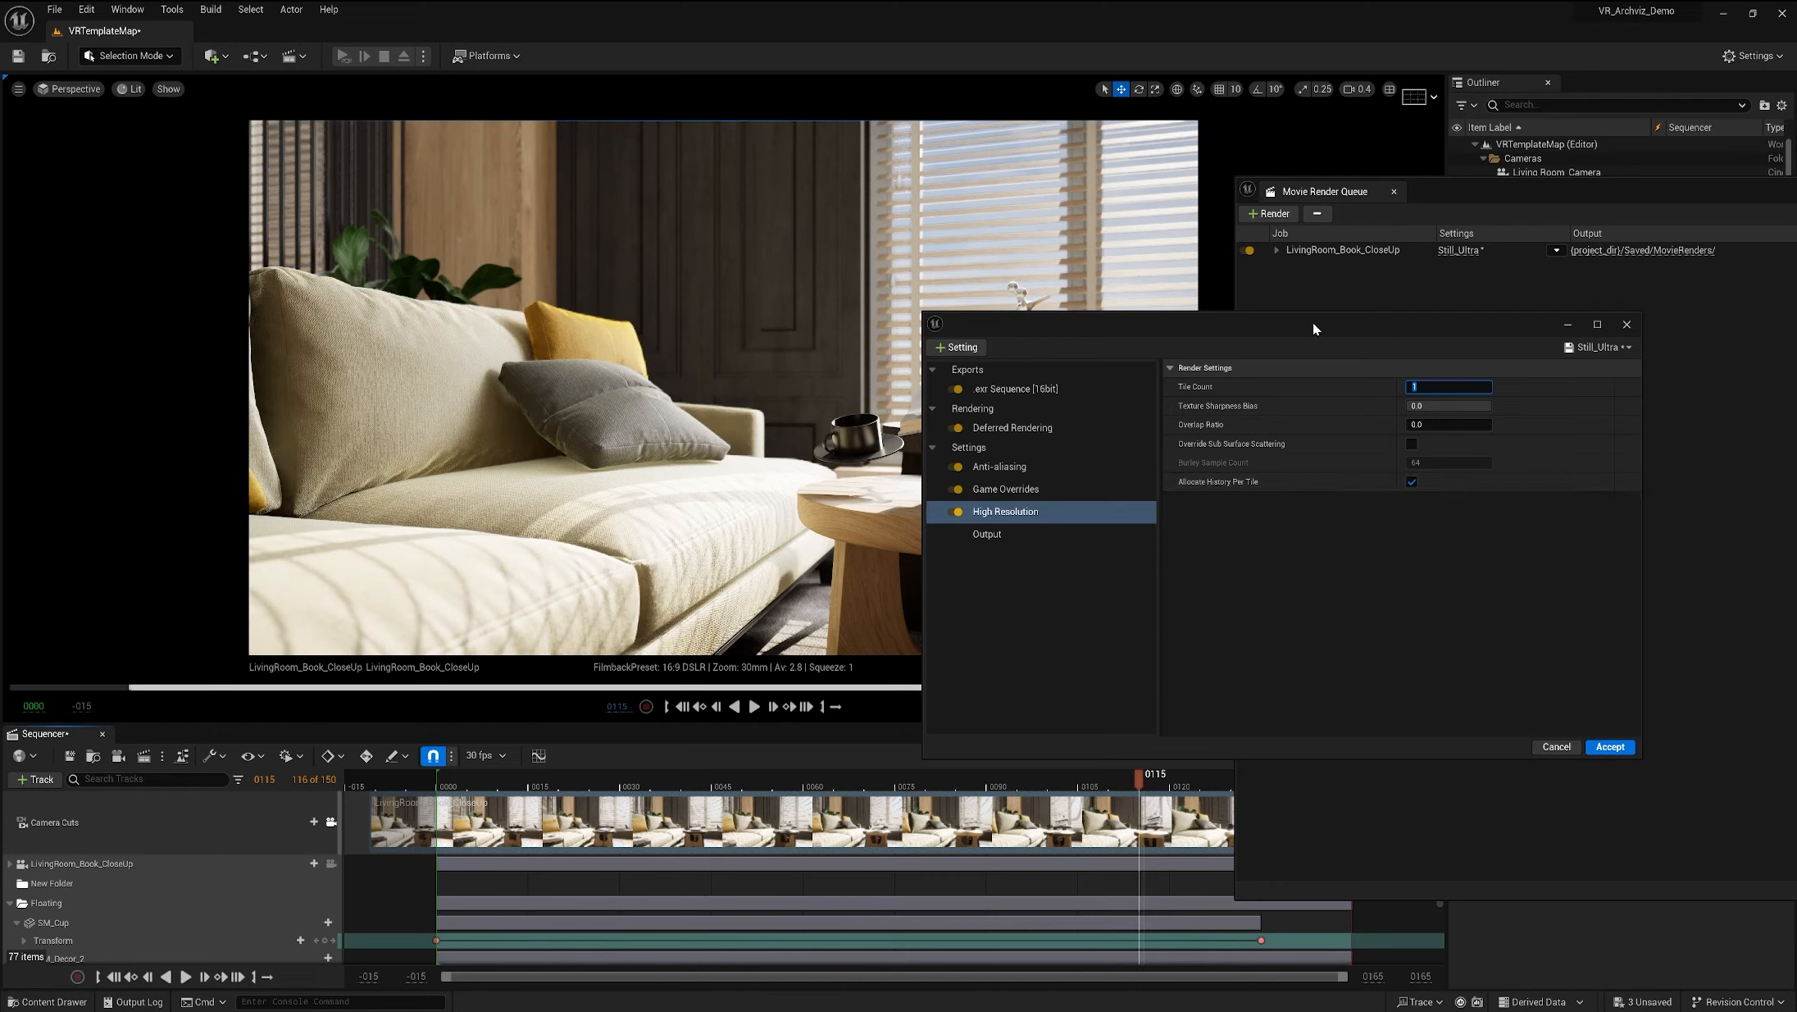
{"action": "mouse_move", "coordinate": [1313, 323]}
{"action": "left_mouse_down"}
{"action": "mouse_move", "coordinate": [1326, 327]}
{"action": "mouse_move", "coordinate": [1318, 305]}
{"action": "left_mouse_up"}
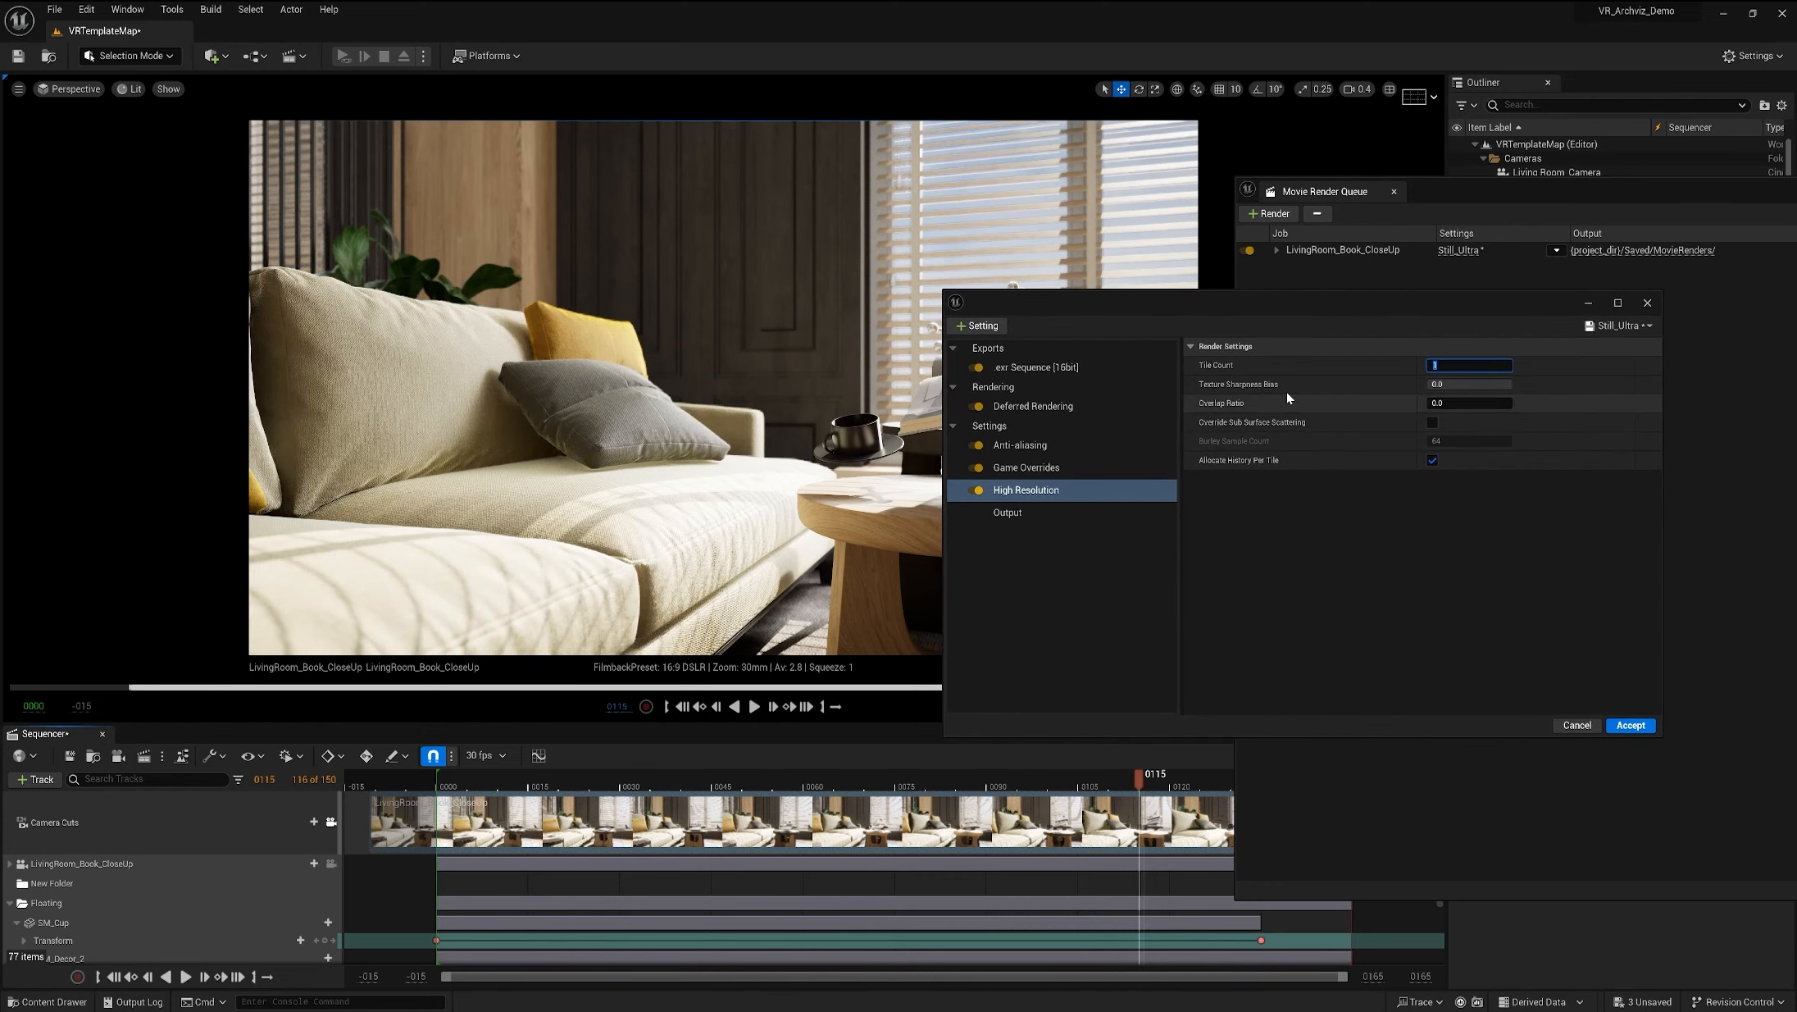
{"action": "left_click_drag", "start_coordinate": [1292, 309], "coordinate": [1336, 372]}
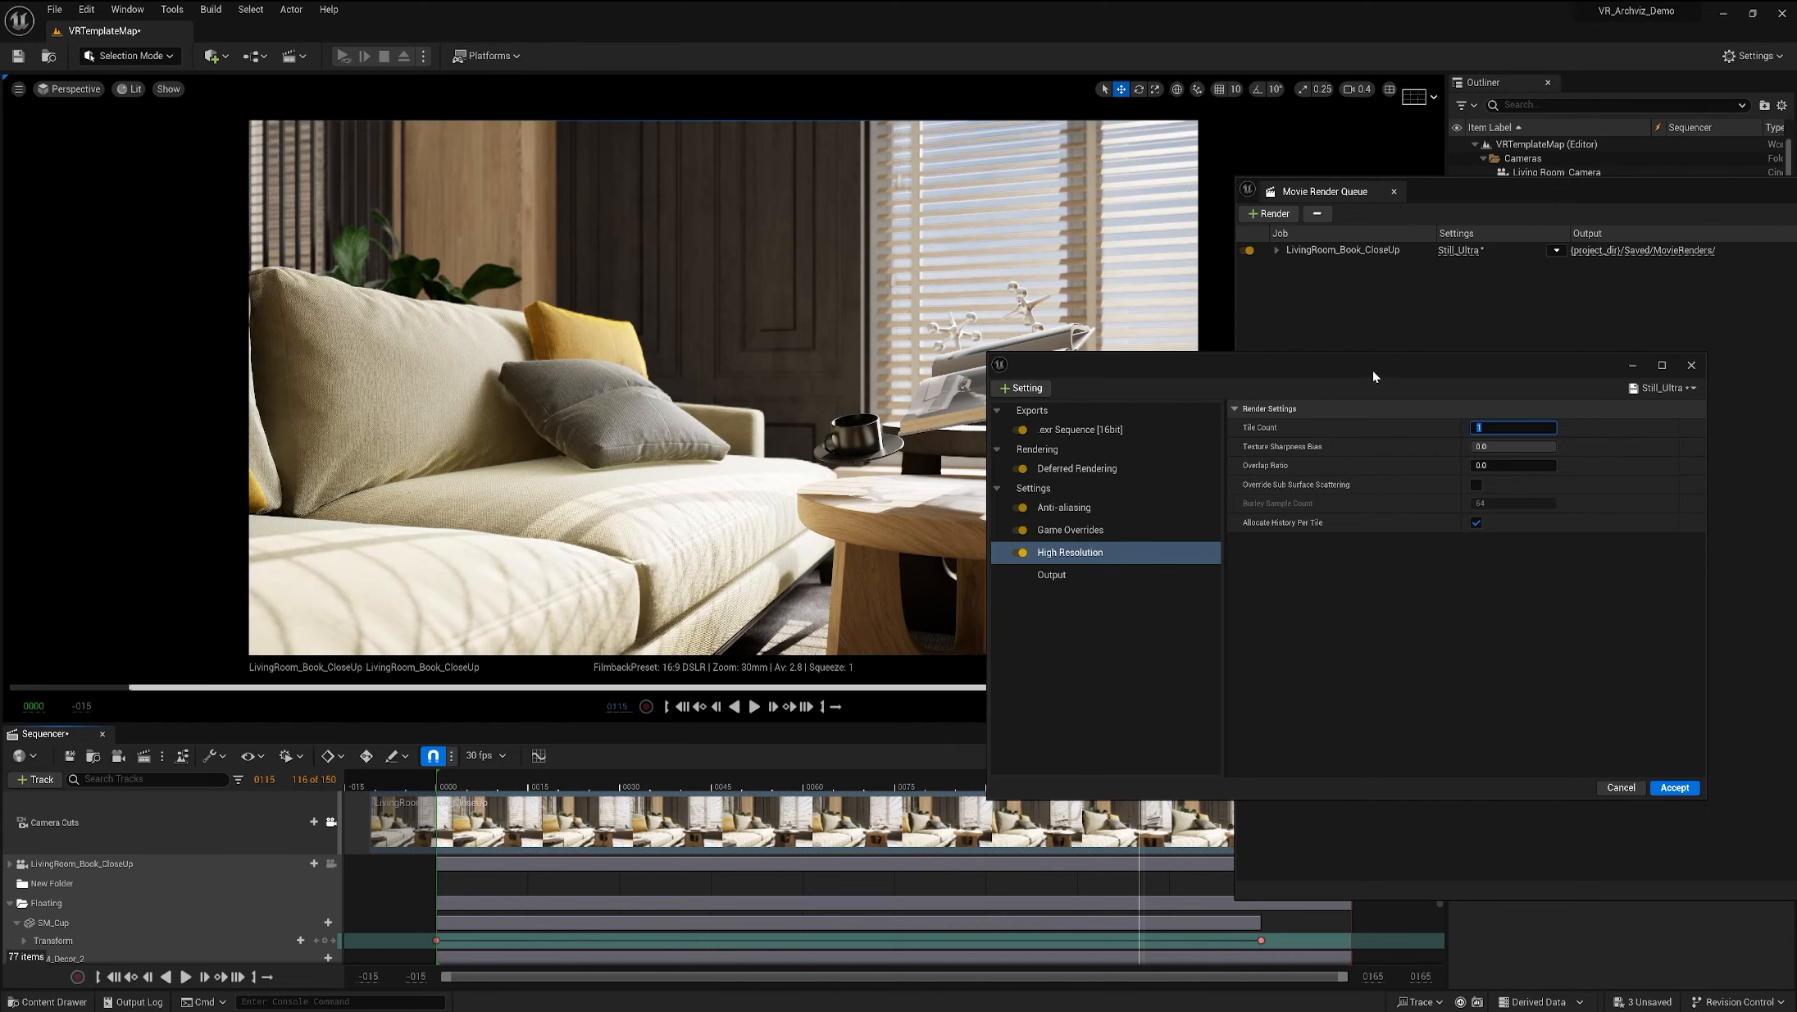
{"action": "left_click_drag", "start_coordinate": [1373, 367], "coordinate": [1339, 343]}
{"action": "left_click", "coordinate": [1403, 557]}
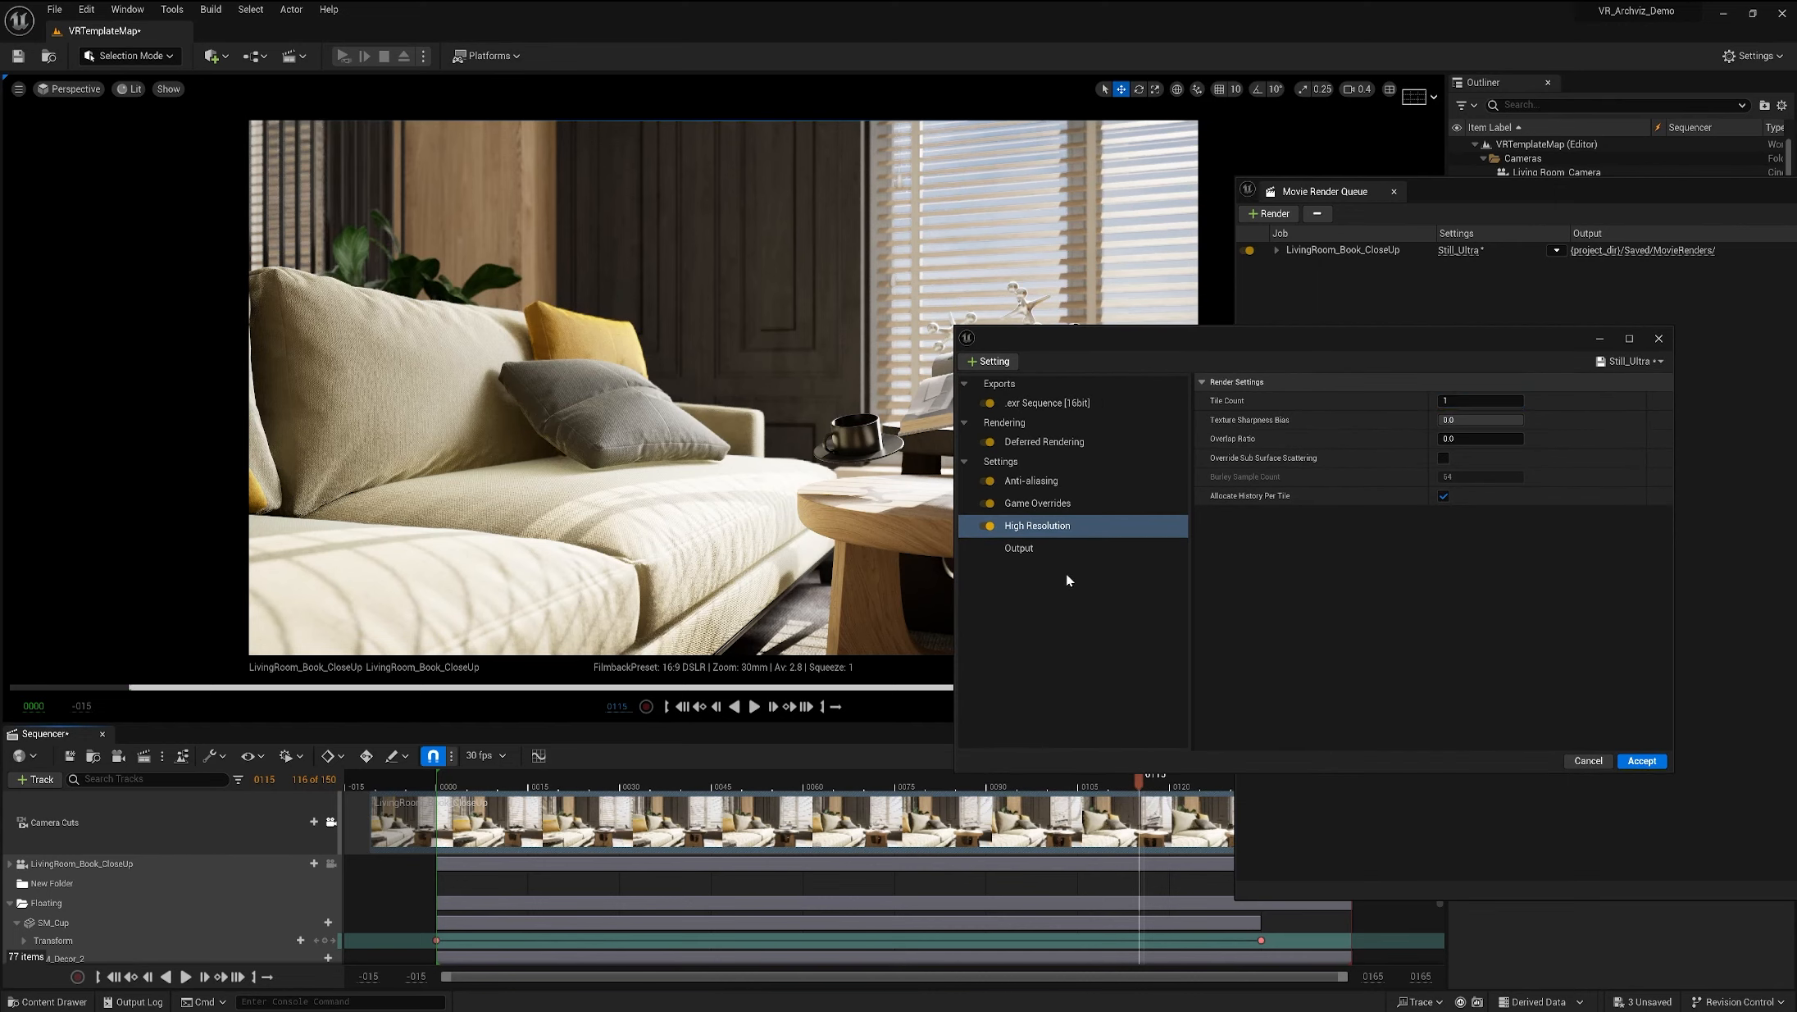
Step: Go to the Output settings, enlarge the settings window and set the output resolution's width to 3840
{"action": "left_click", "coordinate": [1021, 548]}
{"action": "left_click_drag", "start_coordinate": [1339, 343], "coordinate": [1254, 250]}
{"action": "left_click_drag", "start_coordinate": [1588, 680], "coordinate": [1687, 939]}
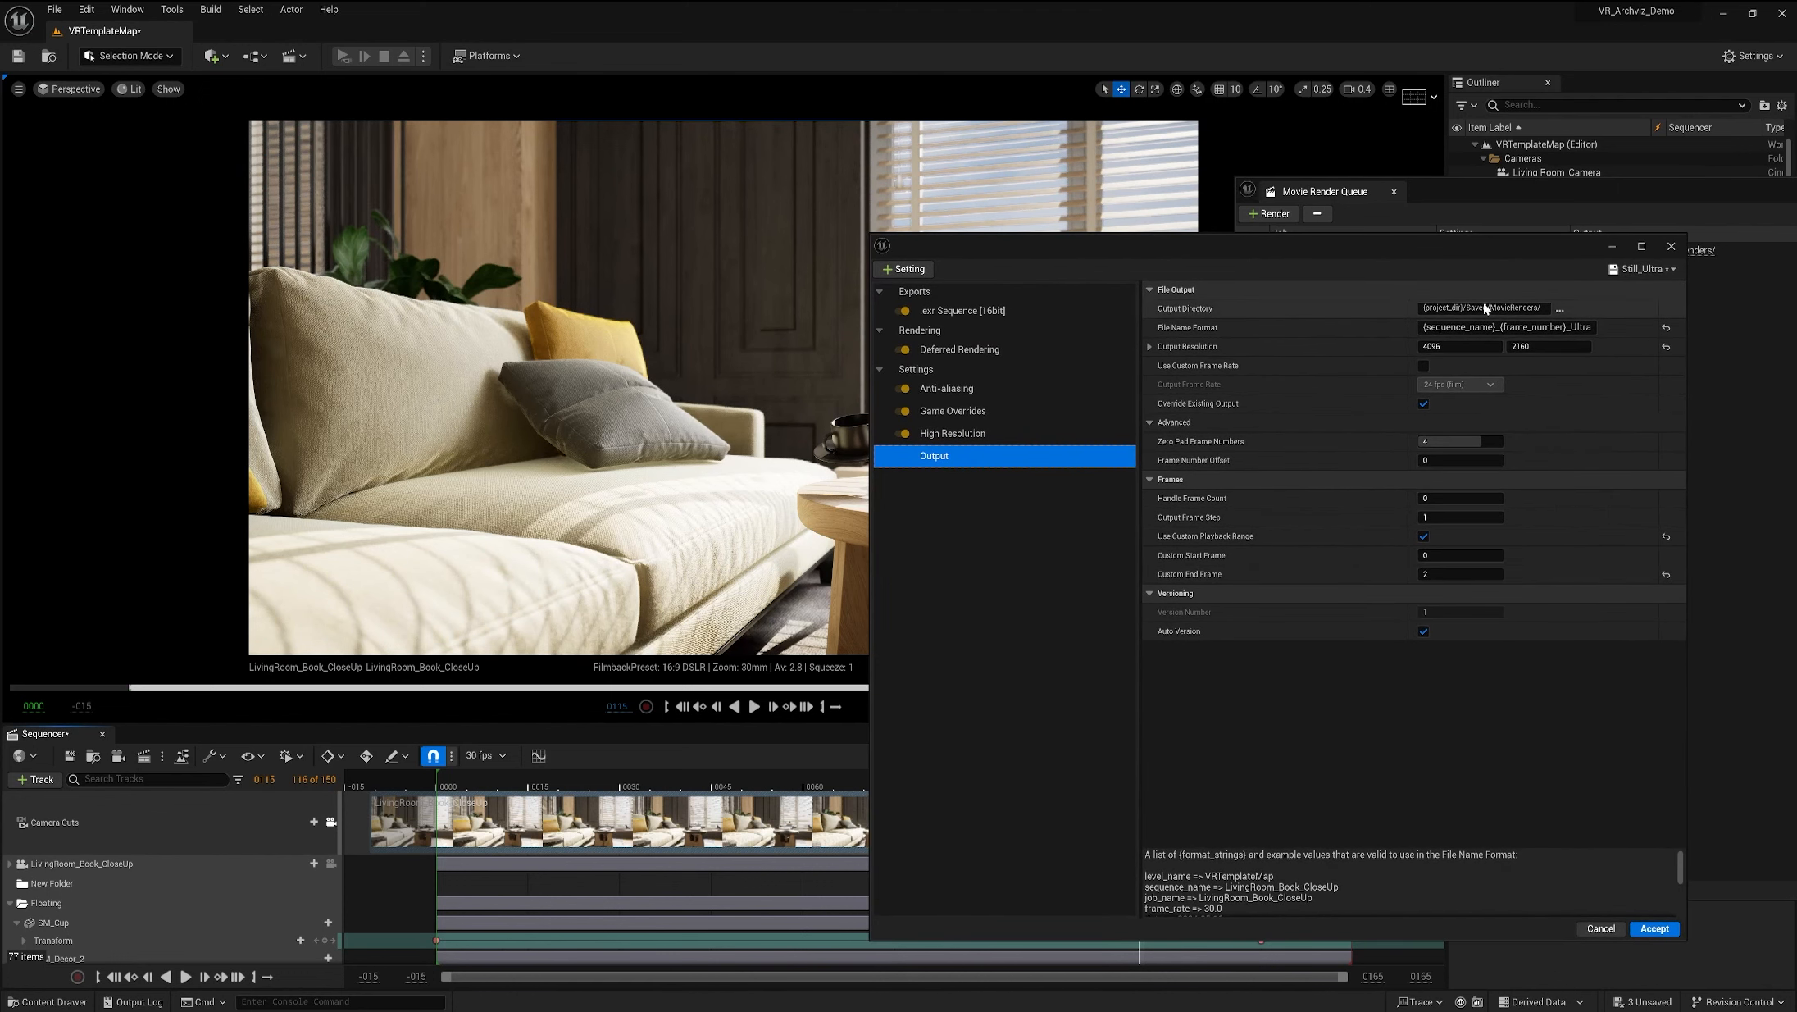
{"action": "left_click_drag", "start_coordinate": [1440, 243], "coordinate": [1349, 234]}
{"action": "left_click", "coordinate": [1352, 338]}
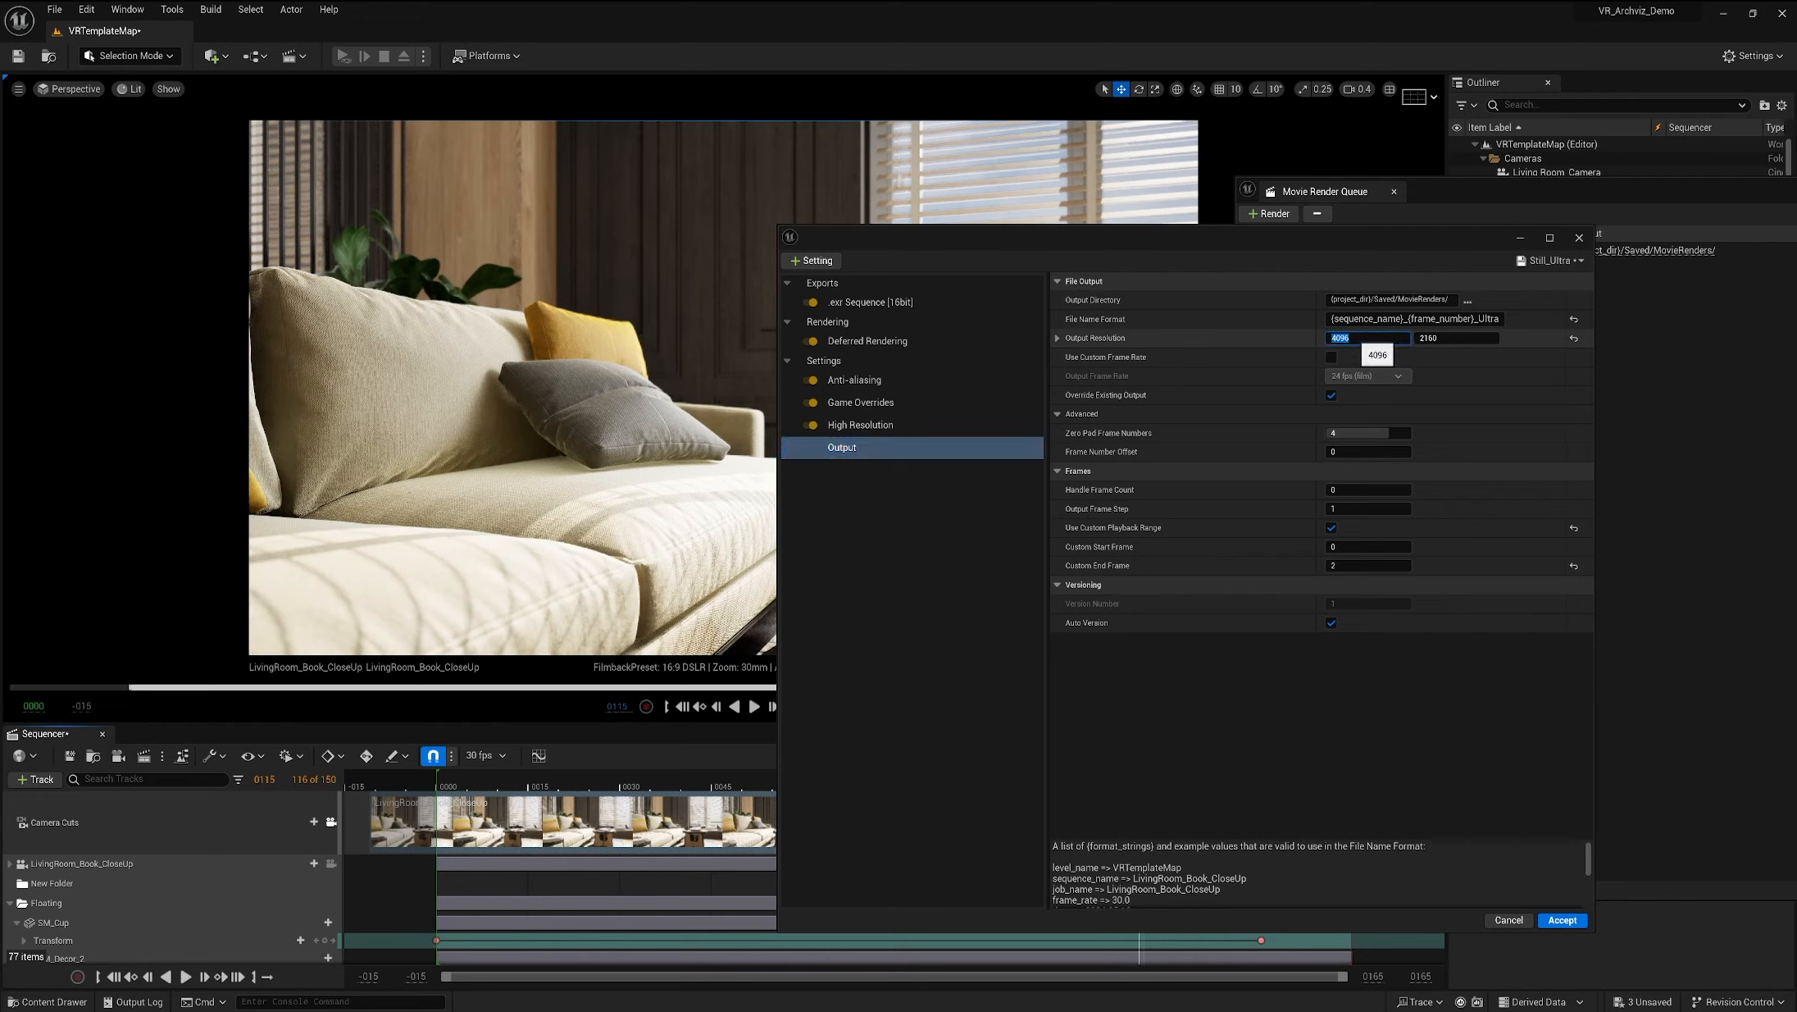
{"action": "type", "text": "30"}
{"action": "key", "text": "BackSpace"}
{"action": "type", "text": "840"}
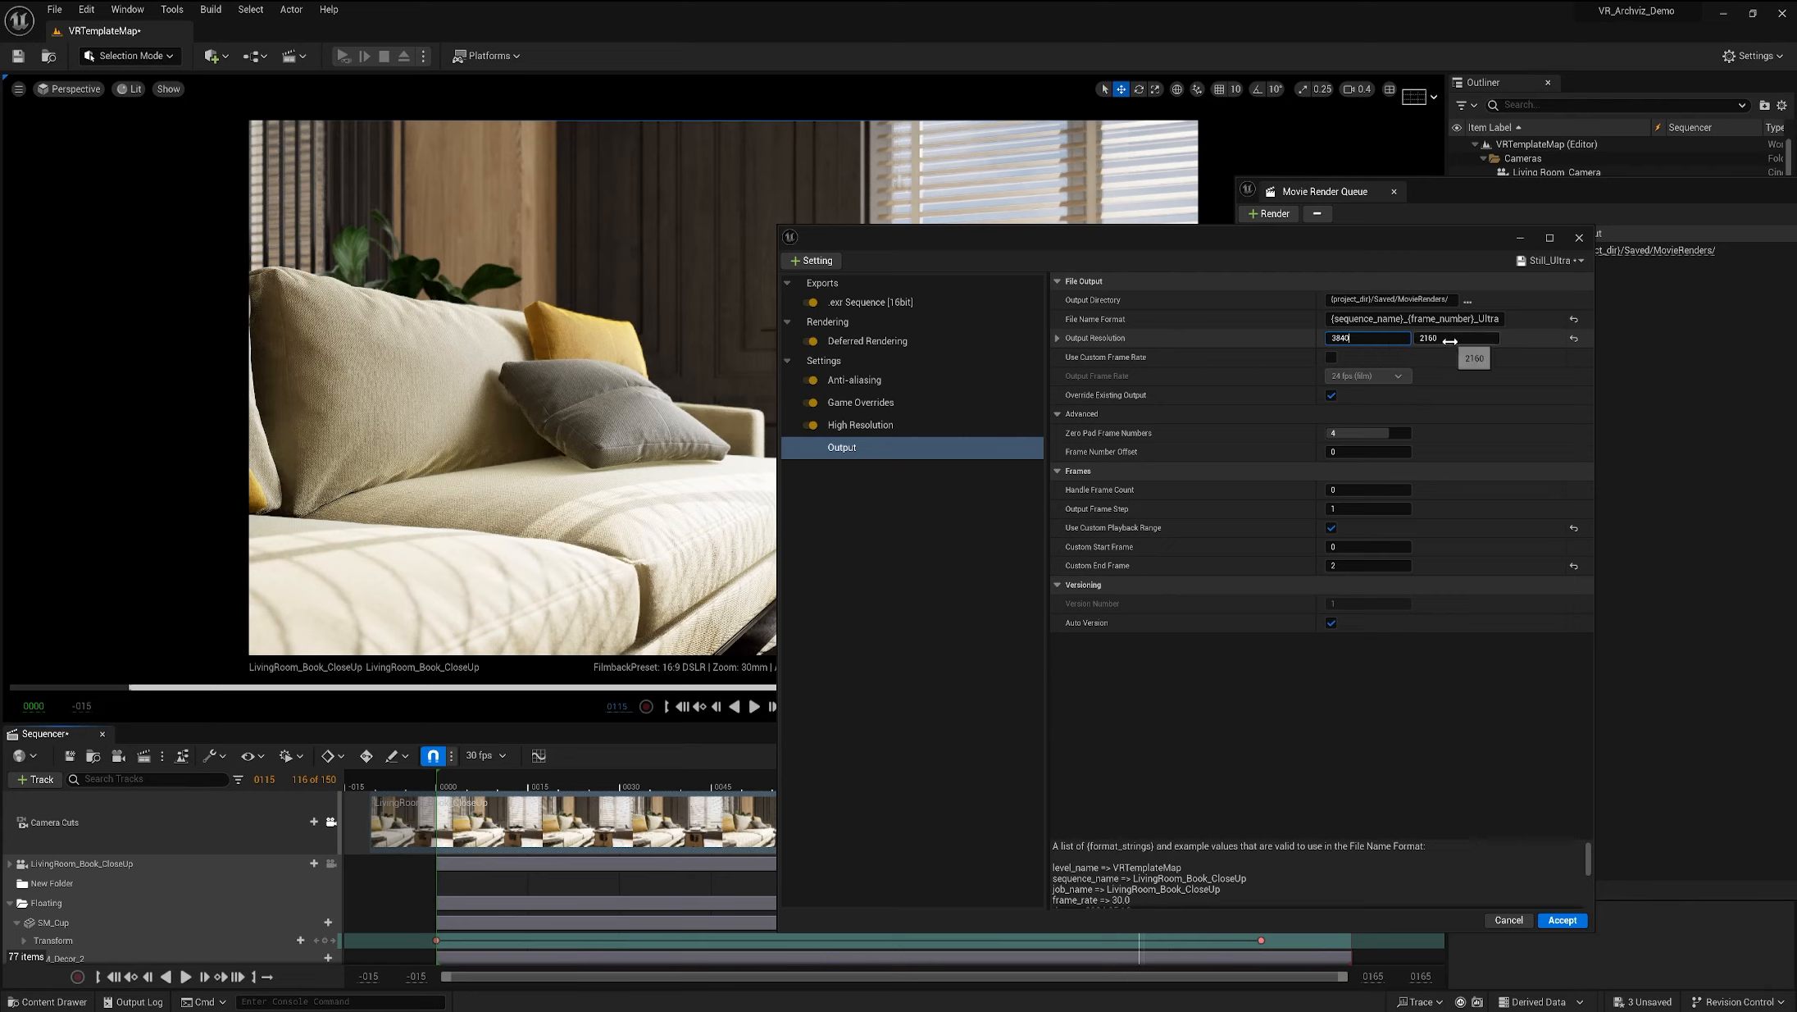
{"action": "left_click", "coordinate": [1379, 719]}
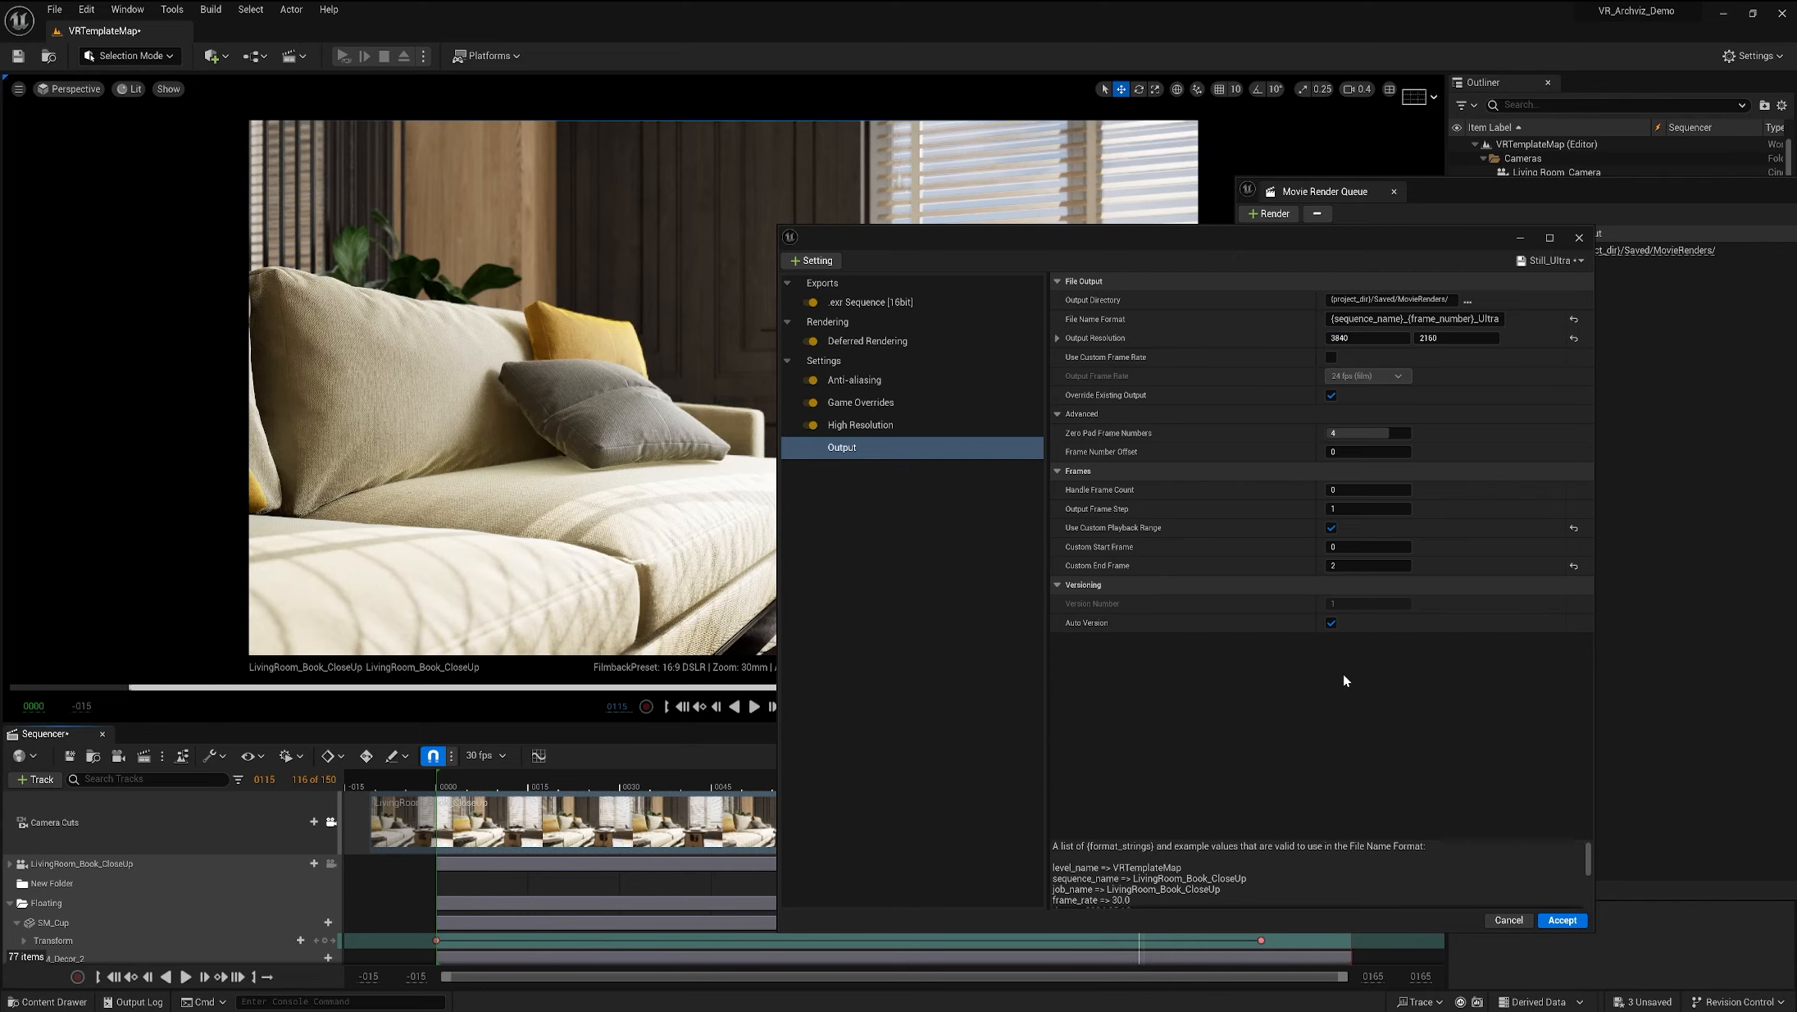
Step: Move both render windows off the editor and play the sequence from near its start to about frame 101
{"action": "left_click_drag", "start_coordinate": [1312, 233], "coordinate": [1250, 207]}
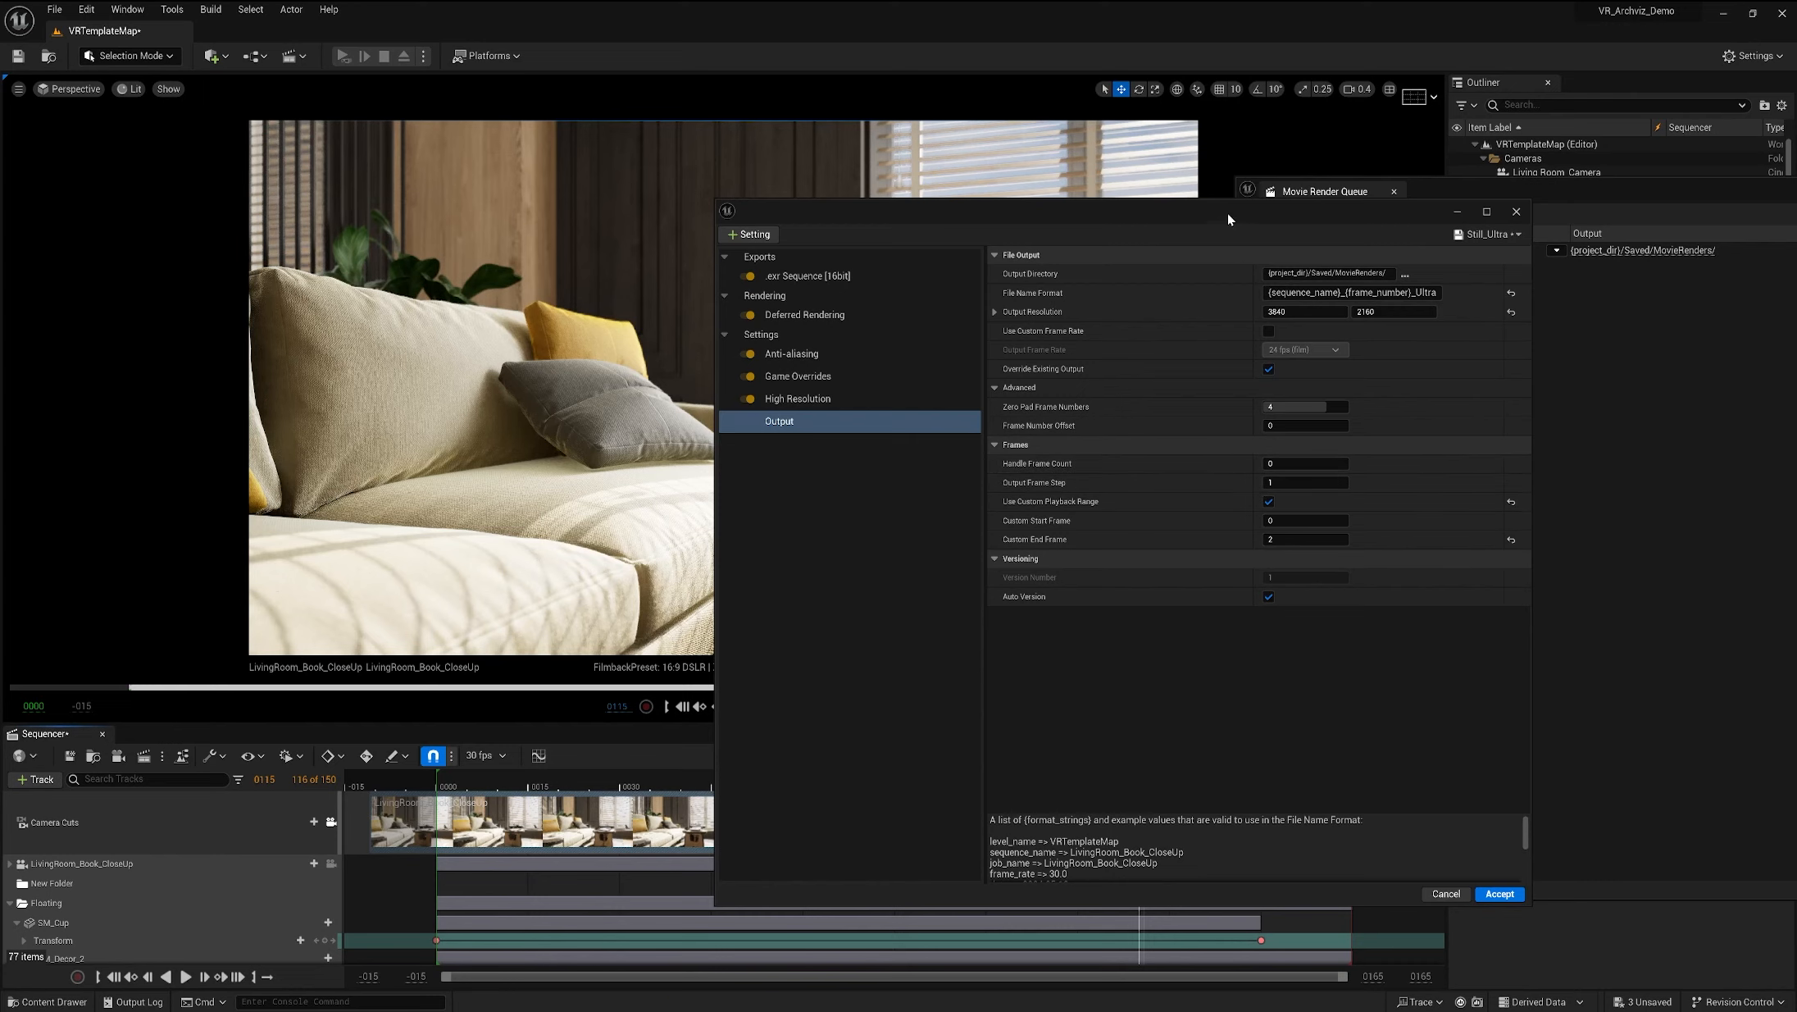
{"action": "left_click_drag", "start_coordinate": [1228, 212], "coordinate": [1791, 213]}
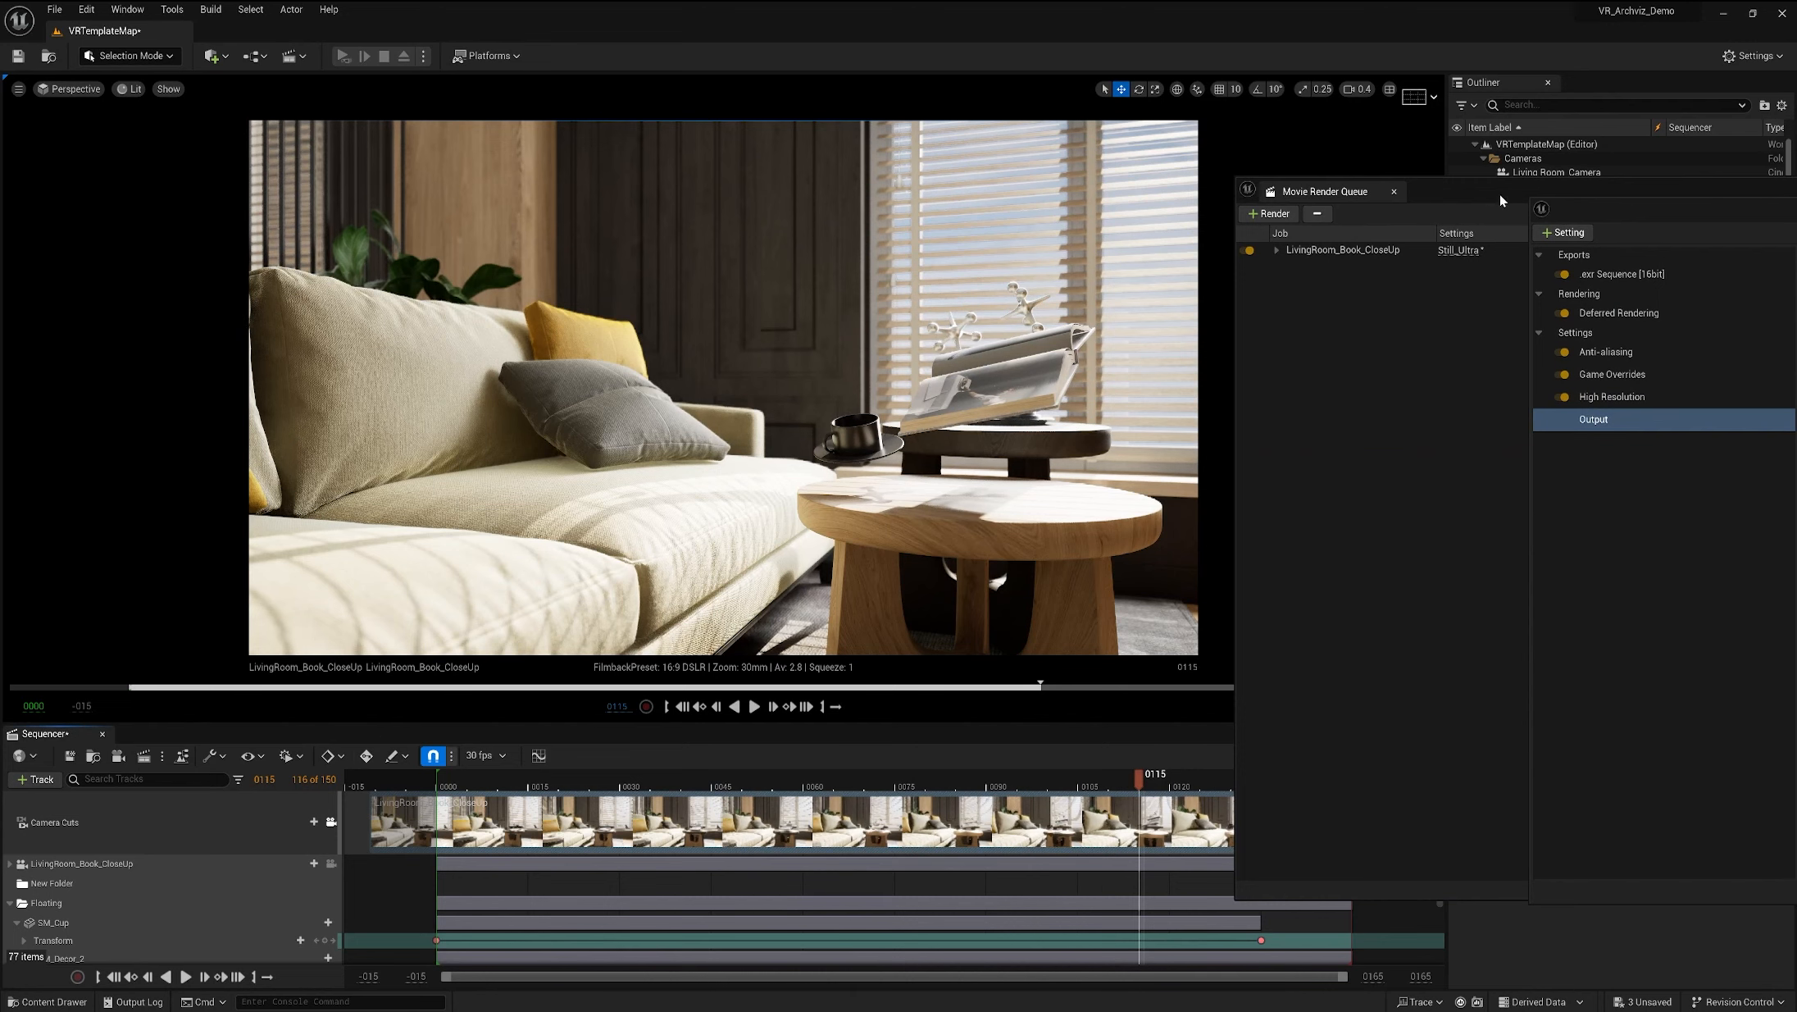
{"action": "left_click_drag", "start_coordinate": [1498, 188], "coordinate": [2, 344]}
{"action": "left_click_drag", "start_coordinate": [1562, 206], "coordinate": [1, 328]}
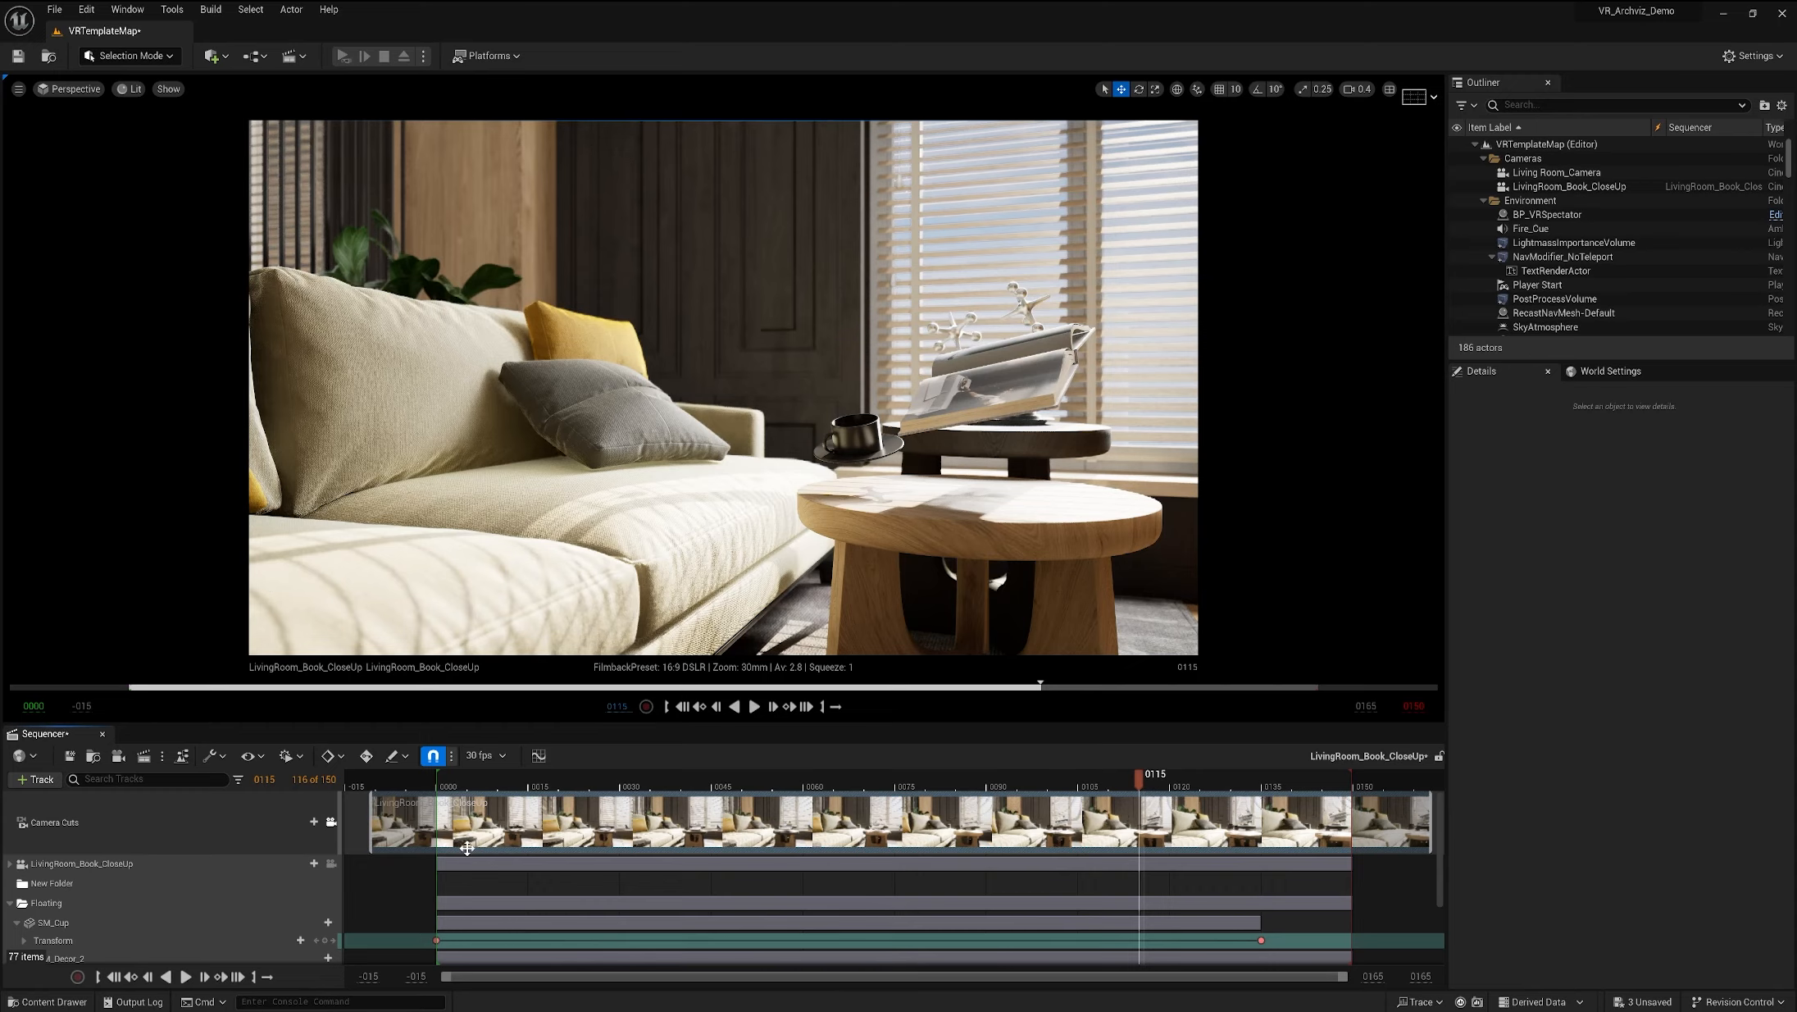
{"action": "left_click_drag", "start_coordinate": [1136, 785], "coordinate": [461, 861]}
{"action": "key", "text": "space"}
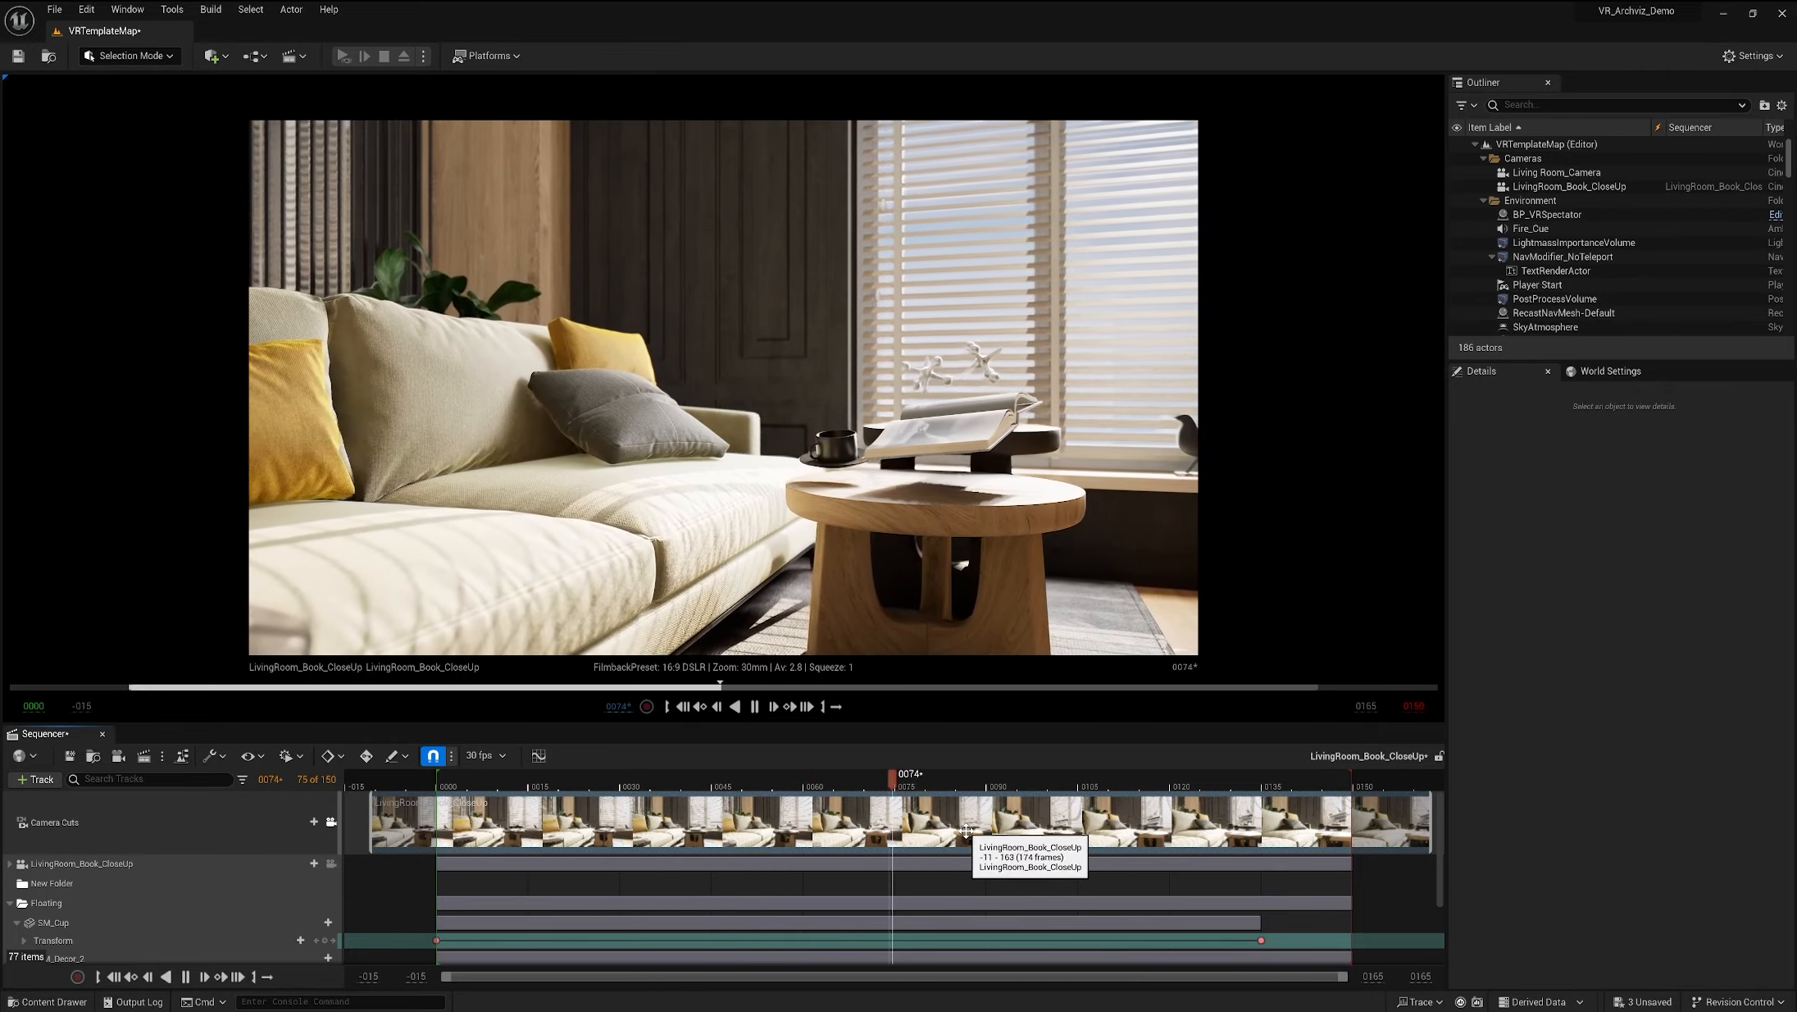
{"action": "key", "text": "space"}
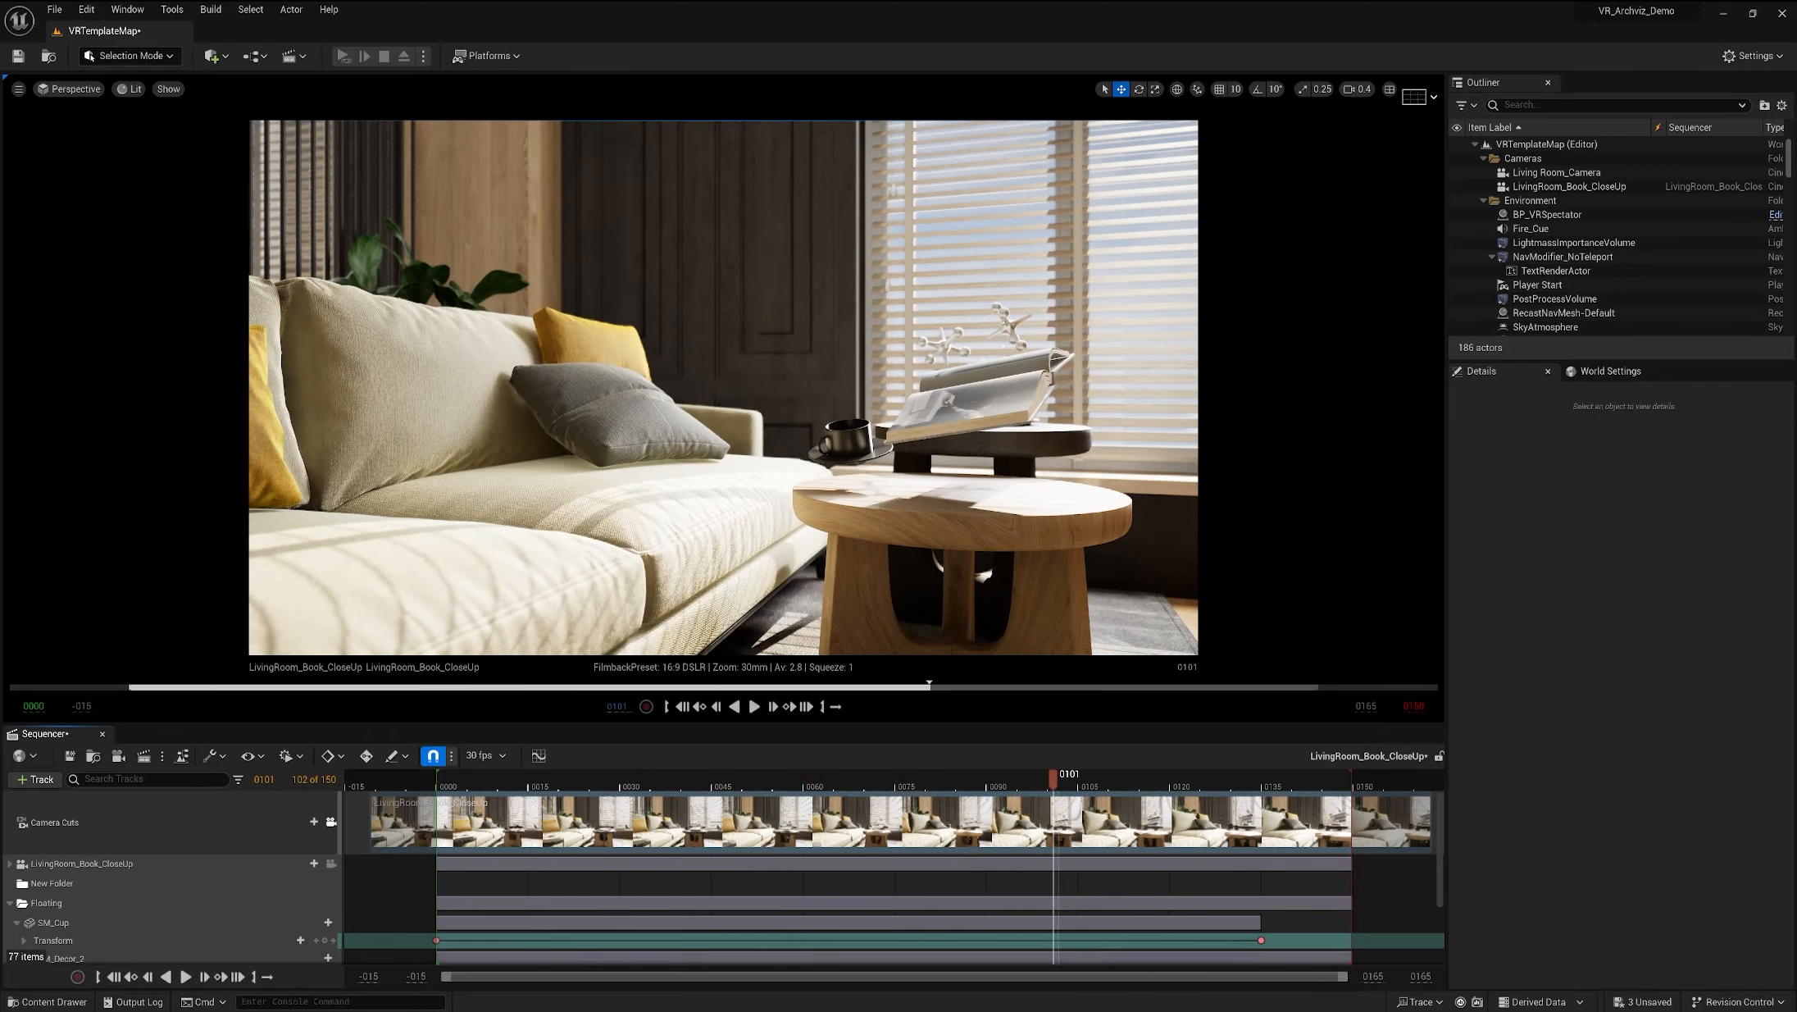
Step: Bring the Output settings back and toggle Use Custom Playback Range off and on, leaving it enabled
{"action": "left_click_drag", "start_coordinate": [1124, 287], "coordinate": [1039, 233]}
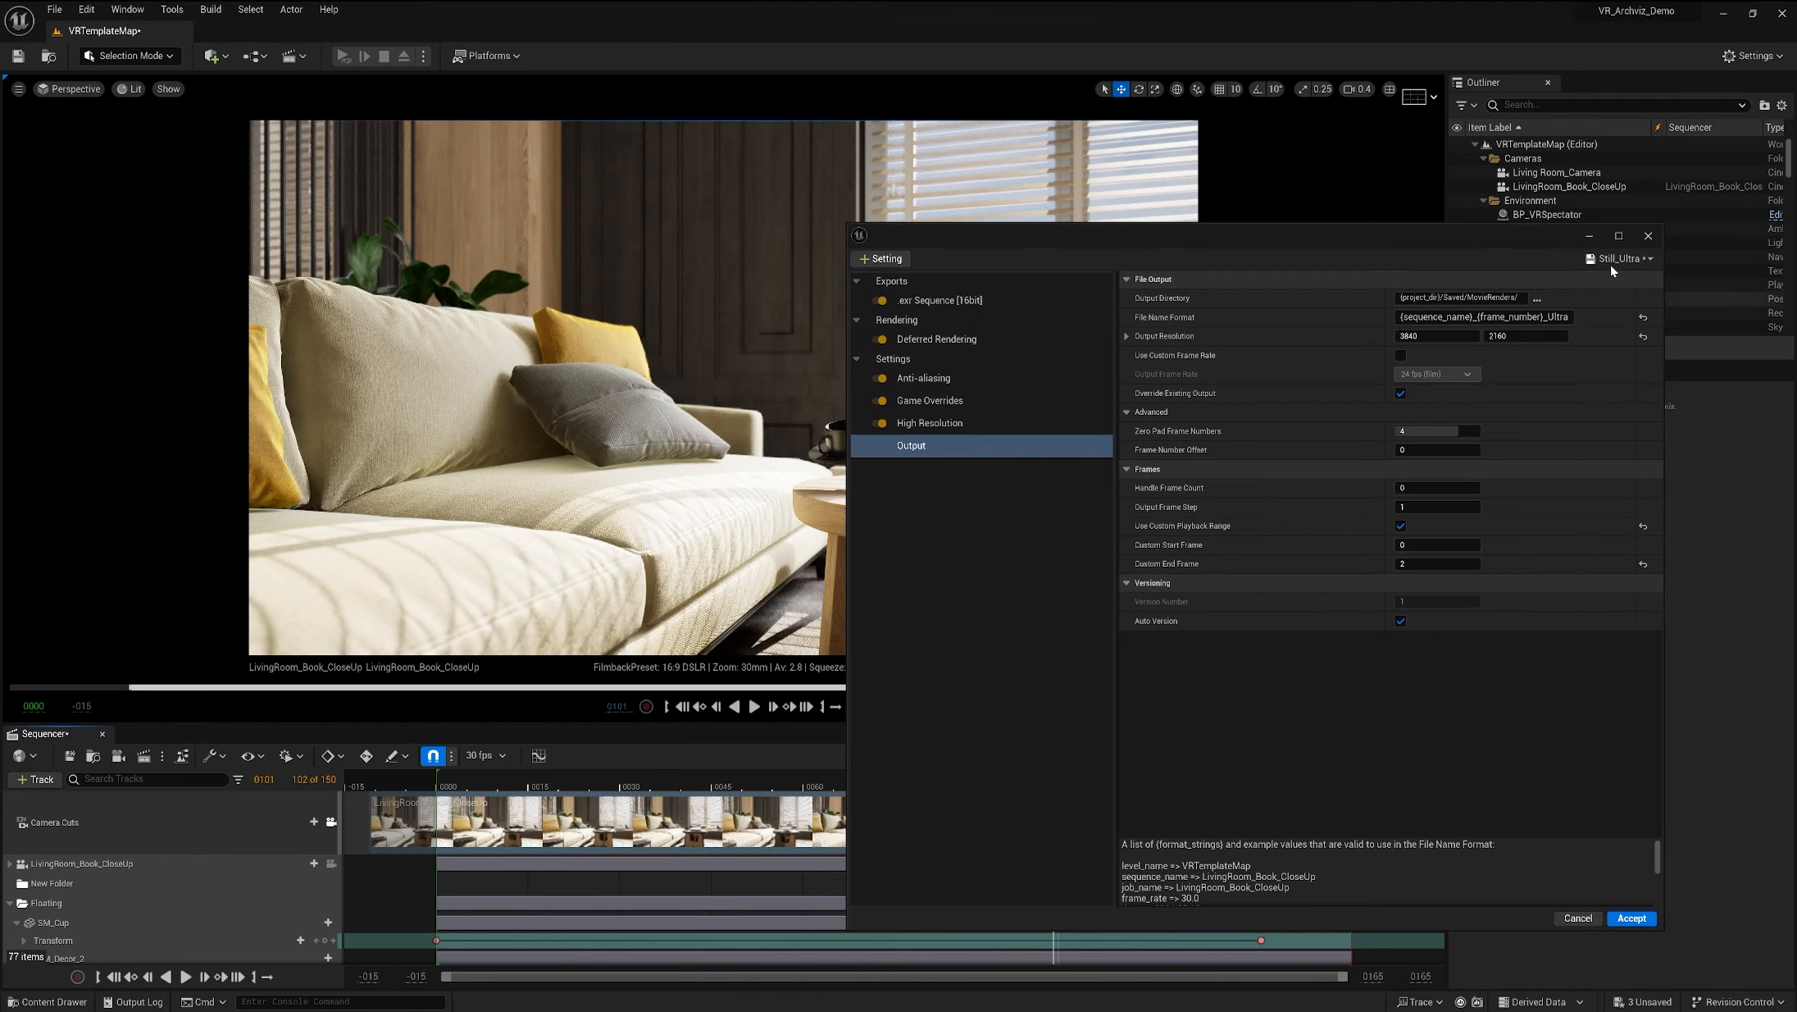
{"action": "left_click", "coordinate": [1401, 525]}
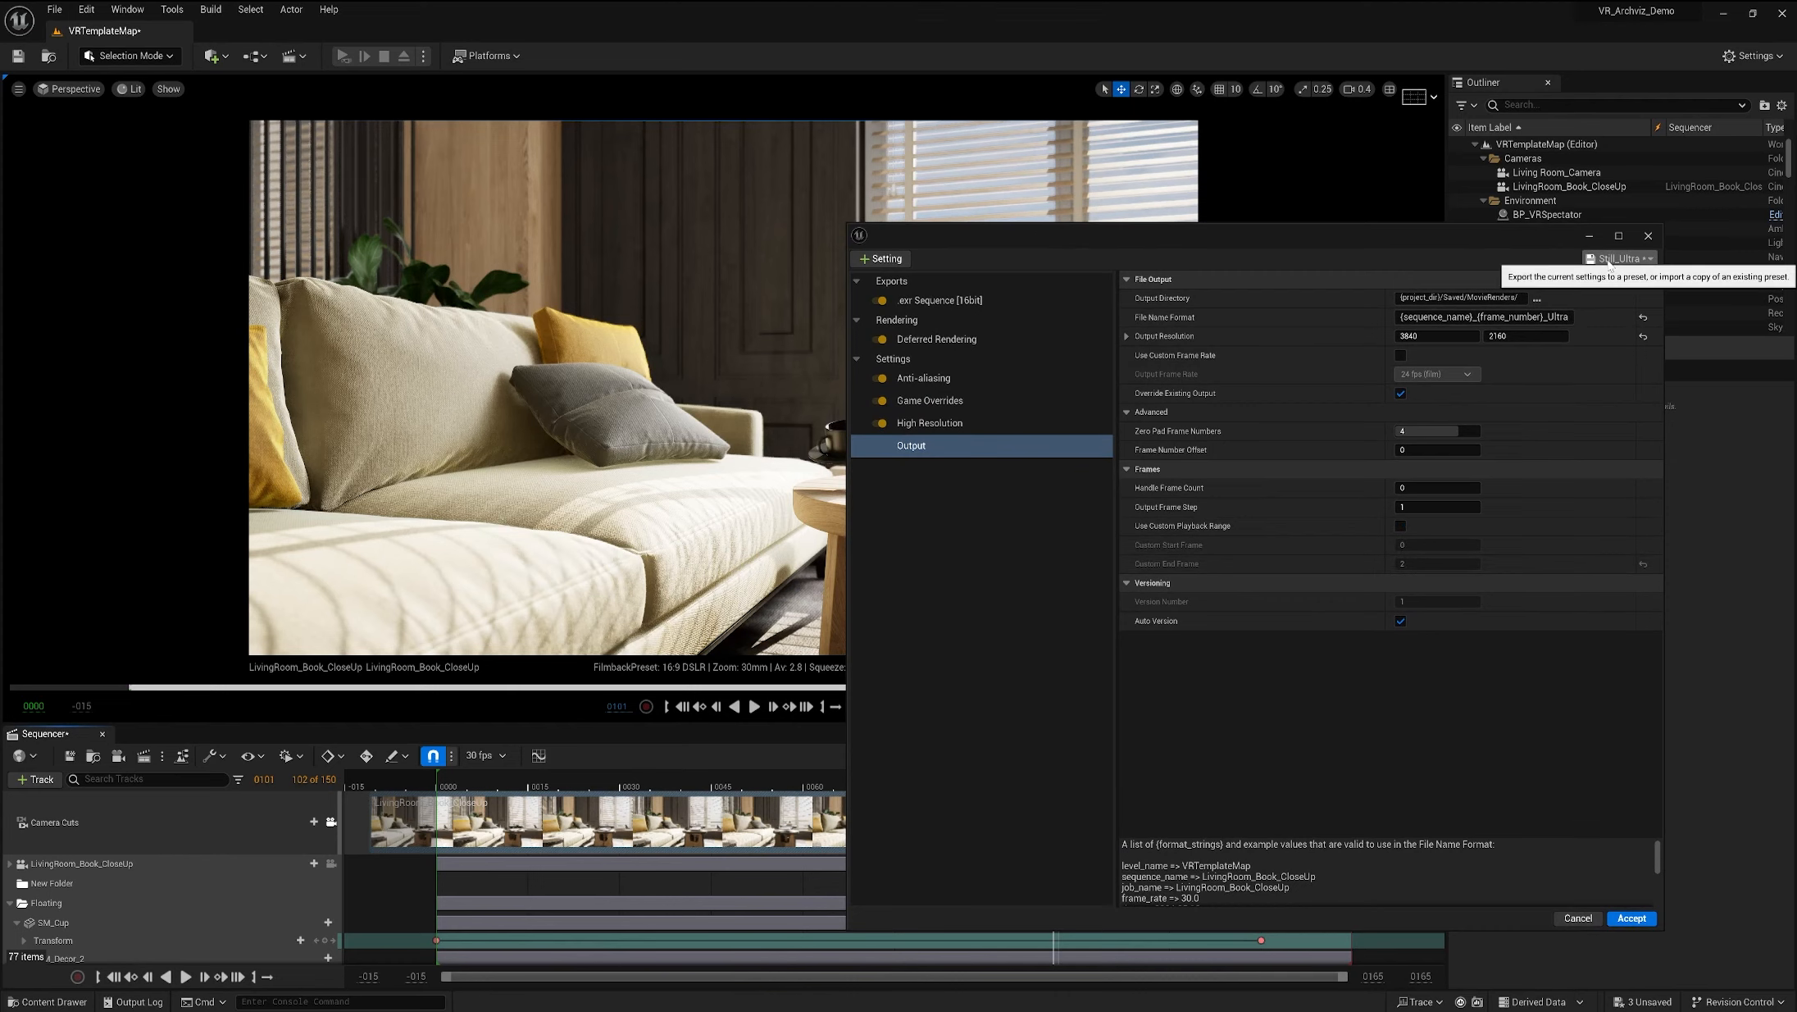
{"action": "left_click", "coordinate": [1401, 526]}
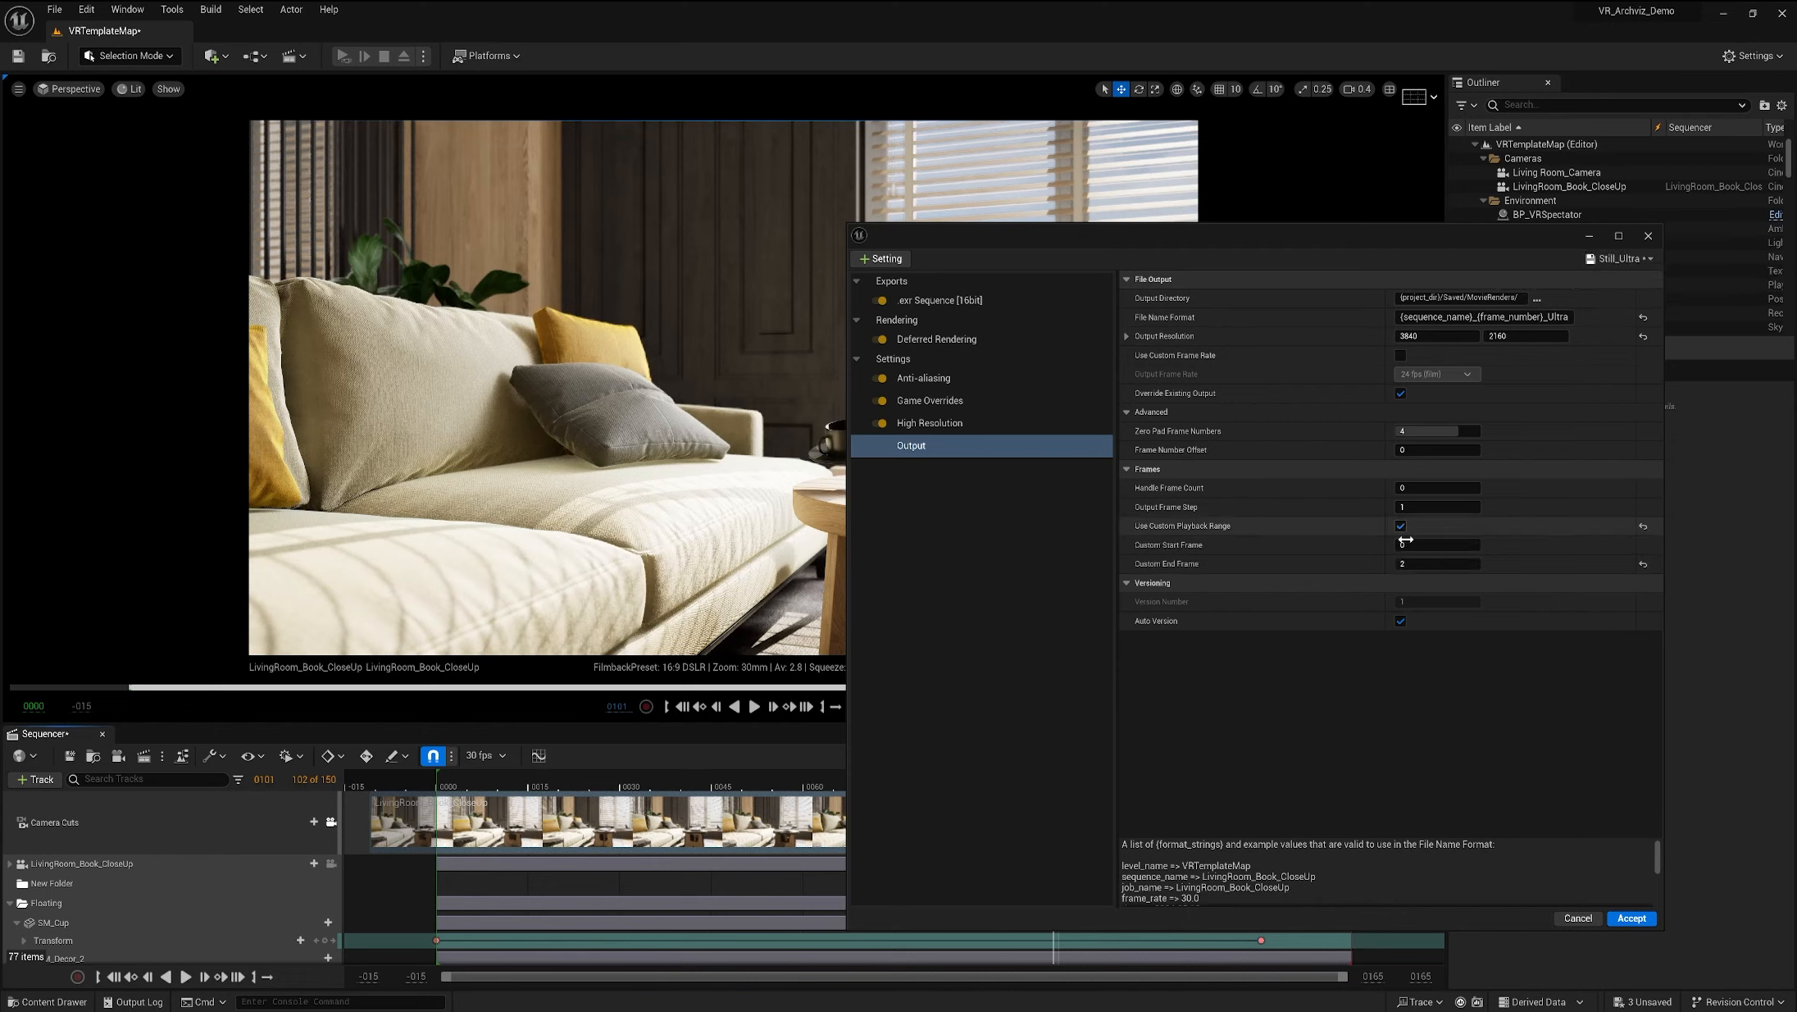
{"action": "left_click", "coordinate": [1411, 564]}
{"action": "left_click", "coordinate": [1402, 526]}
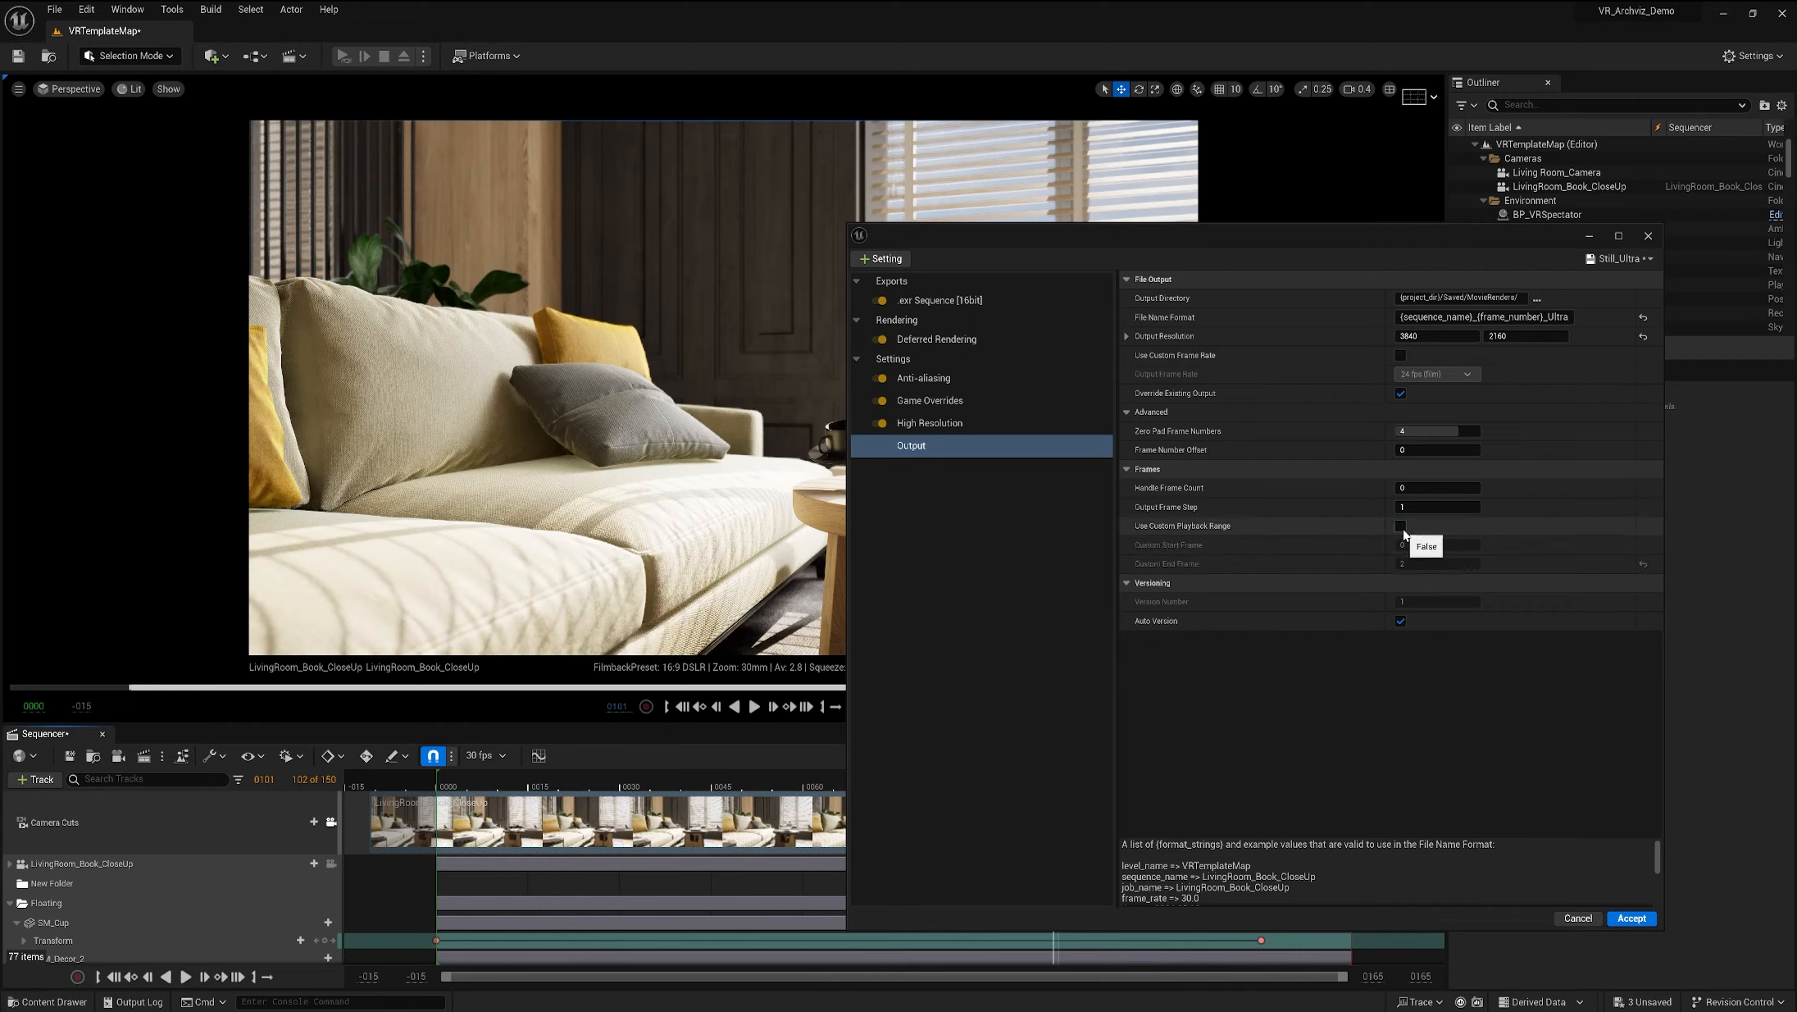
{"action": "left_click_drag", "start_coordinate": [1368, 239], "coordinate": [1360, 219]}
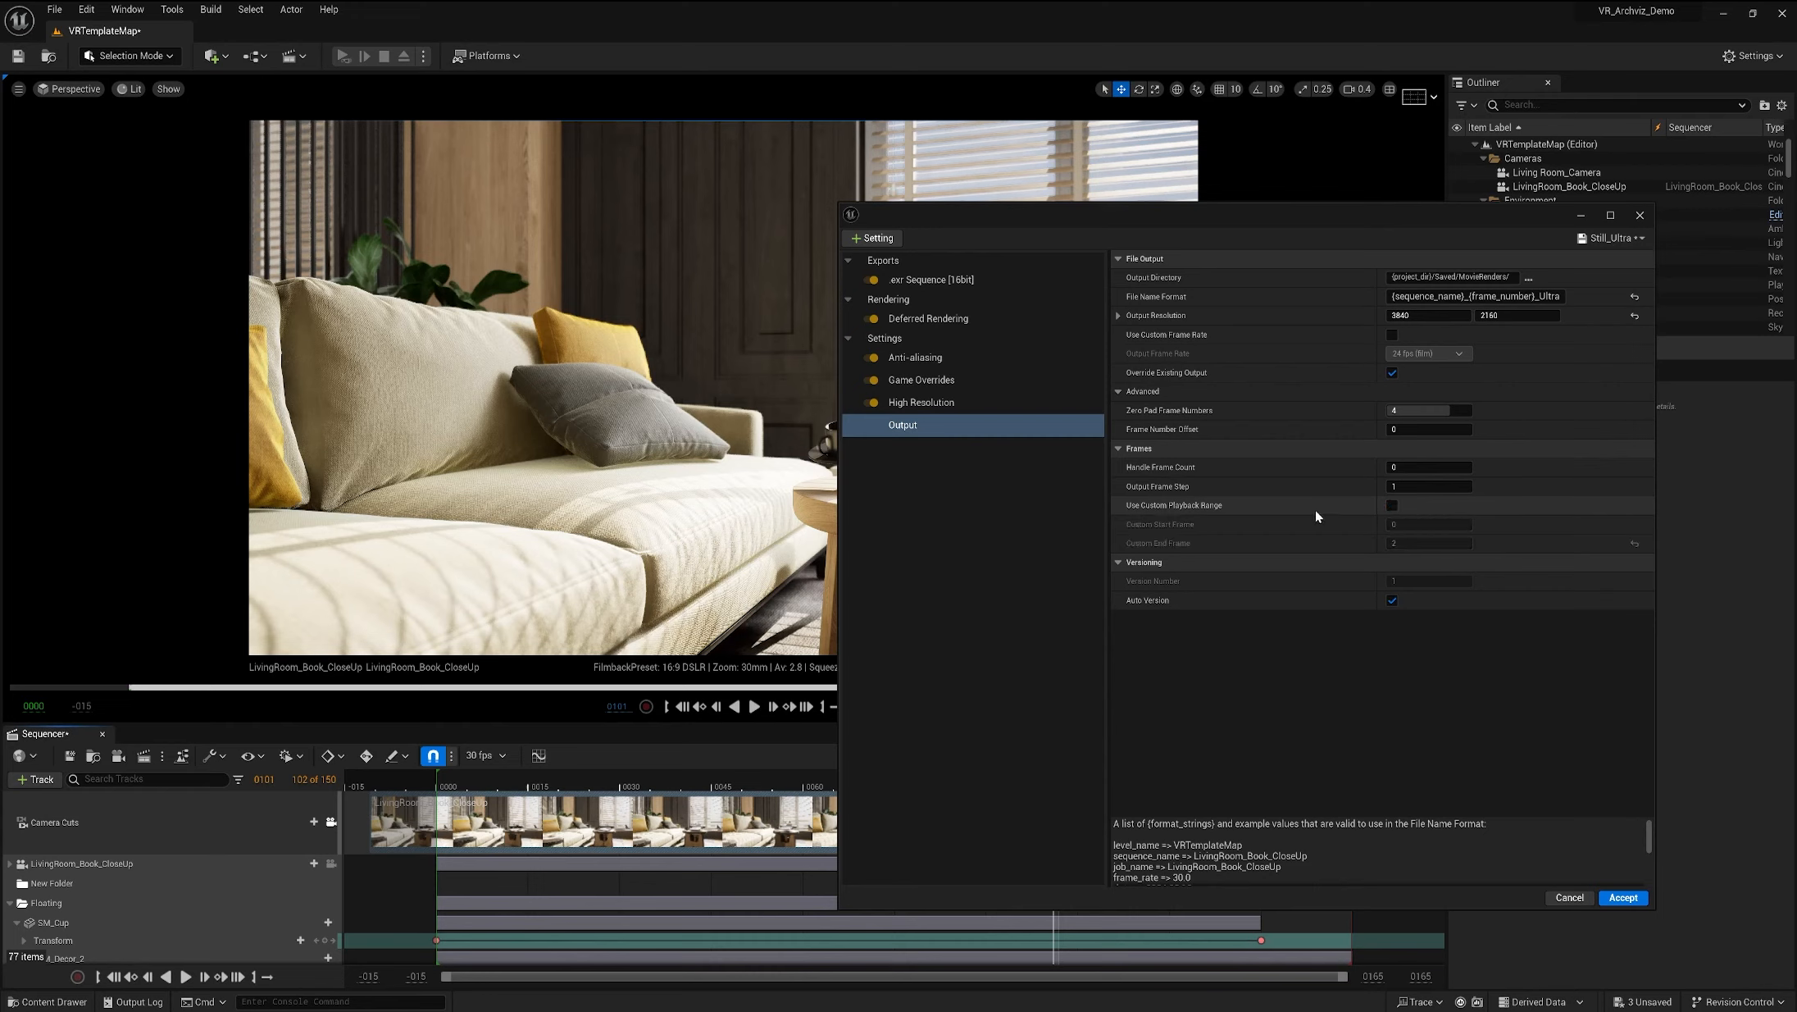
{"action": "left_click", "coordinate": [1392, 506]}
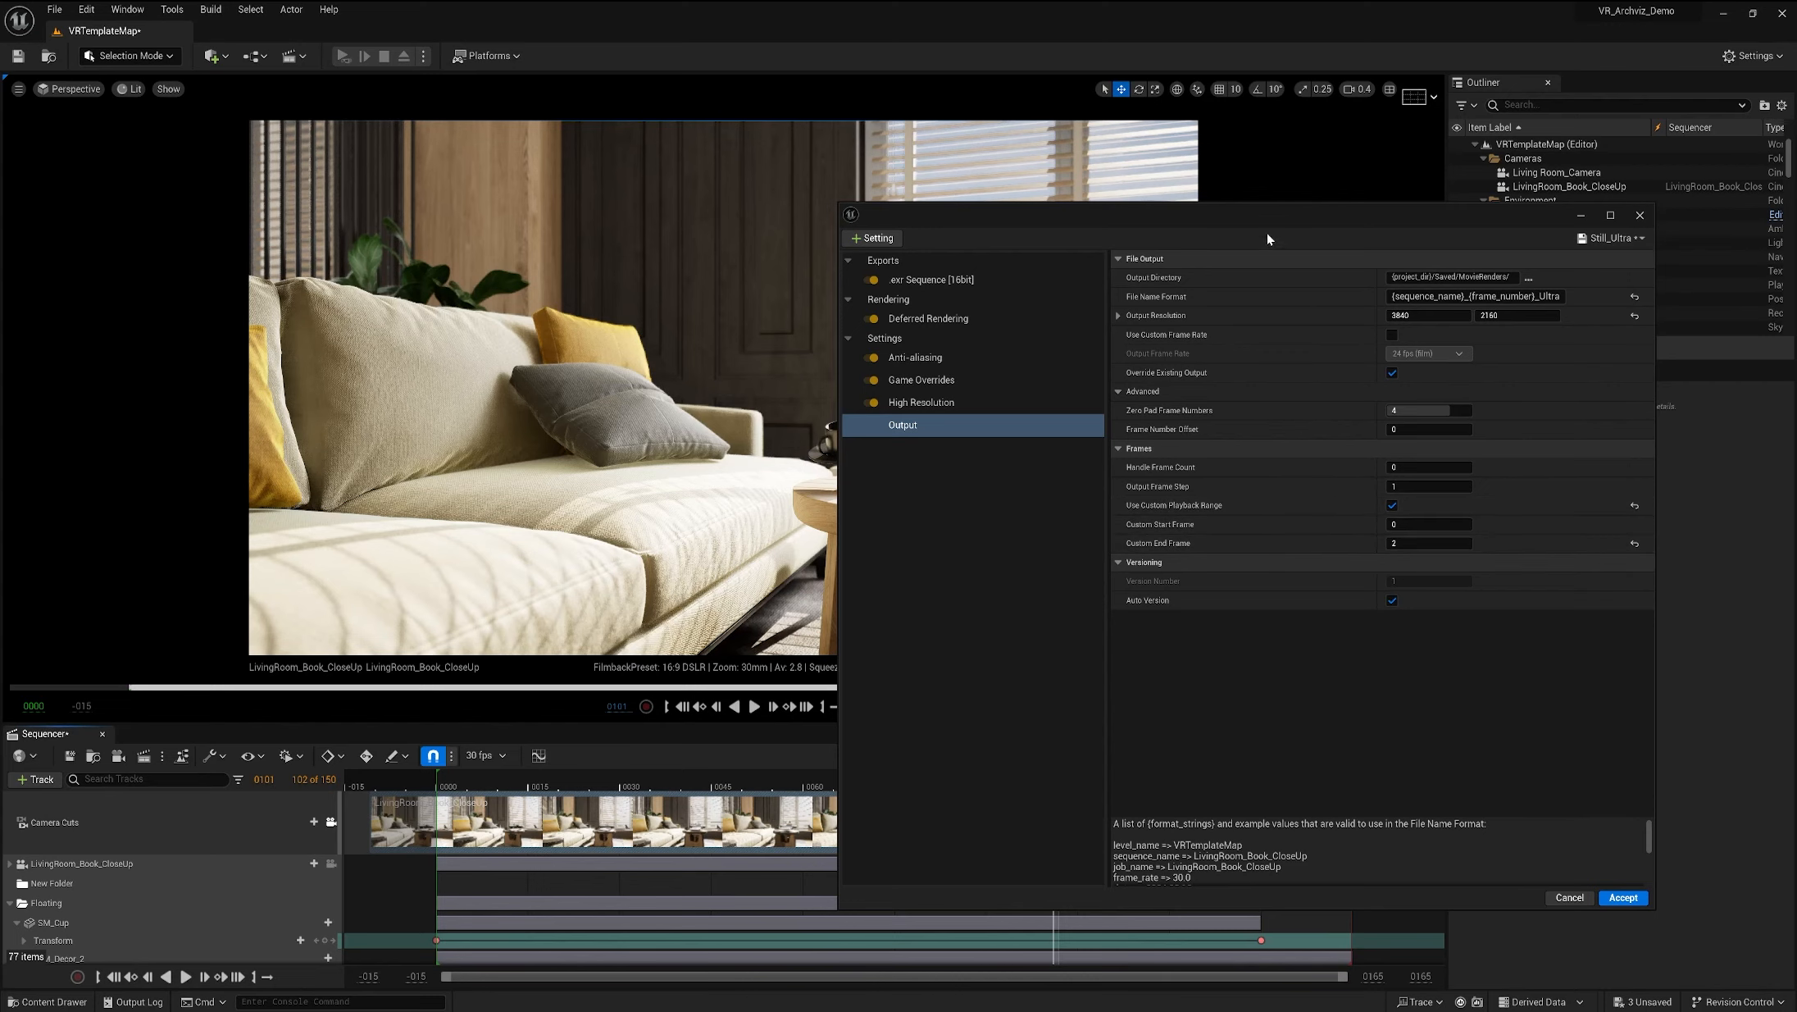
Step: Narrow the settings window and move it aside to uncover the viewport image and the Sequencer timeline
{"action": "left_click_drag", "start_coordinate": [1268, 227], "coordinate": [1413, 169]}
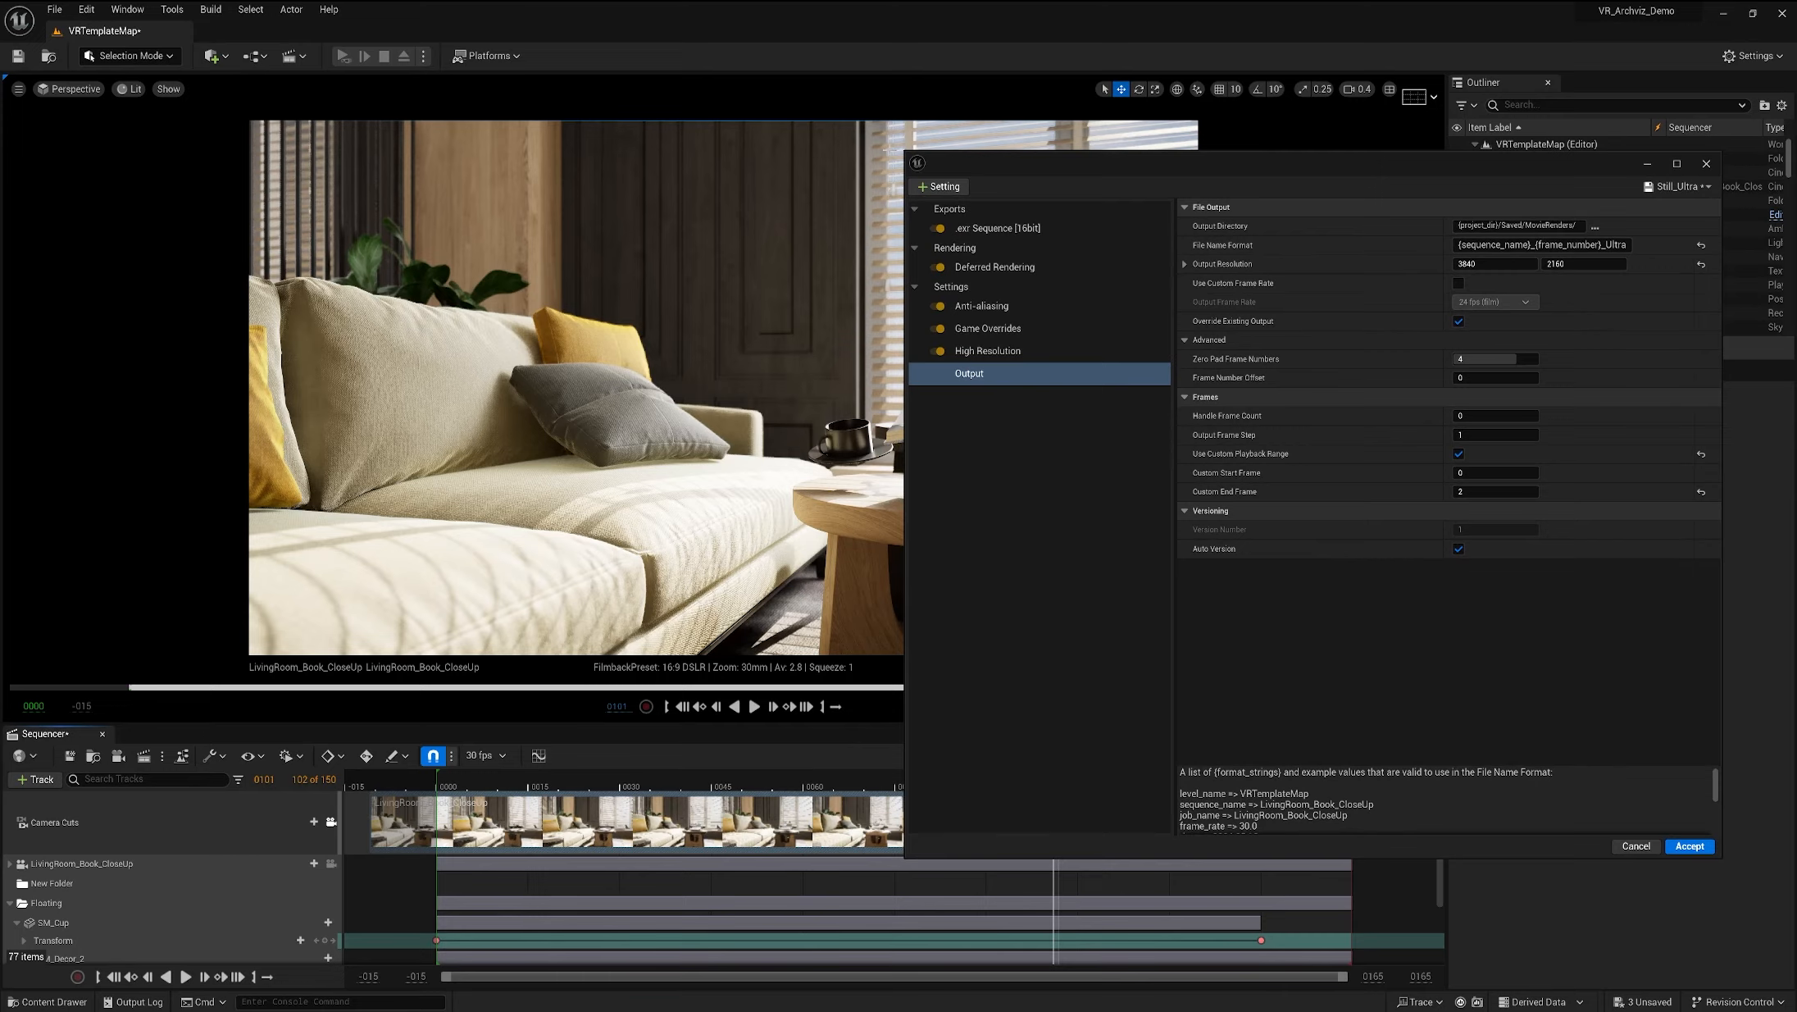
{"action": "left_click_drag", "start_coordinate": [906, 151], "coordinate": [1261, 207]}
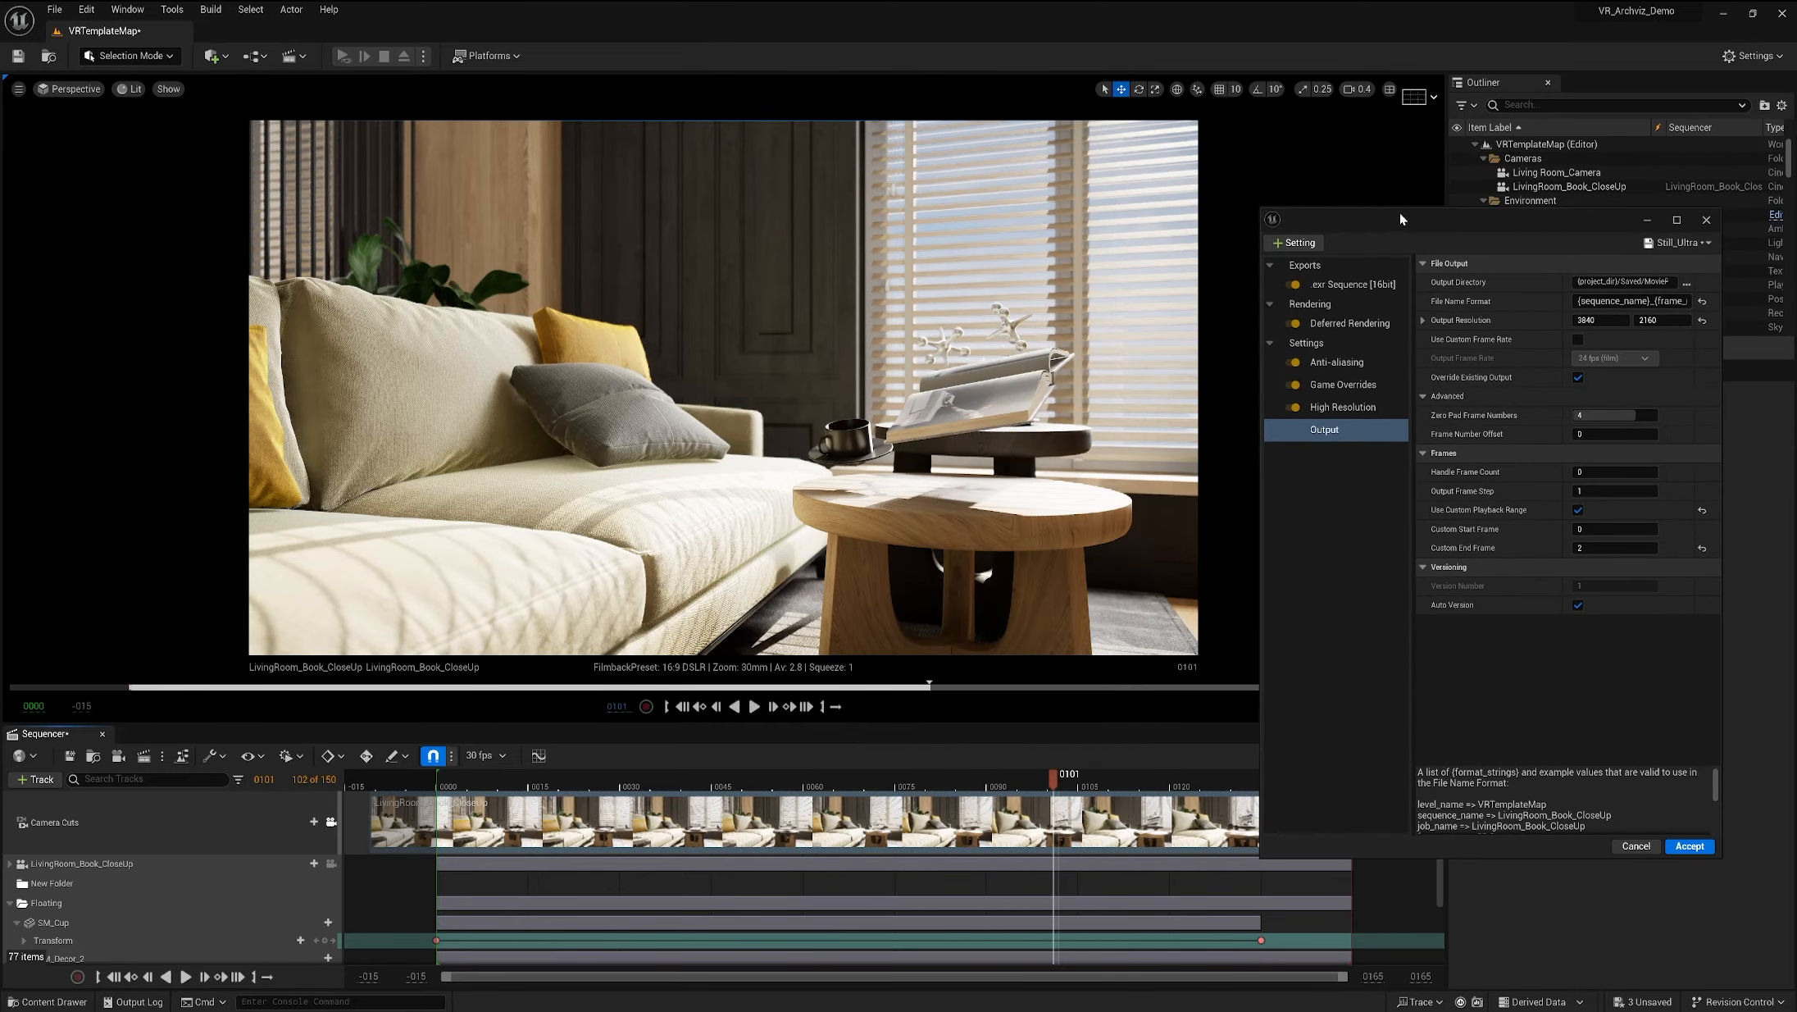
{"action": "left_click_drag", "start_coordinate": [1401, 218], "coordinate": [1431, 132]}
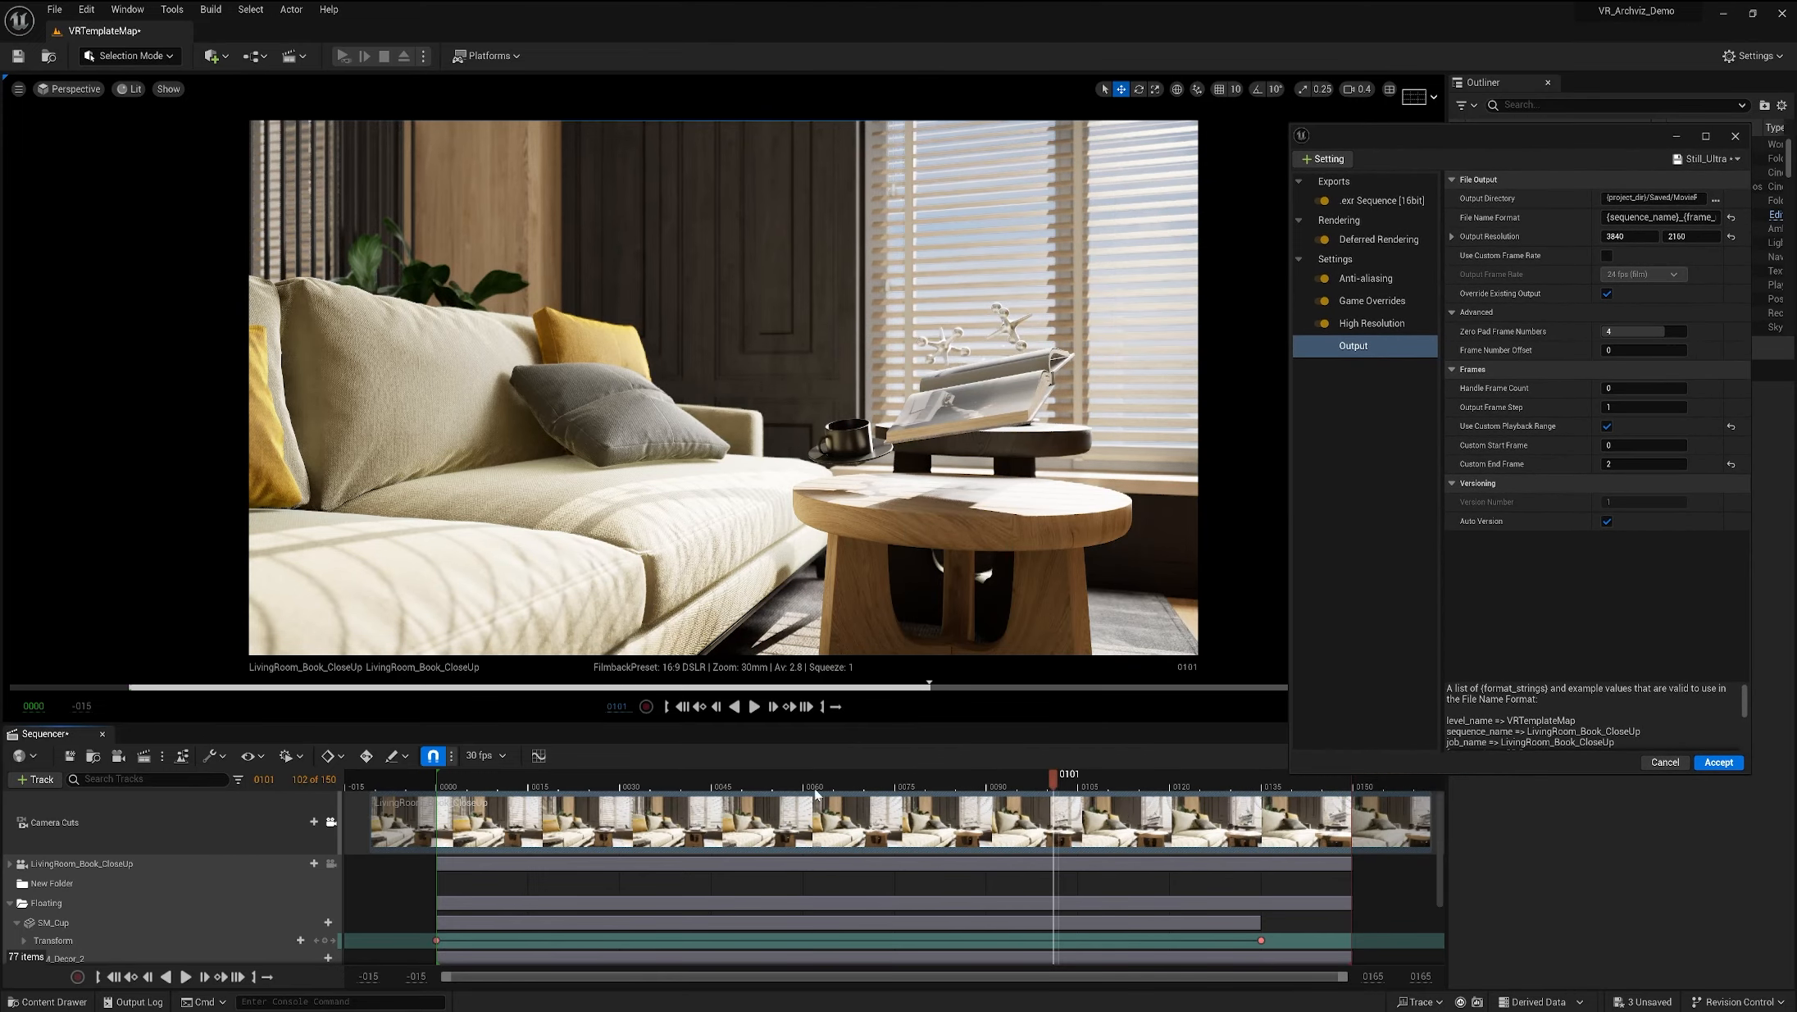
Step: Scrub the sequence to frame 100 and set the custom start frame to 100 and the custom end frame to 101
{"action": "left_click_drag", "start_coordinate": [815, 792], "coordinate": [1052, 788]}
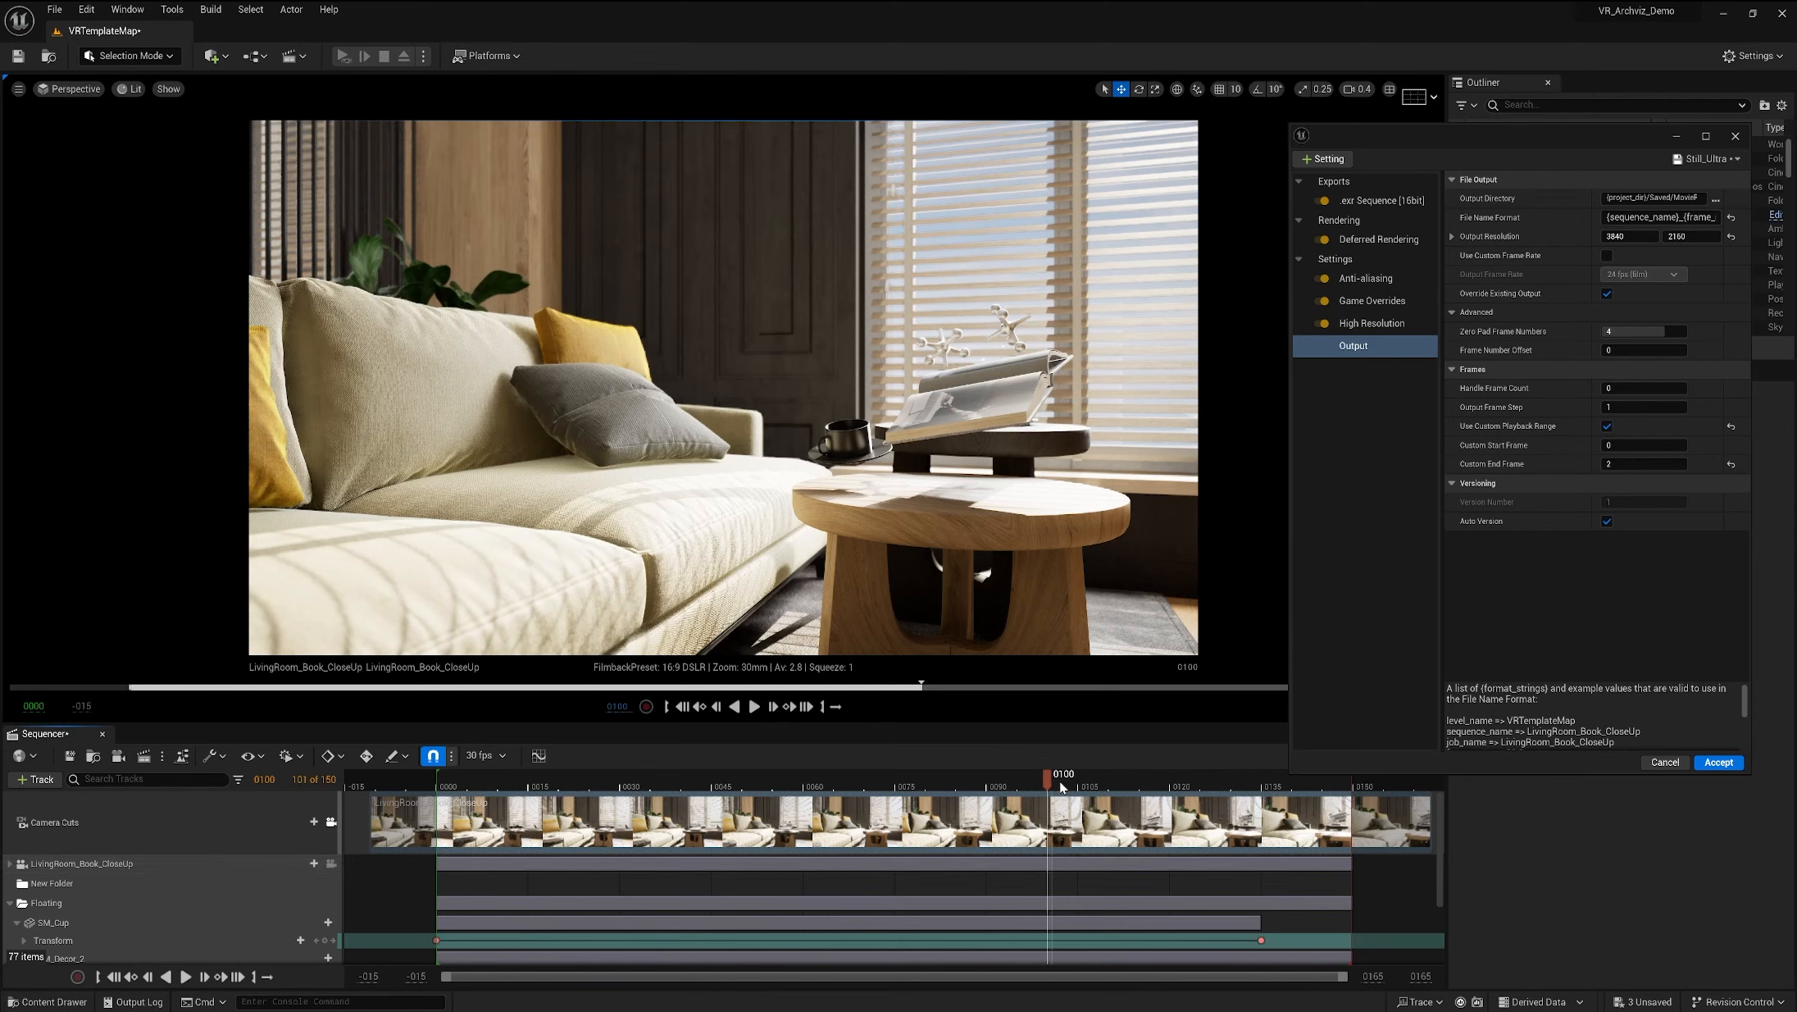
{"action": "left_click", "coordinate": [1643, 445]}
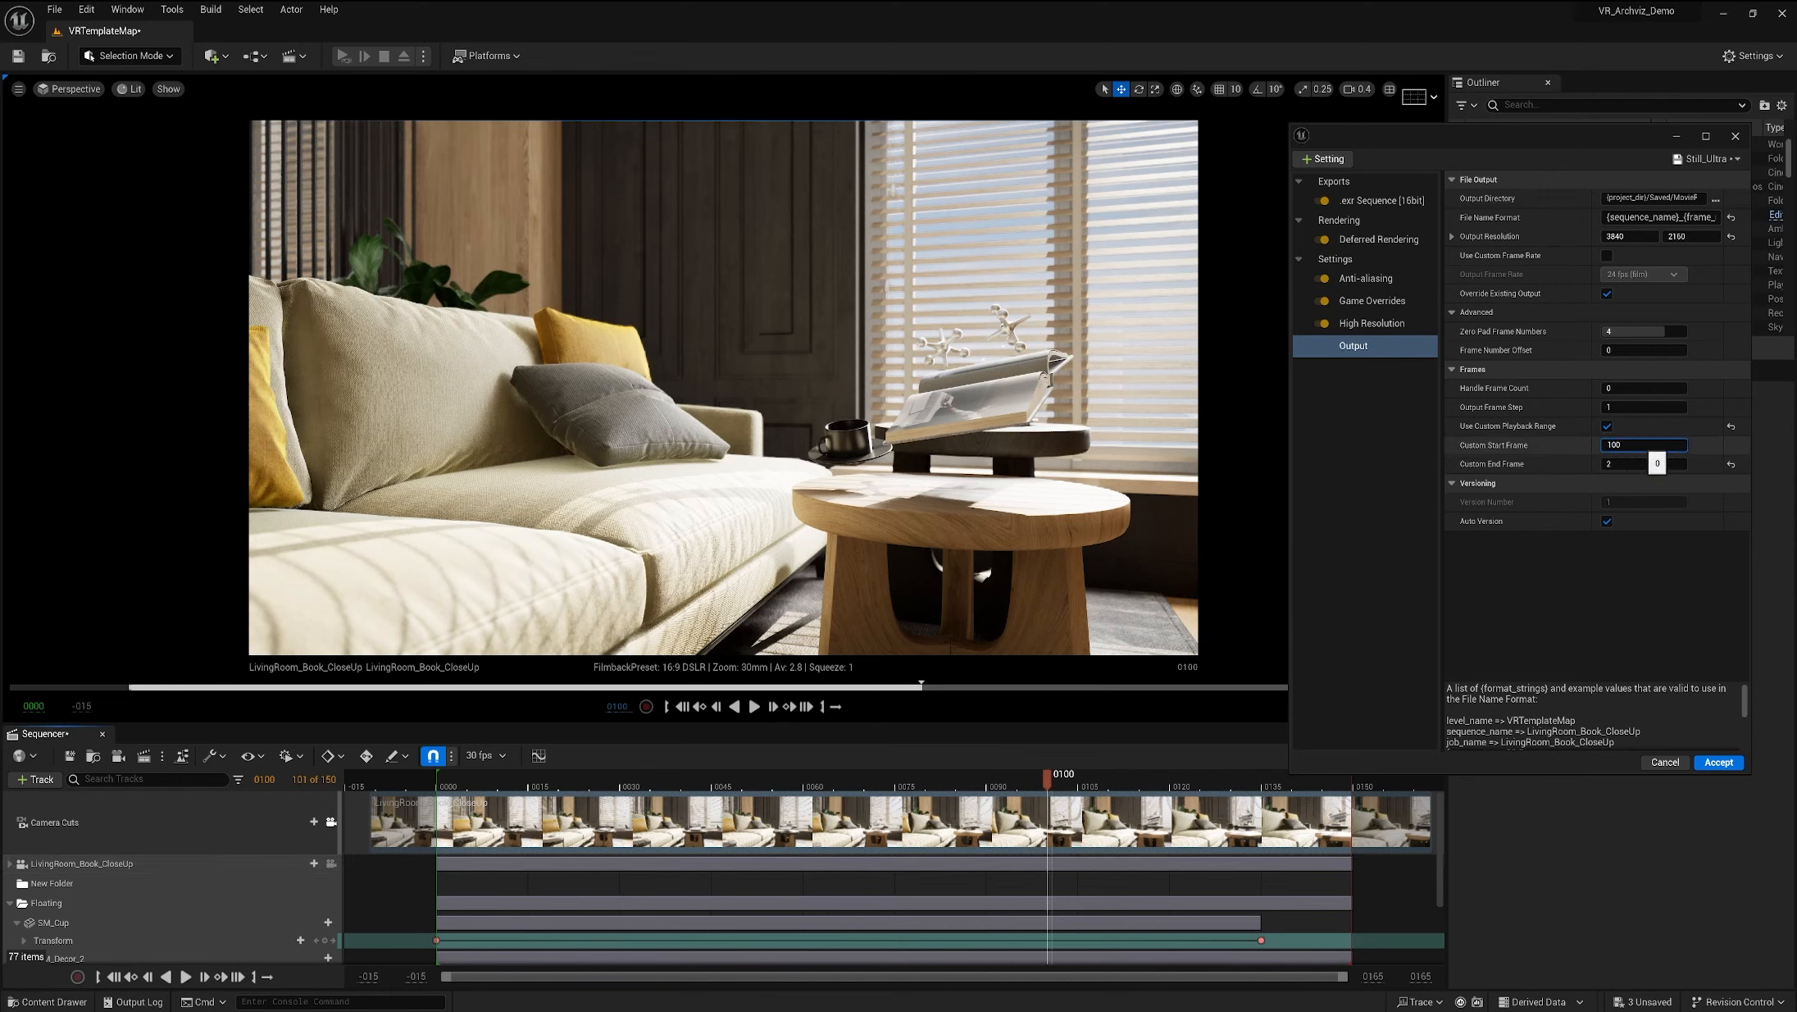
{"action": "left_click", "coordinate": [1641, 464]}
{"action": "type", "text": "101"}
{"action": "key", "text": "Return"}
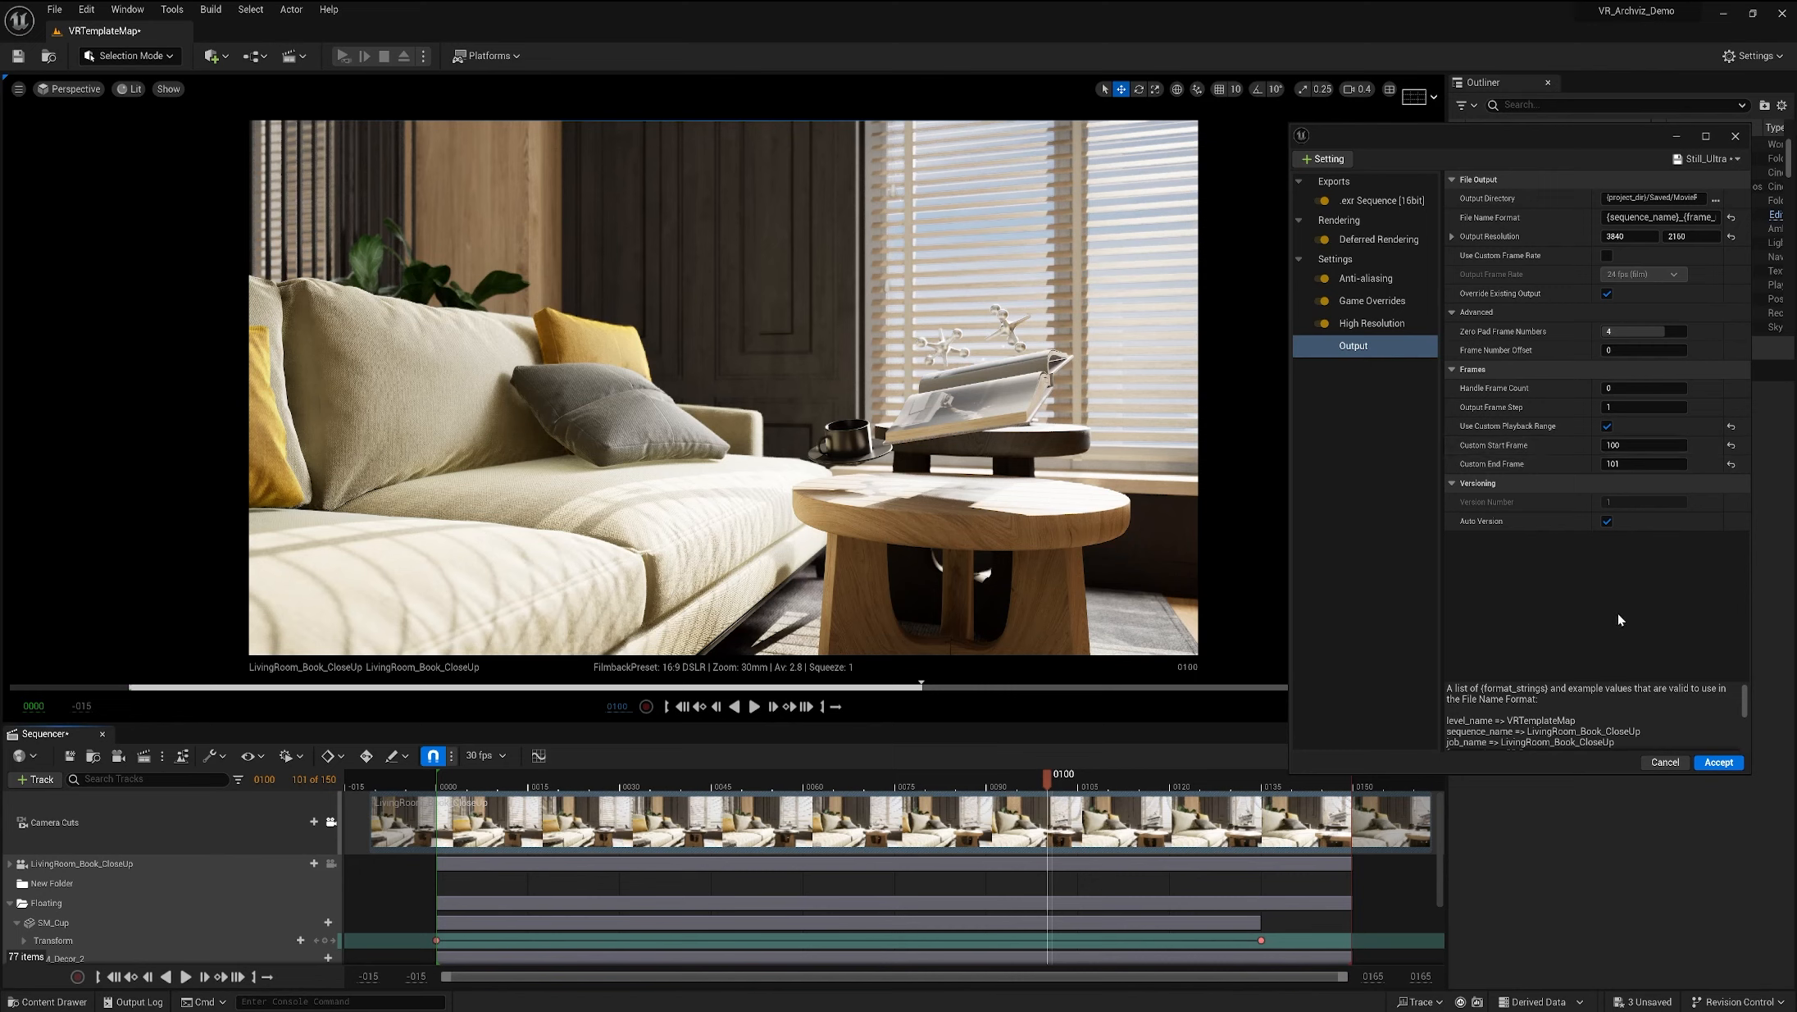
Step: Turn off Use Custom Playback Range in the Output settings and scrub the sequence to frame 135
{"action": "left_click", "coordinate": [1625, 446]}
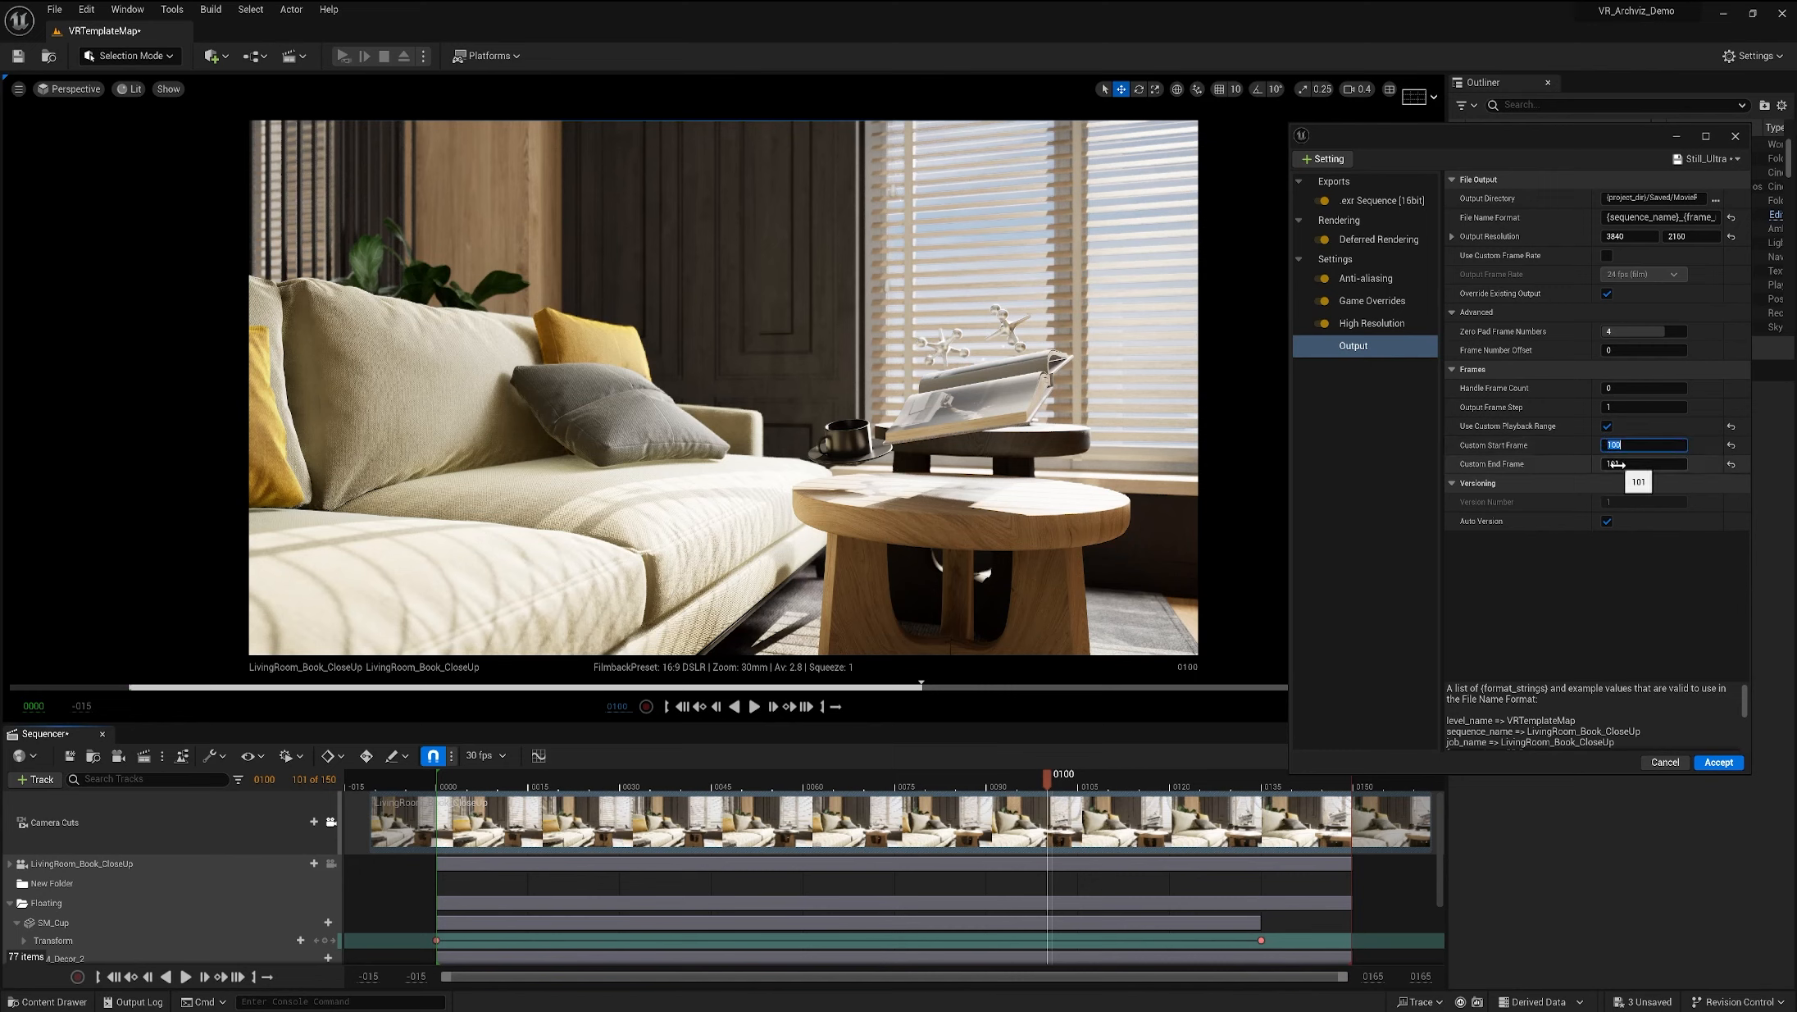
{"action": "left_click", "coordinate": [1609, 429]}
{"action": "left_click", "coordinate": [1608, 427]}
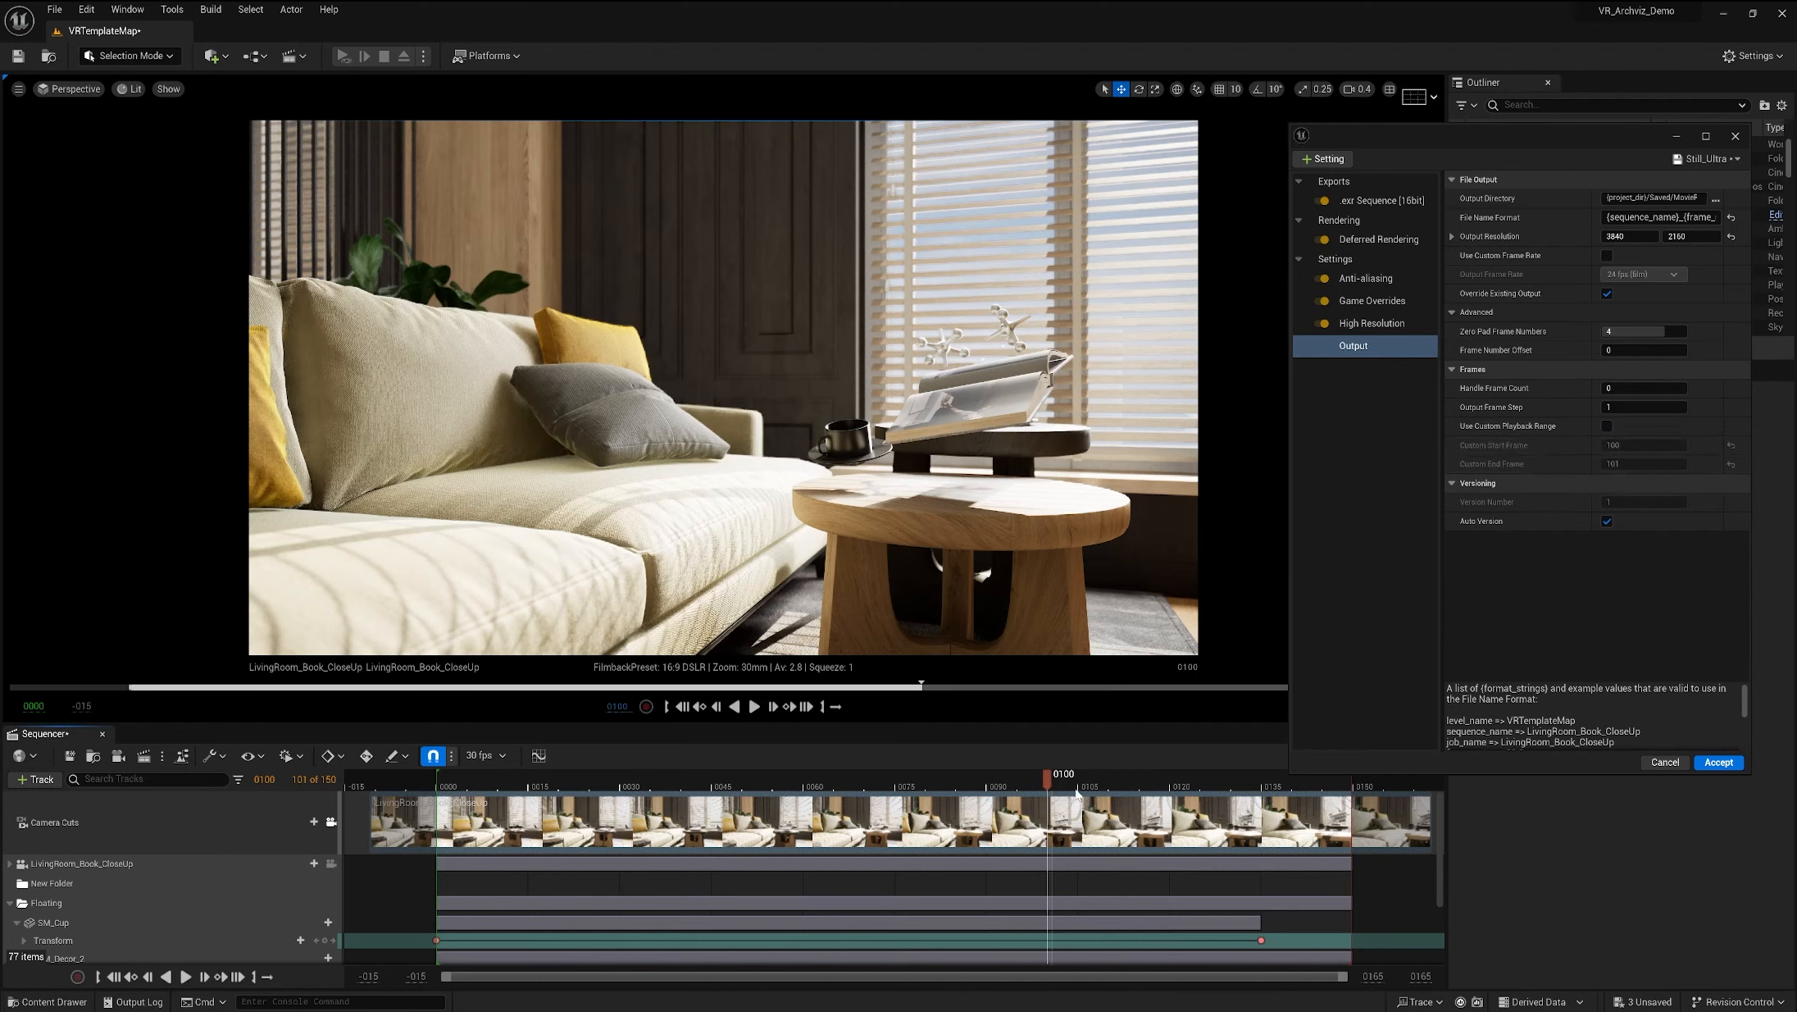
{"action": "left_click_drag", "start_coordinate": [1045, 780], "coordinate": [1261, 829]}
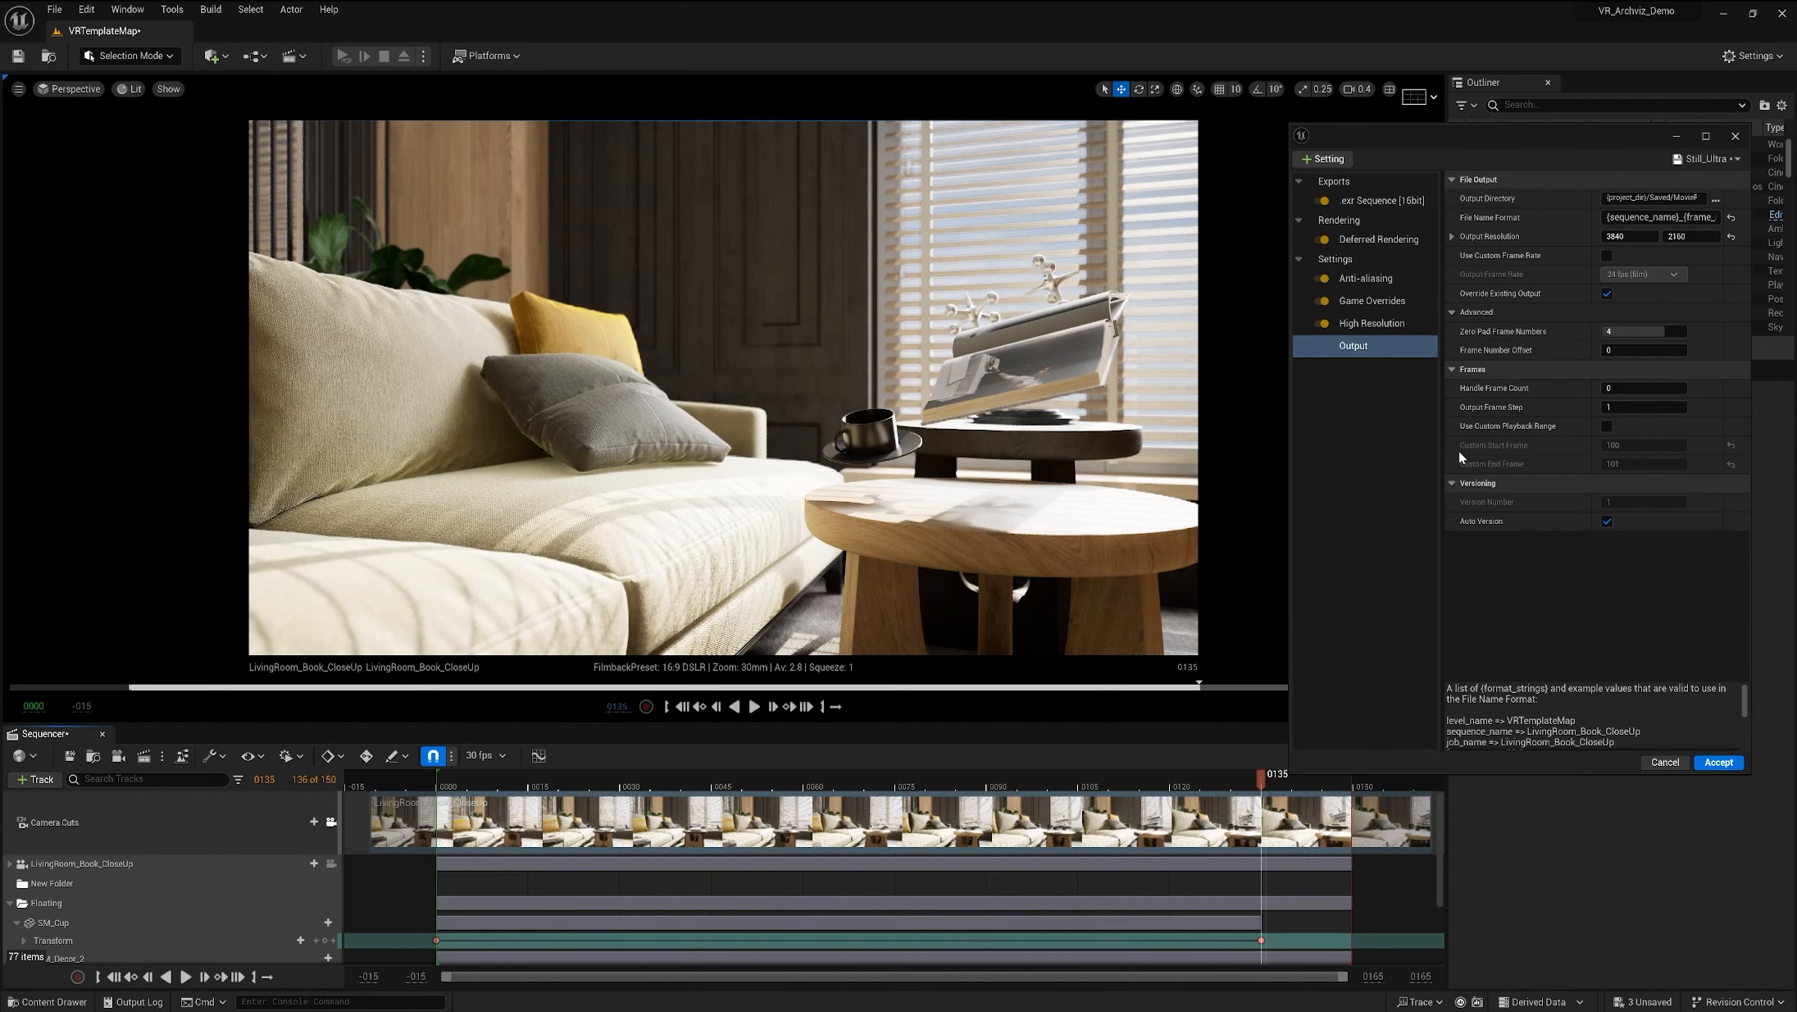
Step: Move the render settings window back over the viewport, widen it, review the Output settings and accept the configuration
{"action": "left_click_drag", "start_coordinate": [1505, 134], "coordinate": [1284, 157]}
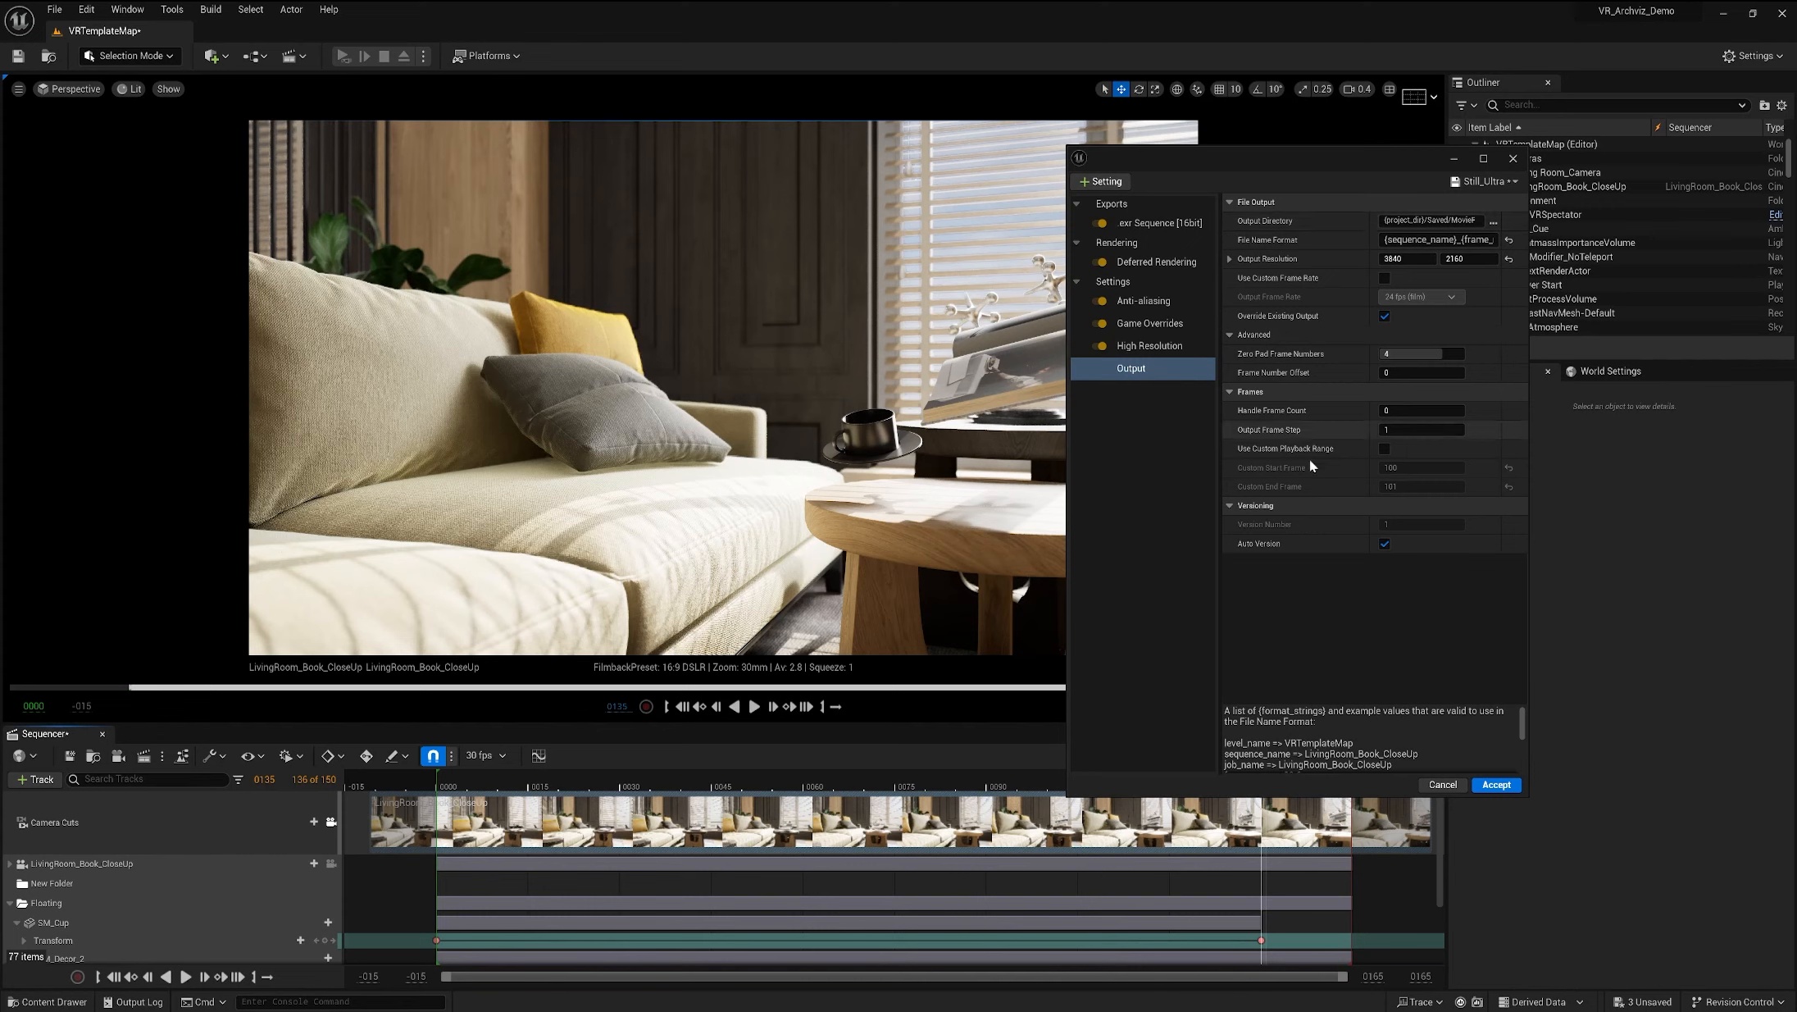
{"action": "left_click_drag", "start_coordinate": [1068, 149], "coordinate": [745, 168]}
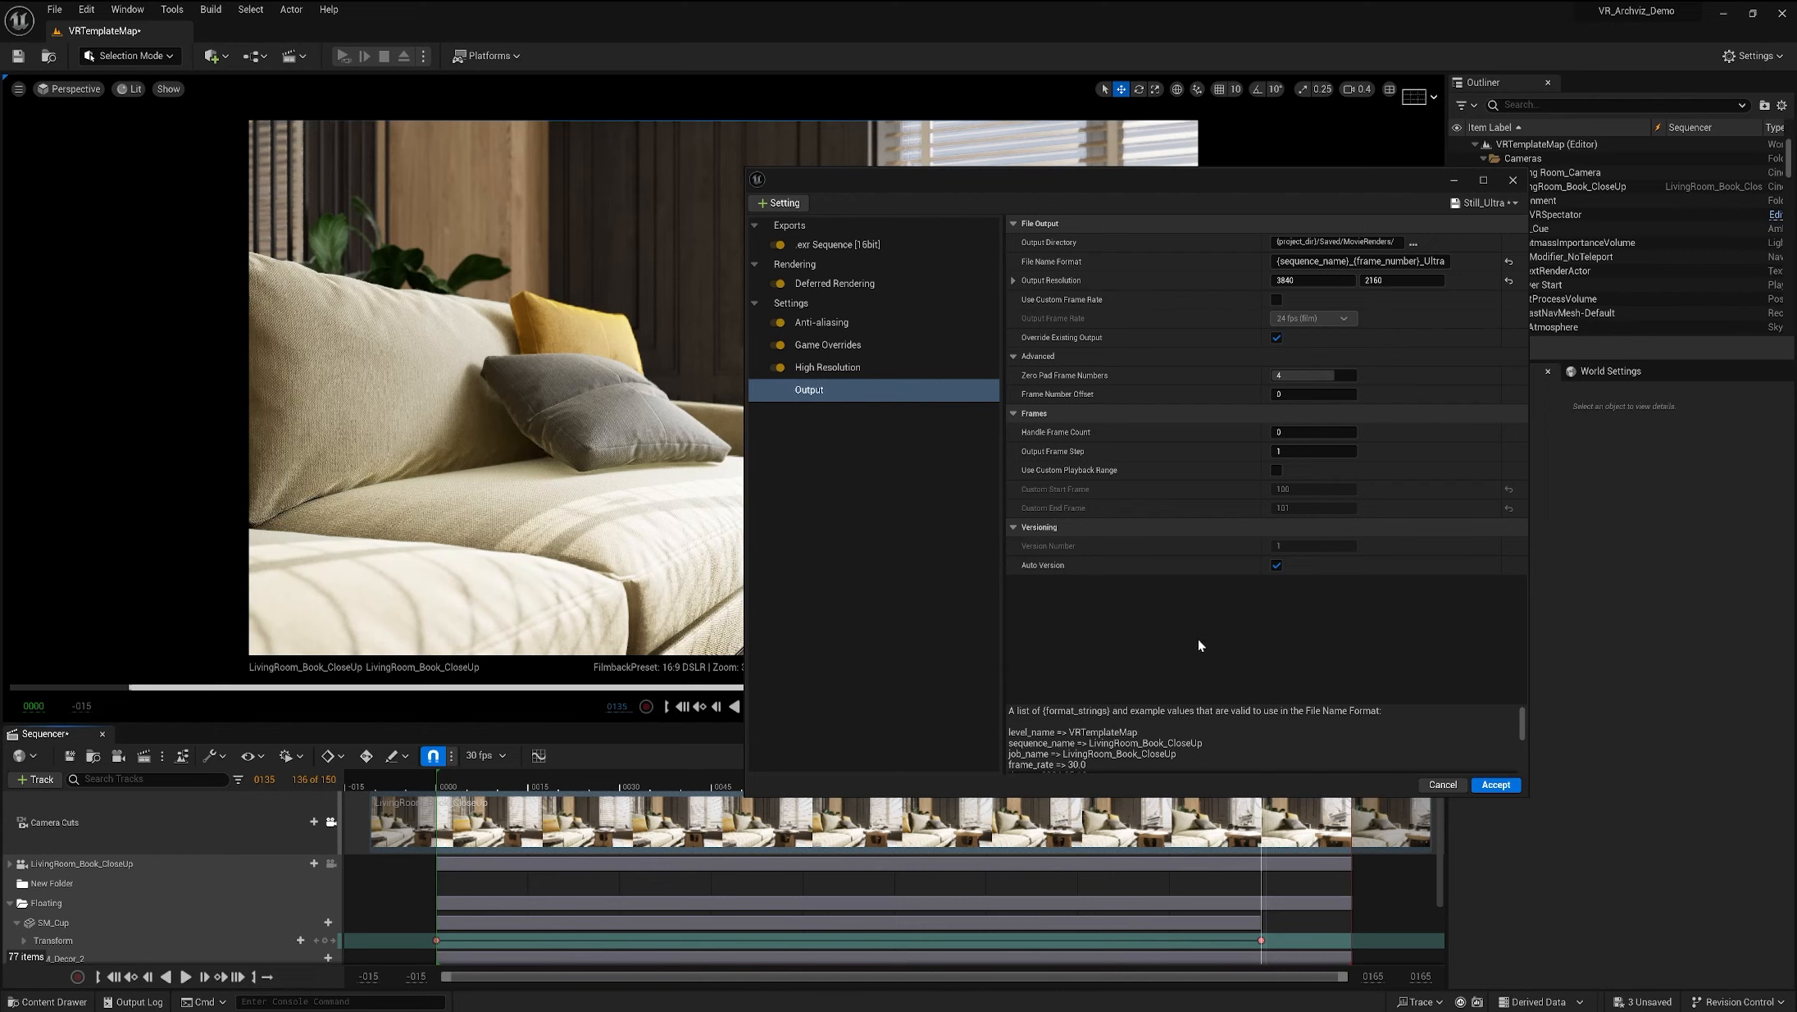
{"action": "left_click", "coordinate": [857, 322]}
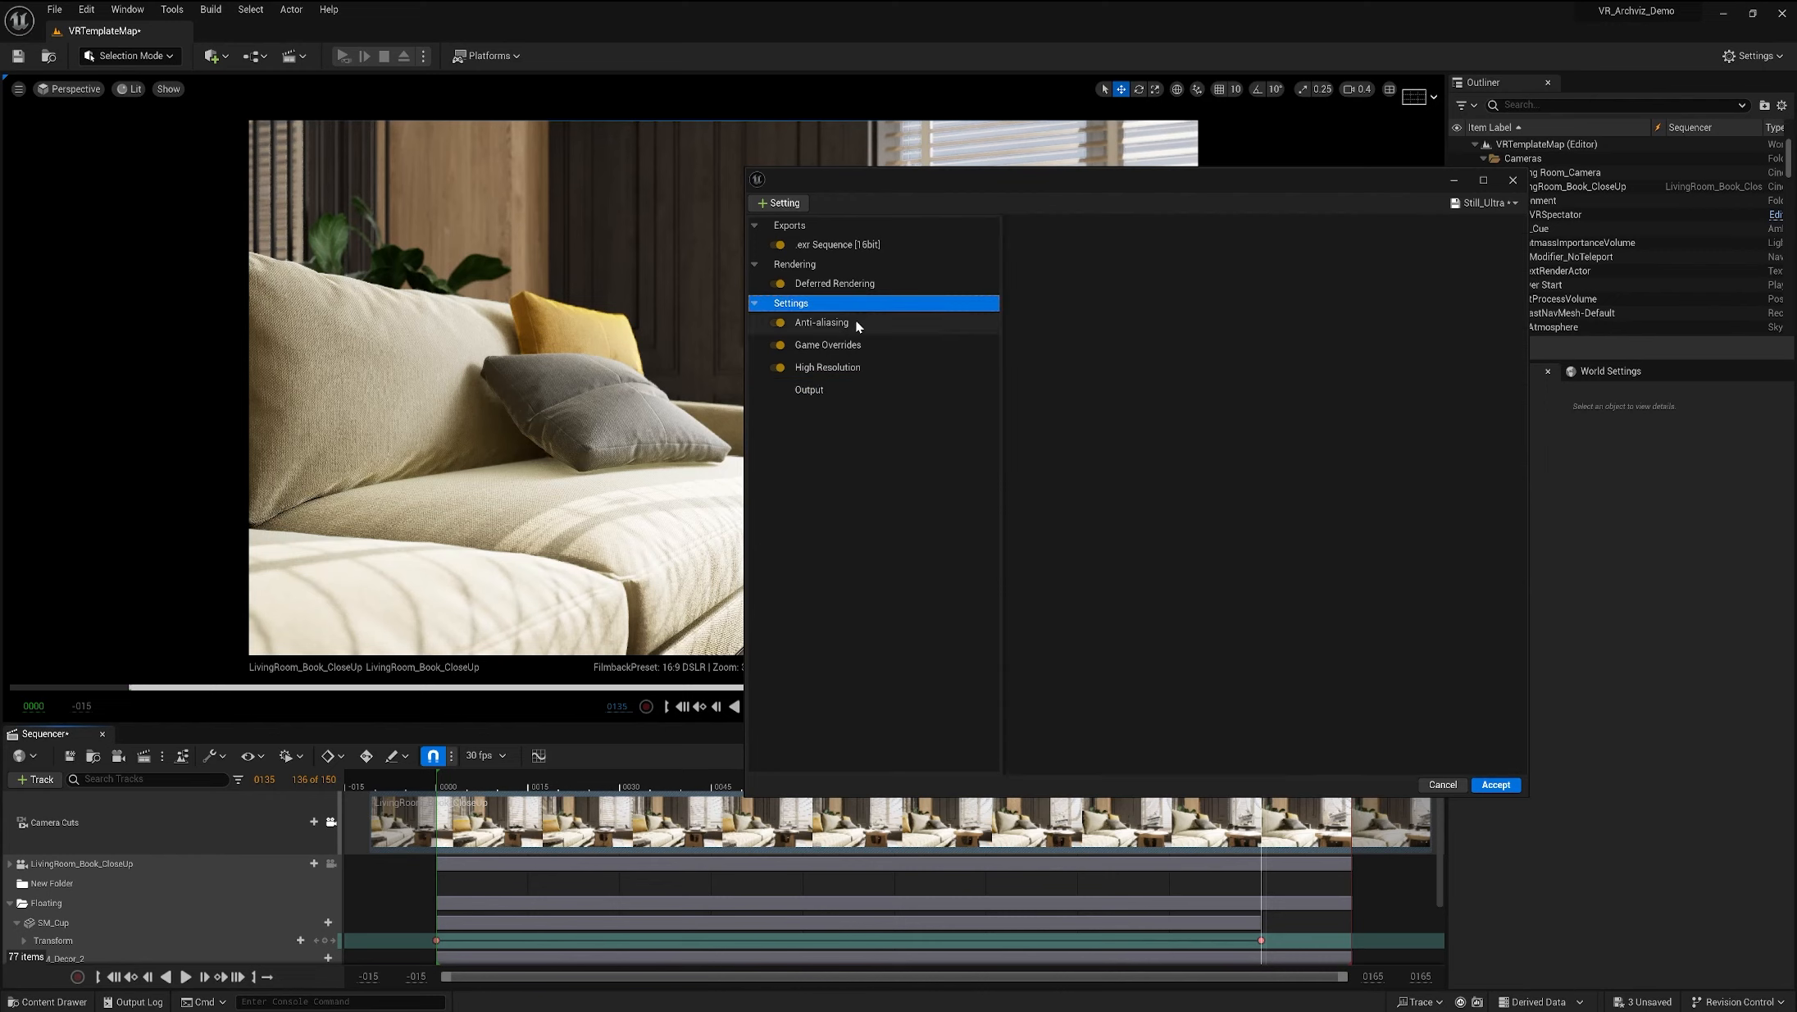
{"action": "left_click", "coordinate": [894, 391]}
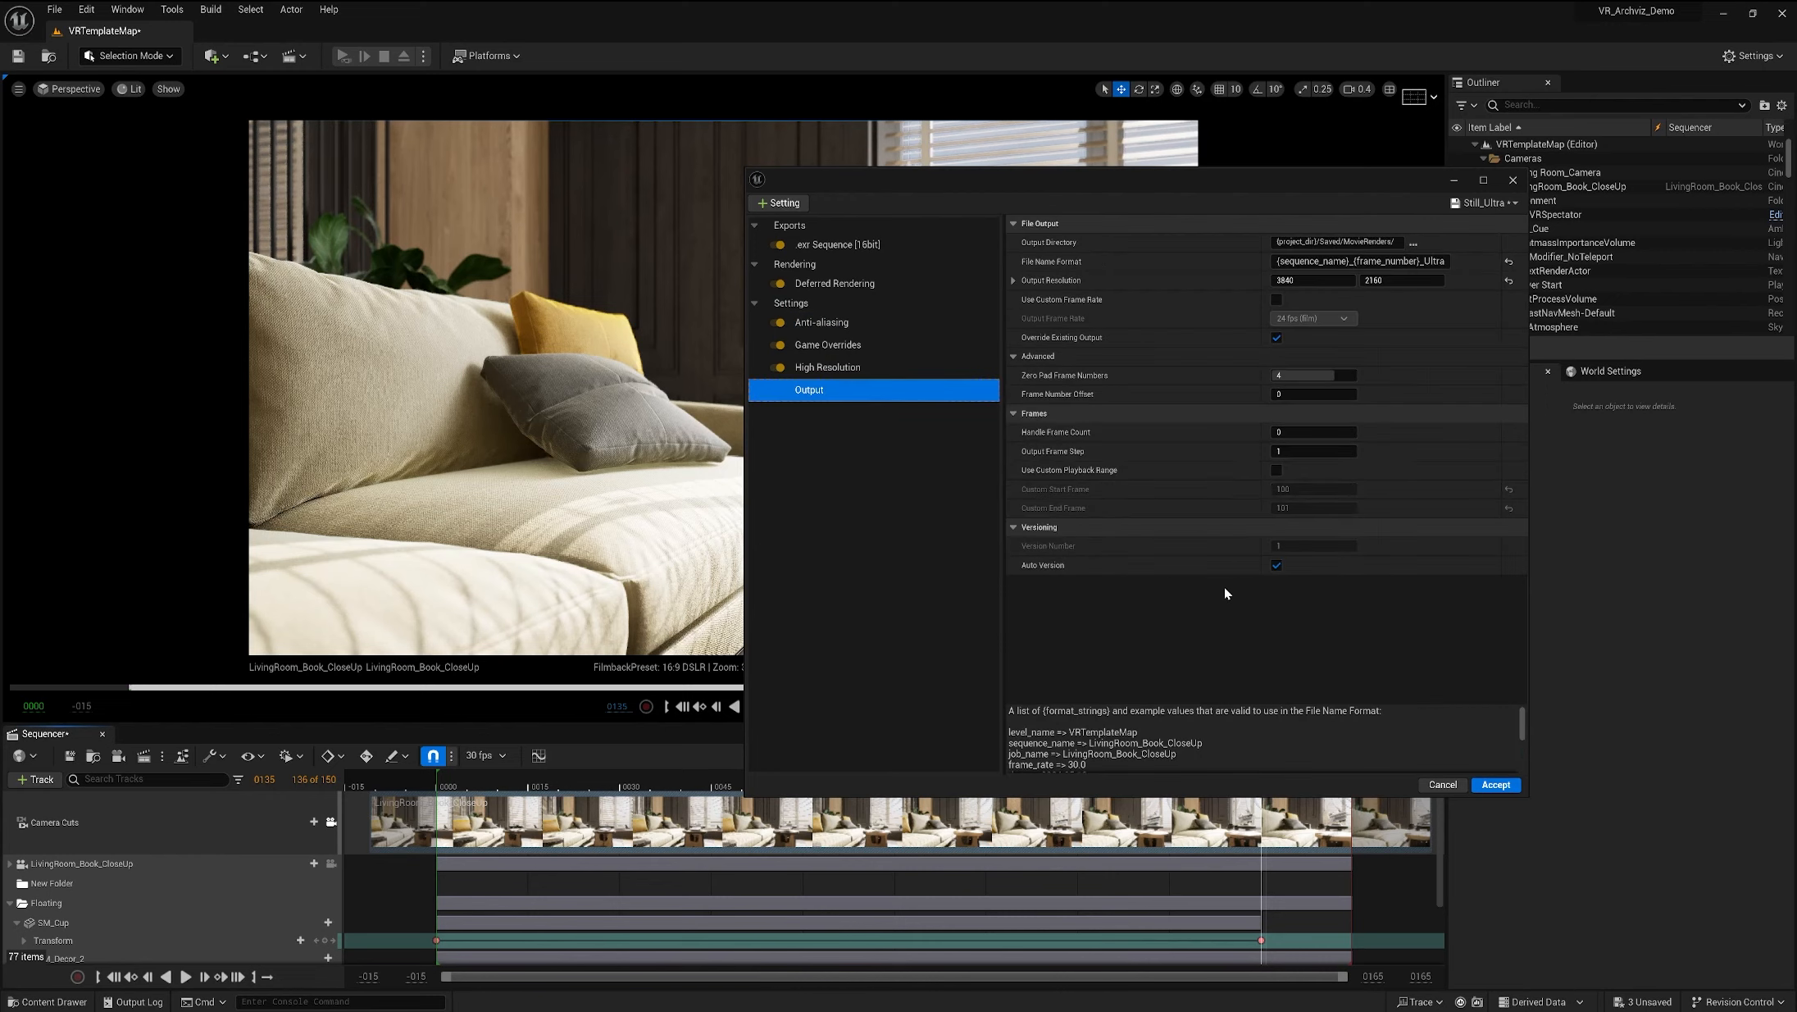
{"action": "left_click", "coordinate": [1496, 785]}
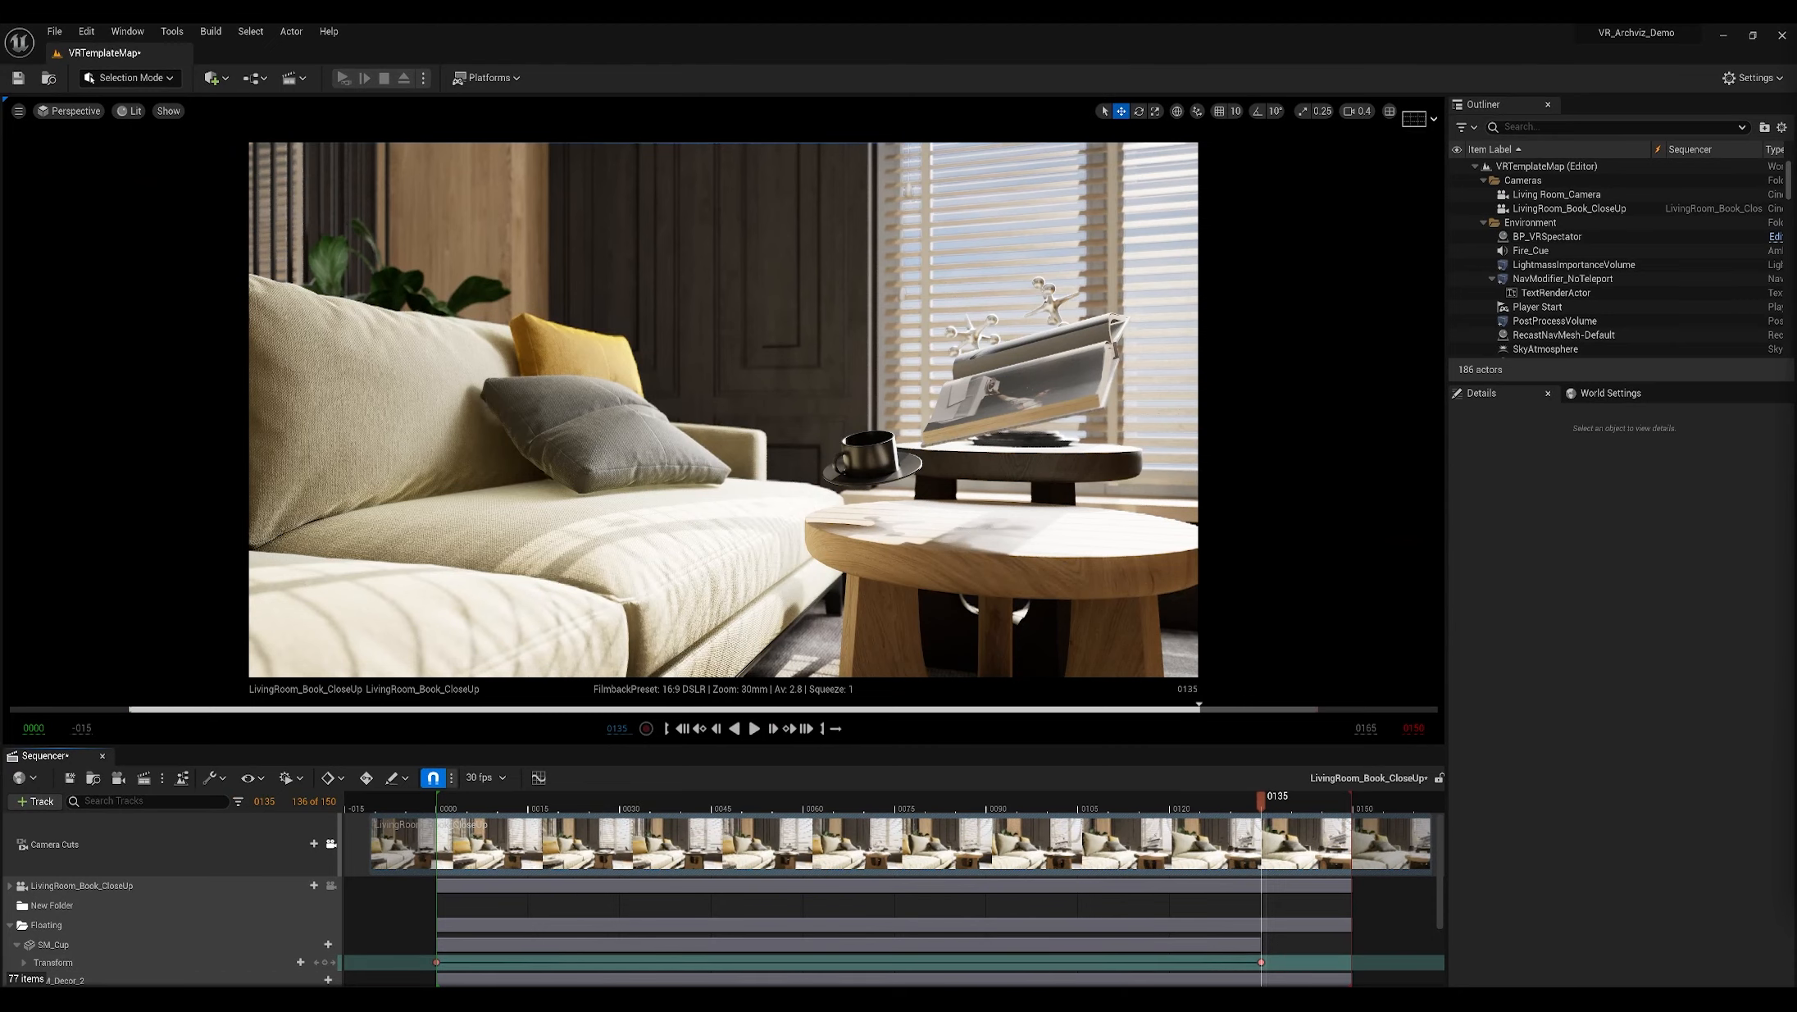
Step: Bring the Movie Render Queue back over the editor and set the Still_Ultra job's output directory to the Desktop folder
{"action": "left_click_drag", "start_coordinate": [1796, 223], "coordinate": [841, 192]}
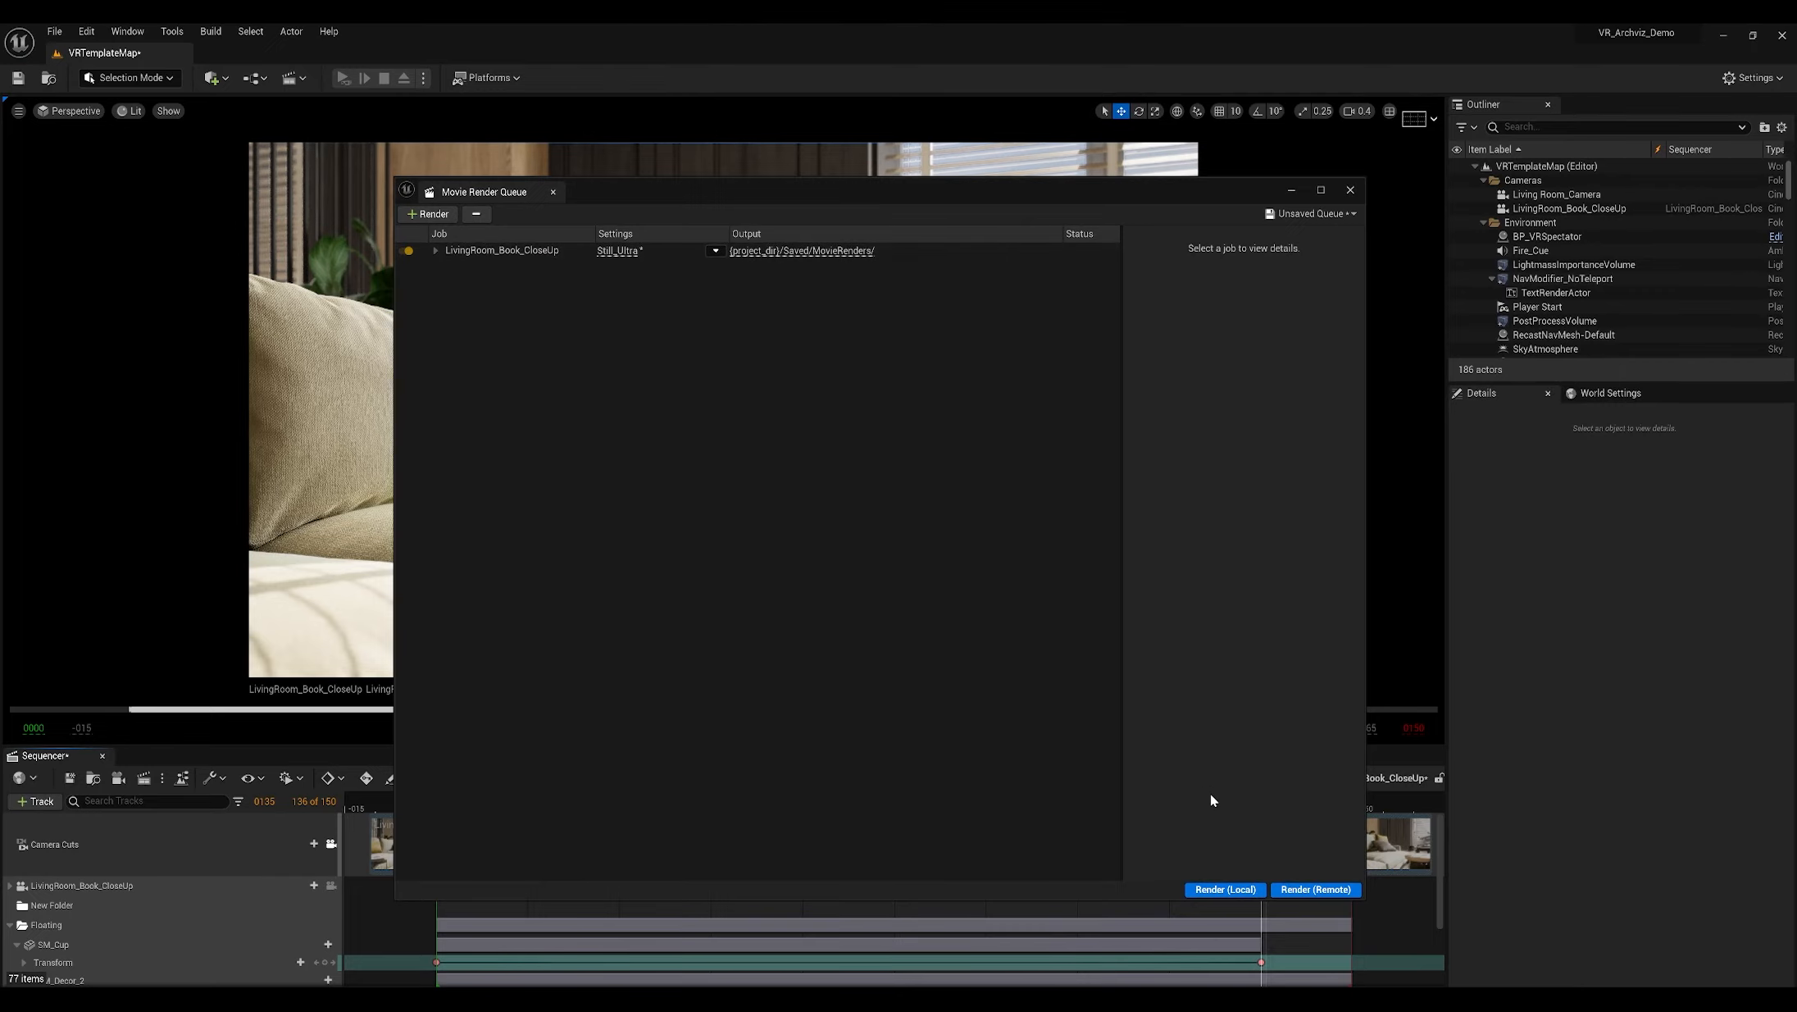
{"action": "left_click", "coordinate": [618, 250]}
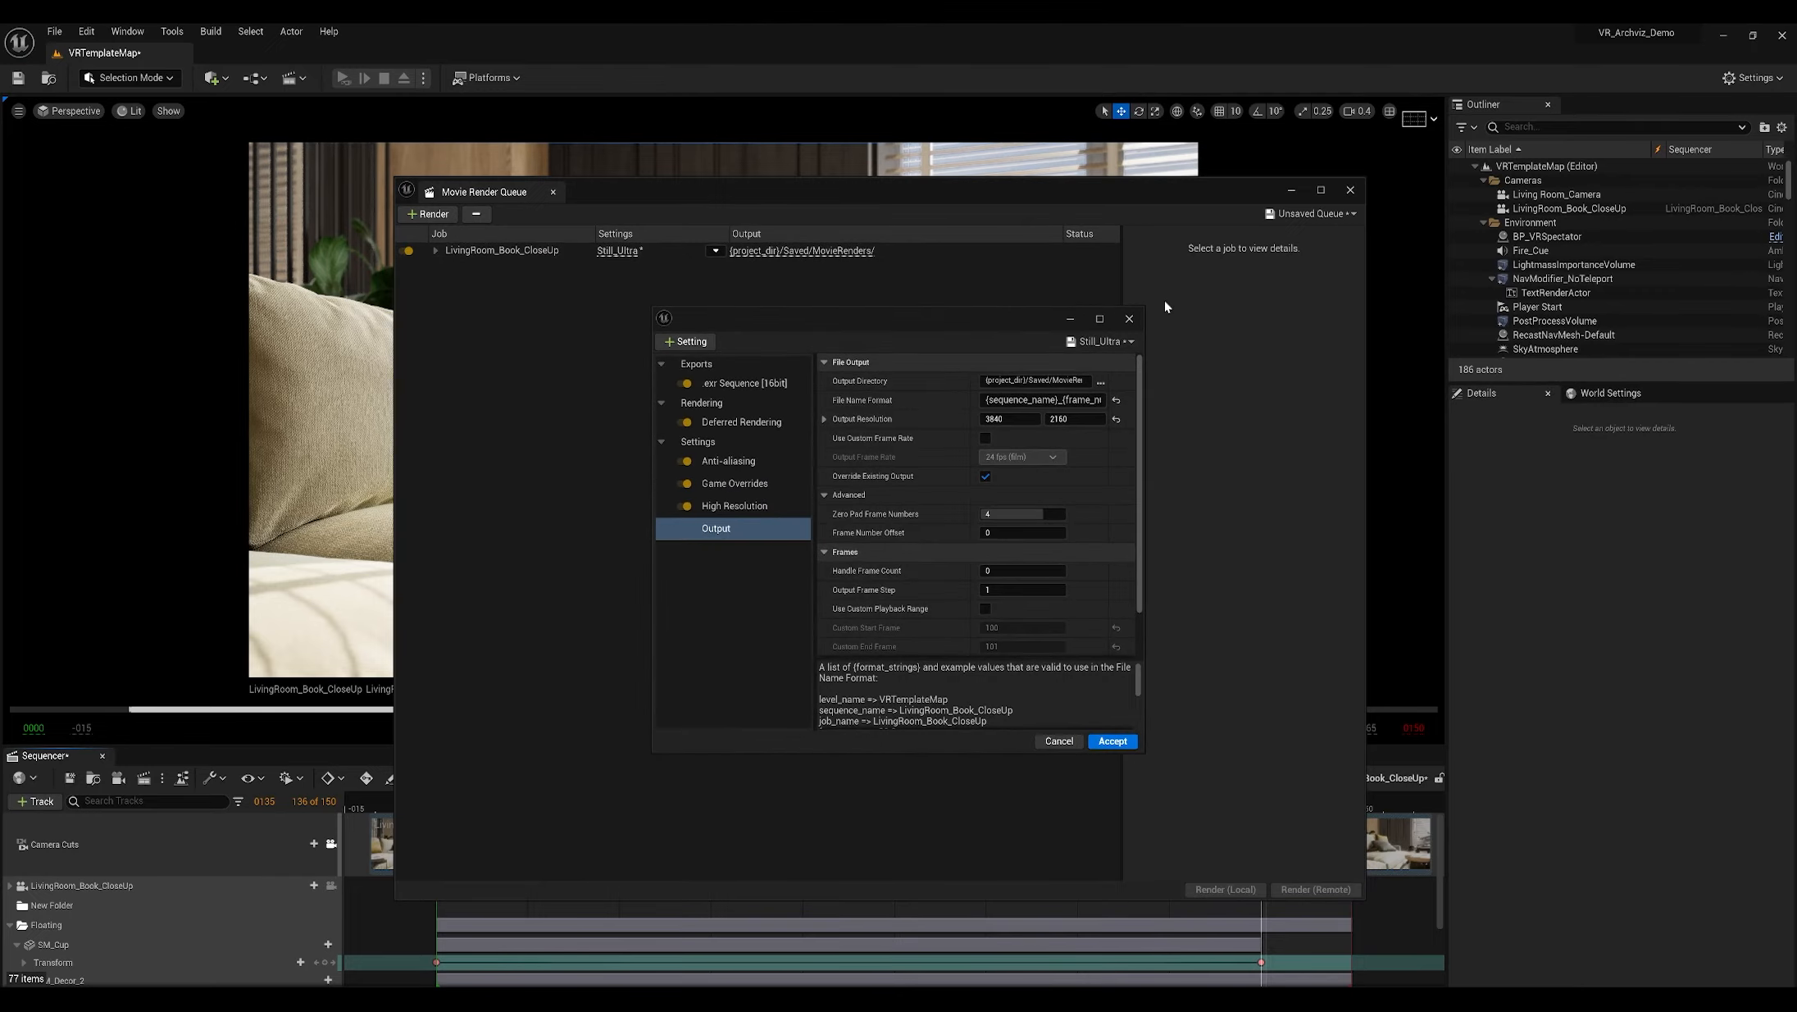
{"action": "left_click", "coordinate": [1101, 382]}
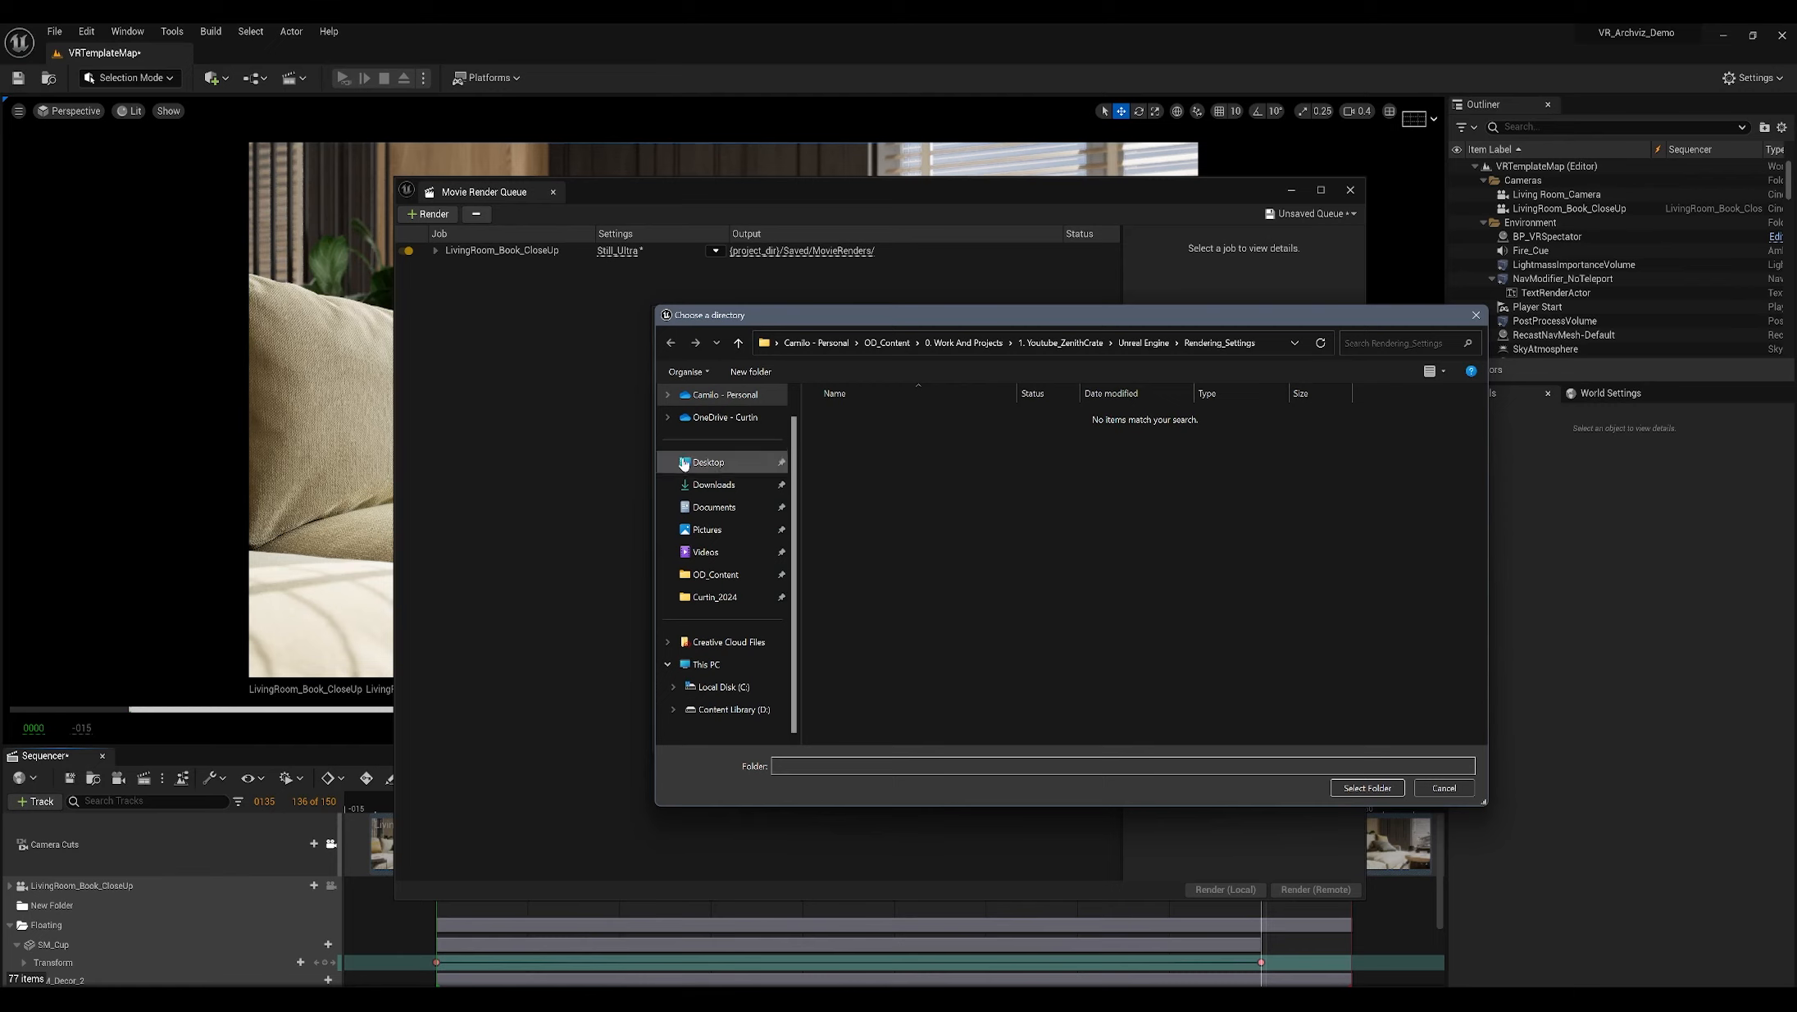
{"action": "left_click", "coordinate": [1367, 787]}
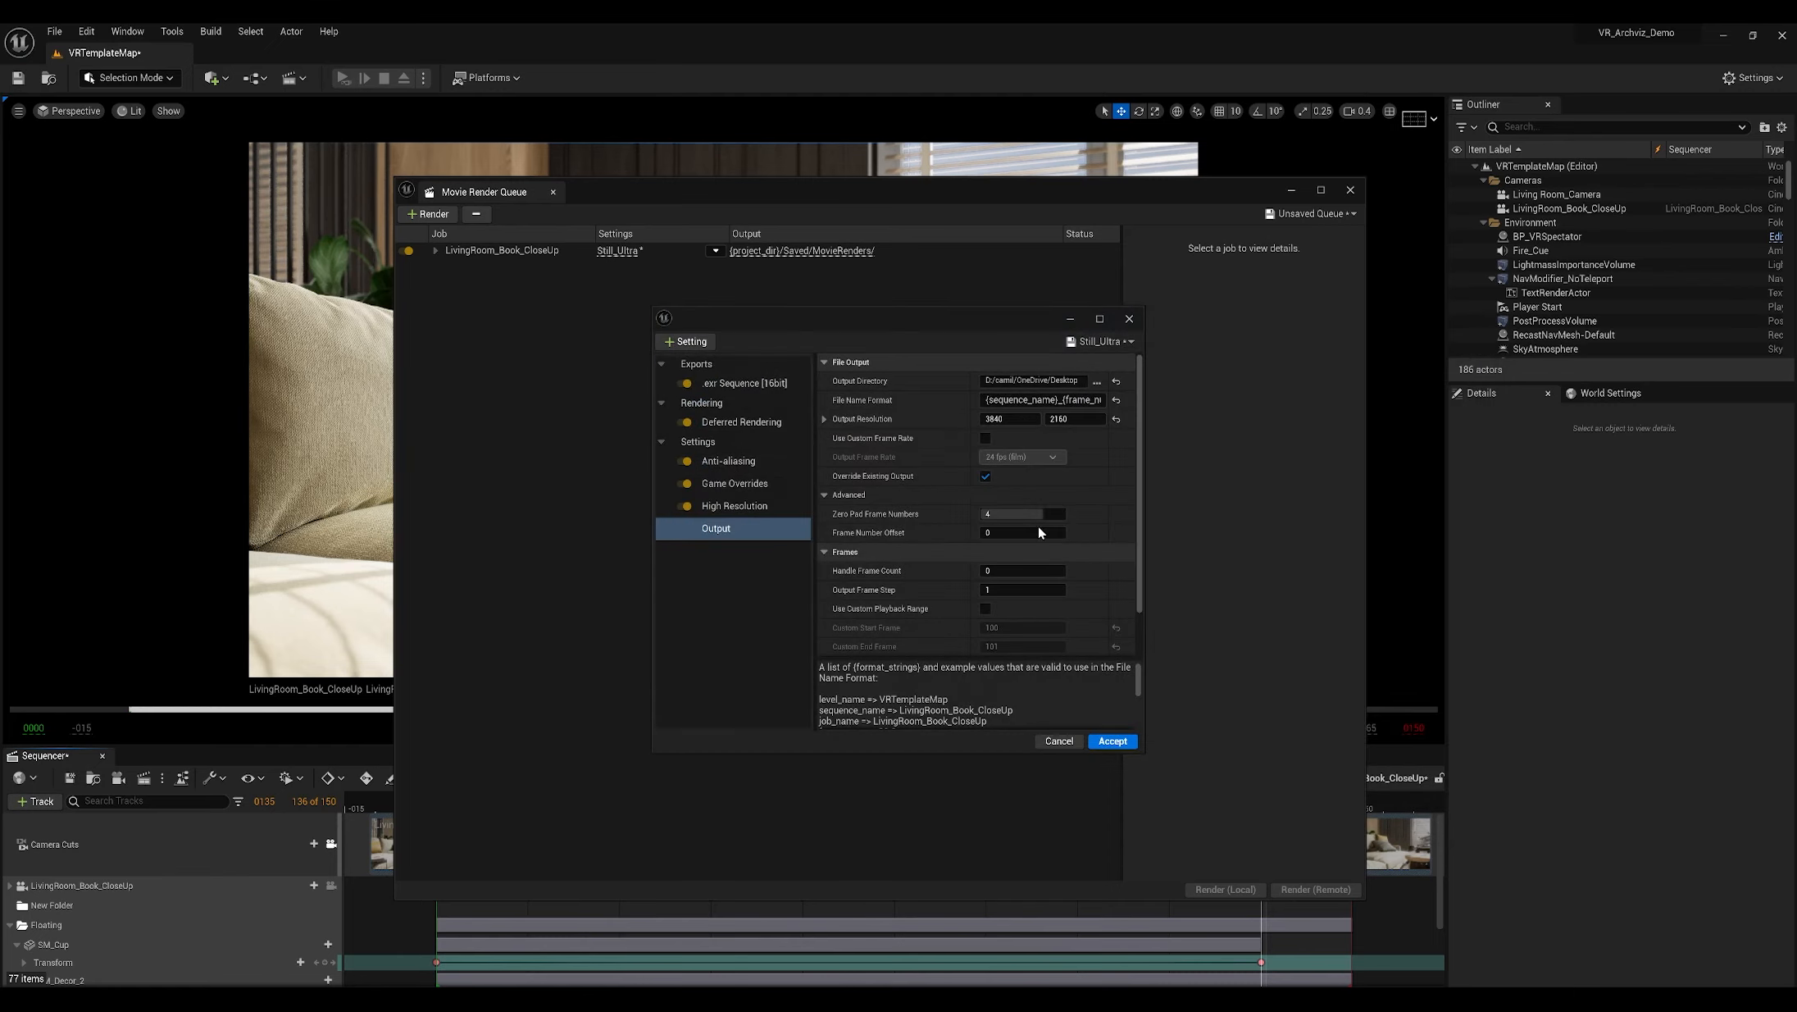
{"action": "left_click", "coordinate": [1113, 740]}
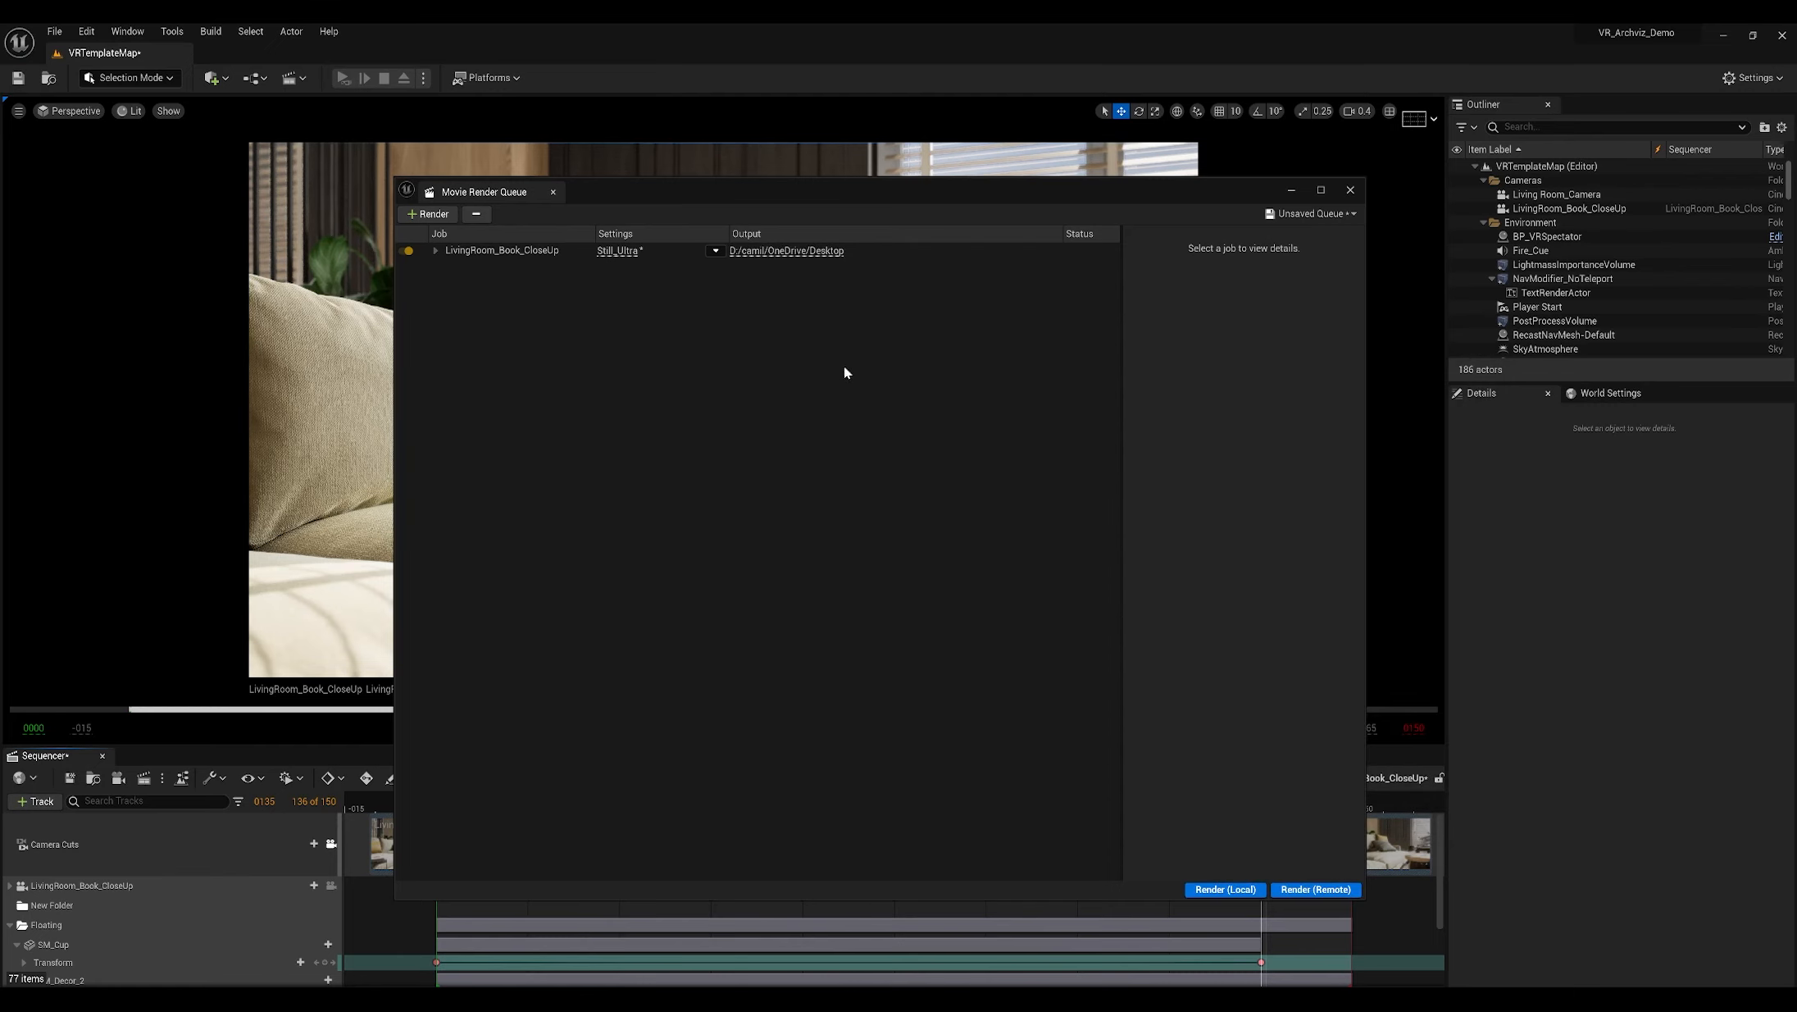
{"action": "left_click", "coordinate": [1225, 889]}
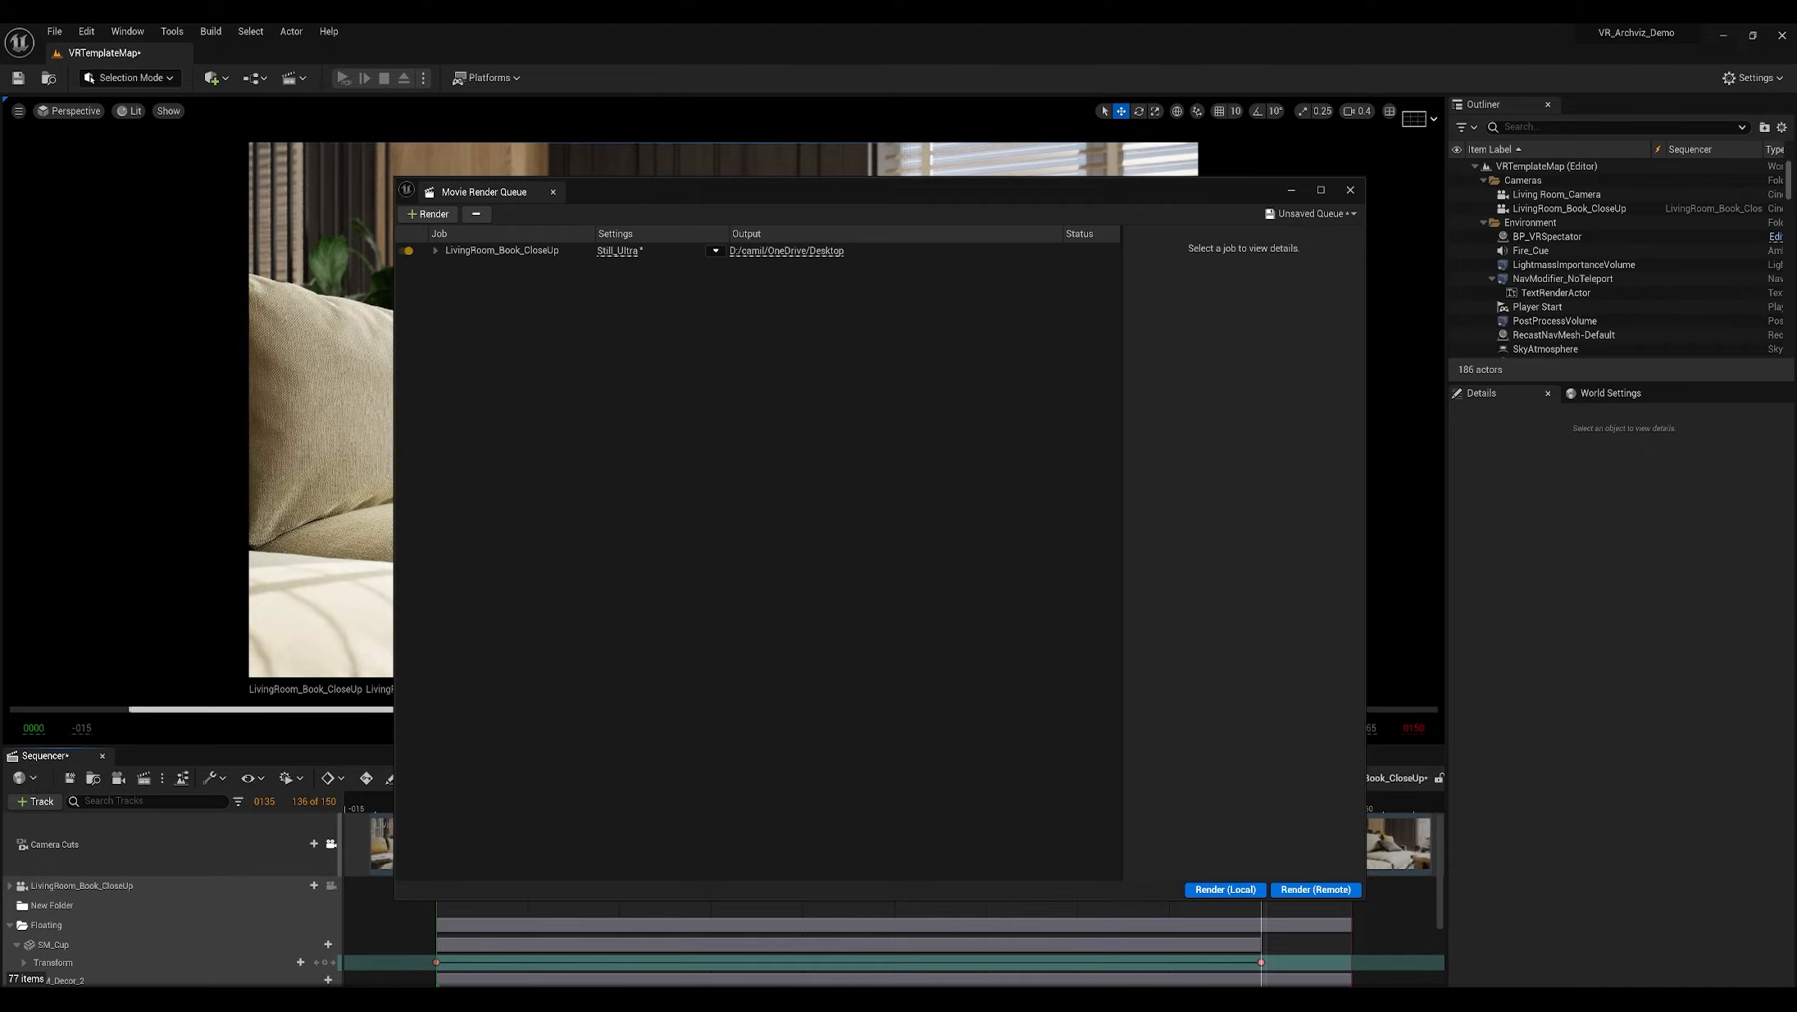
Step: Bring the LivingRoom_Book CloseUp folder window over the editor, enlarge it and look through the rendered EXR frames
{"action": "left_click_drag", "start_coordinate": [1194, 266], "coordinate": [1796, 278]}
{"action": "left_click_drag", "start_coordinate": [1796, 234], "coordinate": [775, 213]}
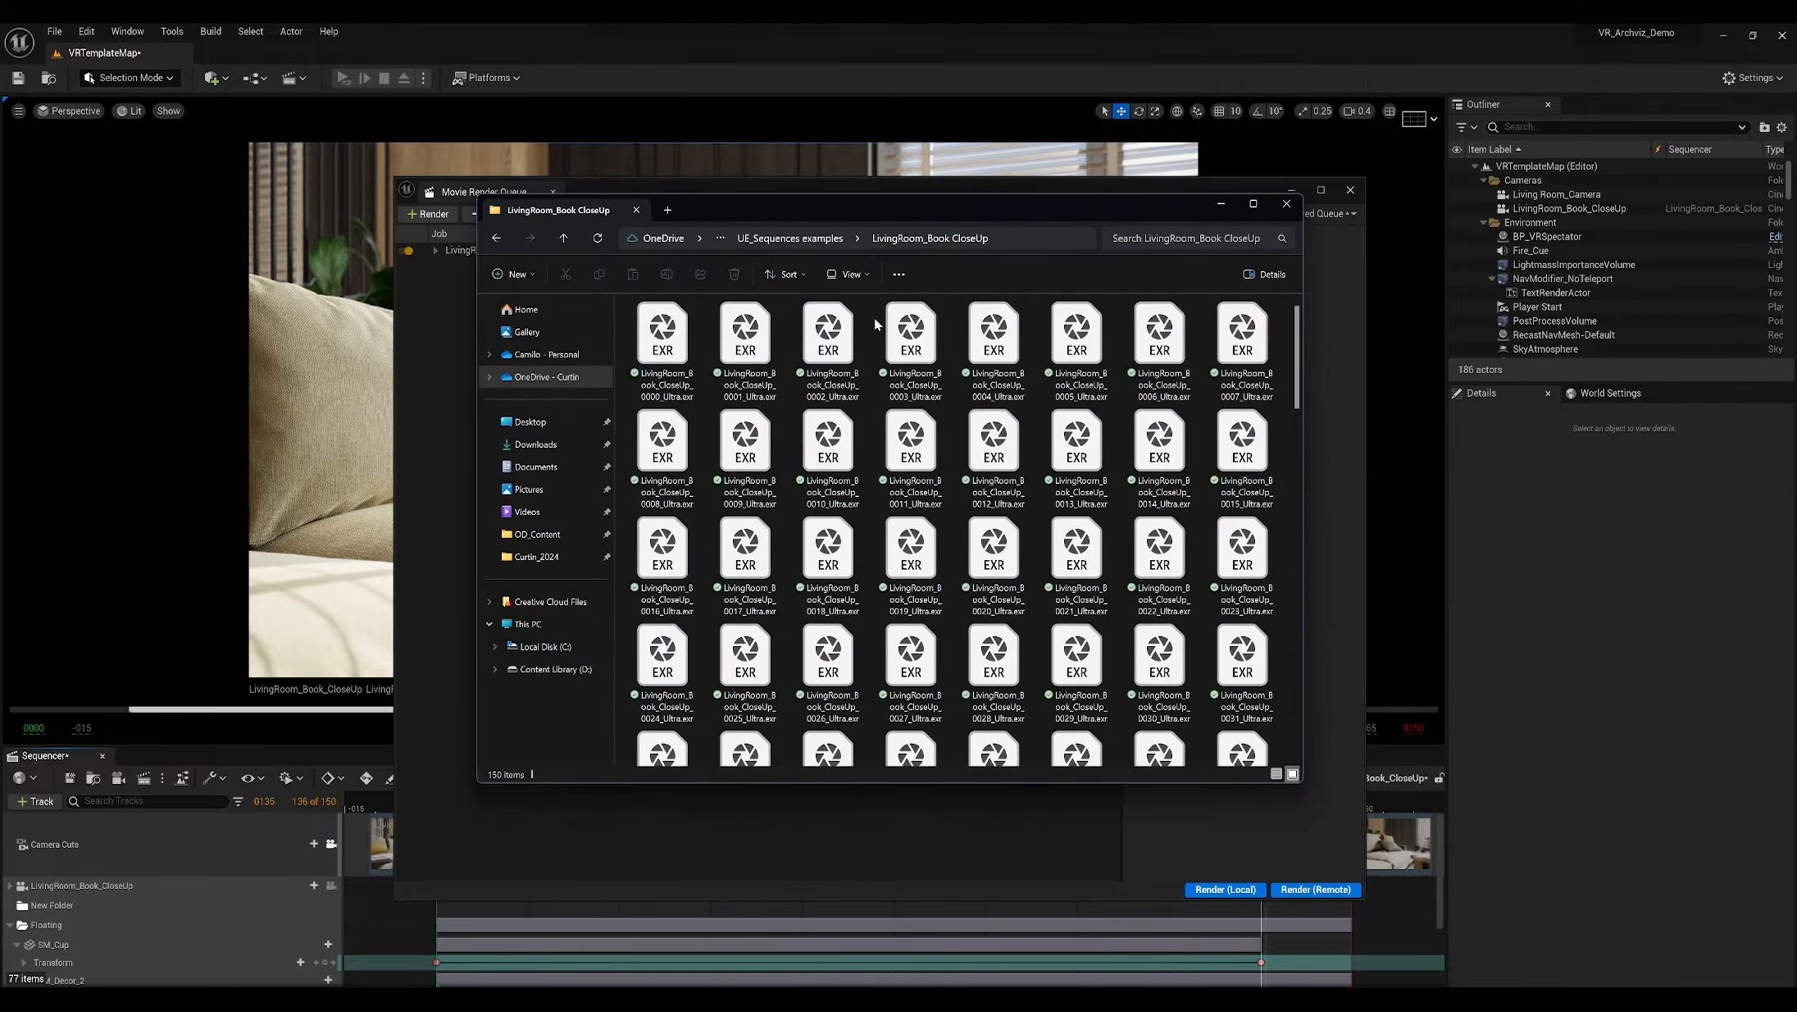
{"action": "left_click_drag", "start_coordinate": [1302, 780], "coordinate": [1524, 958]}
{"action": "left_click", "coordinate": [656, 361]}
{"action": "scroll", "coordinate": [902, 565], "scroll_direction": "down", "scroll_amount": 8}
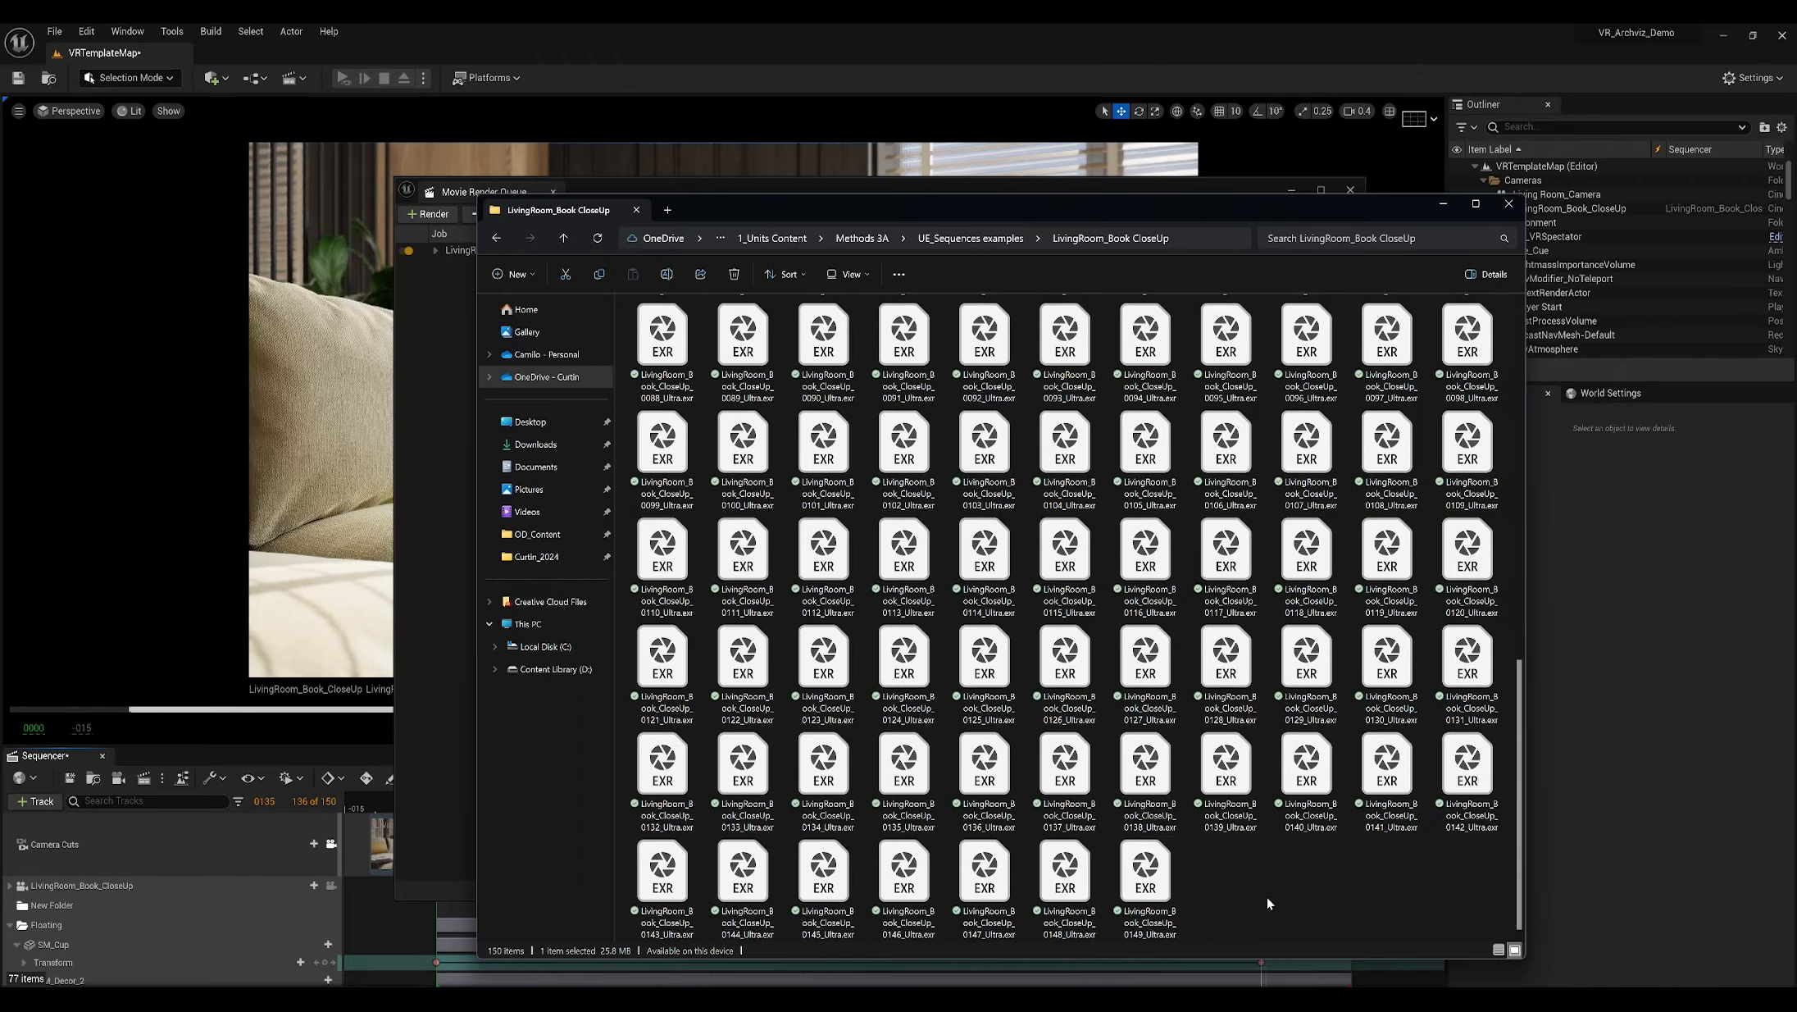
{"action": "scroll", "coordinate": [1267, 902], "scroll_direction": "up", "scroll_amount": 8}
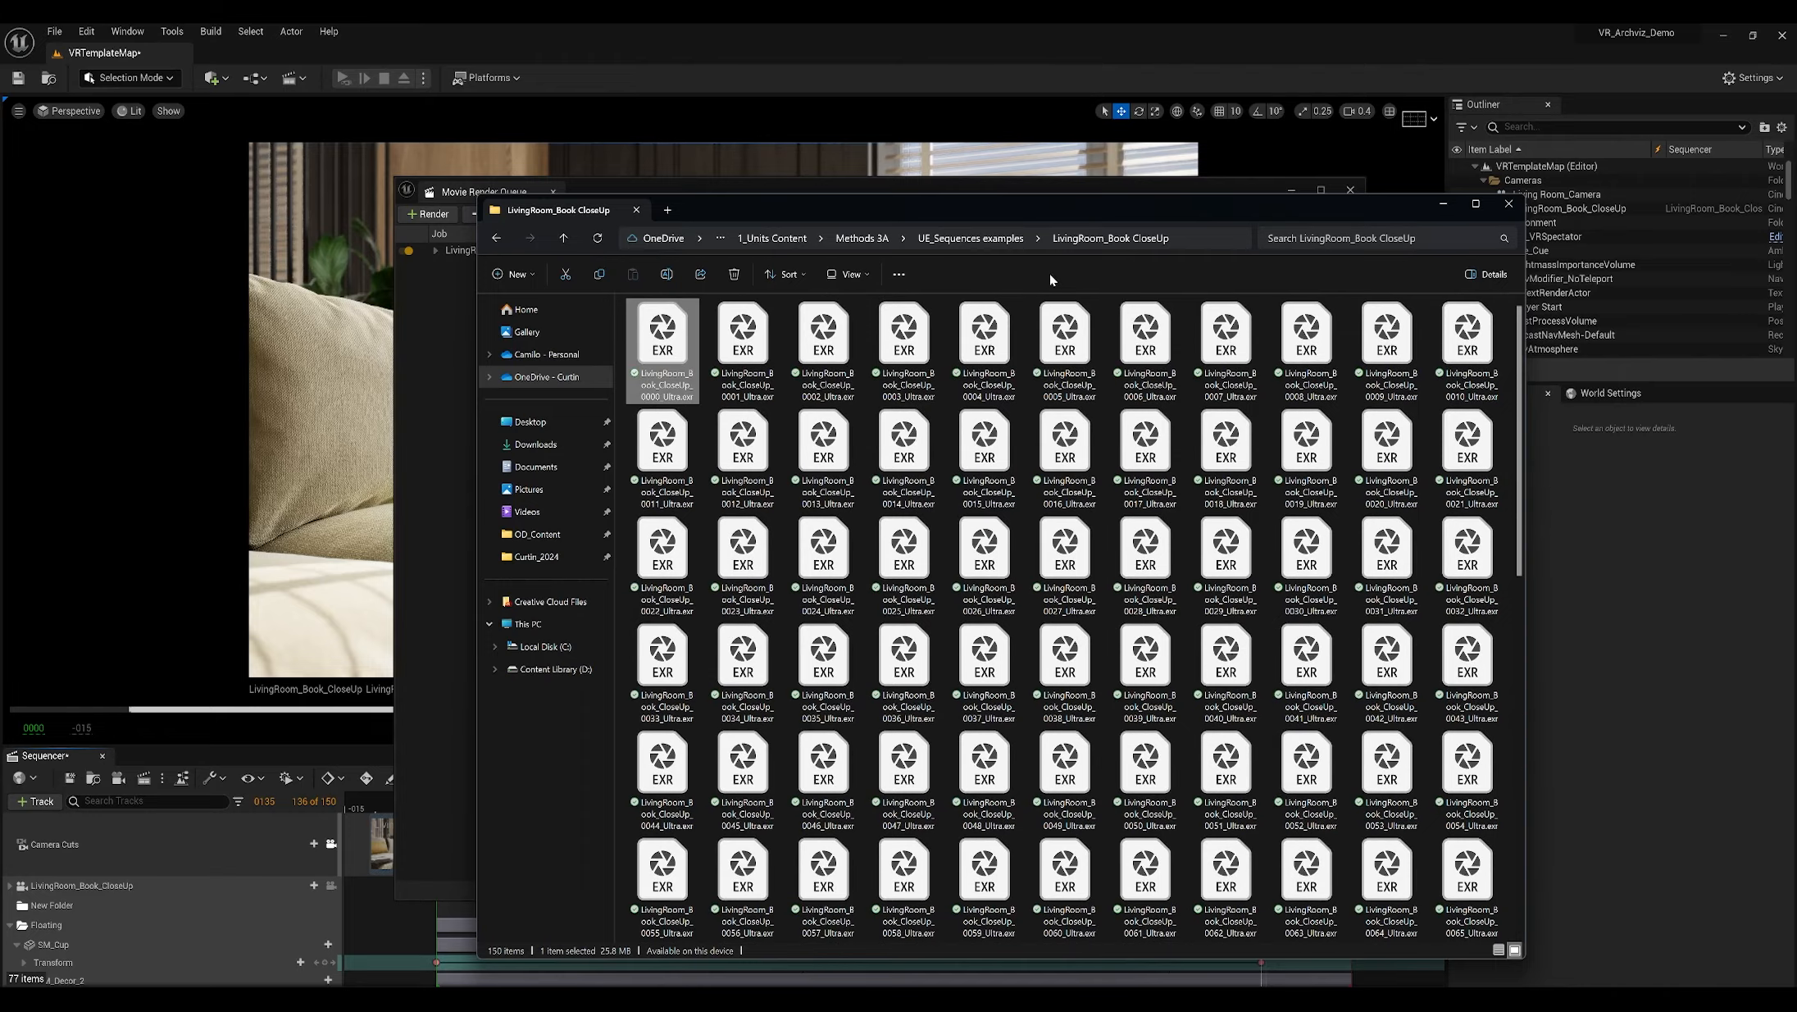
Step: Reposition the folder window, preview the LivingRoom_Book_CloseUp_0014_Ultra.exr frame and close the preview
{"action": "left_click", "coordinate": [902, 345]}
{"action": "left_click_drag", "start_coordinate": [984, 215], "coordinate": [966, 172]}
{"action": "left_click", "coordinate": [966, 312]}
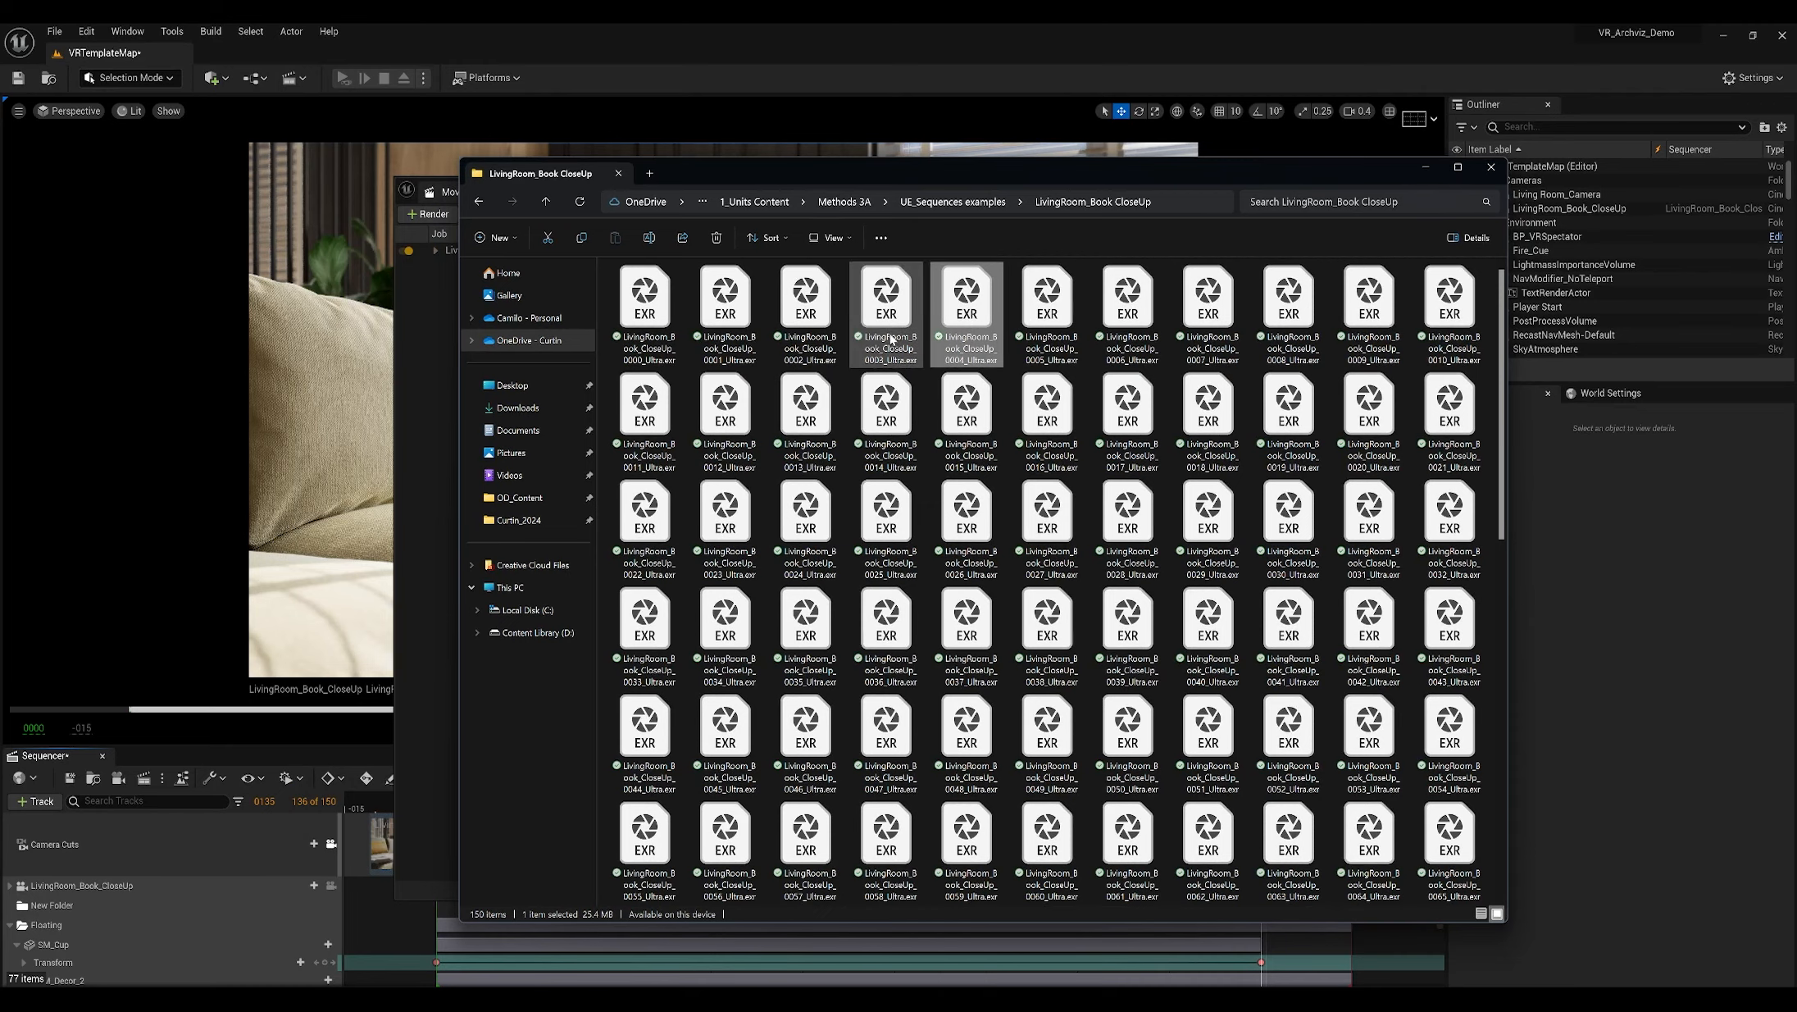
{"action": "left_click", "coordinate": [898, 414]}
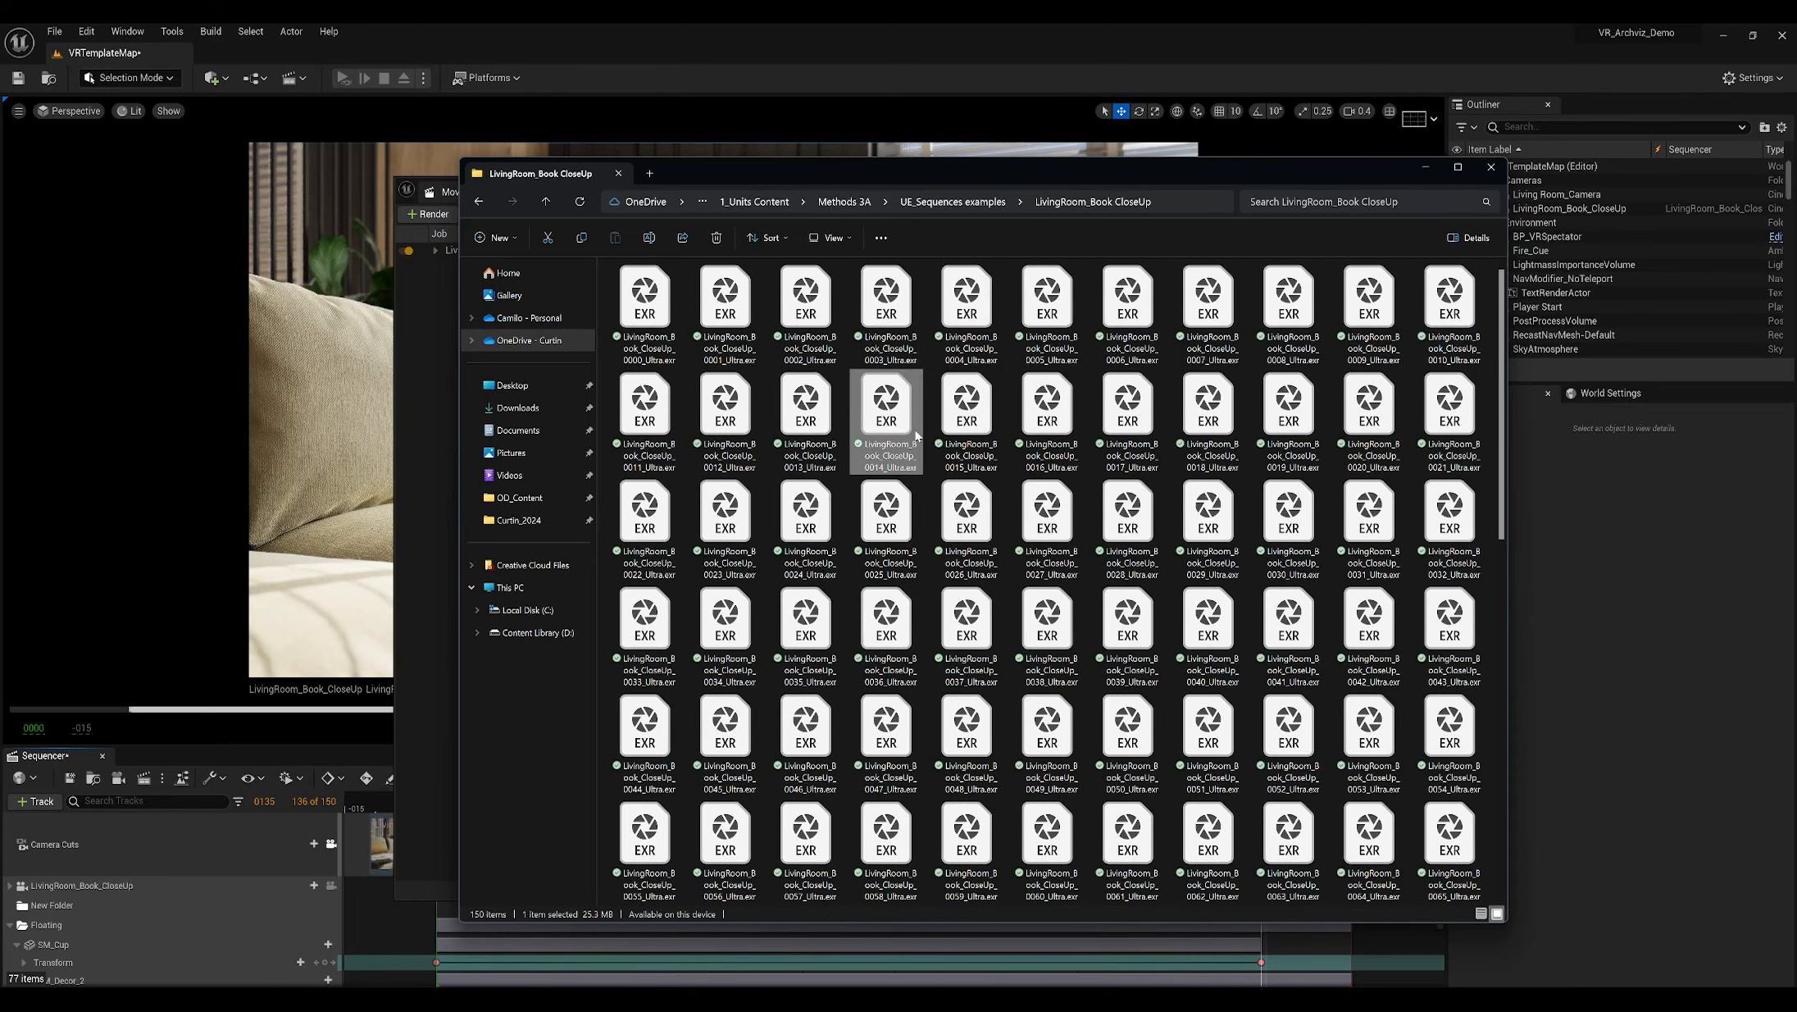
{"action": "key", "text": "ctrl+space"}
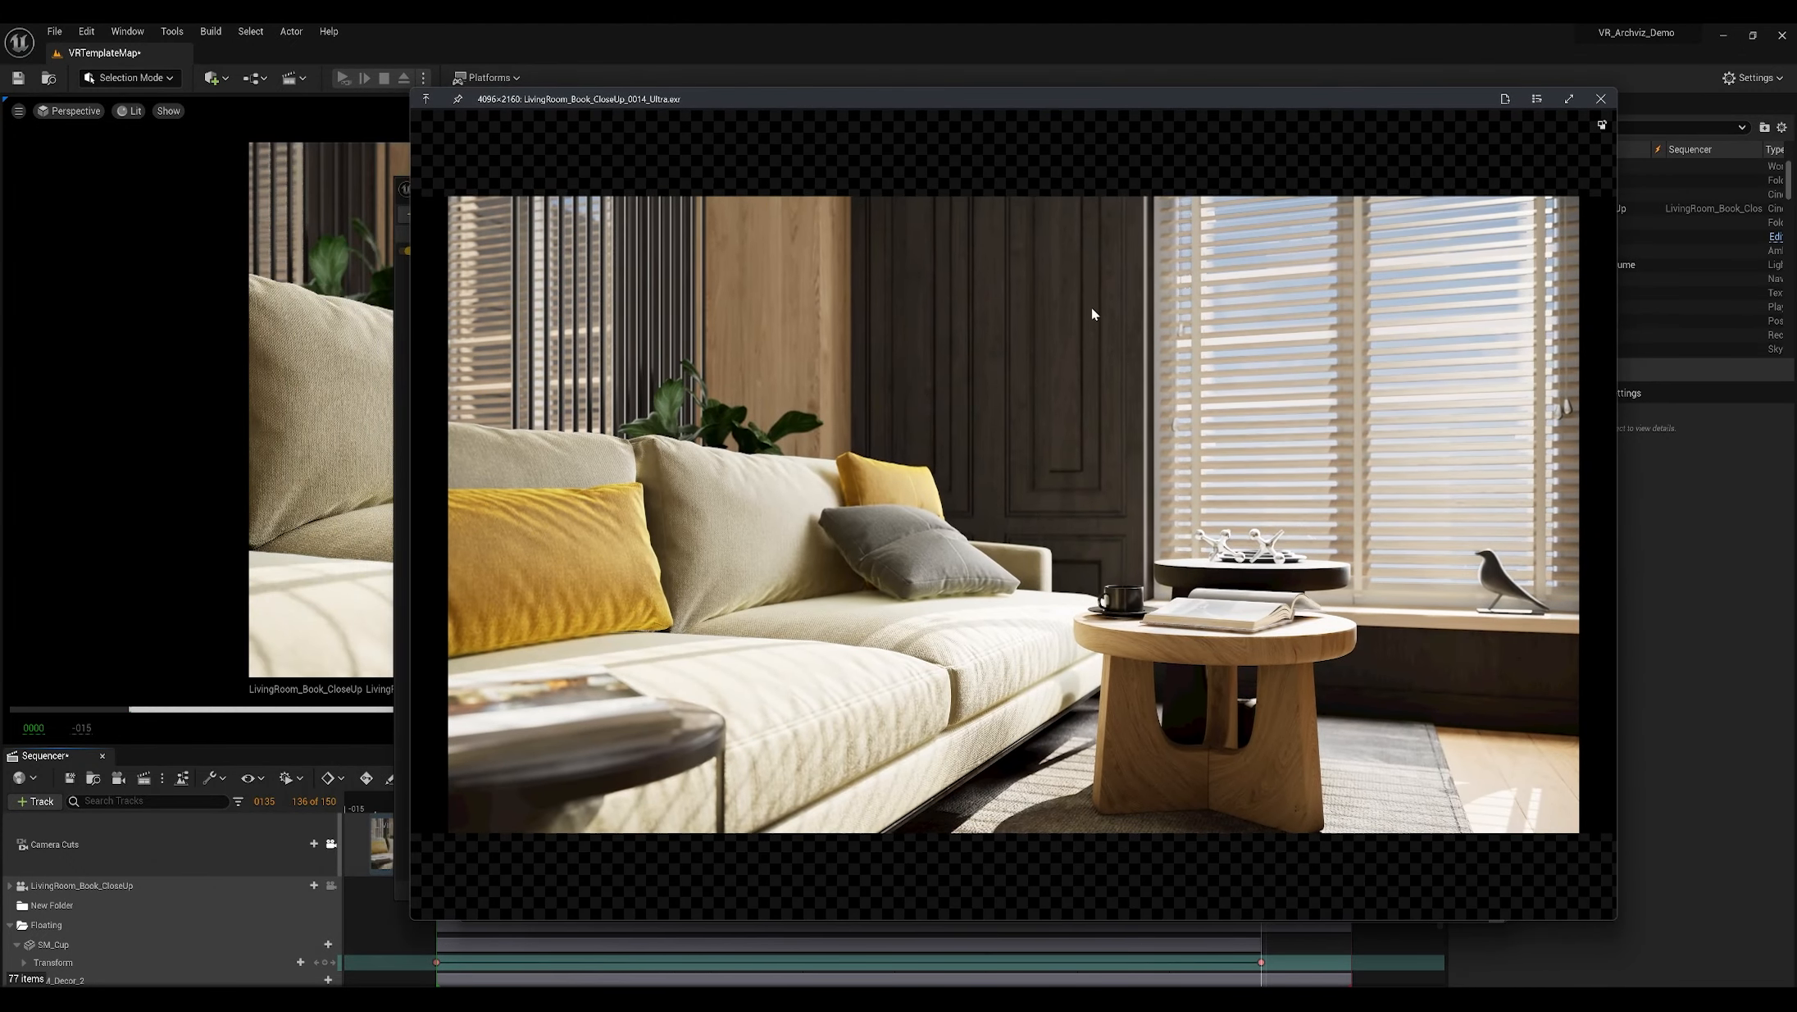
{"action": "left_click_drag", "start_coordinate": [1120, 97], "coordinate": [953, 134]}
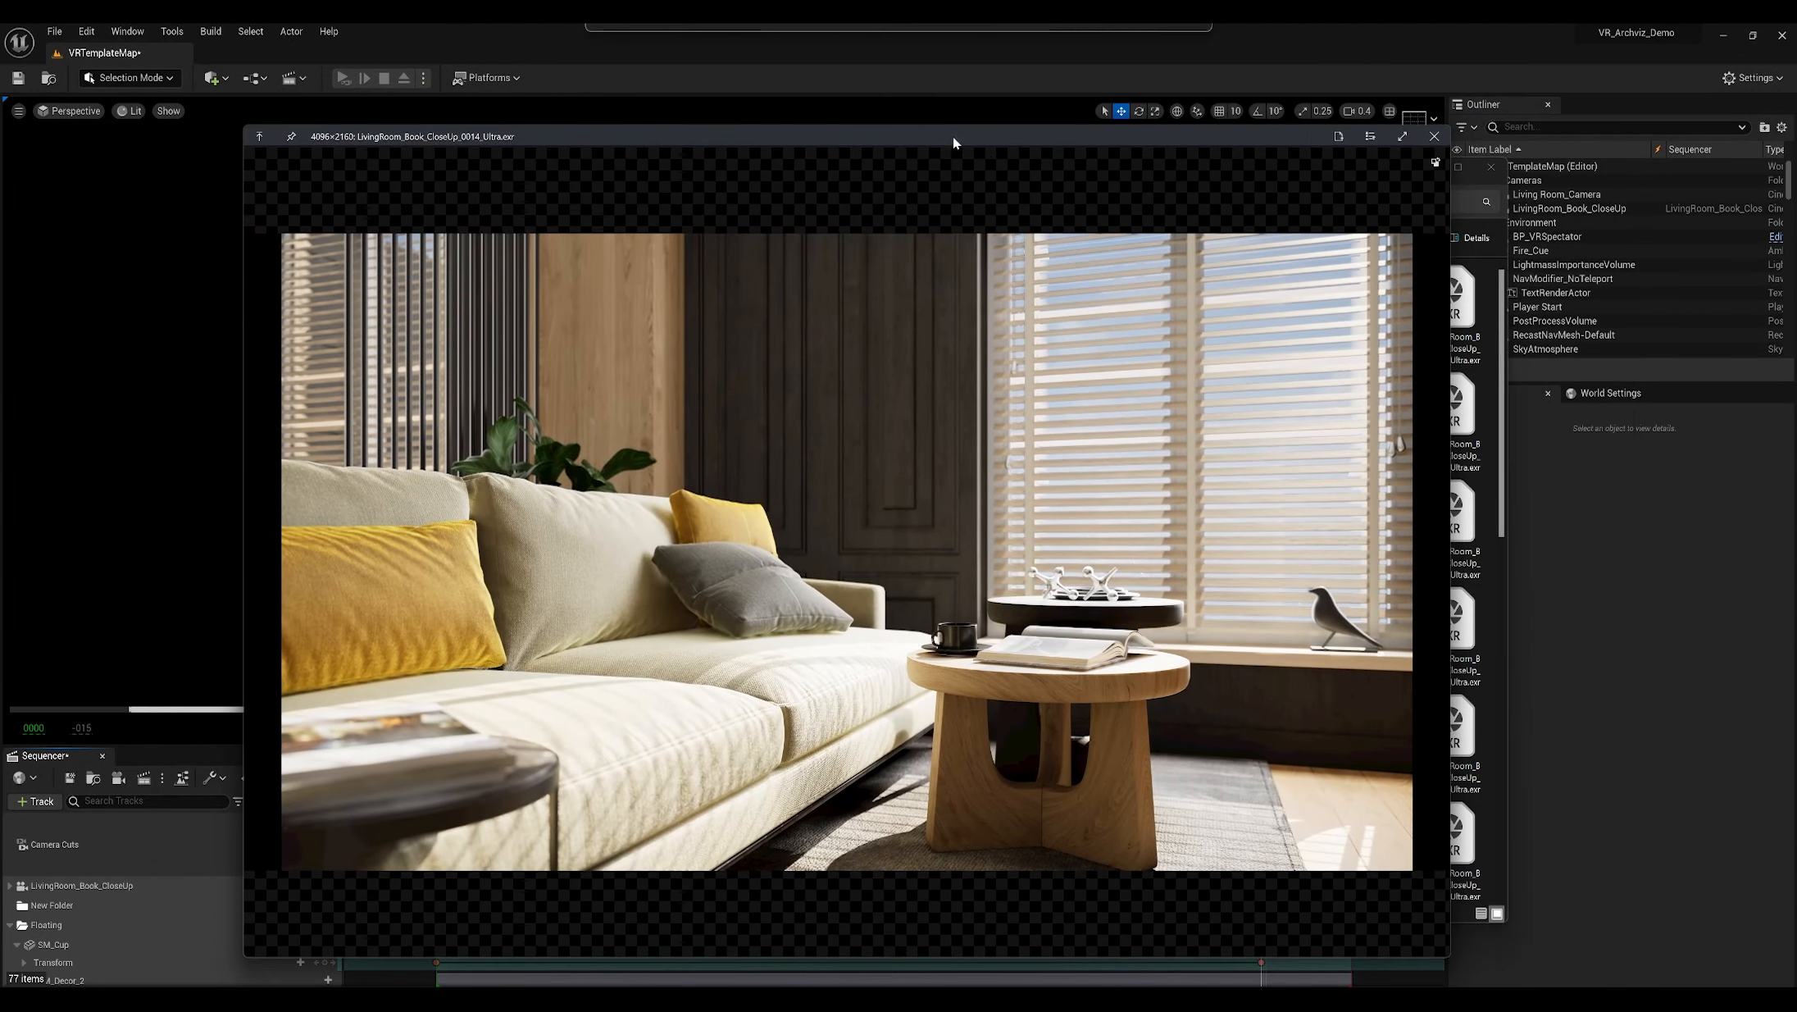
{"action": "left_click", "coordinate": [1433, 143]}
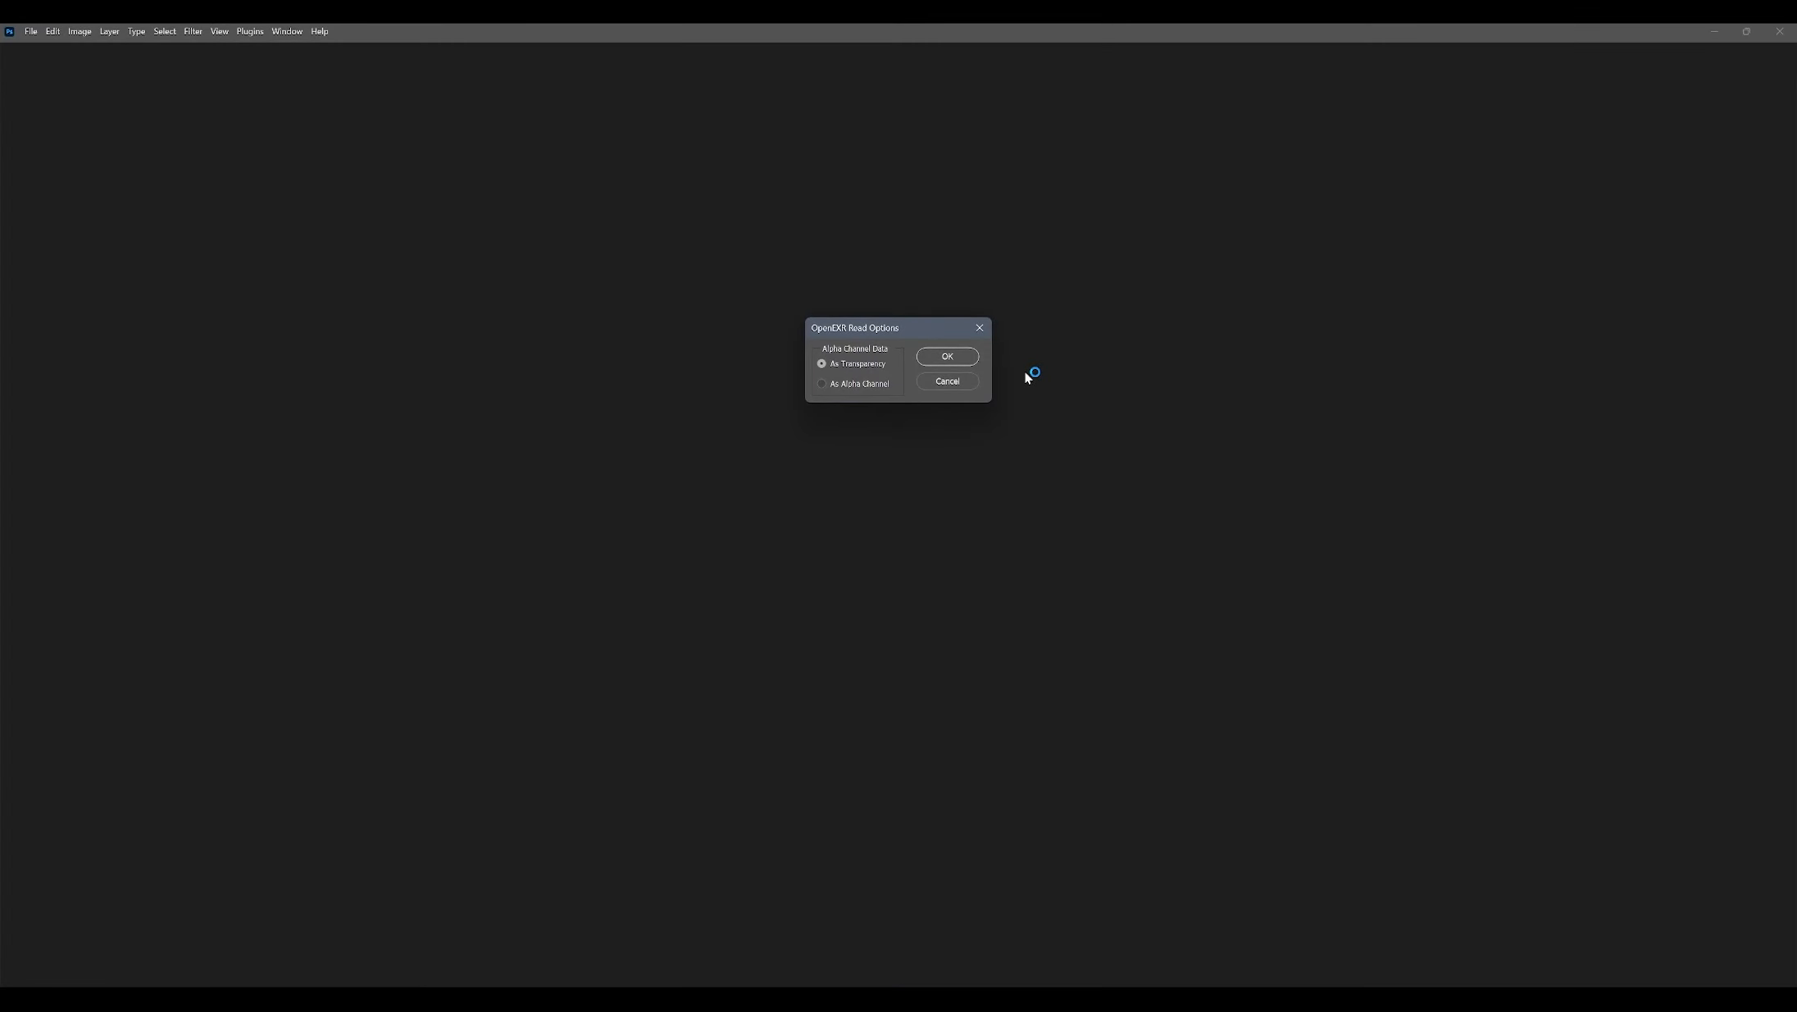
Step: View LivingRoom_Book_CloseUp_0005_Ultra.exr in Photoshop with alpha channel data as transparency, and close Photoshop
{"action": "left_click", "coordinate": [951, 356]}
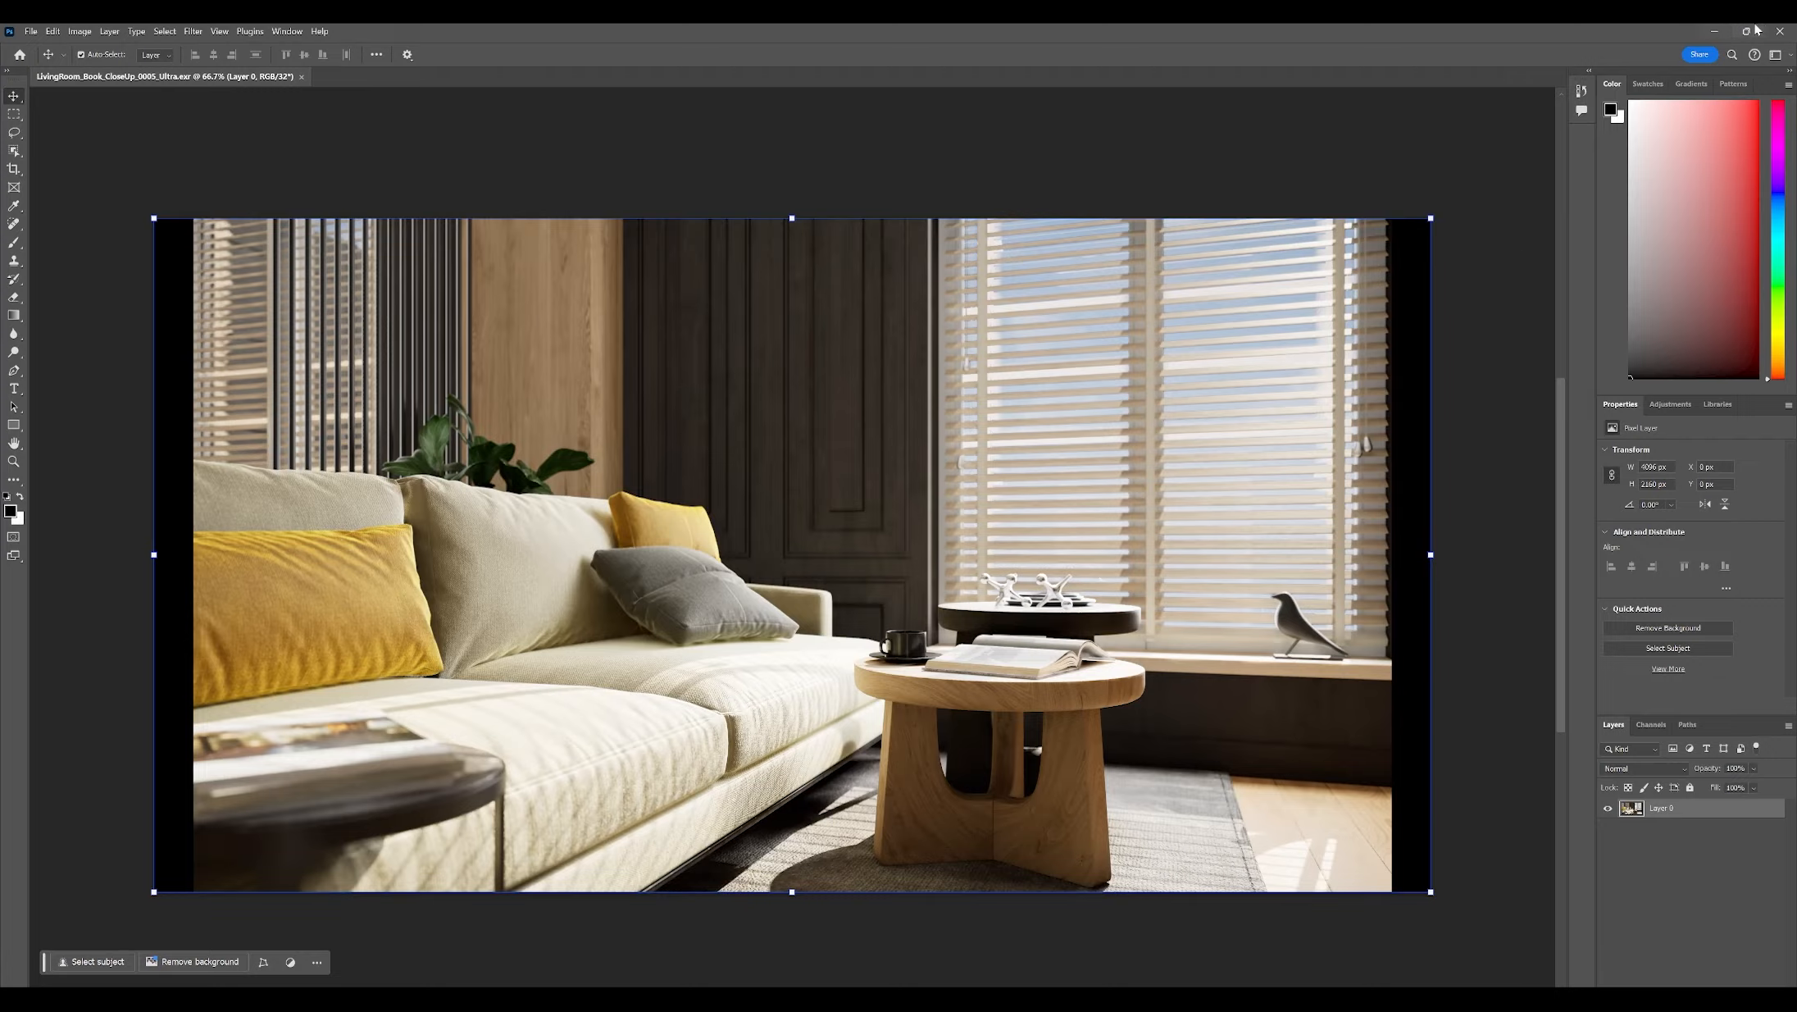
{"action": "left_click", "coordinate": [1780, 32]}
Step: Preview the LivingRoom_Book_CloseUp_0016_Ultra.exr frame, return to the folder window and search the computer for the QuickLook app
{"action": "left_click", "coordinate": [1074, 439]}
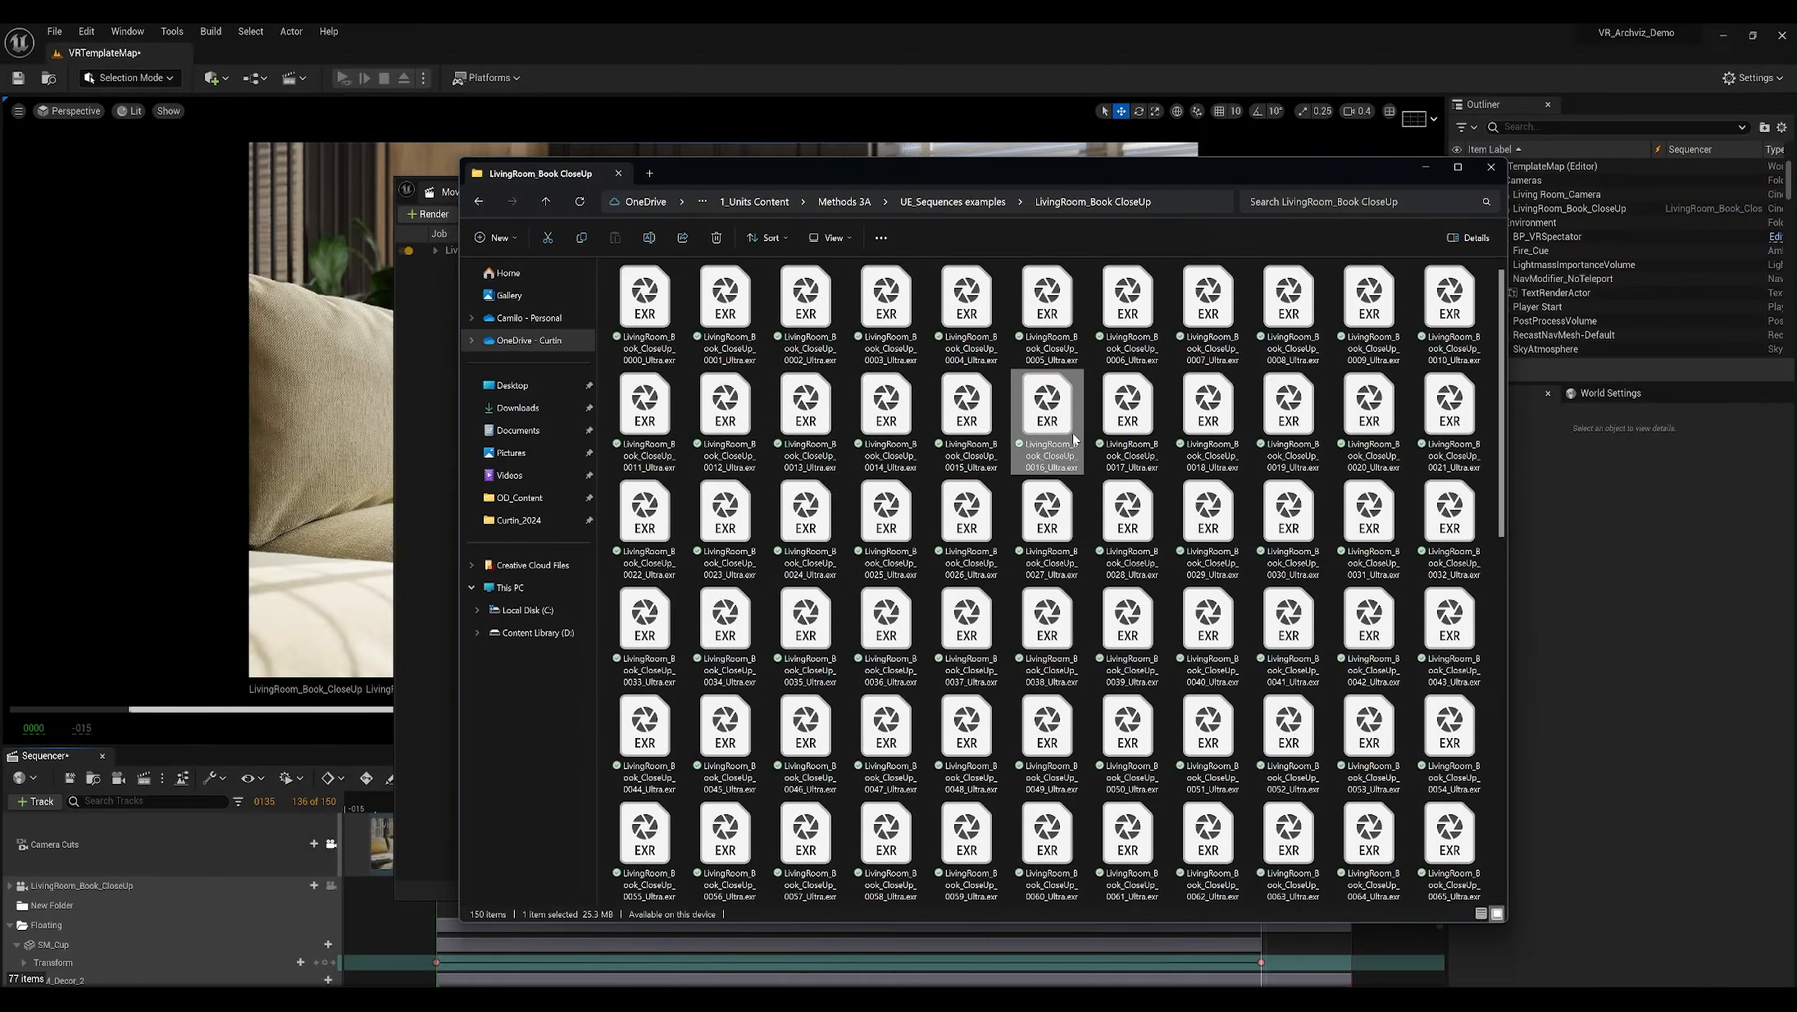
{"action": "key", "text": "ctrl+space"}
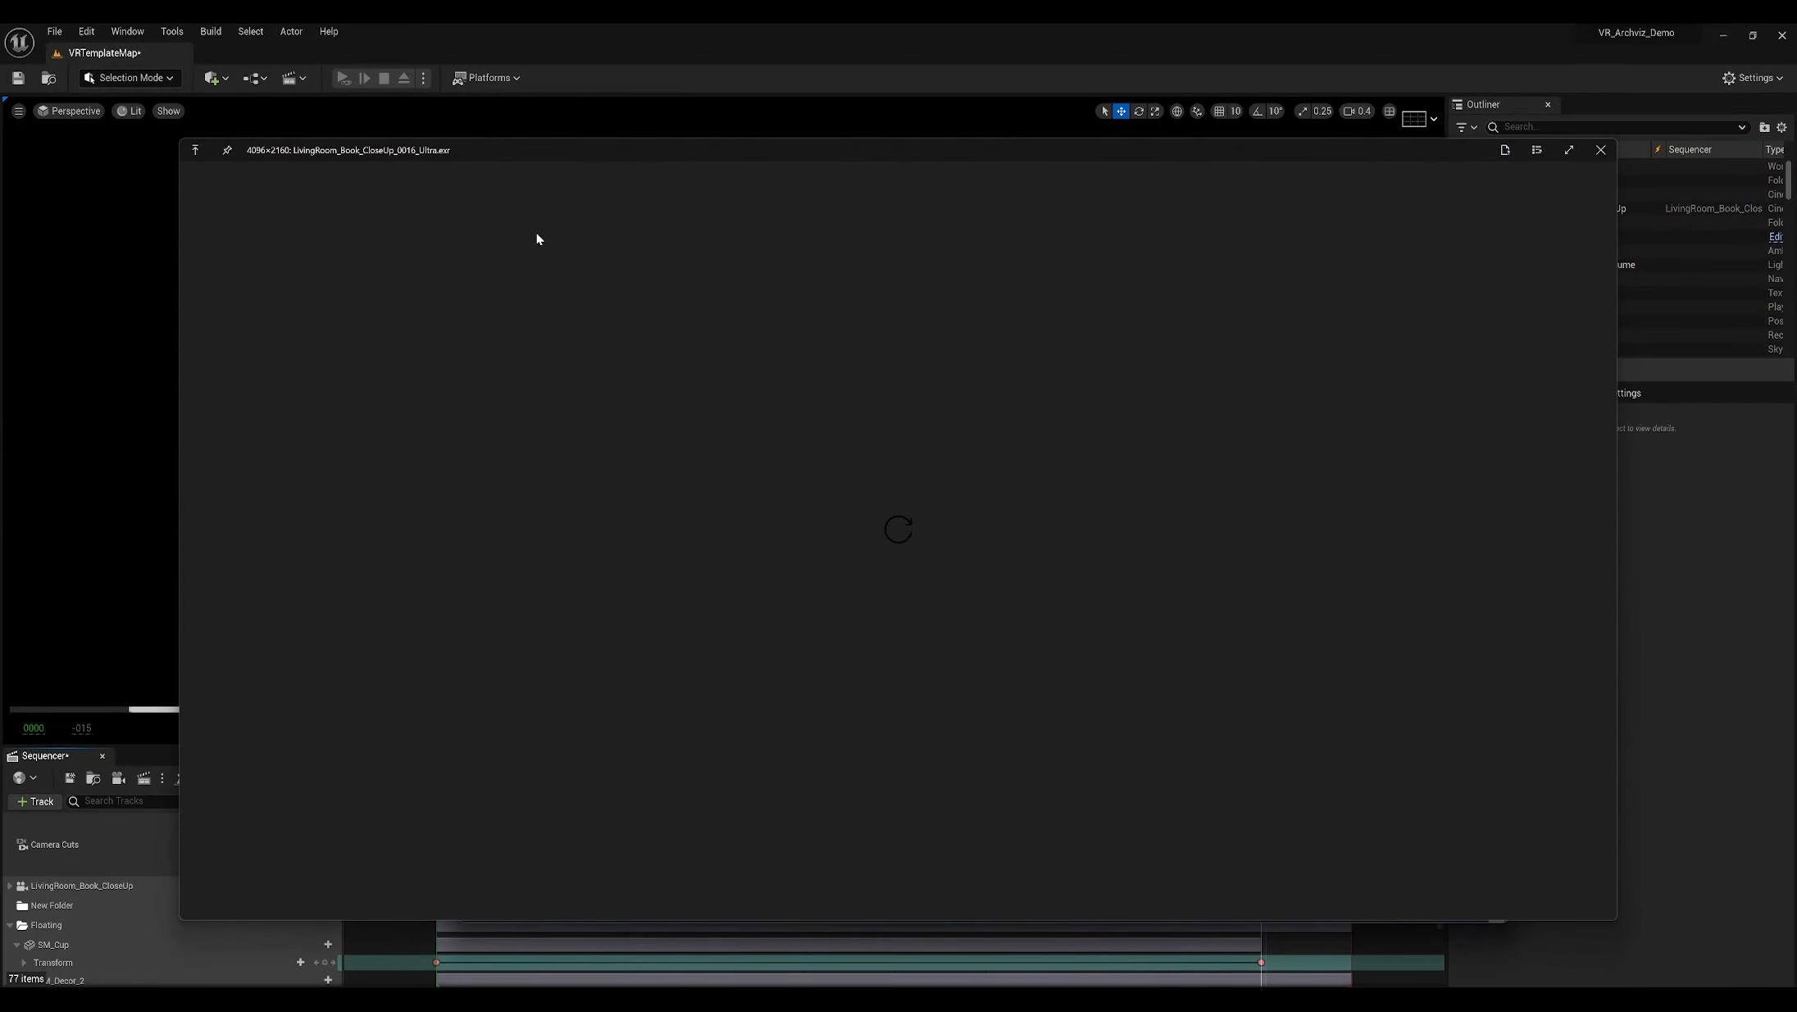
{"action": "key", "text": "Escape"}
{"action": "key", "text": "super+Tab"}
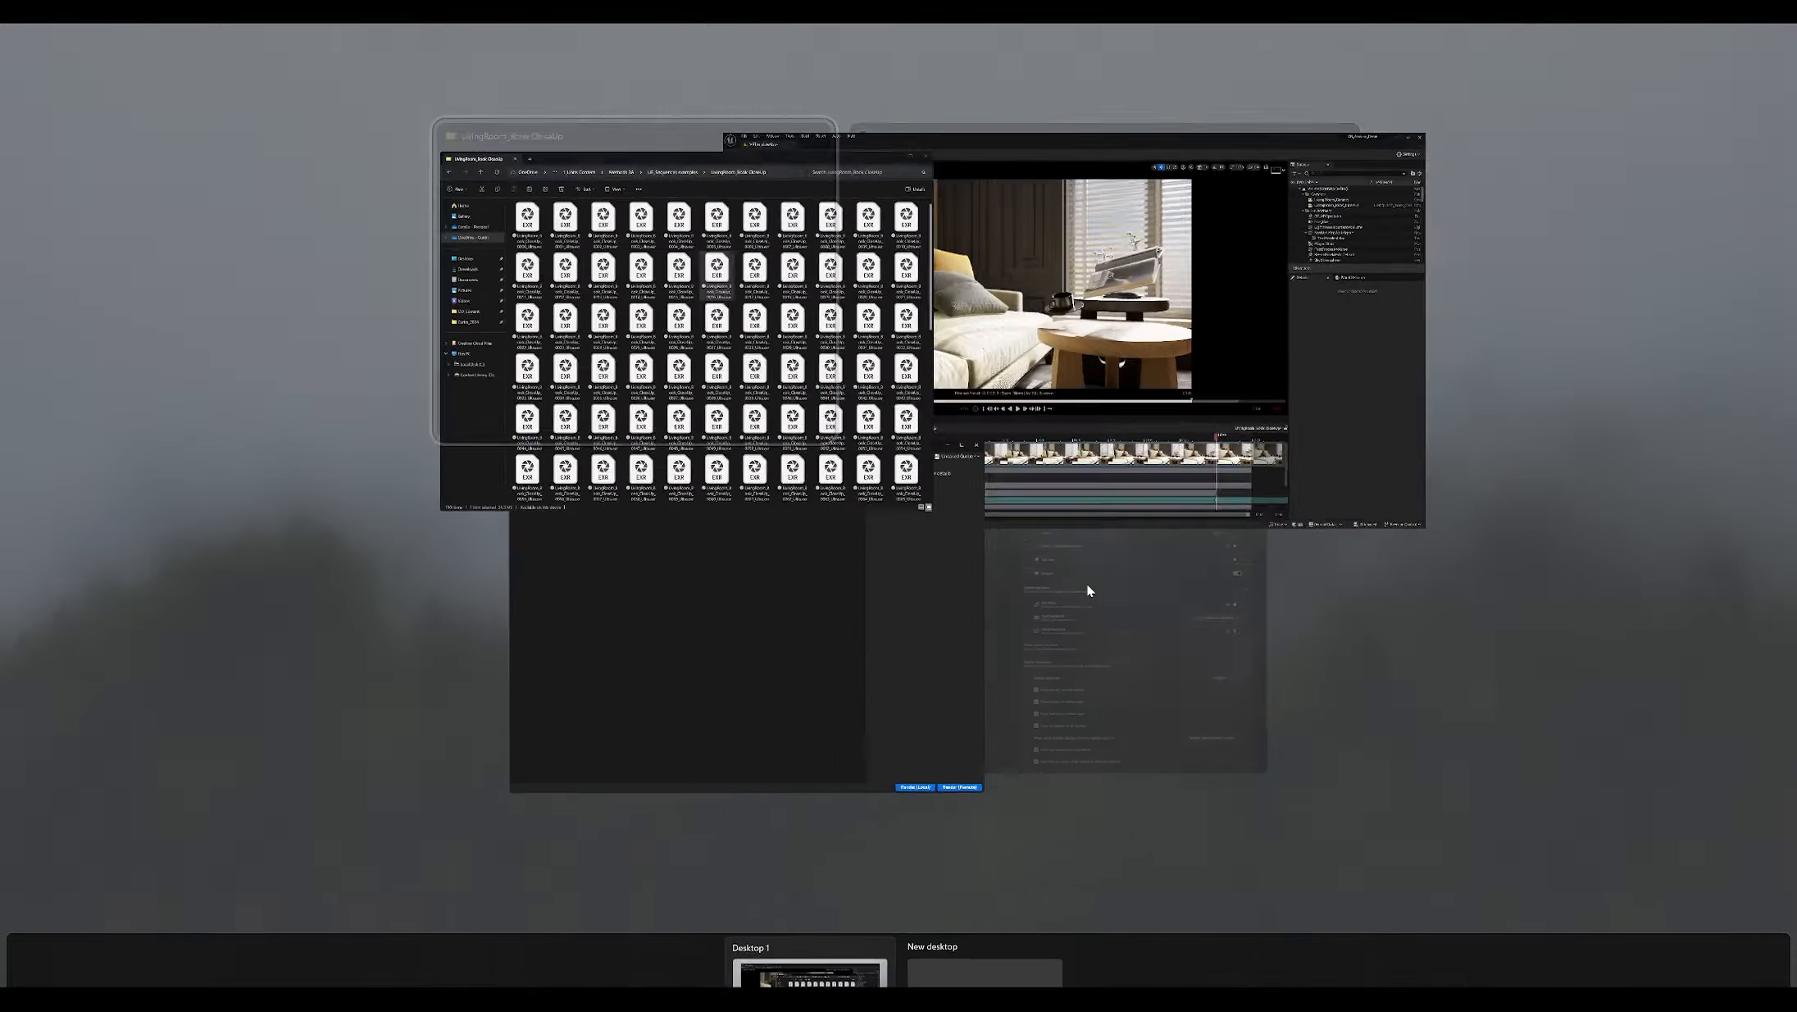
{"action": "left_click", "coordinate": [627, 315]}
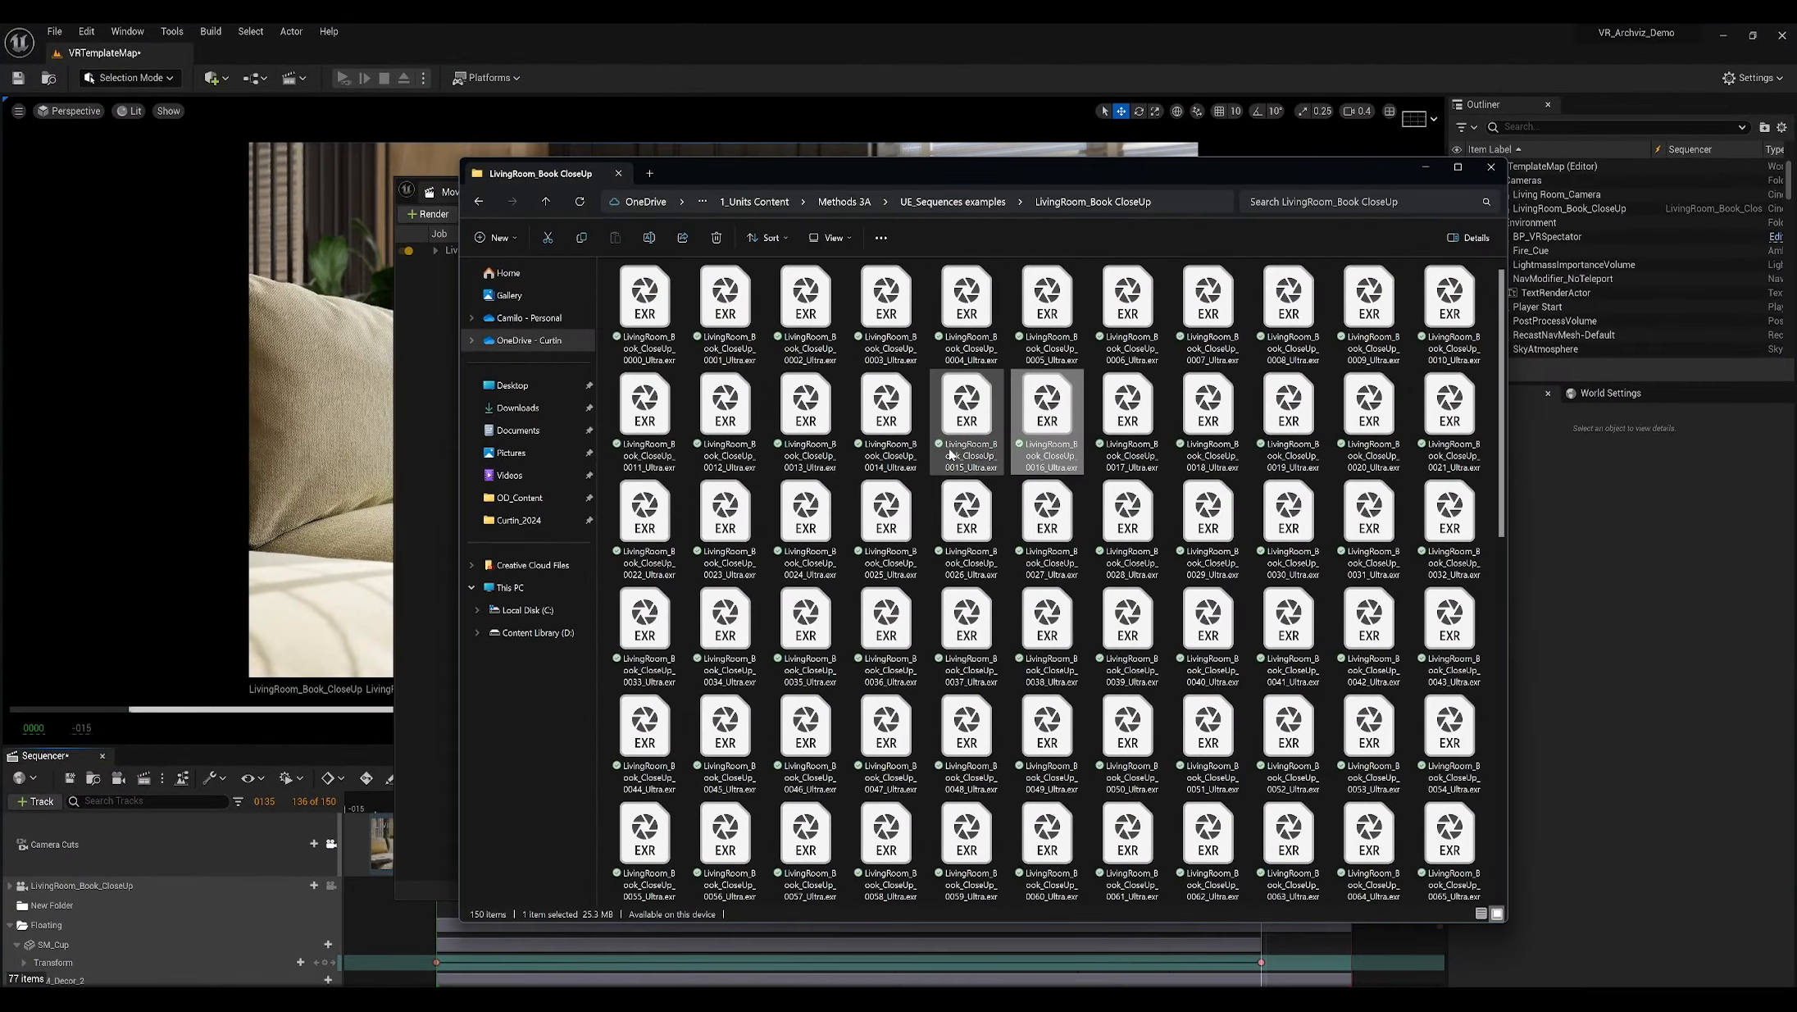
{"action": "key", "text": "super"}
{"action": "type", "text": "quic"}
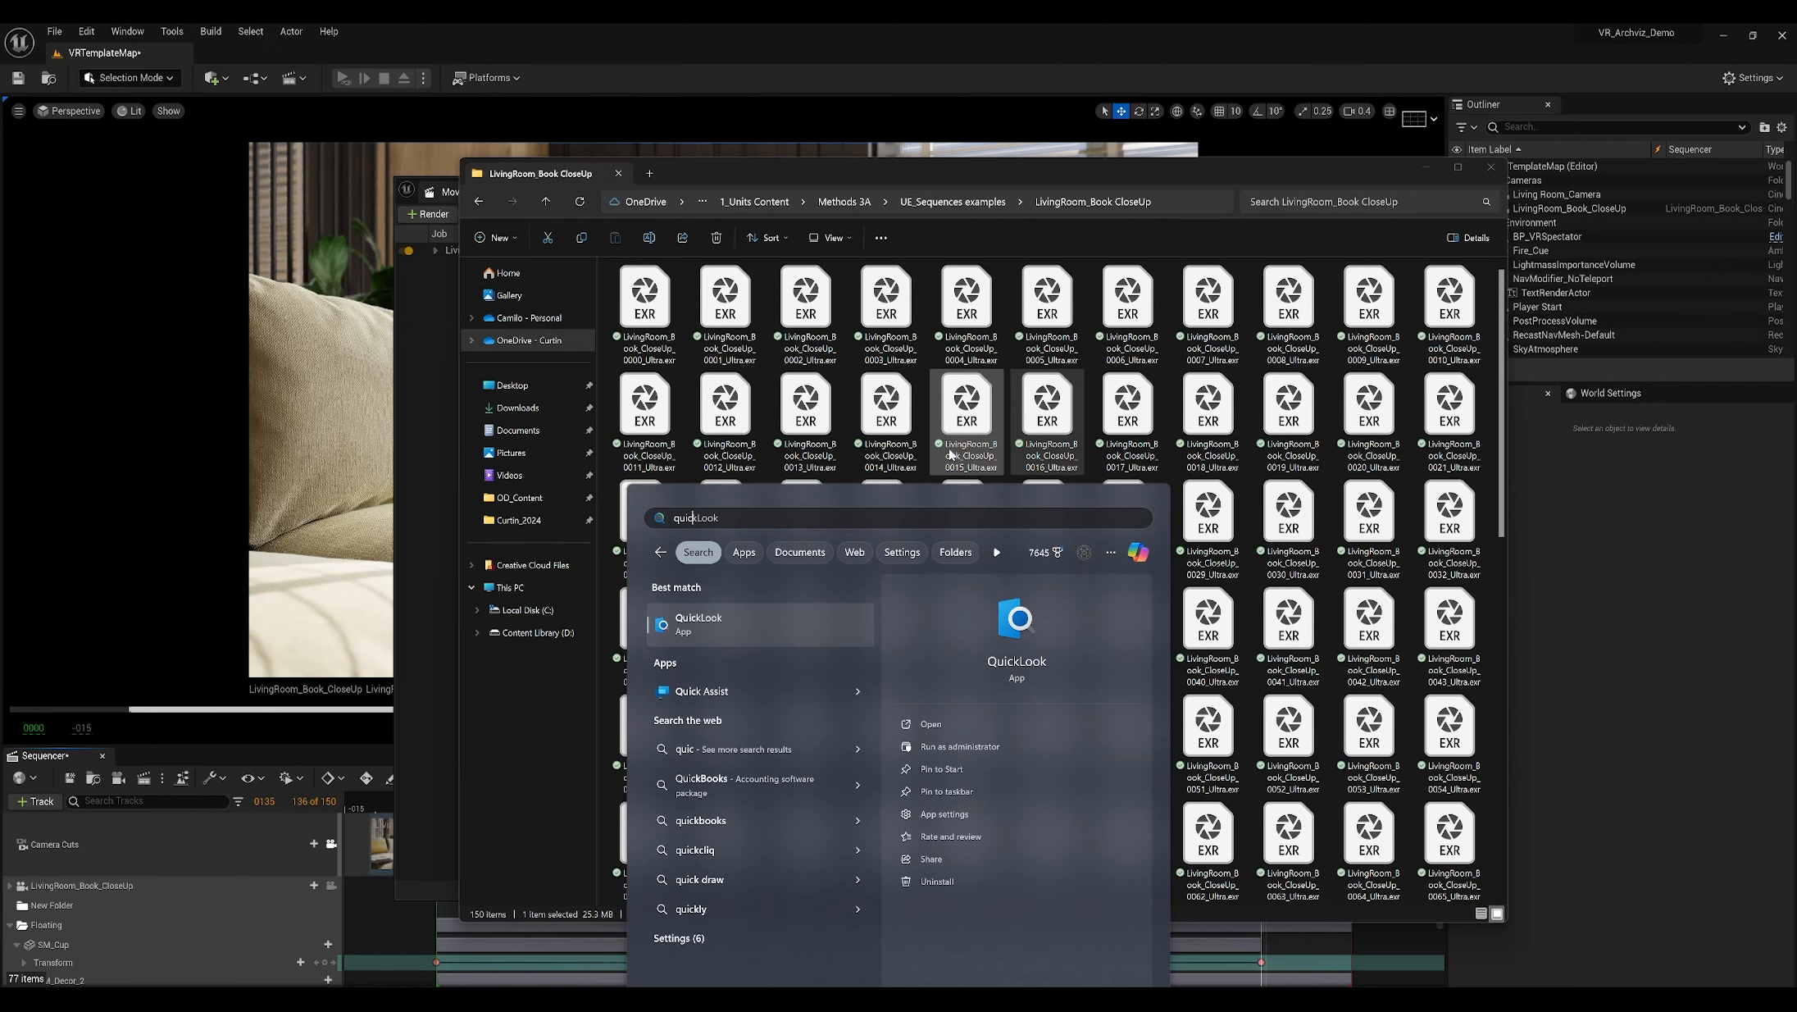
Step: Preview the rendered frames LivingRoom_Book_CloseUp_0003_Ultra.exr and LivingRoom_Book_CloseUp_0127_Ultra.exr with QuickLook
{"action": "left_click", "coordinate": [890, 338]}
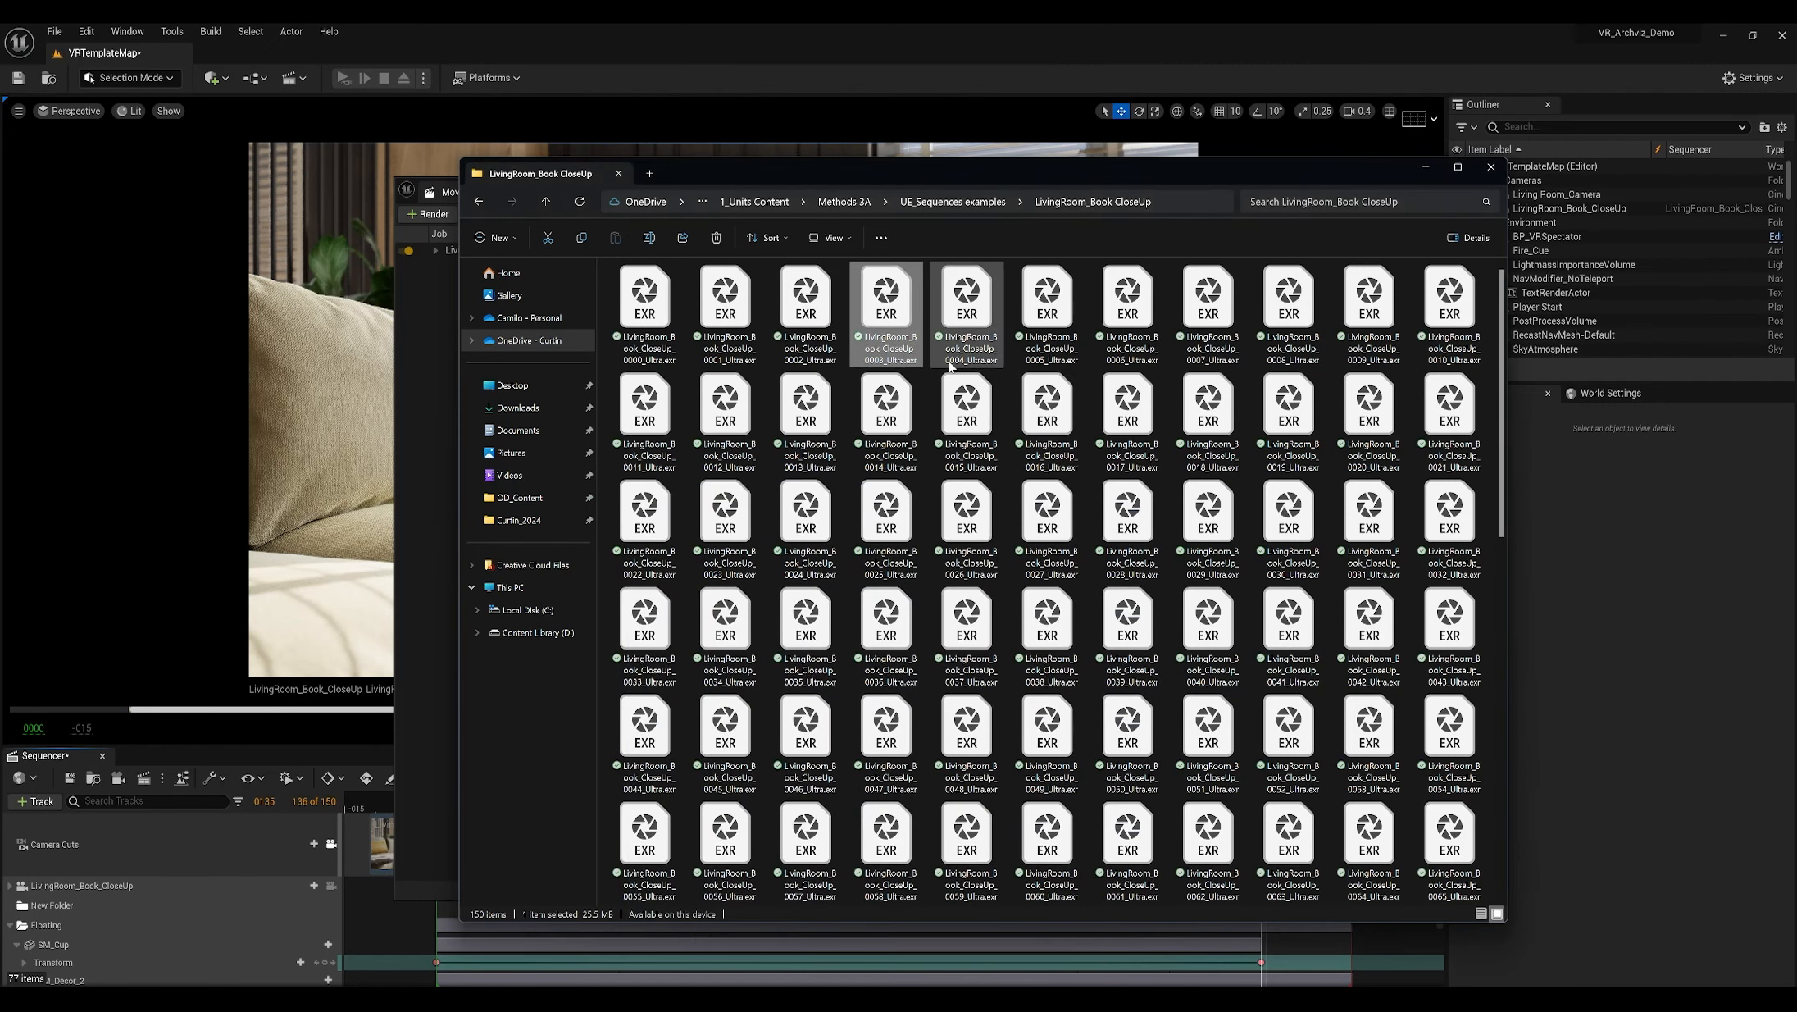
{"action": "key", "text": "space"}
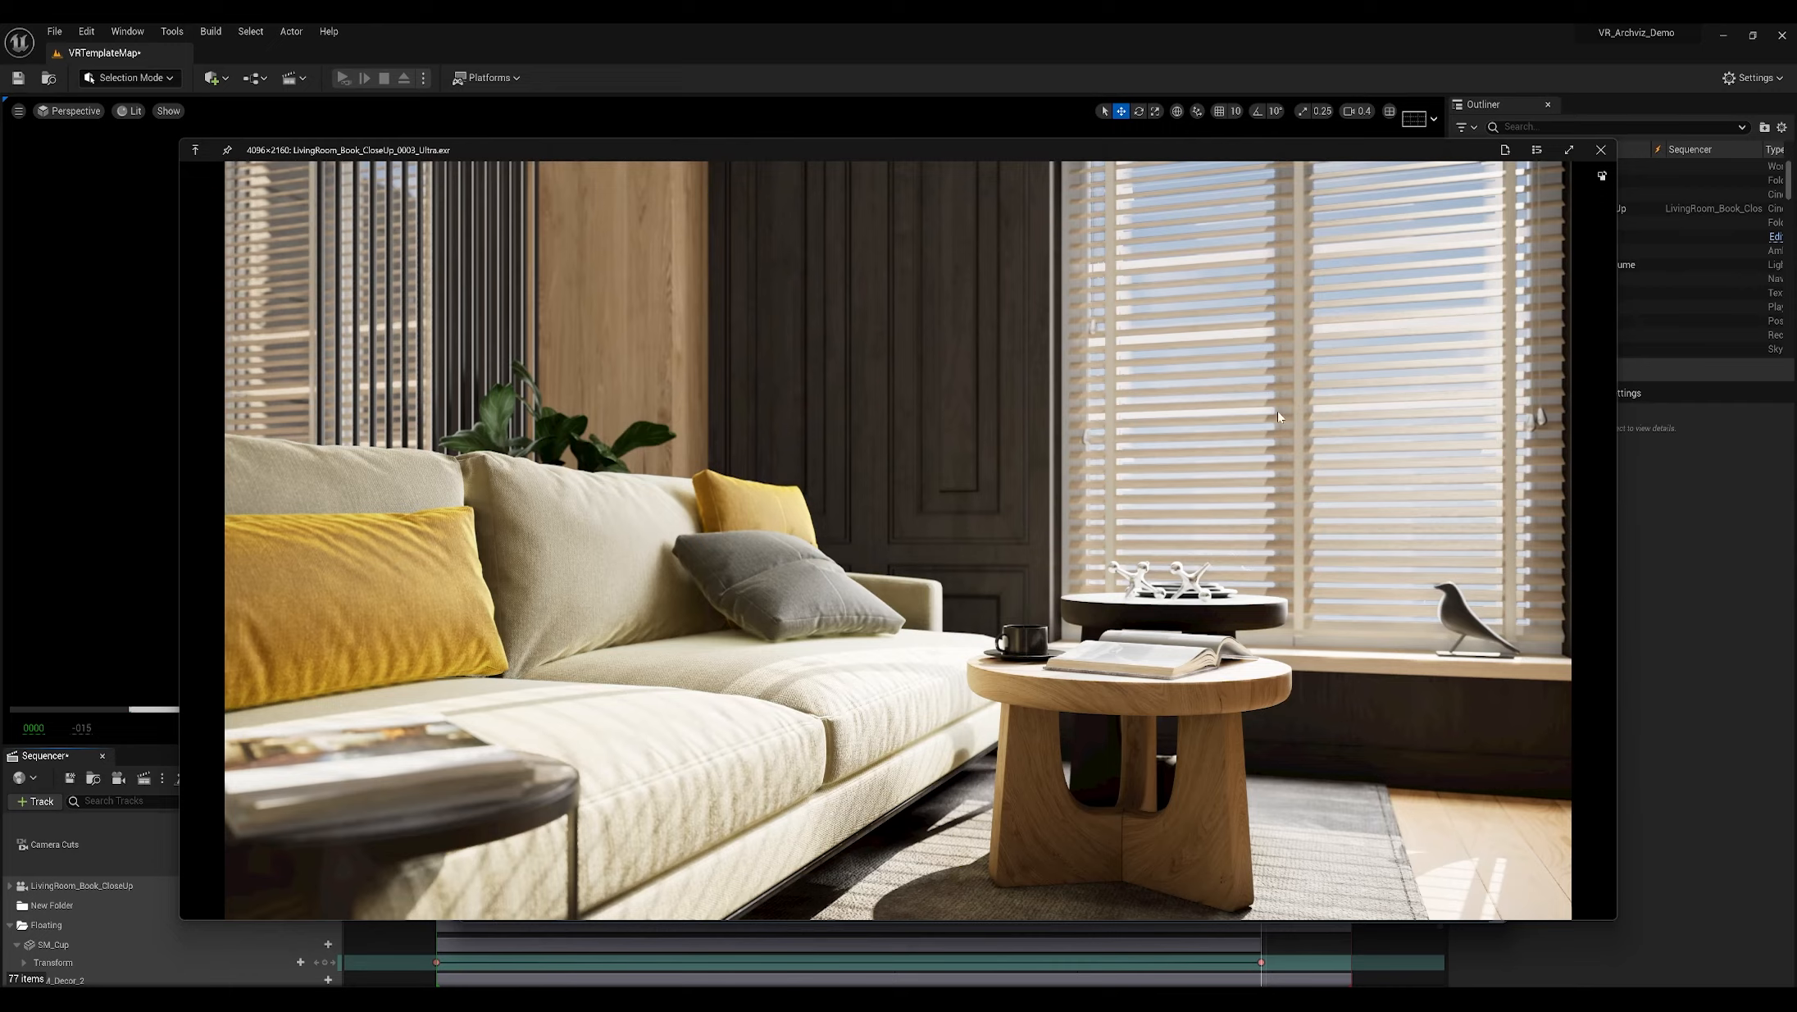
{"action": "key", "text": "space"}
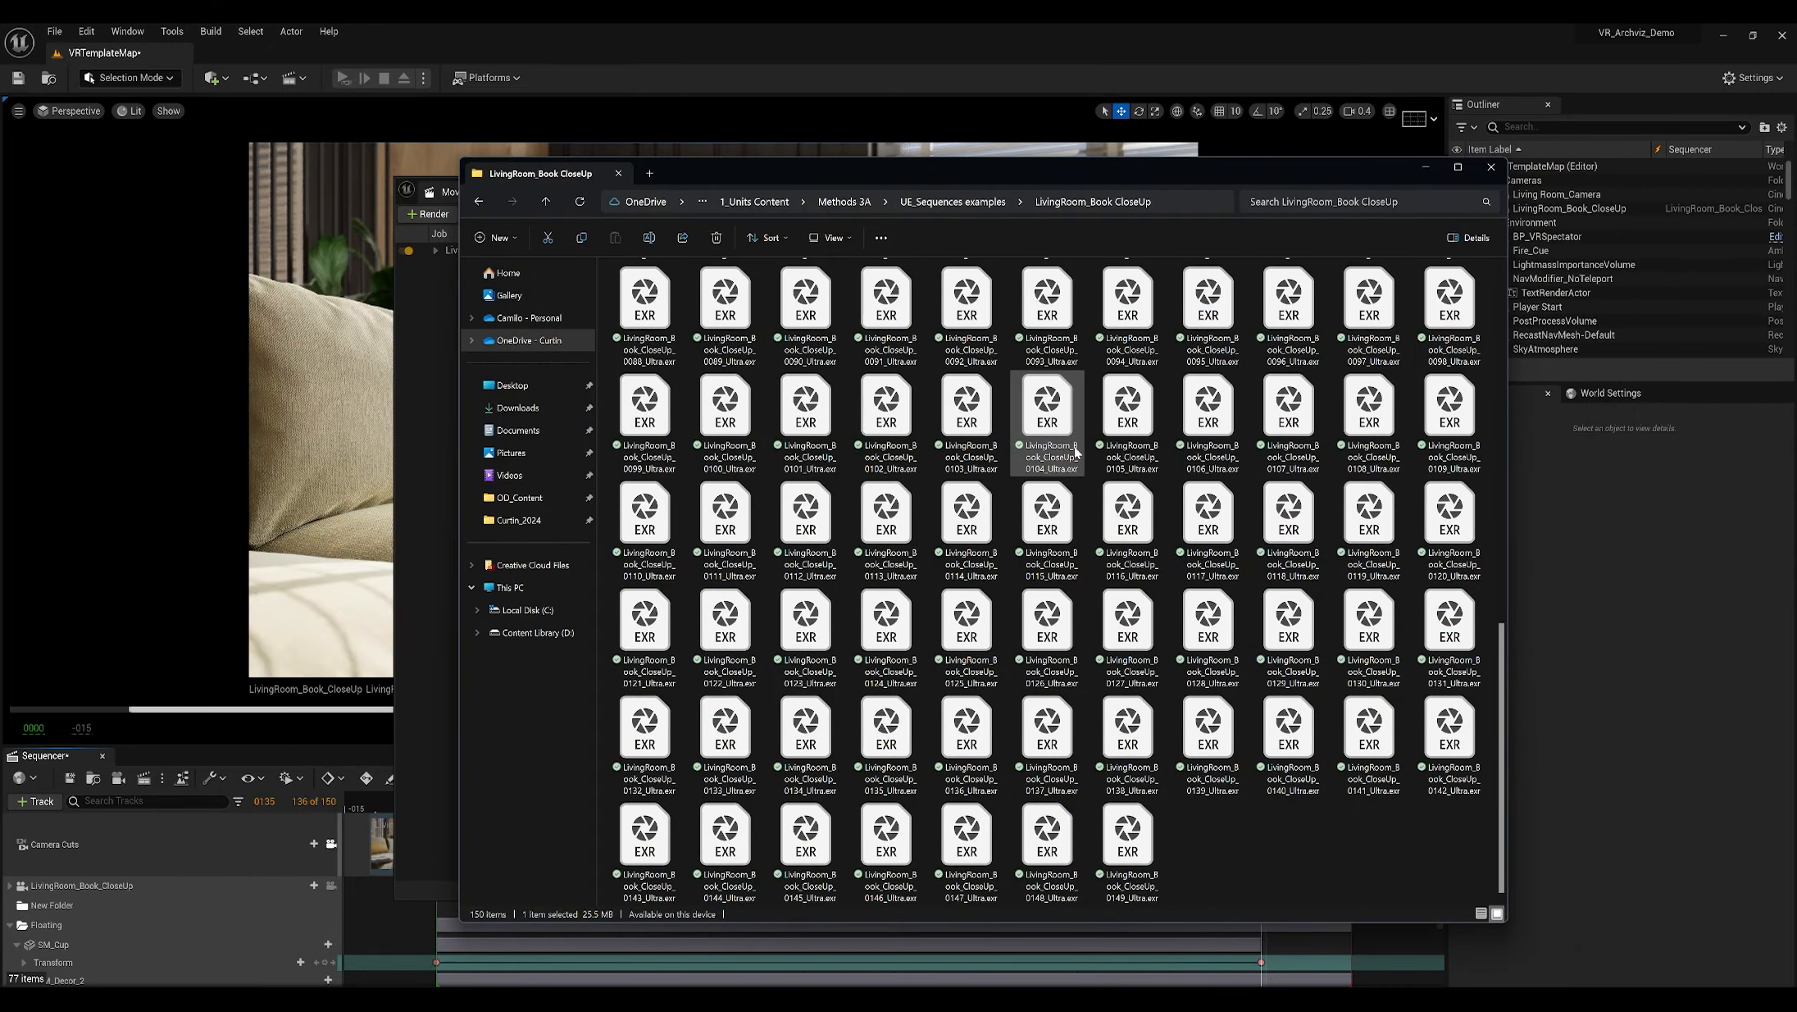
{"action": "left_click", "coordinate": [1162, 609]}
{"action": "key", "text": "space"}
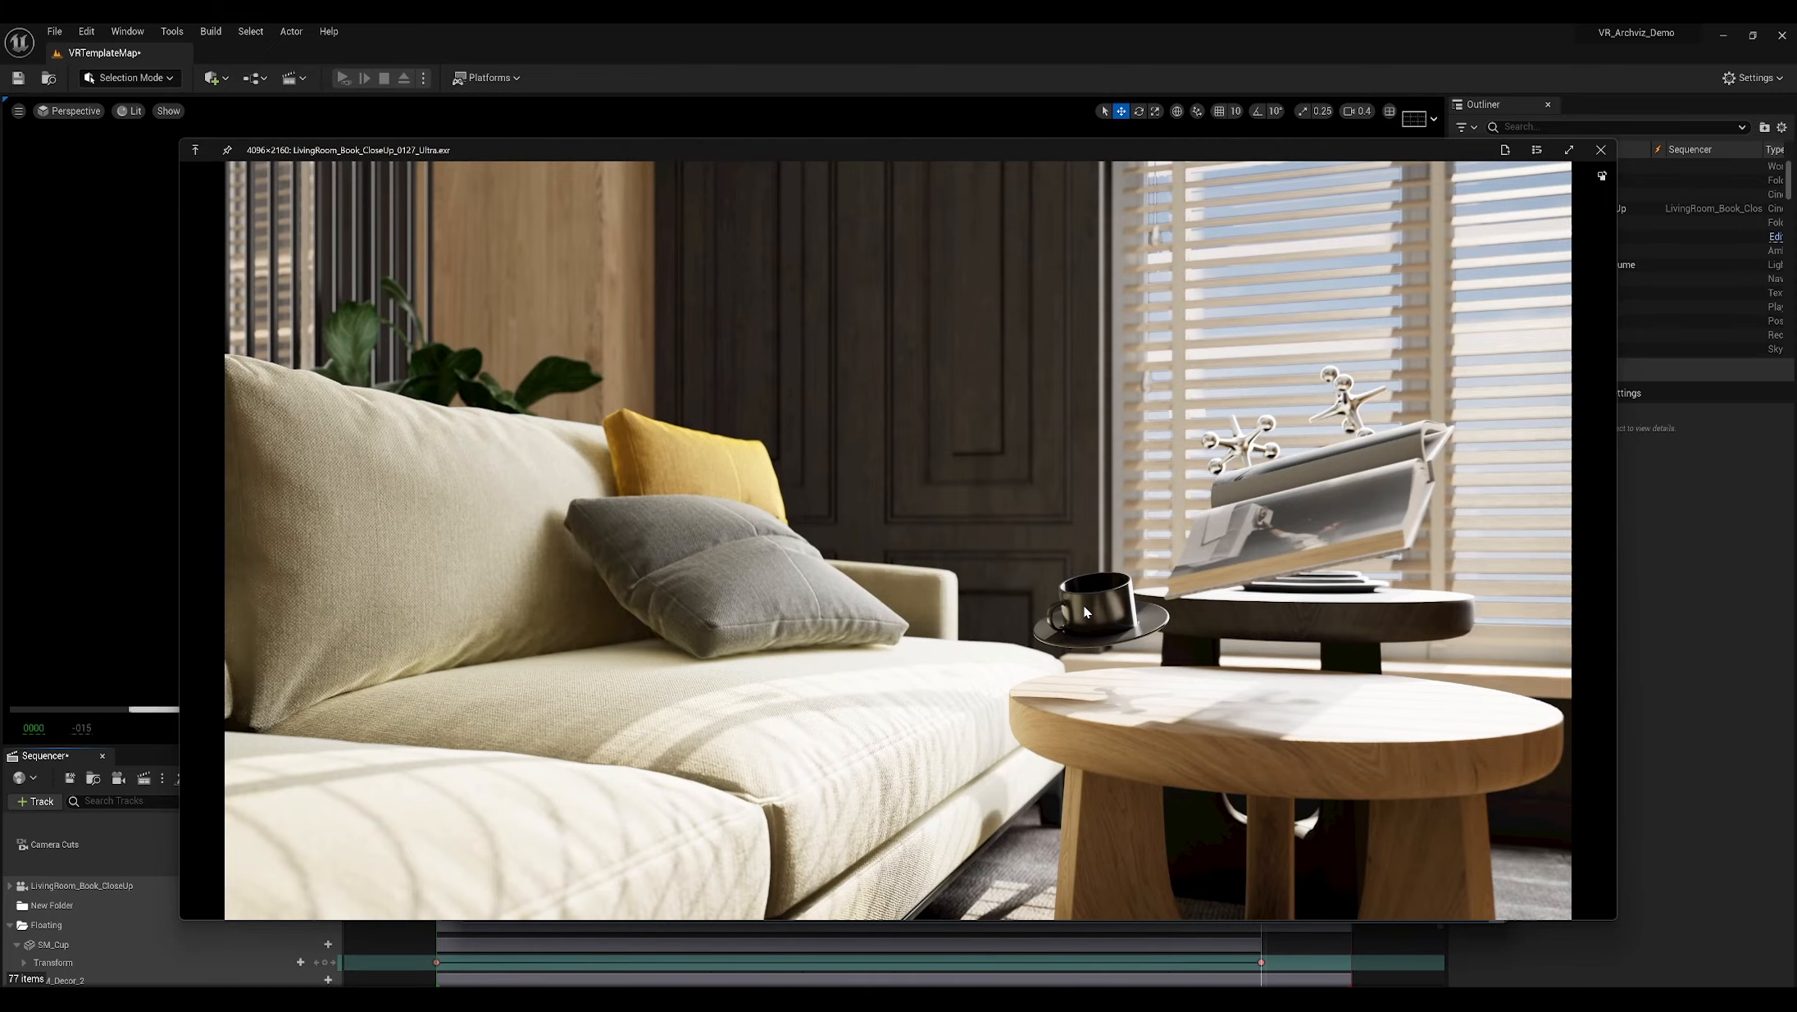
Step: Close the frame preview, move the folder window aside and return to the Movie Render Queue
{"action": "key", "text": "space"}
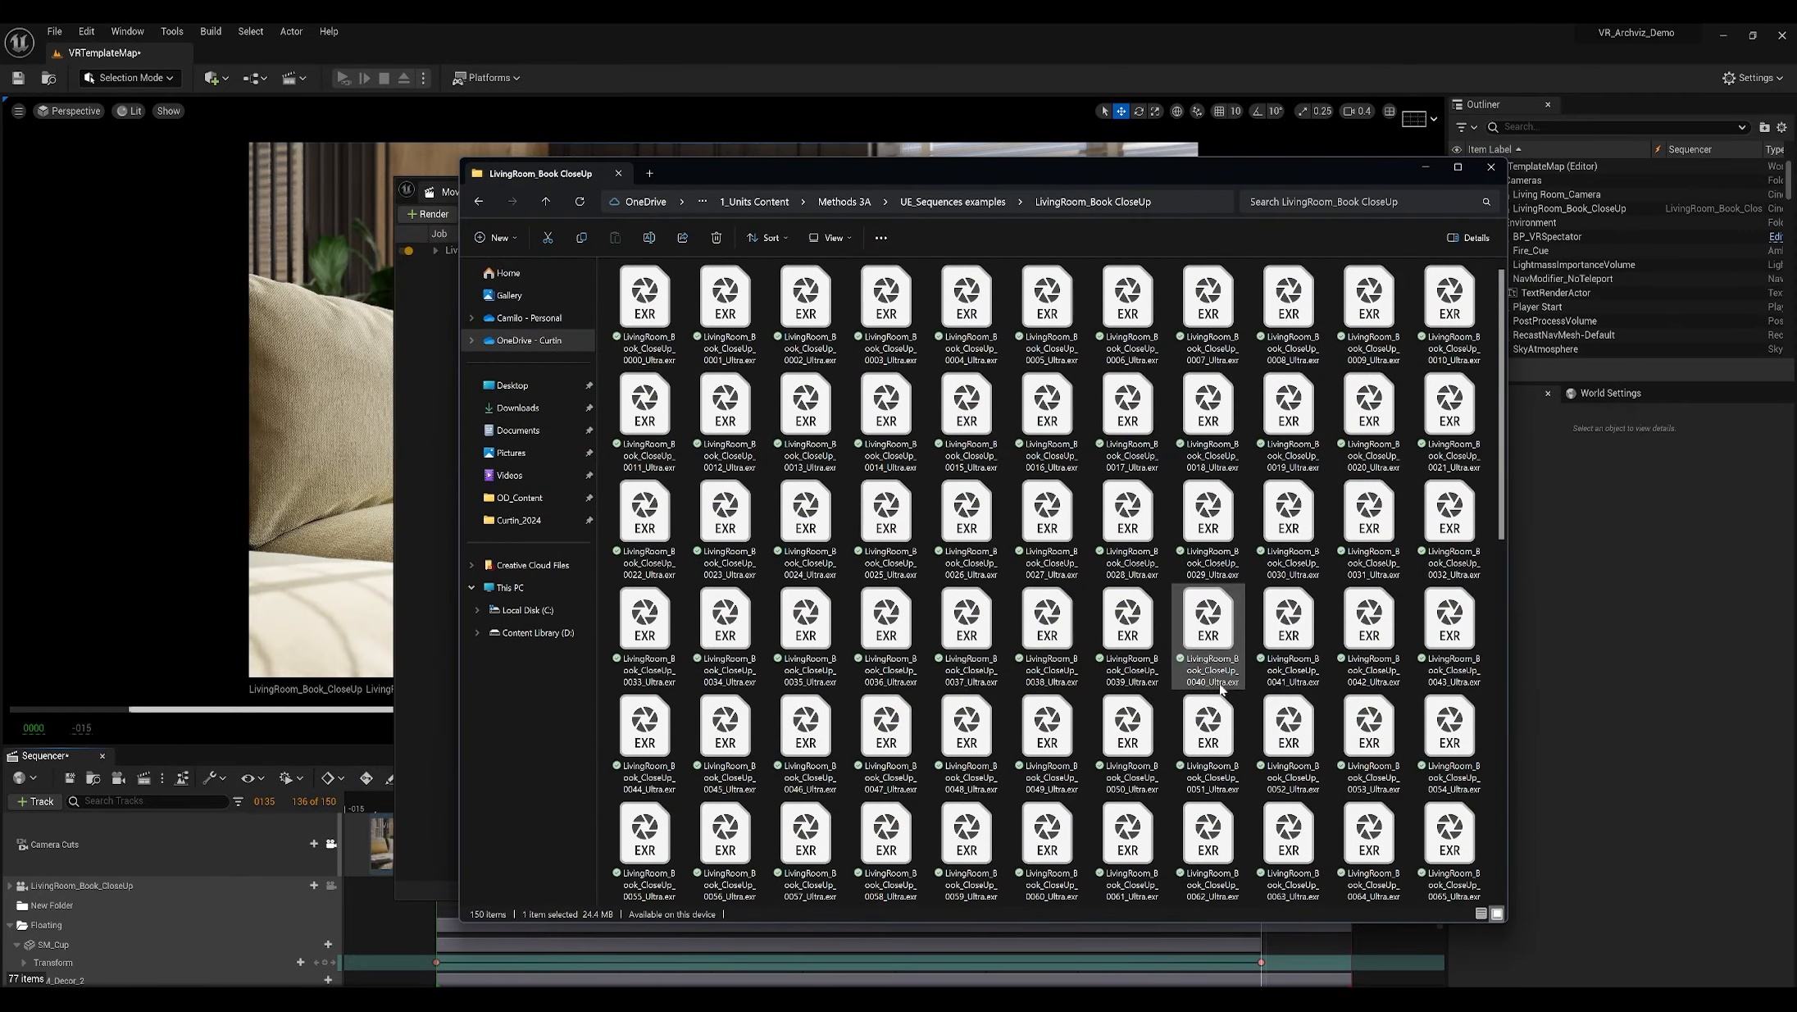
{"action": "left_click_drag", "start_coordinate": [1034, 169], "coordinate": [1233, 225]}
{"action": "left_click", "coordinate": [1167, 476]}
{"action": "left_click", "coordinate": [352, 940]}
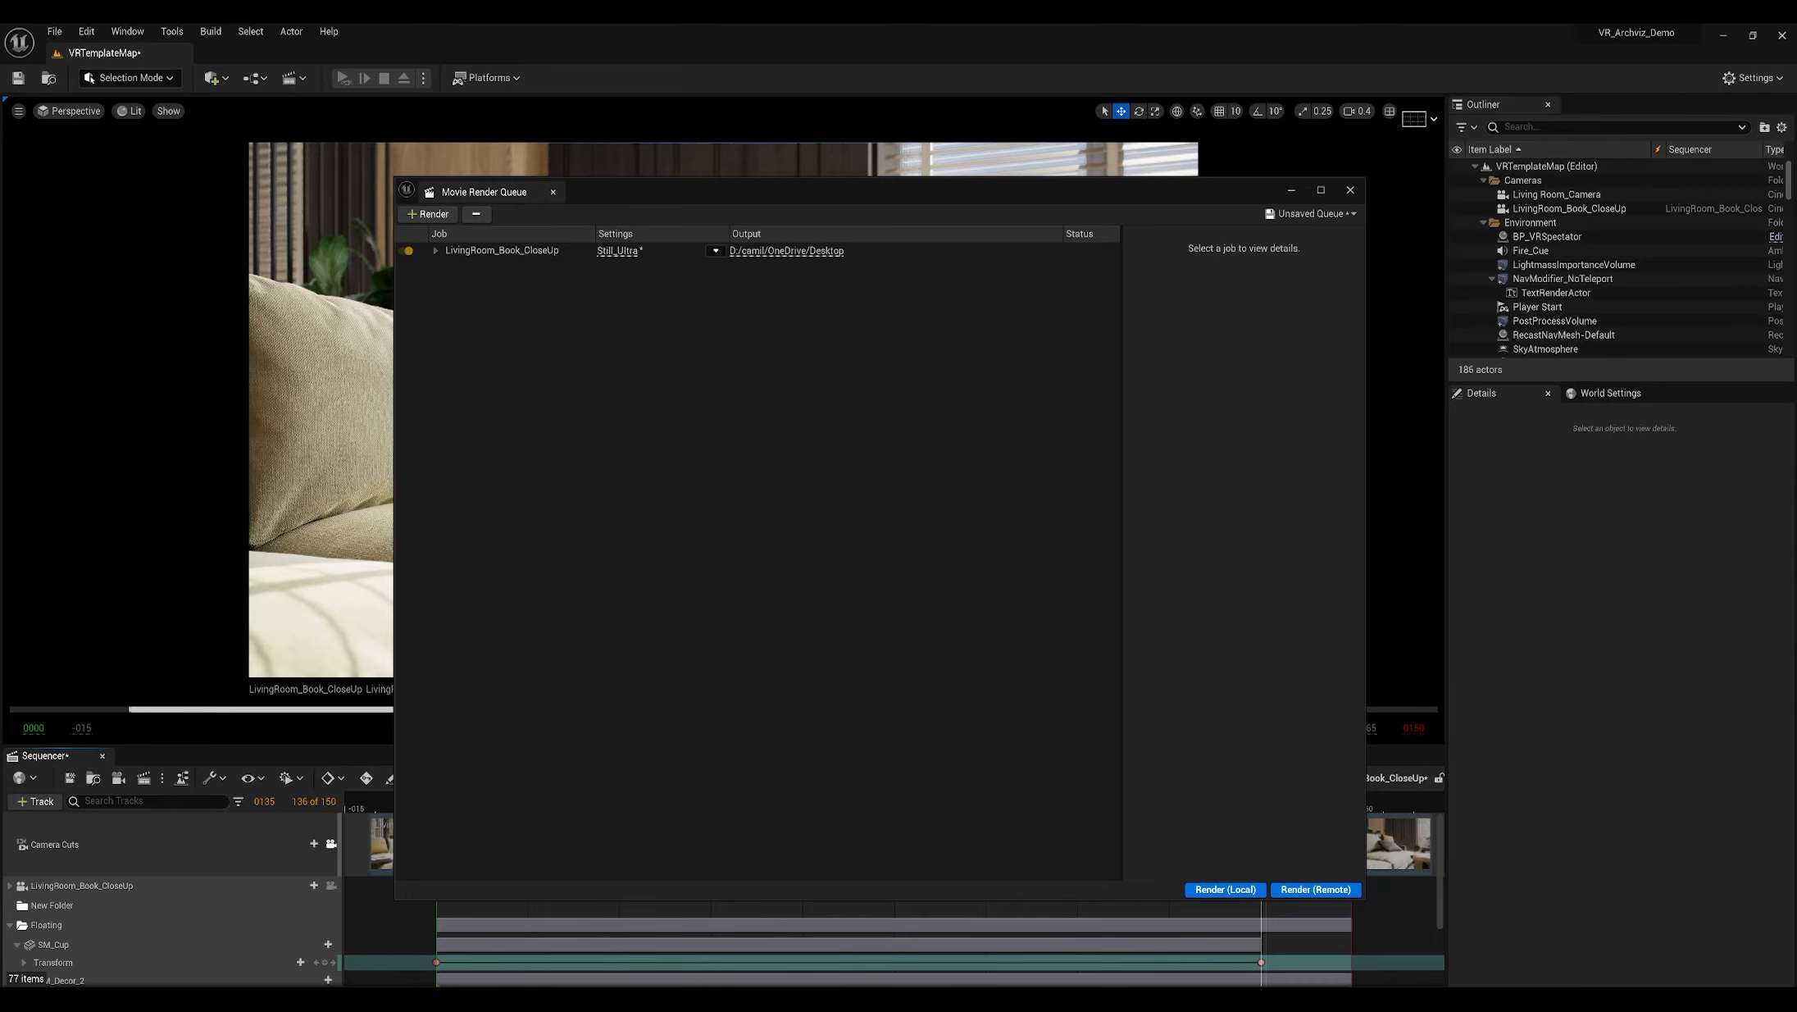
Step: Open the LivingRoom_Book_CloseUp job's Still_Ultra configuration at its output settings and enlarge the settings window
{"action": "left_click", "coordinate": [620, 253]}
{"action": "left_click", "coordinate": [551, 507]}
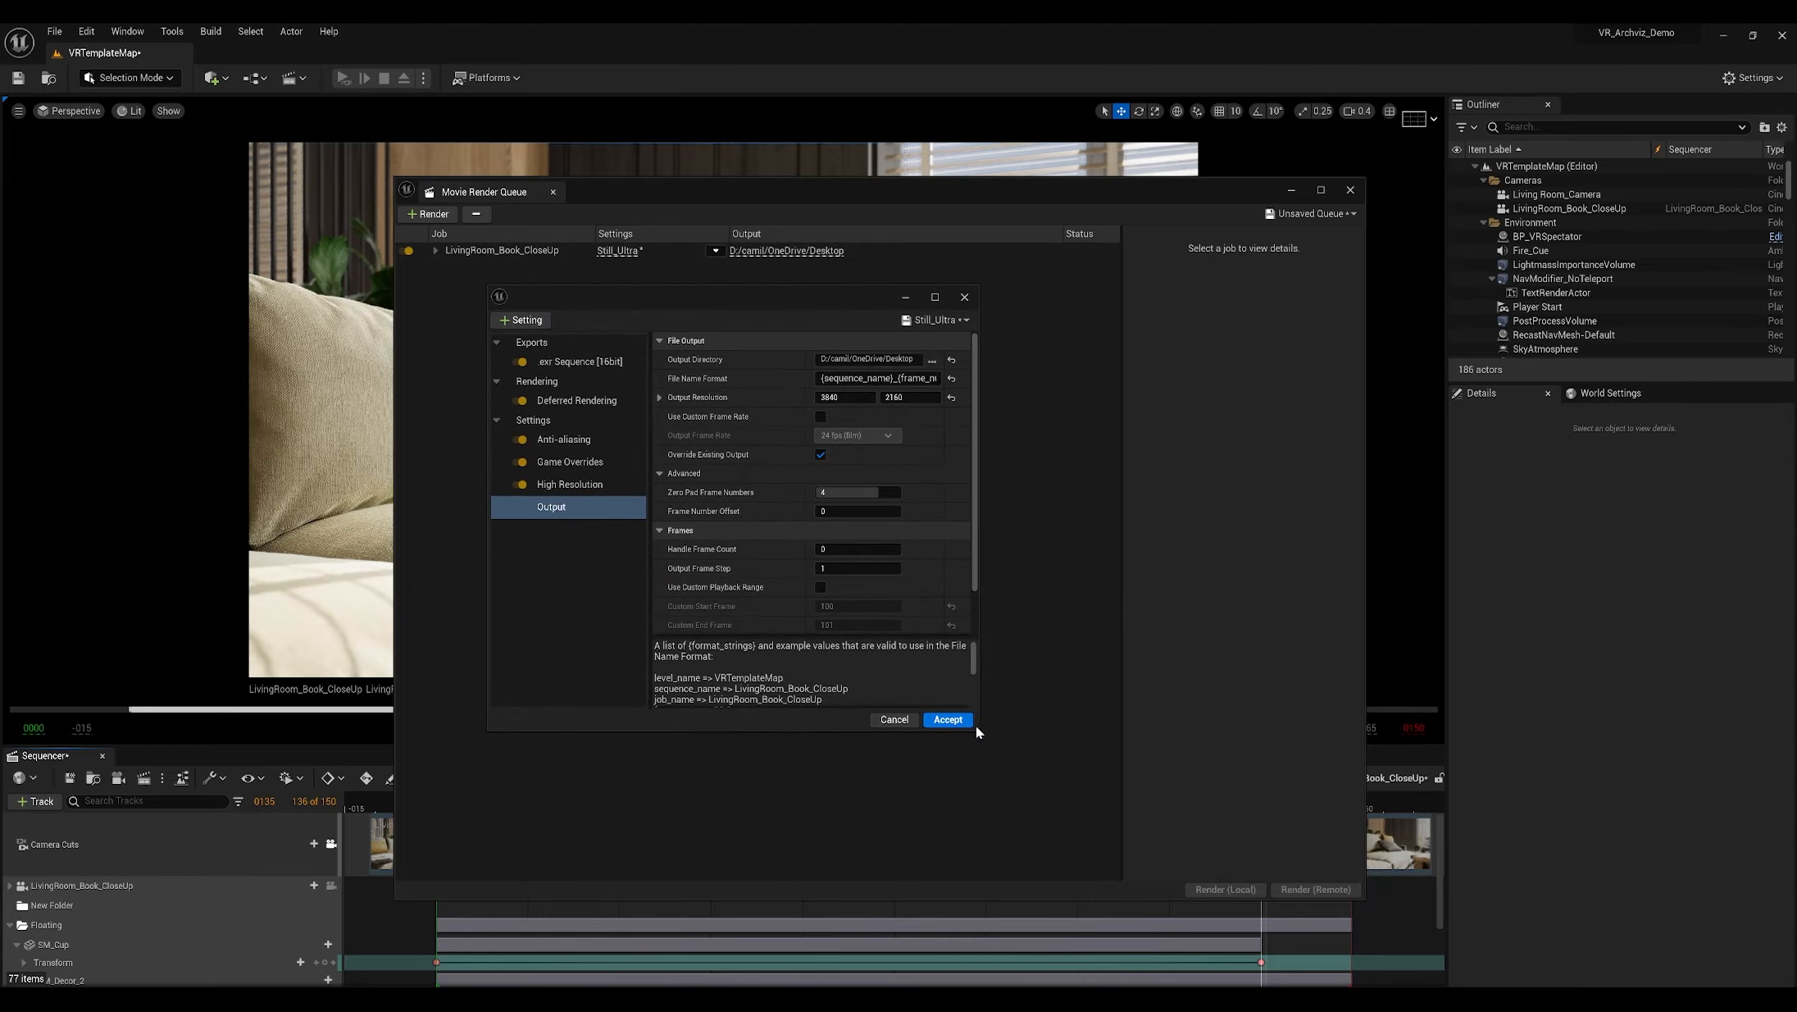
{"action": "left_click_drag", "start_coordinate": [975, 727], "coordinate": [1075, 867]}
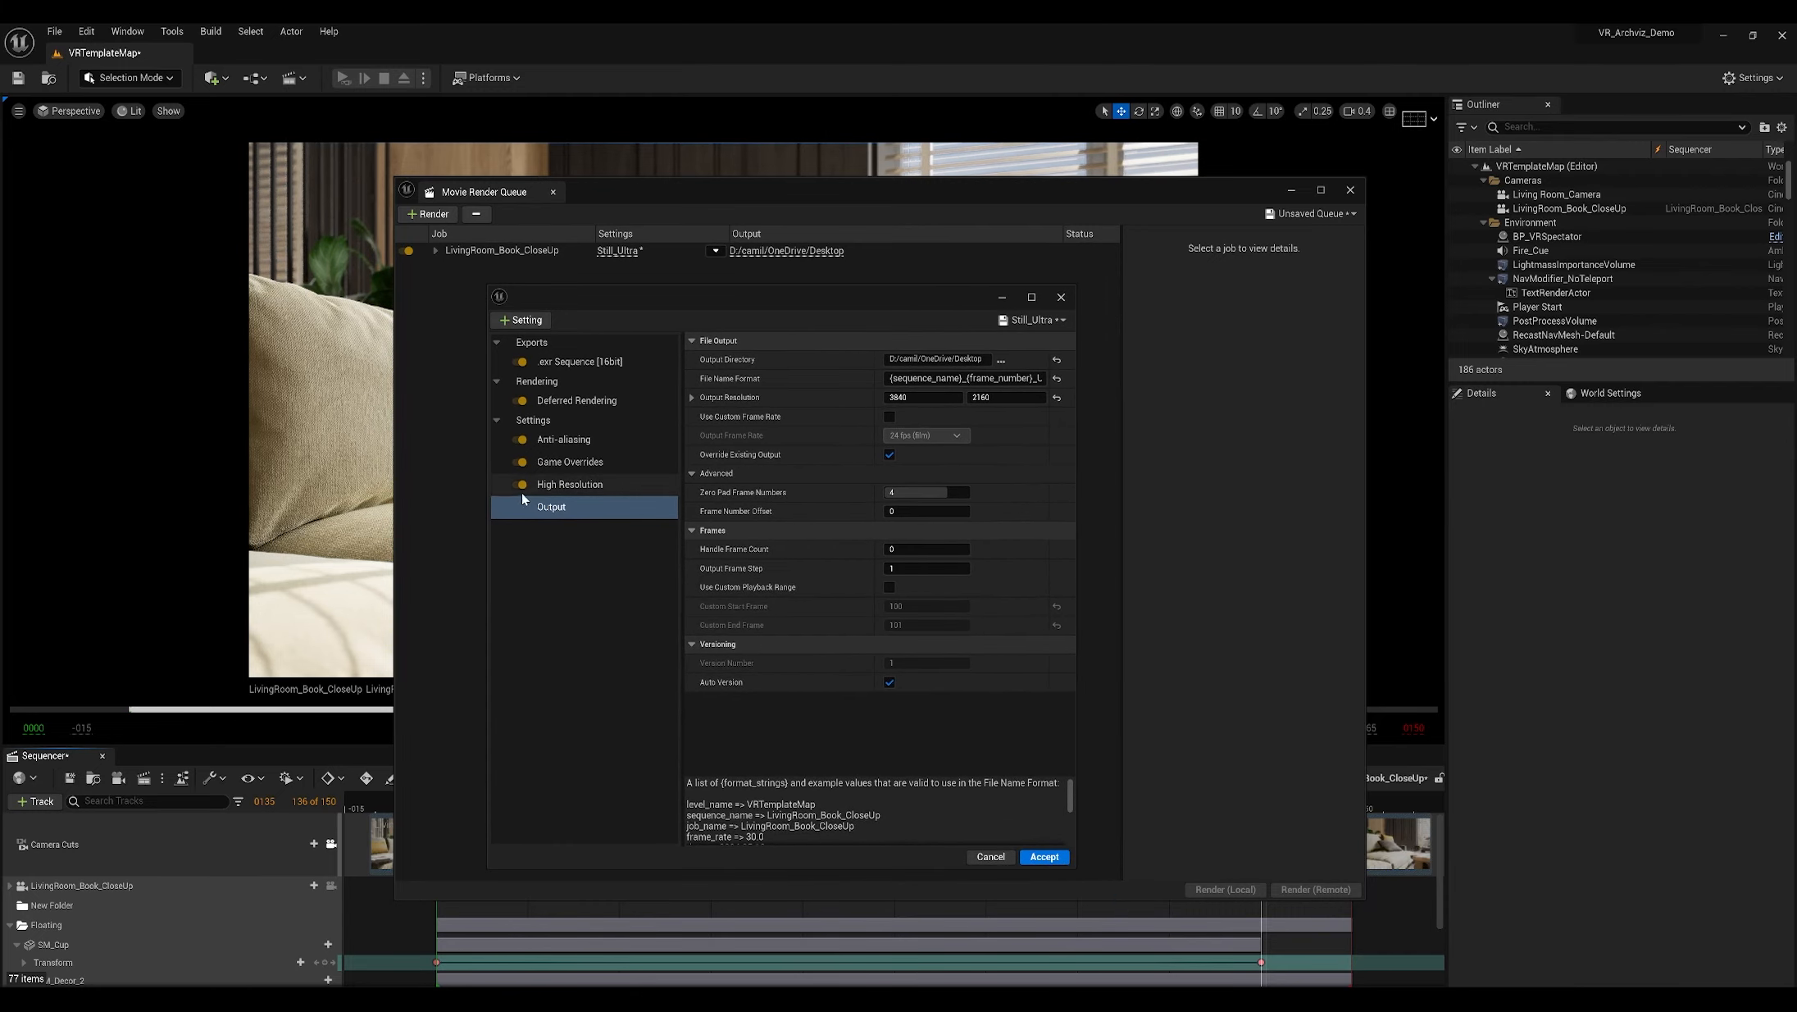
Step: In the anti-aliasing settings, set Spatial Sample Count to 1 and Engine Warm Up Count to 0
{"action": "left_click", "coordinate": [577, 402]}
{"action": "left_click", "coordinate": [565, 440]}
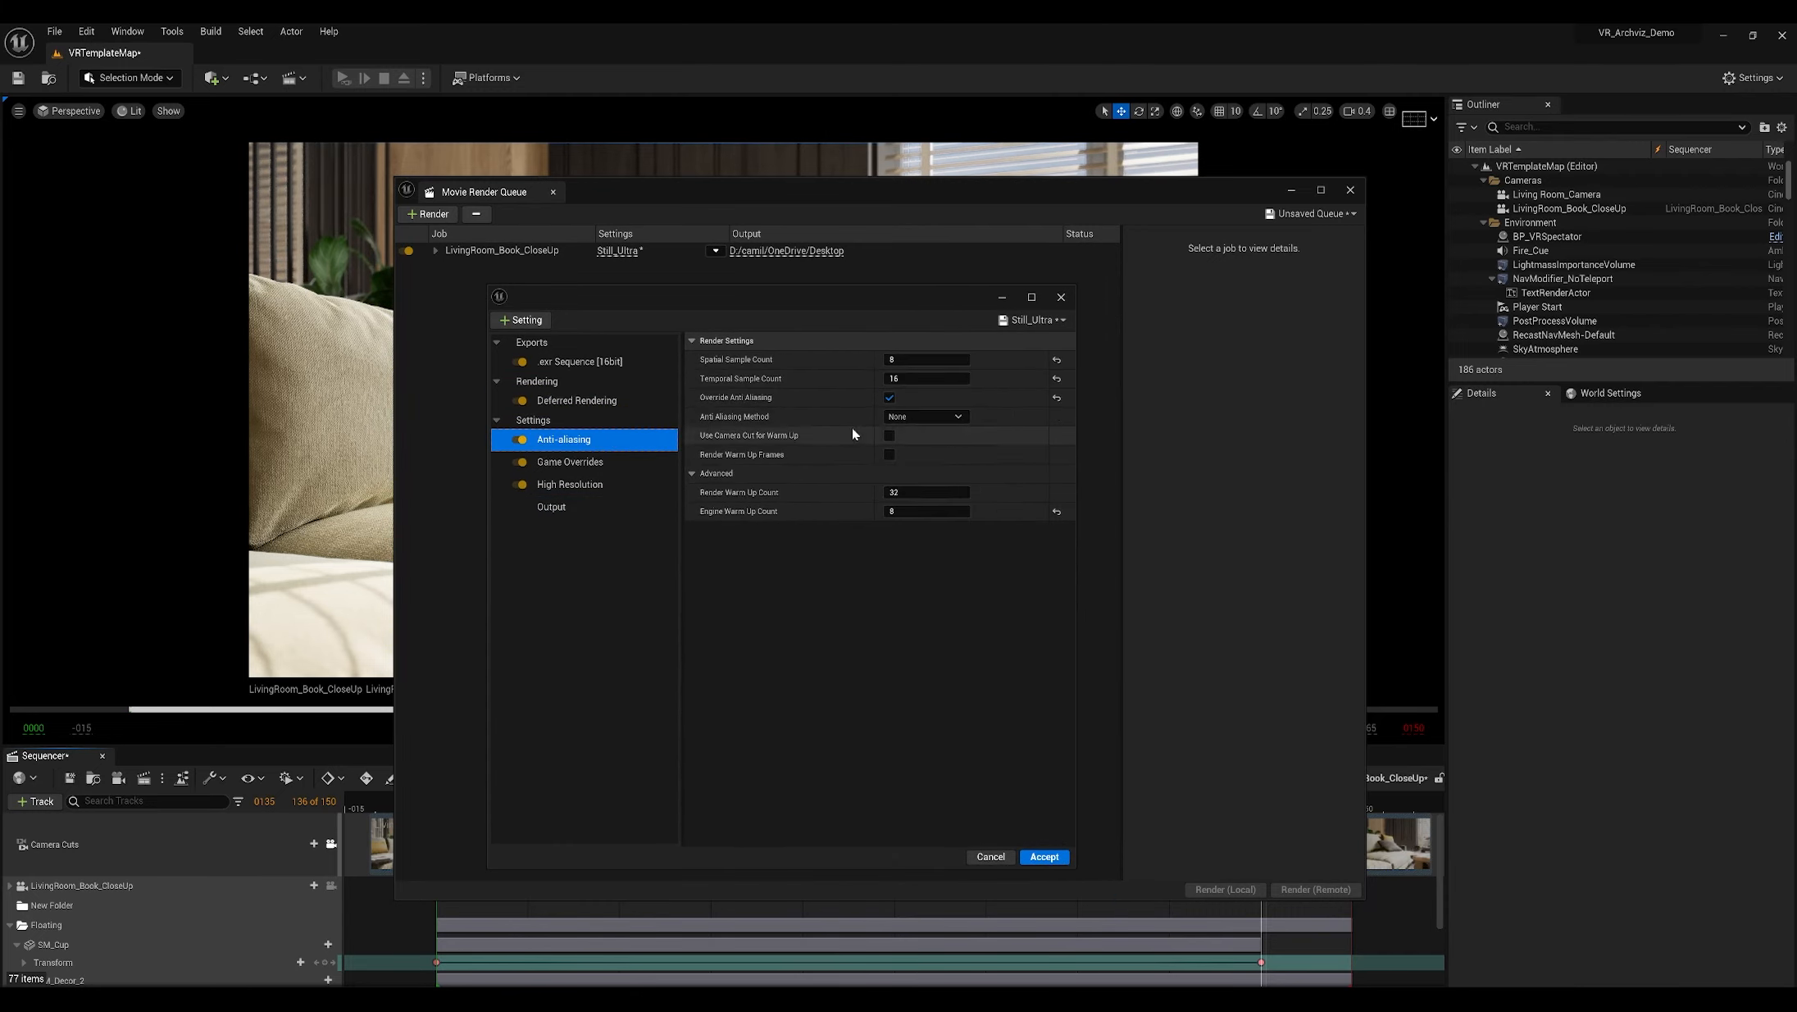
{"action": "left_click", "coordinate": [912, 361]}
{"action": "type", "text": "1"}
{"action": "key", "text": "Tab"}
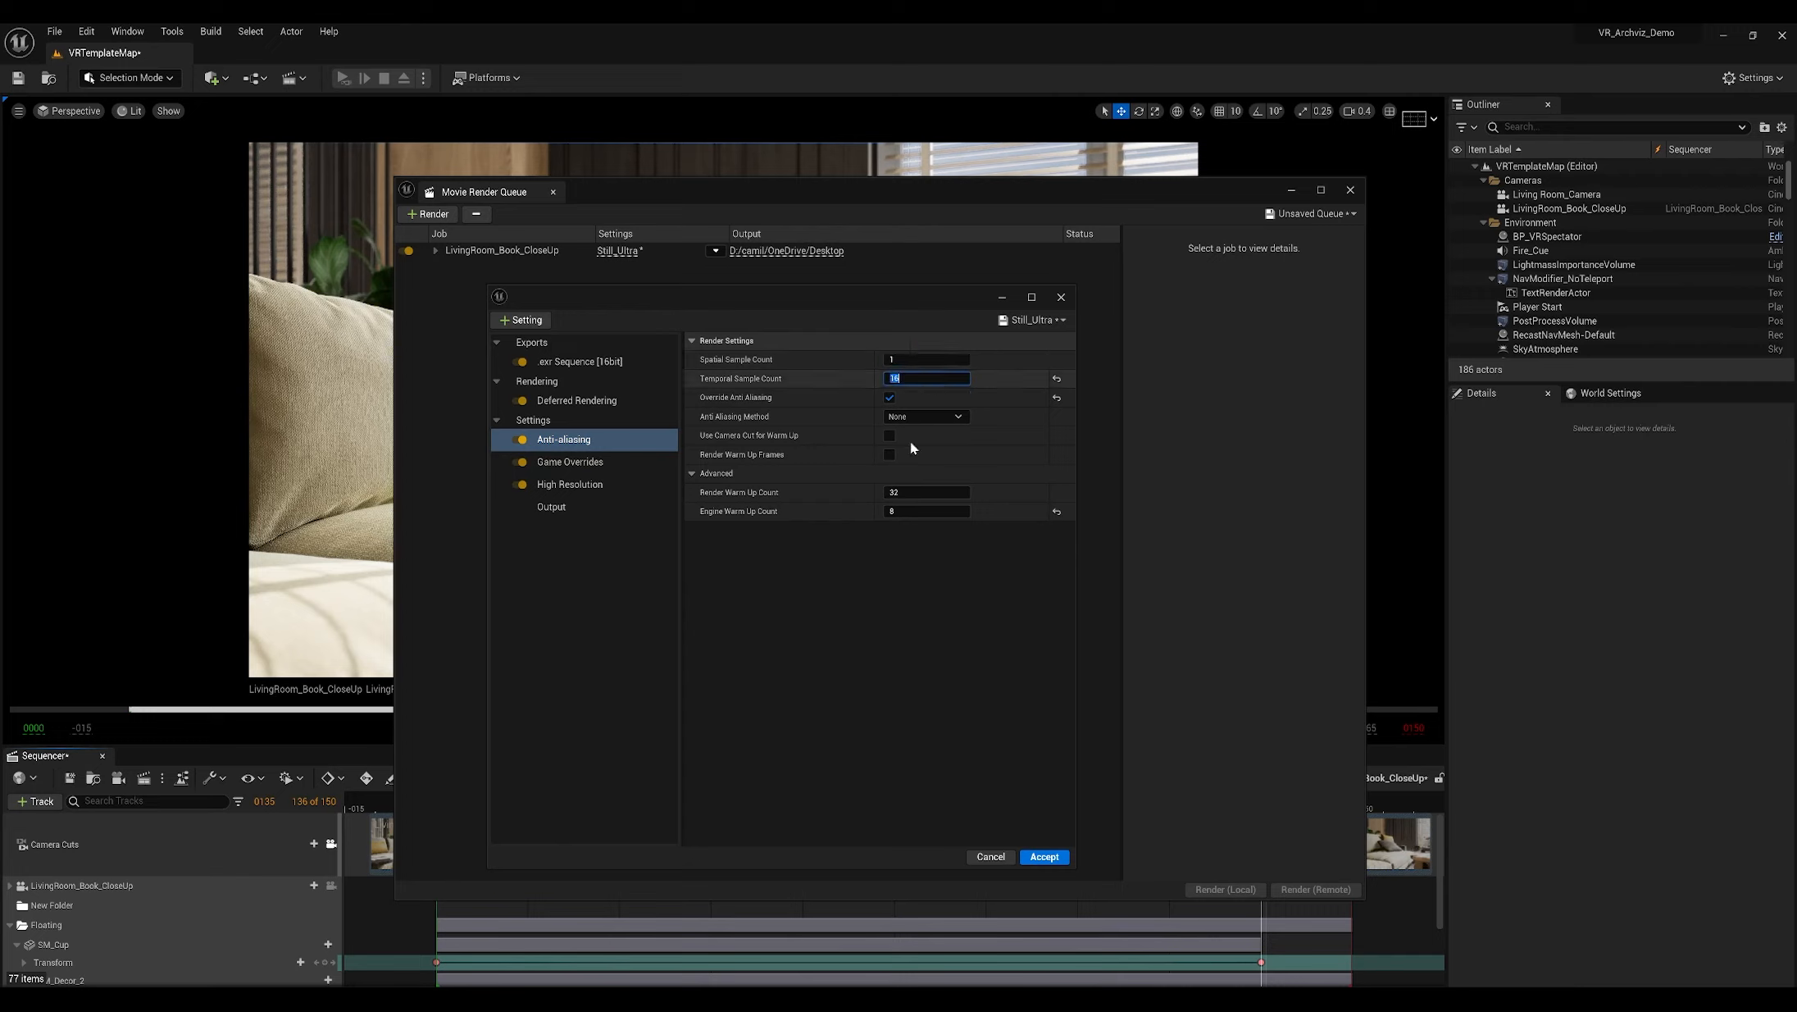
{"action": "left_click", "coordinate": [980, 627]}
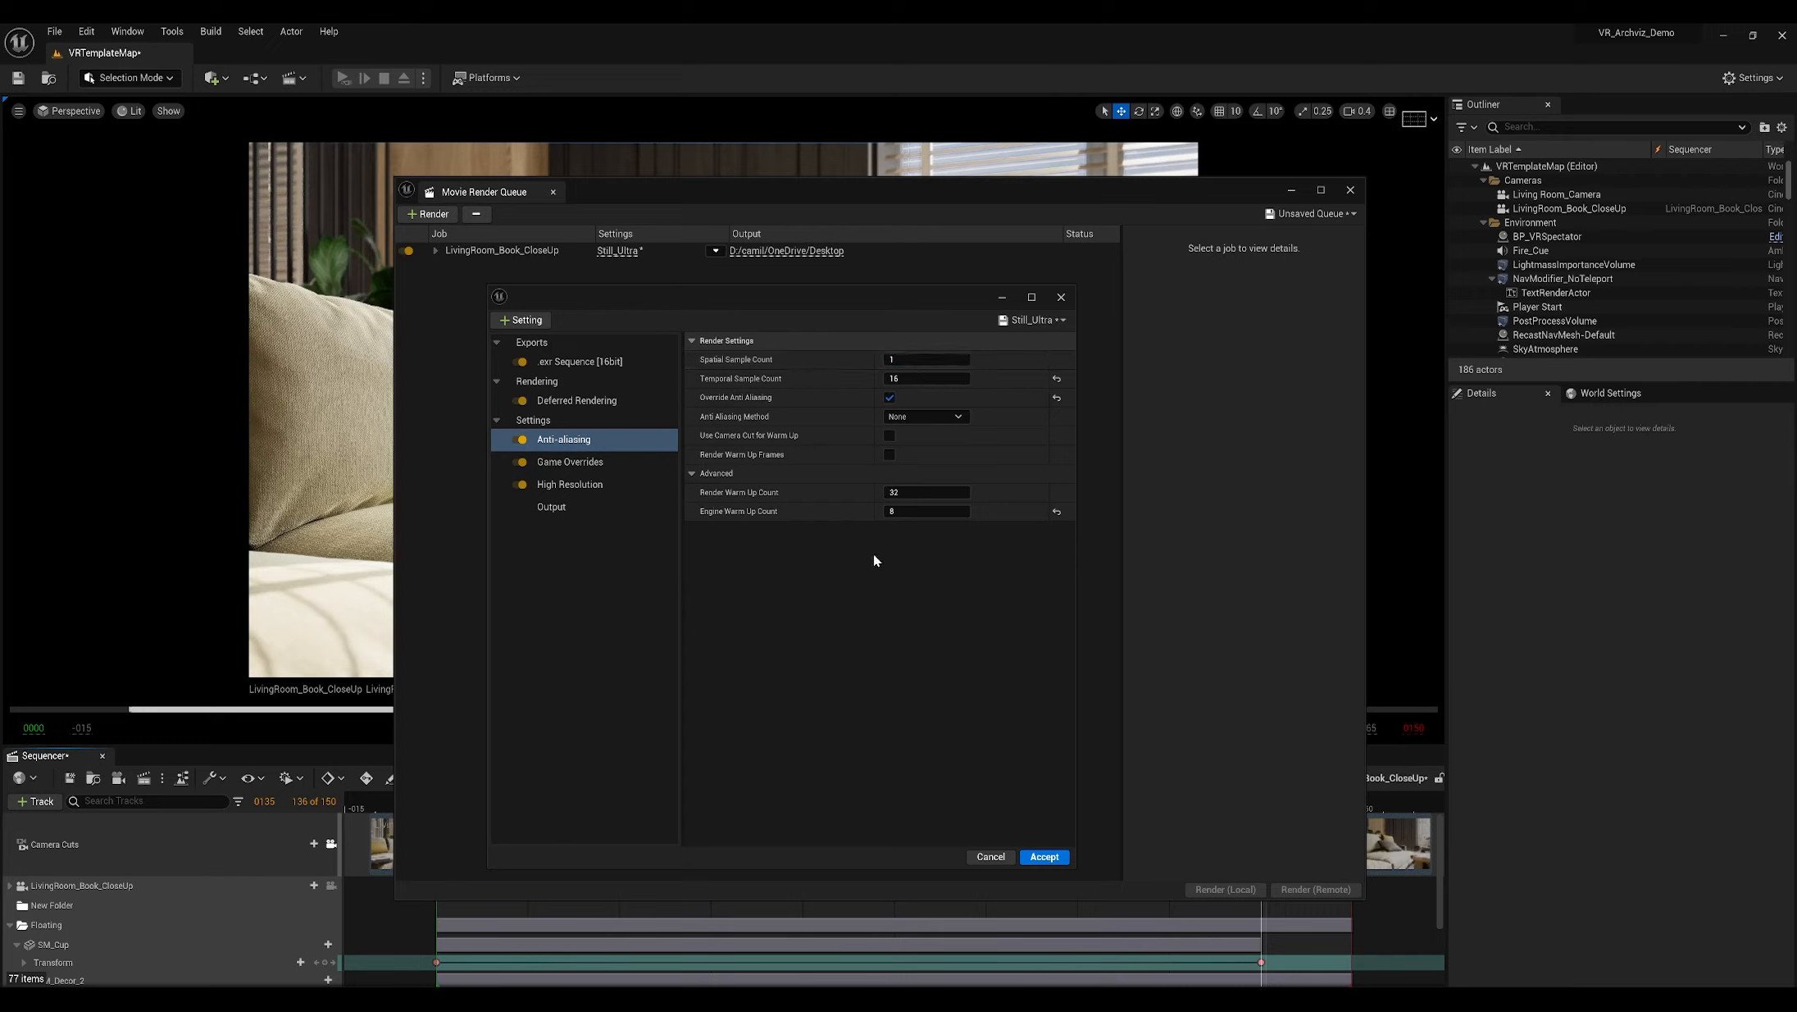
{"action": "left_click", "coordinate": [918, 511]}
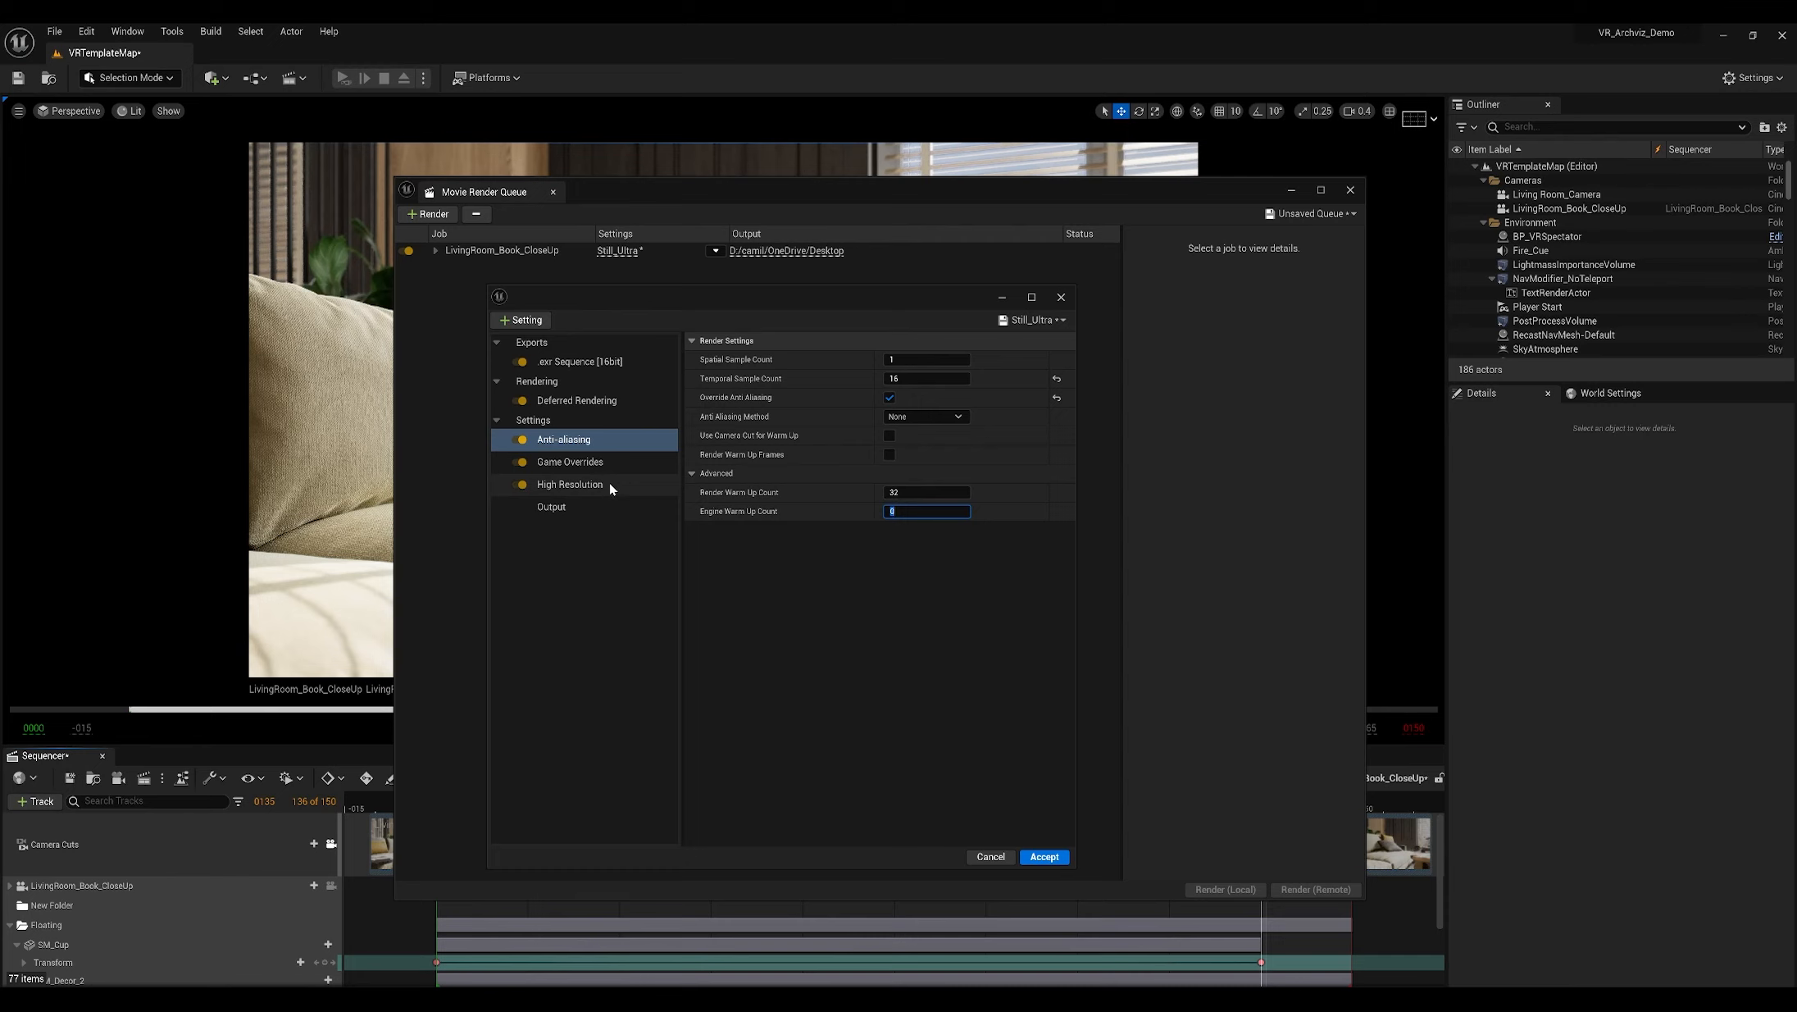
Step: Review the output, anti-aliasing, game overrides and high resolution settings of the render preset
{"action": "left_click", "coordinate": [587, 506]}
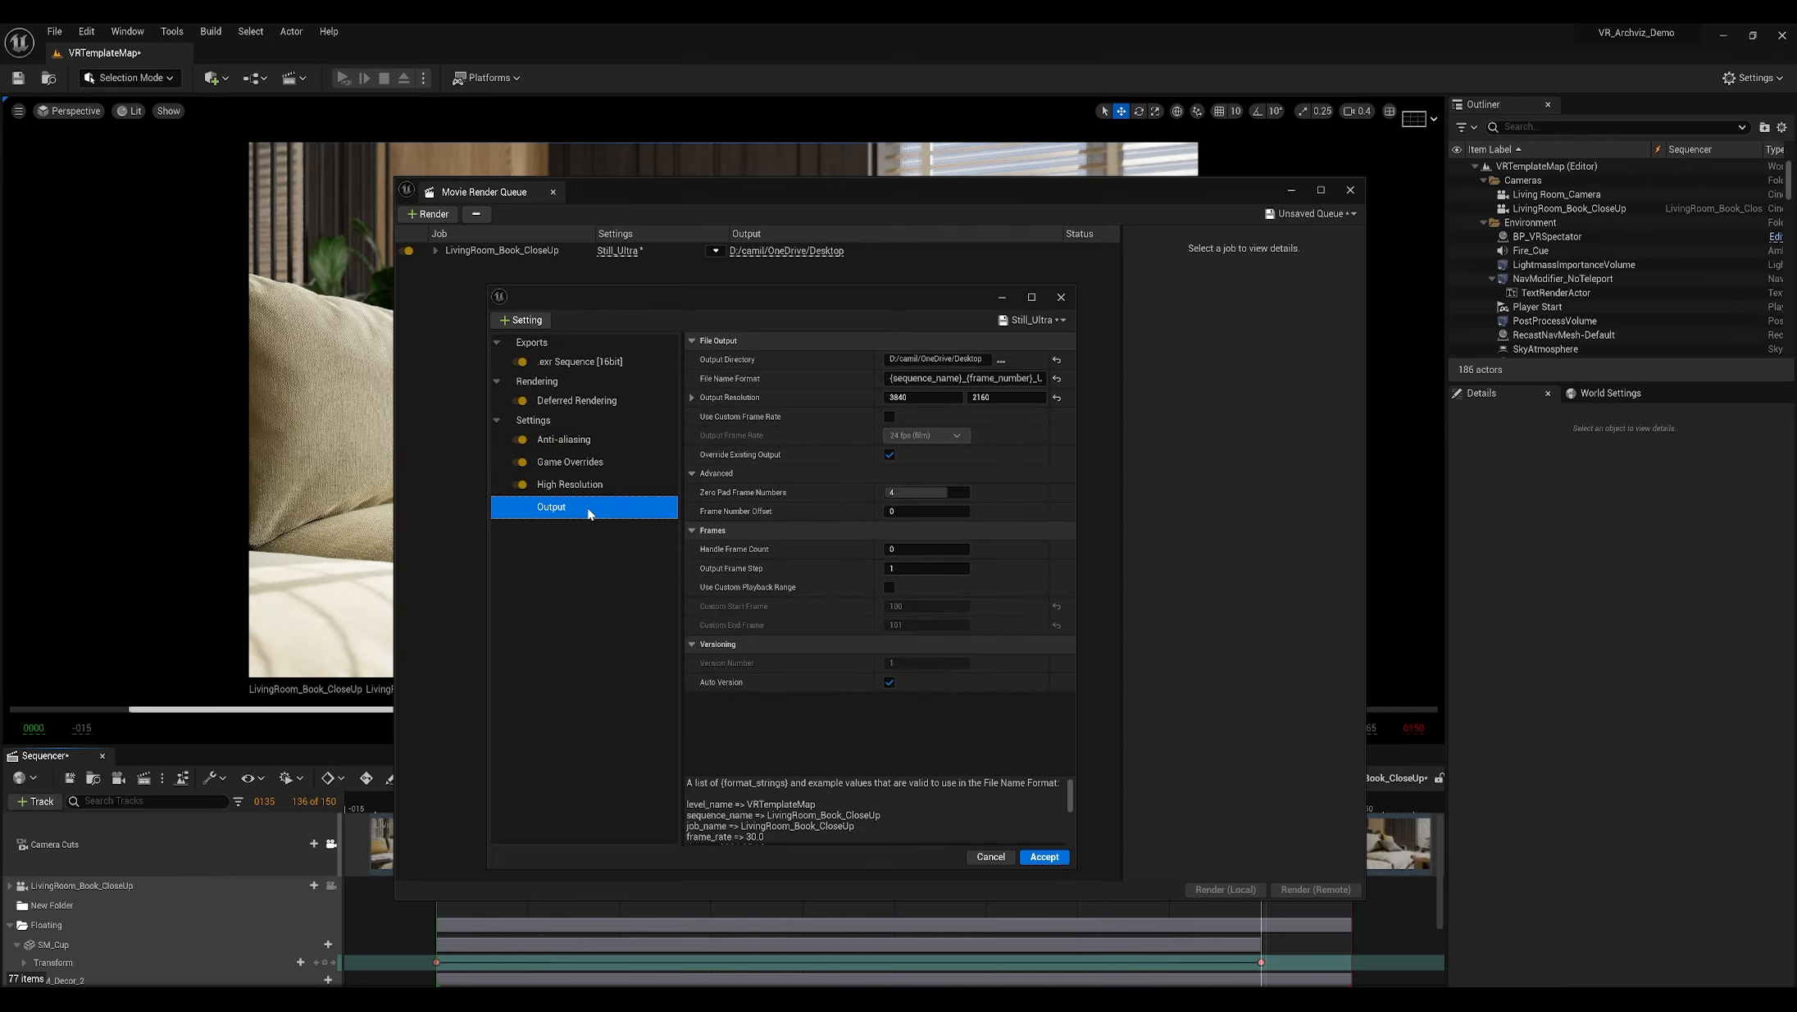
{"action": "left_click", "coordinate": [573, 440]}
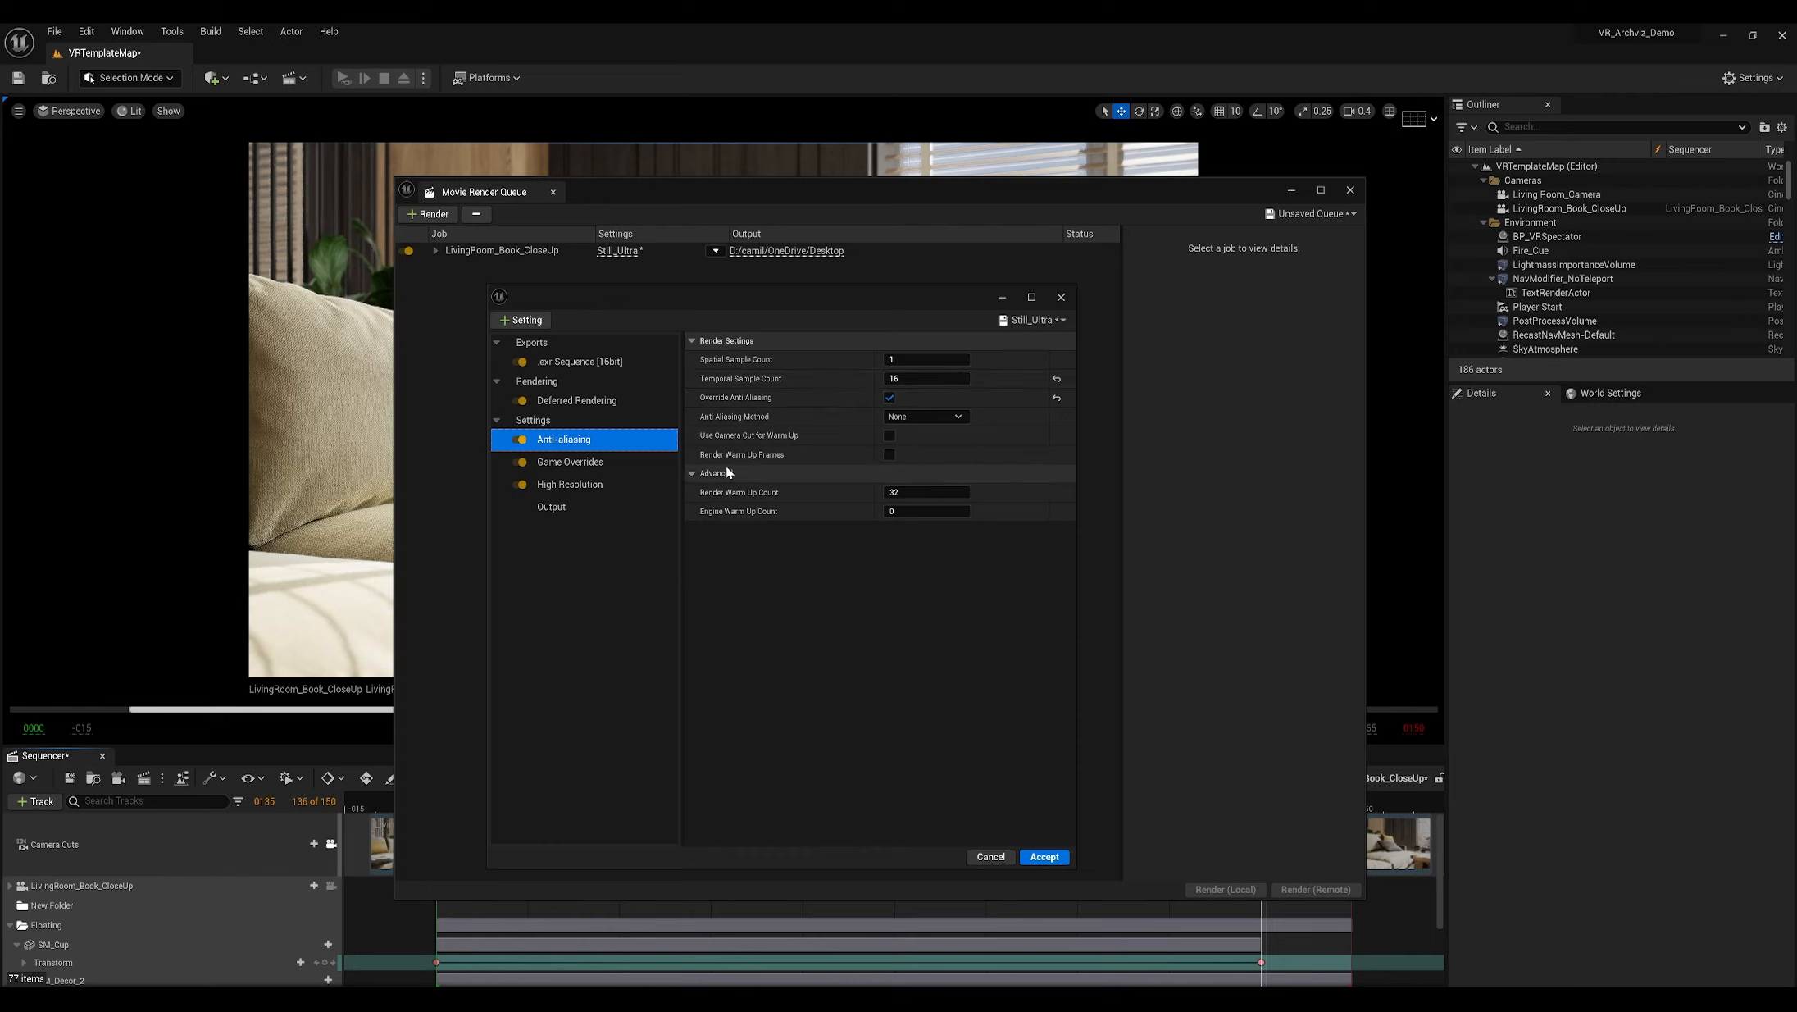
{"action": "left_click", "coordinate": [602, 462]}
{"action": "left_click", "coordinate": [588, 485]}
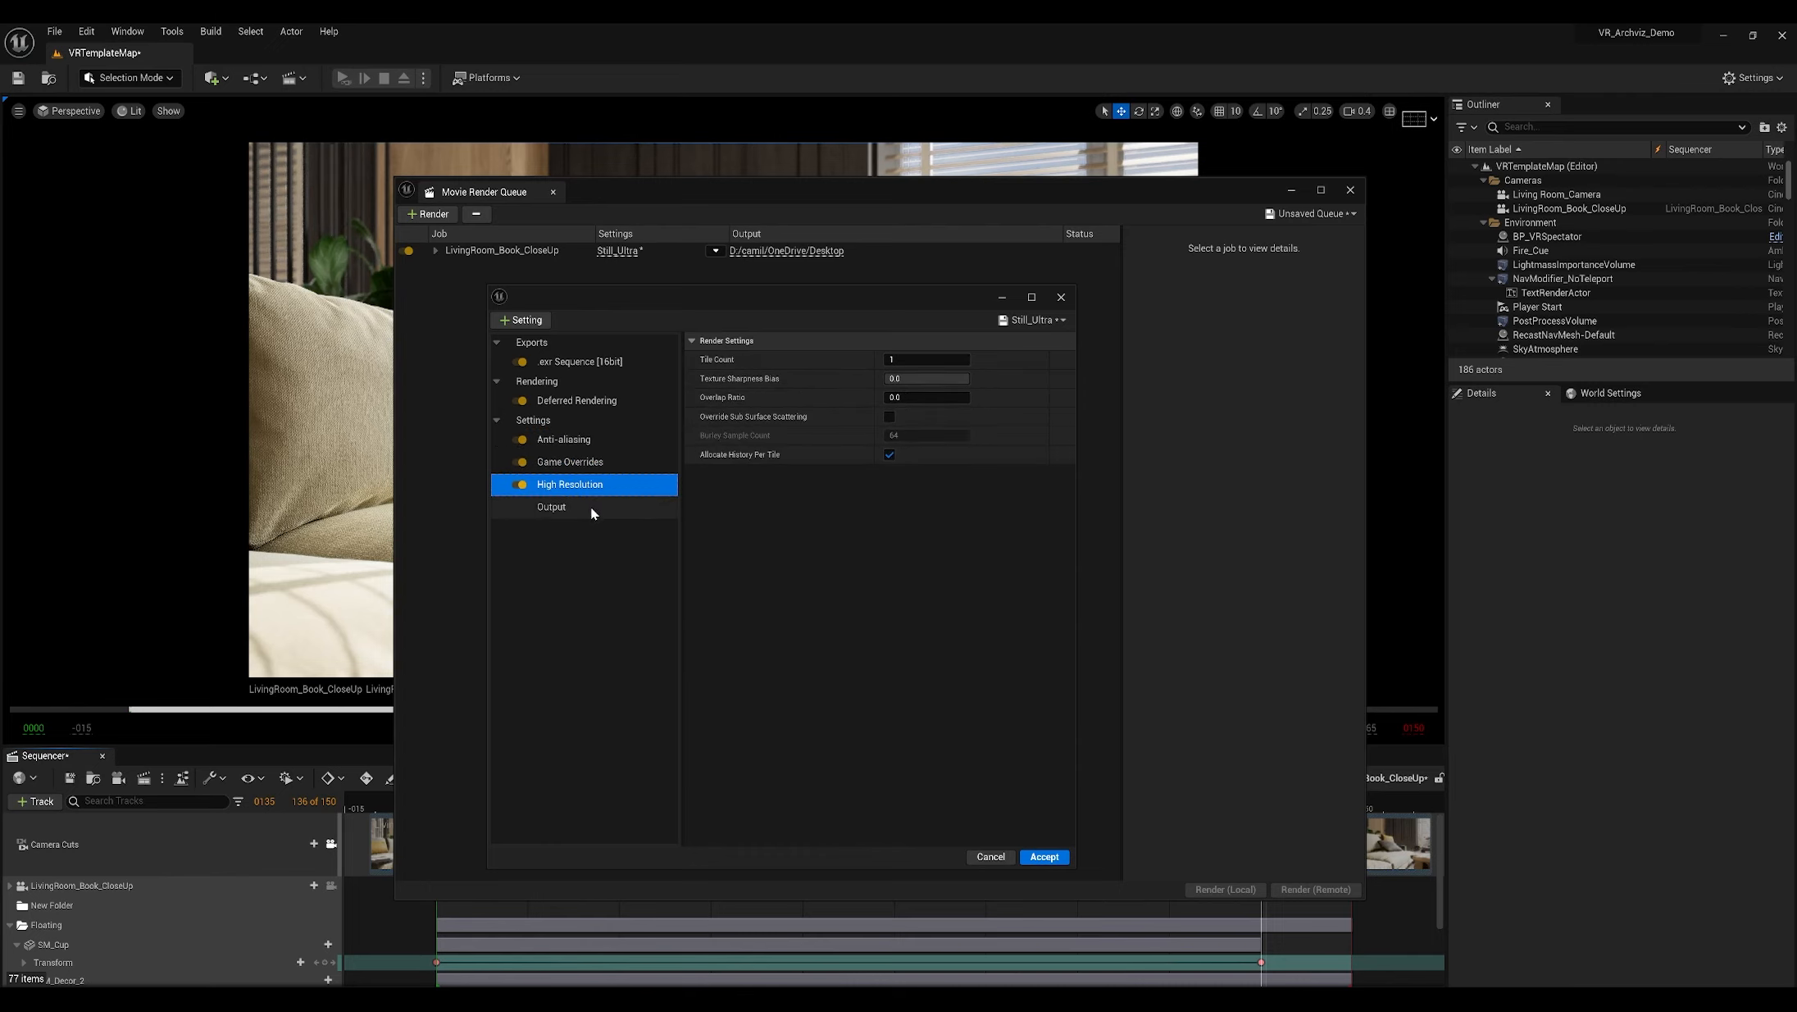
{"action": "left_click", "coordinate": [589, 506]}
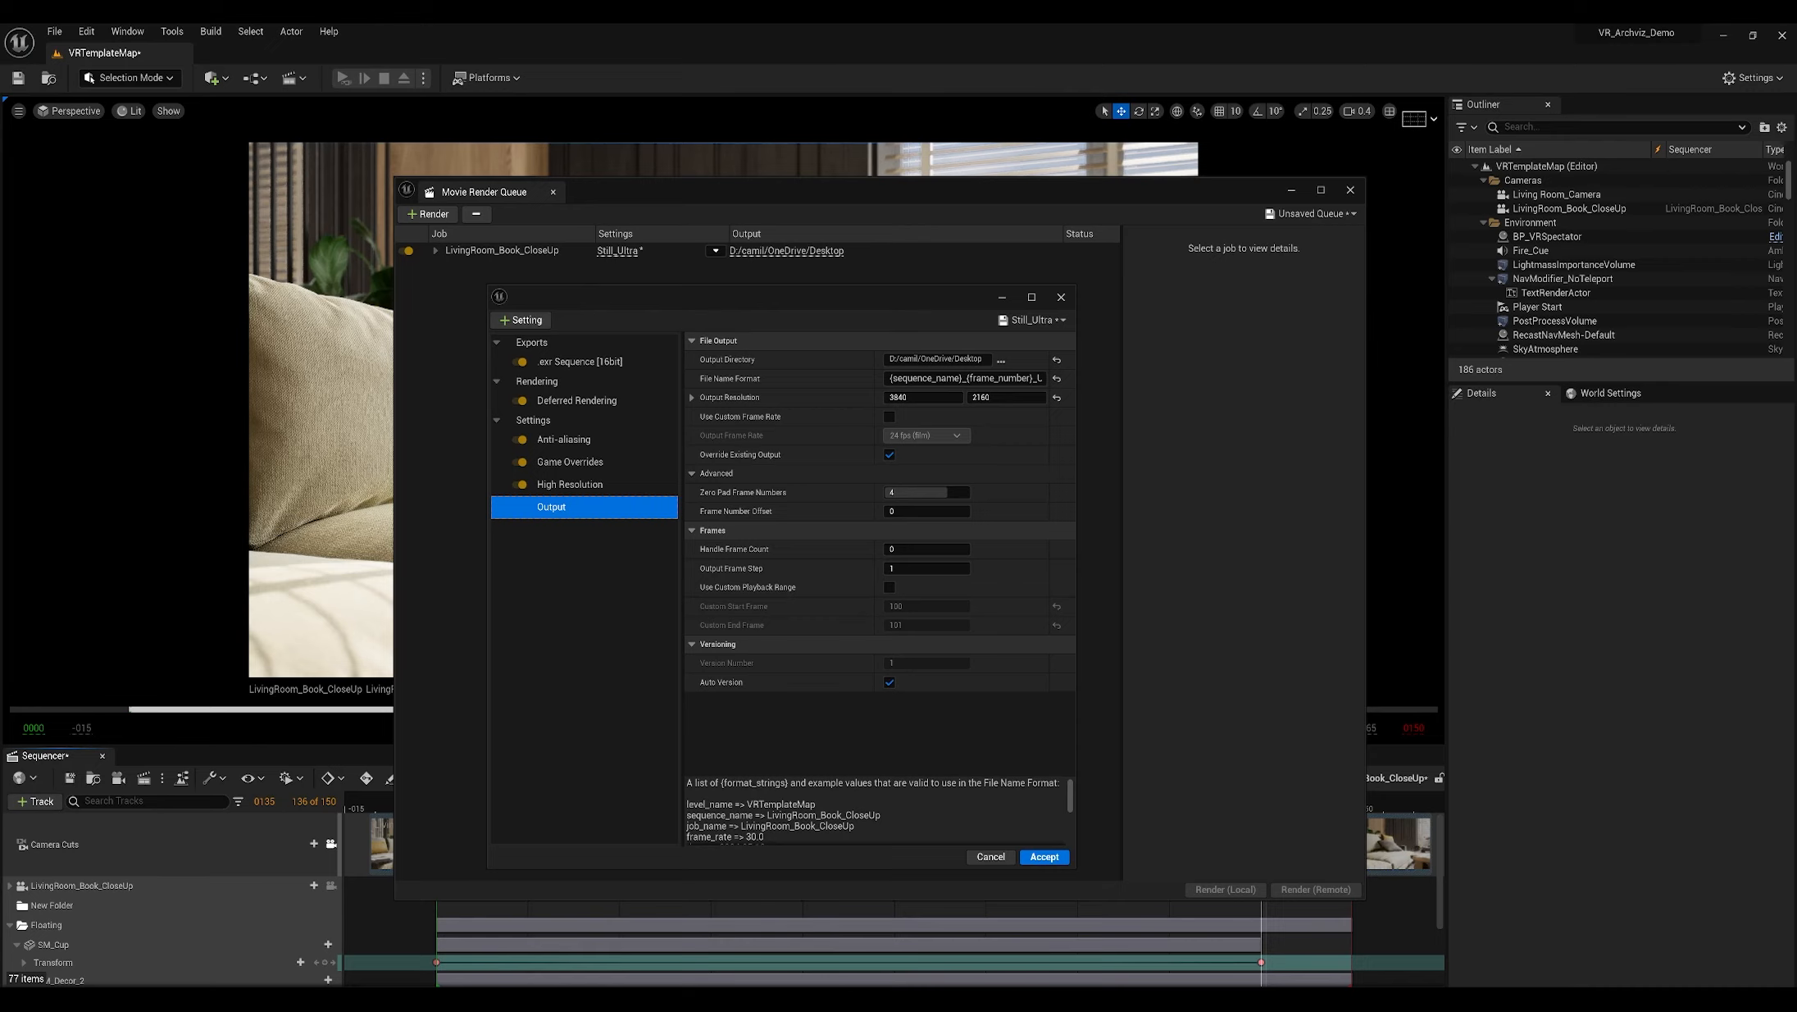
Step: Show the Rendering_Settings folder as a detailed list with full file names and place it beside the render settings
{"action": "left_click_drag", "start_coordinate": [1794, 179], "coordinate": [1206, 168]}
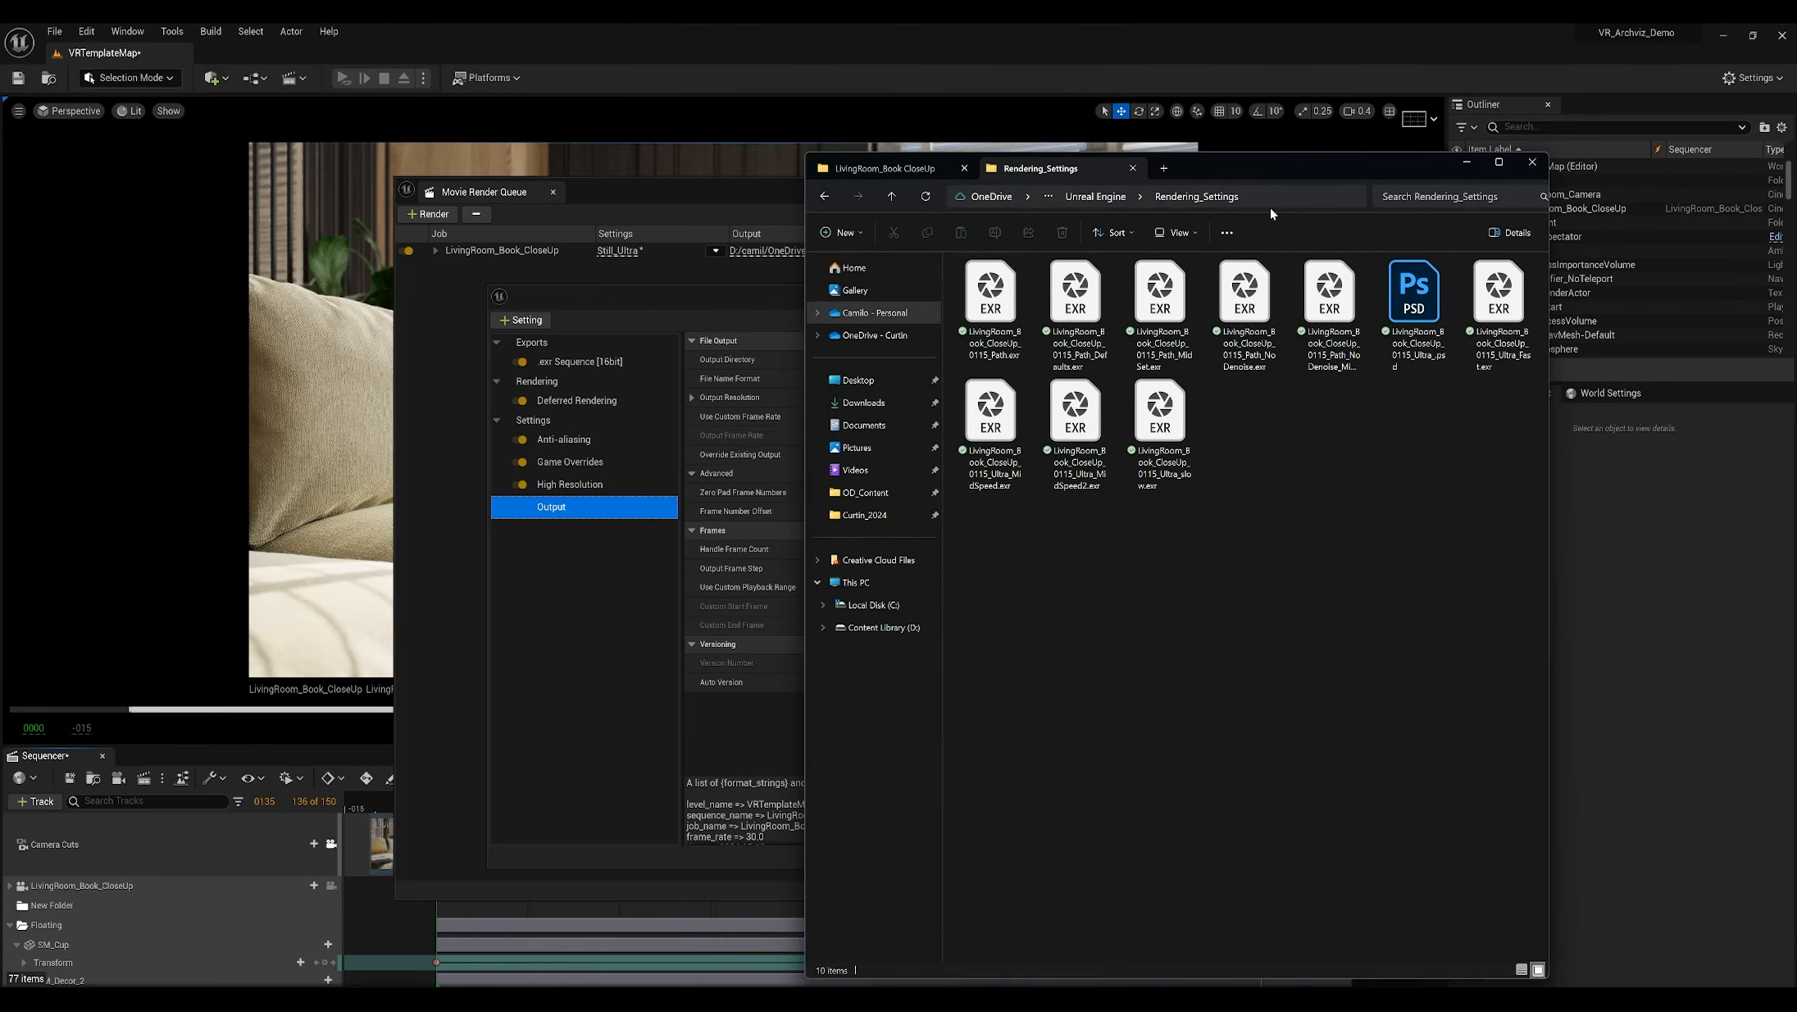
{"action": "left_click", "coordinate": [1174, 234]}
{"action": "left_click", "coordinate": [1198, 374]}
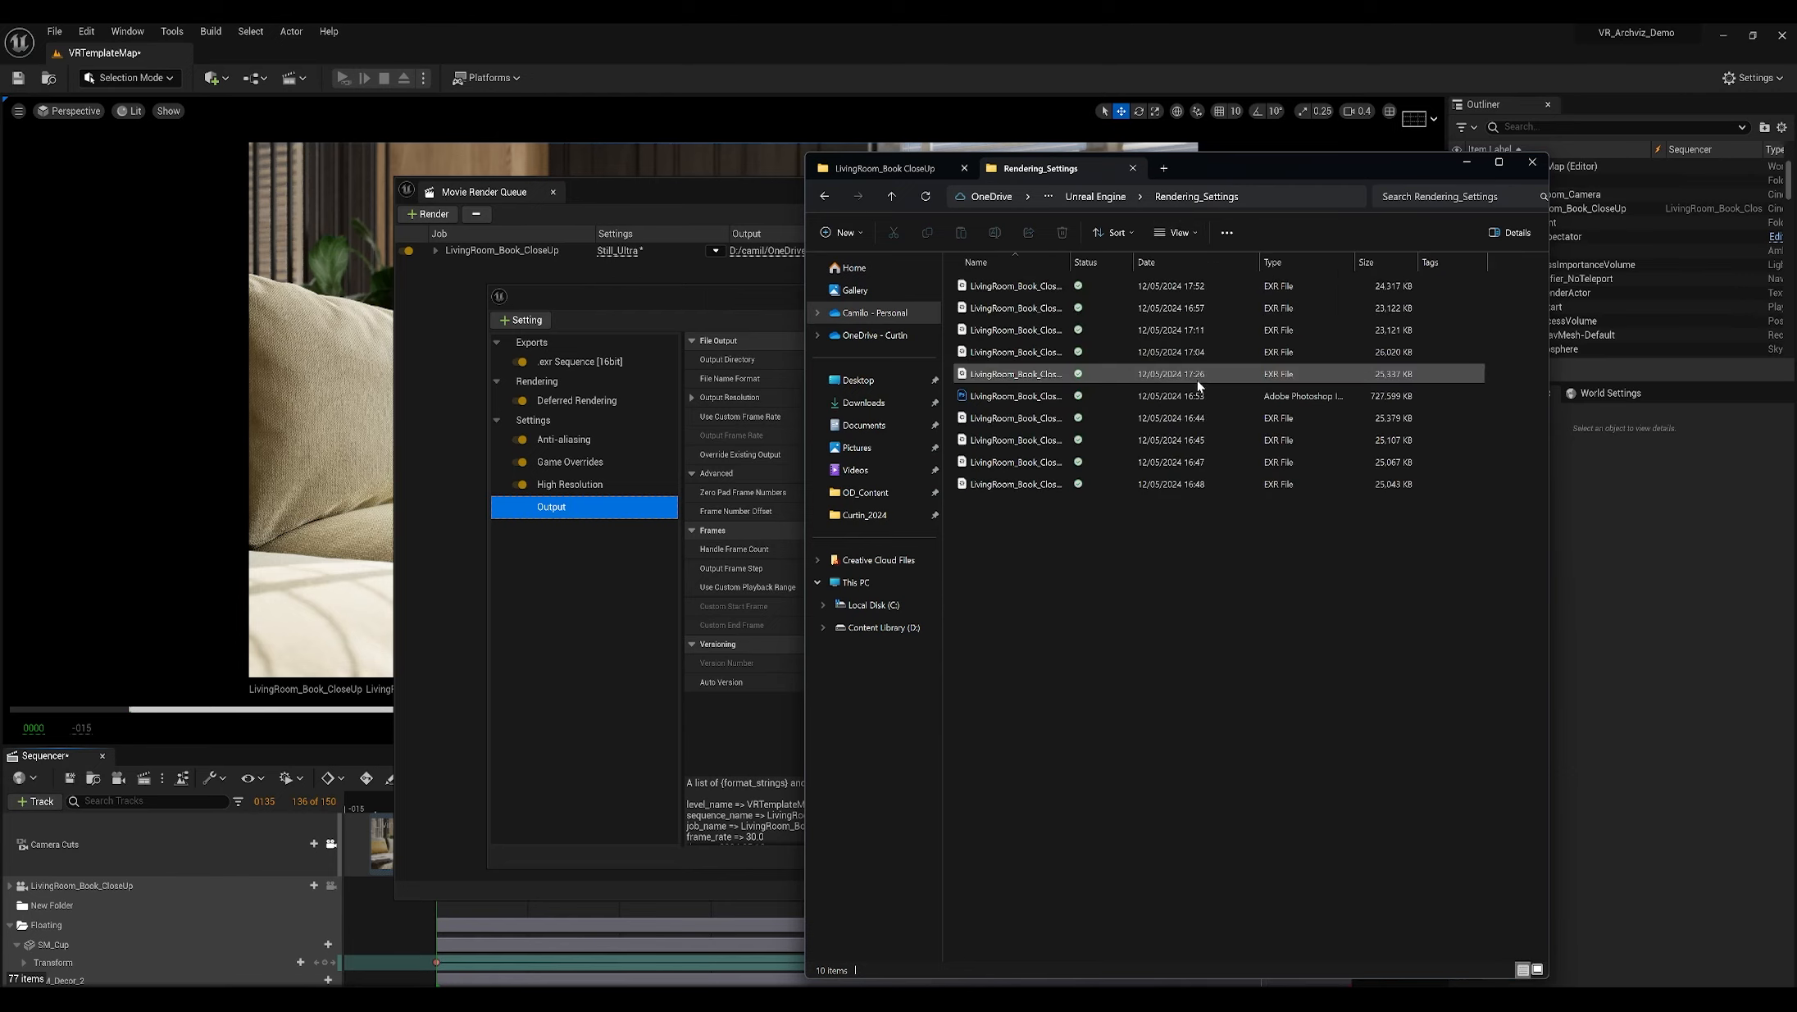
{"action": "left_click_drag", "start_coordinate": [1145, 262], "coordinate": [1410, 285]}
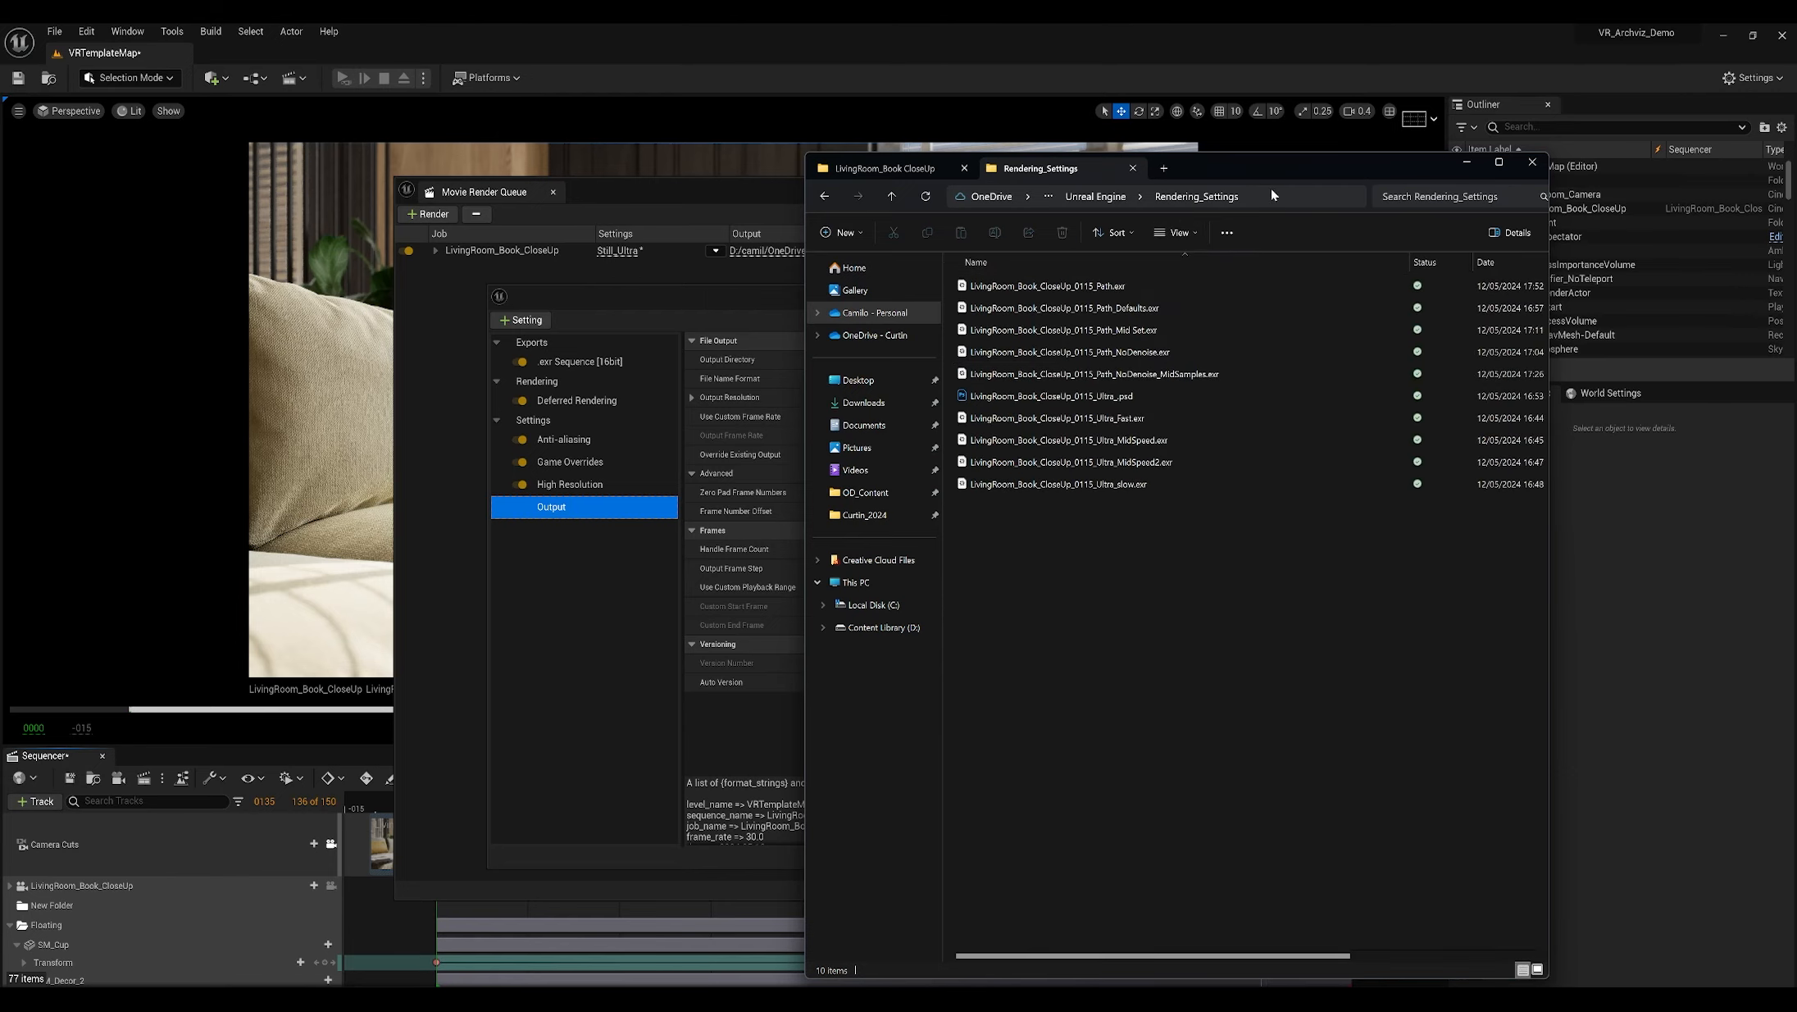
{"action": "left_click_drag", "start_coordinate": [1257, 170], "coordinate": [1505, 135]}
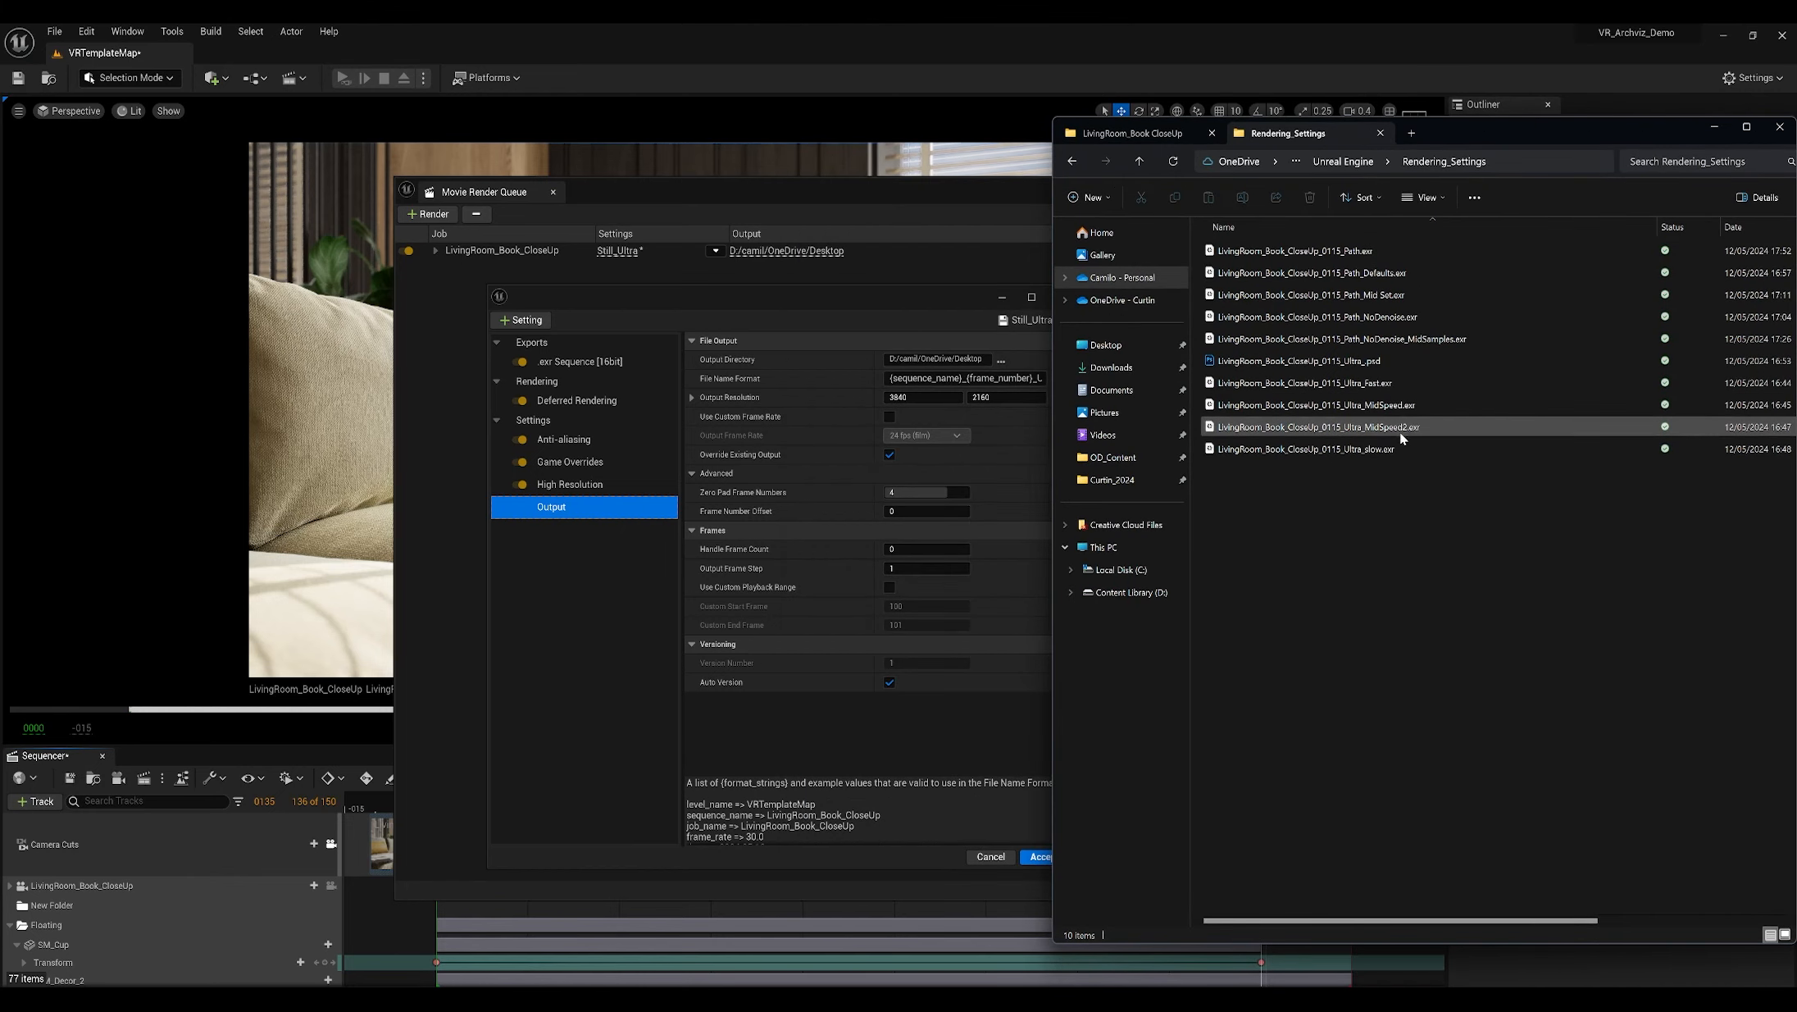
Step: Open LivingRoom_Book_CloseUp_0115_Ultra_Fast.exr in Photoshop and return to the anti-aliasing settings in Unreal Editor
{"action": "left_click", "coordinate": [1397, 456]}
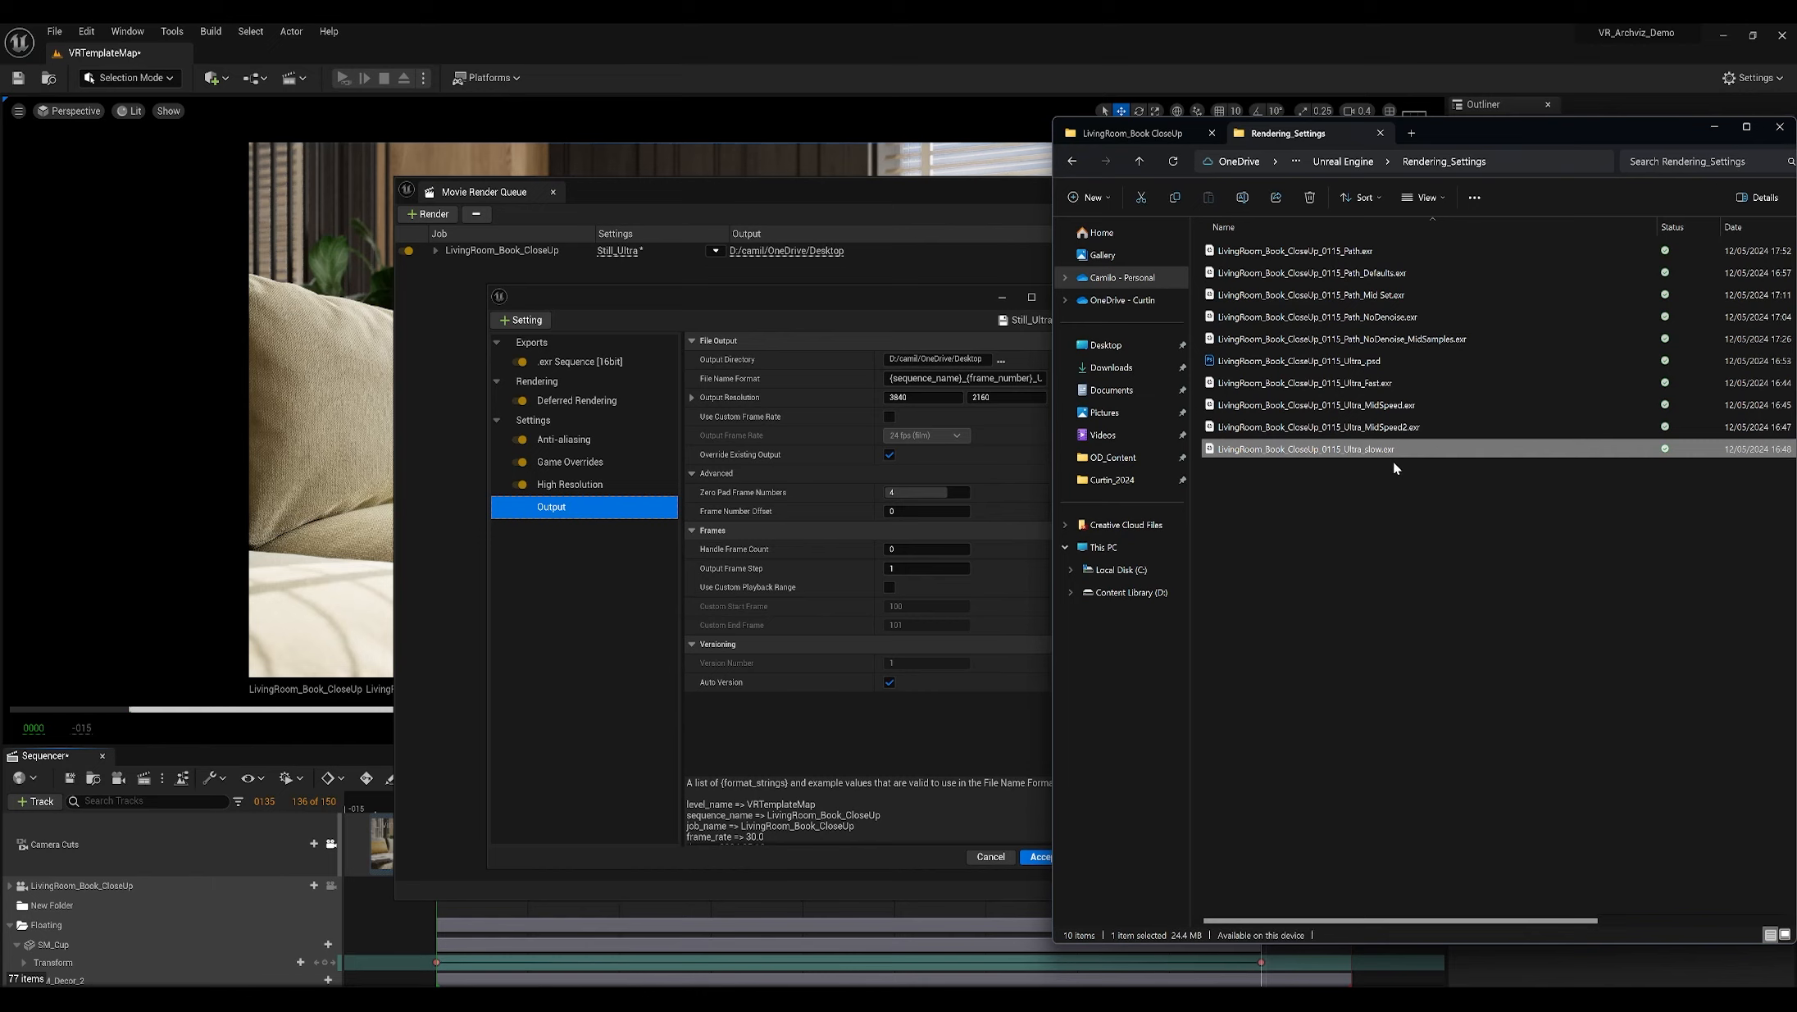
{"action": "left_click", "coordinate": [1388, 385]}
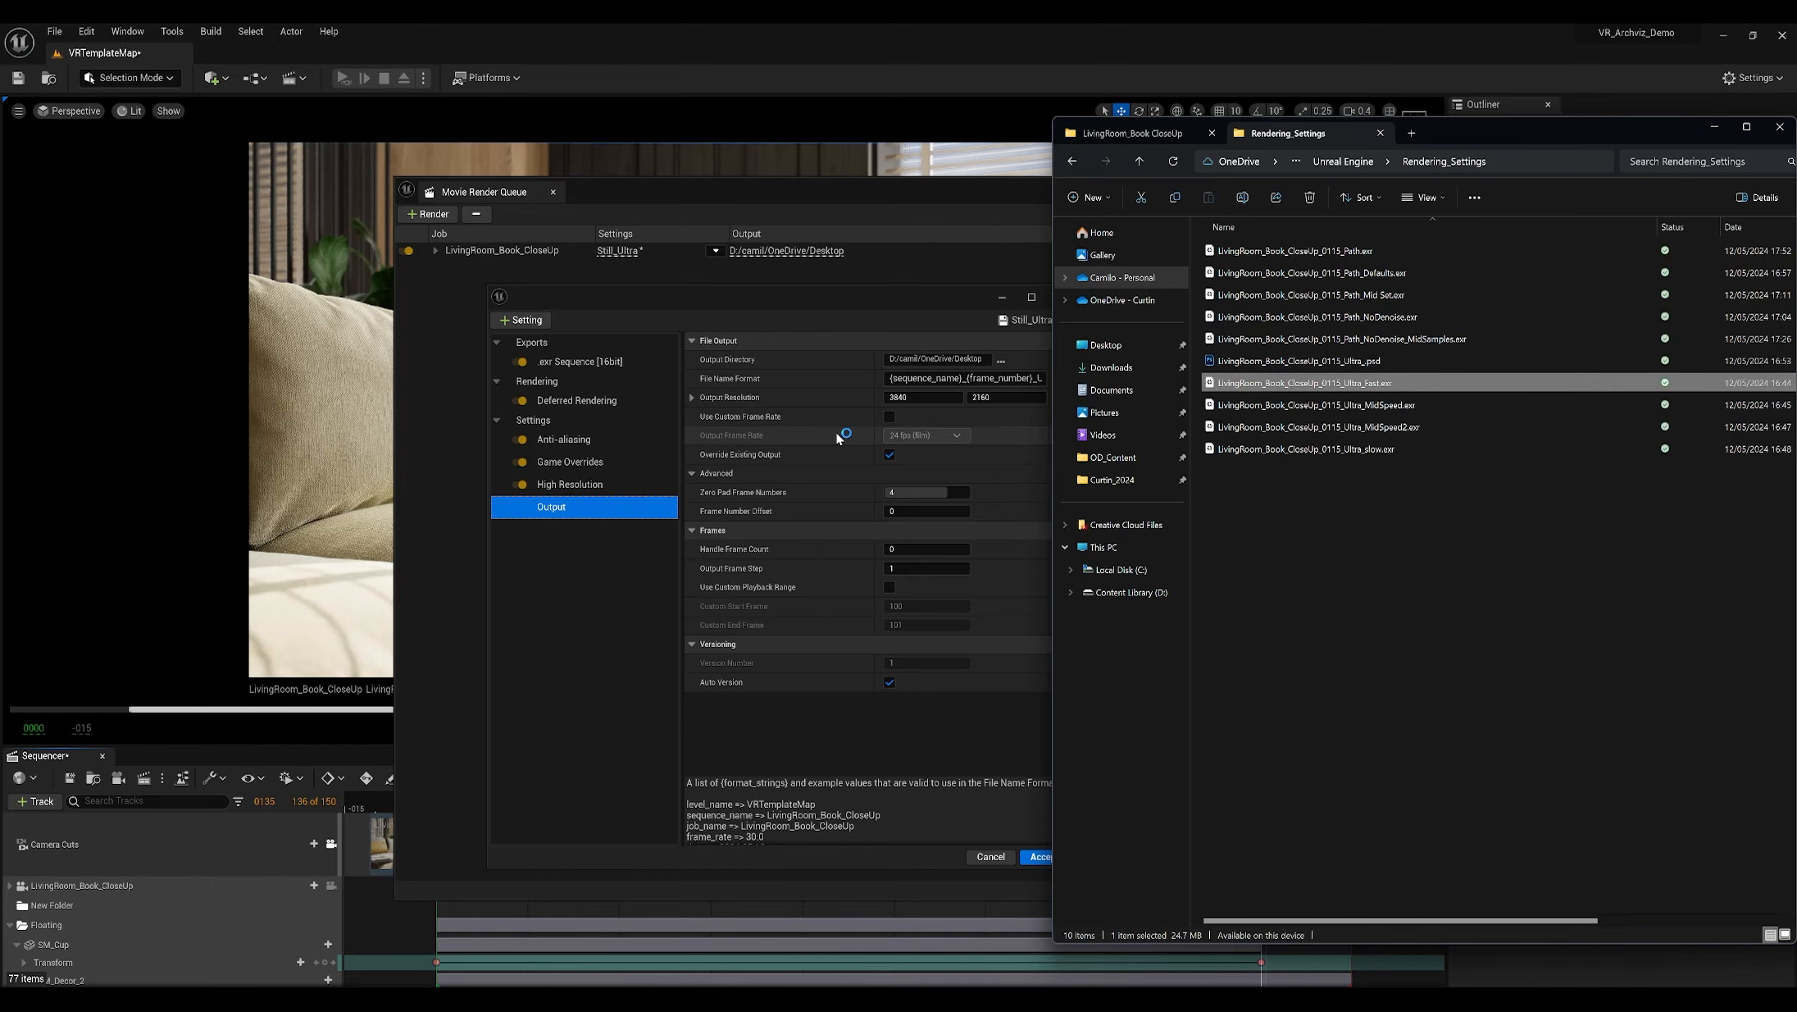
{"action": "double_click", "coordinate": [1468, 363]}
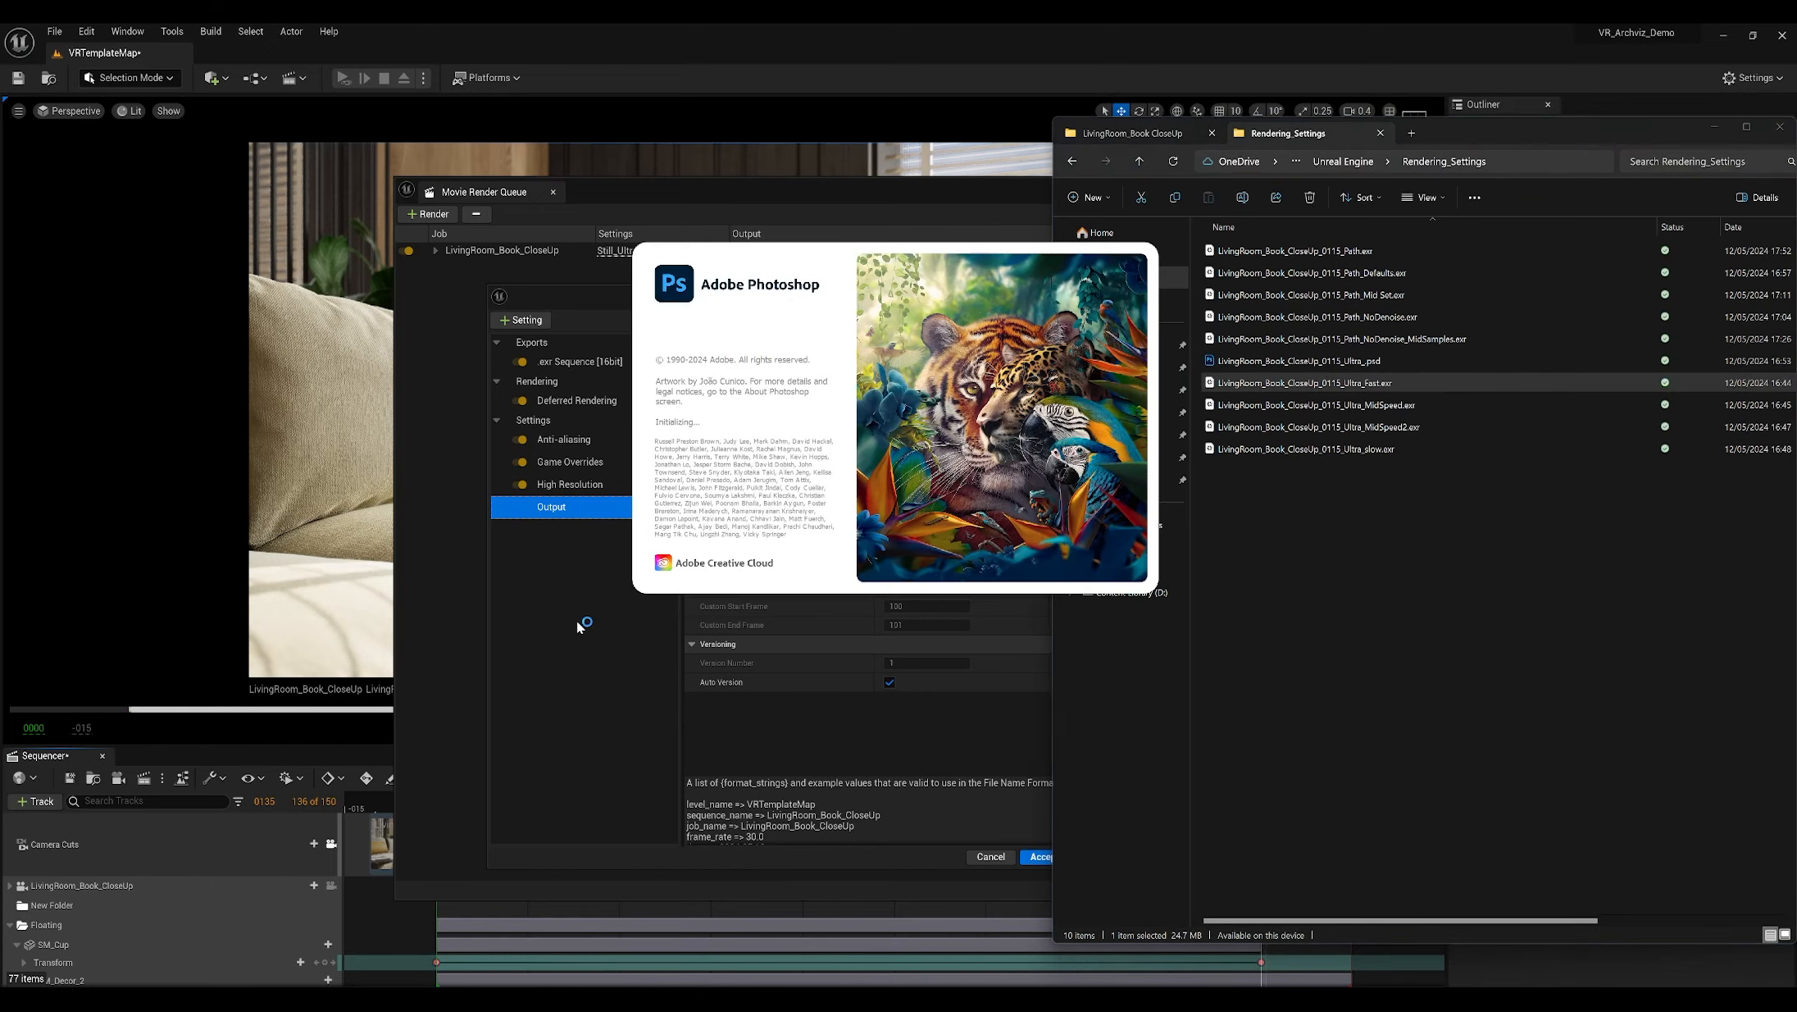
{"action": "left_click", "coordinate": [579, 619]}
{"action": "left_click", "coordinate": [610, 447]}
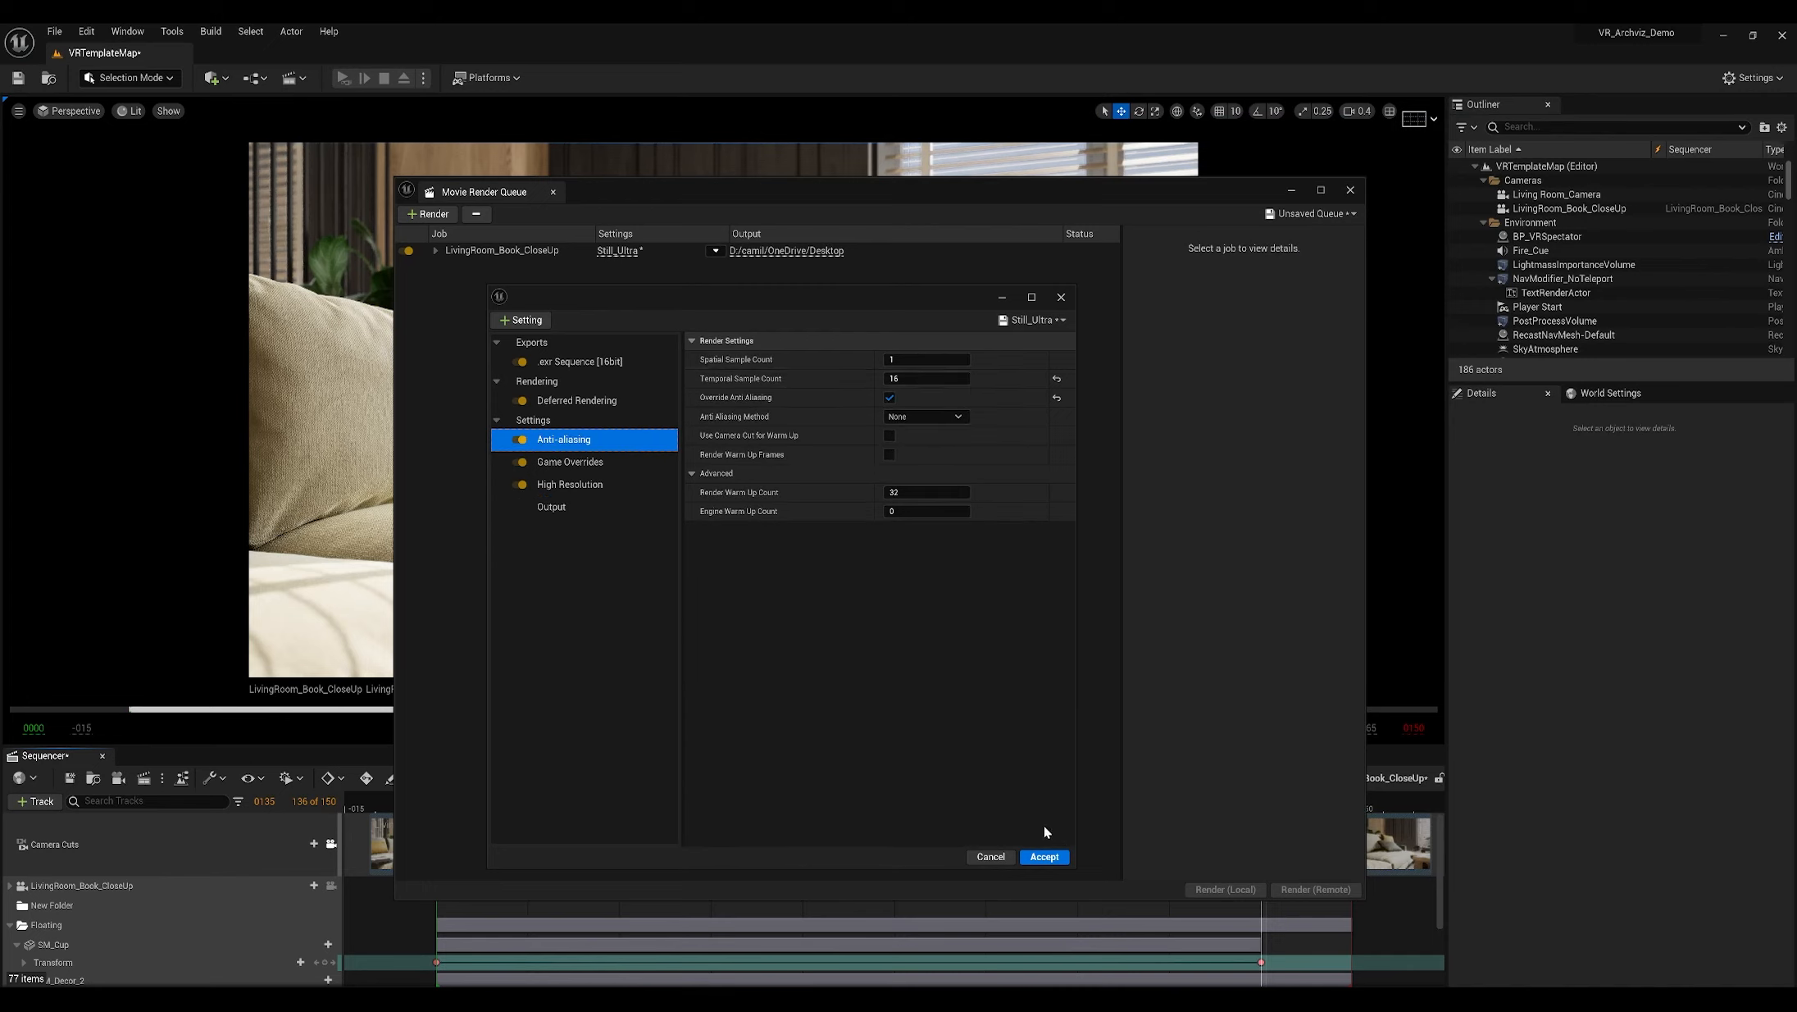
Step: Switch to the Rendering_Settings folder and select the LivingRoom_Book_CloseUp_0115_Ultra_slow.exr render
{"action": "key", "text": "super+Tab"}
{"action": "left_click", "coordinate": [1516, 566]}
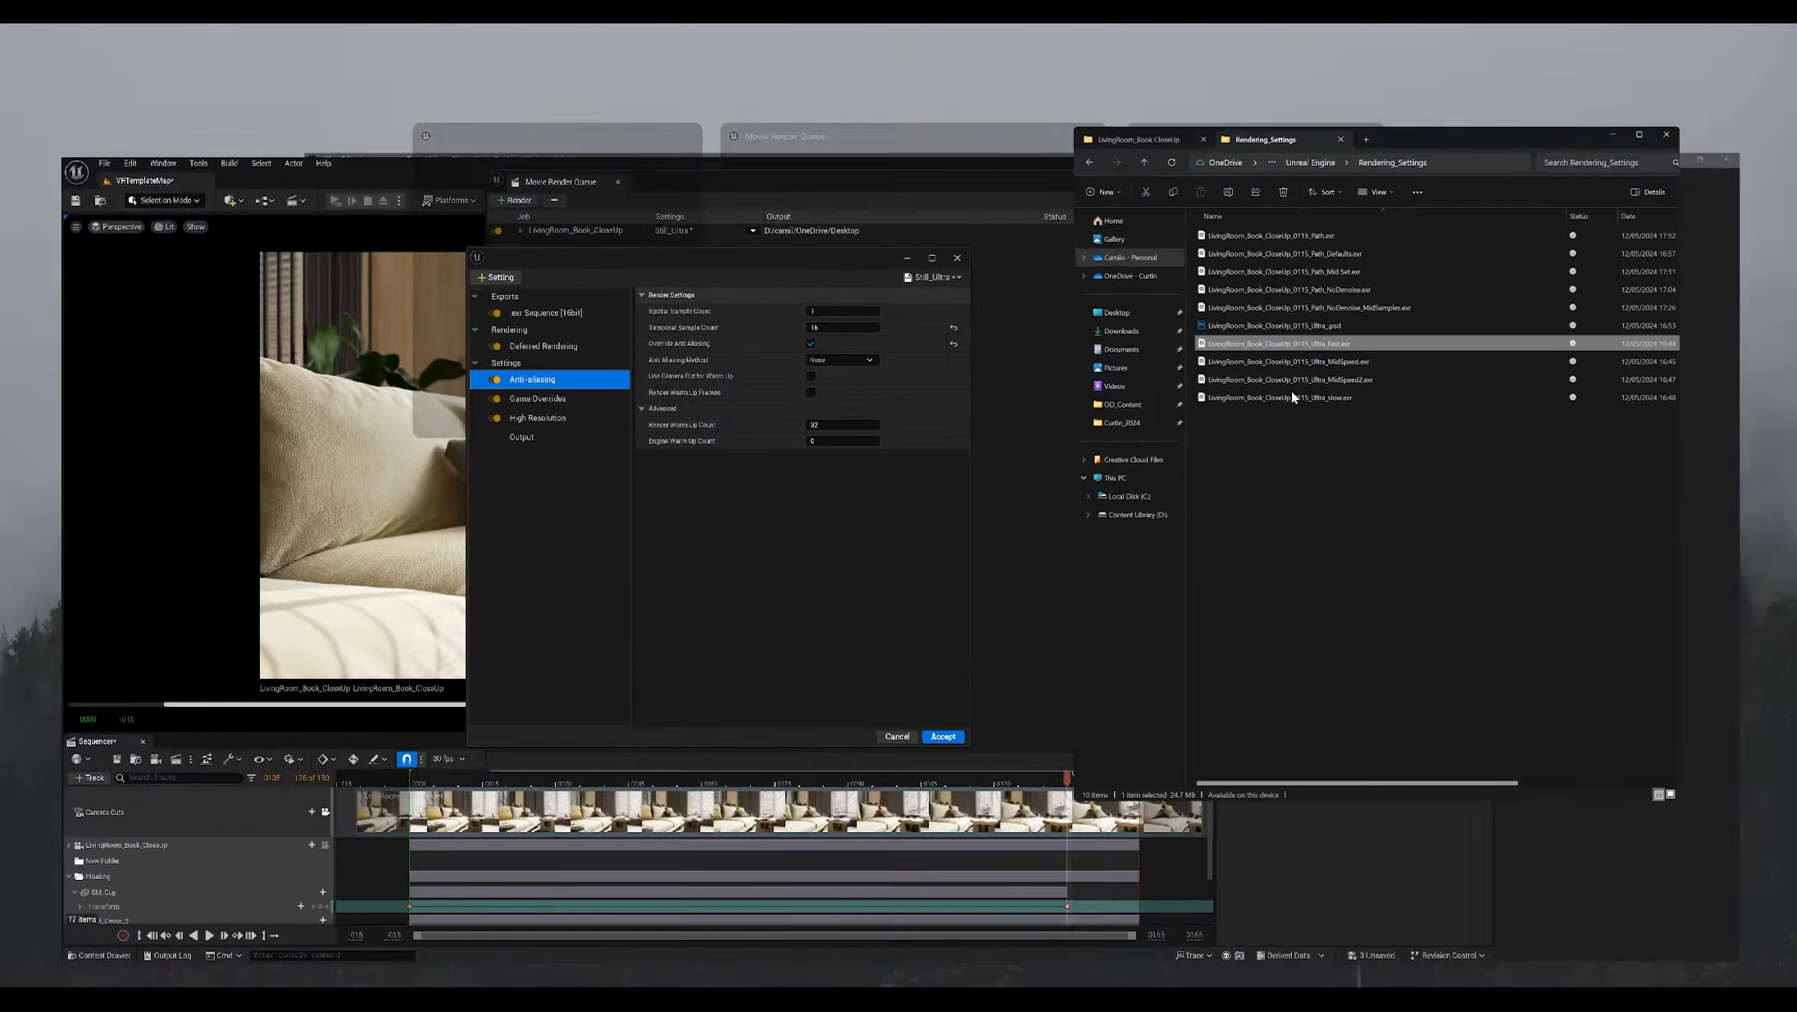
{"action": "left_click", "coordinate": [1374, 452]}
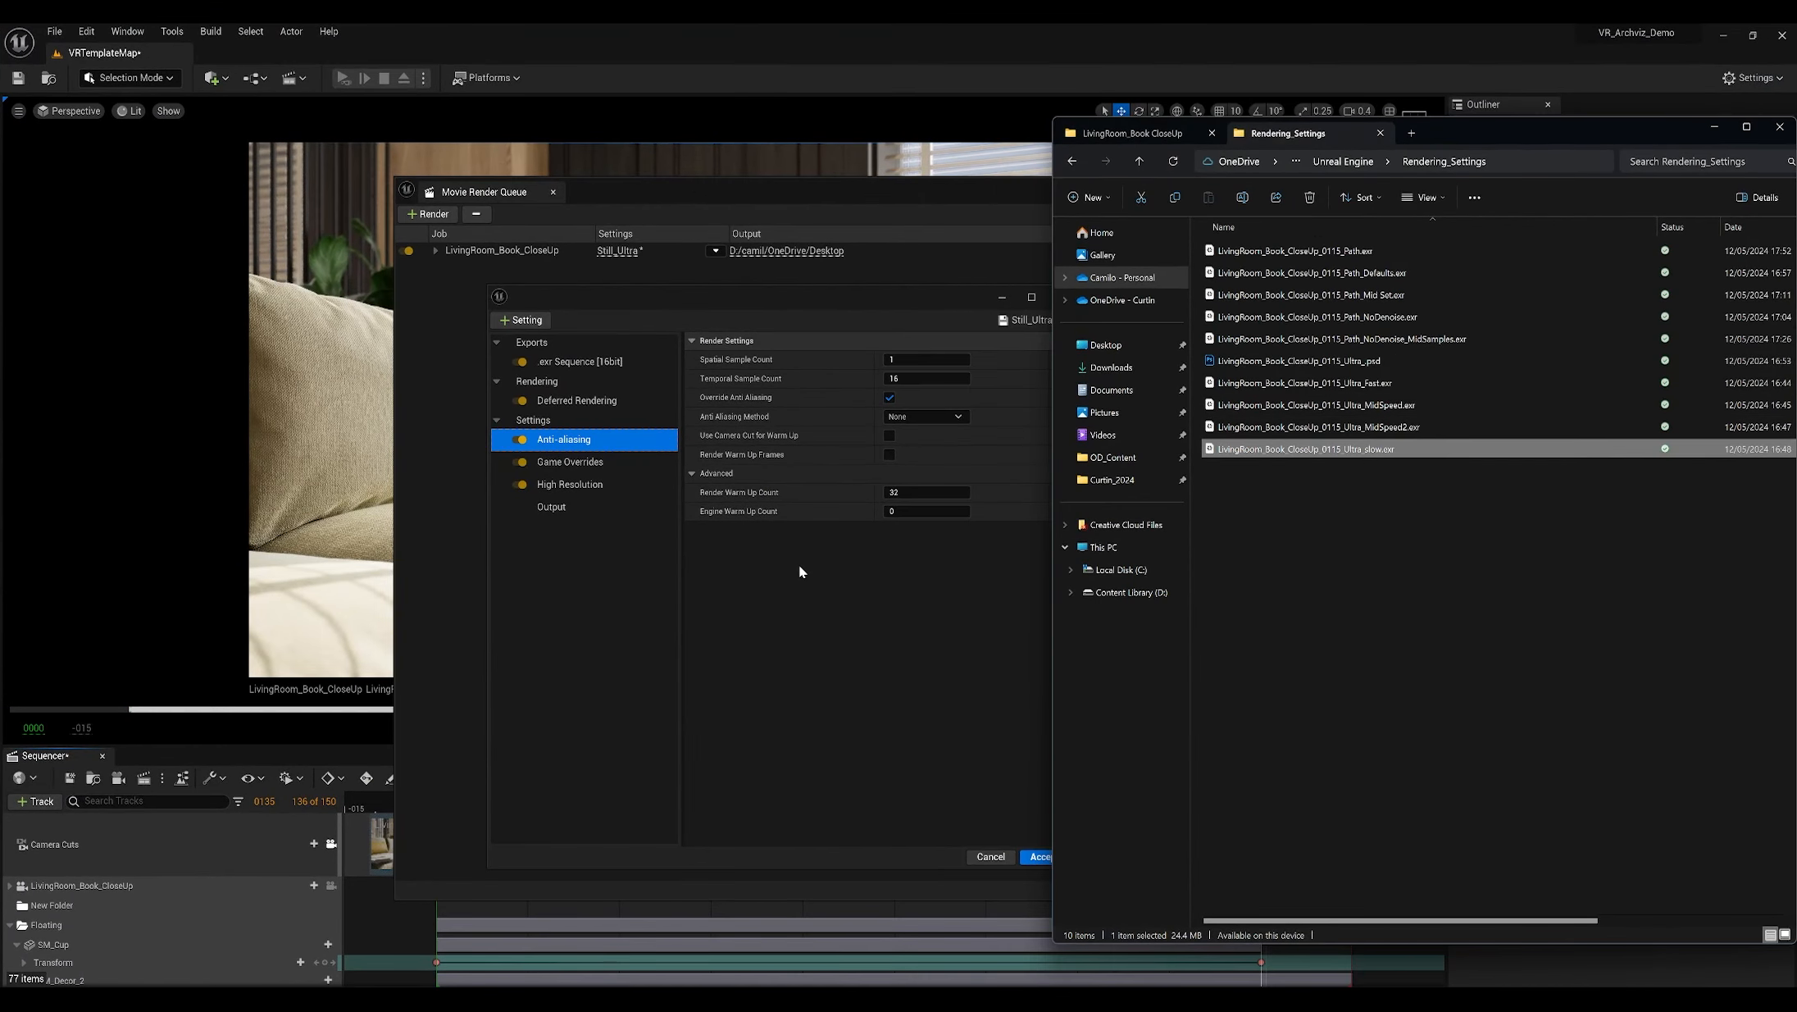
Step: Set the preset's Spatial Sample Count to 16 in the anti-aliasing settings
{"action": "left_click", "coordinate": [859, 589]}
{"action": "left_click", "coordinate": [925, 359]}
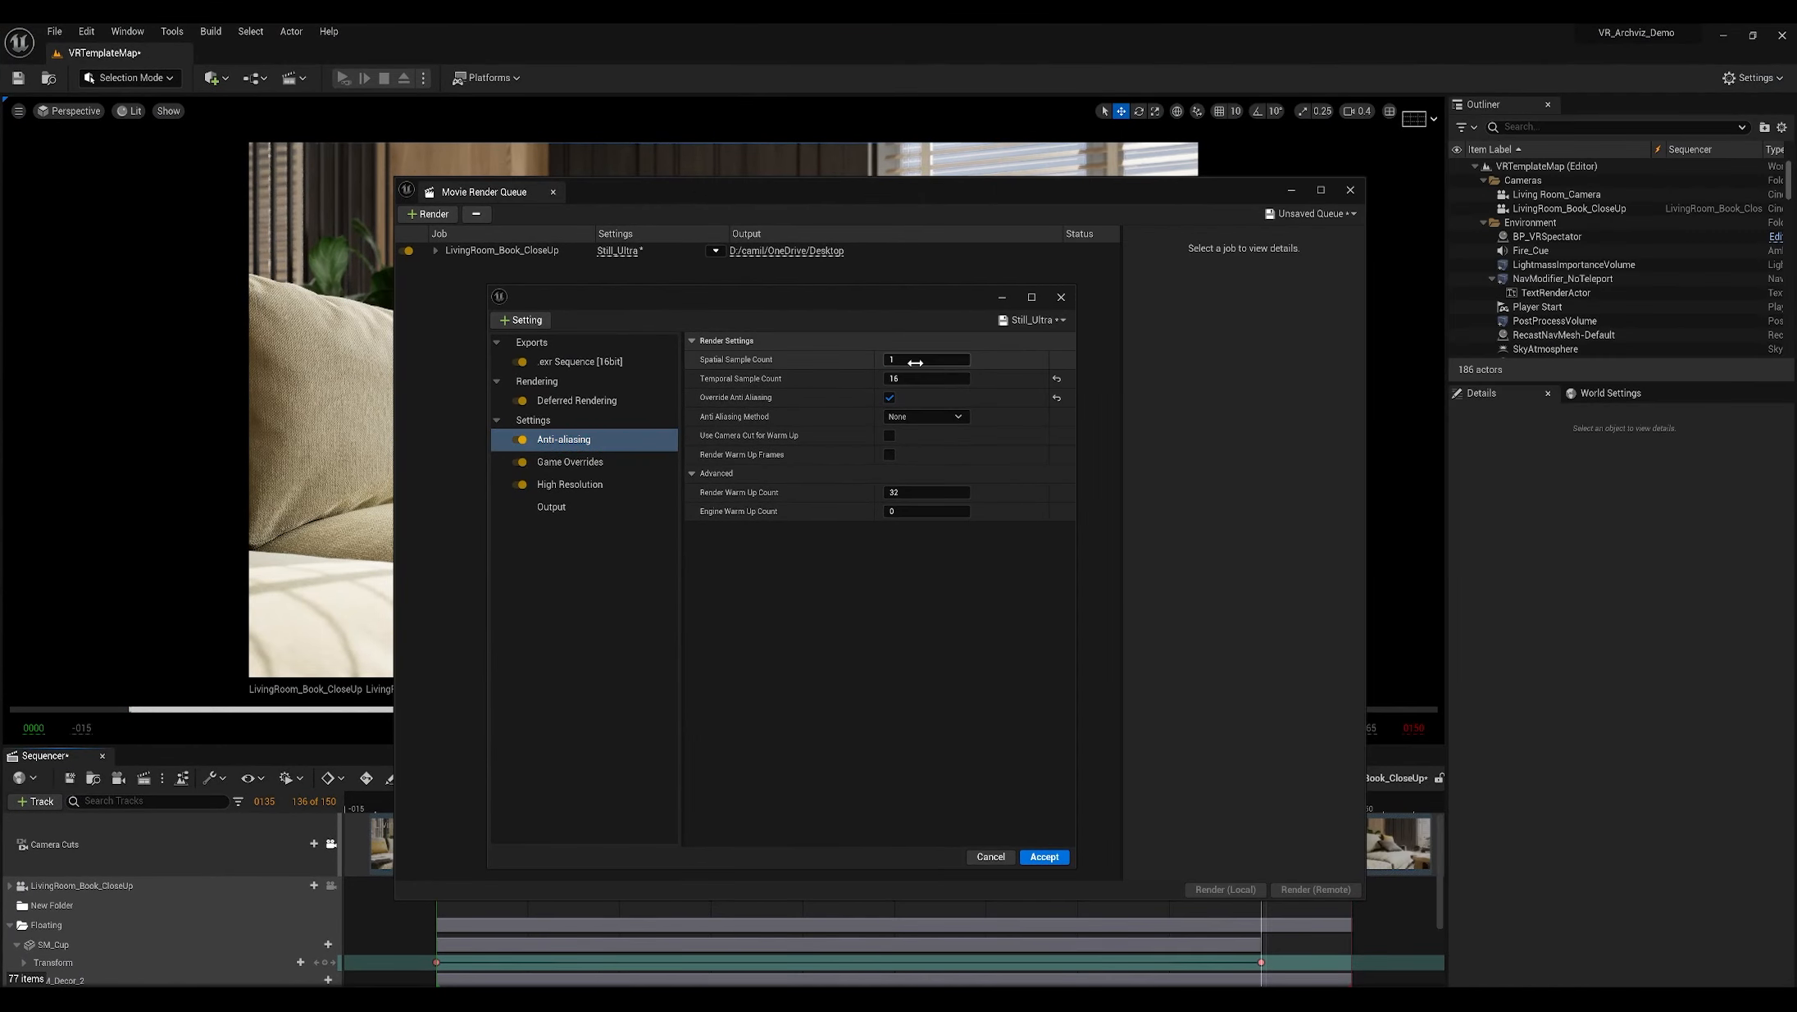
{"action": "type", "text": "16"}
{"action": "key", "text": "Return"}
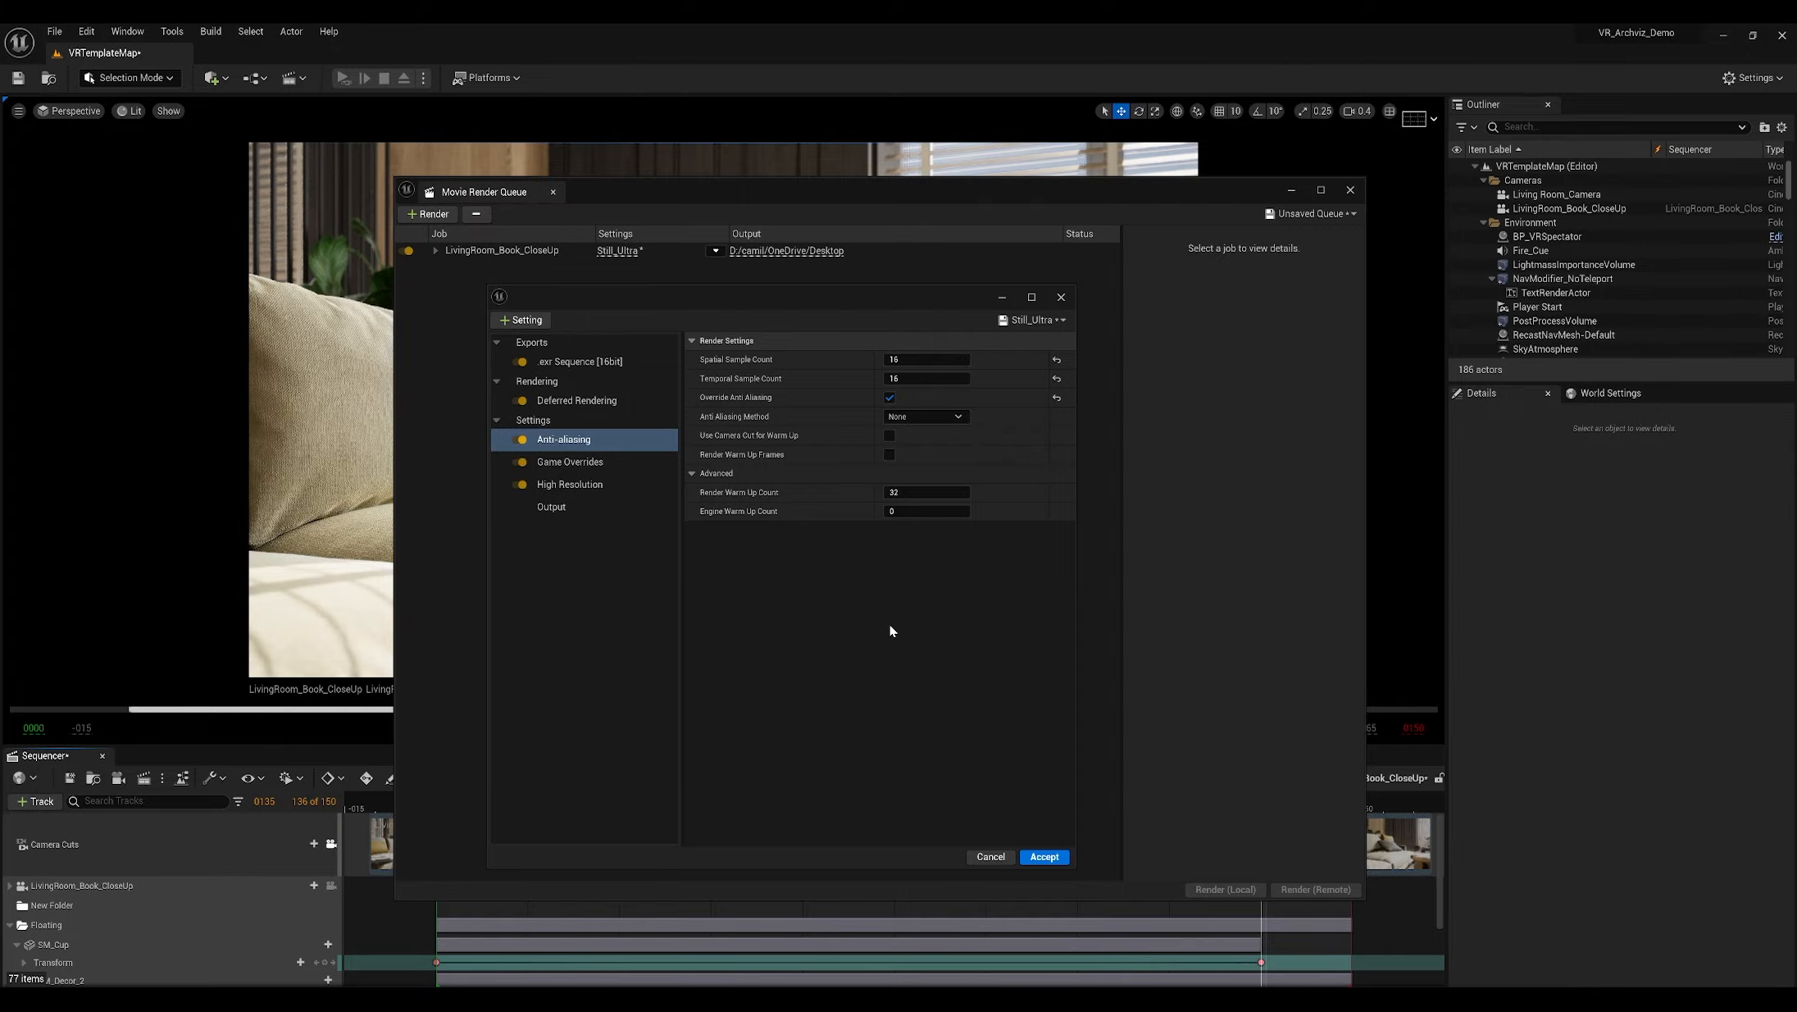
Step: Switch to Photoshop, return to the Rendering_Settings folder and preview LivingRoom_Book_CloseUp_0115_Ultra_Fast.exr with QuickLook
{"action": "key", "text": "super+Tab"}
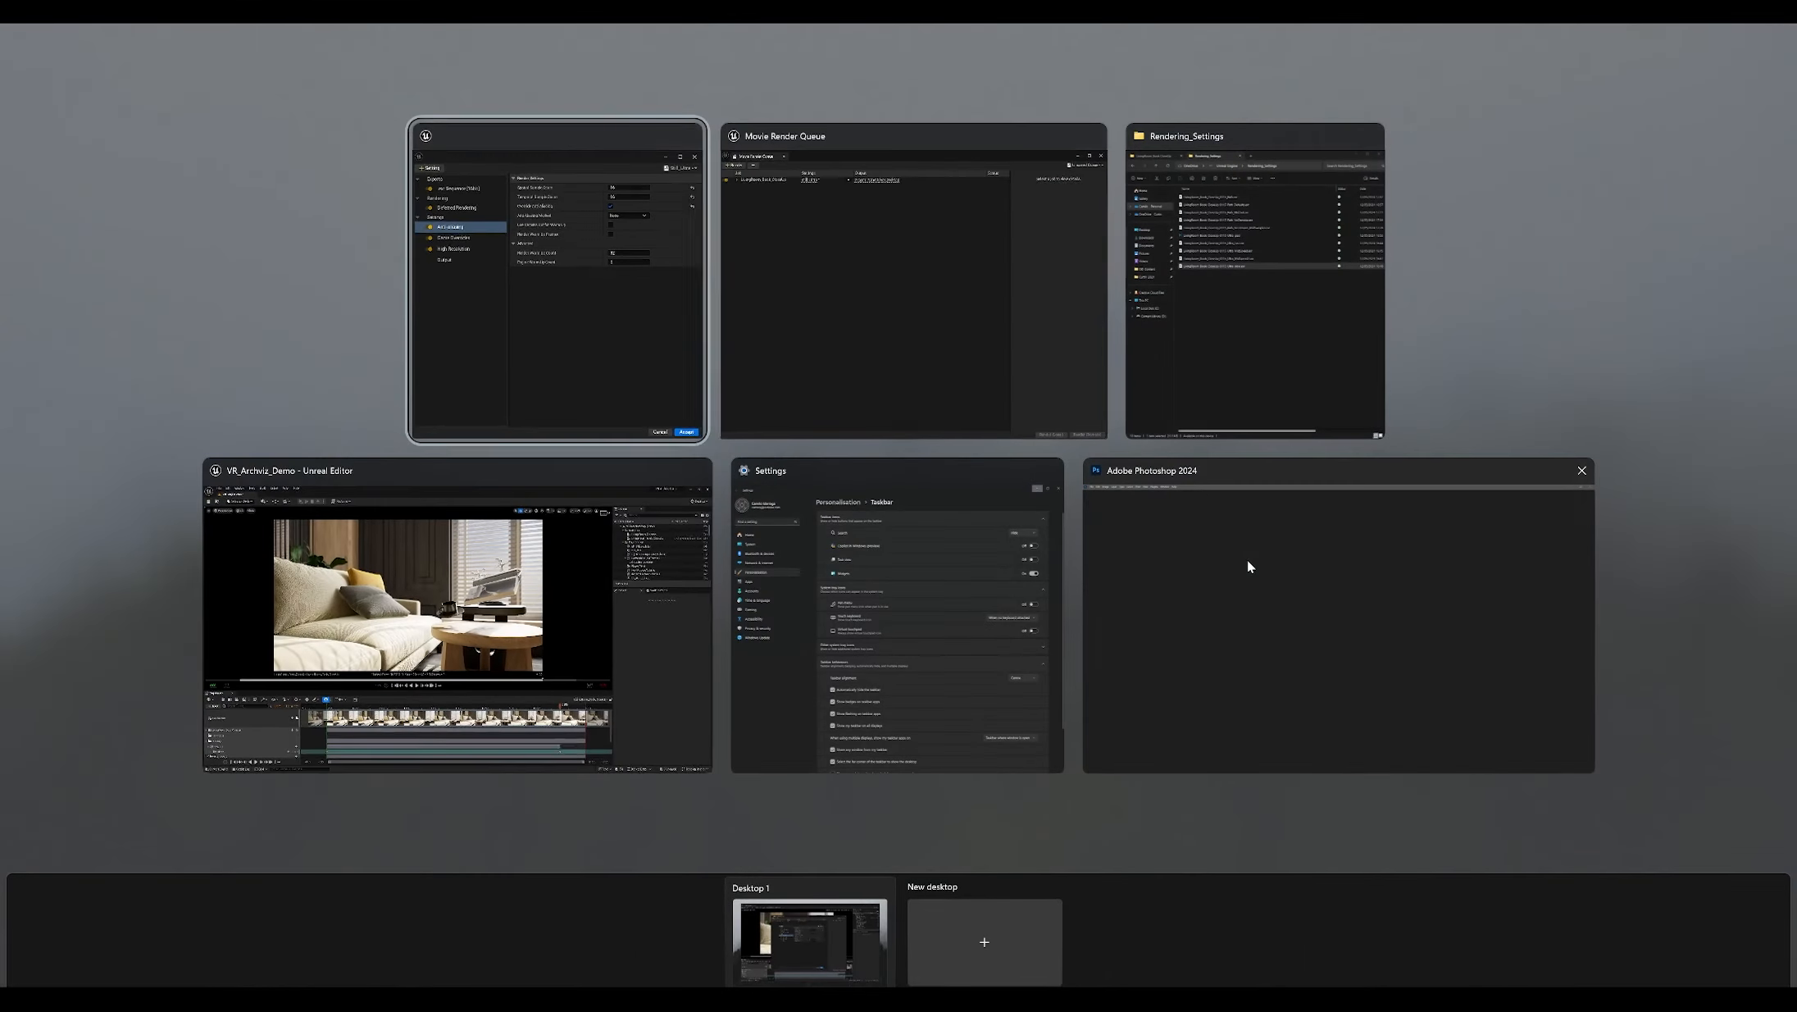
{"action": "left_click", "coordinate": [1247, 560]}
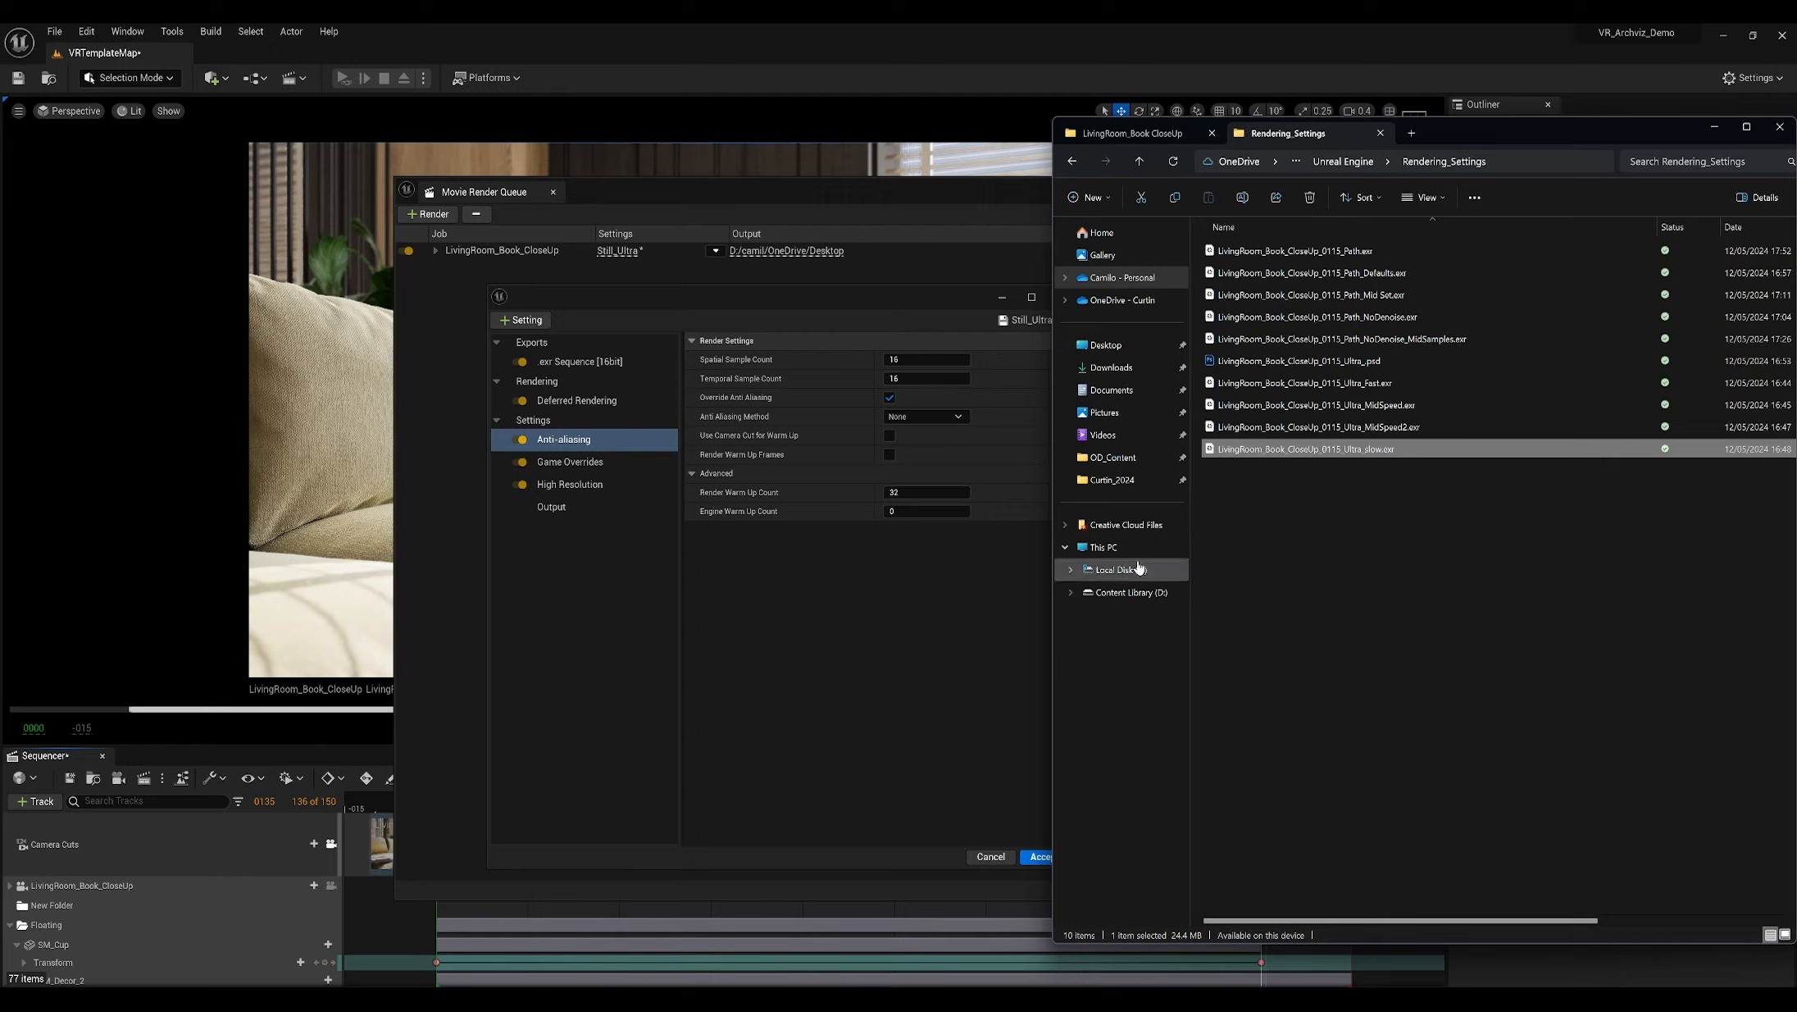
{"action": "left_click", "coordinate": [1342, 557]}
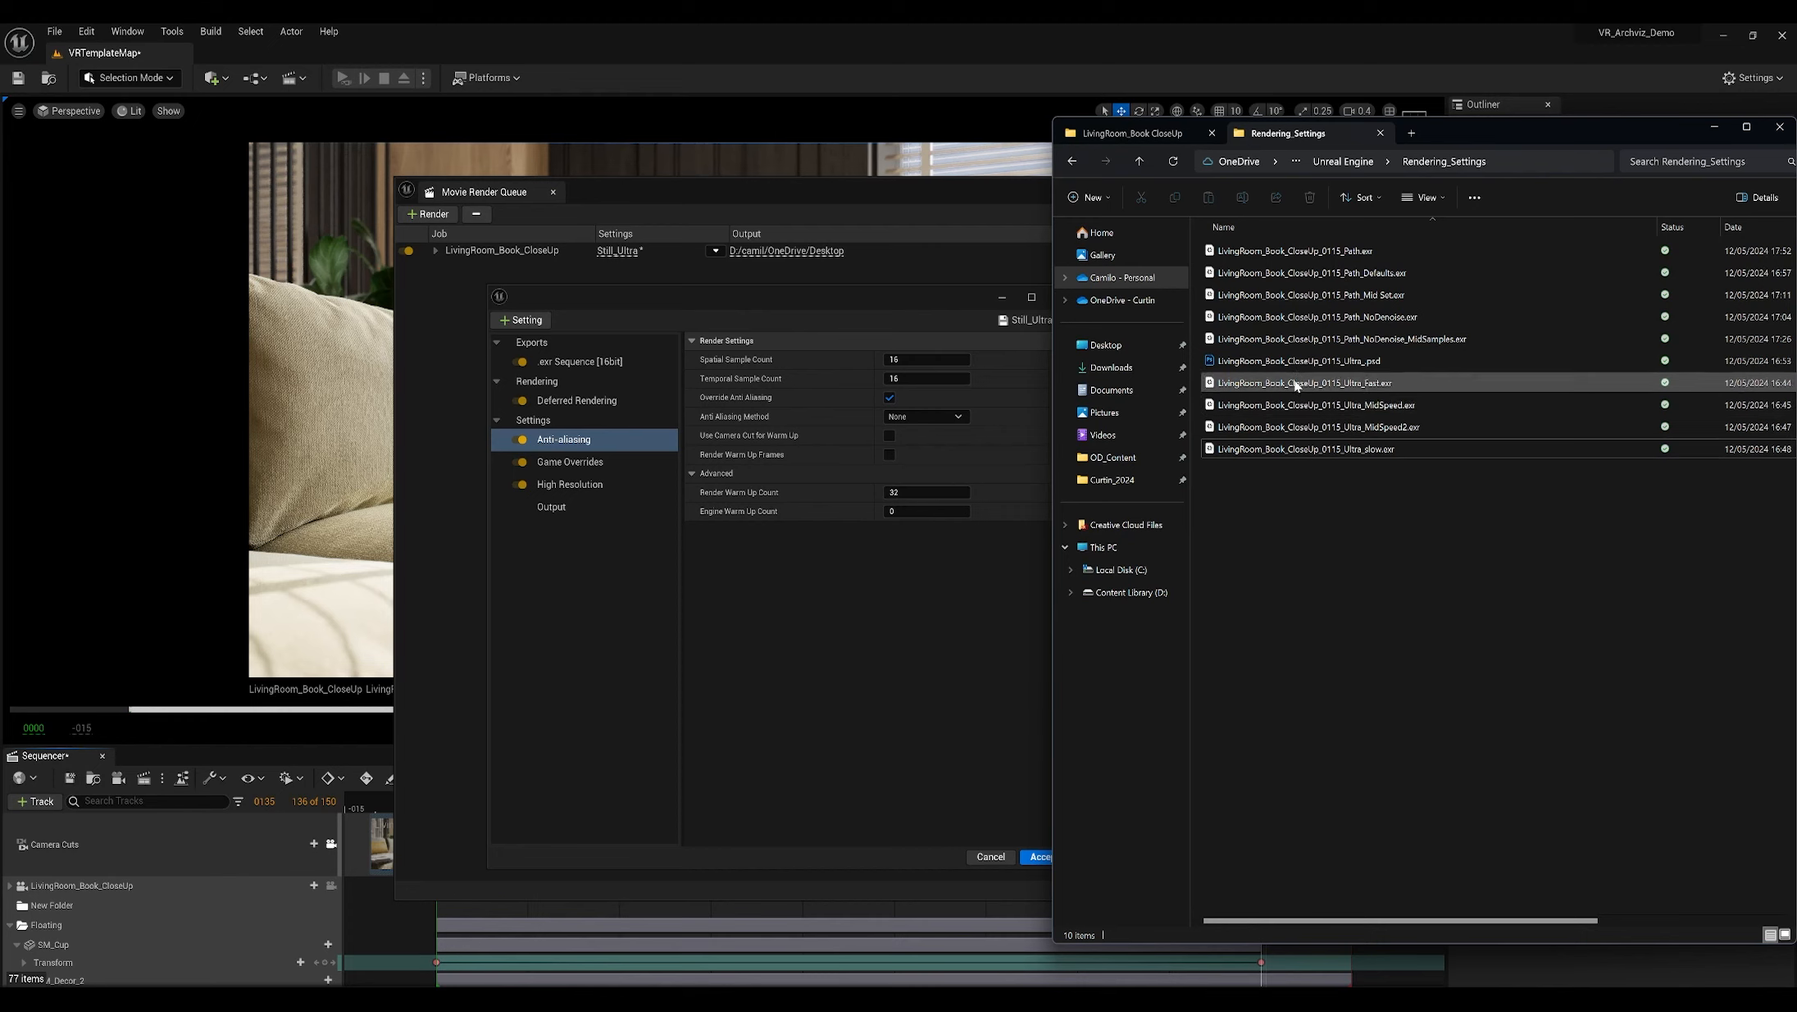
{"action": "left_click", "coordinate": [1336, 383]}
{"action": "key", "text": "ctrl+space"}
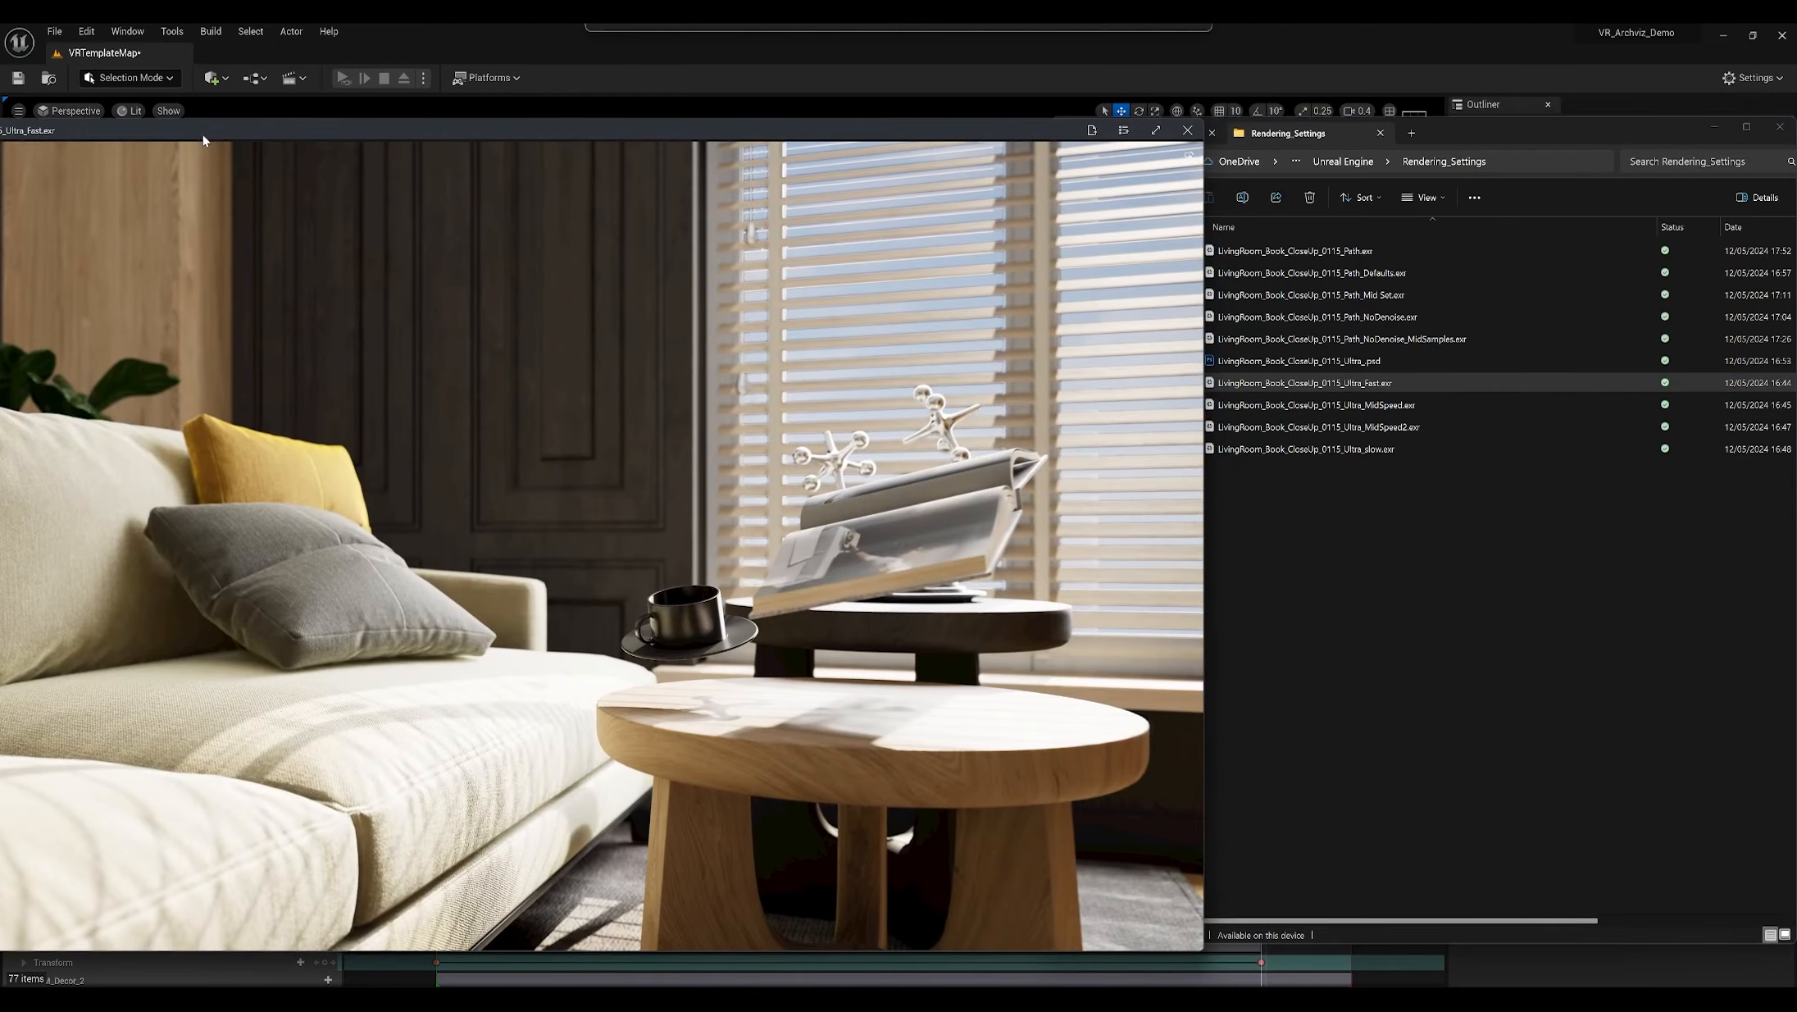
Step: Preview LivingRoom_Book_CloseUp_0115_Ultra_slow.exr with QuickLook and arrange it side by side with the Ultra_Fast preview
{"action": "left_click", "coordinate": [1321, 449]}
{"action": "key", "text": "ctrl+space"}
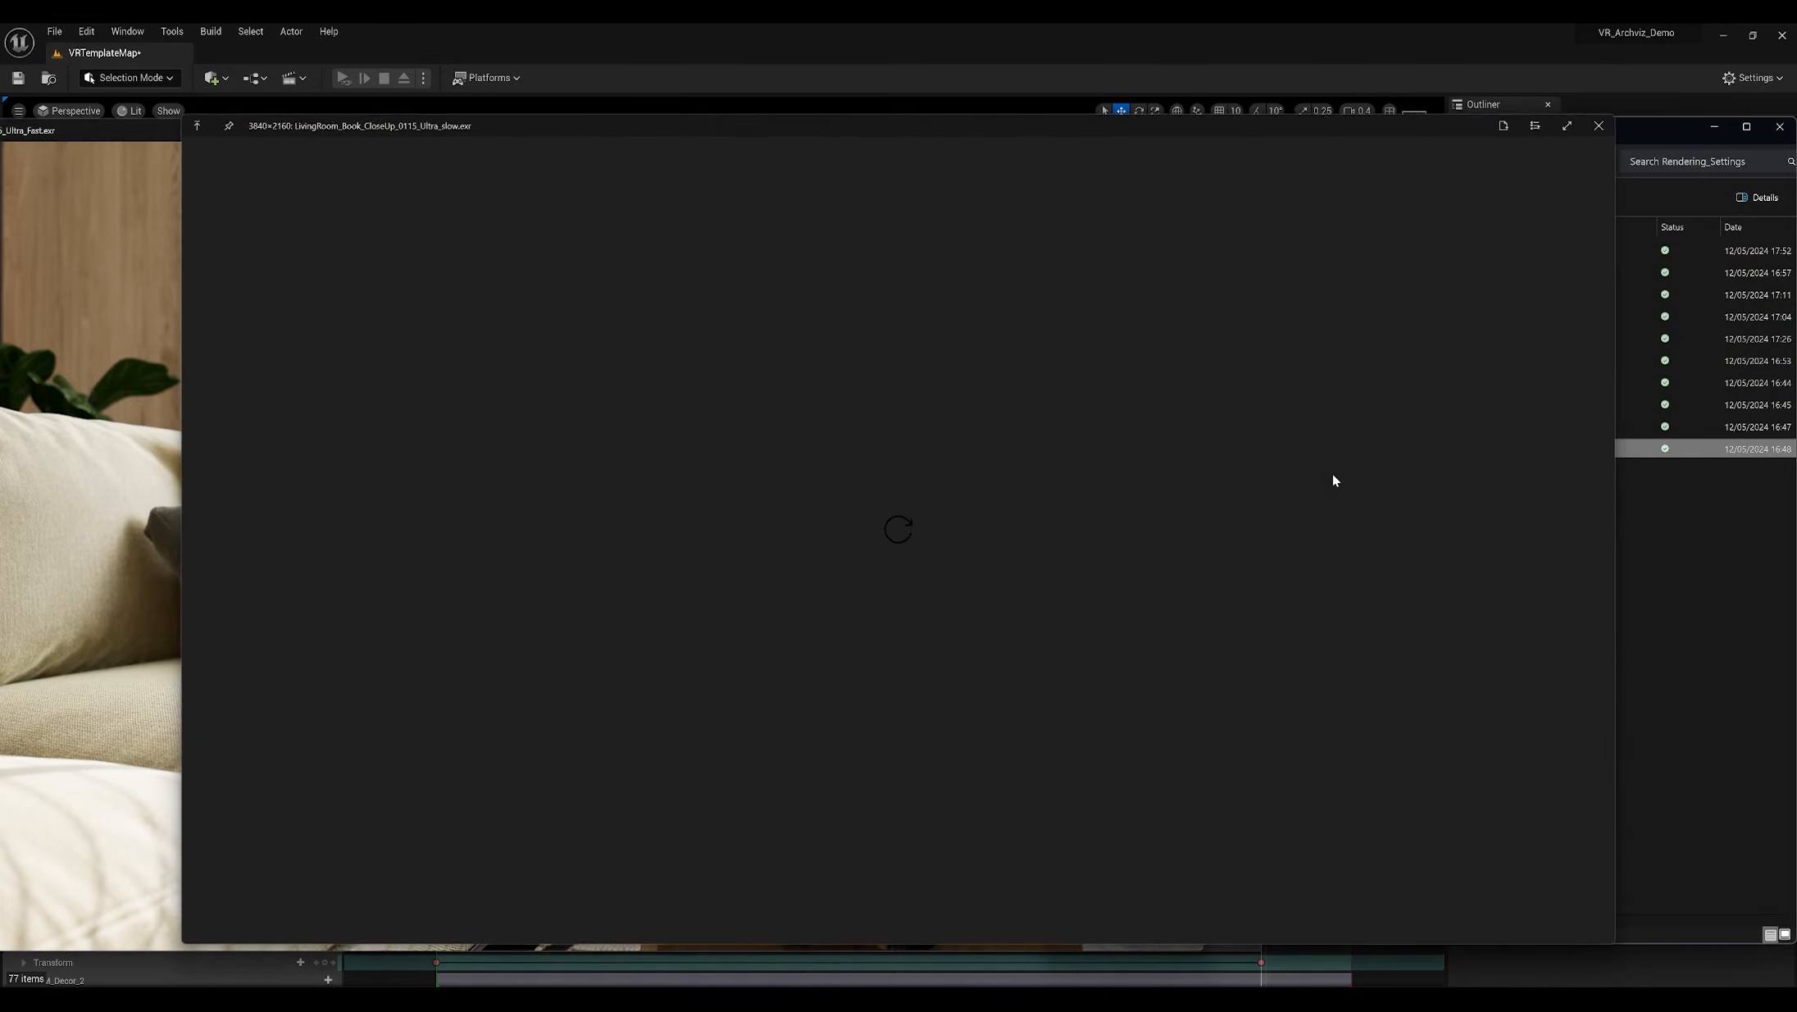
{"action": "left_click_drag", "start_coordinate": [606, 126], "coordinate": [1795, 177]}
{"action": "left_click", "coordinate": [502, 283]}
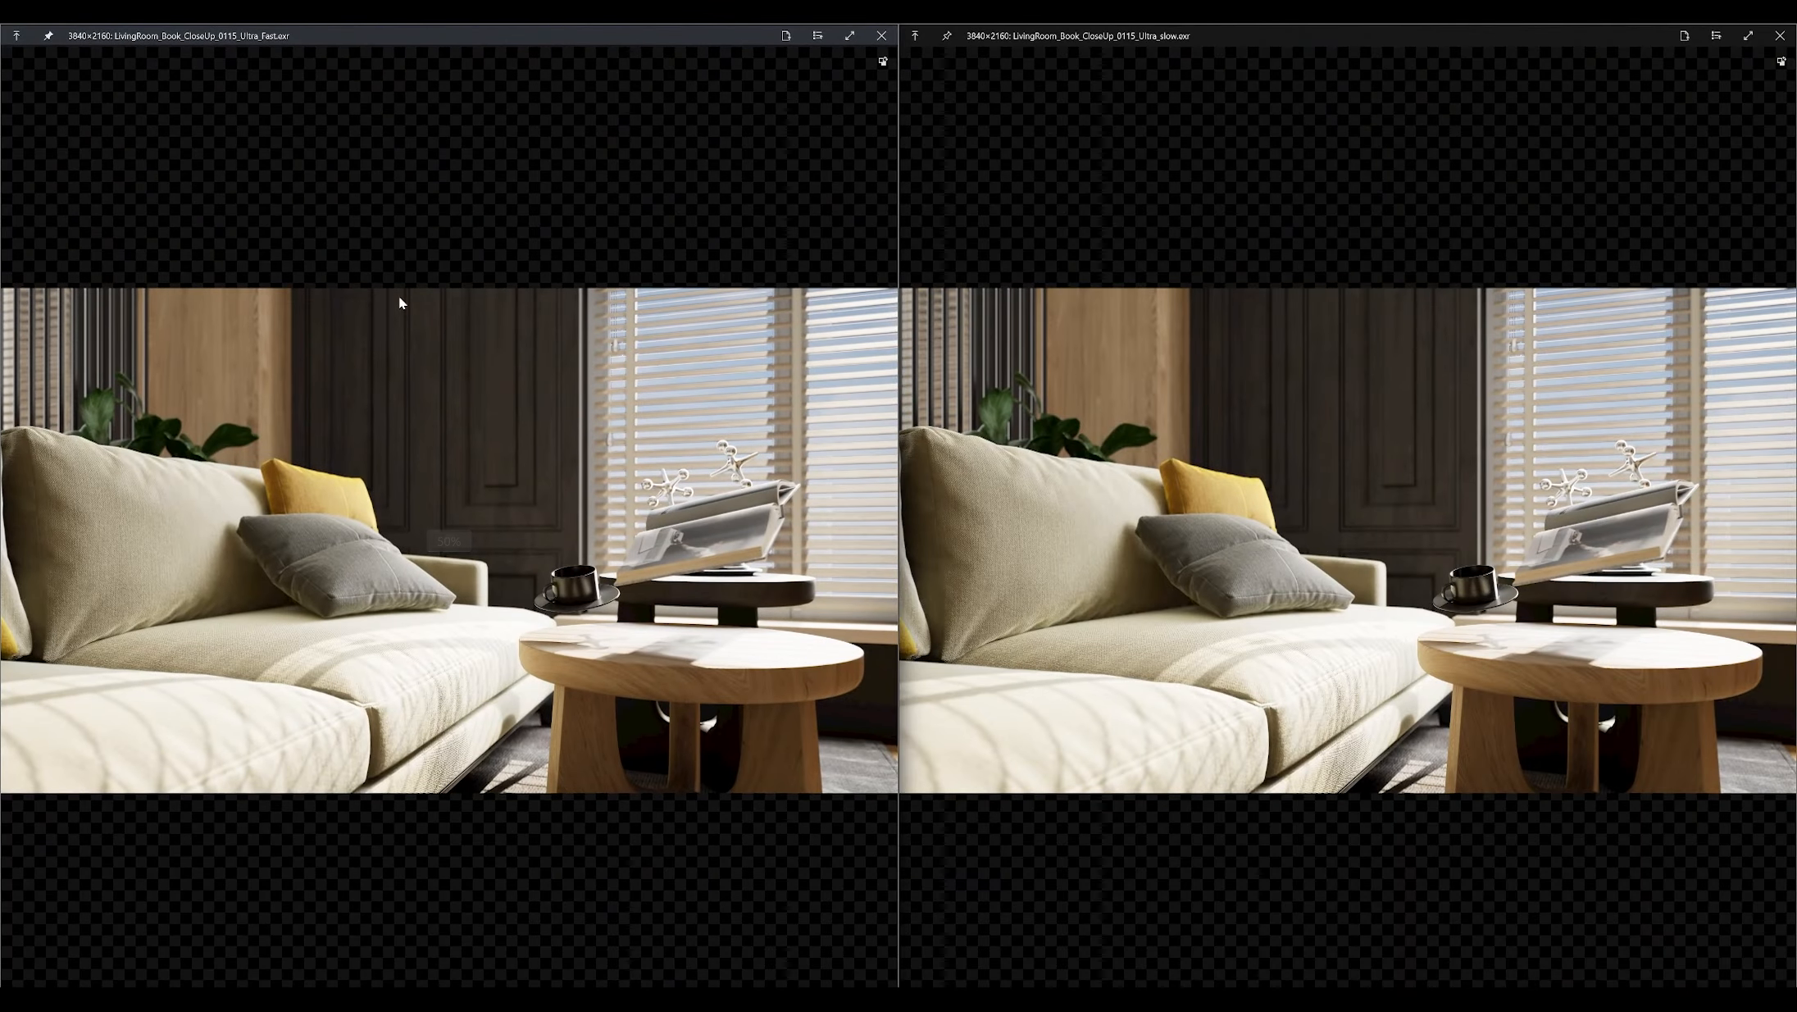
Step: Compare the floating cup and saucer and the round wooden table up close in the Ultra_Fast and Ultra_slow renders
{"action": "scroll", "coordinate": [592, 568], "scroll_direction": "up", "scroll_amount": 8, "text": "ctrl"}
{"action": "scroll", "coordinate": [719, 635], "scroll_direction": "down", "scroll_amount": 4, "text": "ctrl"}
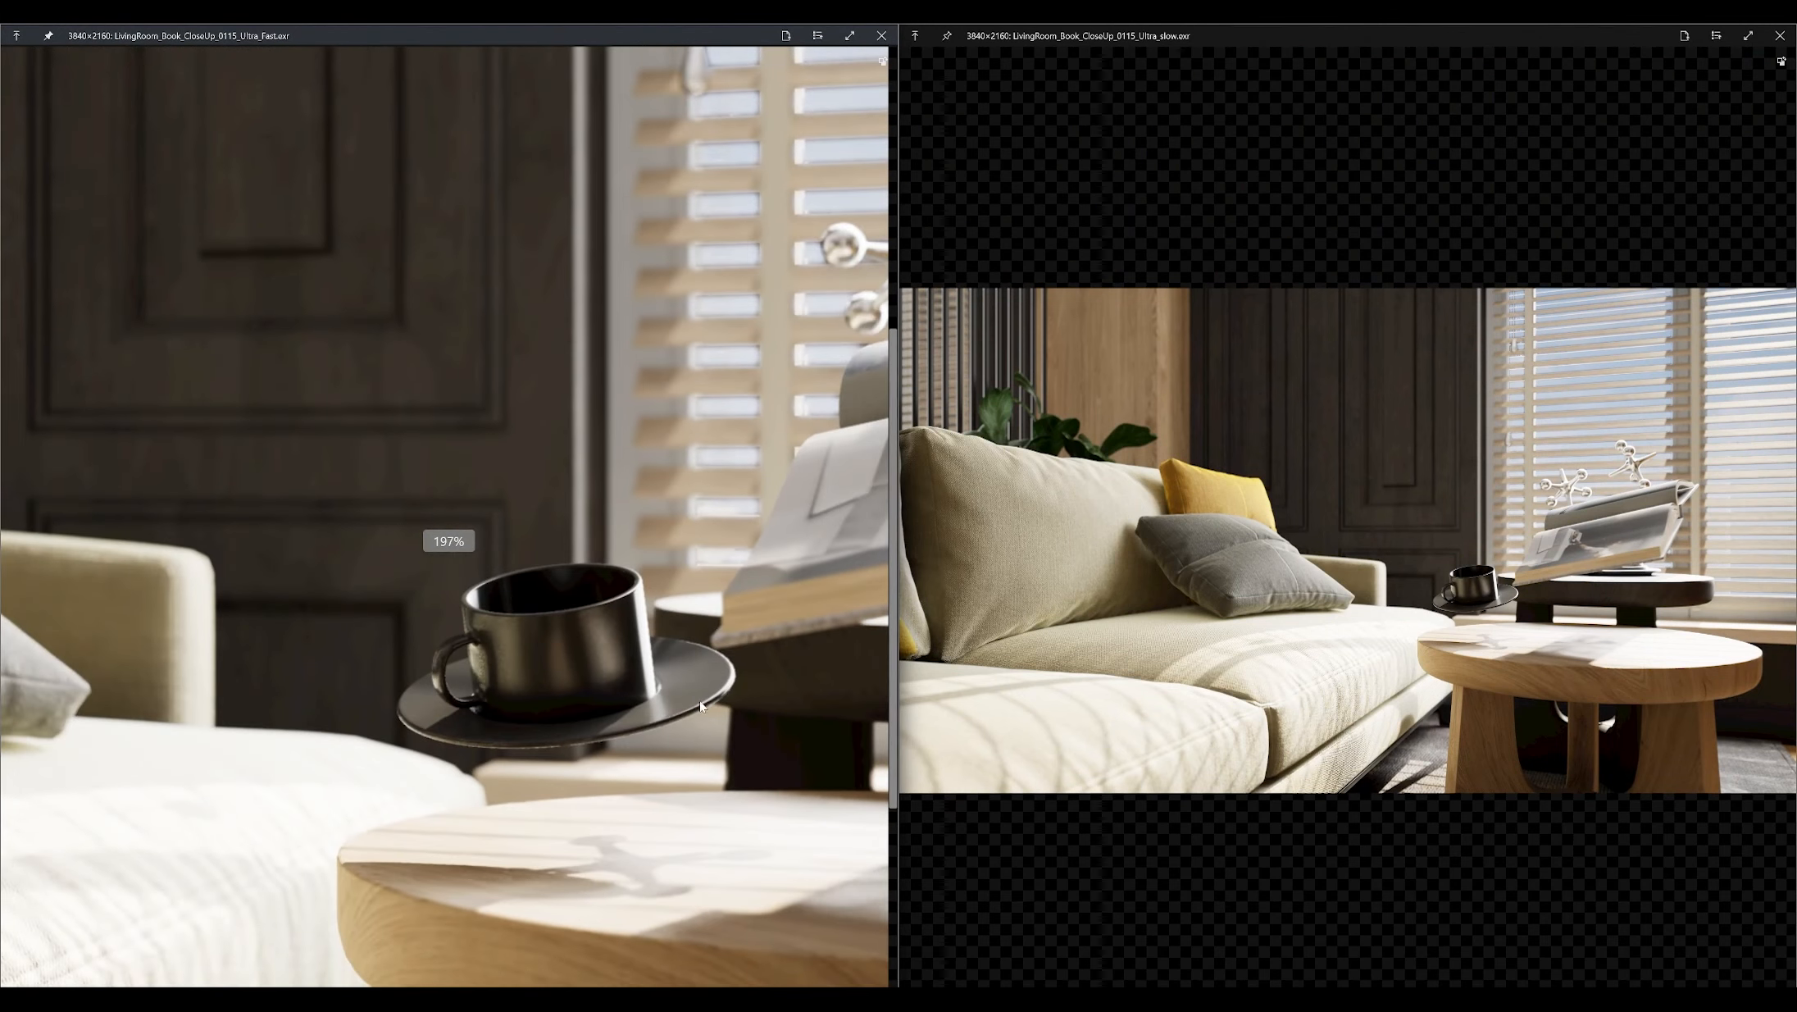
{"action": "left_click_drag", "start_coordinate": [717, 697], "coordinate": [523, 432]}
{"action": "scroll", "coordinate": [523, 476], "scroll_direction": "down", "scroll_amount": 2, "text": "ctrl"}
{"action": "left_click_drag", "start_coordinate": [639, 518], "coordinate": [689, 531]}
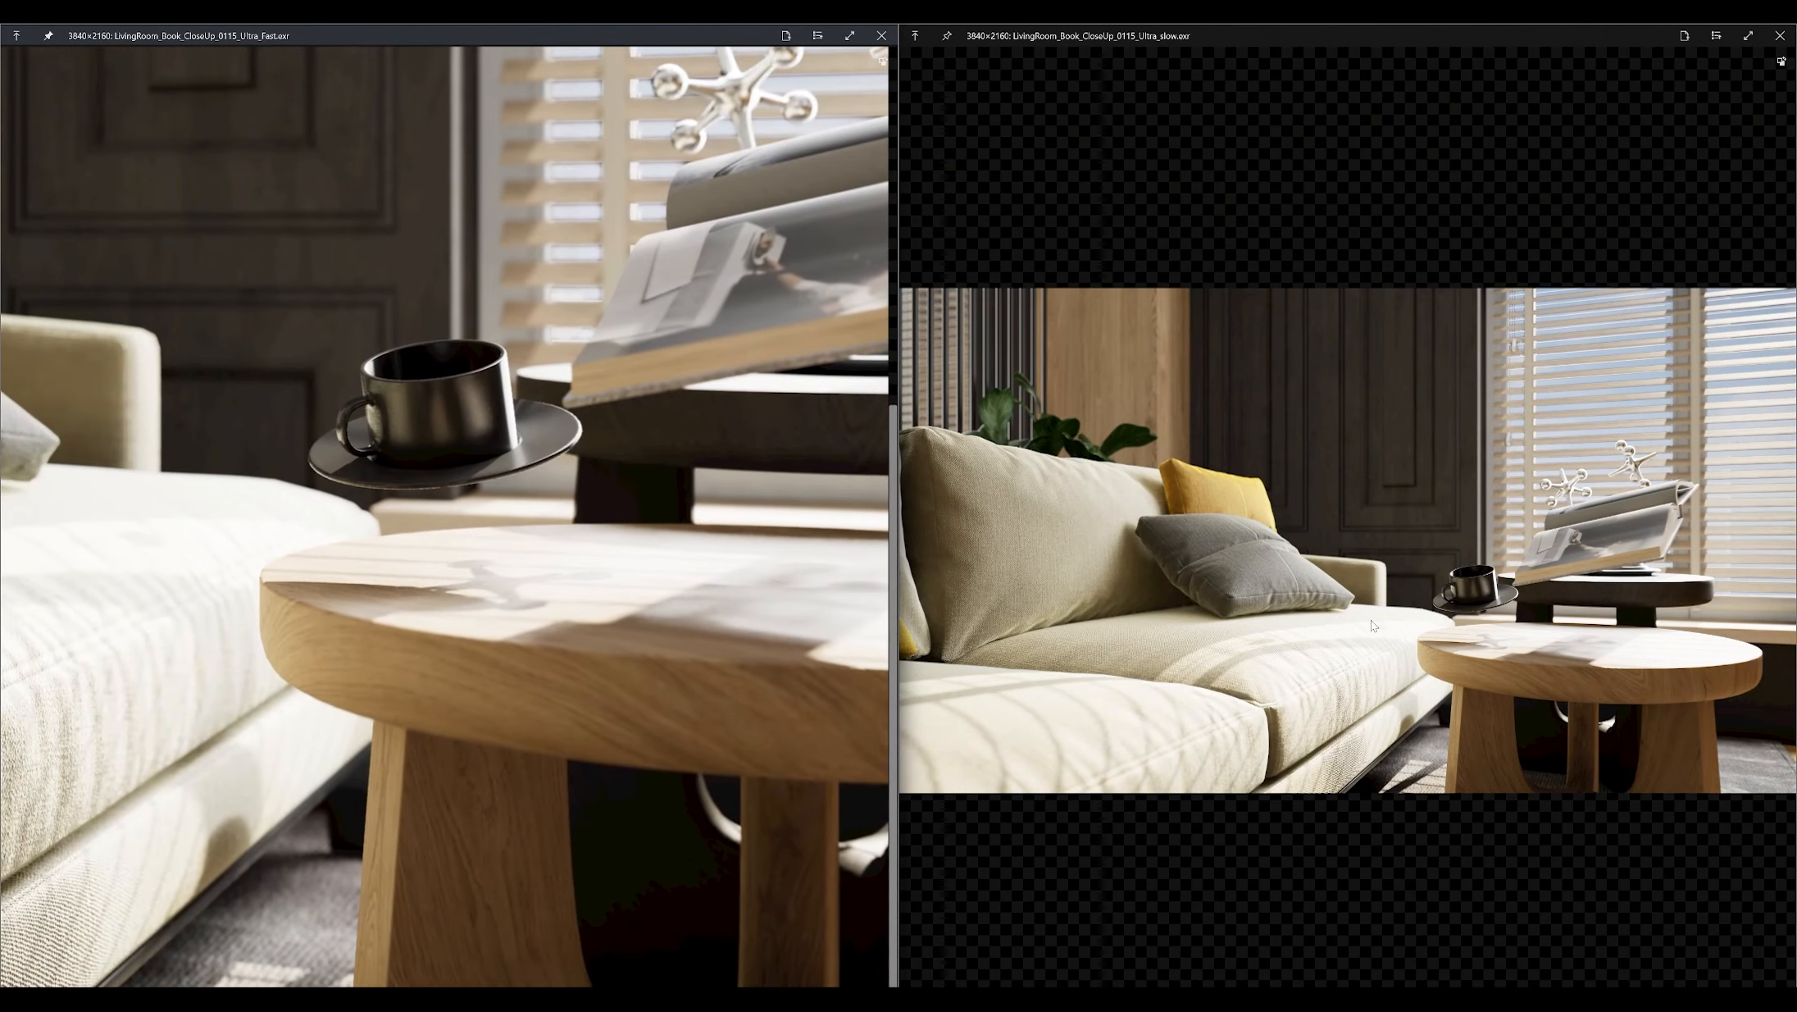
{"action": "scroll", "coordinate": [1370, 619], "scroll_direction": "up", "scroll_amount": 13}
{"action": "left_click_drag", "start_coordinate": [1687, 767], "coordinate": [1121, 577]}
{"action": "left_click_drag", "start_coordinate": [534, 408], "coordinate": [490, 502]}
{"action": "left_click_drag", "start_coordinate": [1052, 524], "coordinate": [1420, 515]}
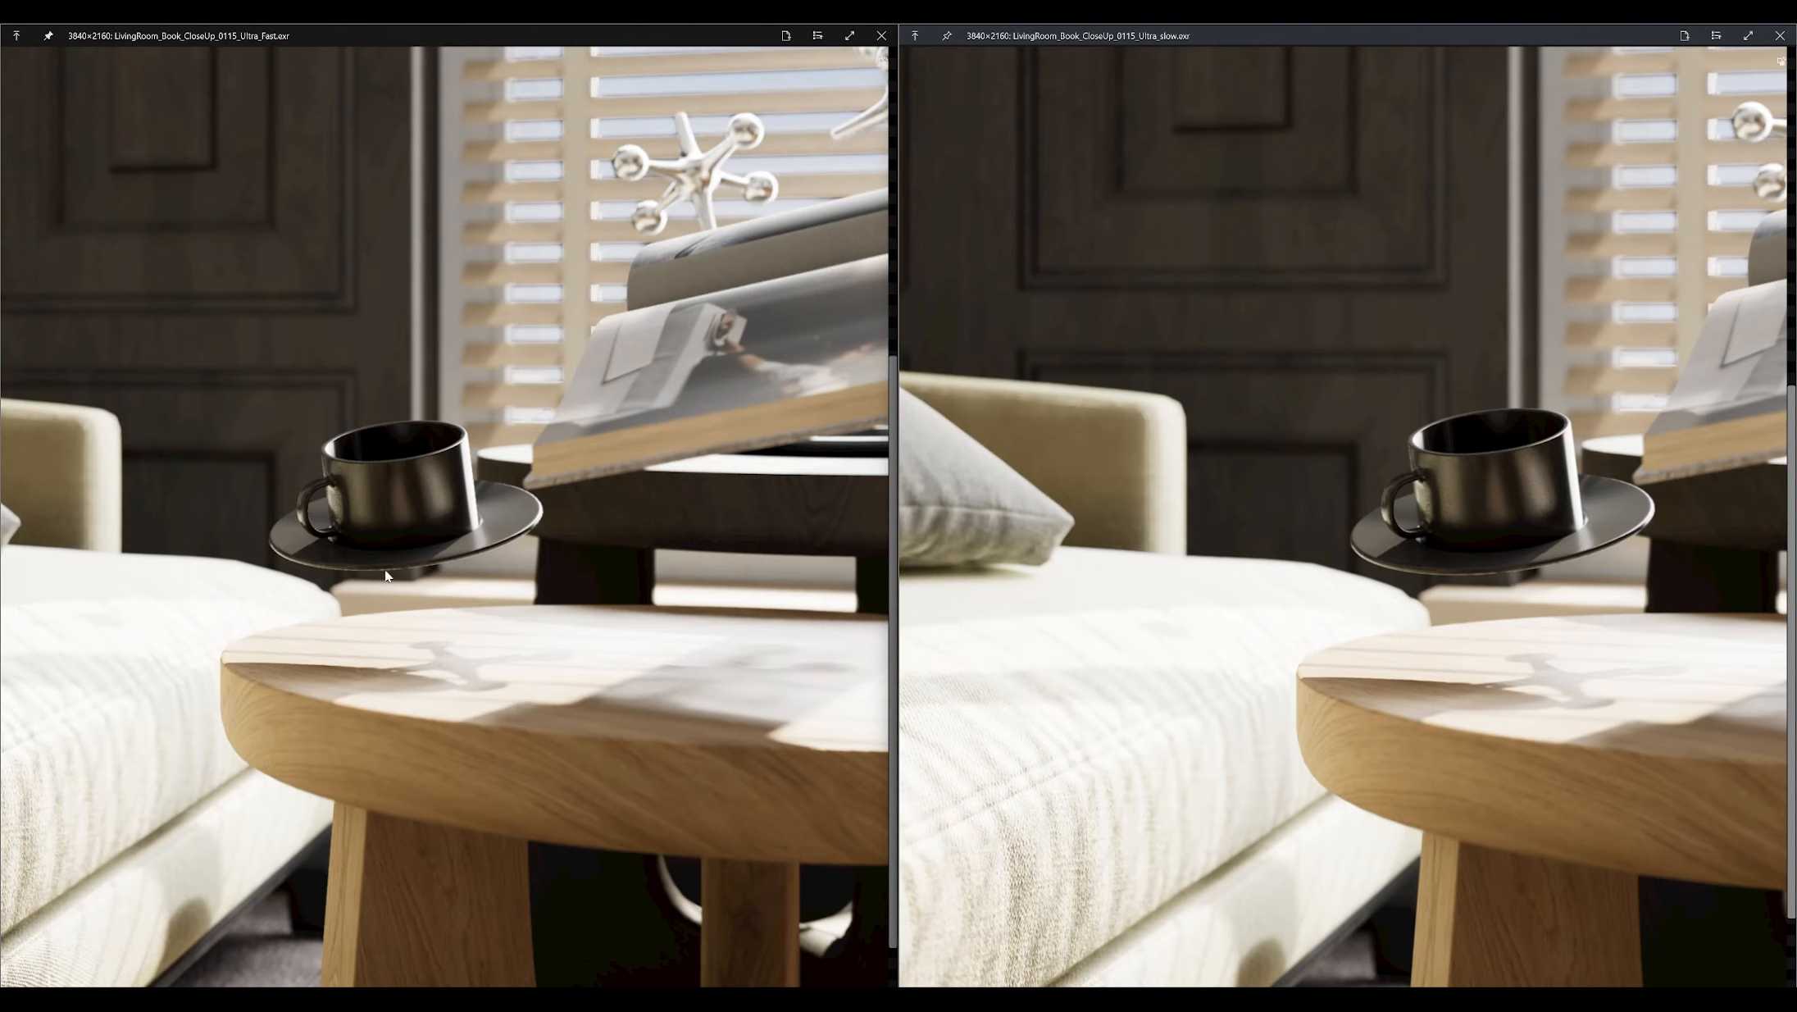
{"action": "scroll", "coordinate": [385, 575], "scroll_direction": "up", "scroll_amount": 5}
{"action": "scroll", "coordinate": [1558, 580], "scroll_direction": "up", "scroll_amount": 5}
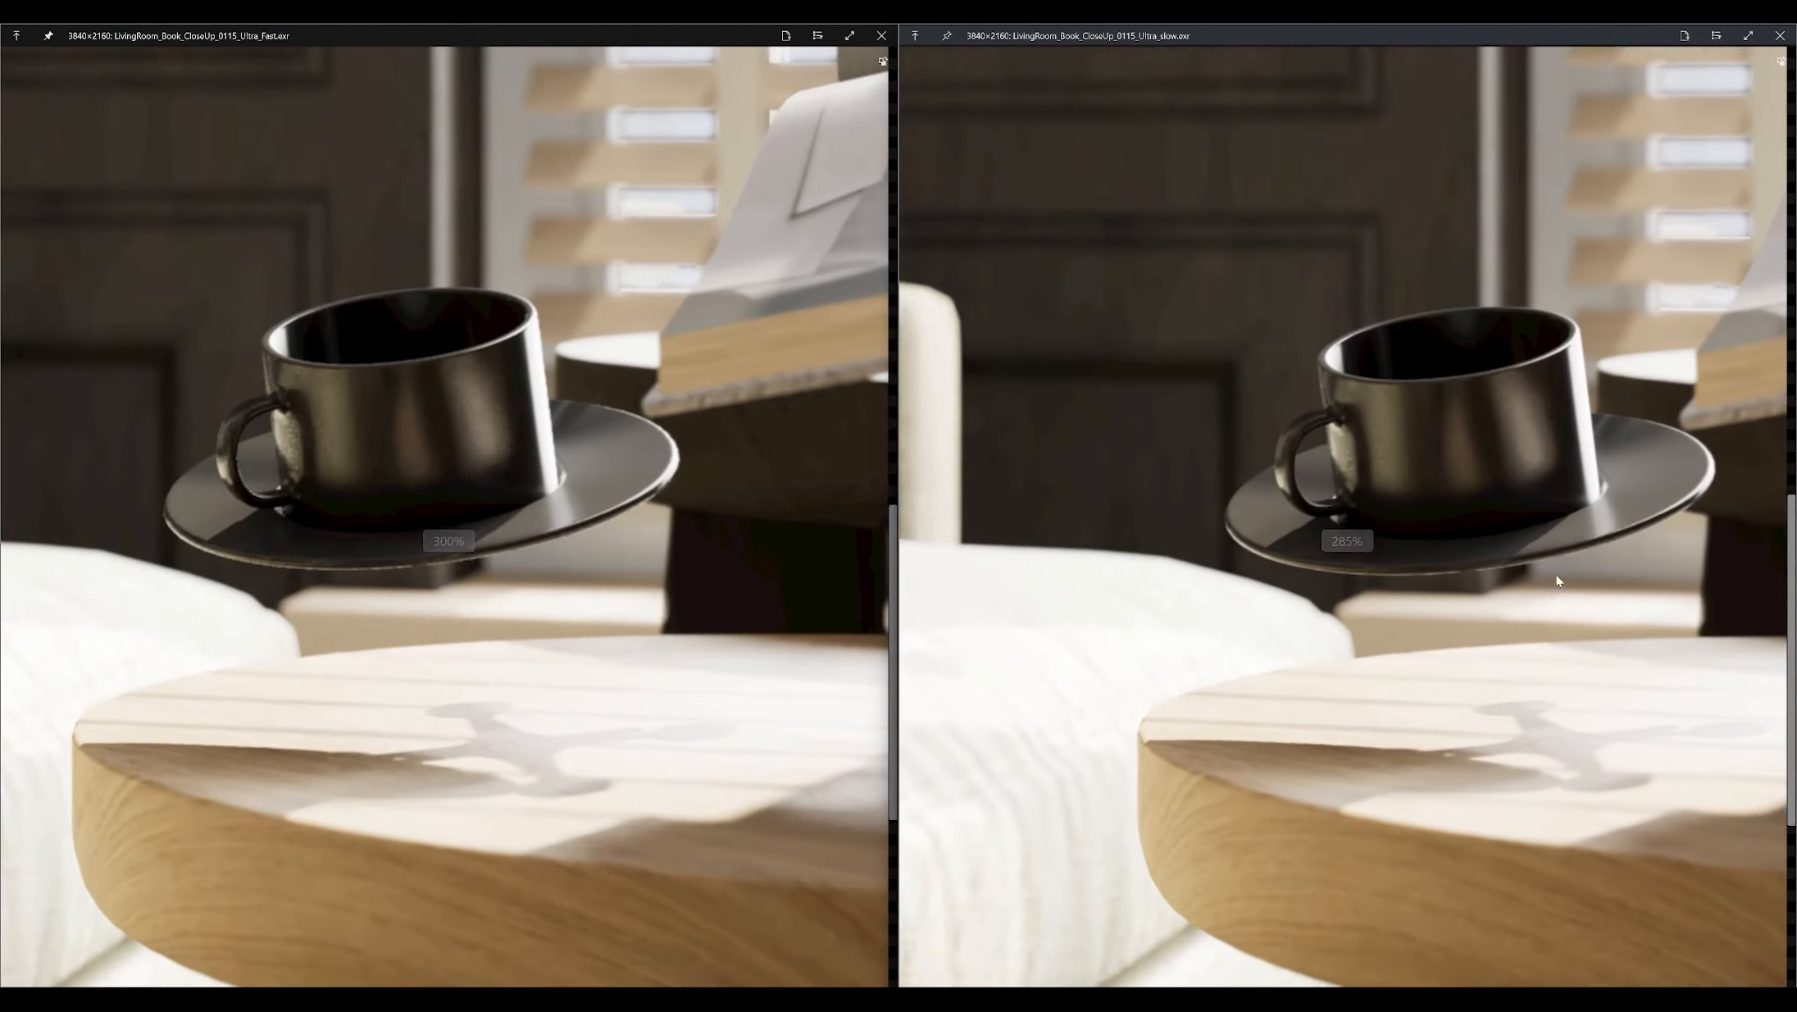
{"action": "scroll", "coordinate": [1558, 581], "scroll_direction": "up", "scroll_amount": 1}
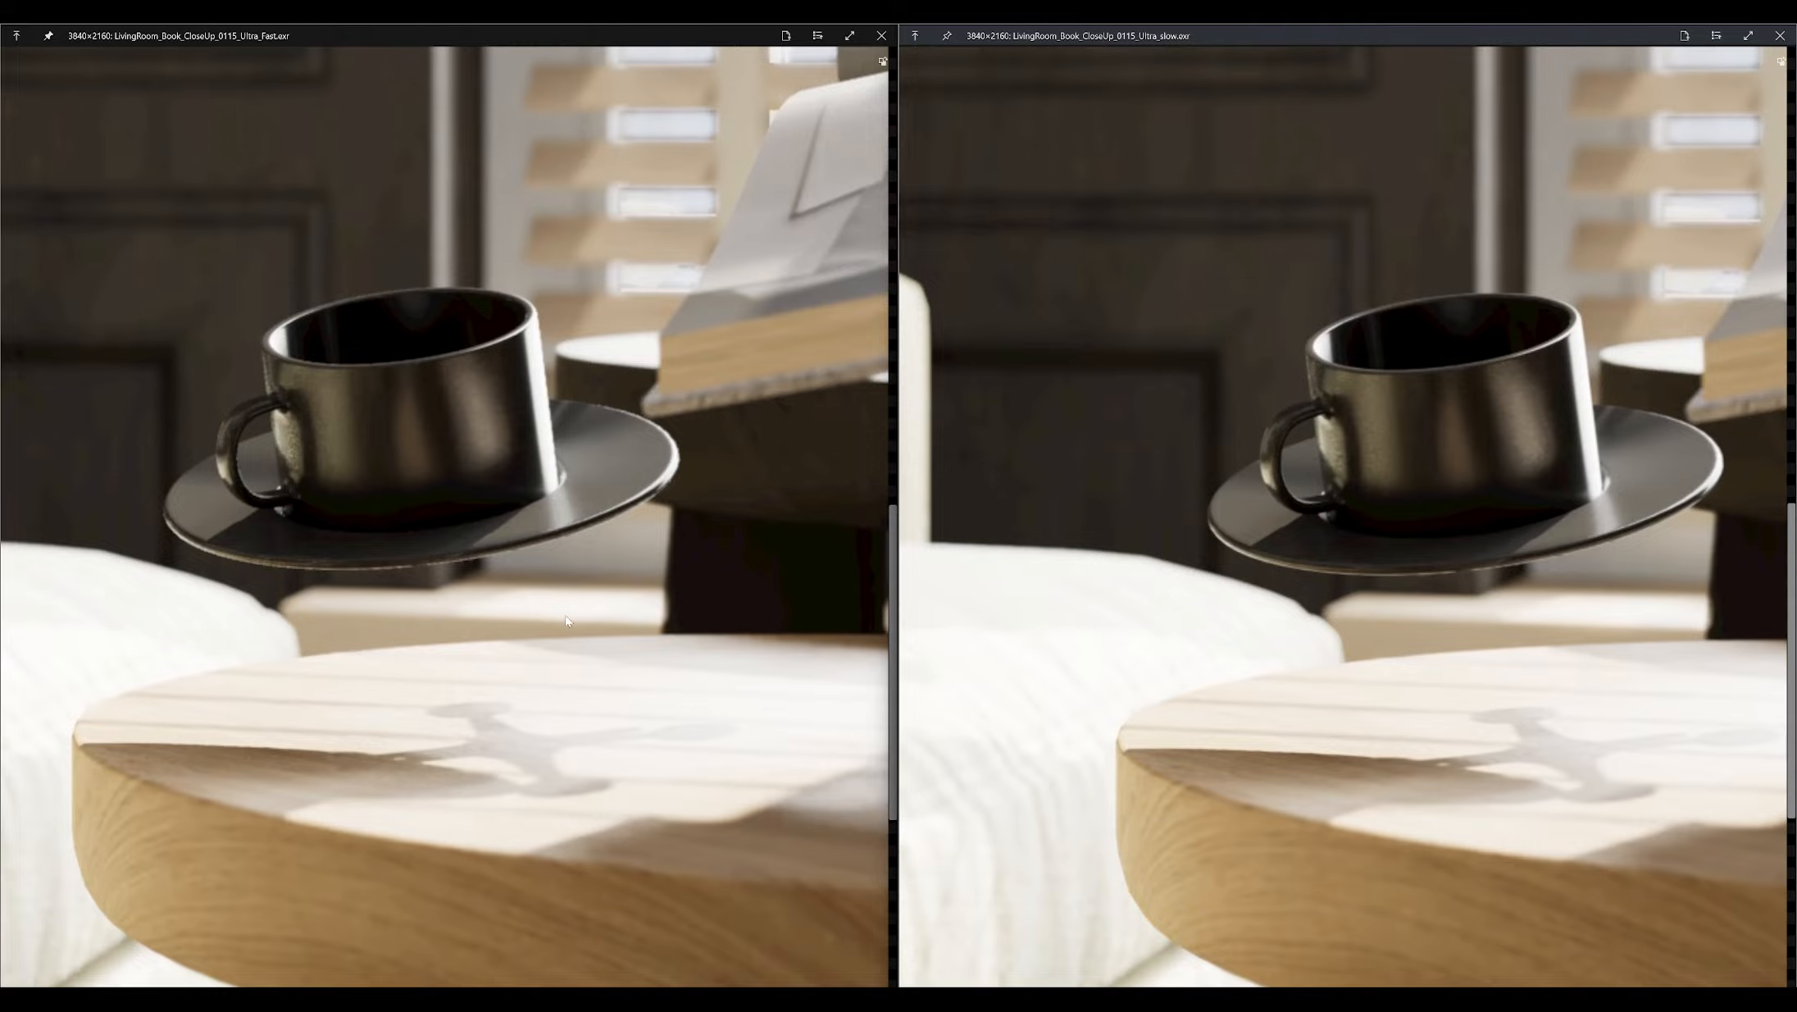
Step: Close the QuickLook previews of the Ultra_Fast and Ultra_slow renders
{"action": "scroll", "coordinate": [556, 605], "scroll_direction": "down", "scroll_amount": 5}
{"action": "left_click", "coordinate": [881, 35]}
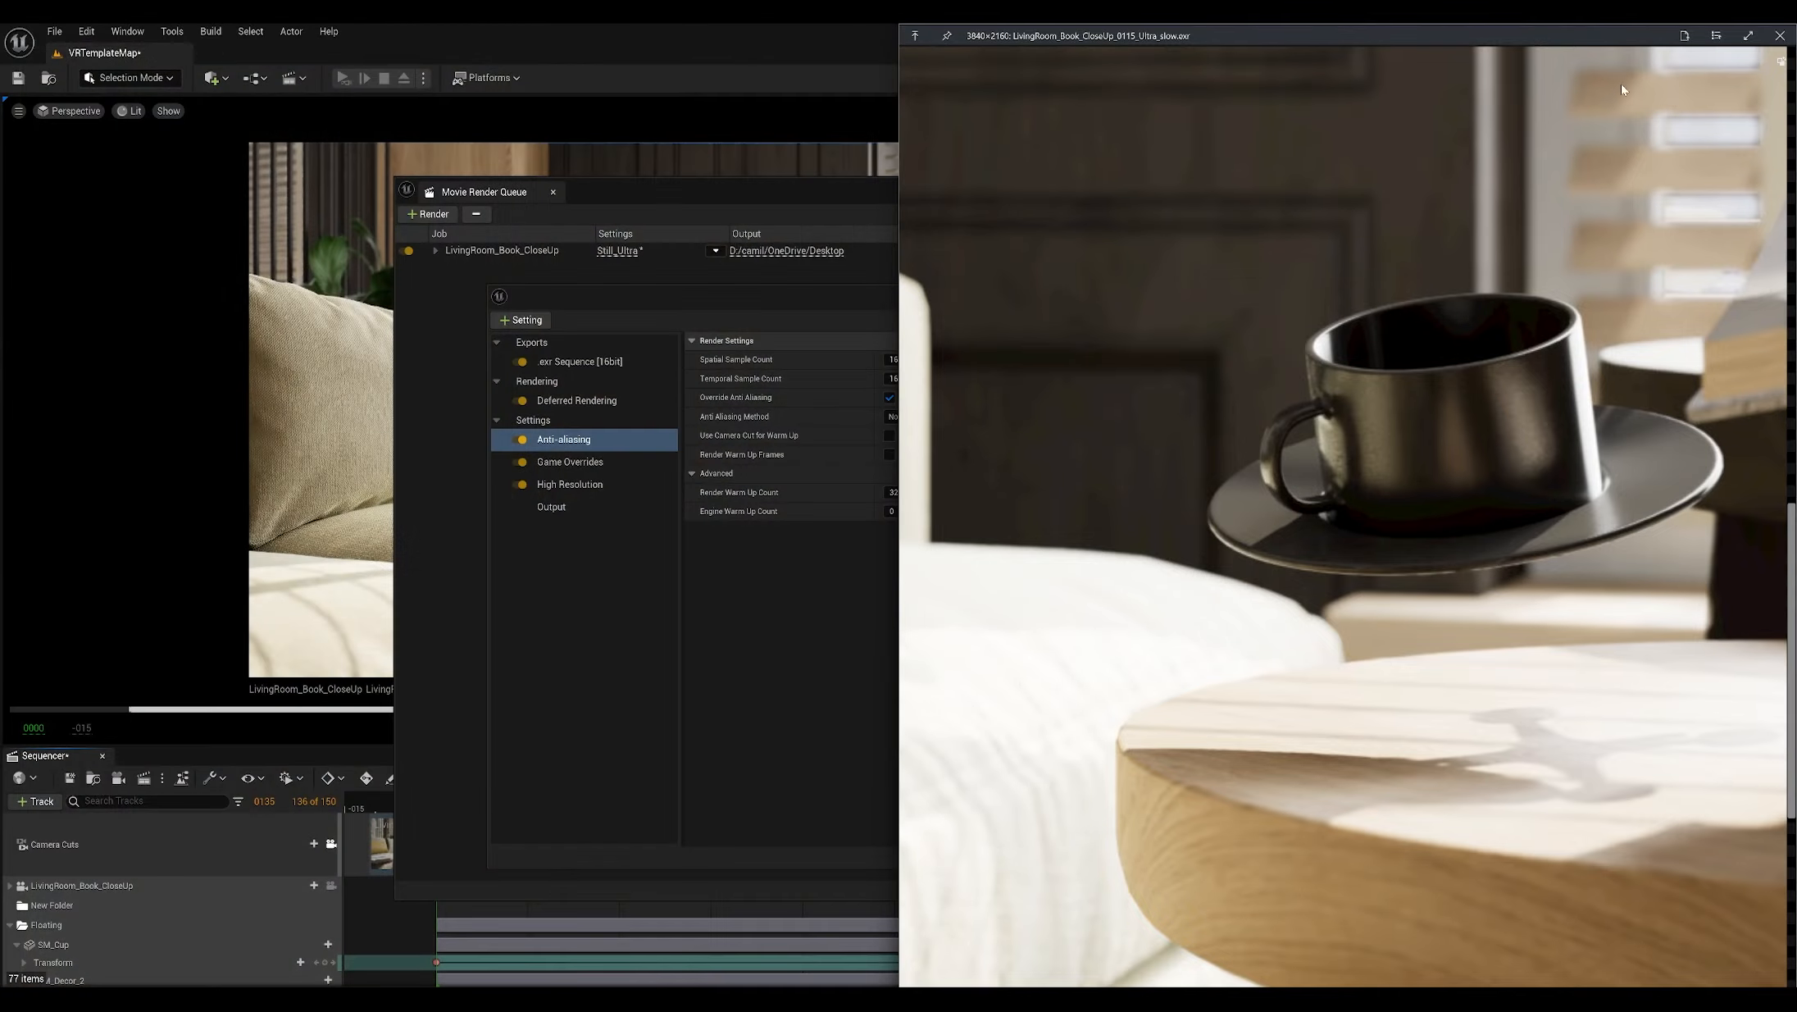
{"action": "left_click", "coordinate": [1779, 35]}
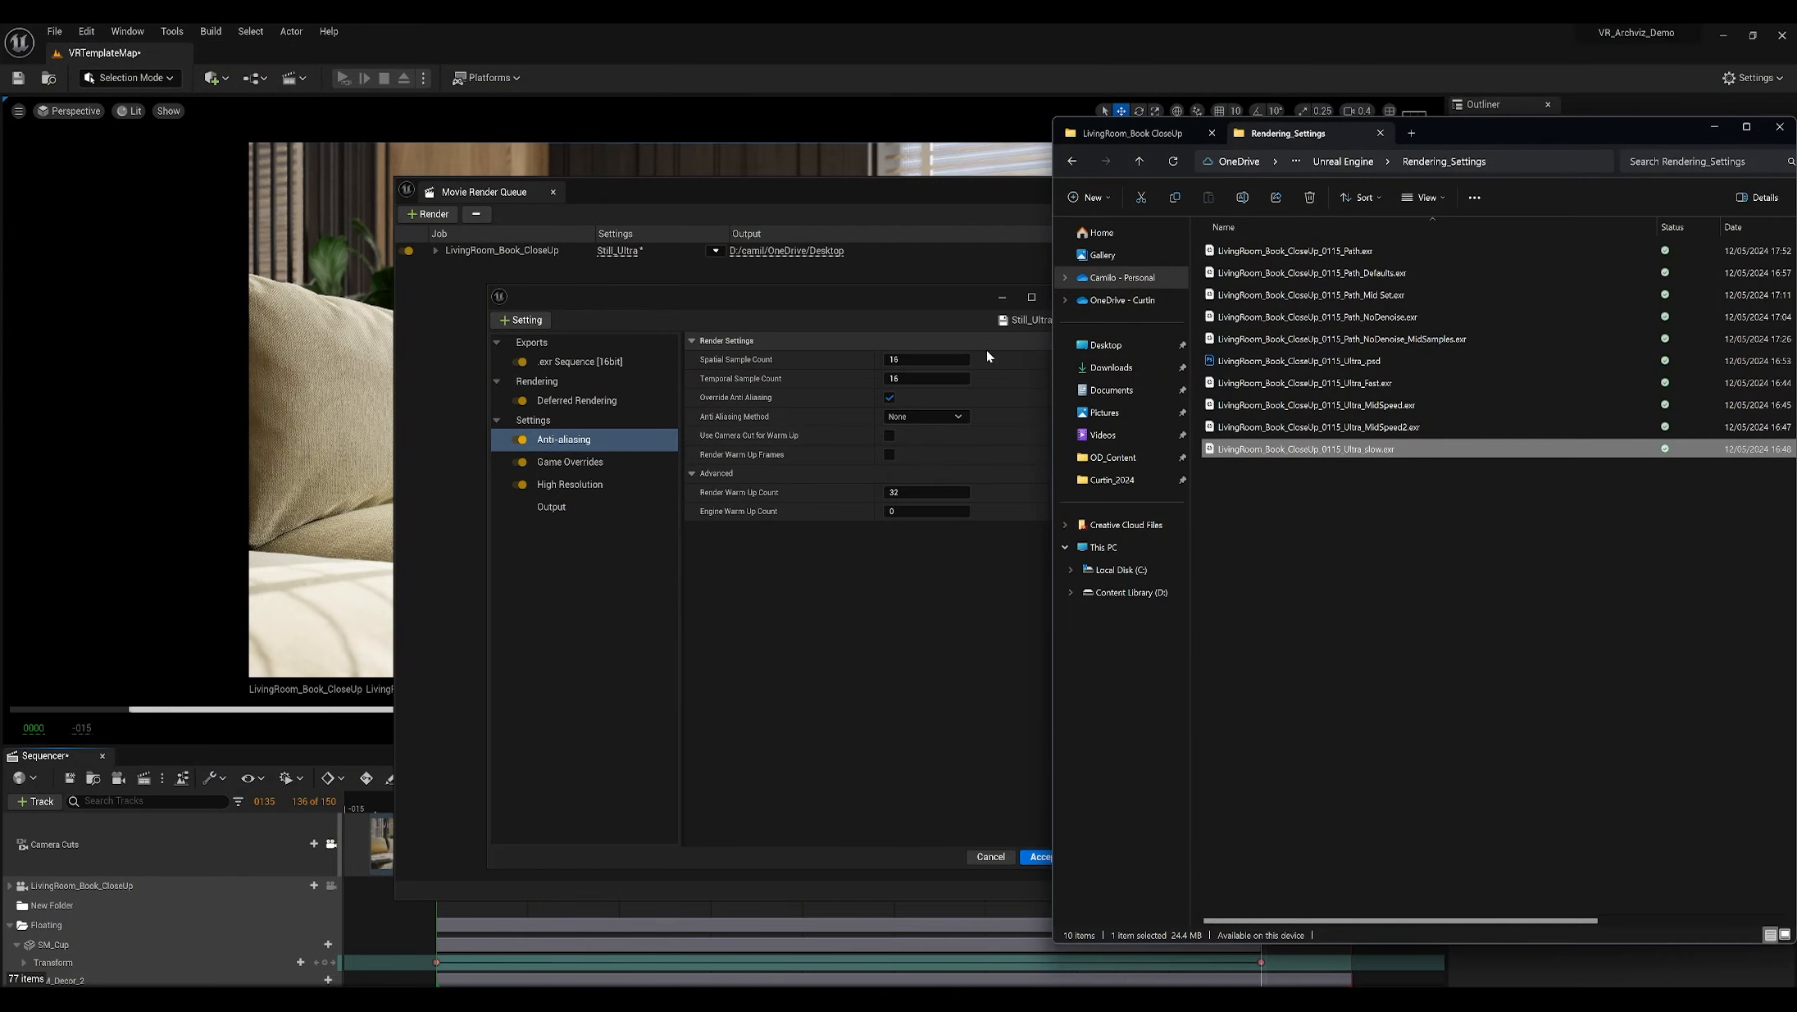
Step: Set the Still_Ultra preset's Spatial Sample Count to 1 and Temporal Sample Count to 8 in the anti-aliasing settings
{"action": "left_click", "coordinate": [947, 359]}
{"action": "type", "text": "1"}
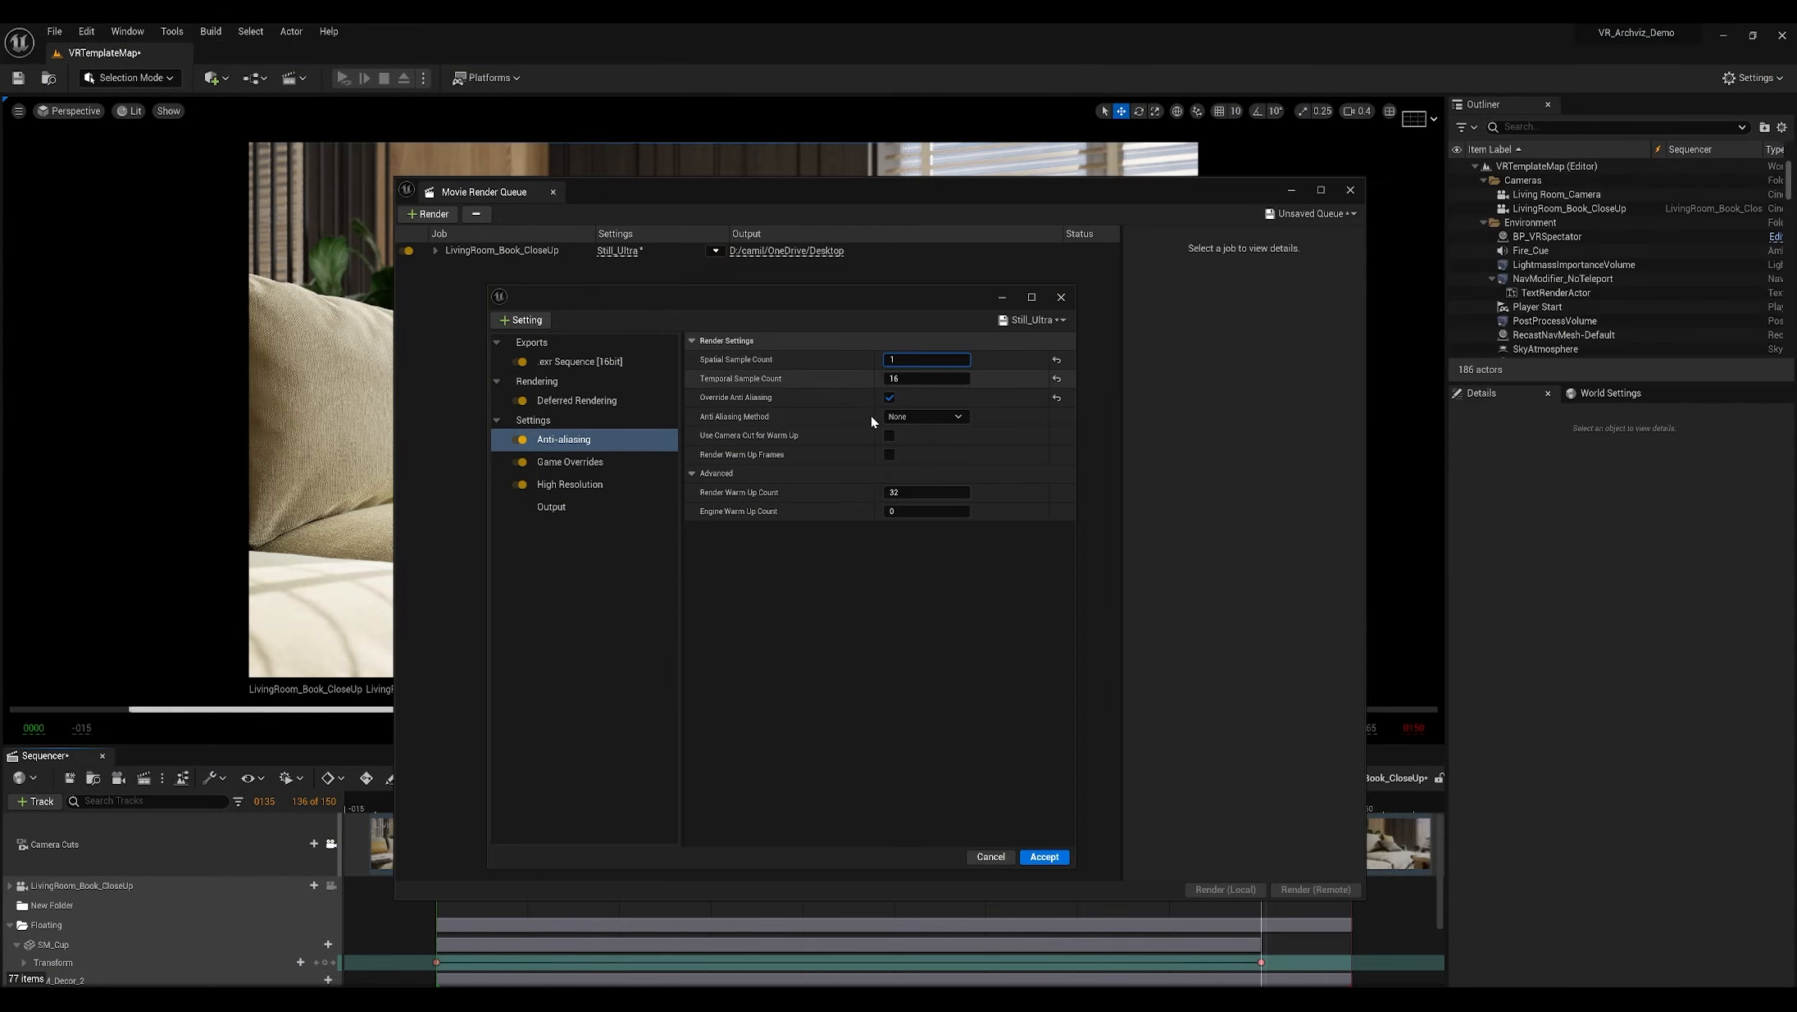
{"action": "left_click", "coordinate": [926, 379]}
{"action": "type", "text": "8"}
{"action": "key", "text": "Return"}
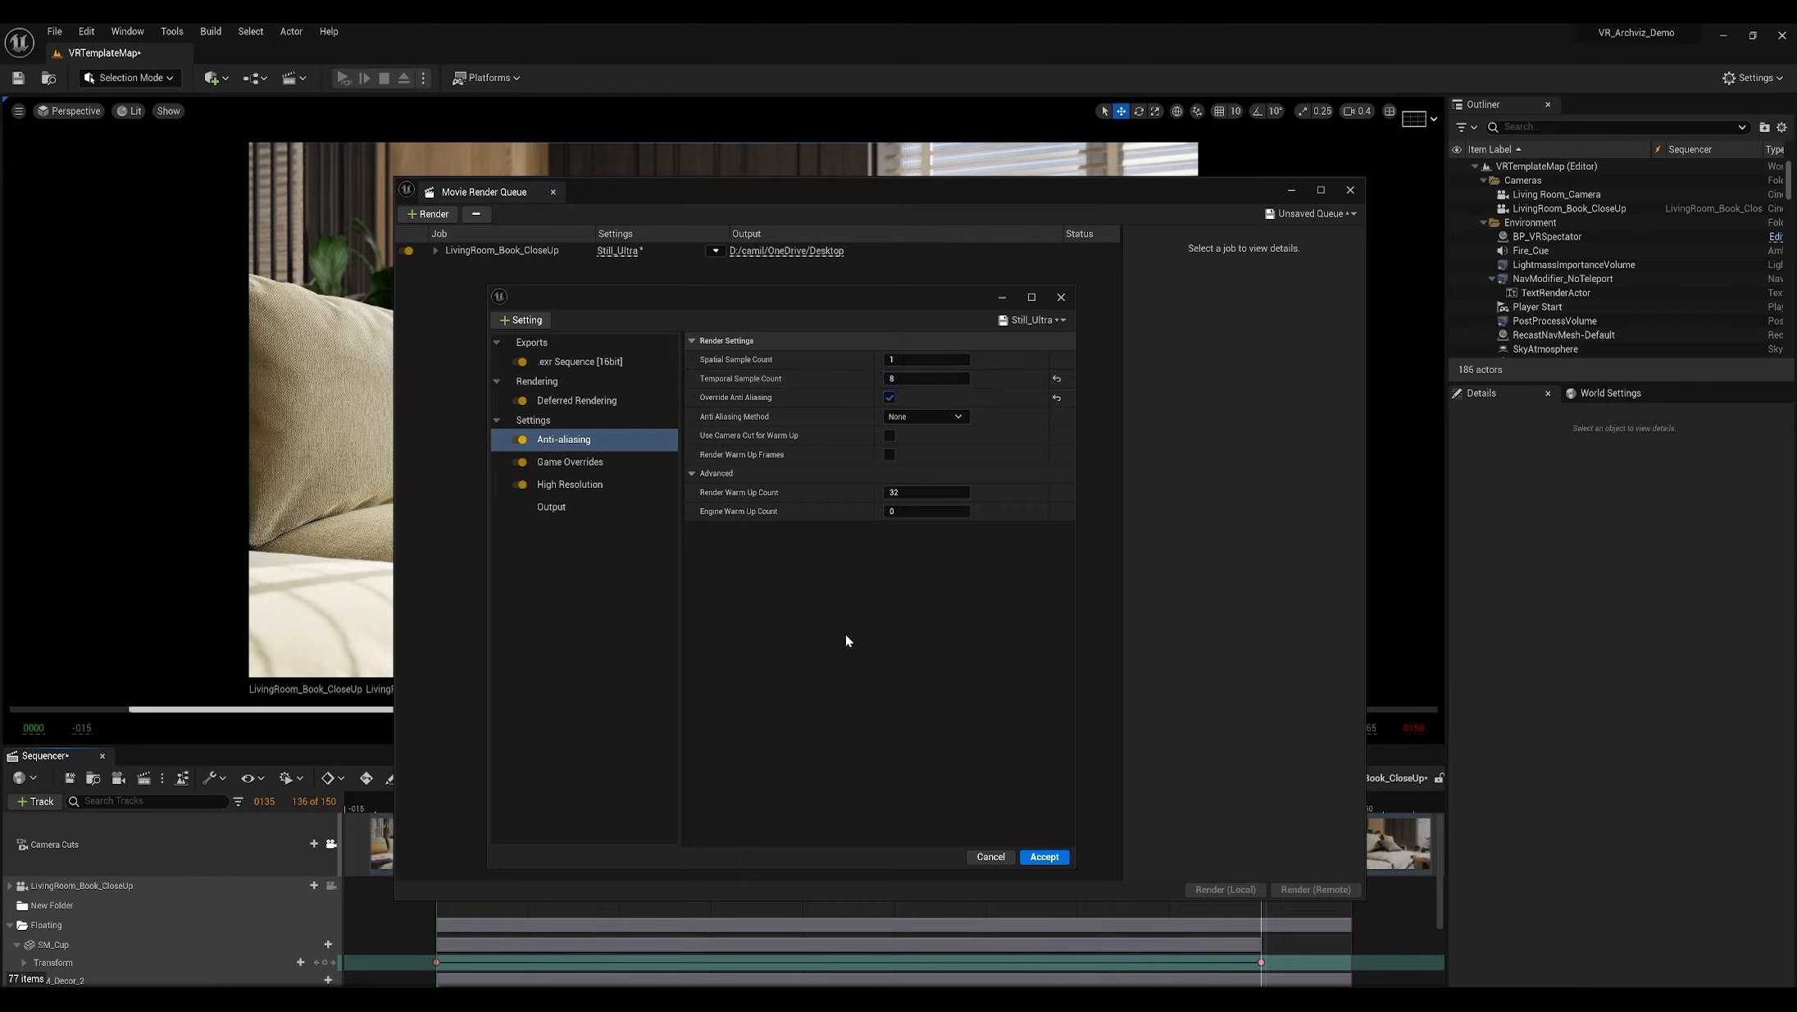
{"action": "left_click", "coordinate": [910, 378]}
{"action": "left_click", "coordinate": [897, 608]}
Step: Show the preset's Output settings and move the settings and Movie Render Queue windows clear of the viewport
{"action": "left_click", "coordinate": [593, 506]}
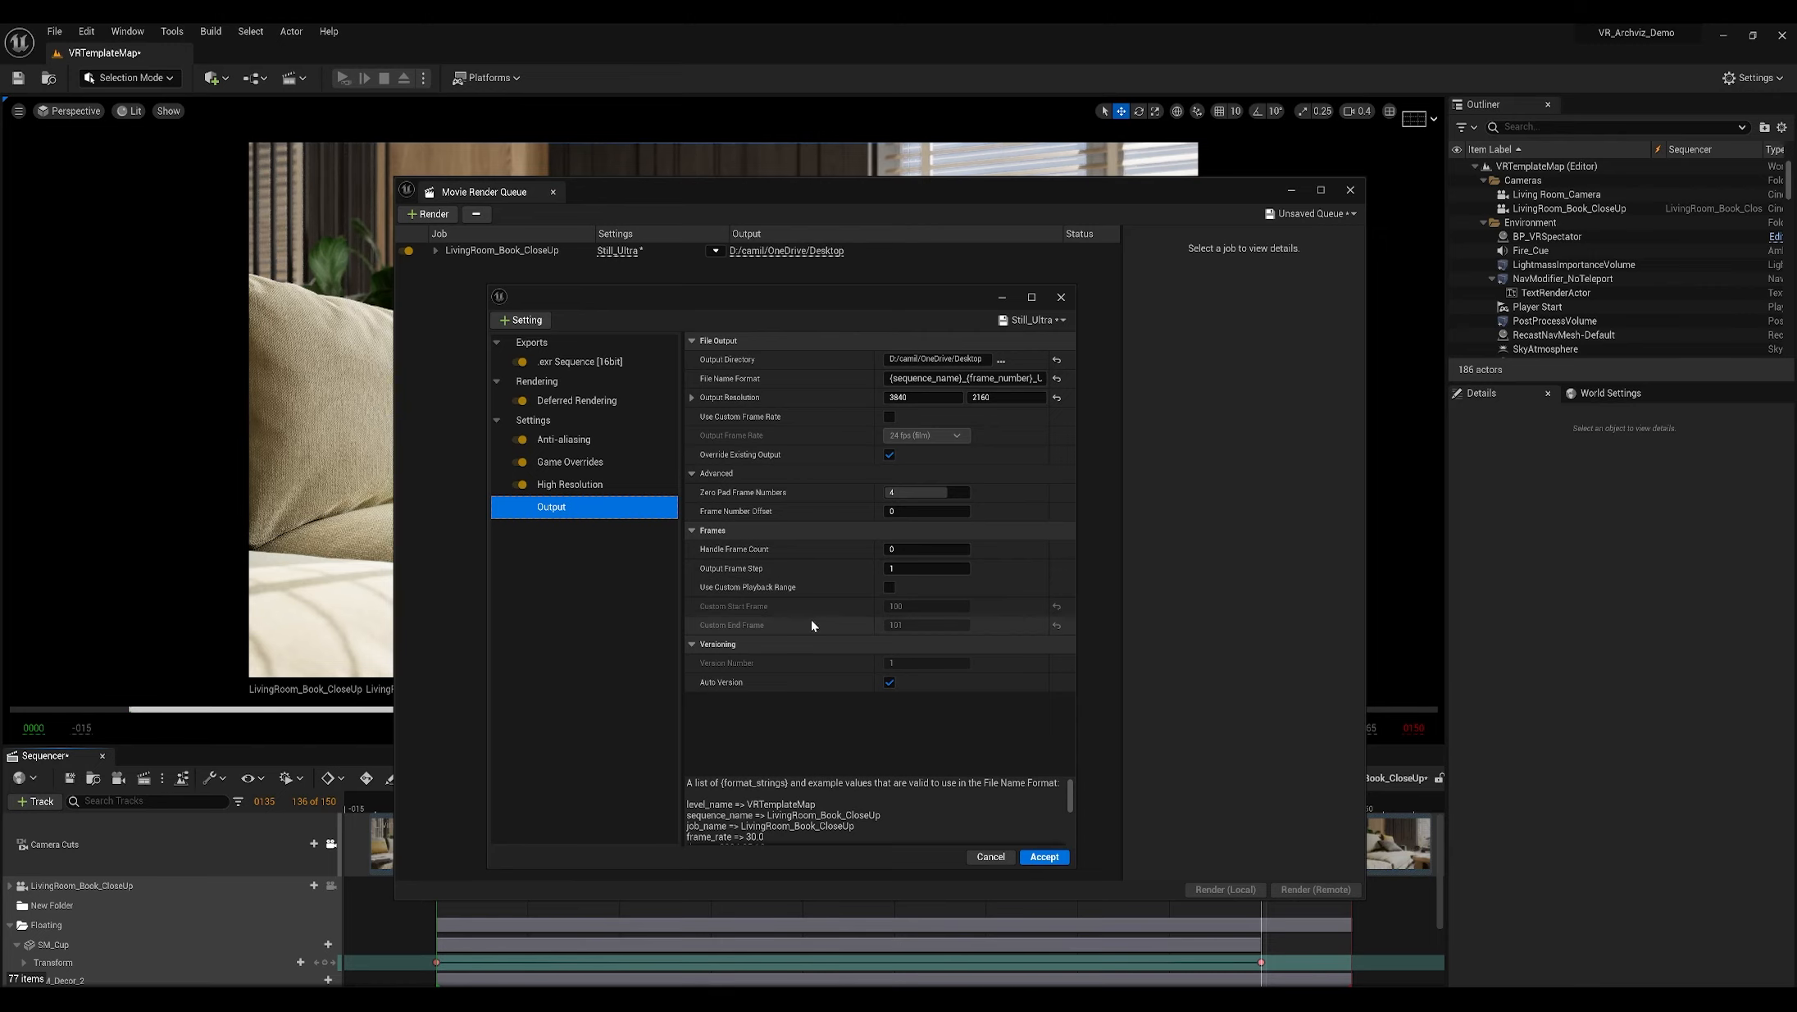
{"action": "left_click_drag", "start_coordinate": [749, 193], "coordinate": [983, 343]}
{"action": "left_click_drag", "start_coordinate": [914, 289], "coordinate": [1320, 428]}
{"action": "left_click_drag", "start_coordinate": [1272, 325], "coordinate": [1470, 464]}
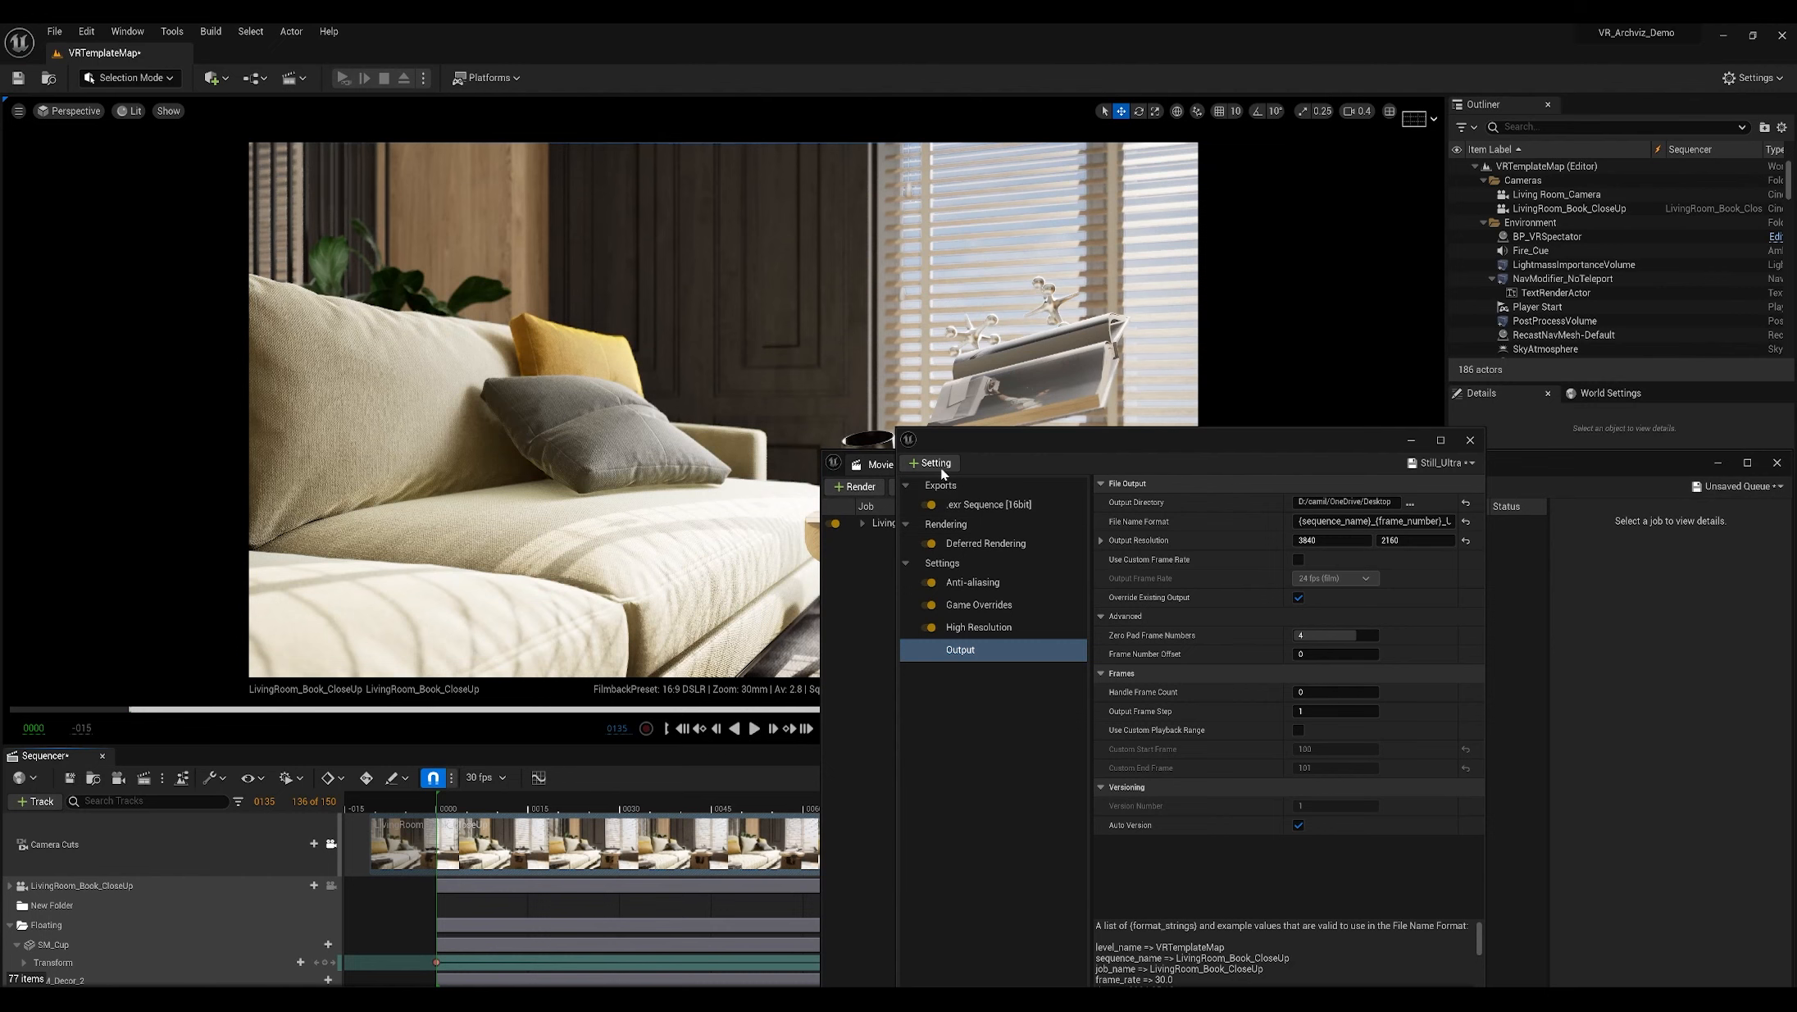
{"action": "left_click_drag", "start_coordinate": [1025, 439], "coordinate": [1021, 369]}
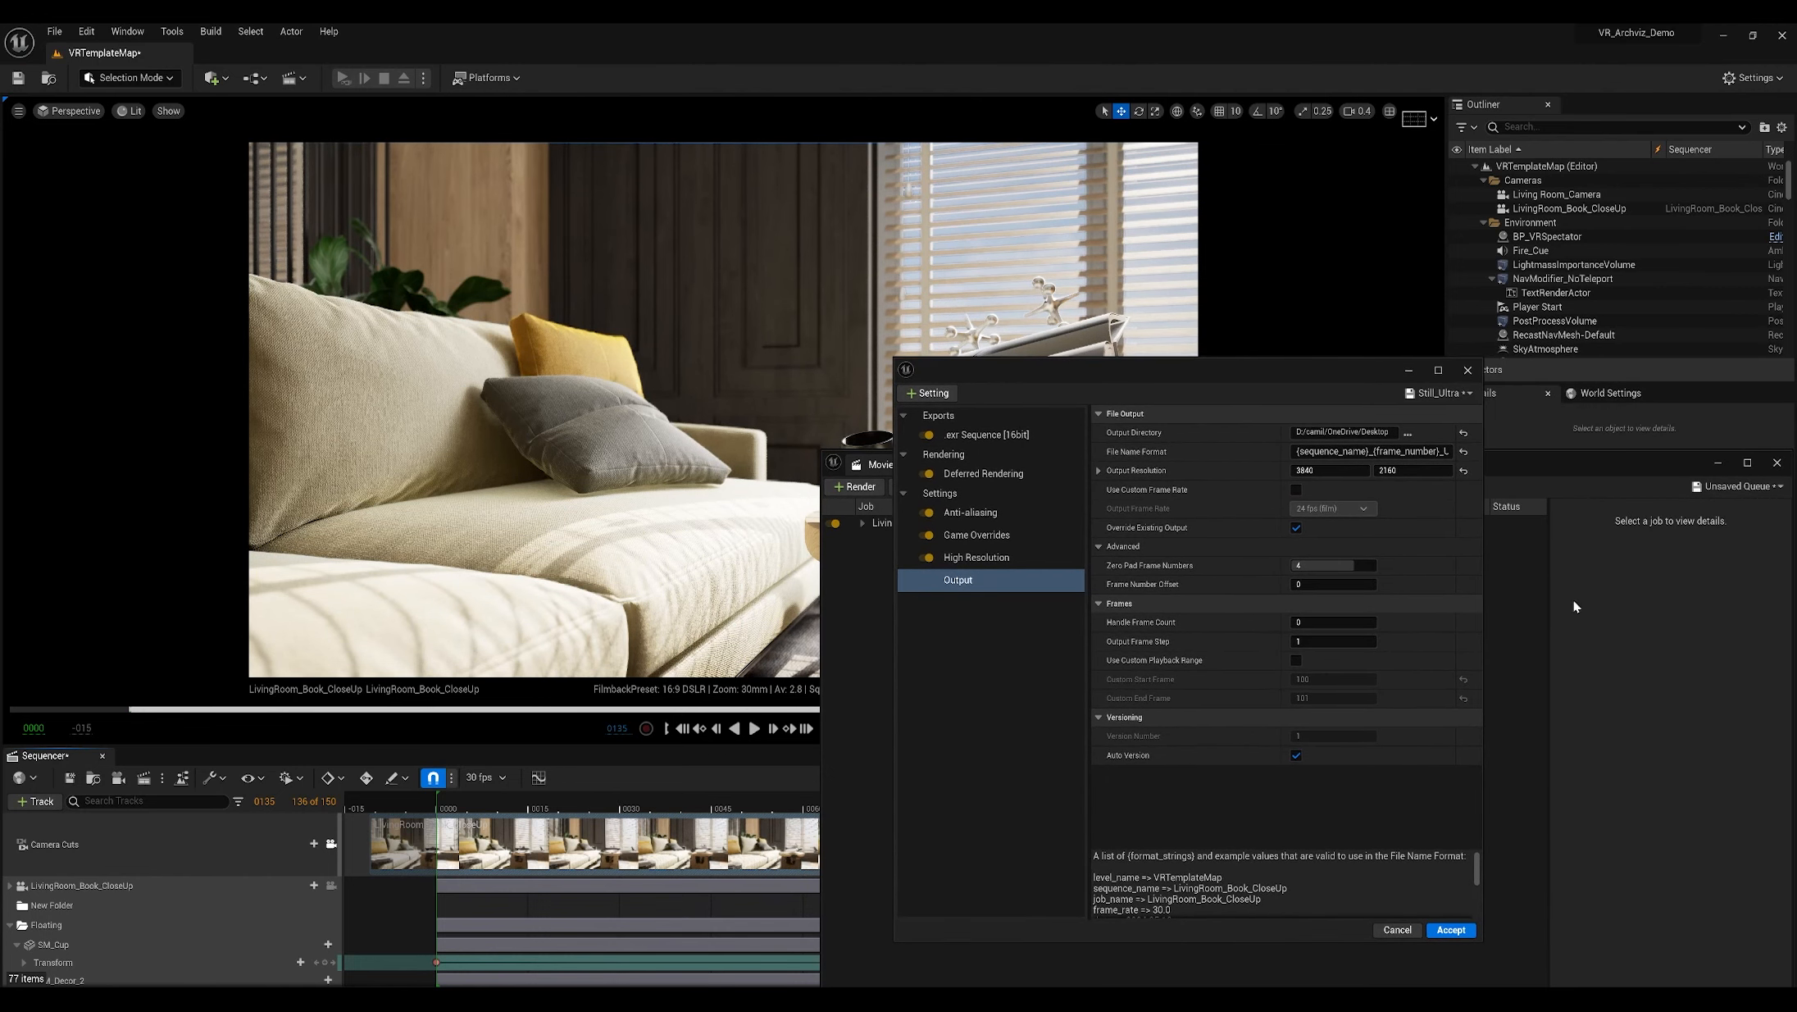
{"action": "left_click_drag", "start_coordinate": [1562, 460], "coordinate": [1179, 291]}
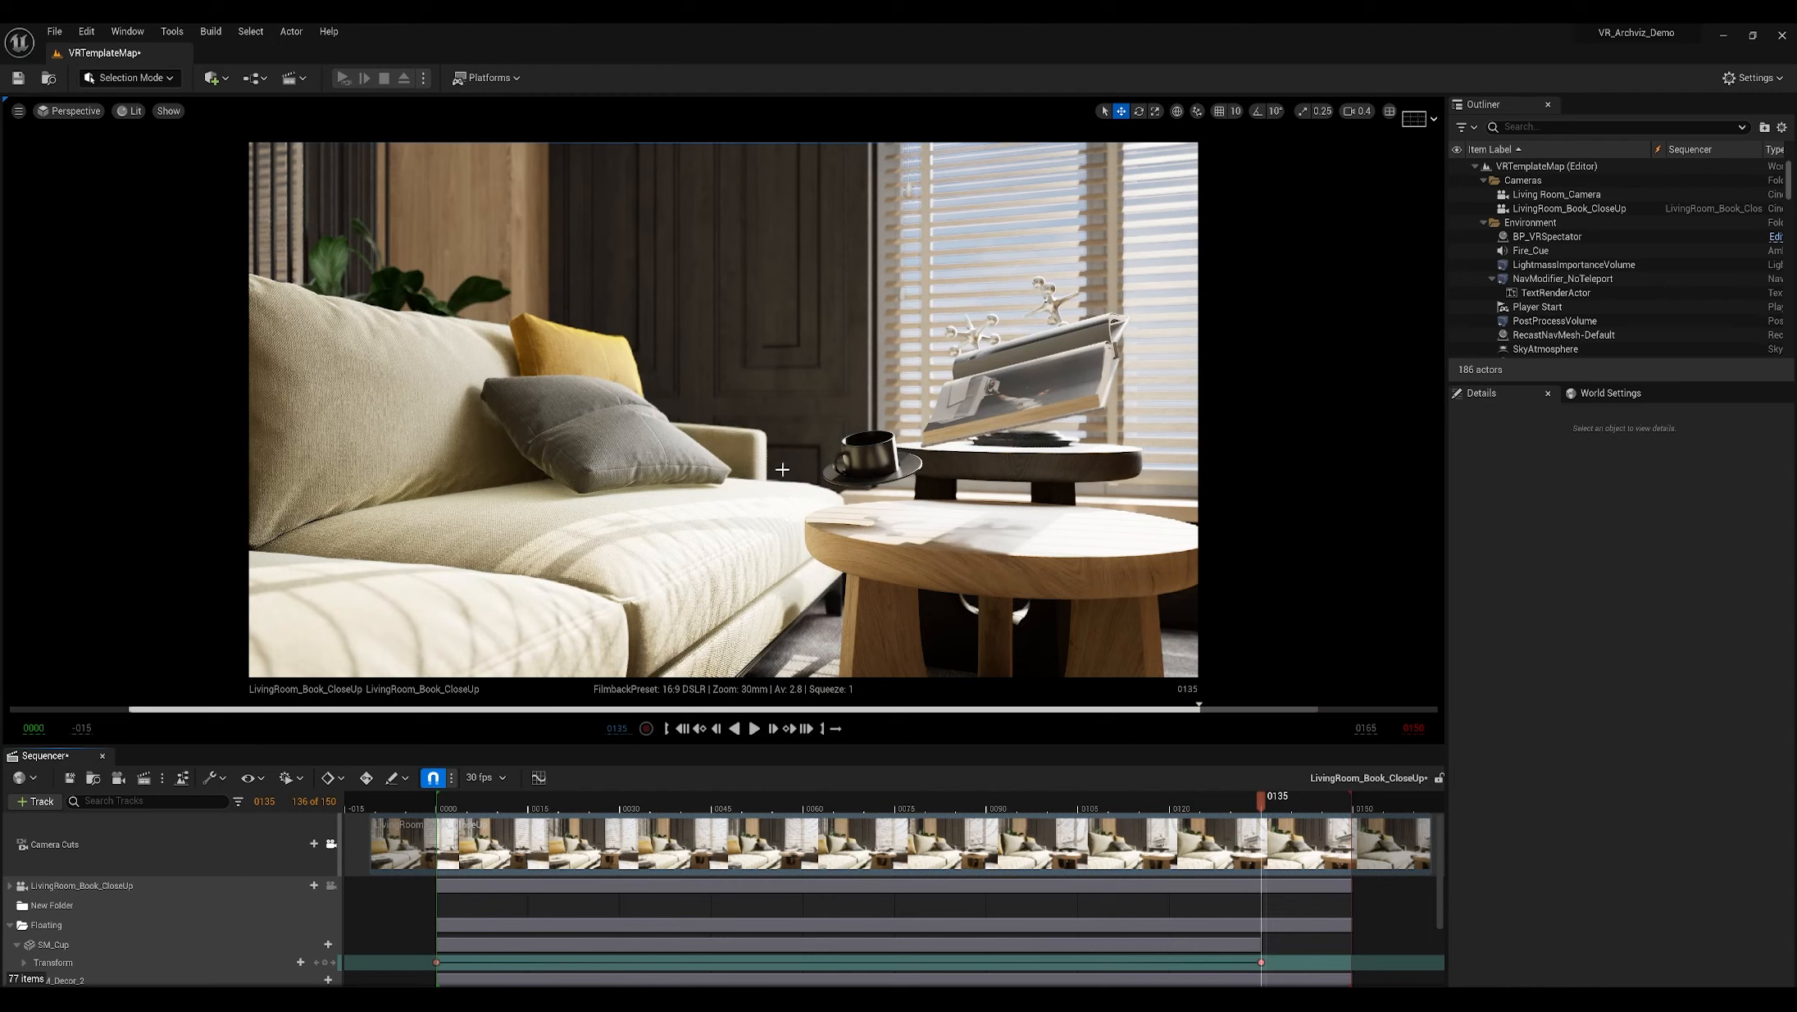
Step: Scrub the sequence to frame 94 and preview it in the viewport's Path Tracing mode, returning to Lit mode
{"action": "left_click", "coordinate": [807, 480]}
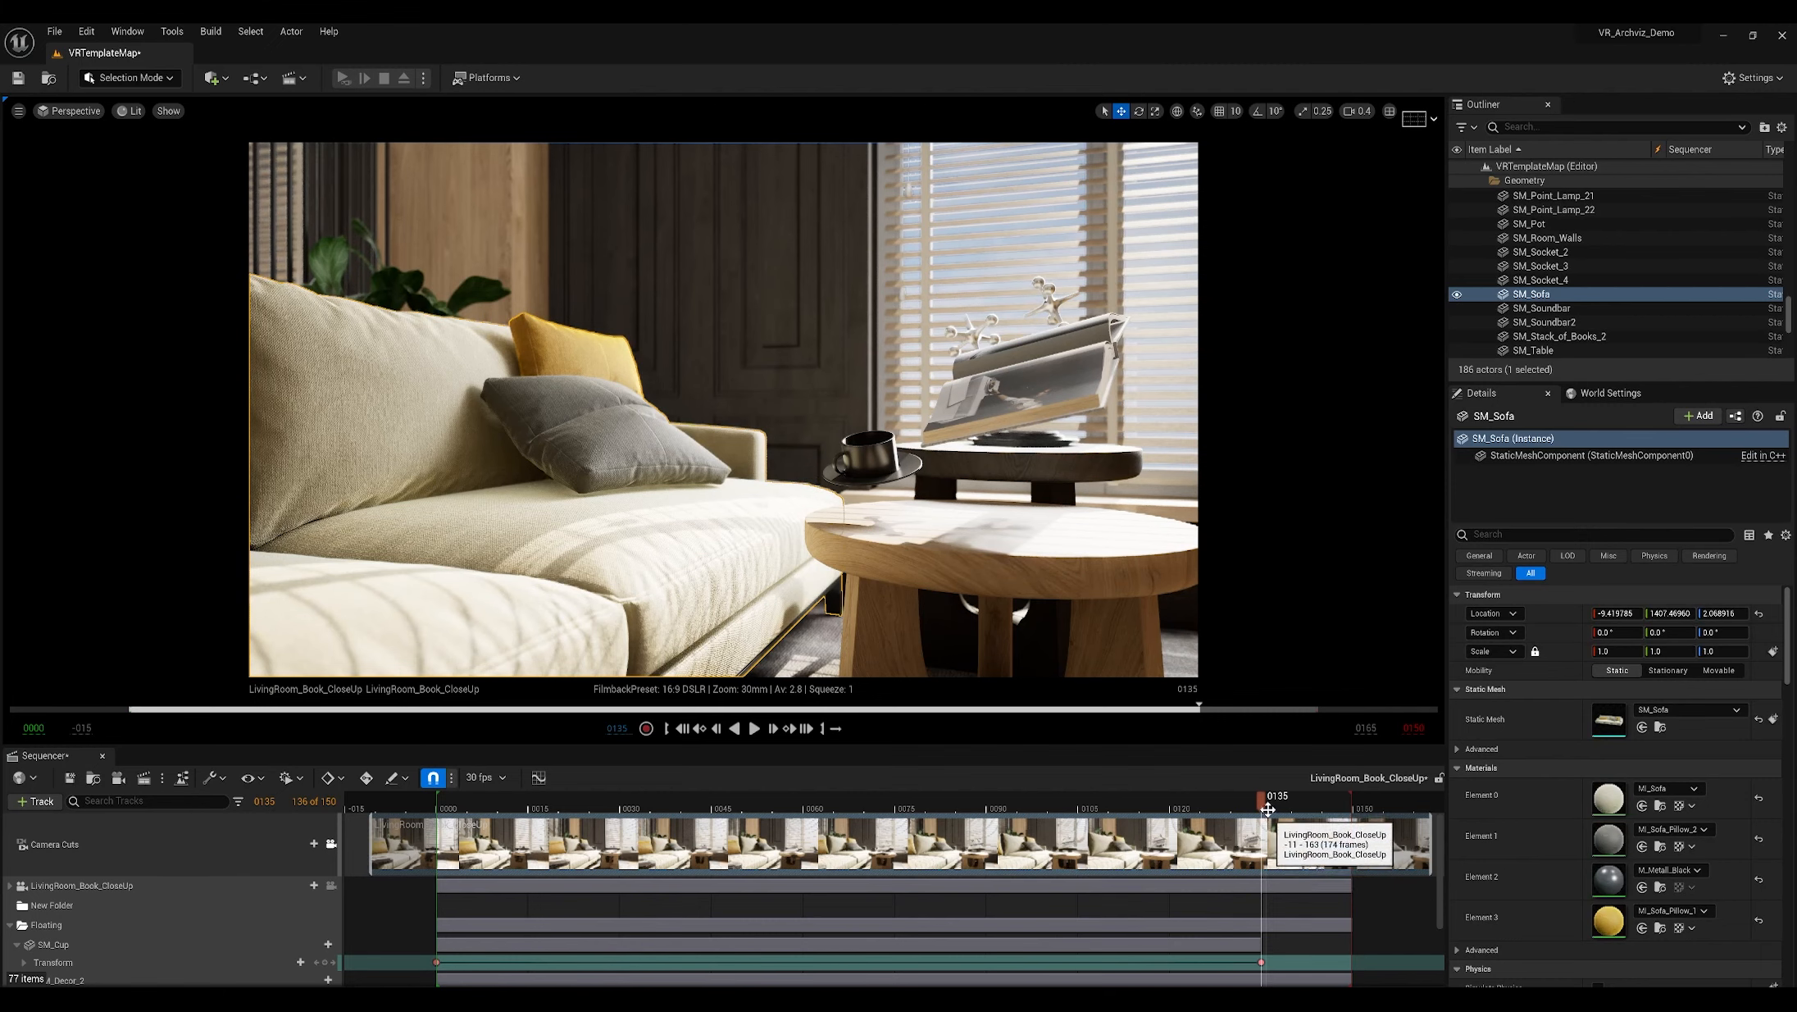
{"action": "left_click_drag", "start_coordinate": [1260, 796], "coordinate": [1010, 820]}
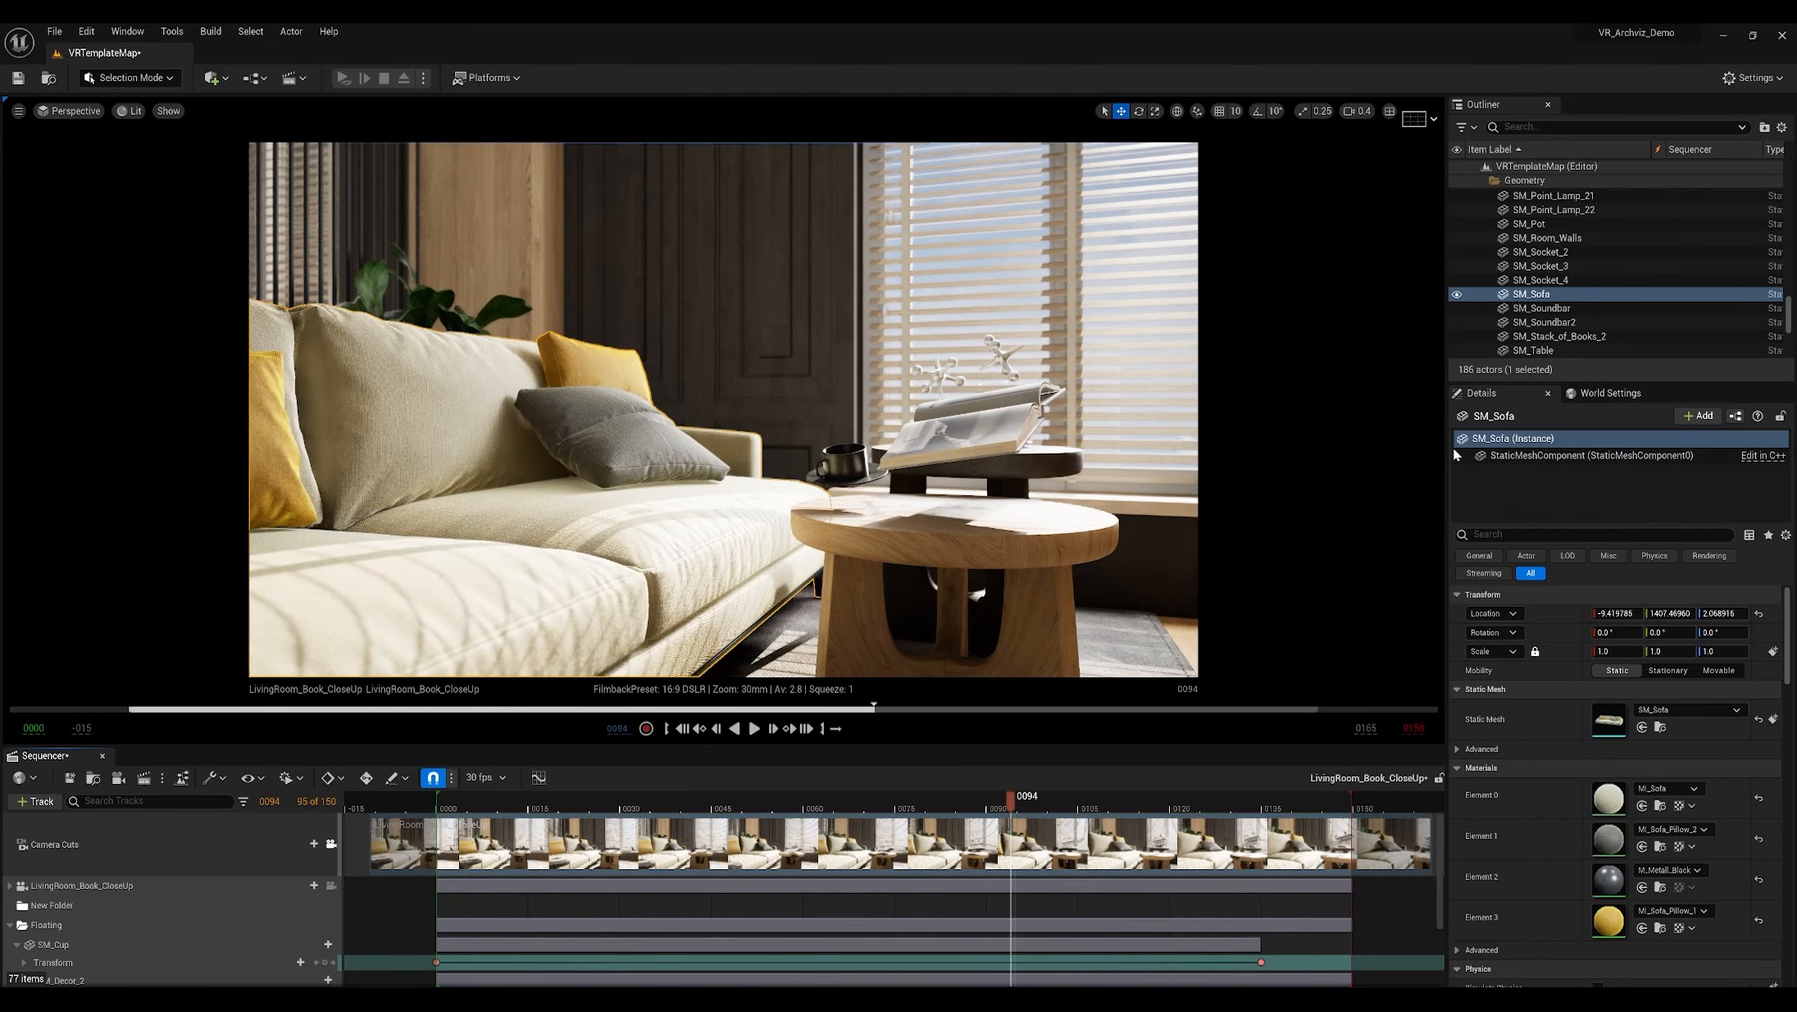
{"action": "left_click", "coordinate": [134, 111]}
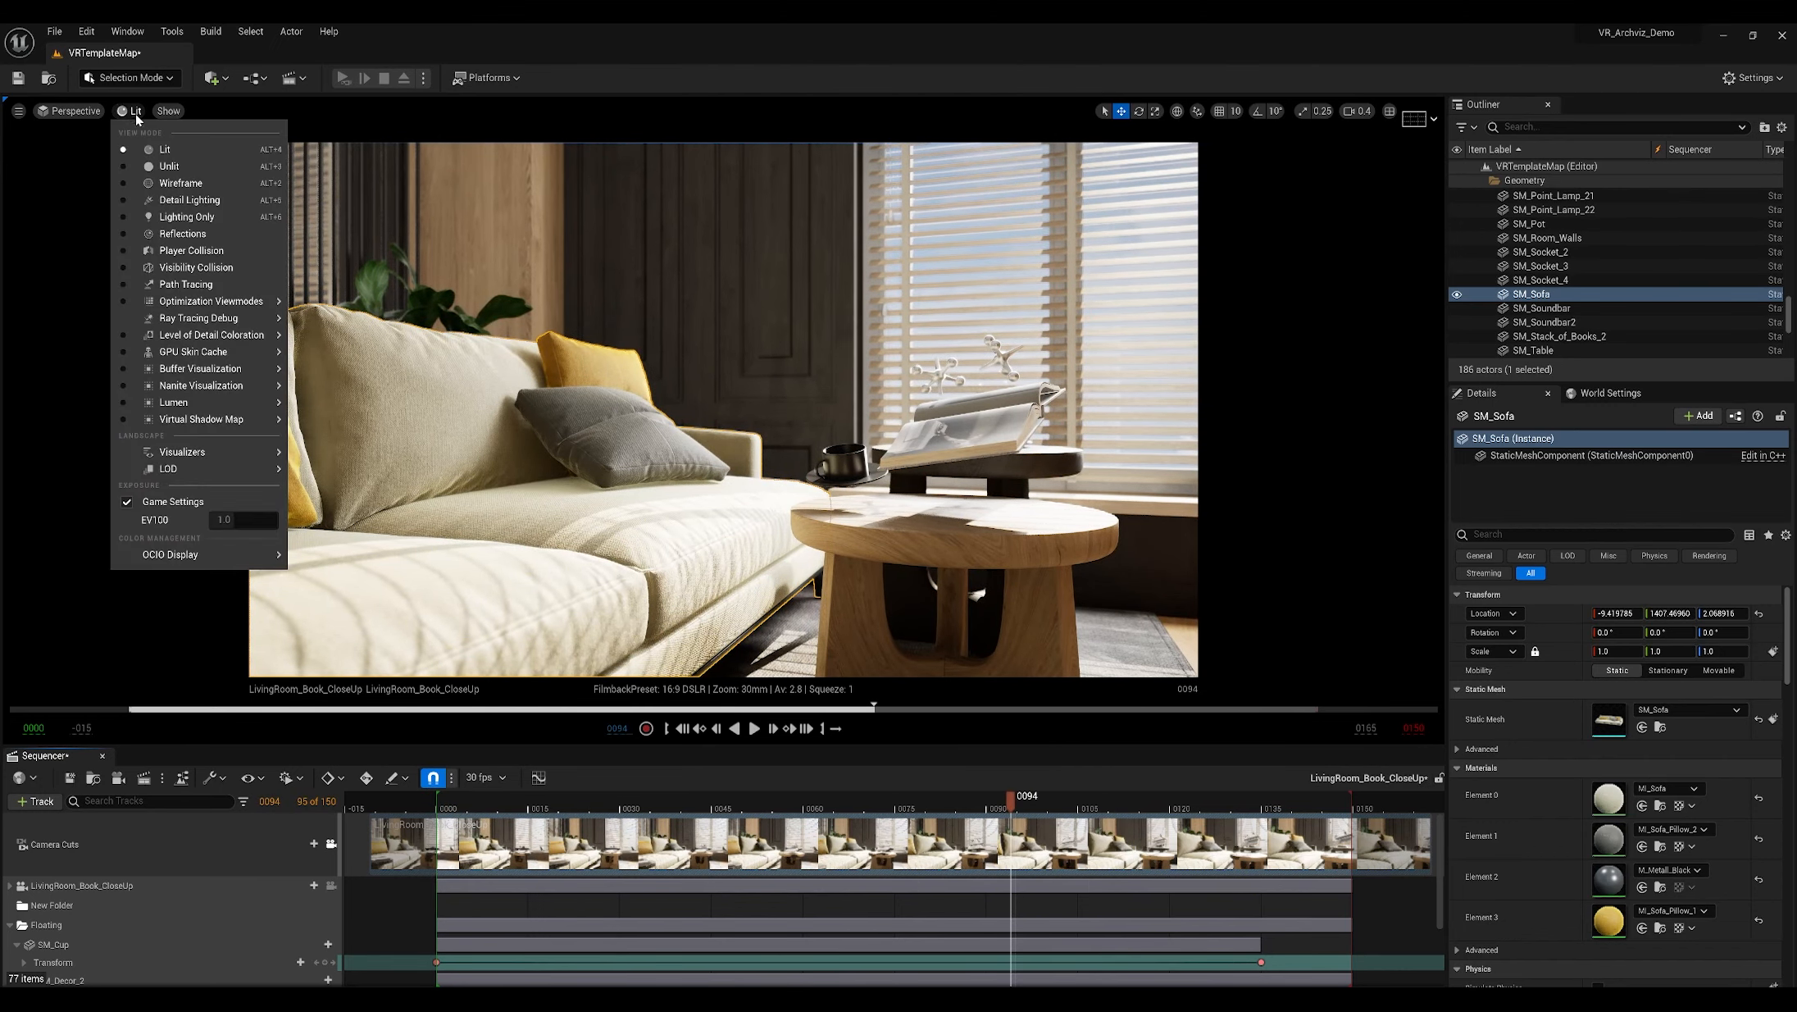
{"action": "left_click", "coordinate": [224, 287]}
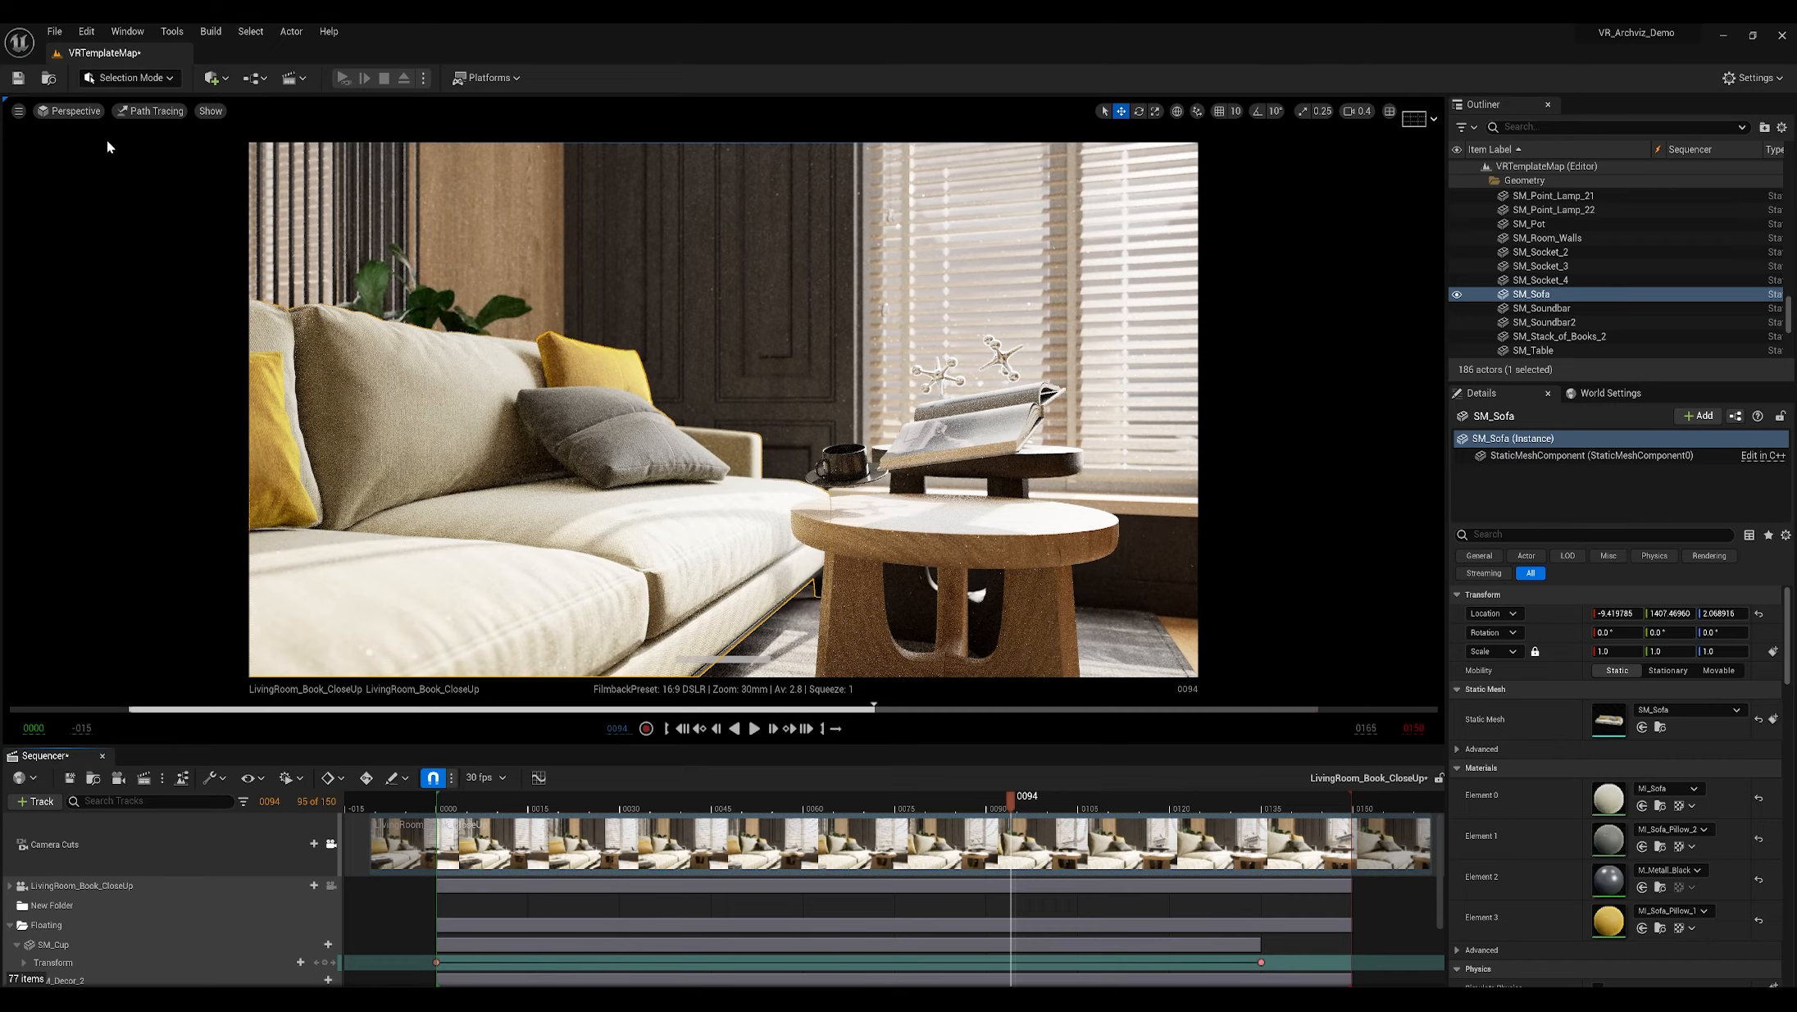
{"action": "left_click", "coordinate": [158, 115]}
{"action": "left_click", "coordinate": [170, 145]}
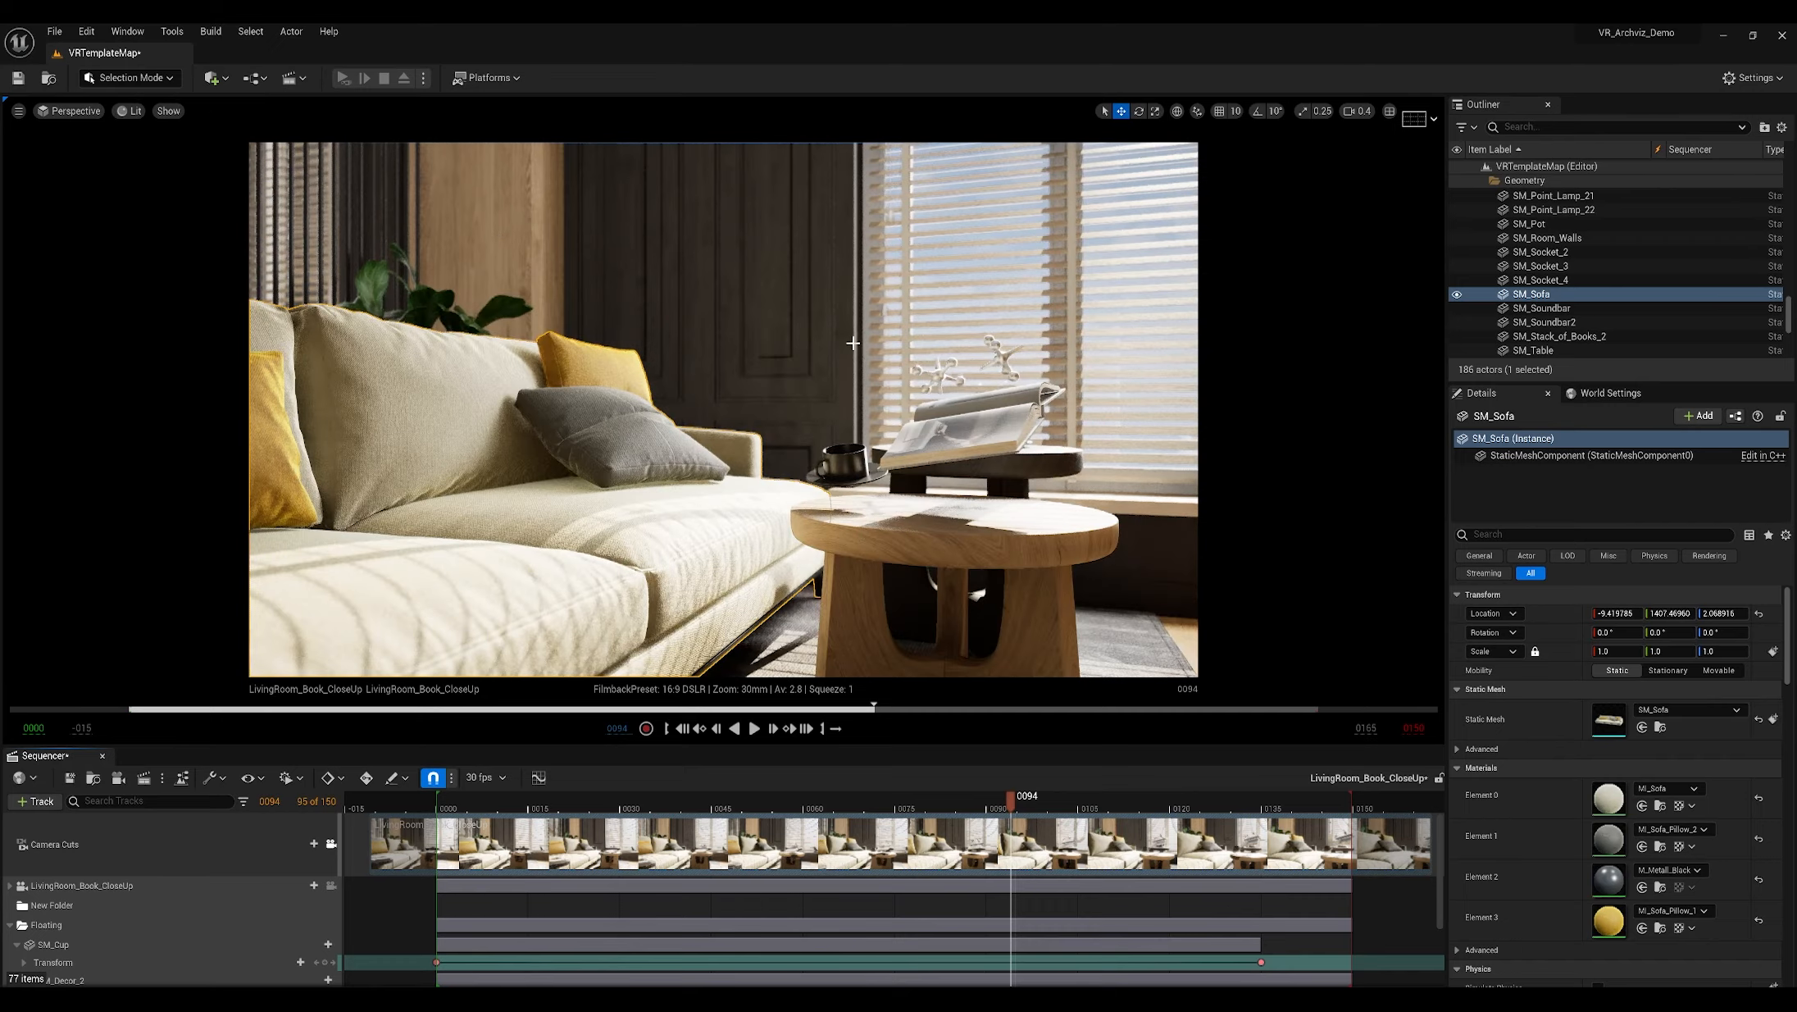
Step: Switch to File Explorer's Rendering_Settings folder and preview LivingRoom_Book_CloseUp_0115_Ultra_slow.exr with QuickLook, moved clear of the file list
{"action": "key", "text": "super+Tab"}
{"action": "left_click", "coordinate": [1140, 279]}
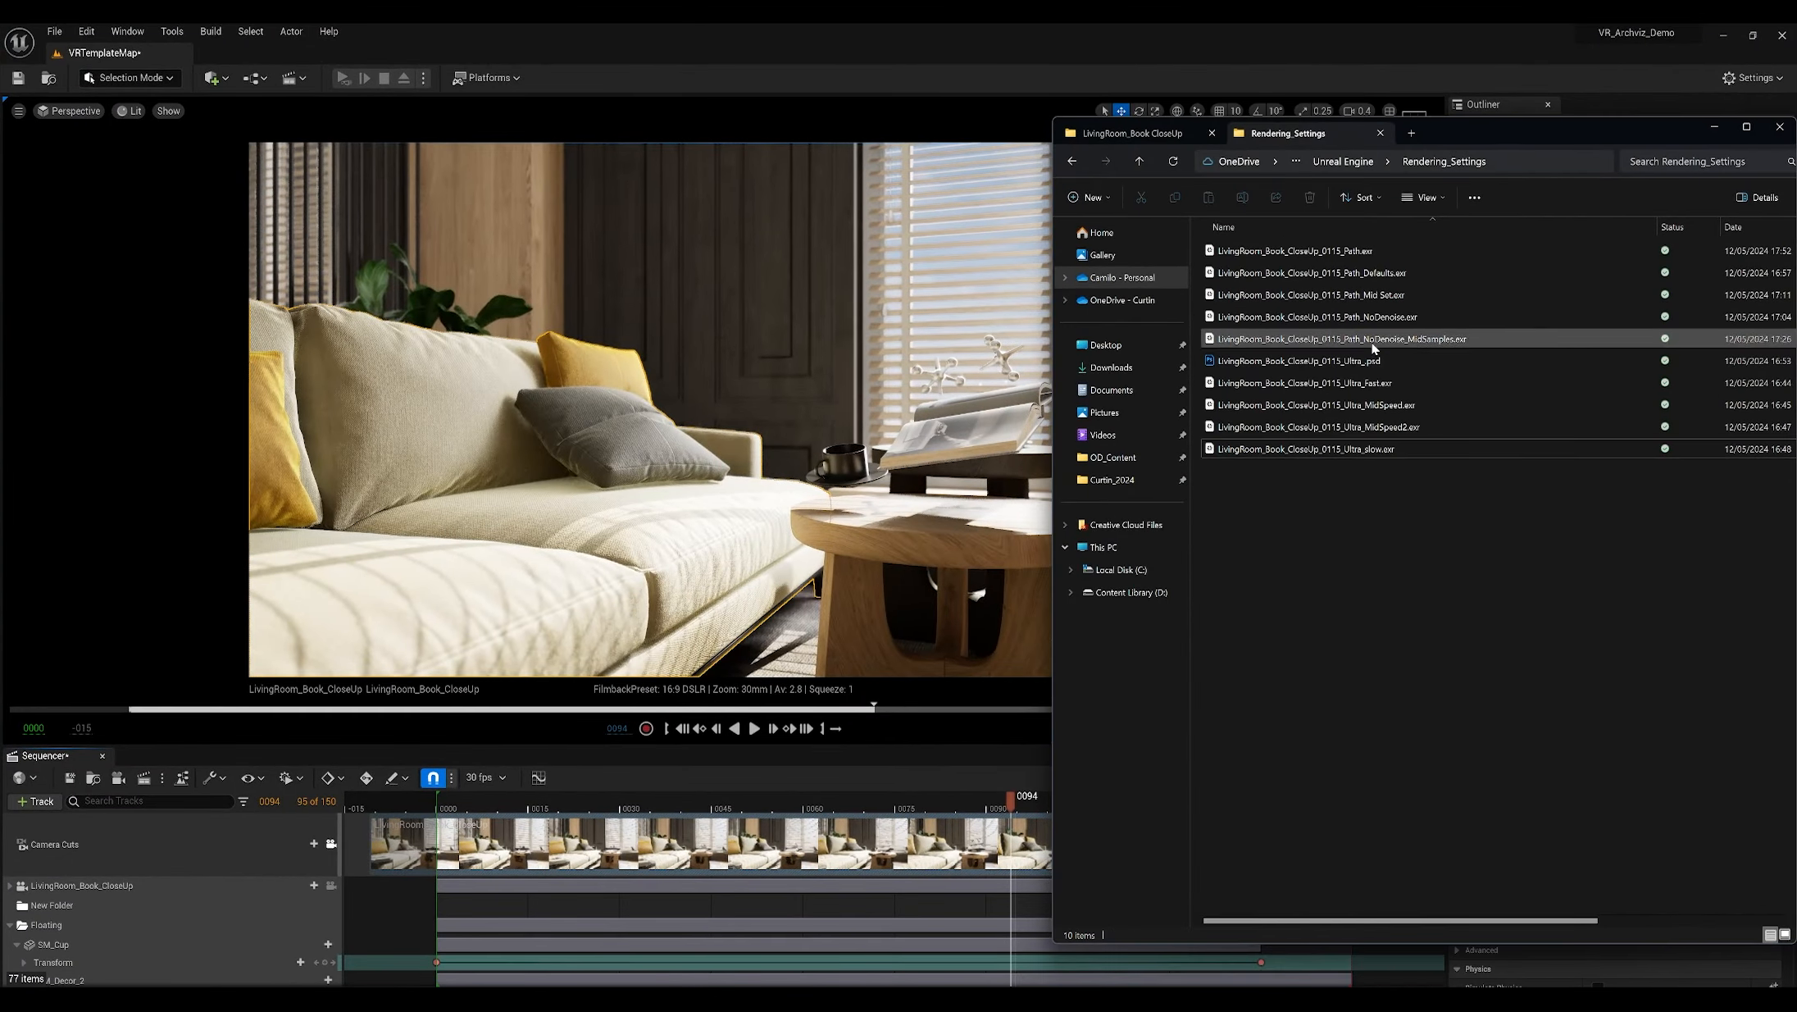
{"action": "left_click", "coordinate": [1363, 256]}
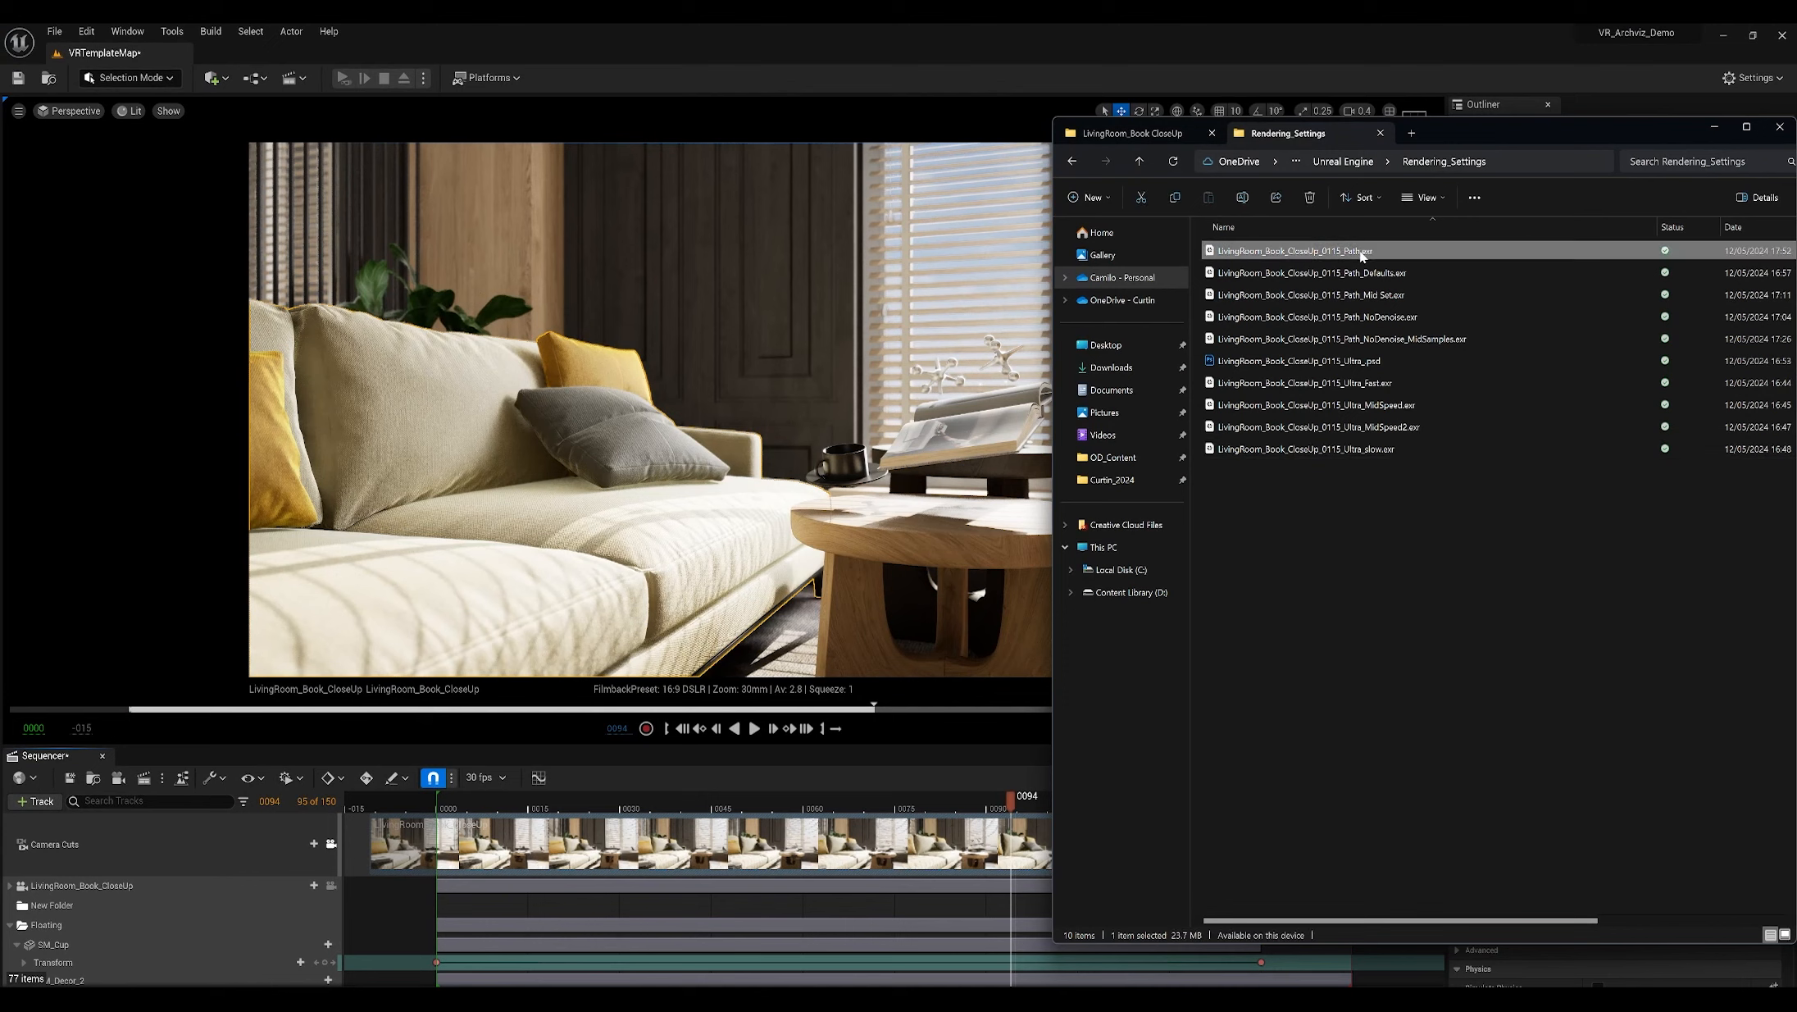
{"action": "left_click", "coordinate": [1394, 389]}
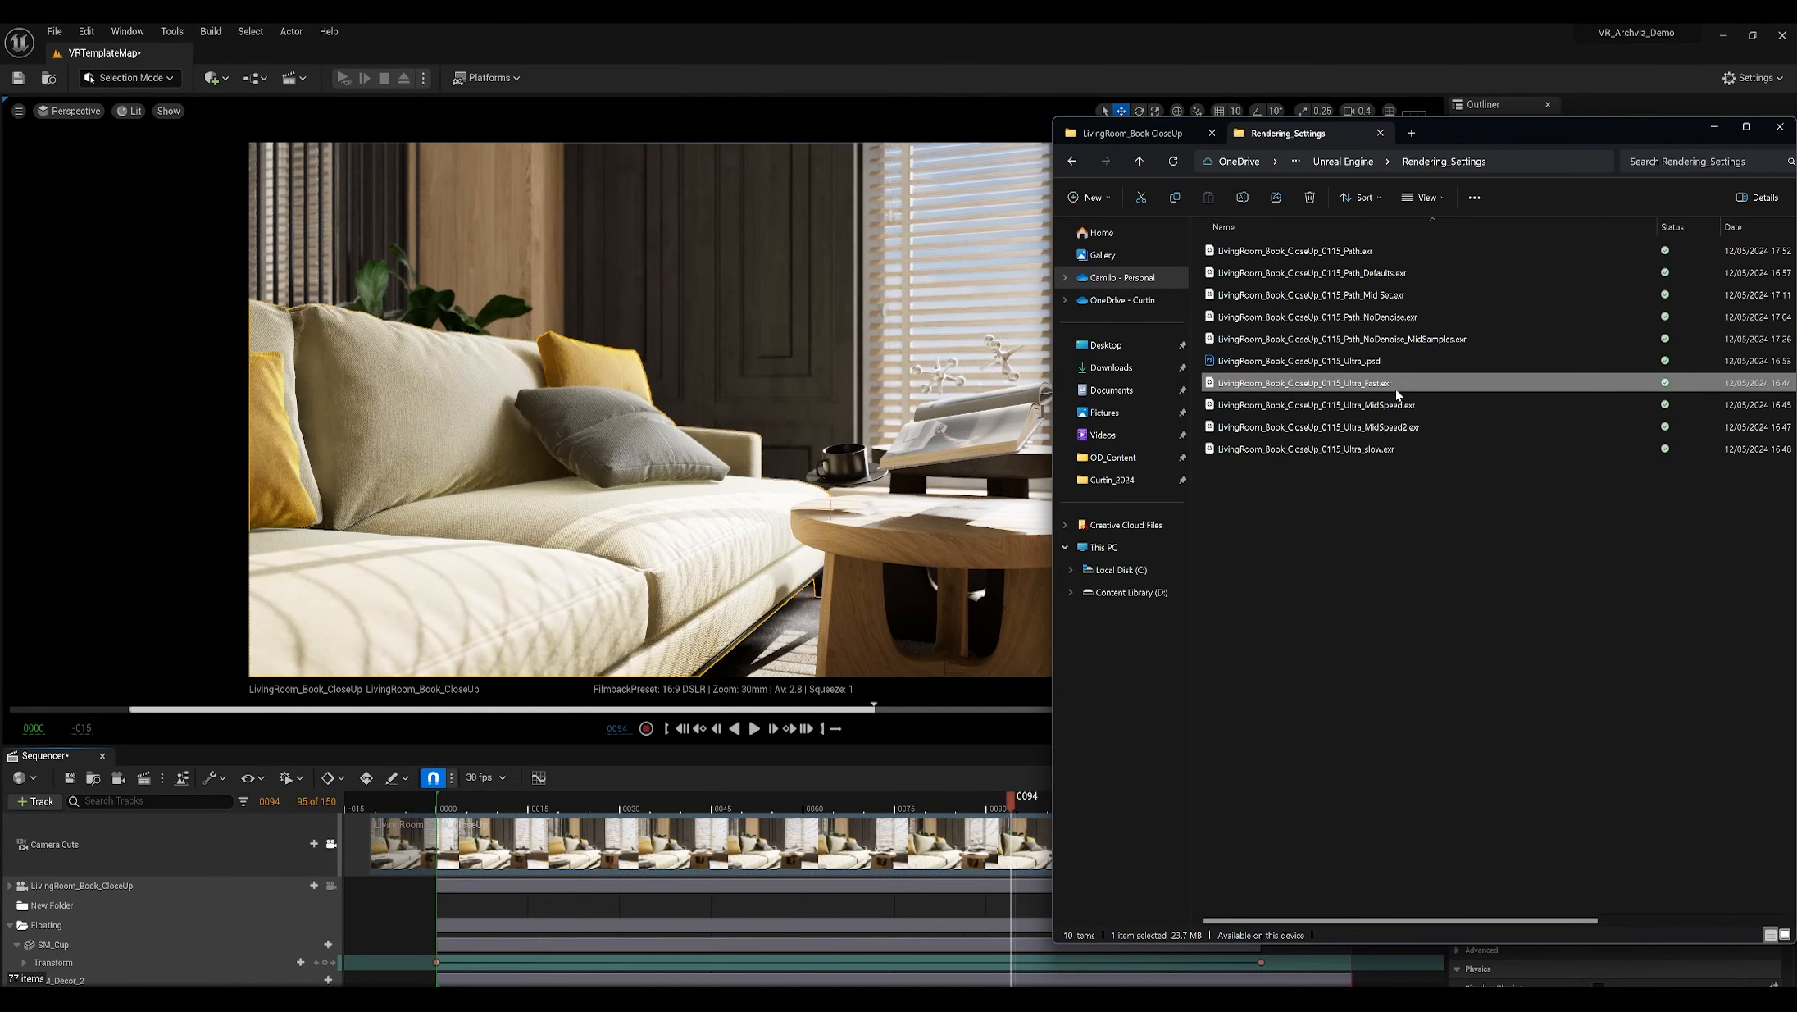
{"action": "left_click", "coordinate": [1398, 450]}
{"action": "key", "text": "ctrl+space"}
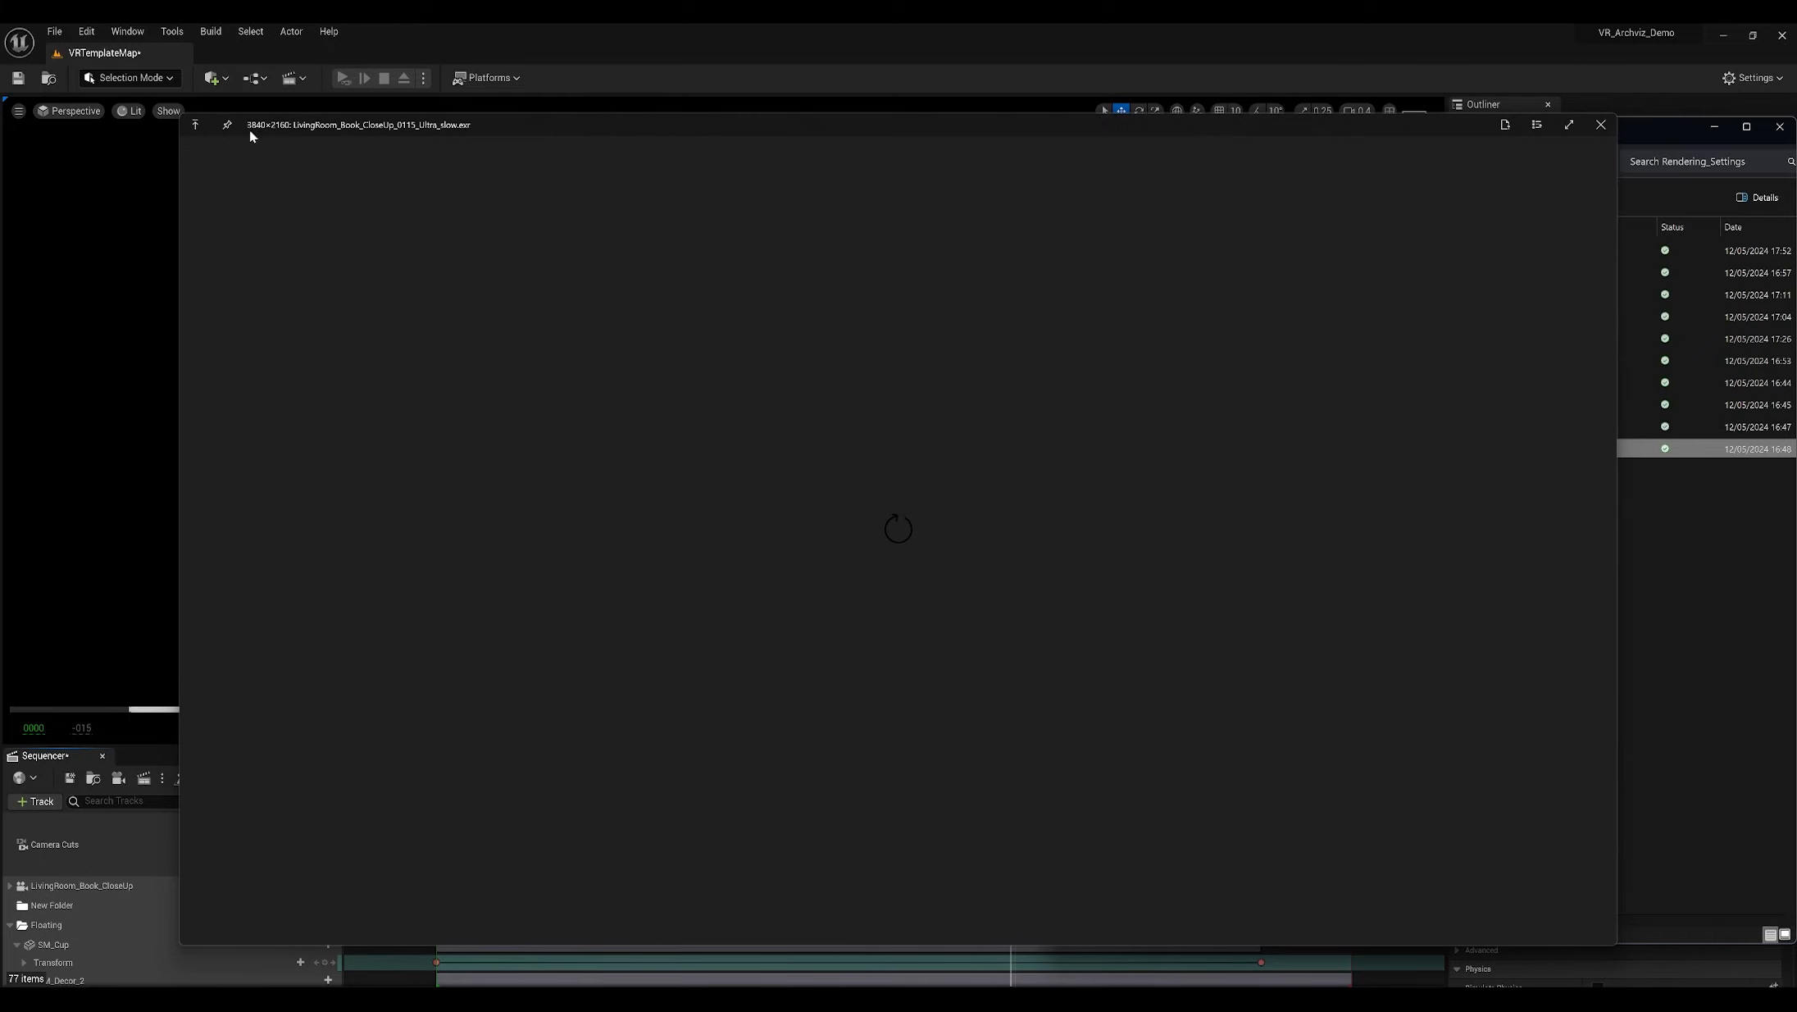
{"action": "left_click_drag", "start_coordinate": [681, 134], "coordinate": [302, 149]}
{"action": "left_click", "coordinate": [1284, 622]}
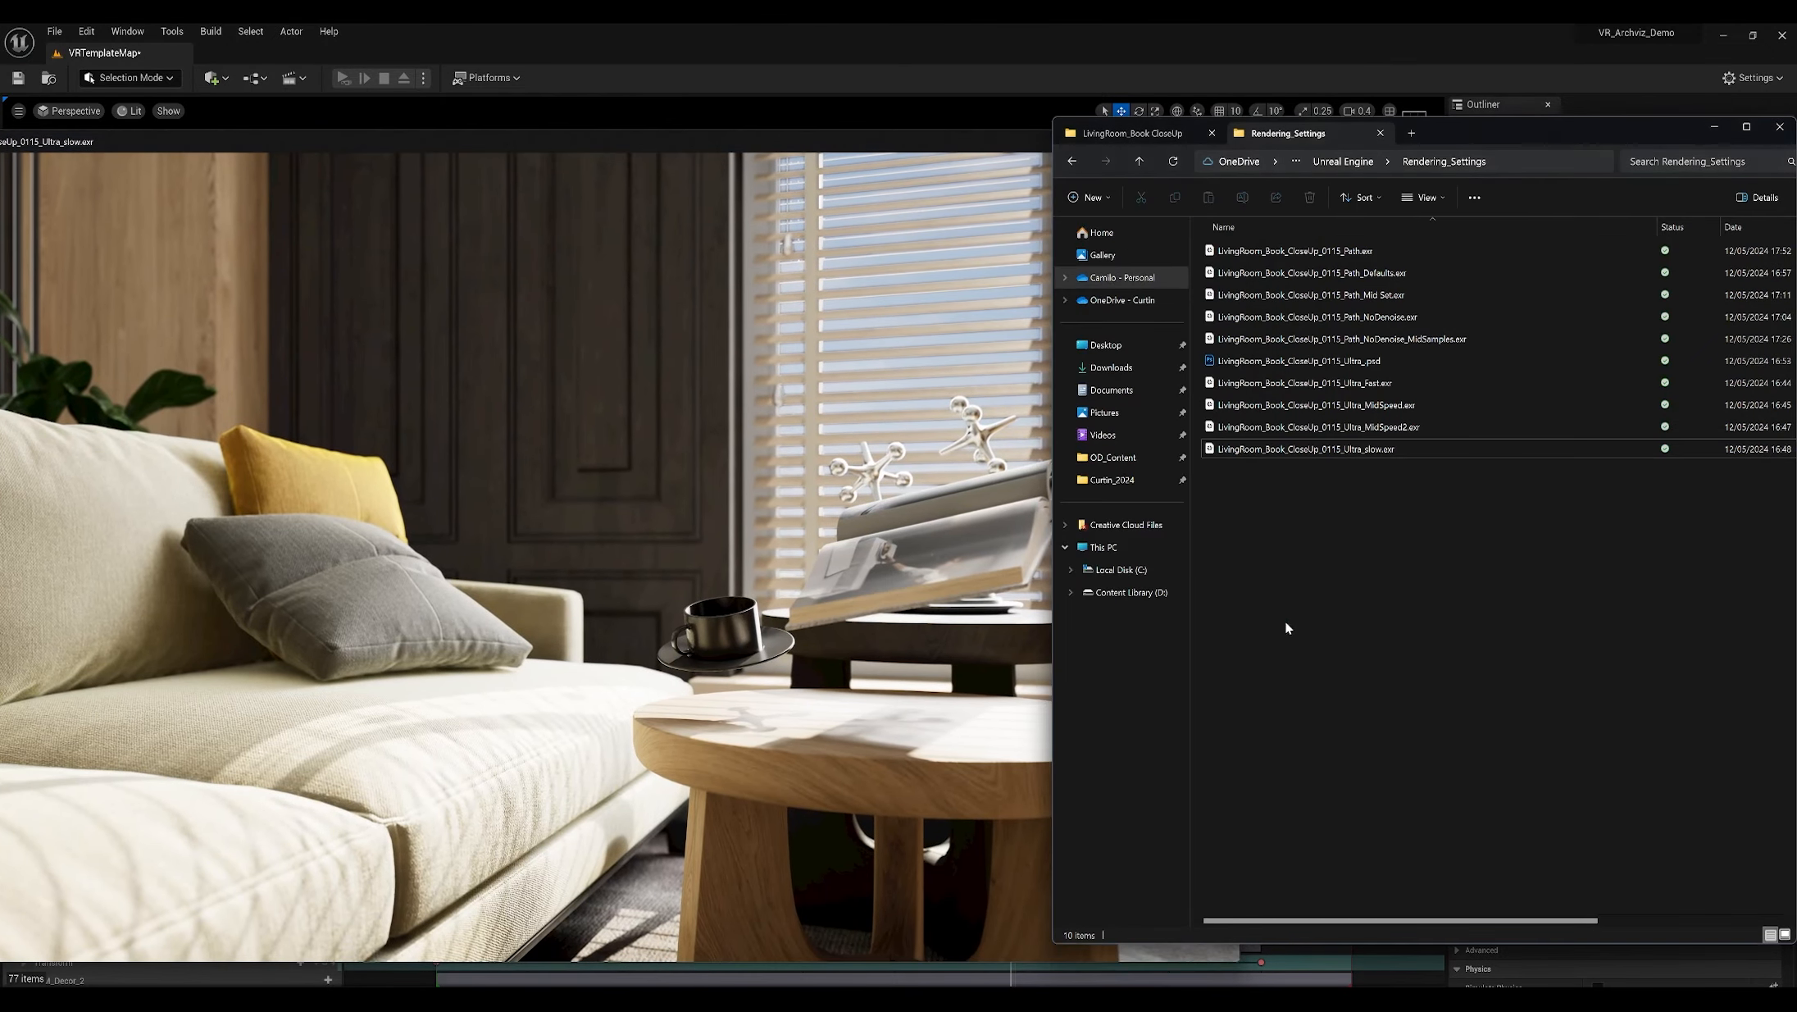
Step: Preview LivingRoom_Book_CloseUp_0115_Path_Defaults.exr with QuickLook and arrange it side by side with the Ultra_slow preview
{"action": "left_click", "coordinate": [1395, 251]}
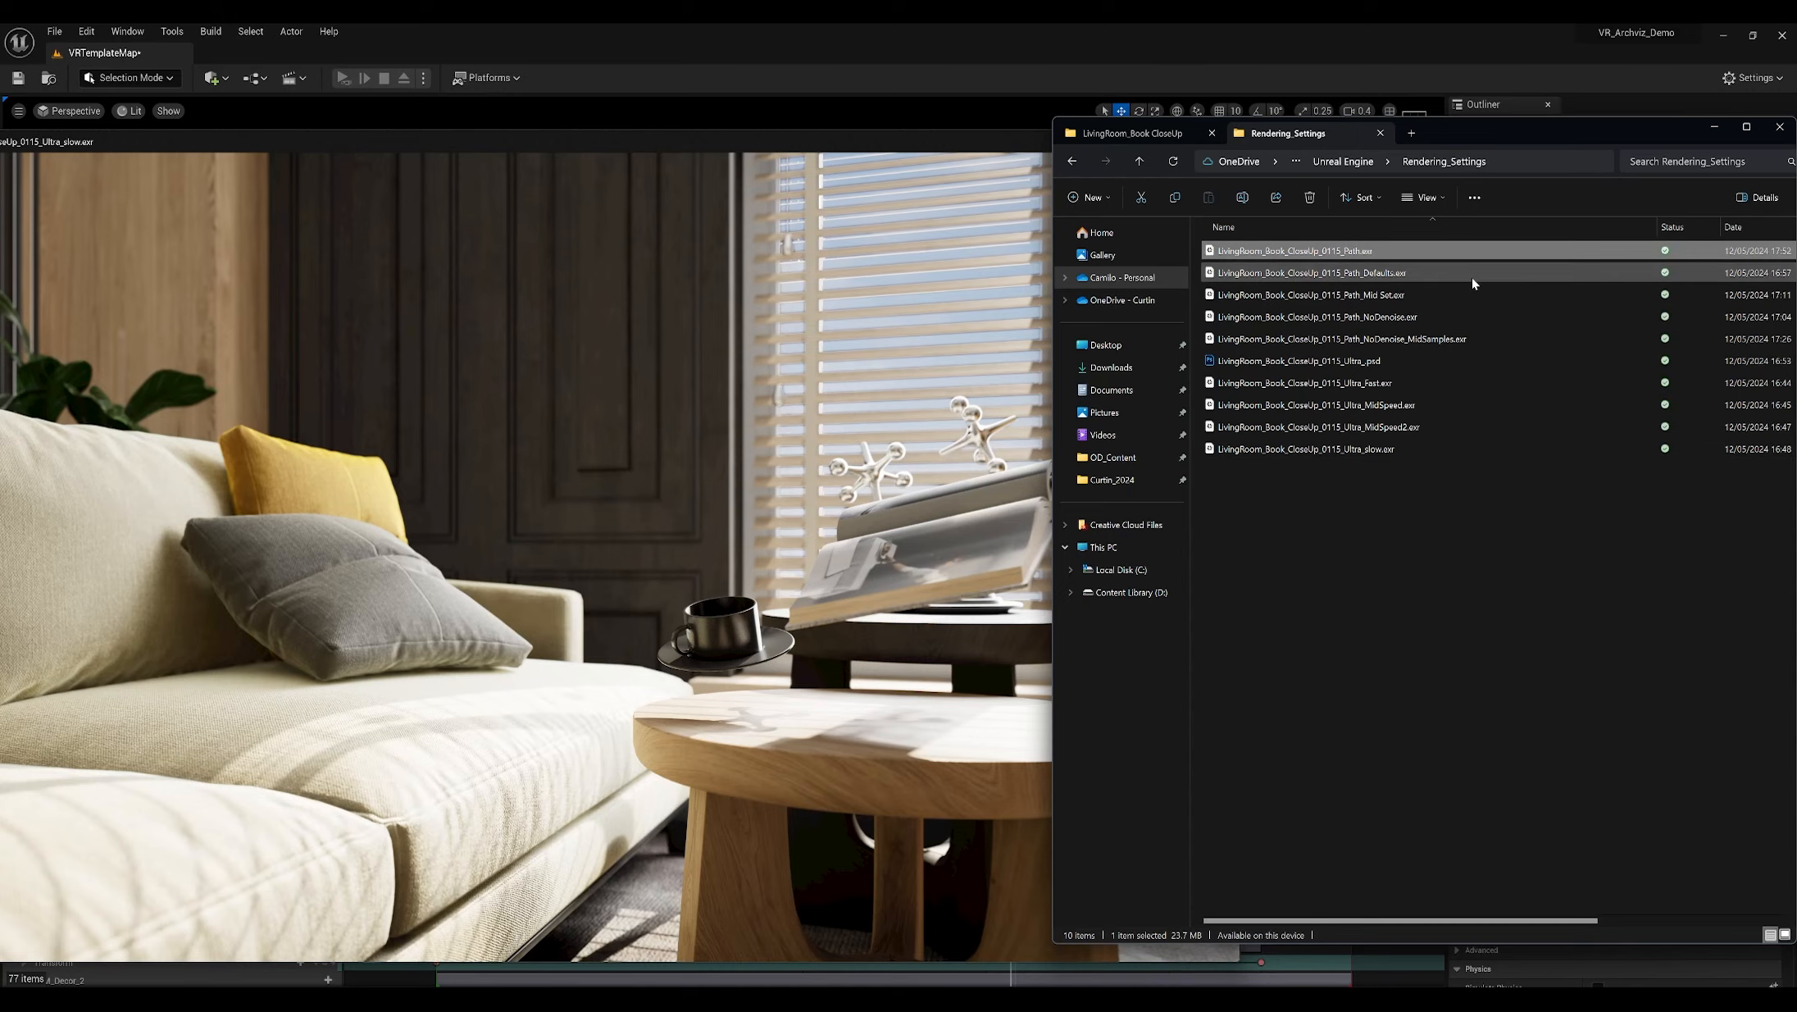
{"action": "left_click", "coordinate": [1394, 273]}
{"action": "key", "text": "ctrl+space"}
{"action": "left_click_drag", "start_coordinate": [528, 131], "coordinate": [1794, 227]}
{"action": "left_click", "coordinate": [369, 214]}
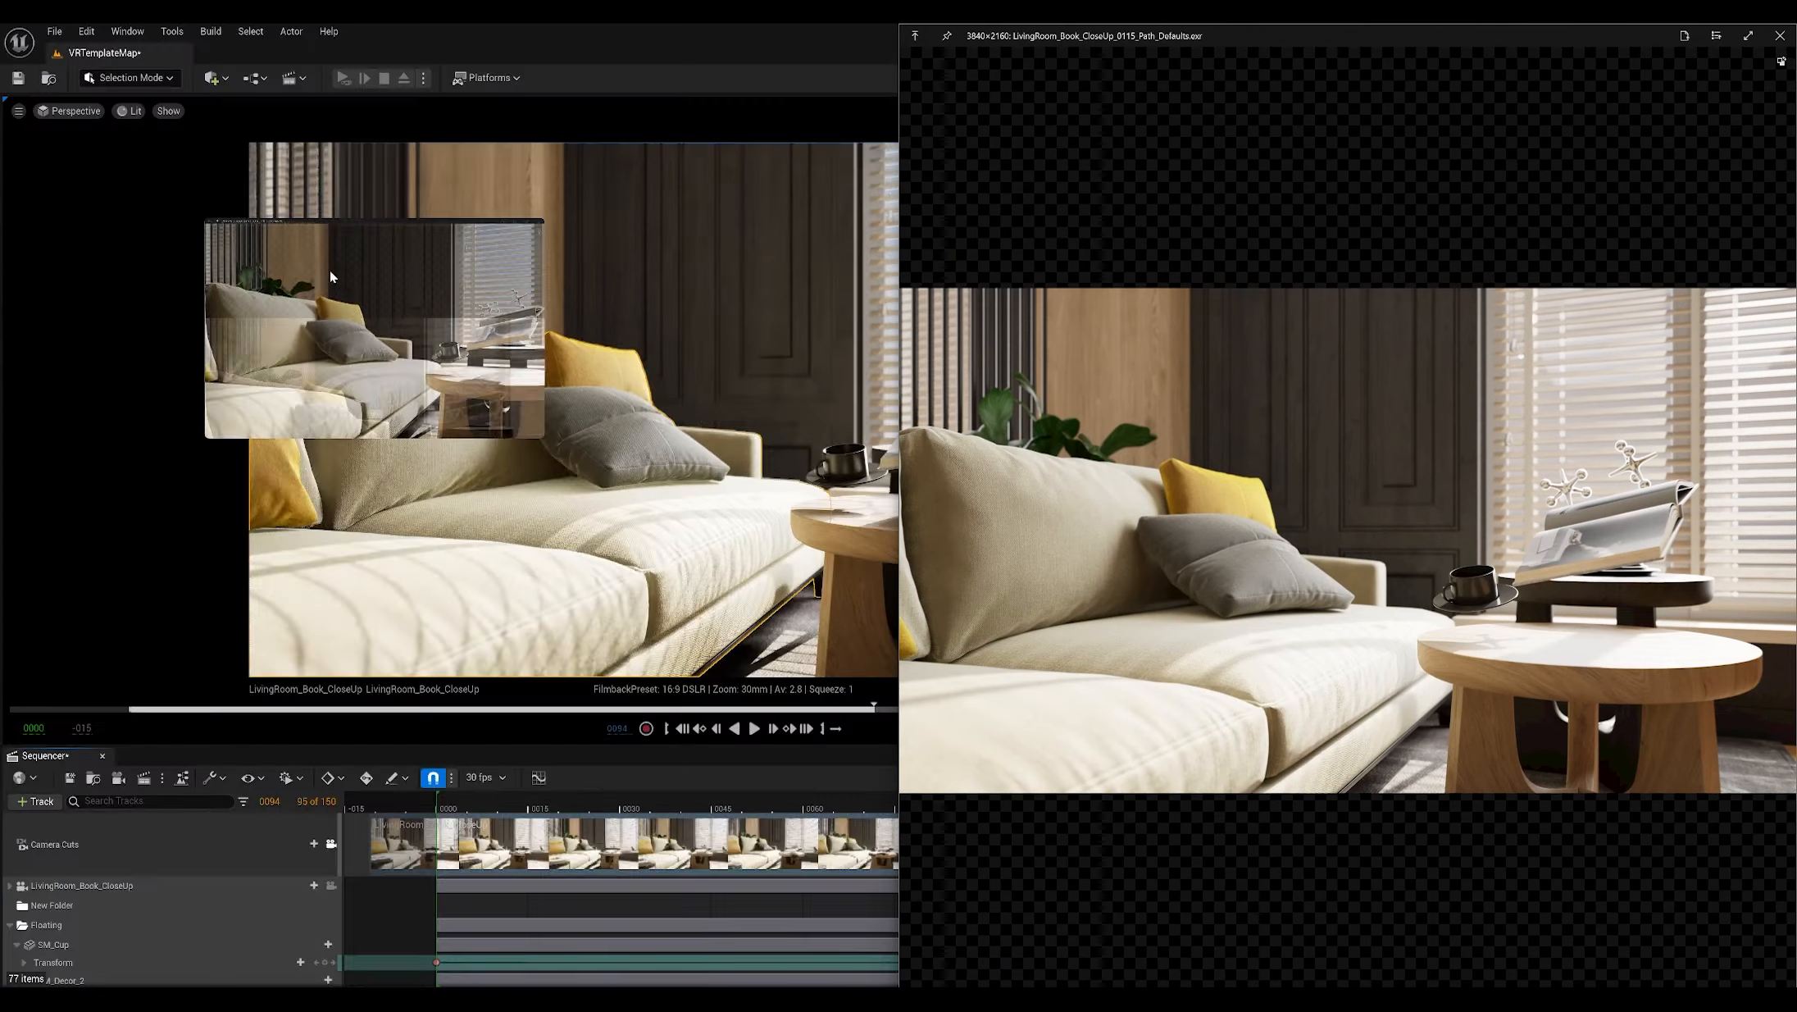
Step: Compare the floating cup, saucer and round wooden table up close in the Ultra_slow and Path_Defaults renders
{"action": "scroll", "coordinate": [655, 648], "scroll_direction": "up", "scroll_amount": 5, "text": "ctrl"}
{"action": "scroll", "coordinate": [655, 648], "scroll_direction": "up", "scroll_amount": 2, "text": "ctrl"}
{"action": "left_click_drag", "start_coordinate": [610, 696], "coordinate": [454, 446]}
{"action": "scroll", "coordinate": [1560, 608], "scroll_direction": "up", "scroll_amount": 11, "text": "ctrl"}
{"action": "left_click_drag", "start_coordinate": [1549, 693], "coordinate": [1404, 571]}
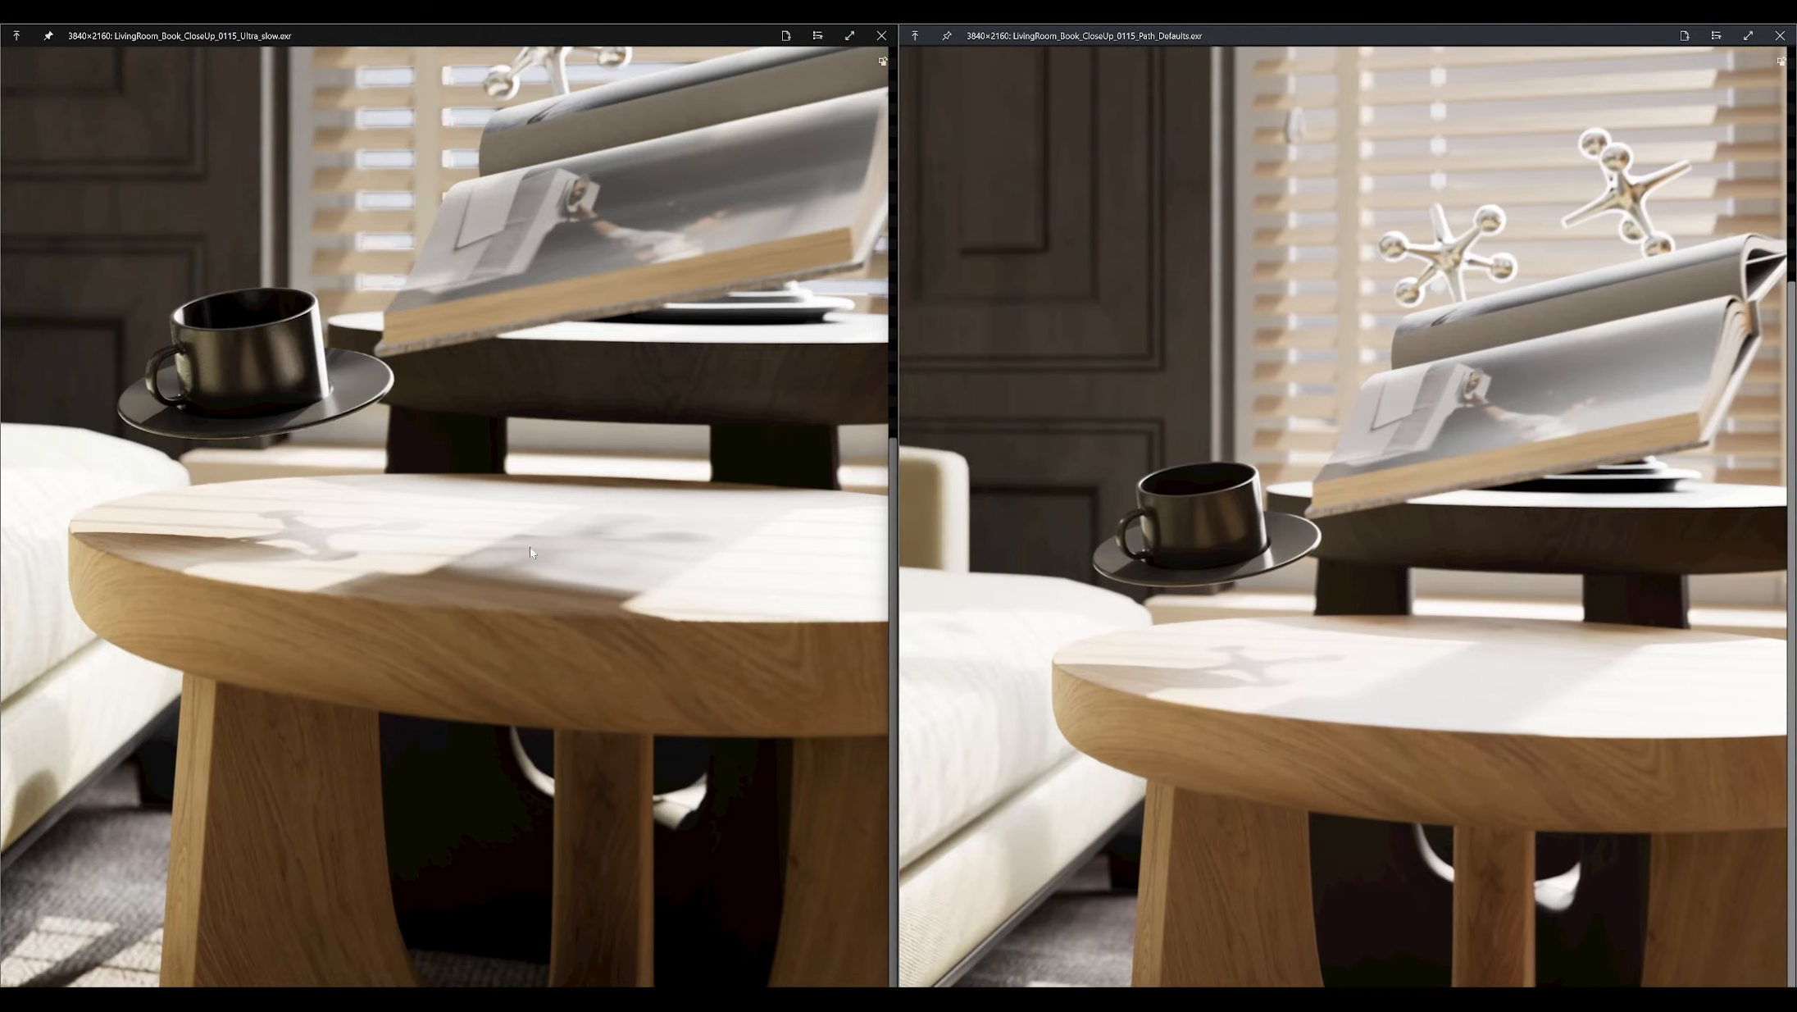
{"action": "scroll", "coordinate": [622, 560], "scroll_direction": "up", "scroll_amount": 2, "text": "ctrl"}
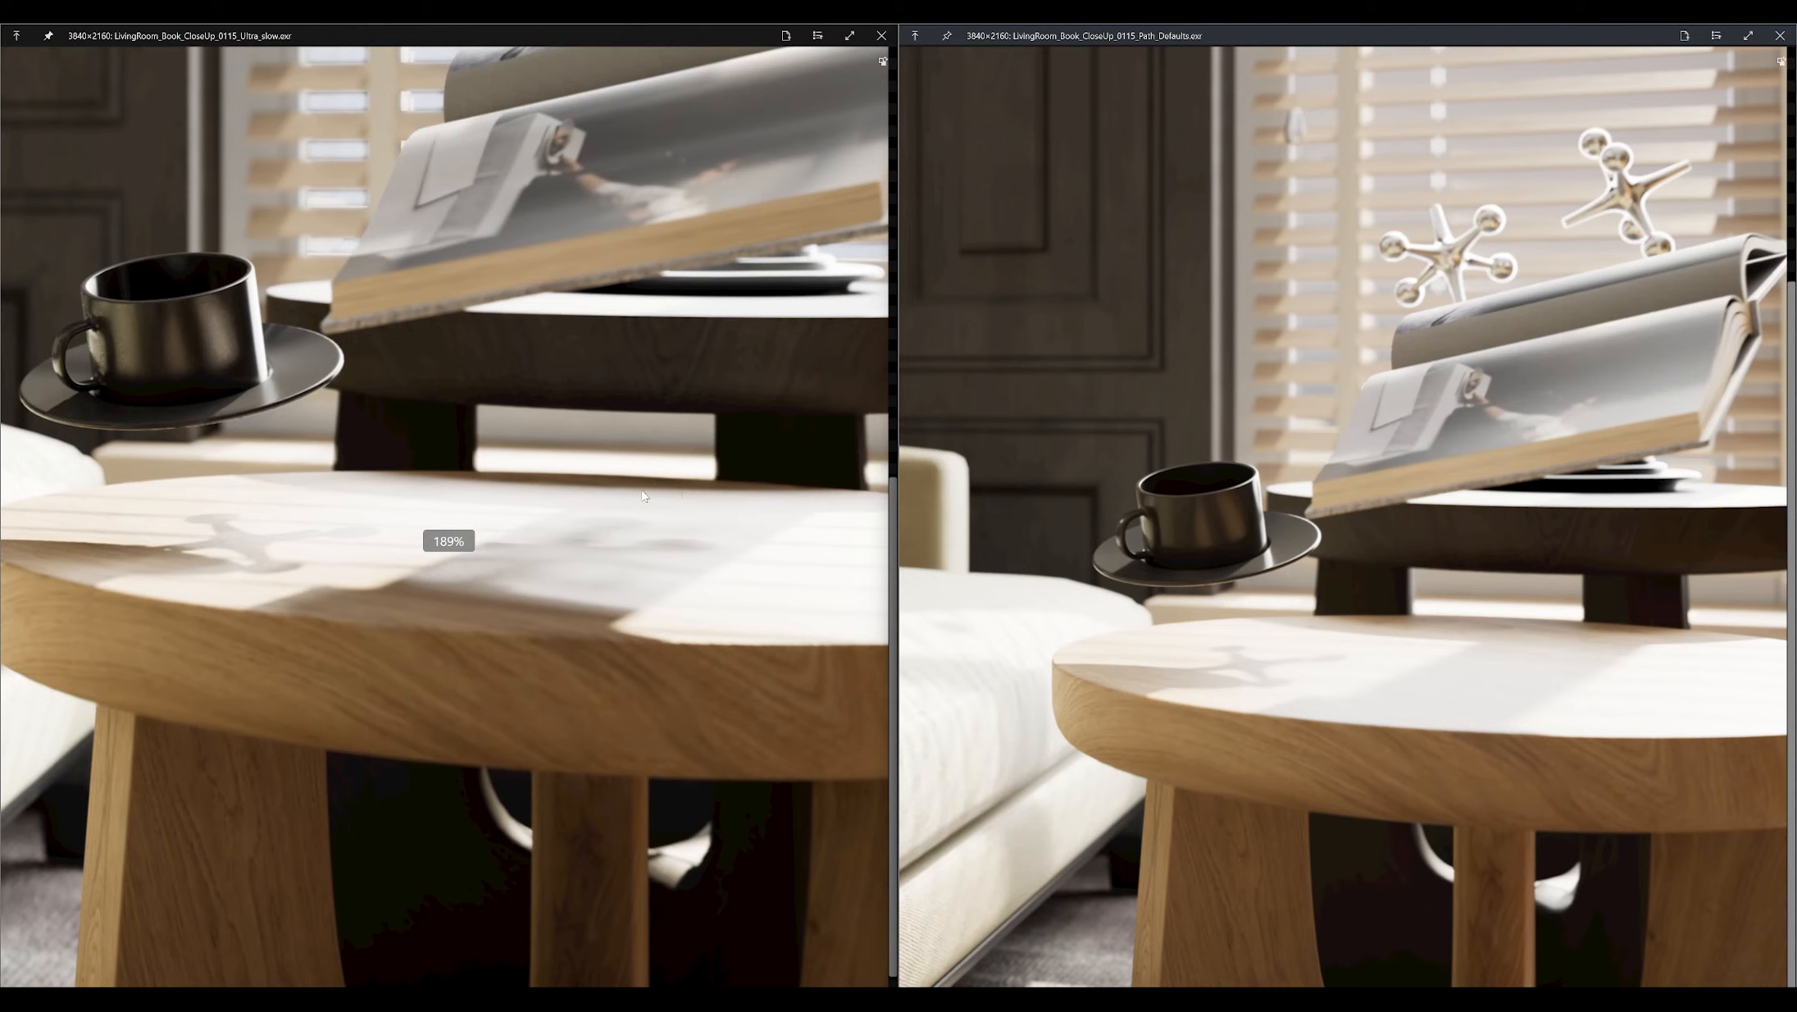
{"action": "left_click_drag", "start_coordinate": [585, 344], "coordinate": [708, 498]}
{"action": "scroll", "coordinate": [541, 514], "scroll_direction": "down", "scroll_amount": 2, "text": "ctrl"}
{"action": "left_click_drag", "start_coordinate": [541, 514], "coordinate": [563, 545]}
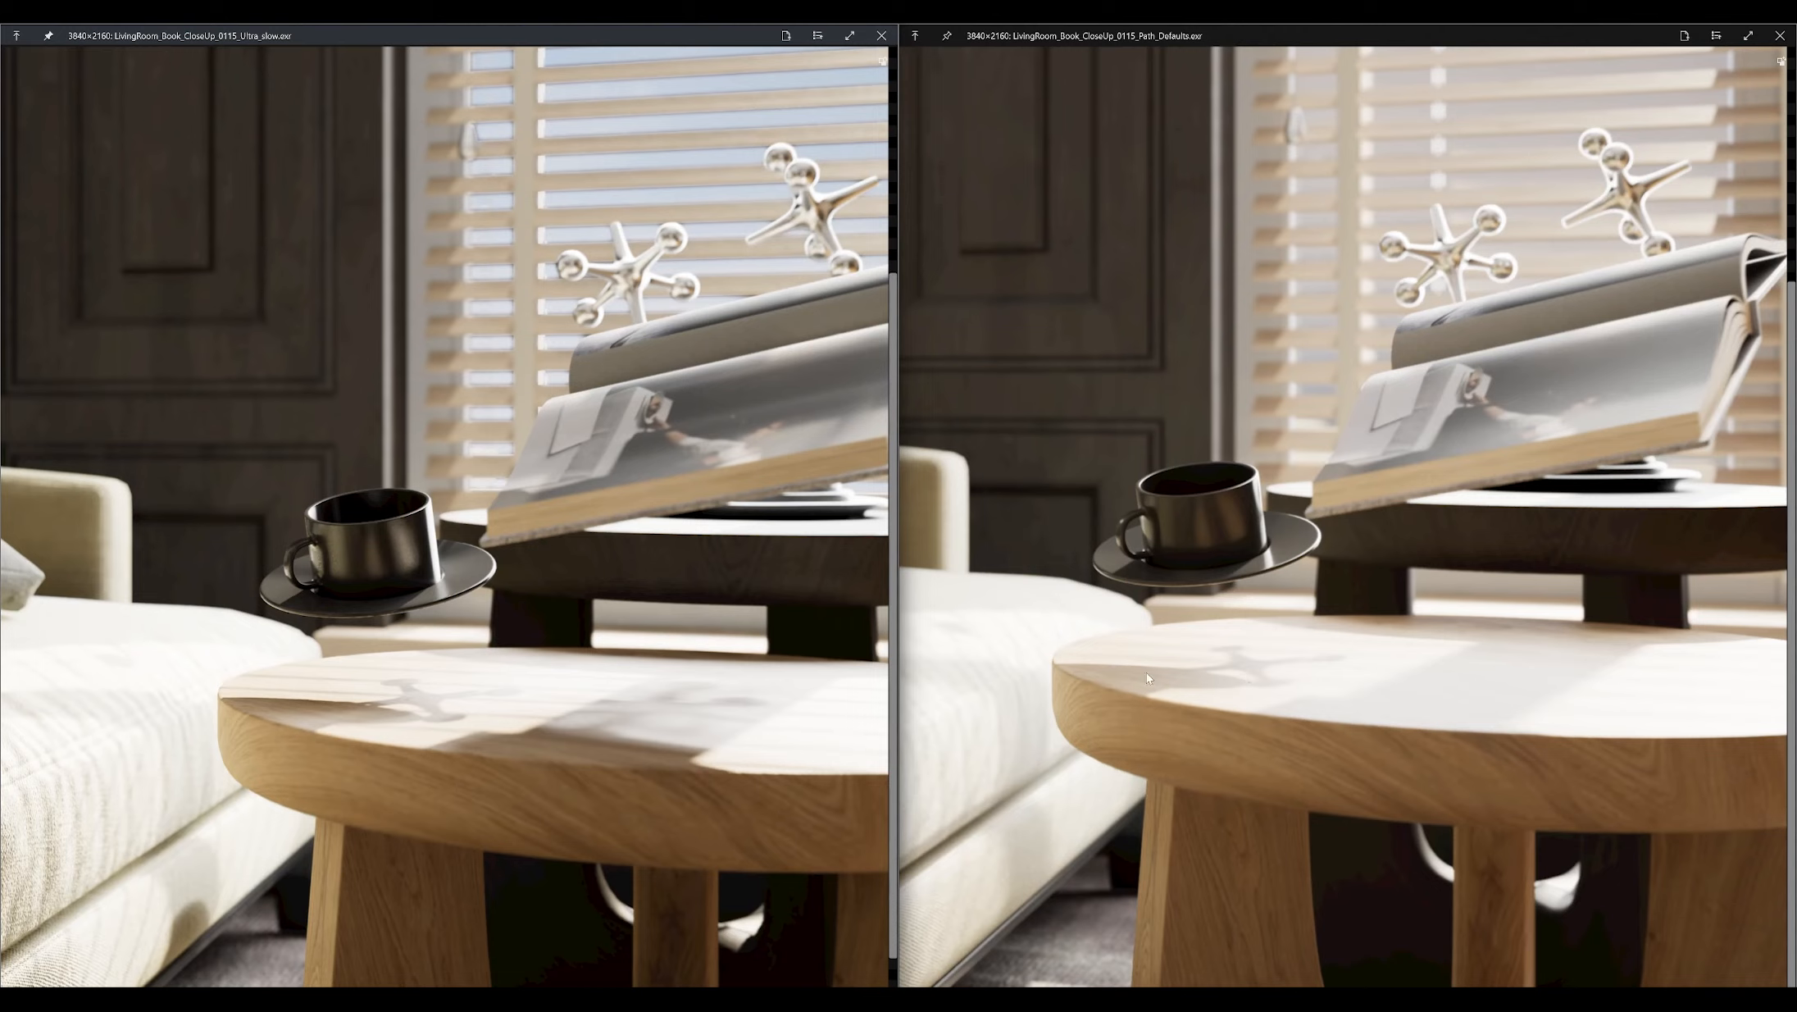
{"action": "scroll", "coordinate": [1322, 679], "scroll_direction": "down", "scroll_amount": 3, "text": "ctrl"}
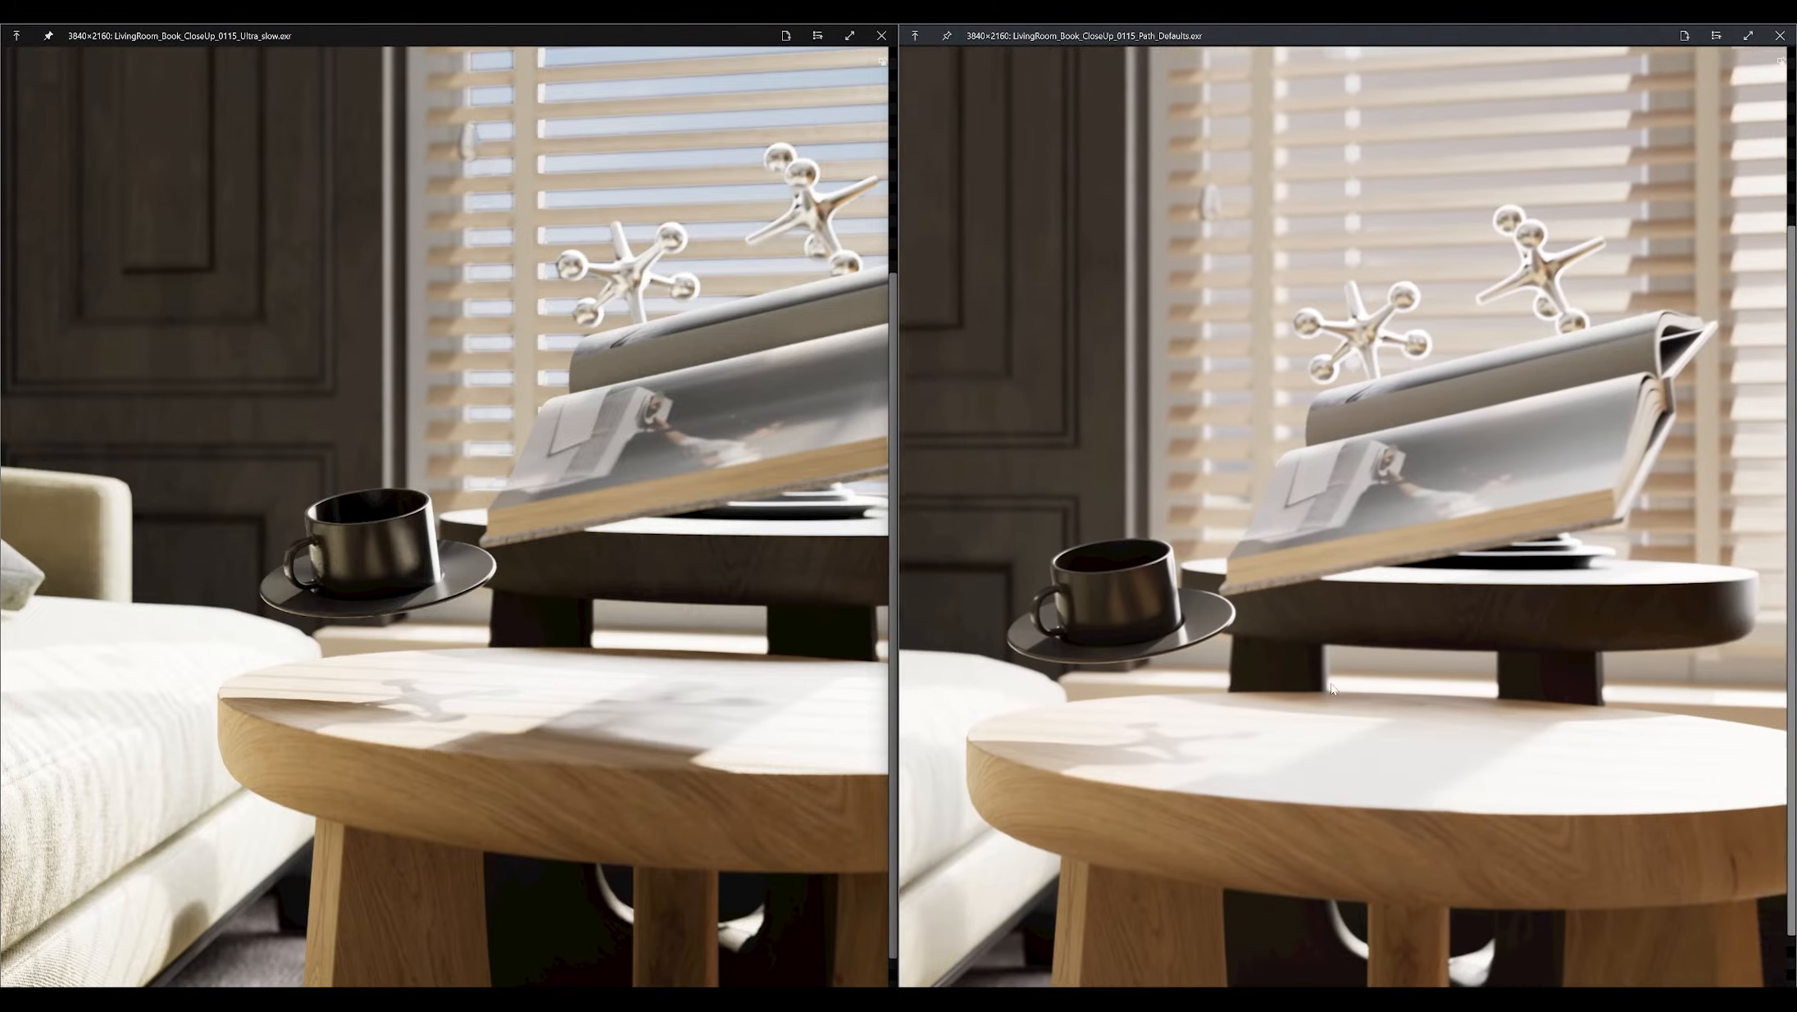
{"action": "scroll", "coordinate": [1399, 533], "scroll_direction": "up", "scroll_amount": 5, "text": "ctrl"}
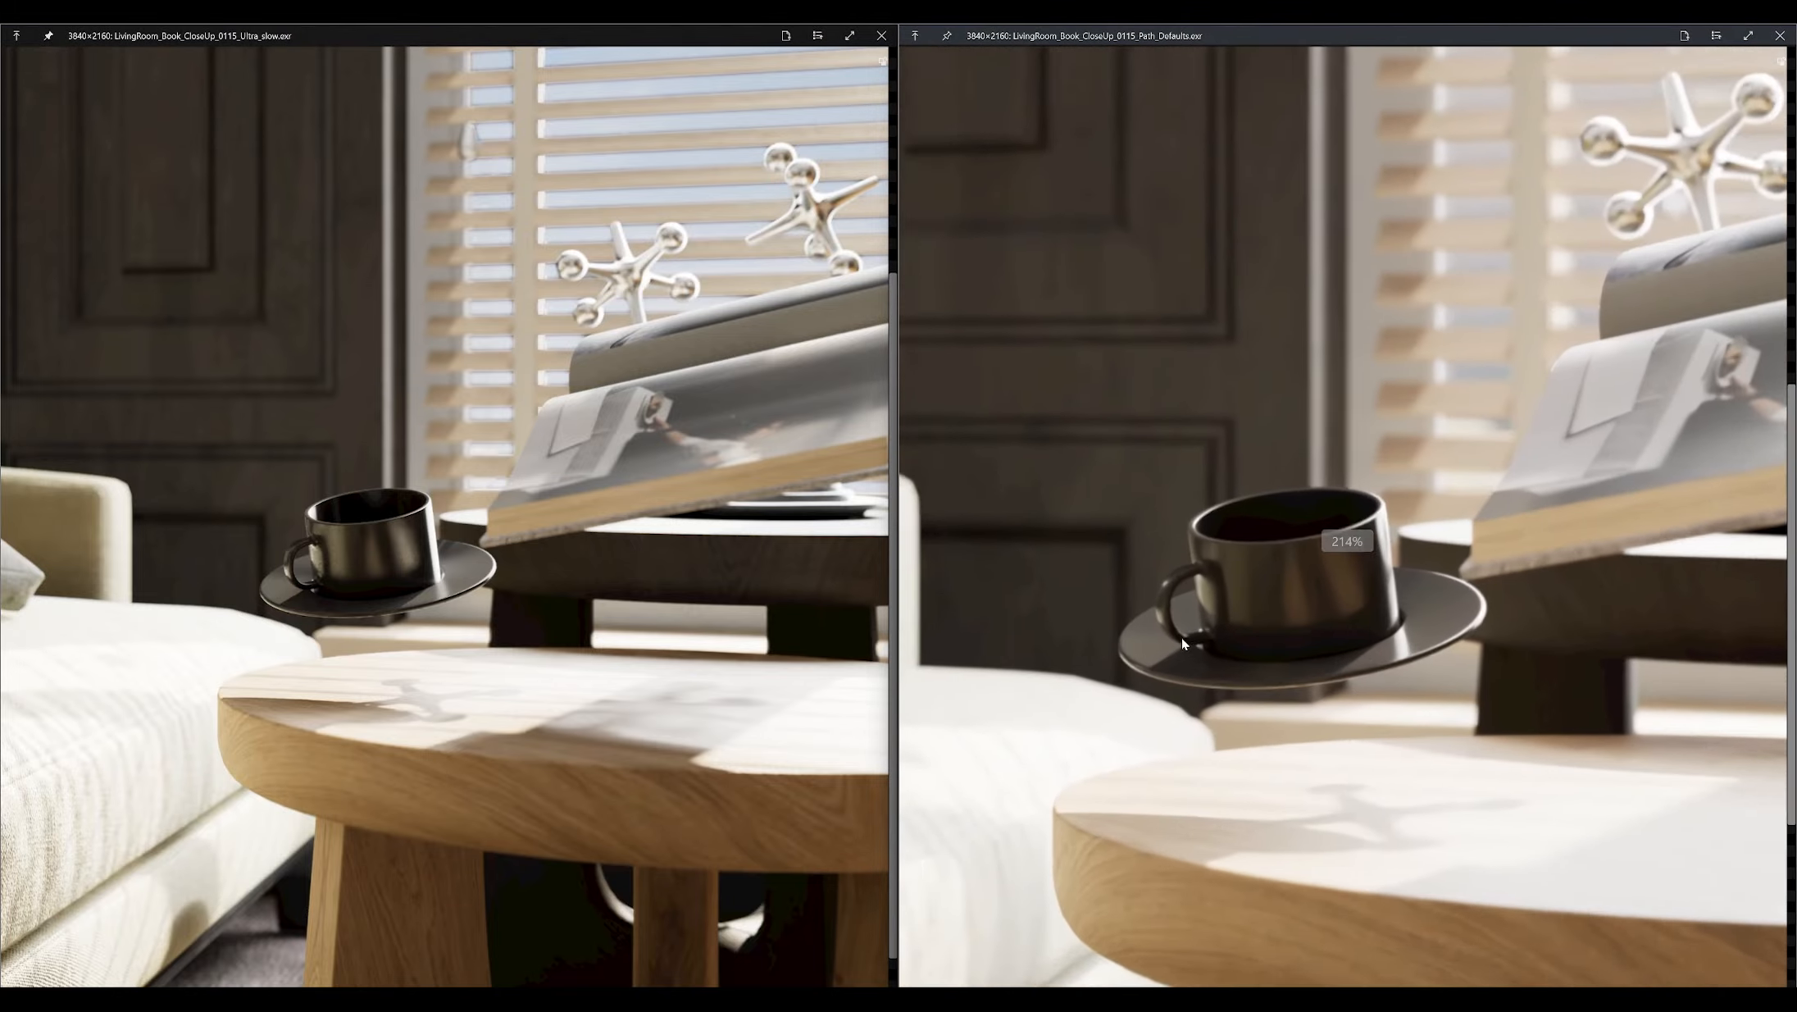
{"action": "scroll", "coordinate": [338, 597], "scroll_direction": "up", "scroll_amount": 3, "text": "ctrl"}
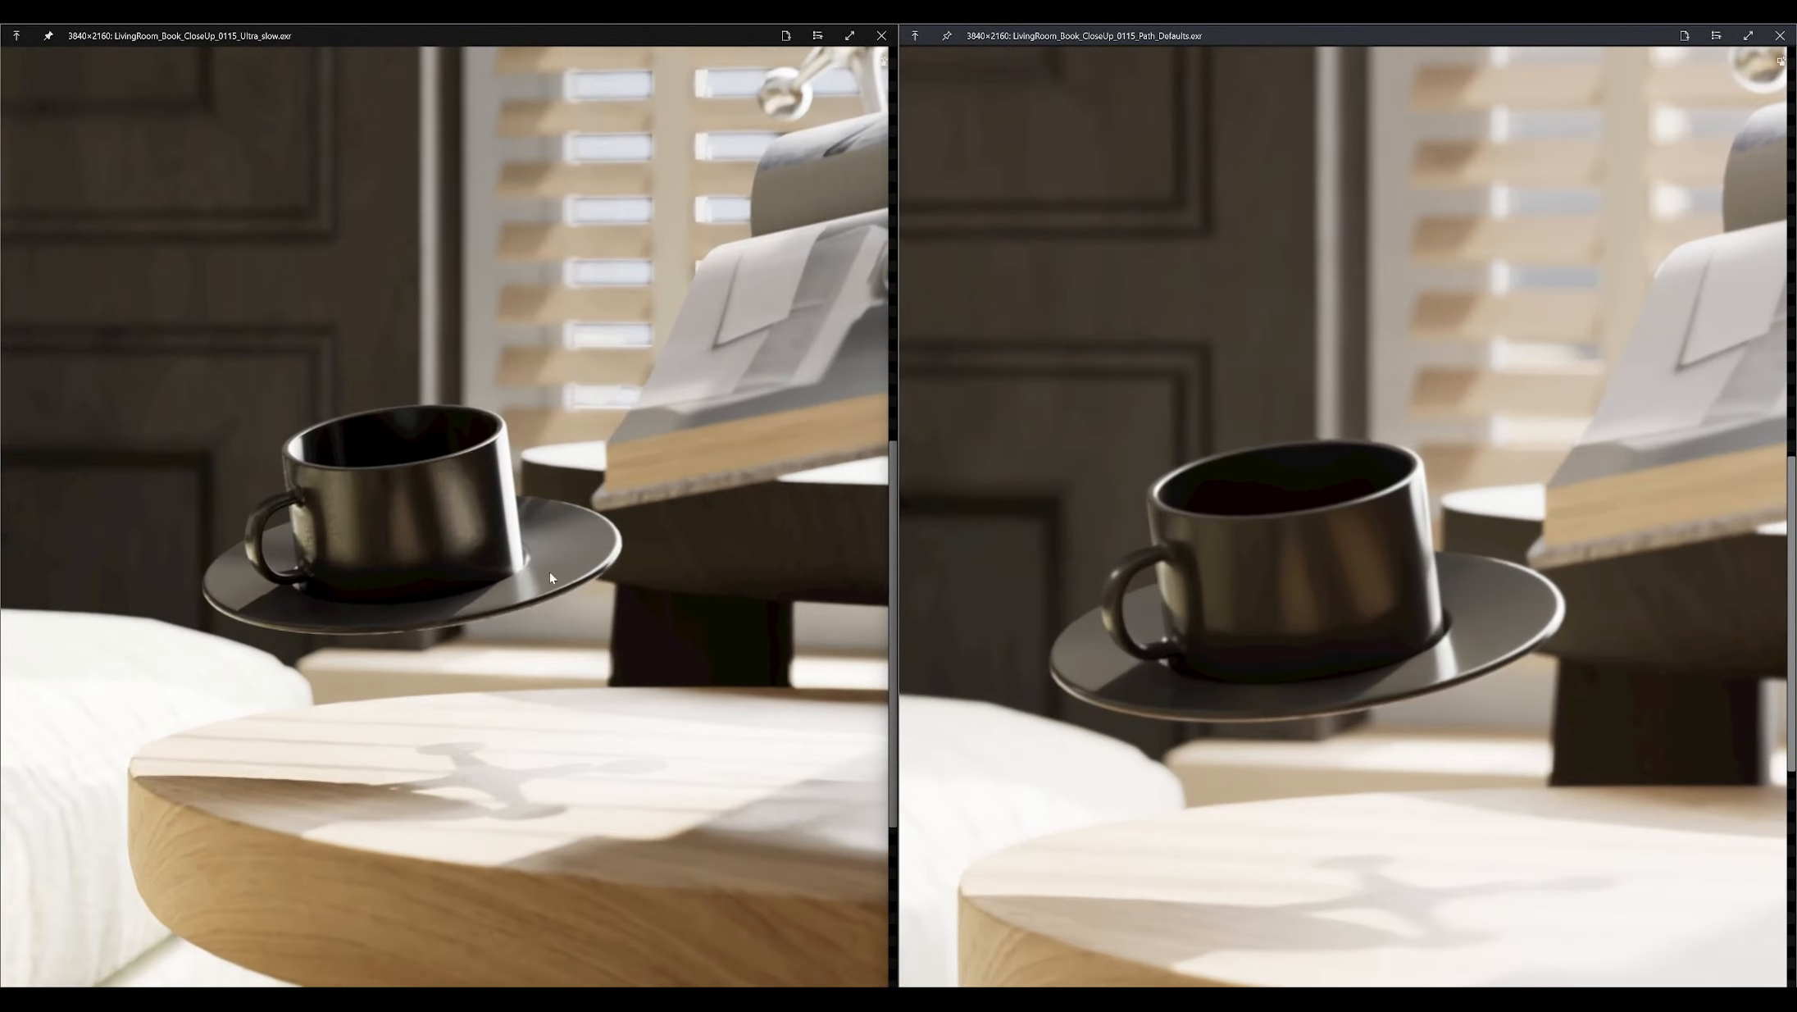
{"action": "left_click_drag", "start_coordinate": [504, 536], "coordinate": [525, 583]}
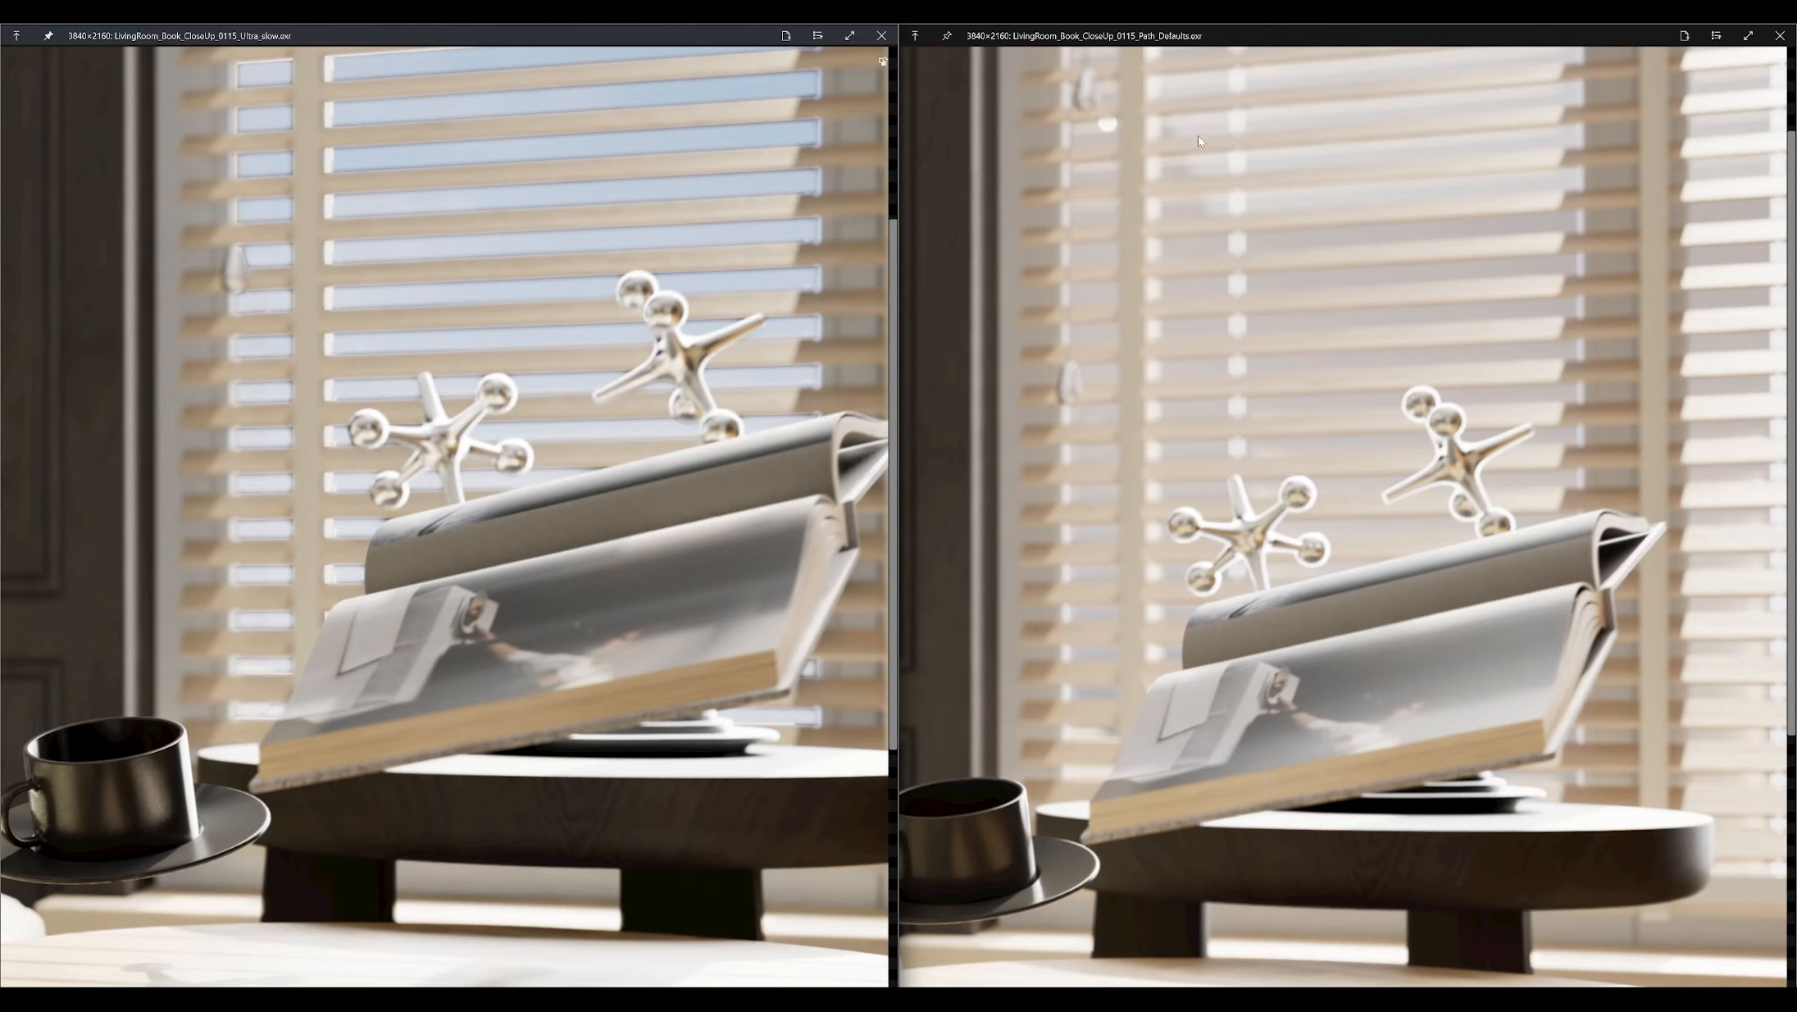
Step: Compare the window blinds and floating book up close in both renders, finishing with the full images in view
{"action": "left_click_drag", "start_coordinate": [476, 284], "coordinate": [546, 432]}
{"action": "scroll", "coordinate": [467, 452], "scroll_direction": "up", "scroll_amount": 4}
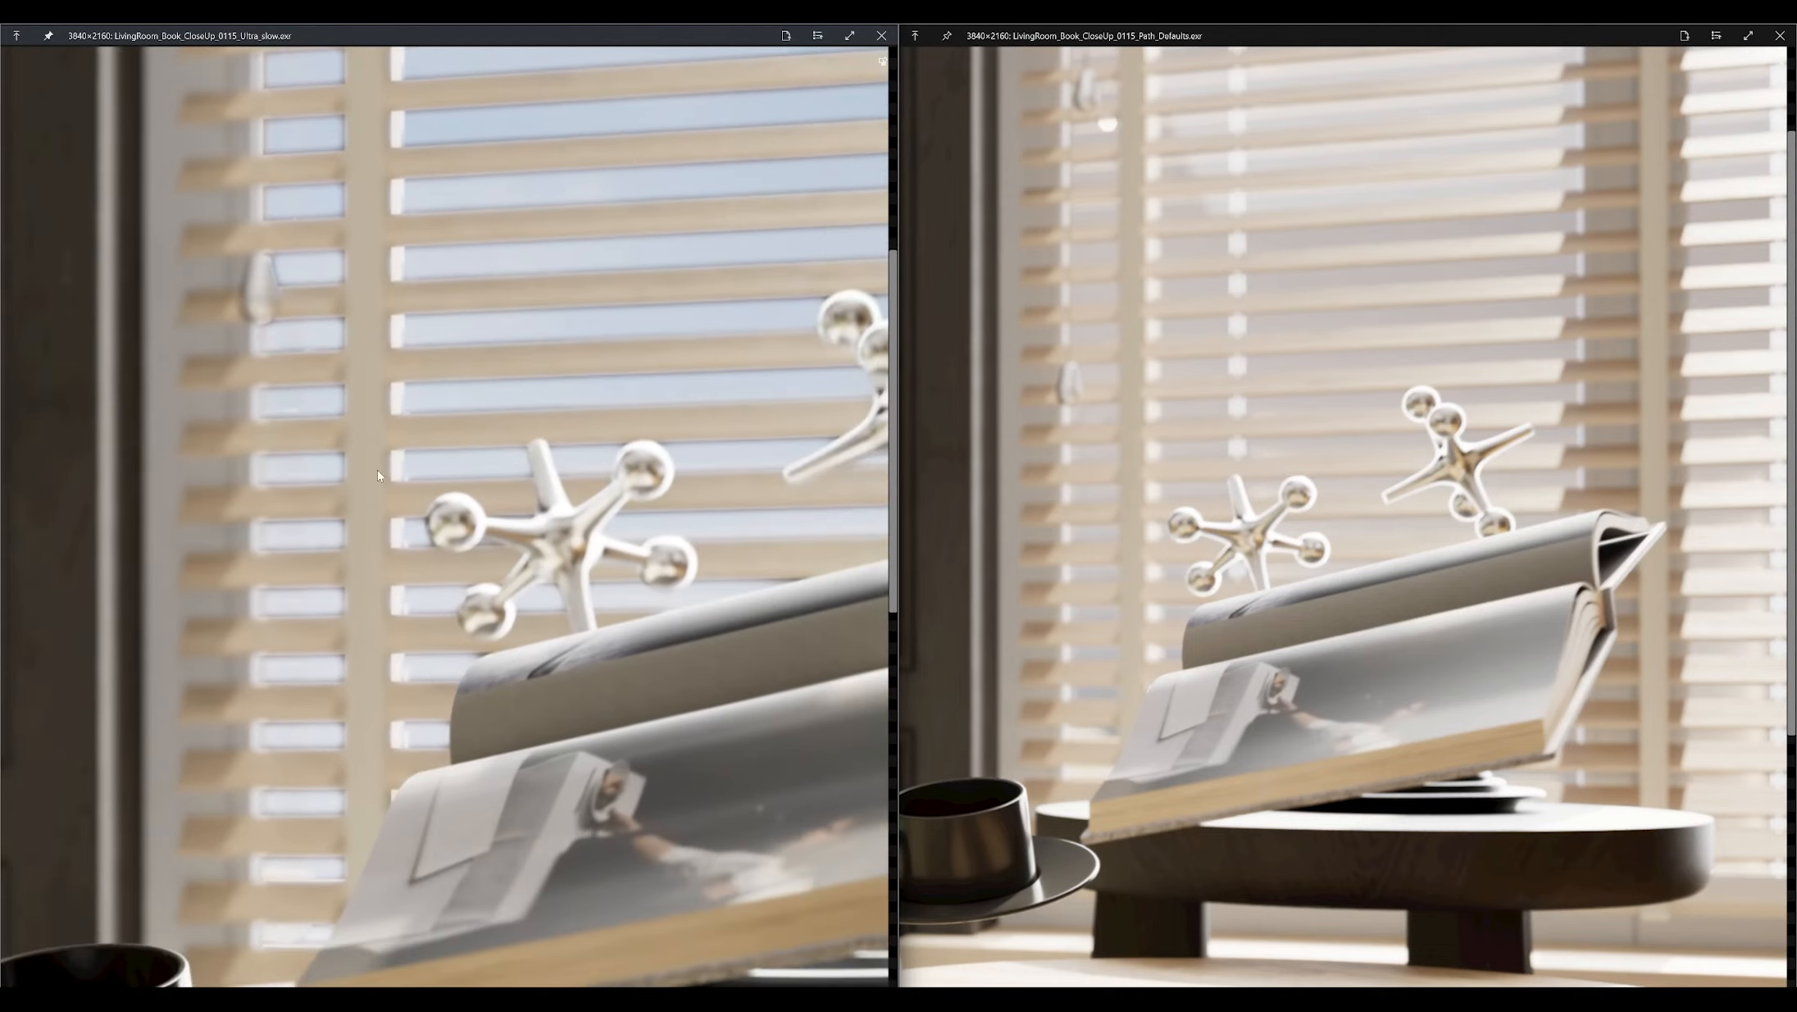
{"action": "left_click_drag", "start_coordinate": [1230, 389], "coordinate": [1307, 525]}
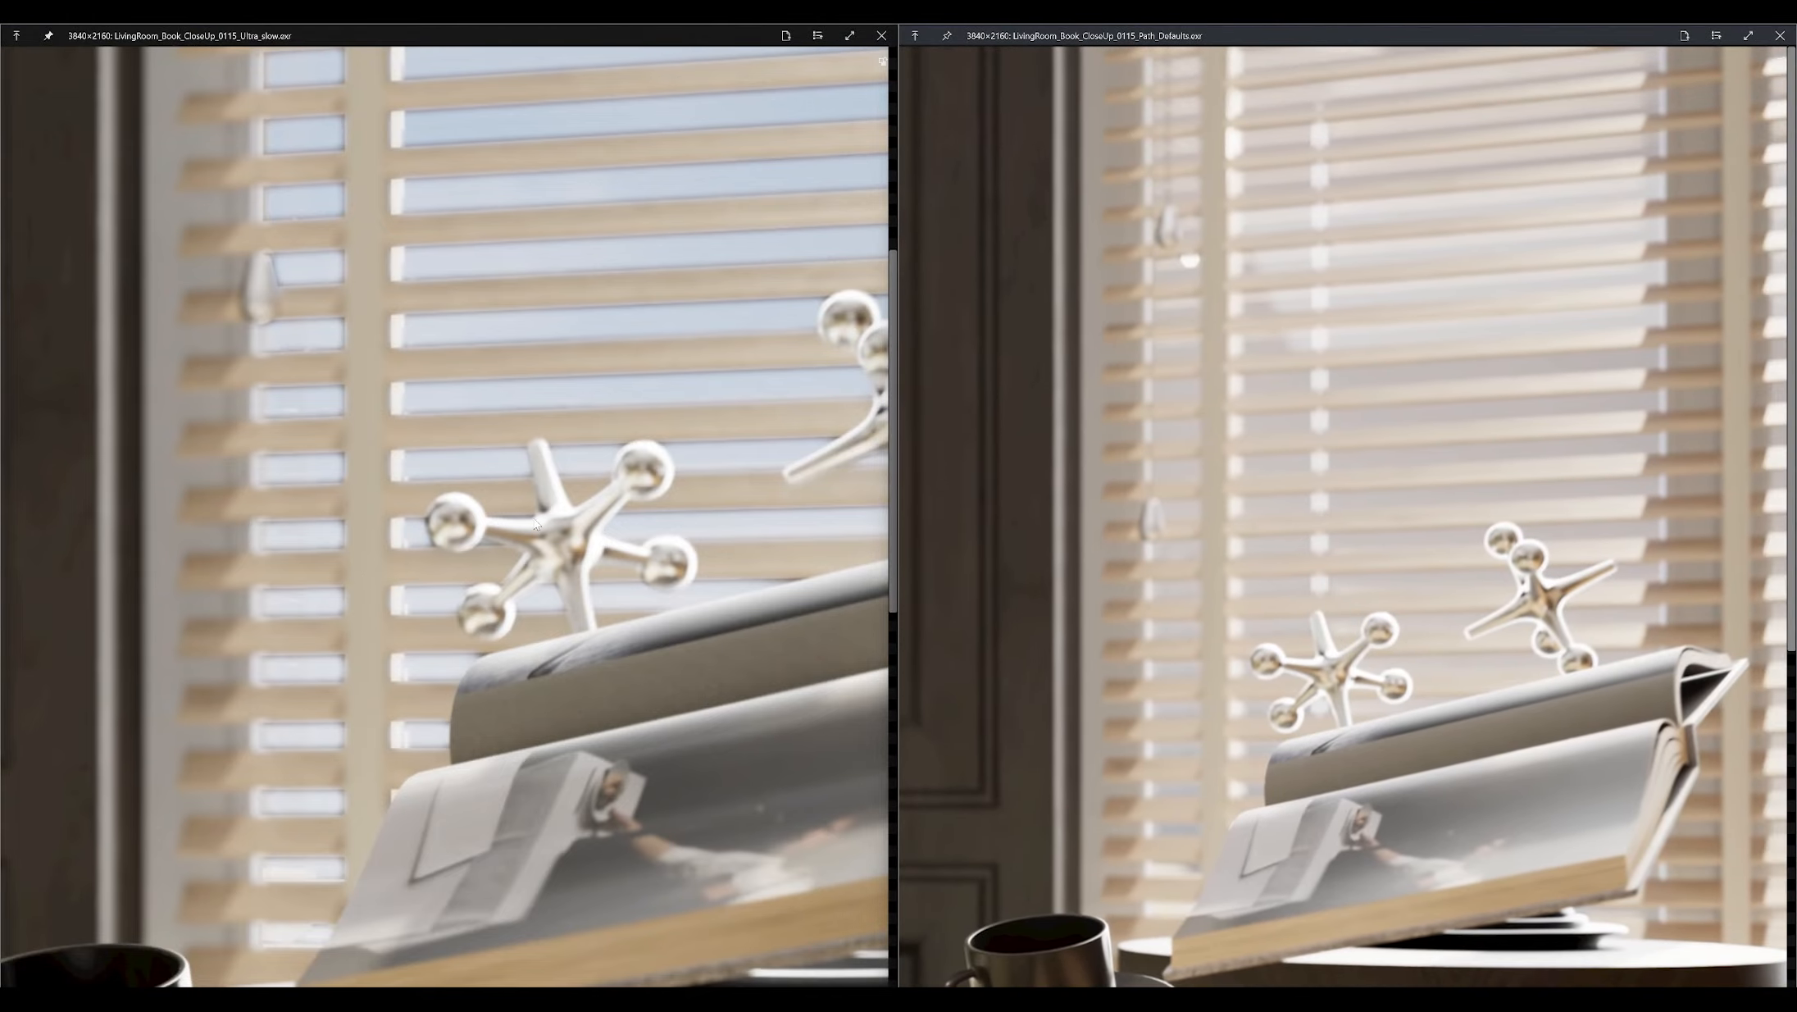
{"action": "scroll", "coordinate": [537, 525], "scroll_direction": "down", "scroll_amount": 6}
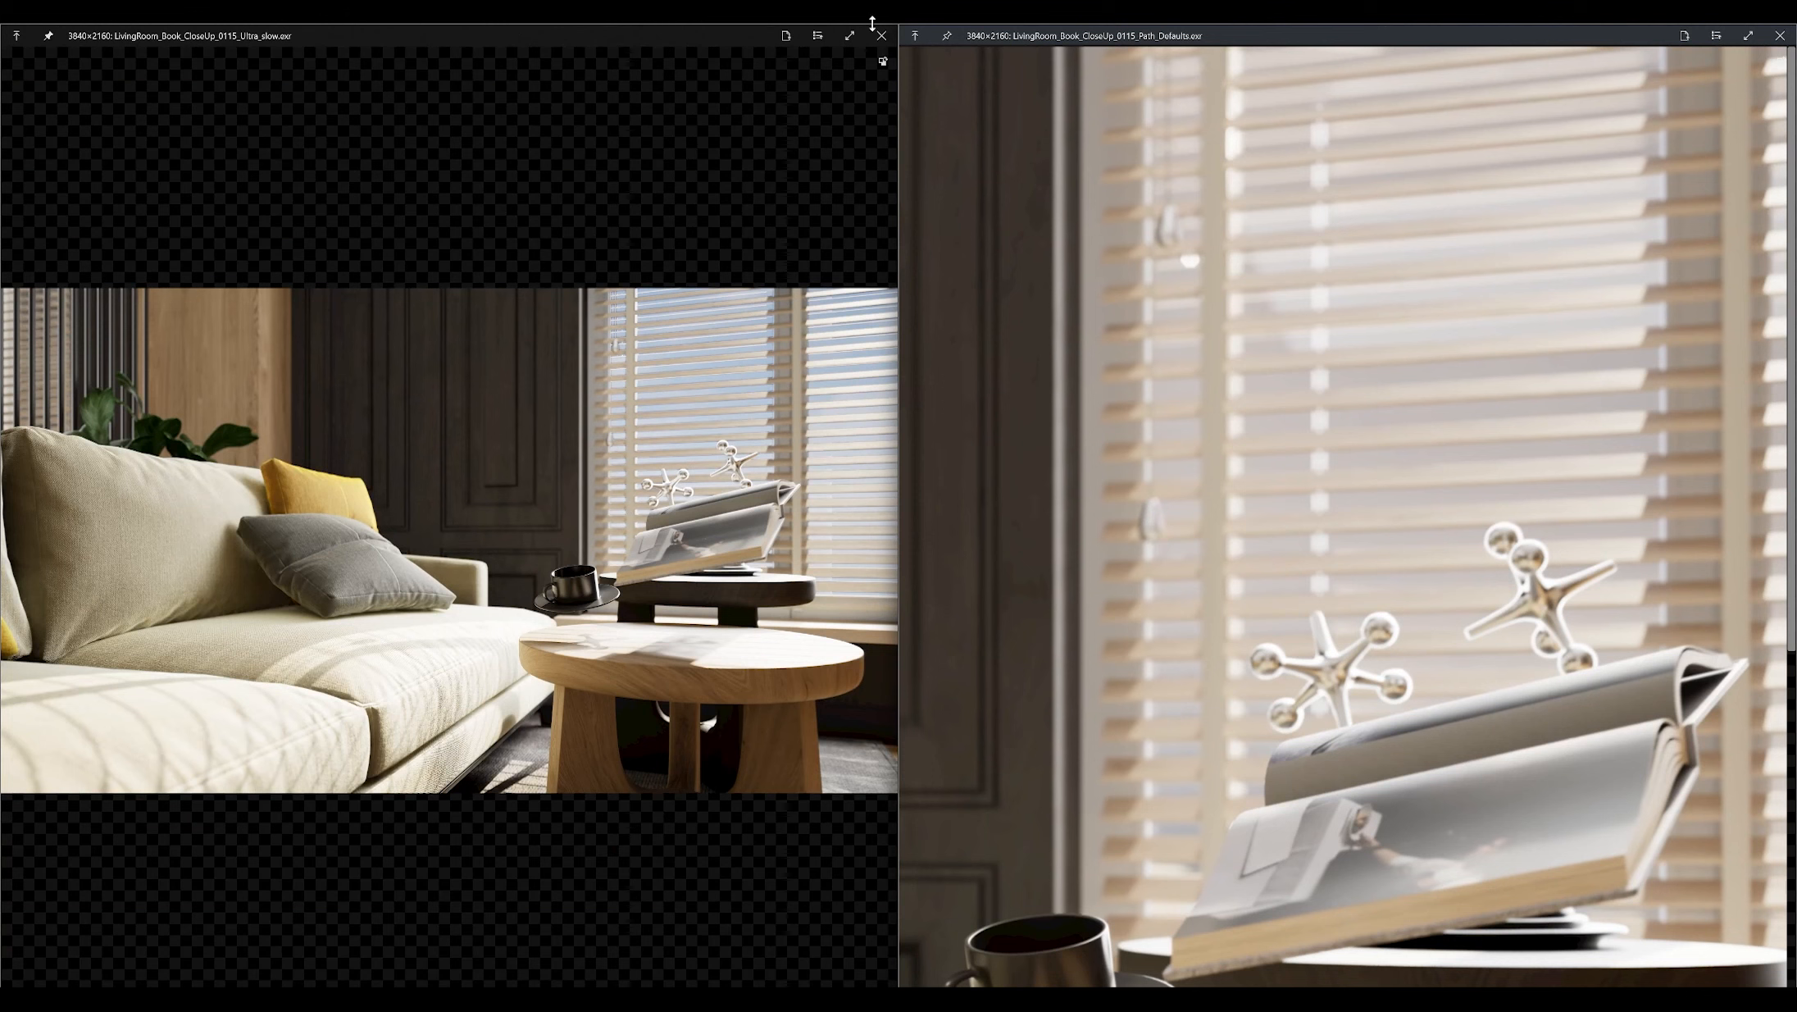
{"action": "scroll", "coordinate": [1173, 355], "scroll_direction": "down", "scroll_amount": 6}
{"action": "scroll", "coordinate": [1488, 296], "scroll_direction": "down", "scroll_amount": 1}
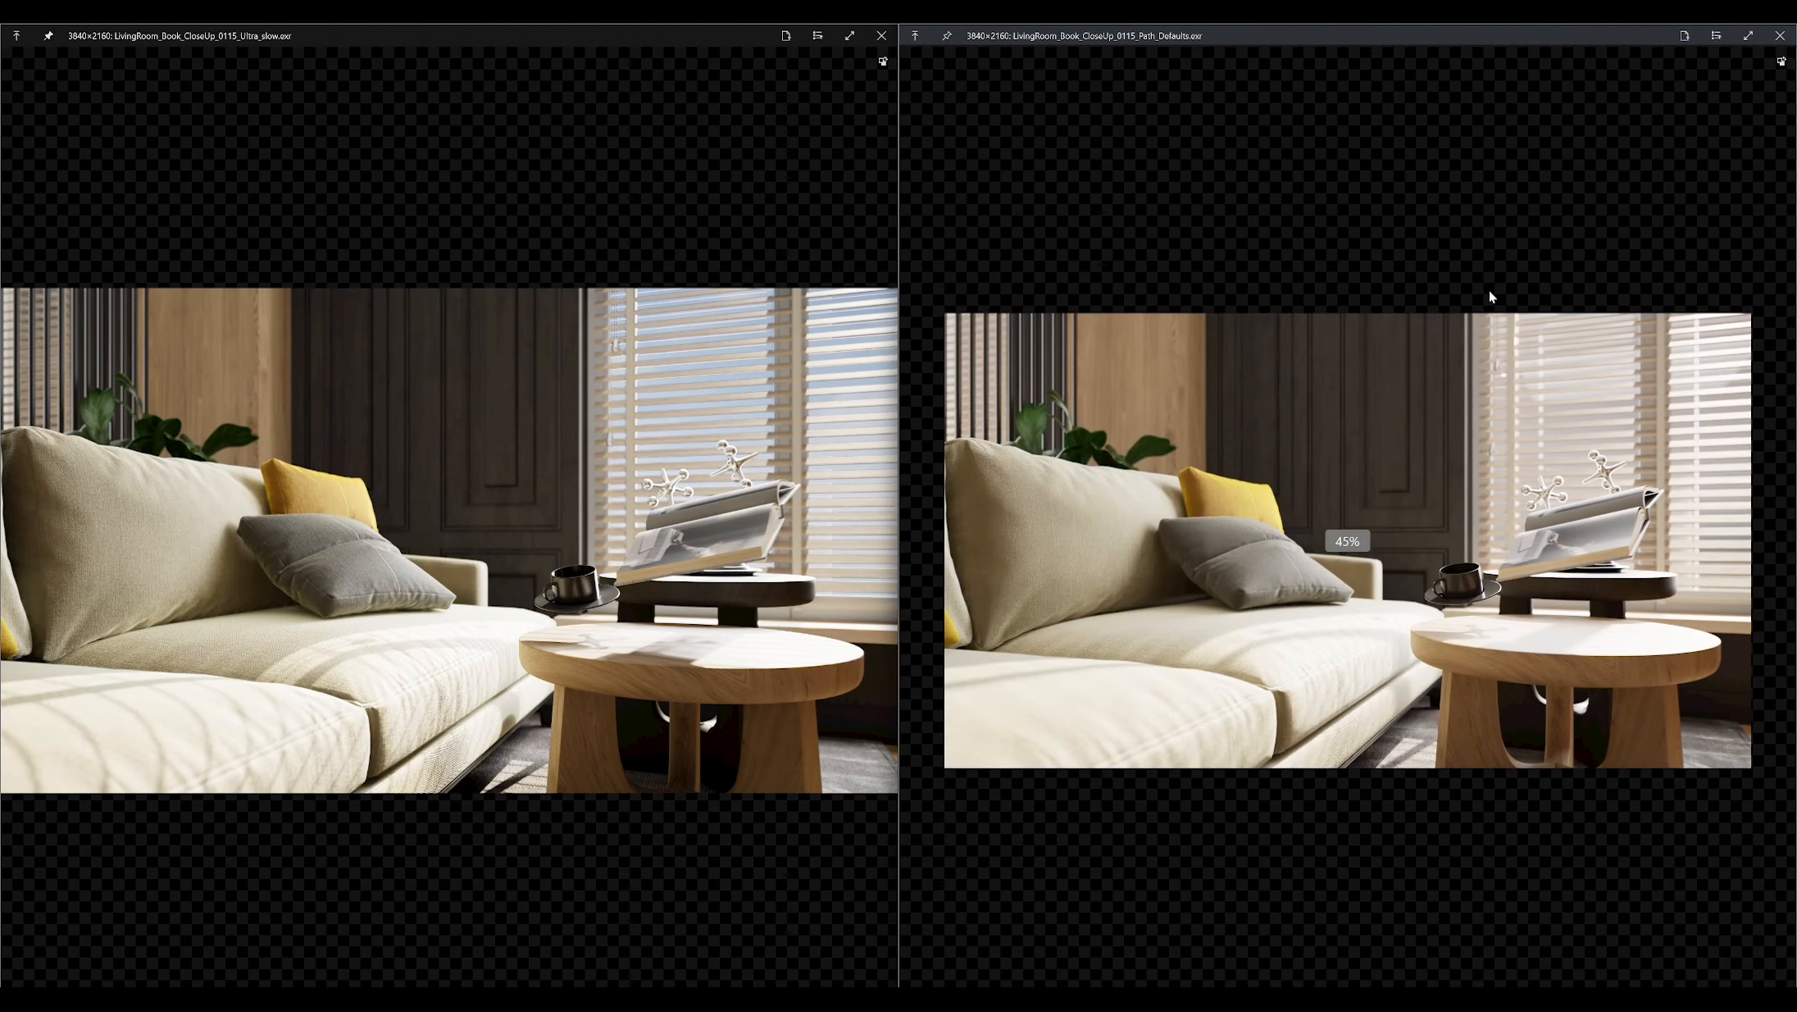
{"action": "scroll", "coordinate": [1238, 396], "scroll_direction": "up", "scroll_amount": 1}
{"action": "scroll", "coordinate": [1238, 398], "scroll_direction": "down", "scroll_amount": 1}
{"action": "scroll", "coordinate": [1238, 391], "scroll_direction": "up", "scroll_amount": 1}
Step: Close both render previews and move the Rendering_Settings folder window off the Unreal Editor viewport
{"action": "left_click", "coordinate": [1780, 35]}
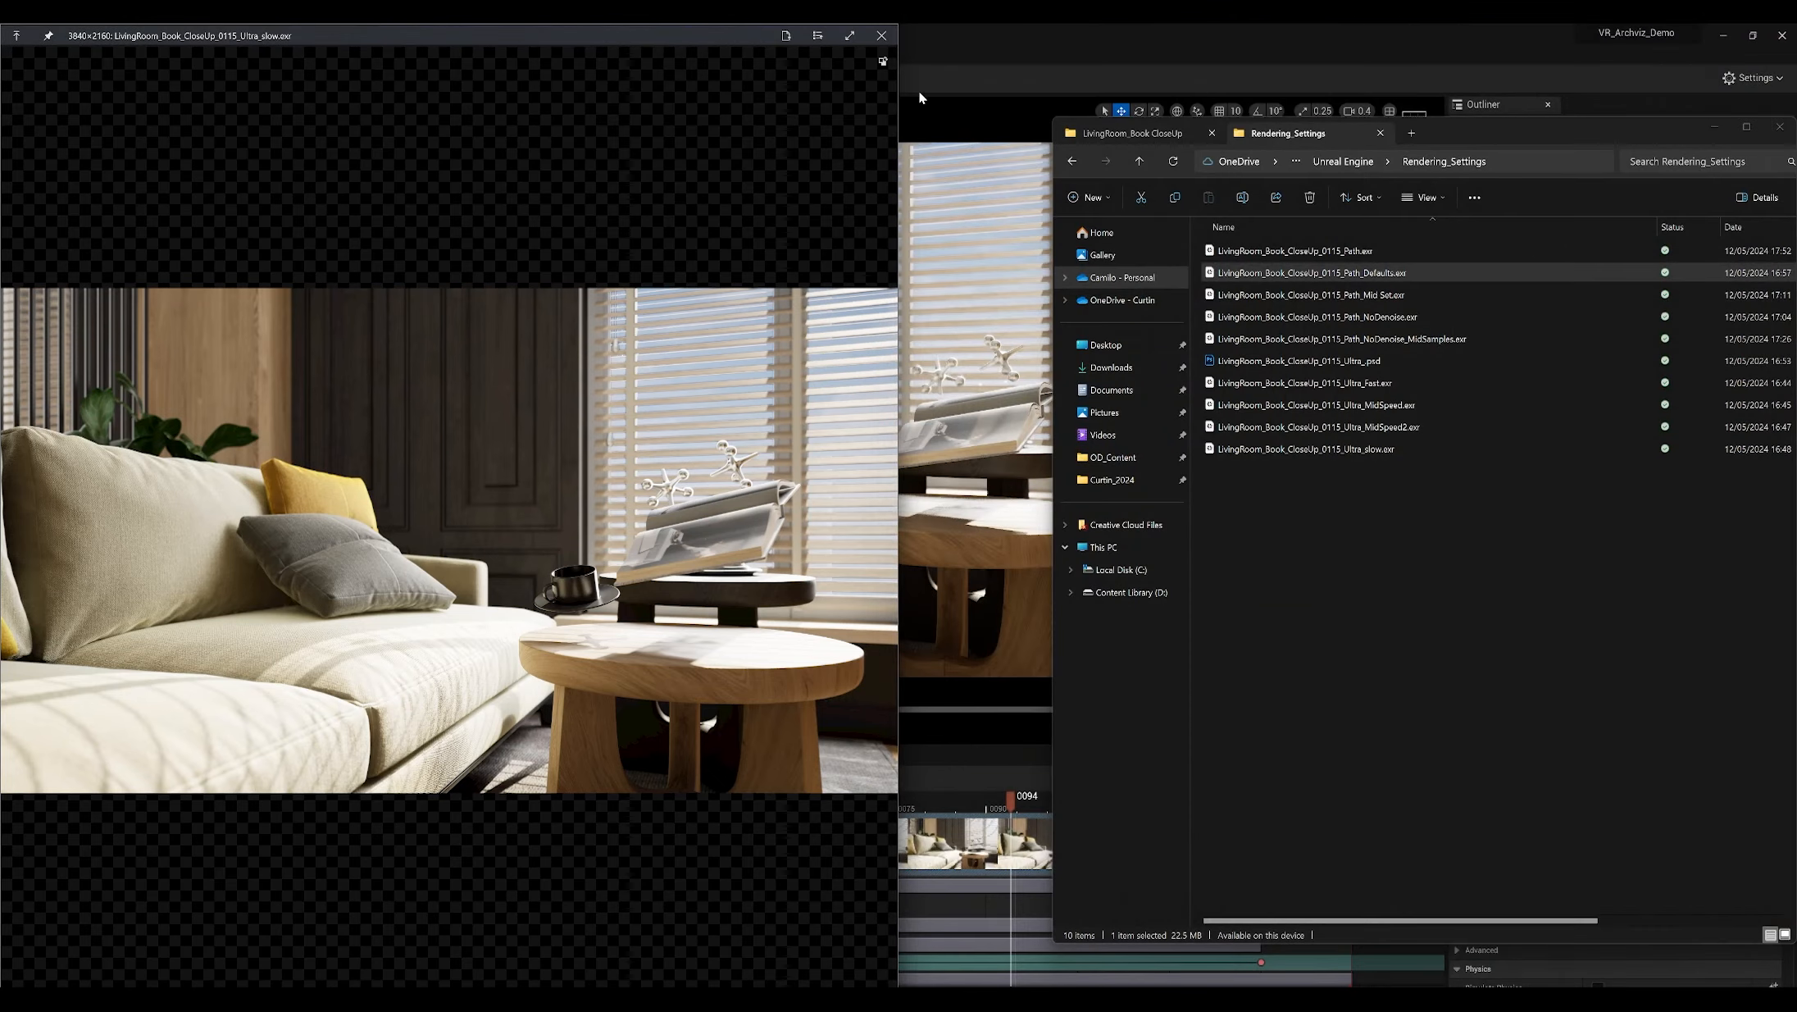
{"action": "left_click", "coordinate": [883, 37]}
{"action": "left_click", "coordinate": [1395, 551]}
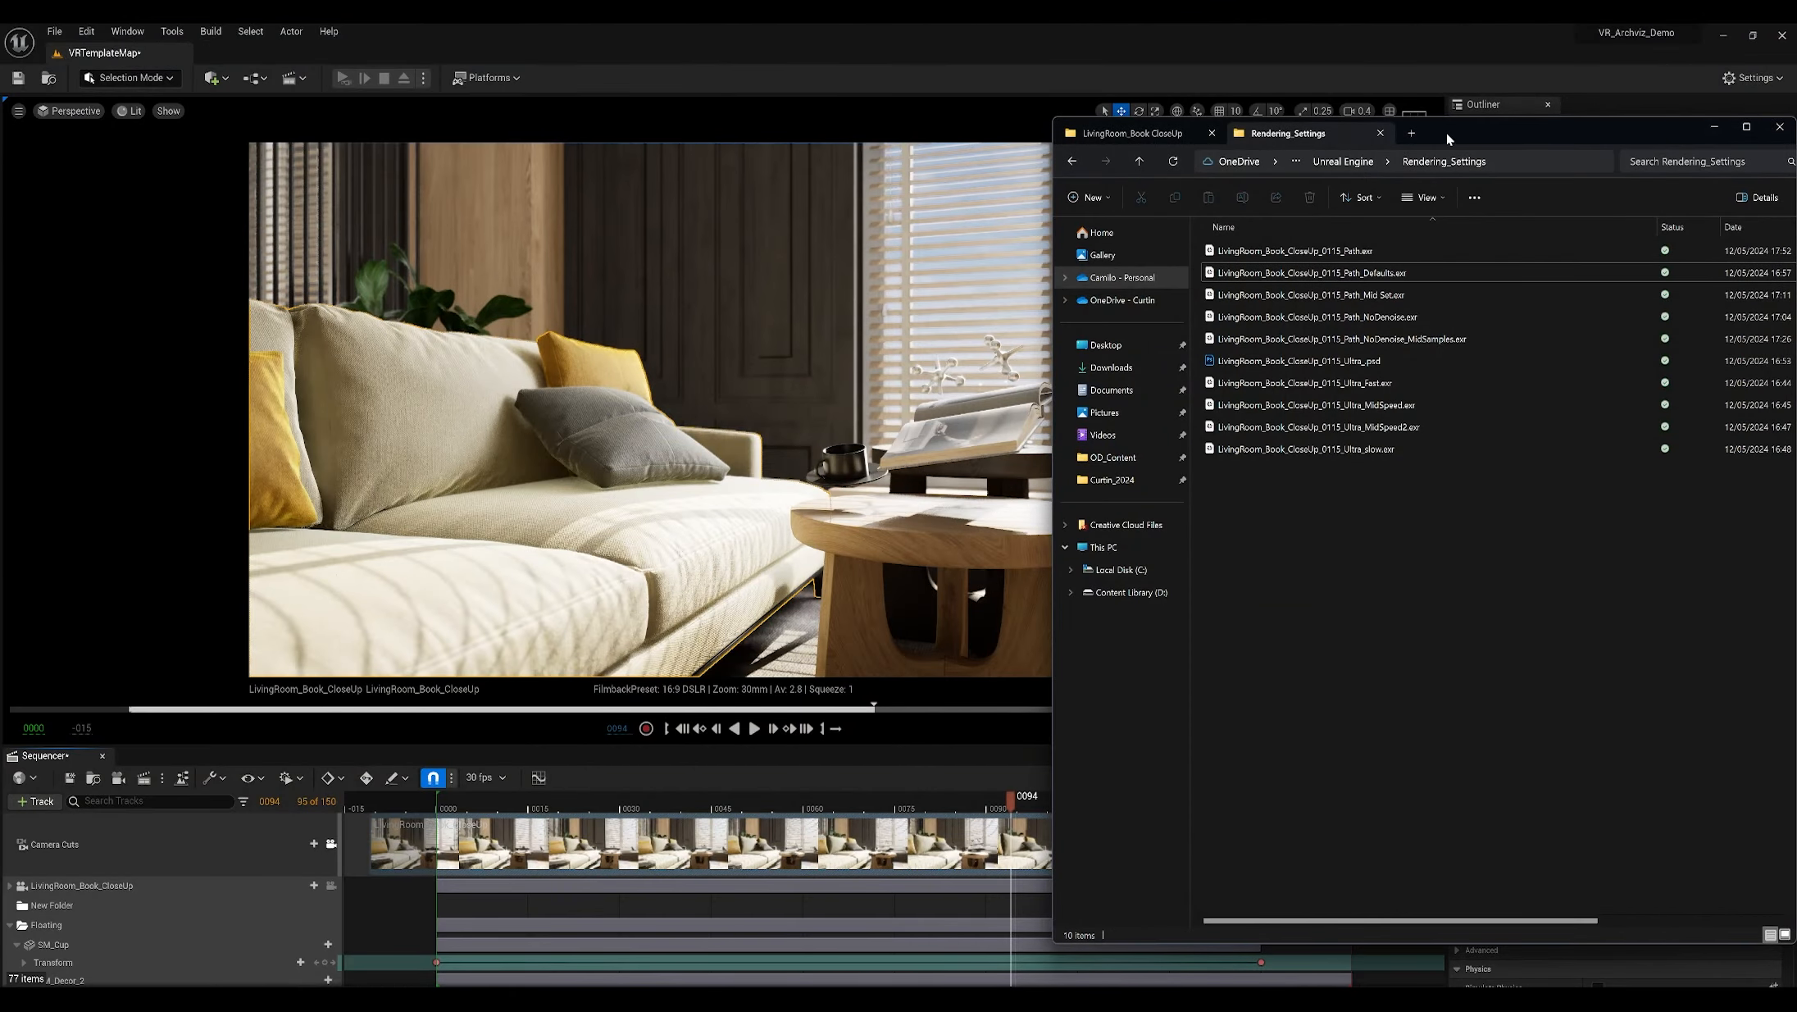
{"action": "left_click_drag", "start_coordinate": [1448, 140], "coordinate": [1796, 123]}
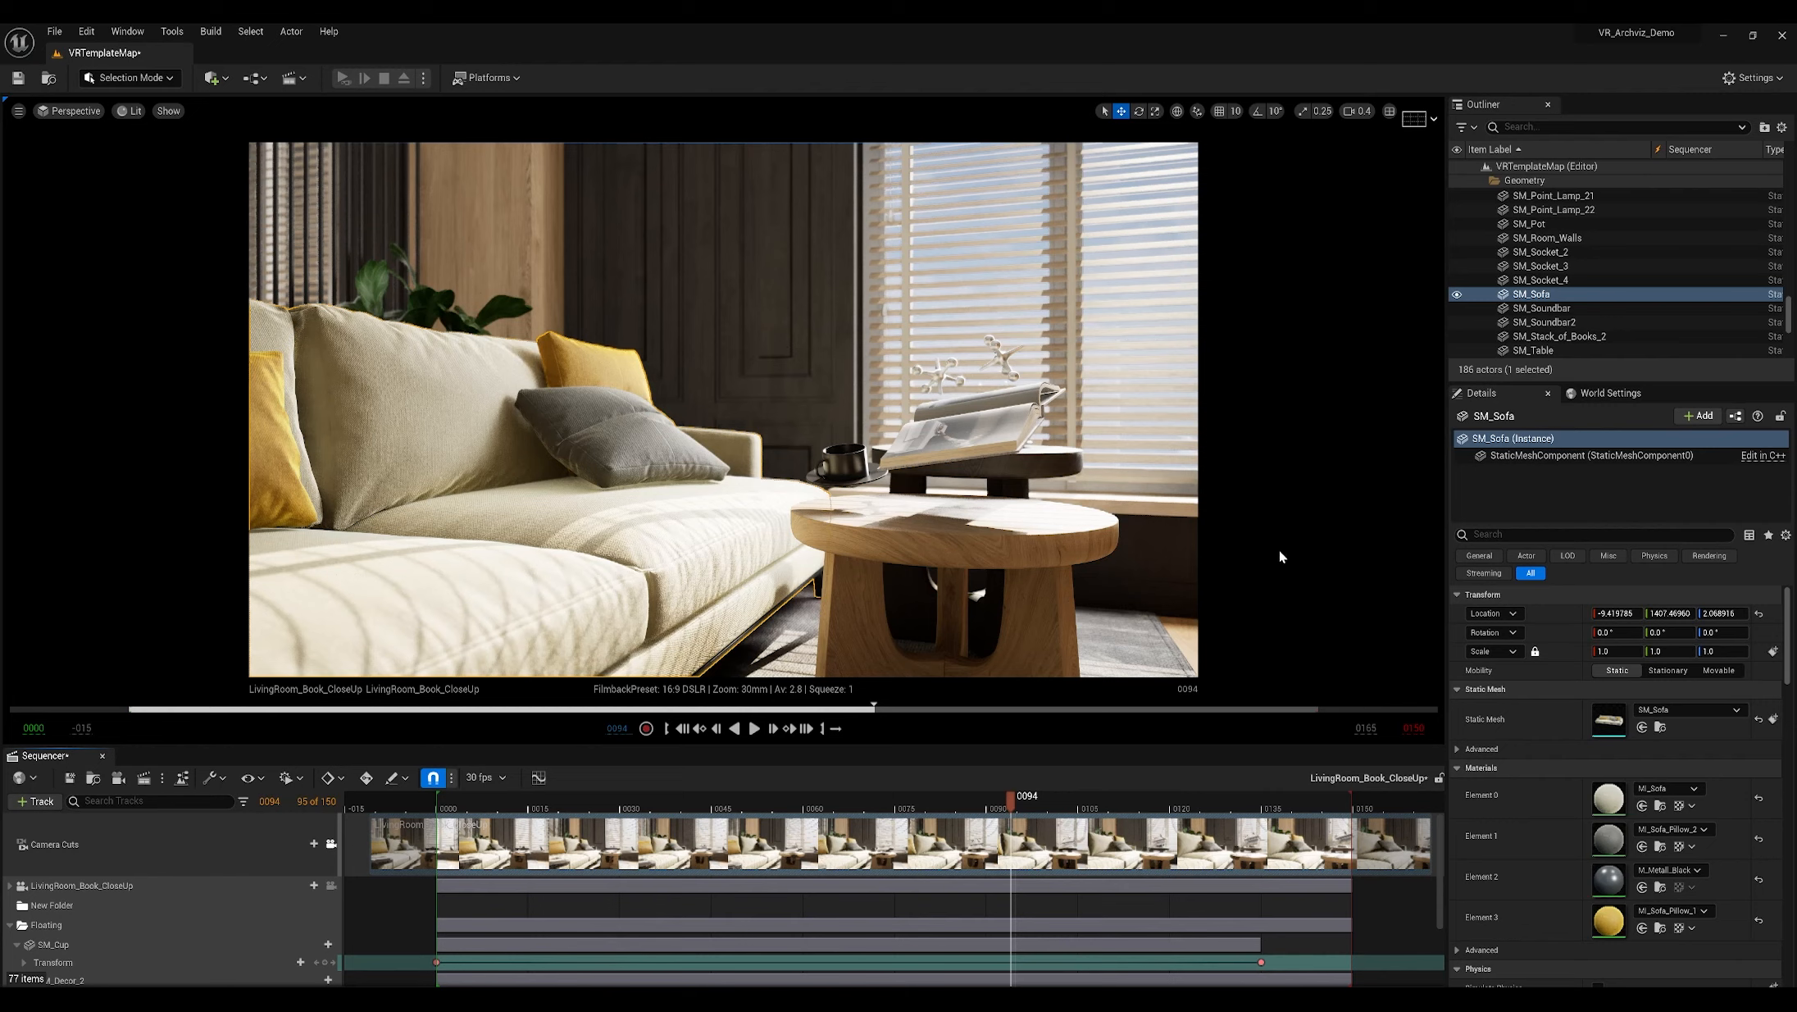
{"action": "left_click", "coordinate": [129, 111]}
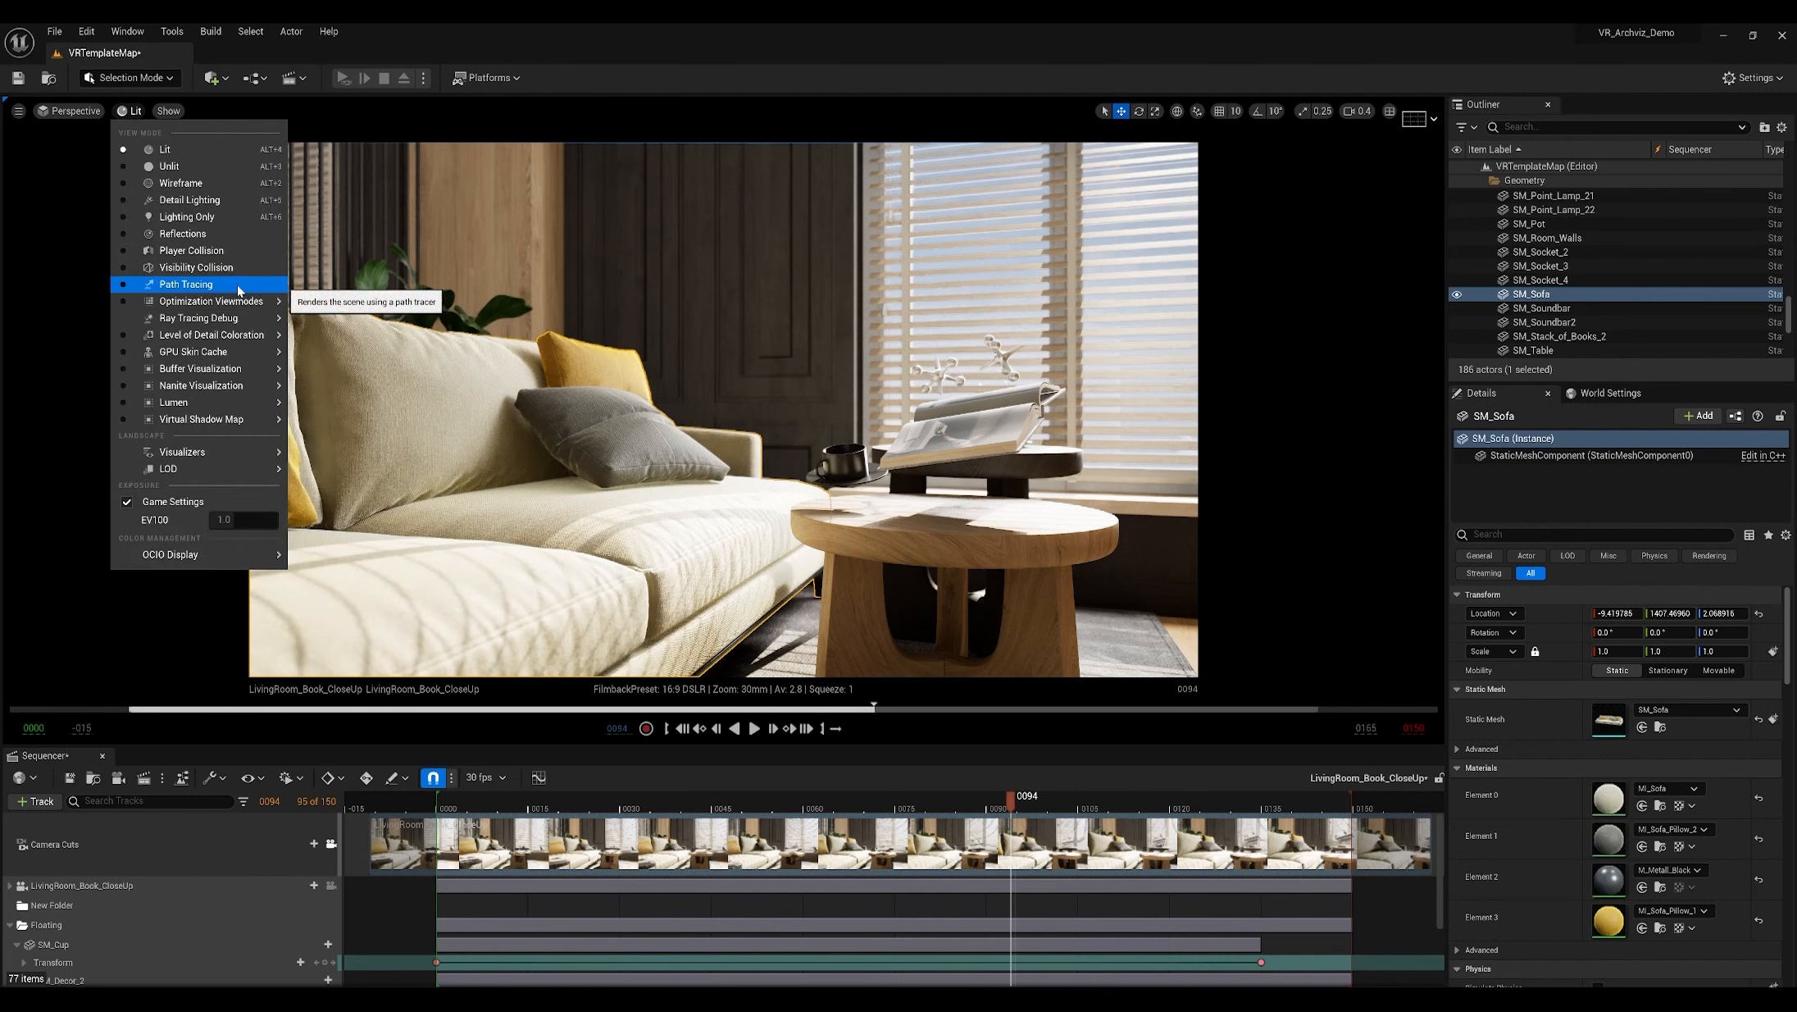
{"action": "left_click", "coordinate": [1329, 387]}
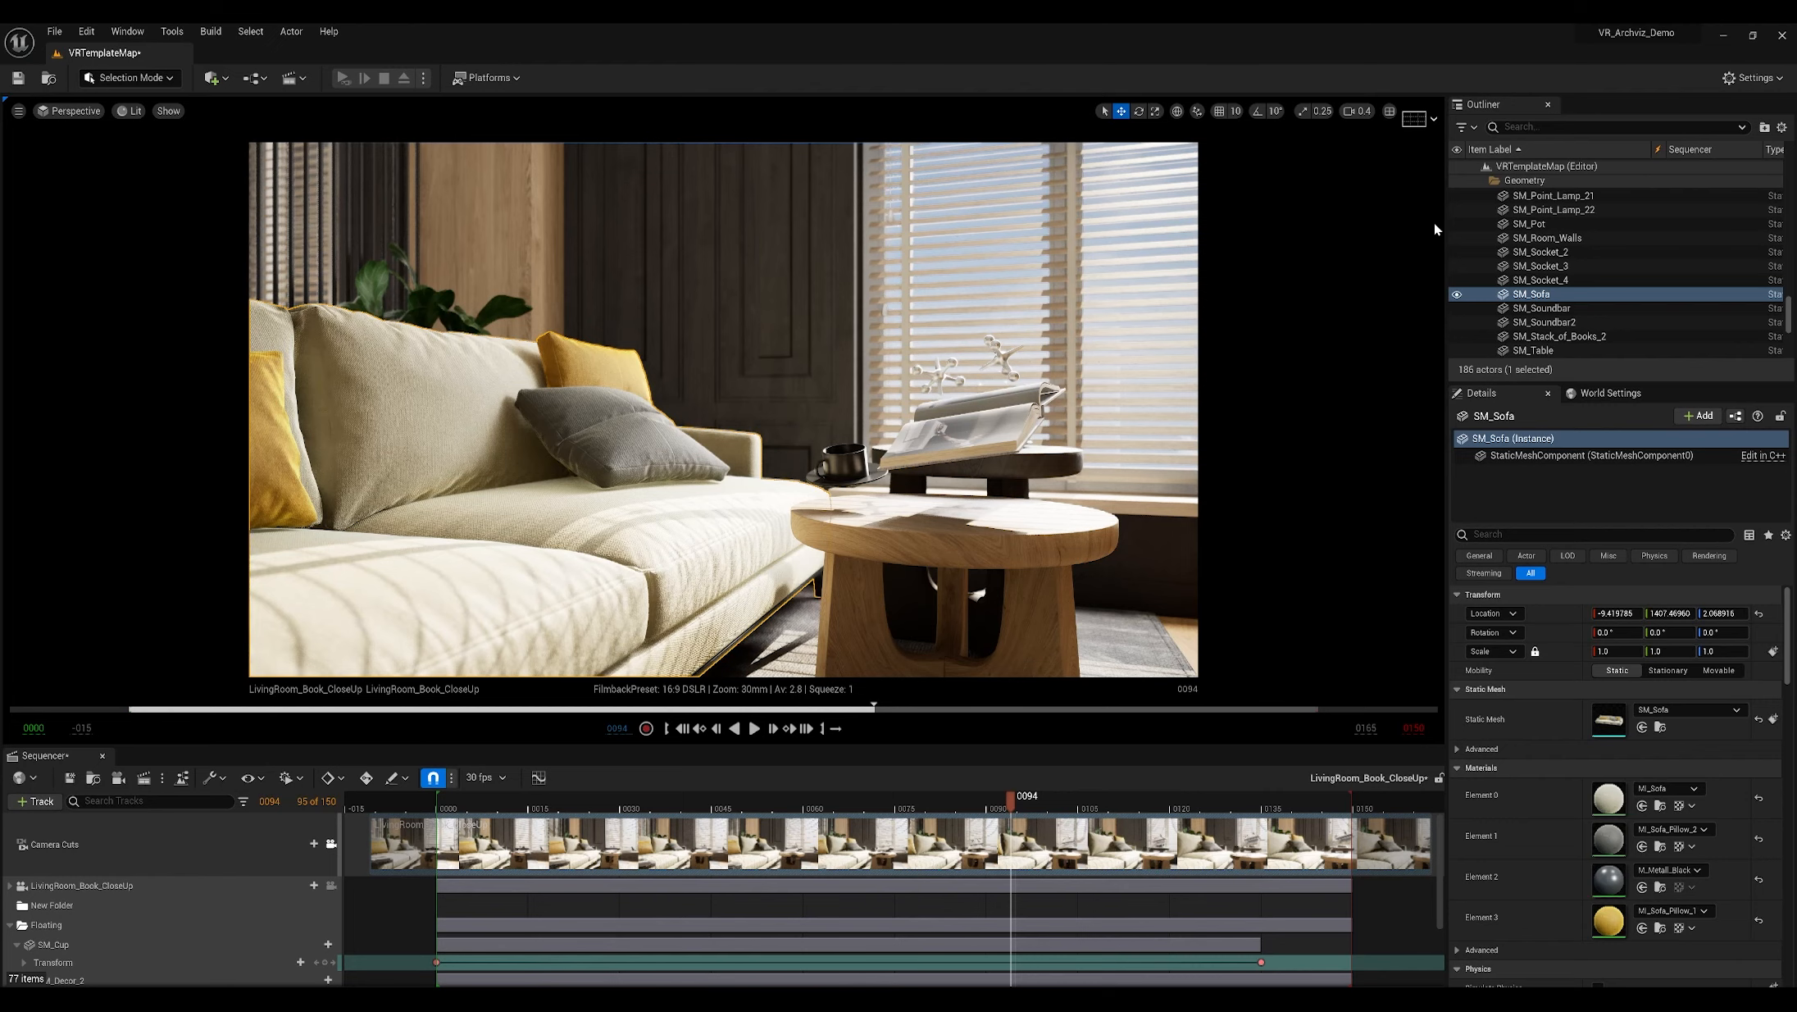
Step: Open the Still_Ultra settings of the LivingRoom_Book_CloseUp job in Movie Render Queue and enlarge the settings window
{"action": "left_click", "coordinate": [143, 783]}
{"action": "left_click", "coordinate": [726, 243]}
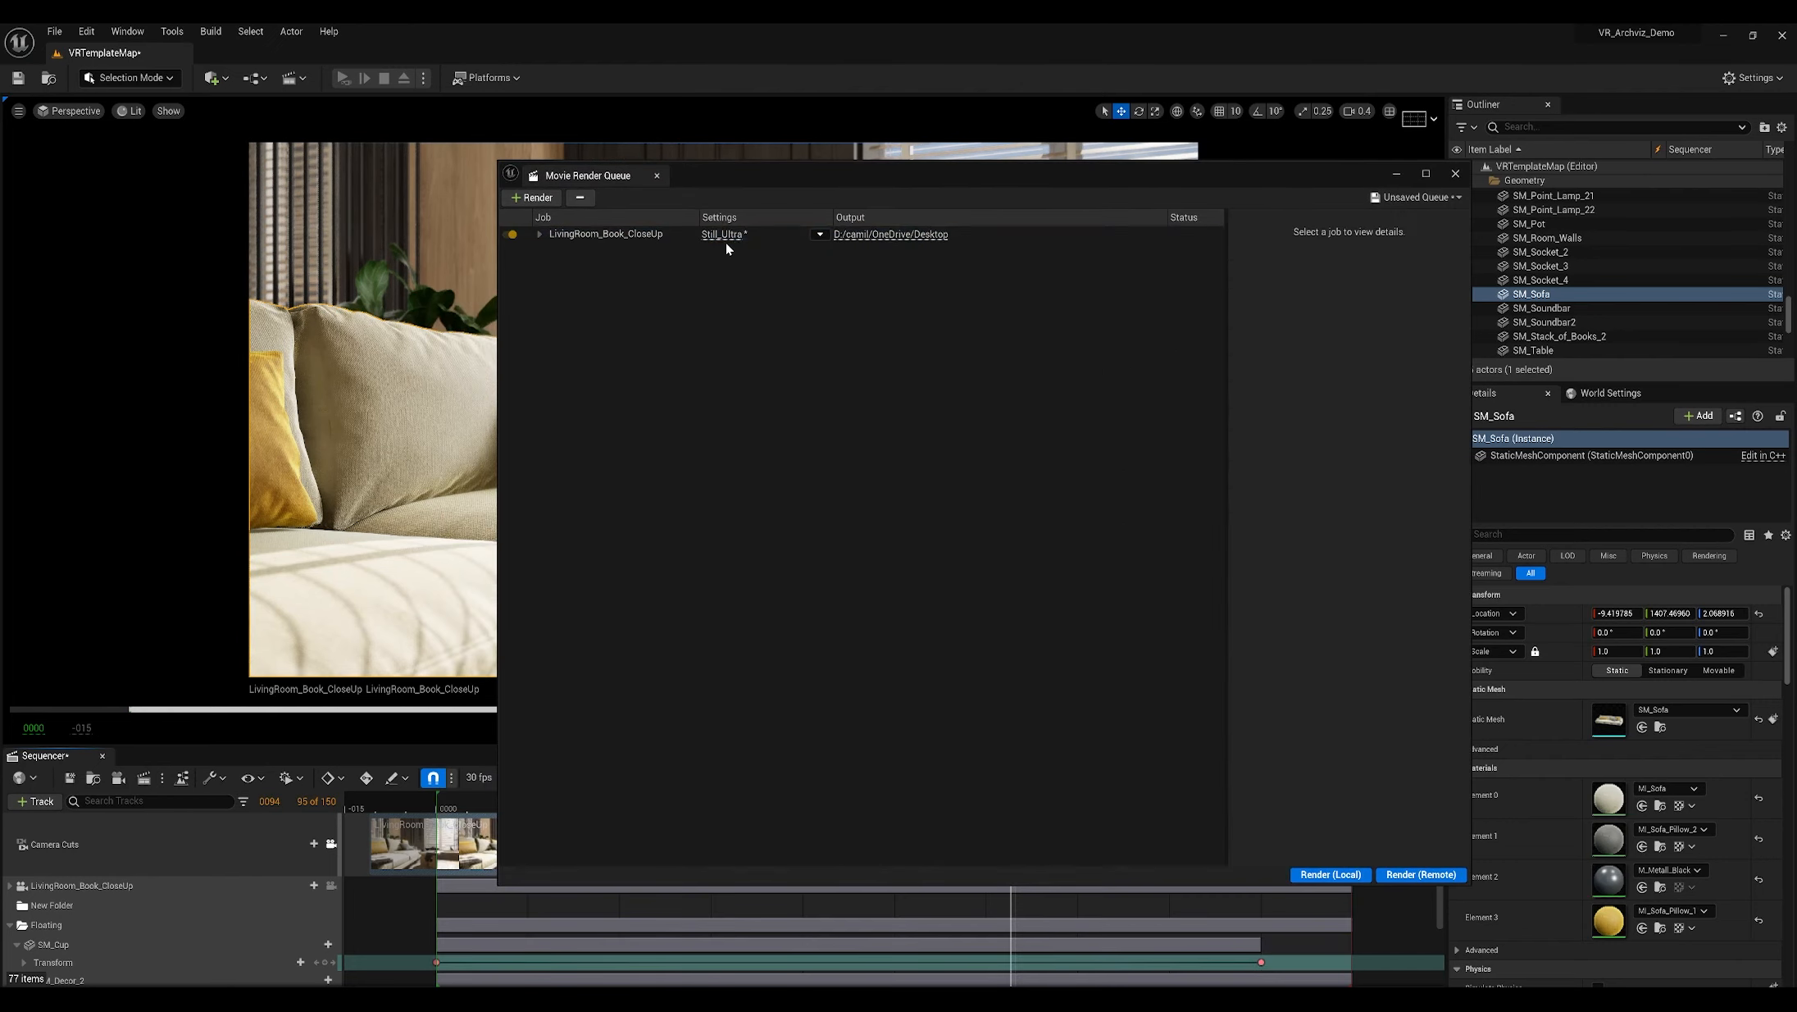
{"action": "left_click", "coordinate": [725, 235]}
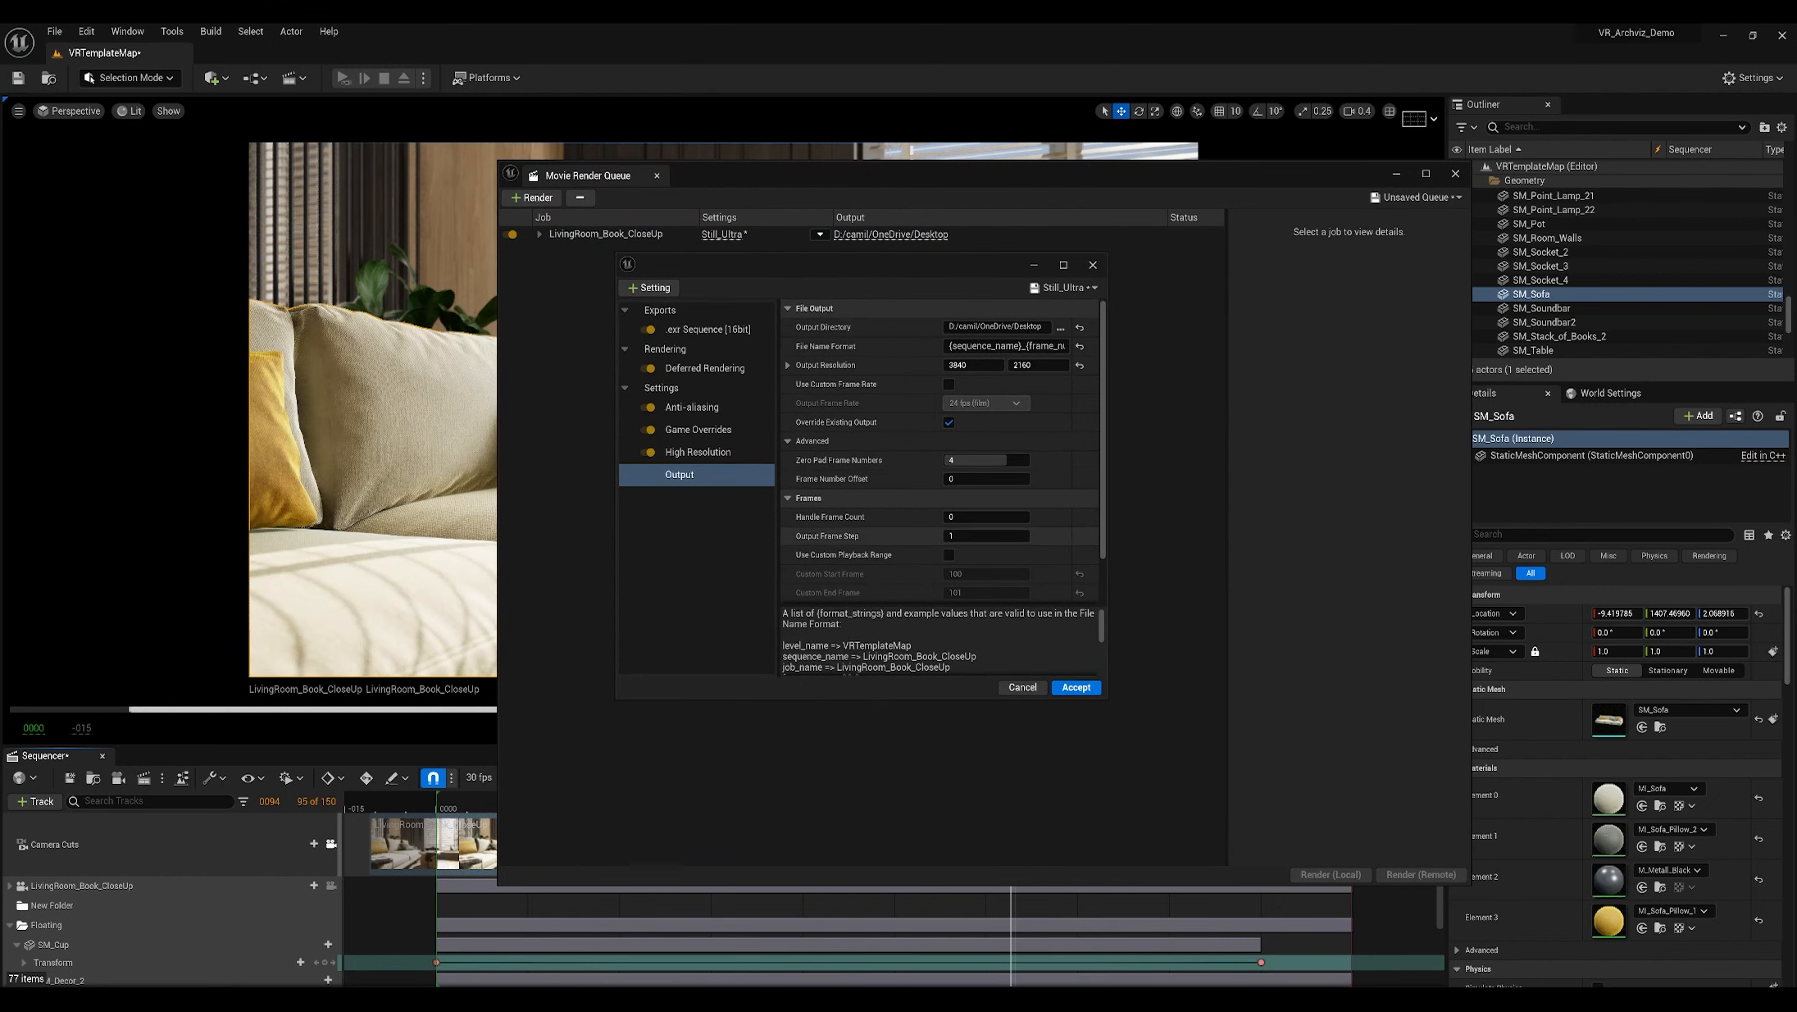
{"action": "left_click_drag", "start_coordinate": [1106, 698], "coordinate": [1263, 826]}
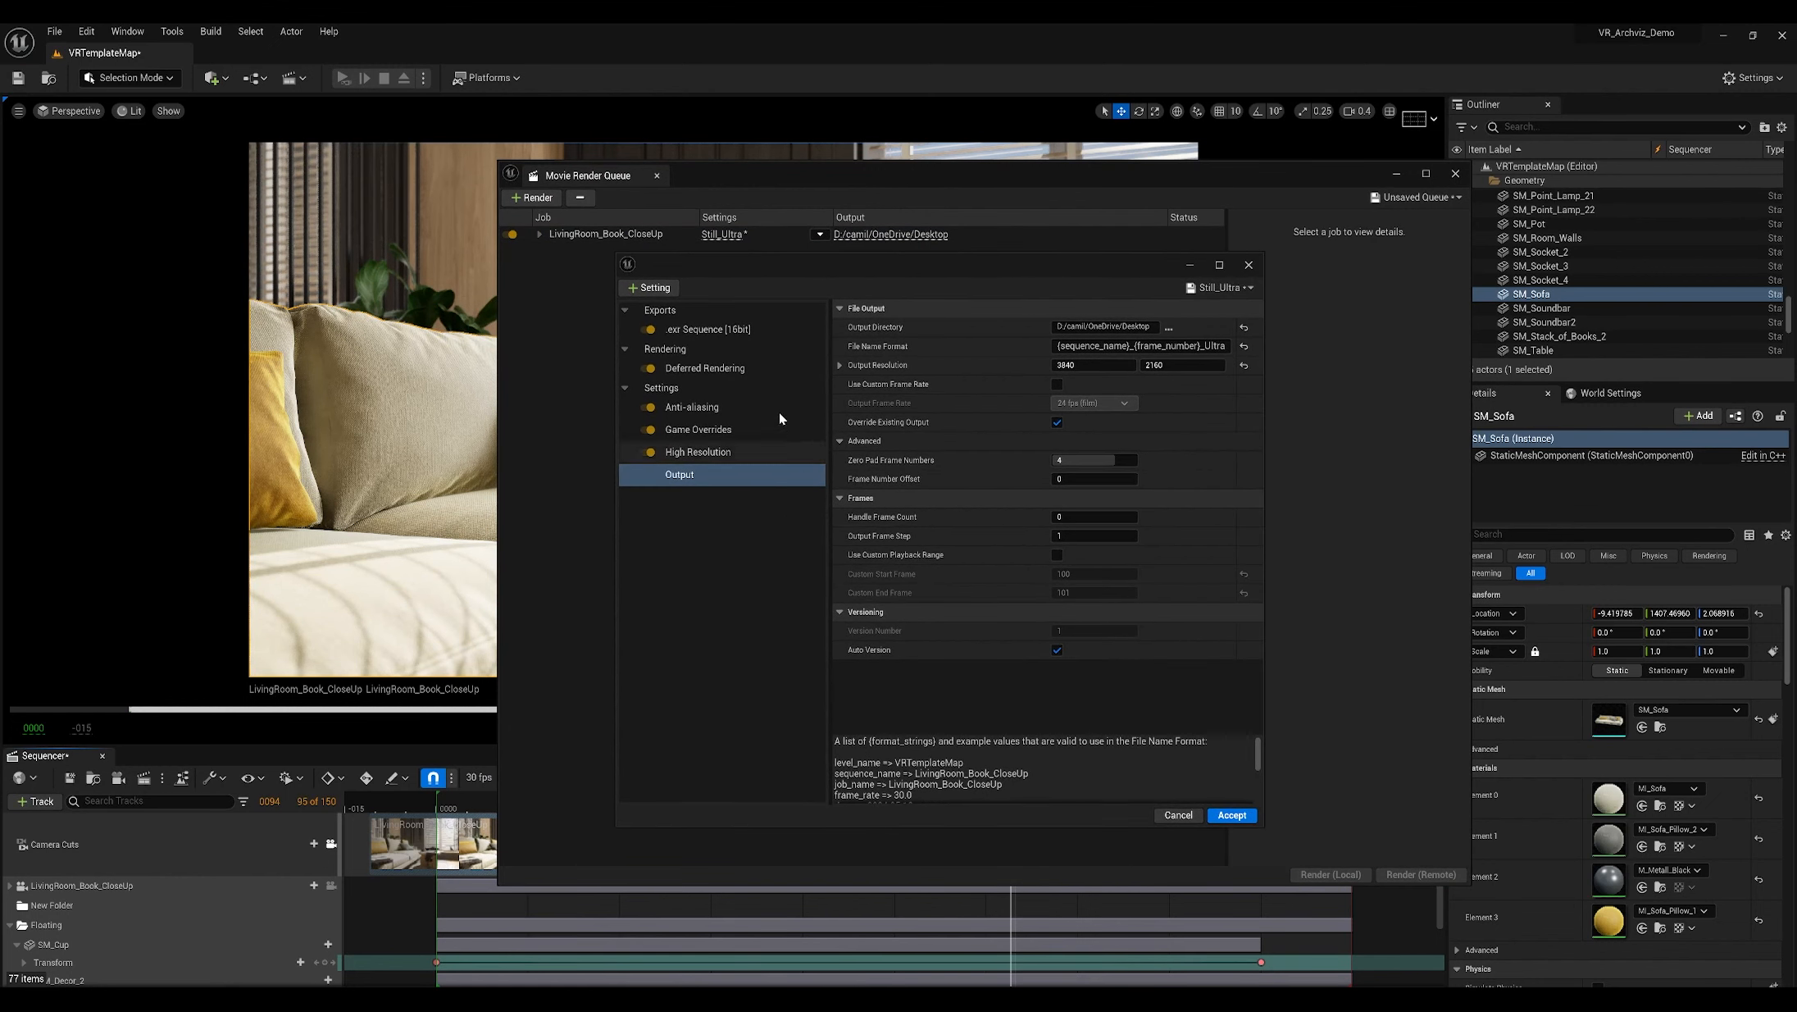
Step: Try replacing Deferred Rendering with the Path Tracer in the Still_Ultra settings, then close the settings and Movie Render Queue without accepting
{"action": "left_click", "coordinate": [735, 368]}
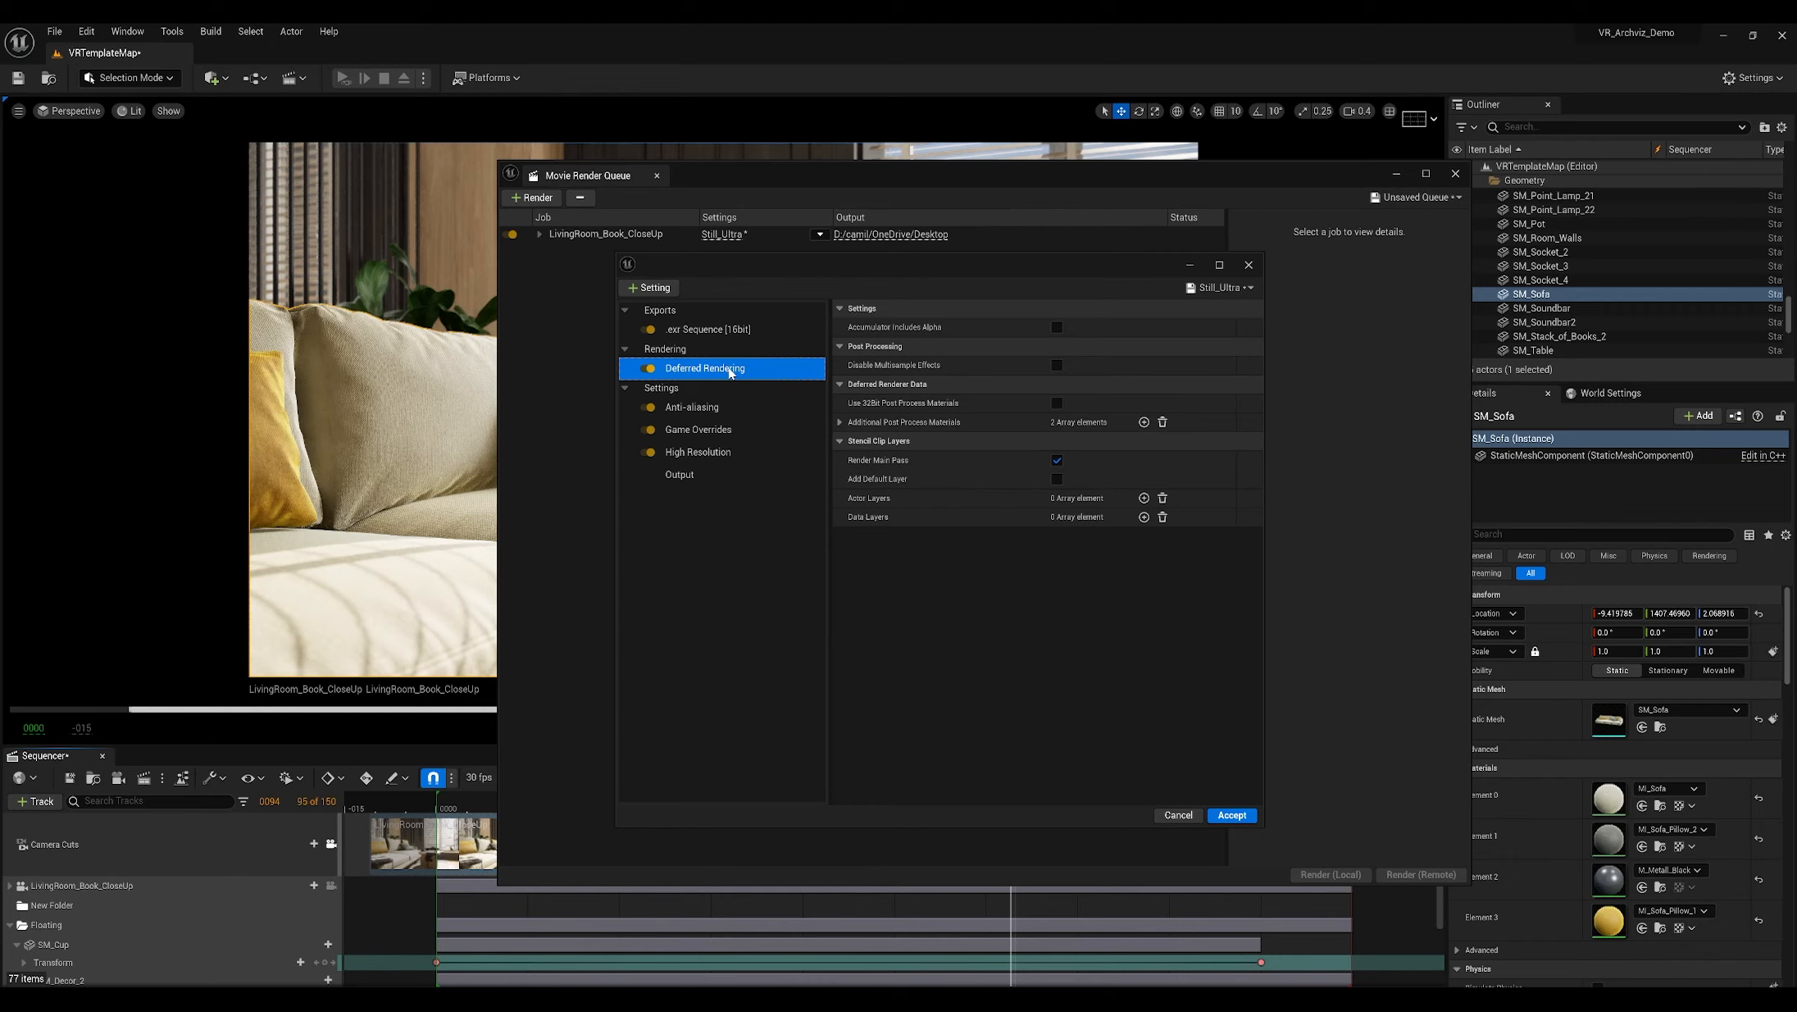
{"action": "left_click", "coordinate": [656, 288]}
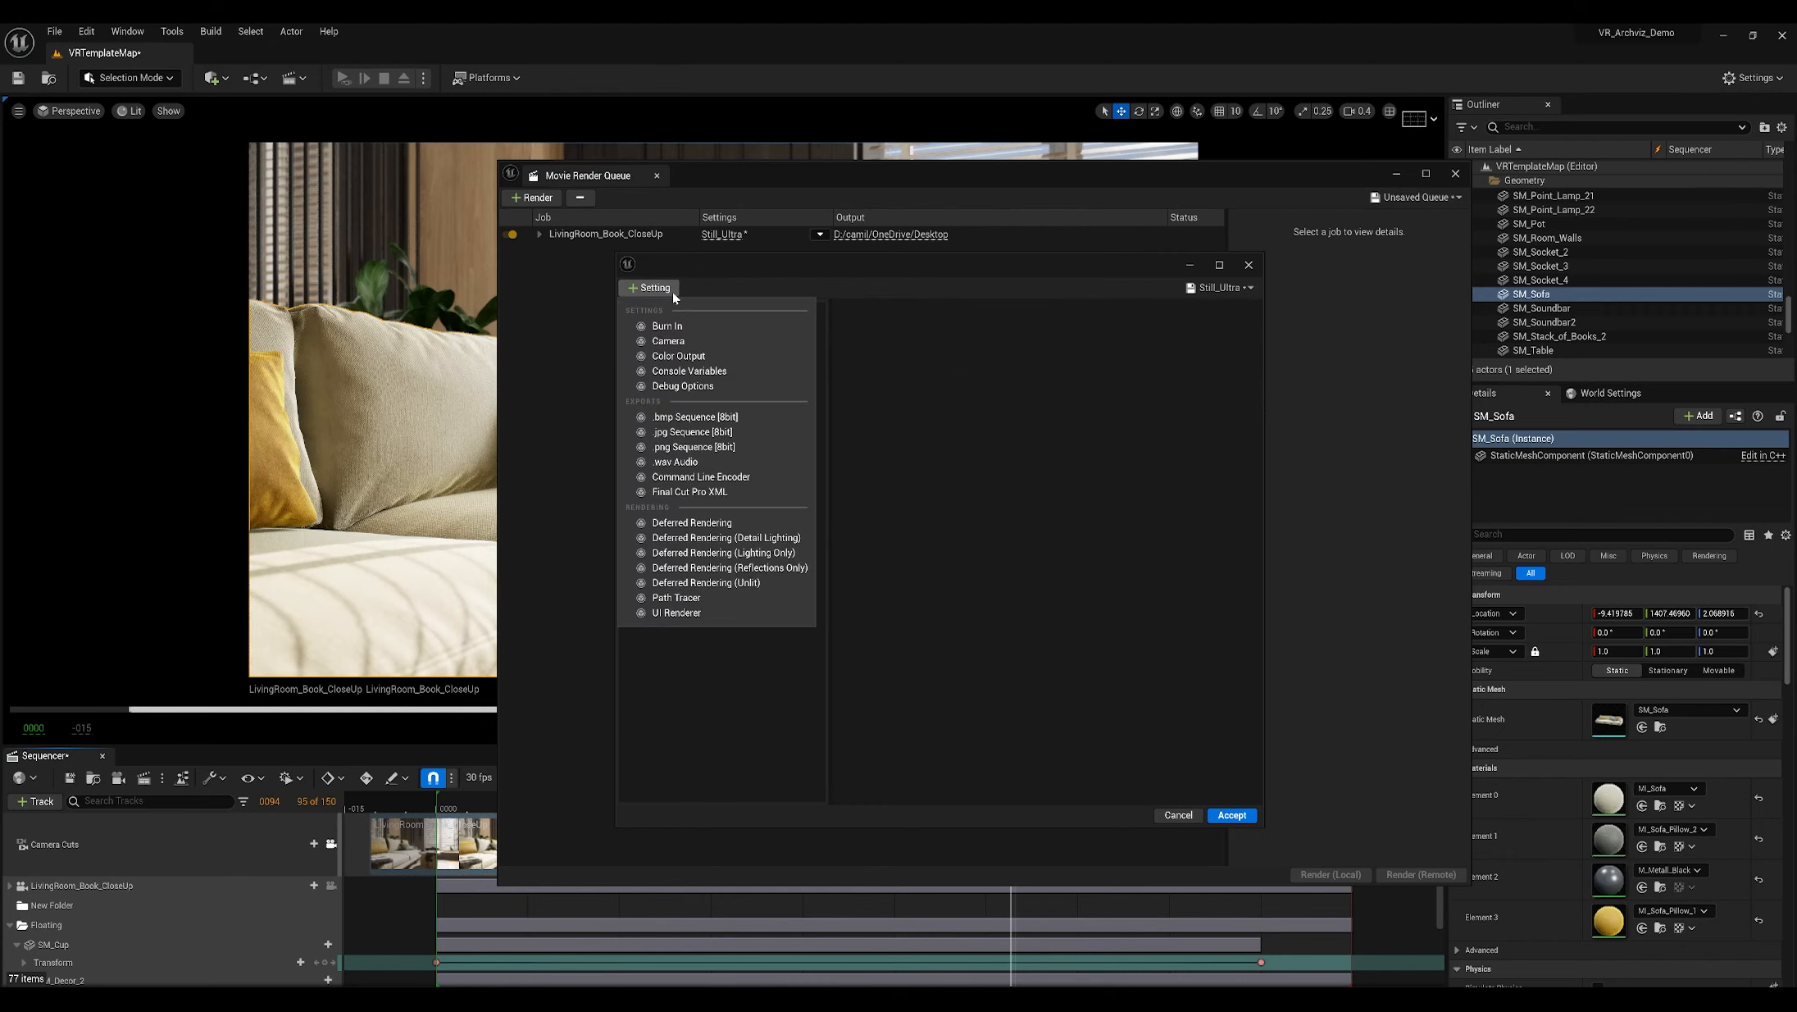
{"action": "left_click", "coordinate": [749, 596]}
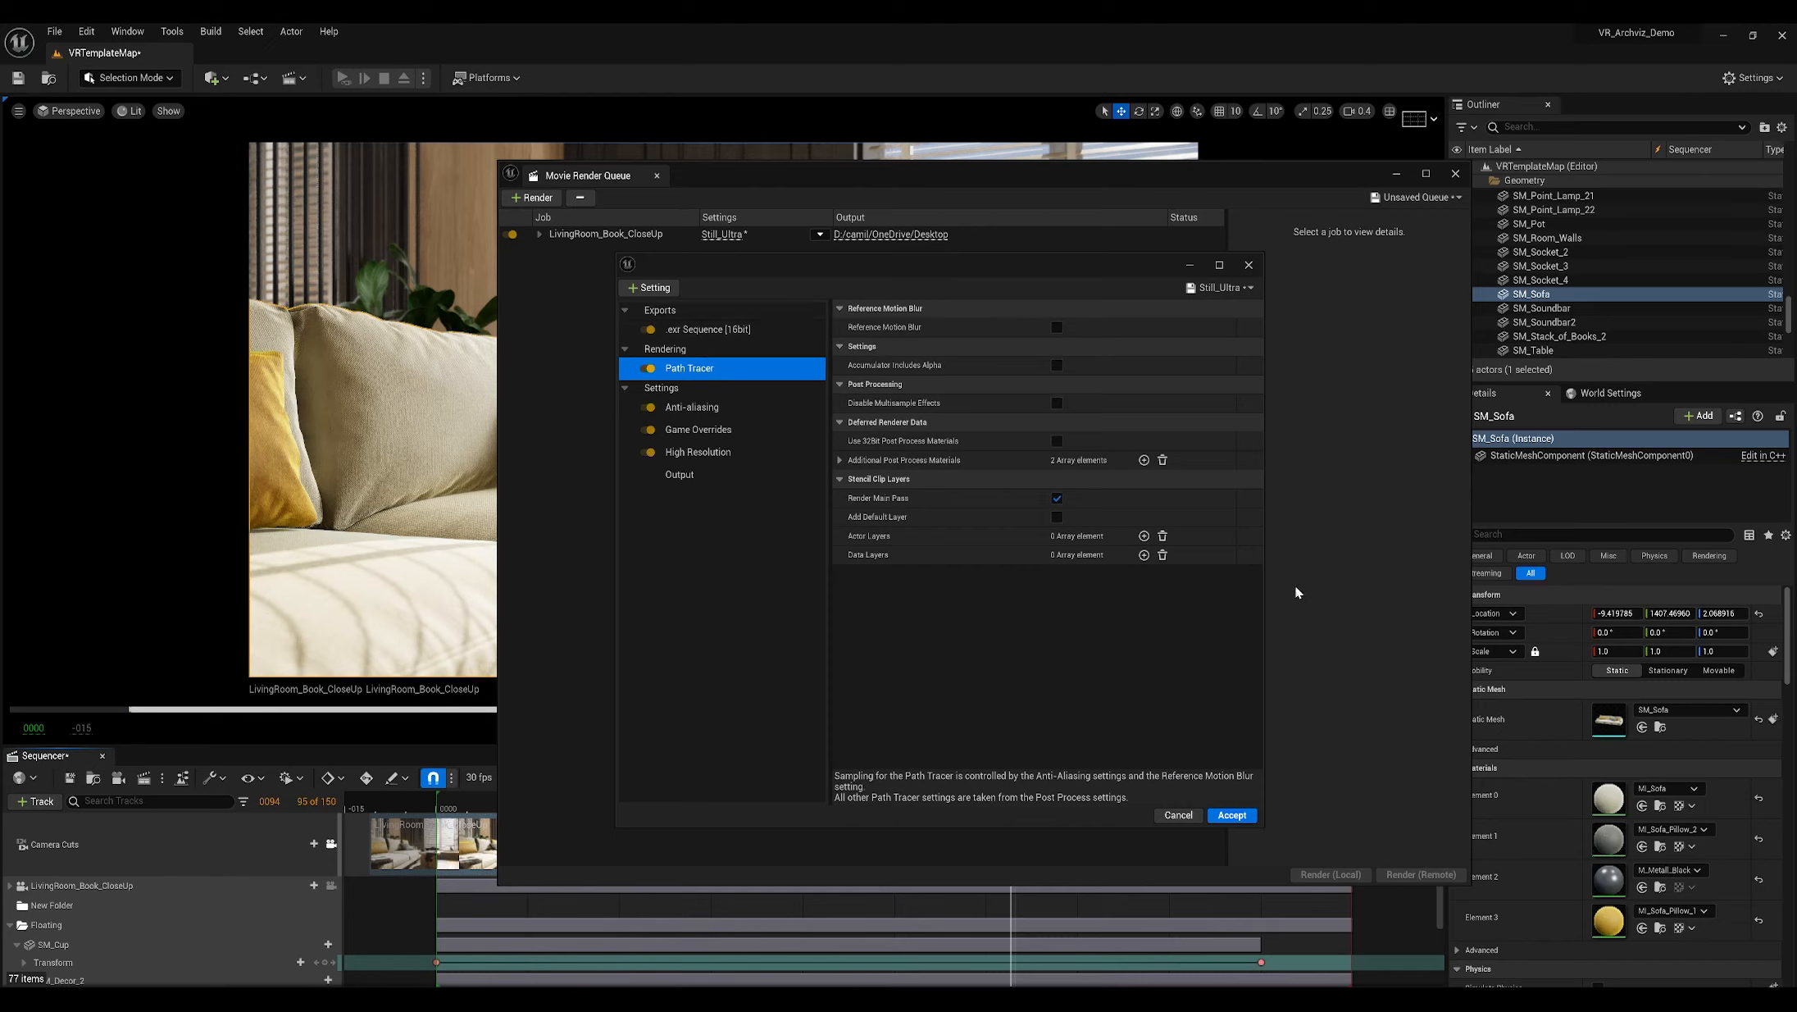
{"action": "left_click_drag", "start_coordinate": [1375, 171], "coordinate": [1126, 196]}
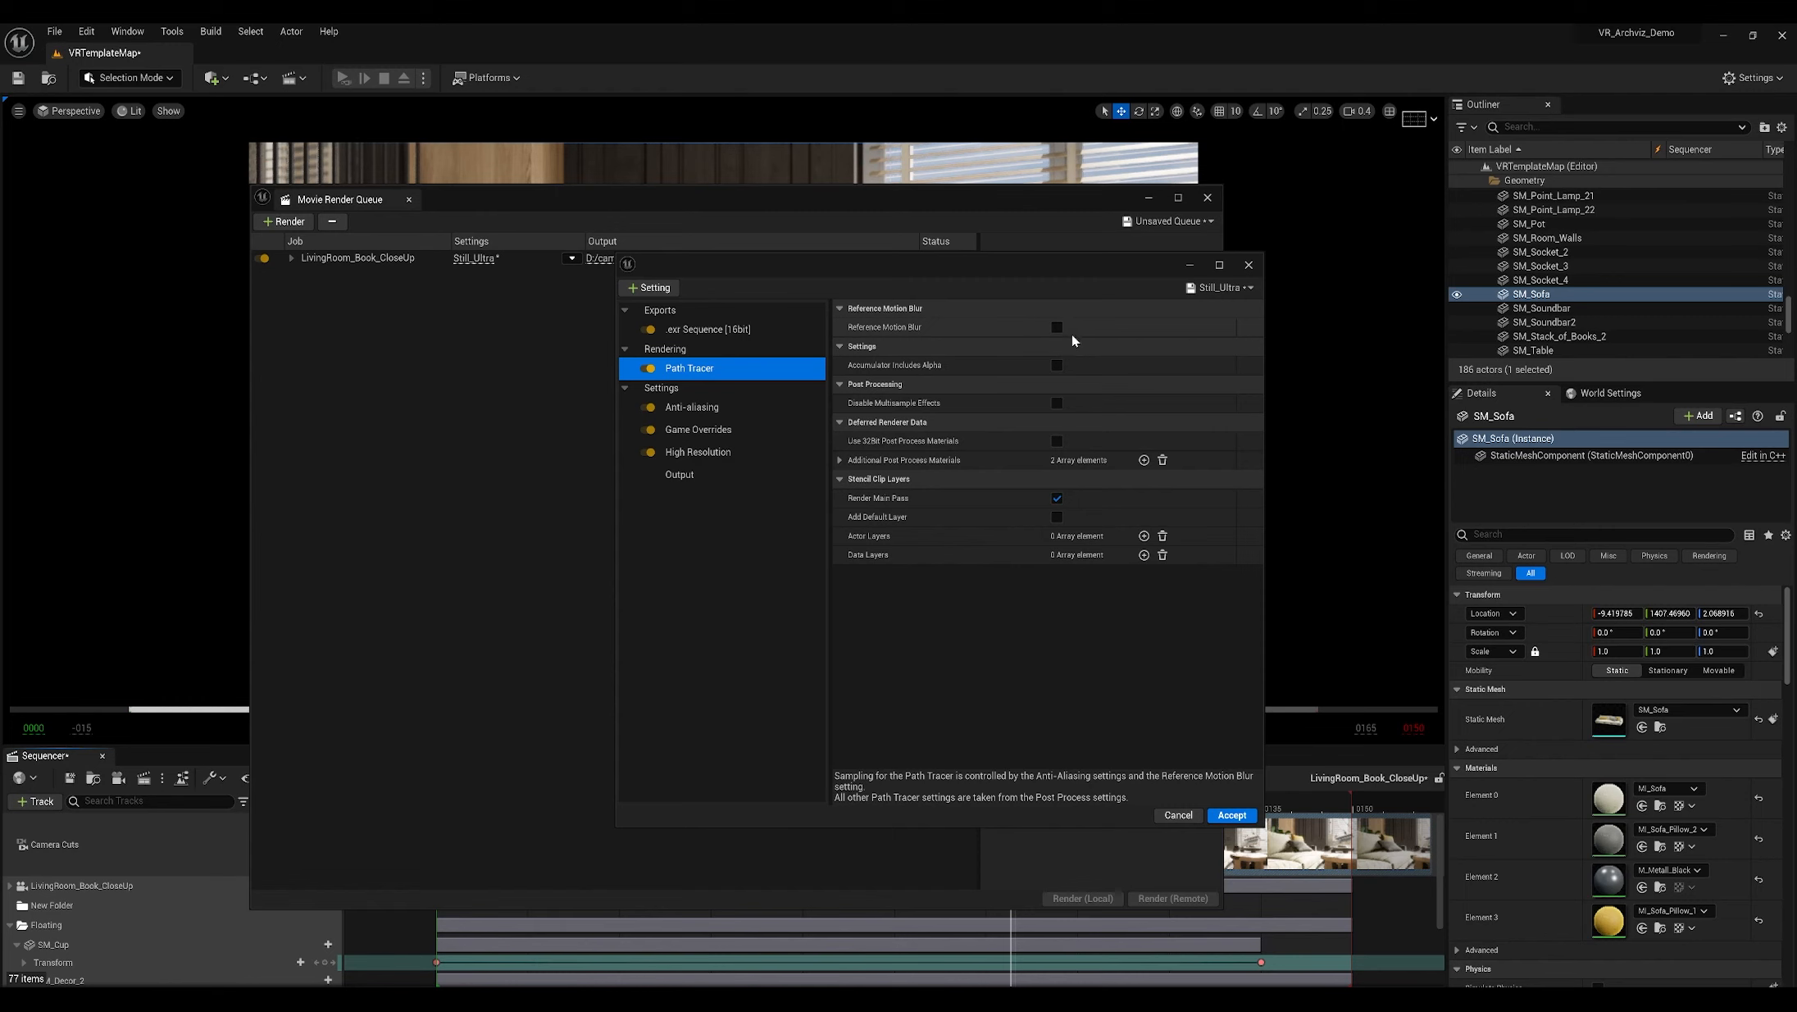
{"action": "left_click_drag", "start_coordinate": [1119, 268], "coordinate": [1003, 358]}
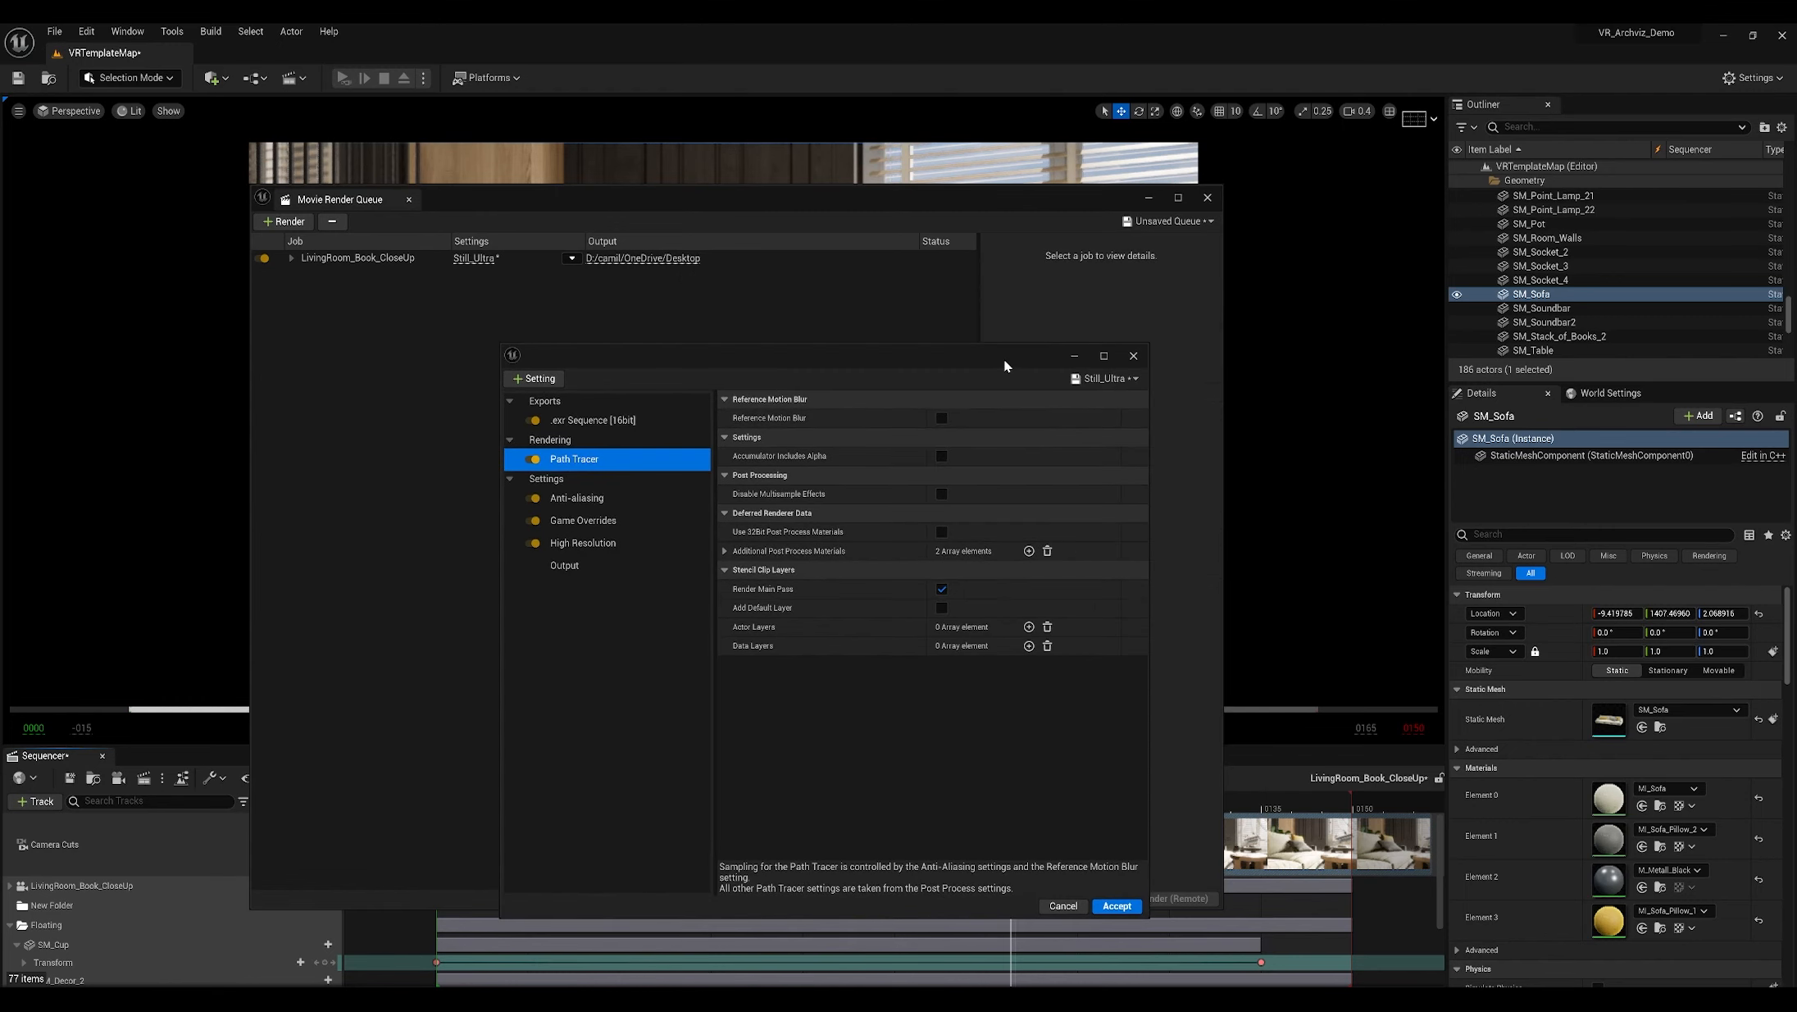
{"action": "left_click", "coordinate": [1134, 355]}
{"action": "left_click", "coordinate": [1207, 199]}
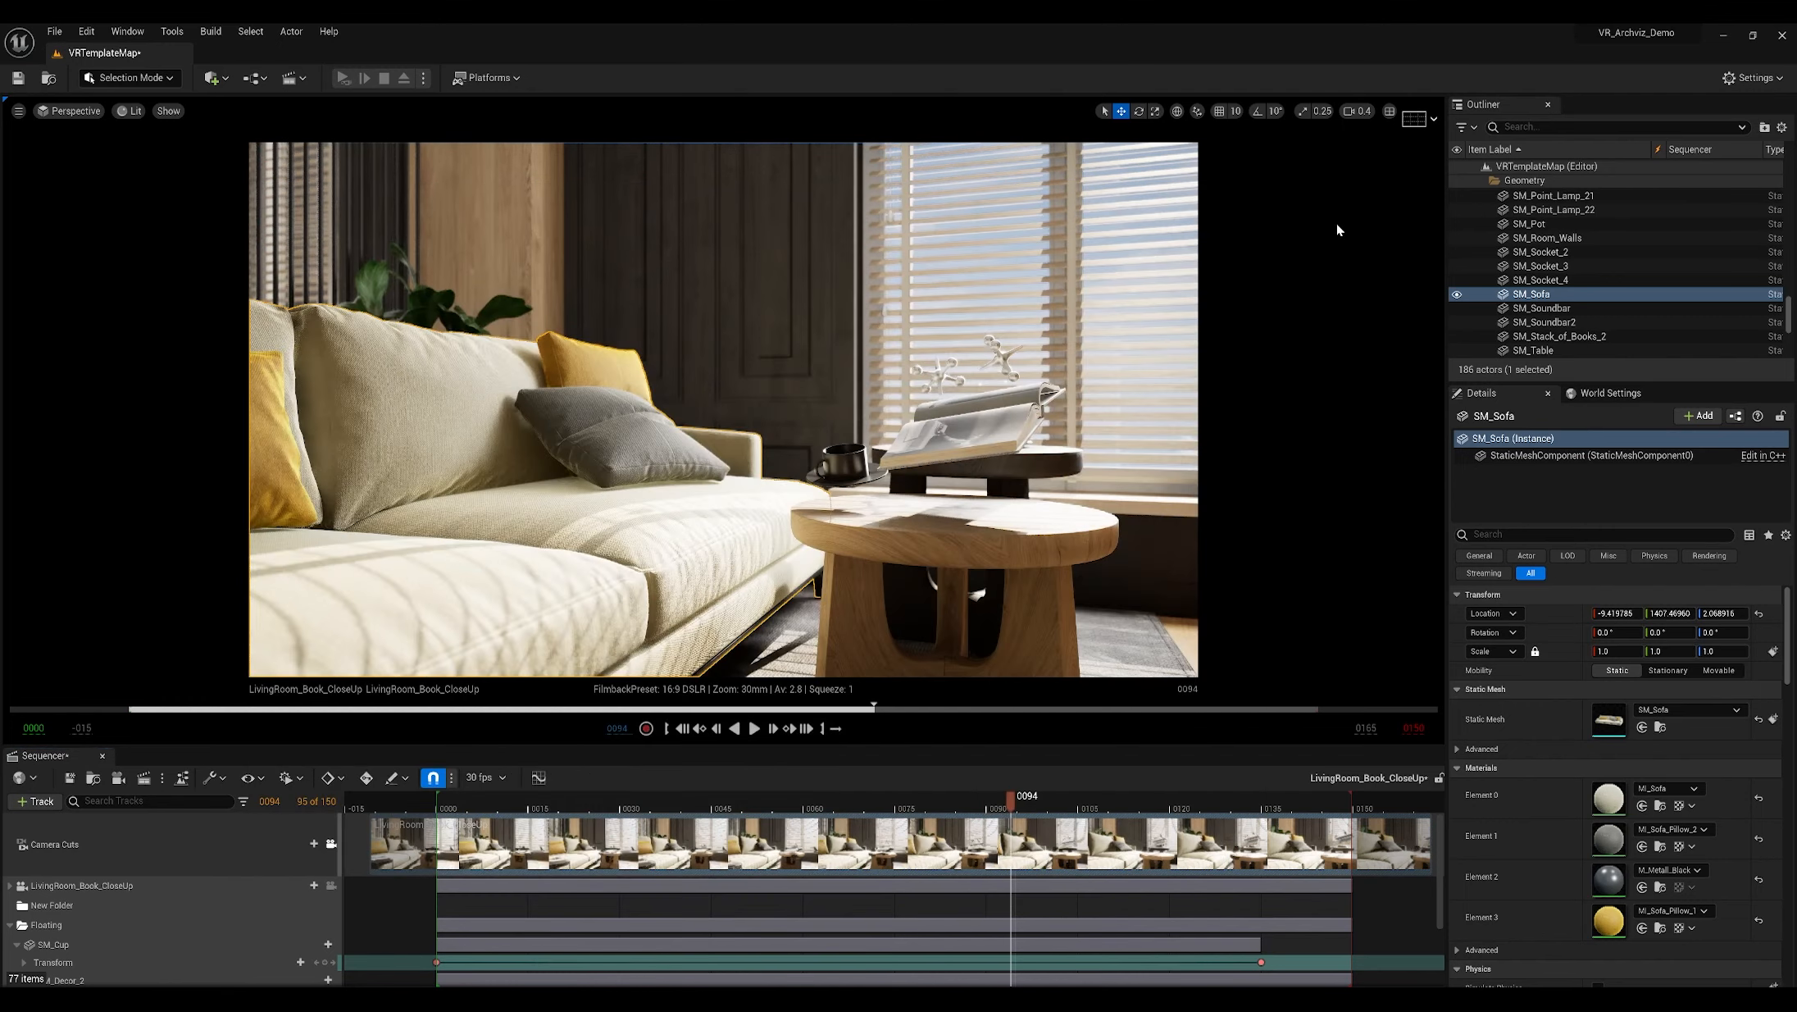
Step: Find and select the PostProcessVolume by searching the level's actors for "post", and enlarge its details area
{"action": "left_click", "coordinate": [1556, 126]}
{"action": "type", "text": "post"}
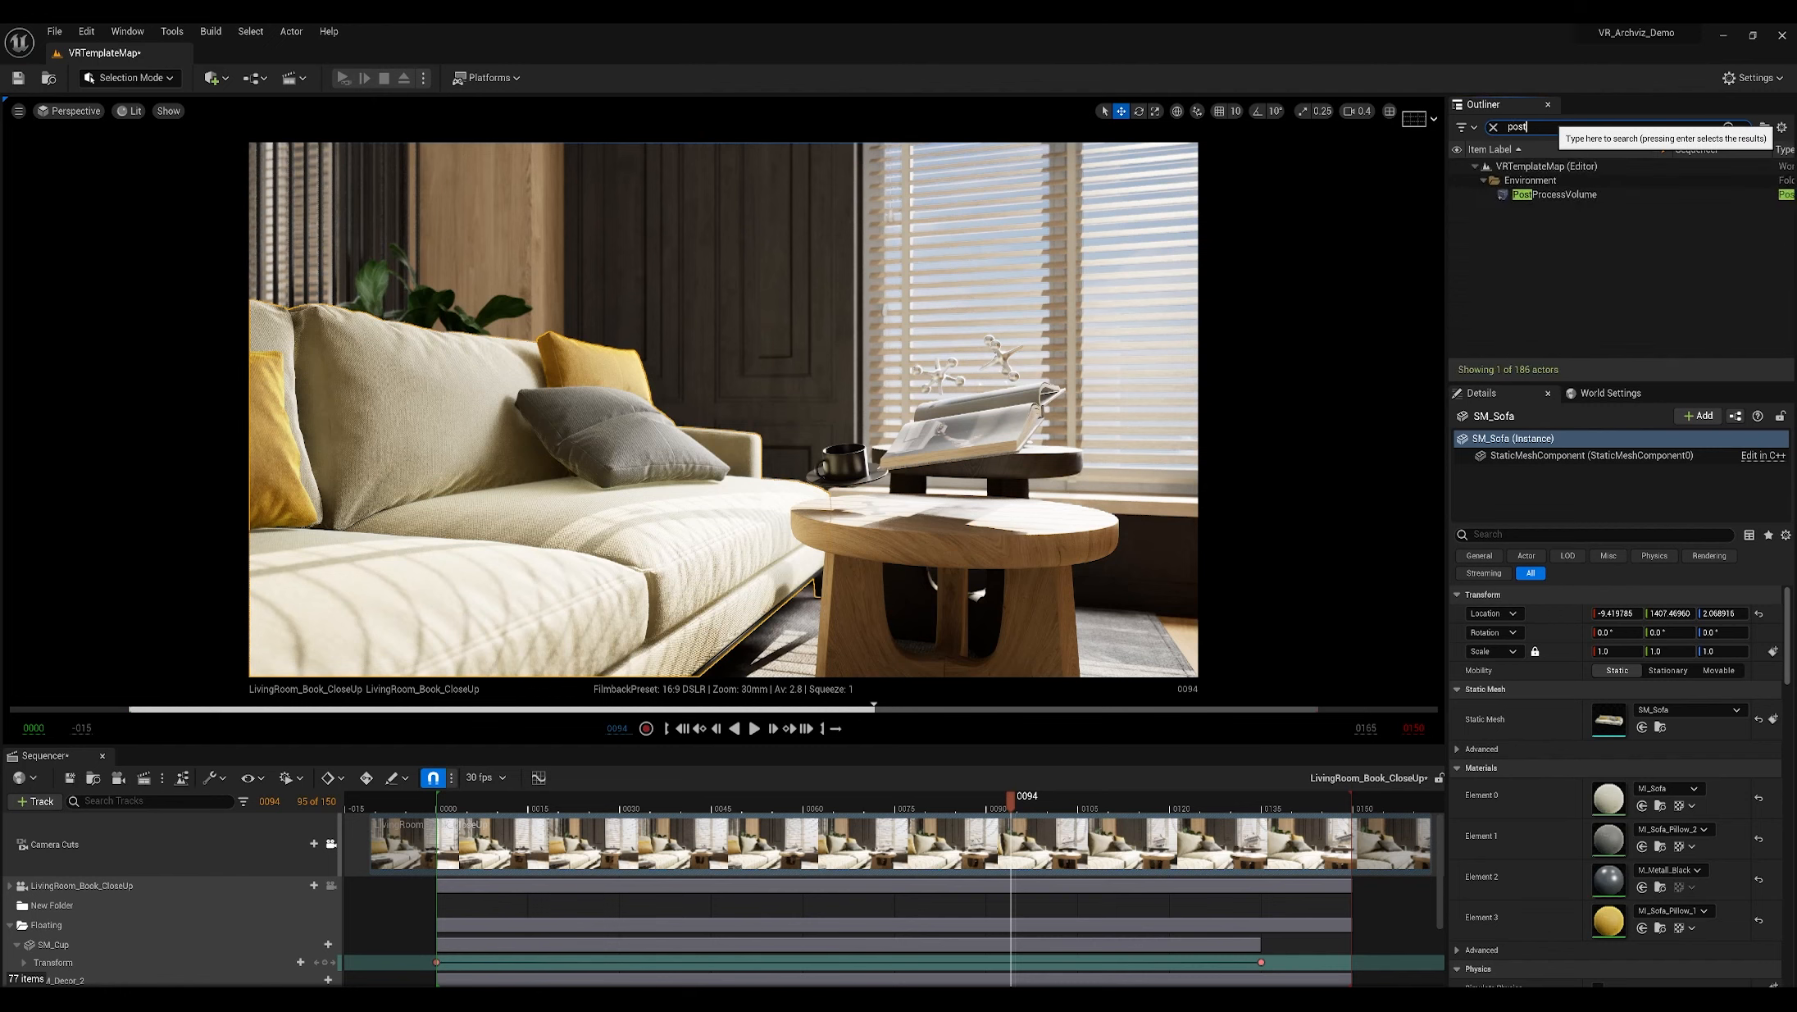
{"action": "left_click", "coordinate": [1578, 195]}
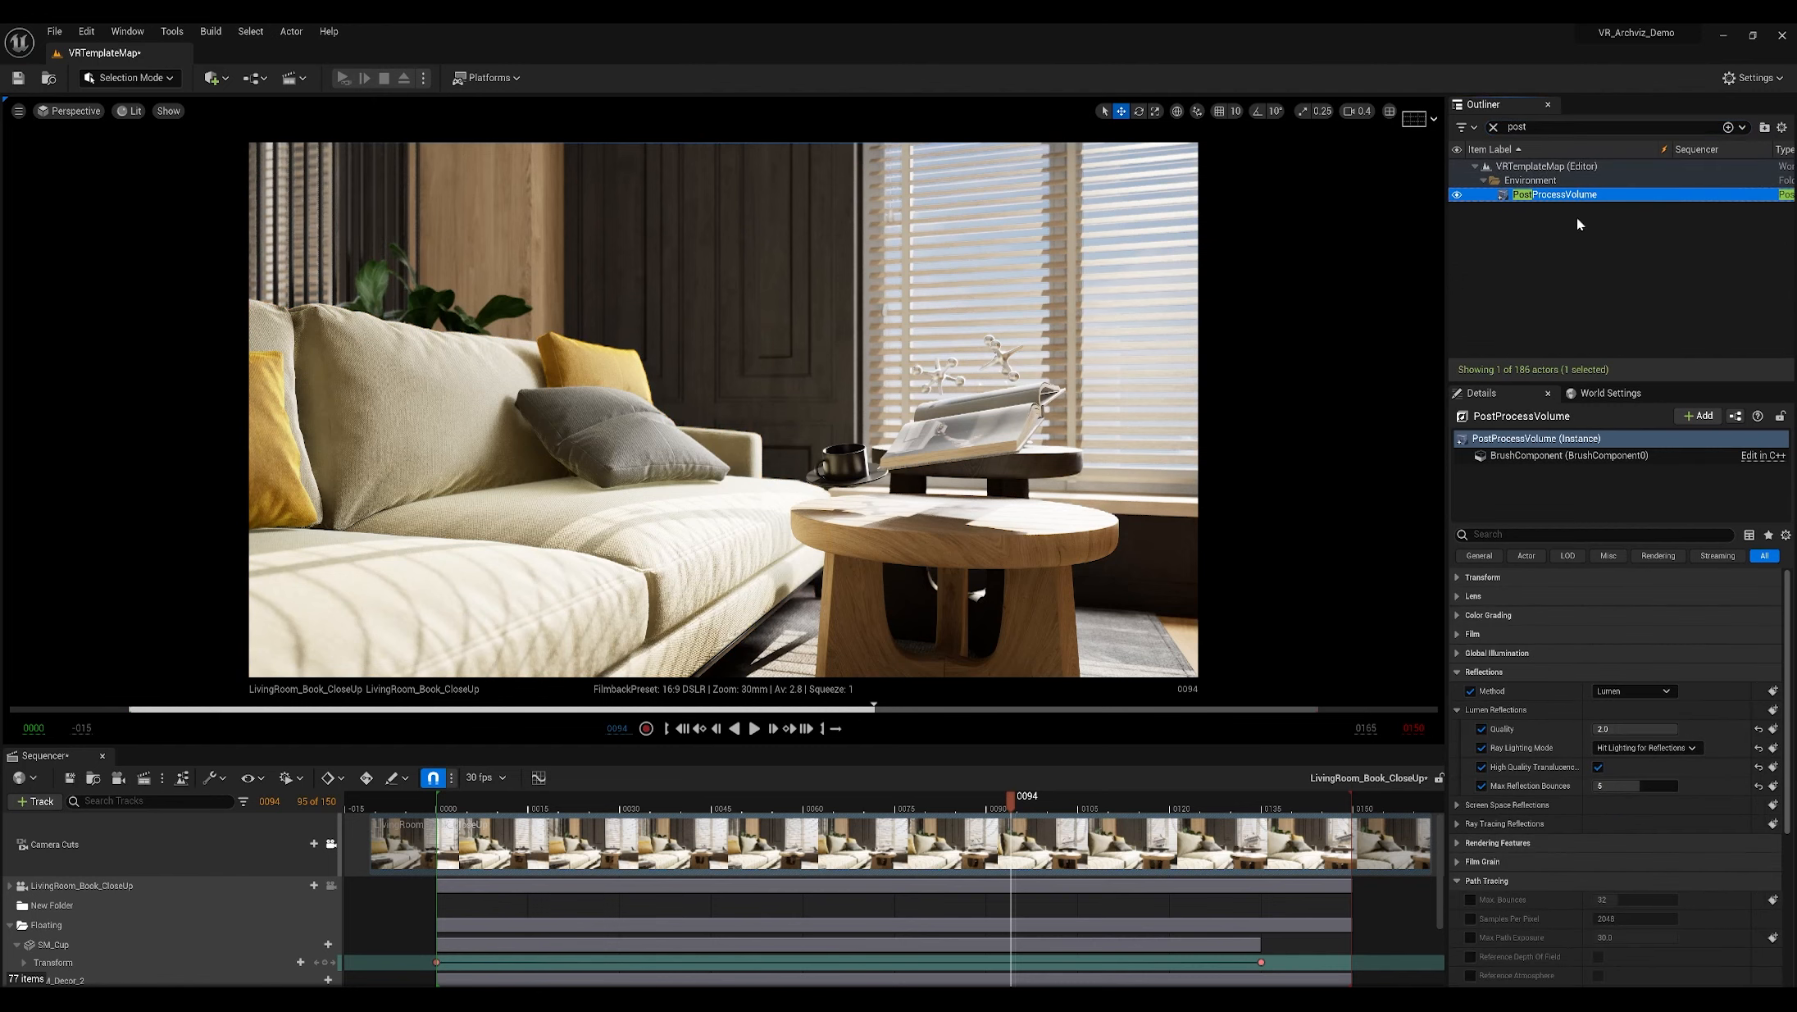
{"action": "left_click_drag", "start_coordinate": [1626, 382], "coordinate": [1627, 311]}
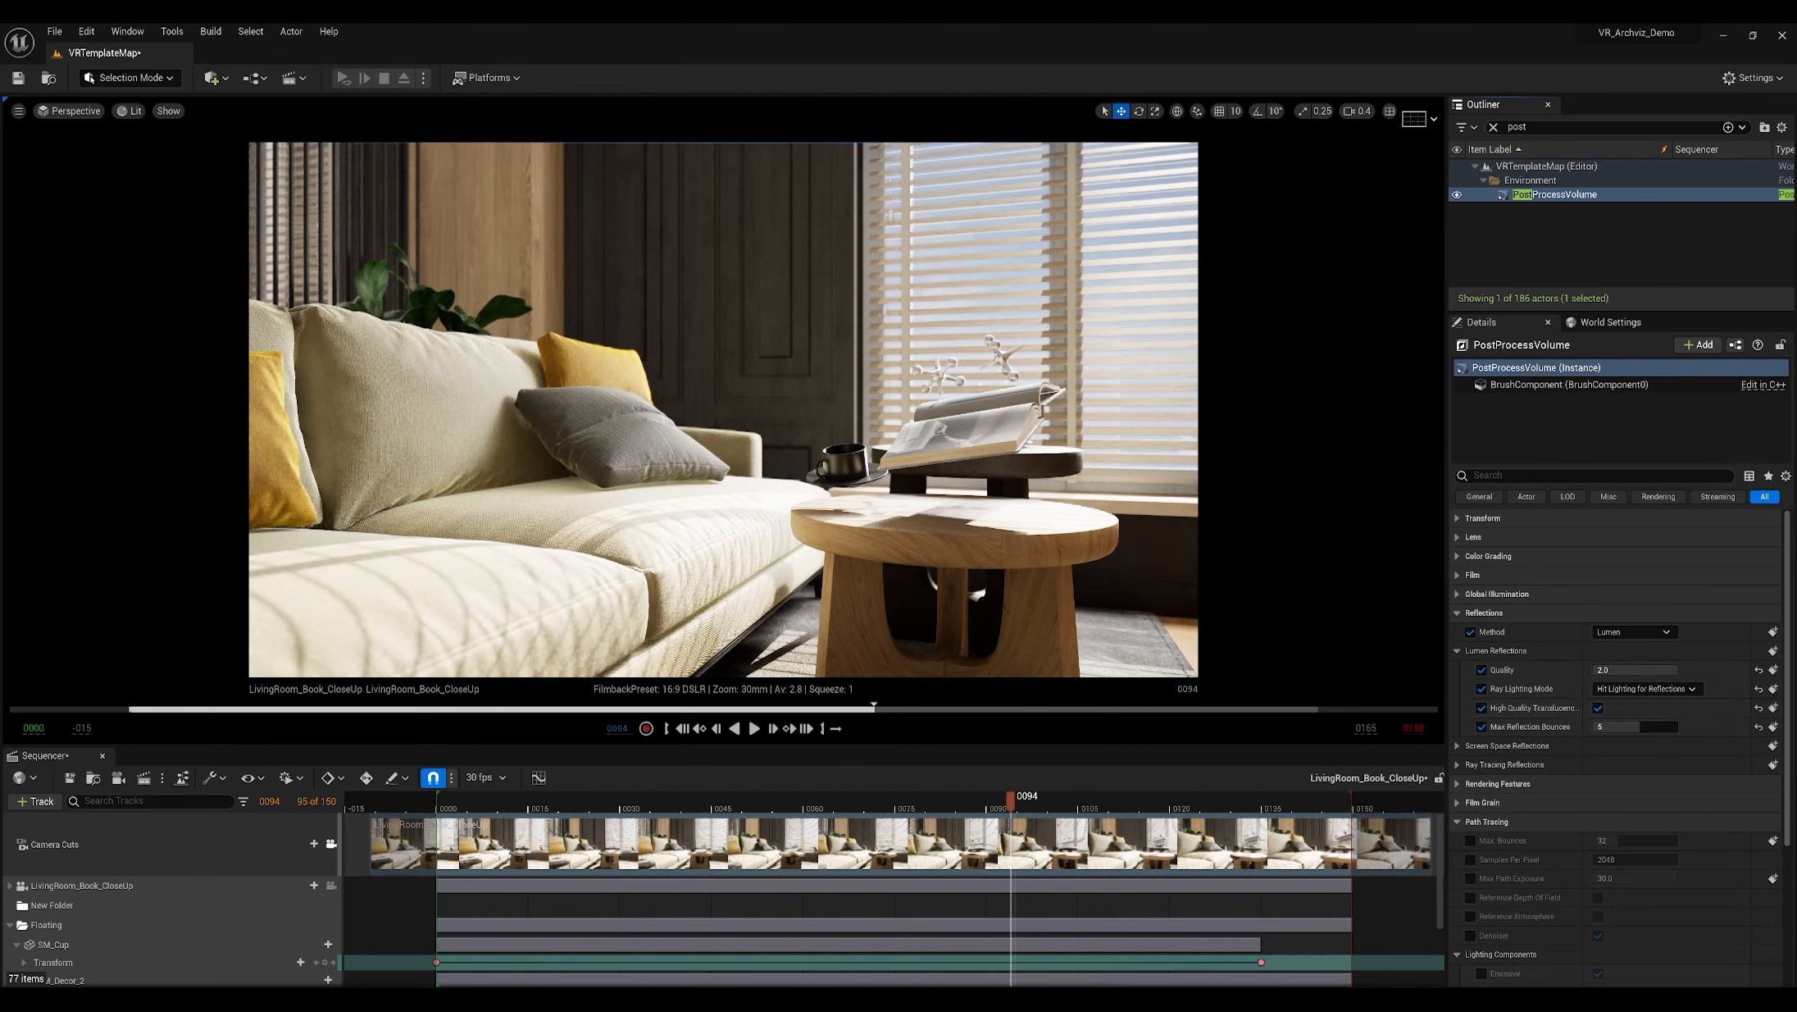
Step: Filter the PostProcessVolume details by "path" and enable the Max. Bounces, Samples Per Pixel, Max Path Exposure, Reference Depth Of Field, Reference Atmosphere and Denoiser overrides
{"action": "left_click", "coordinate": [1522, 475]}
{"action": "type", "text": "path"}
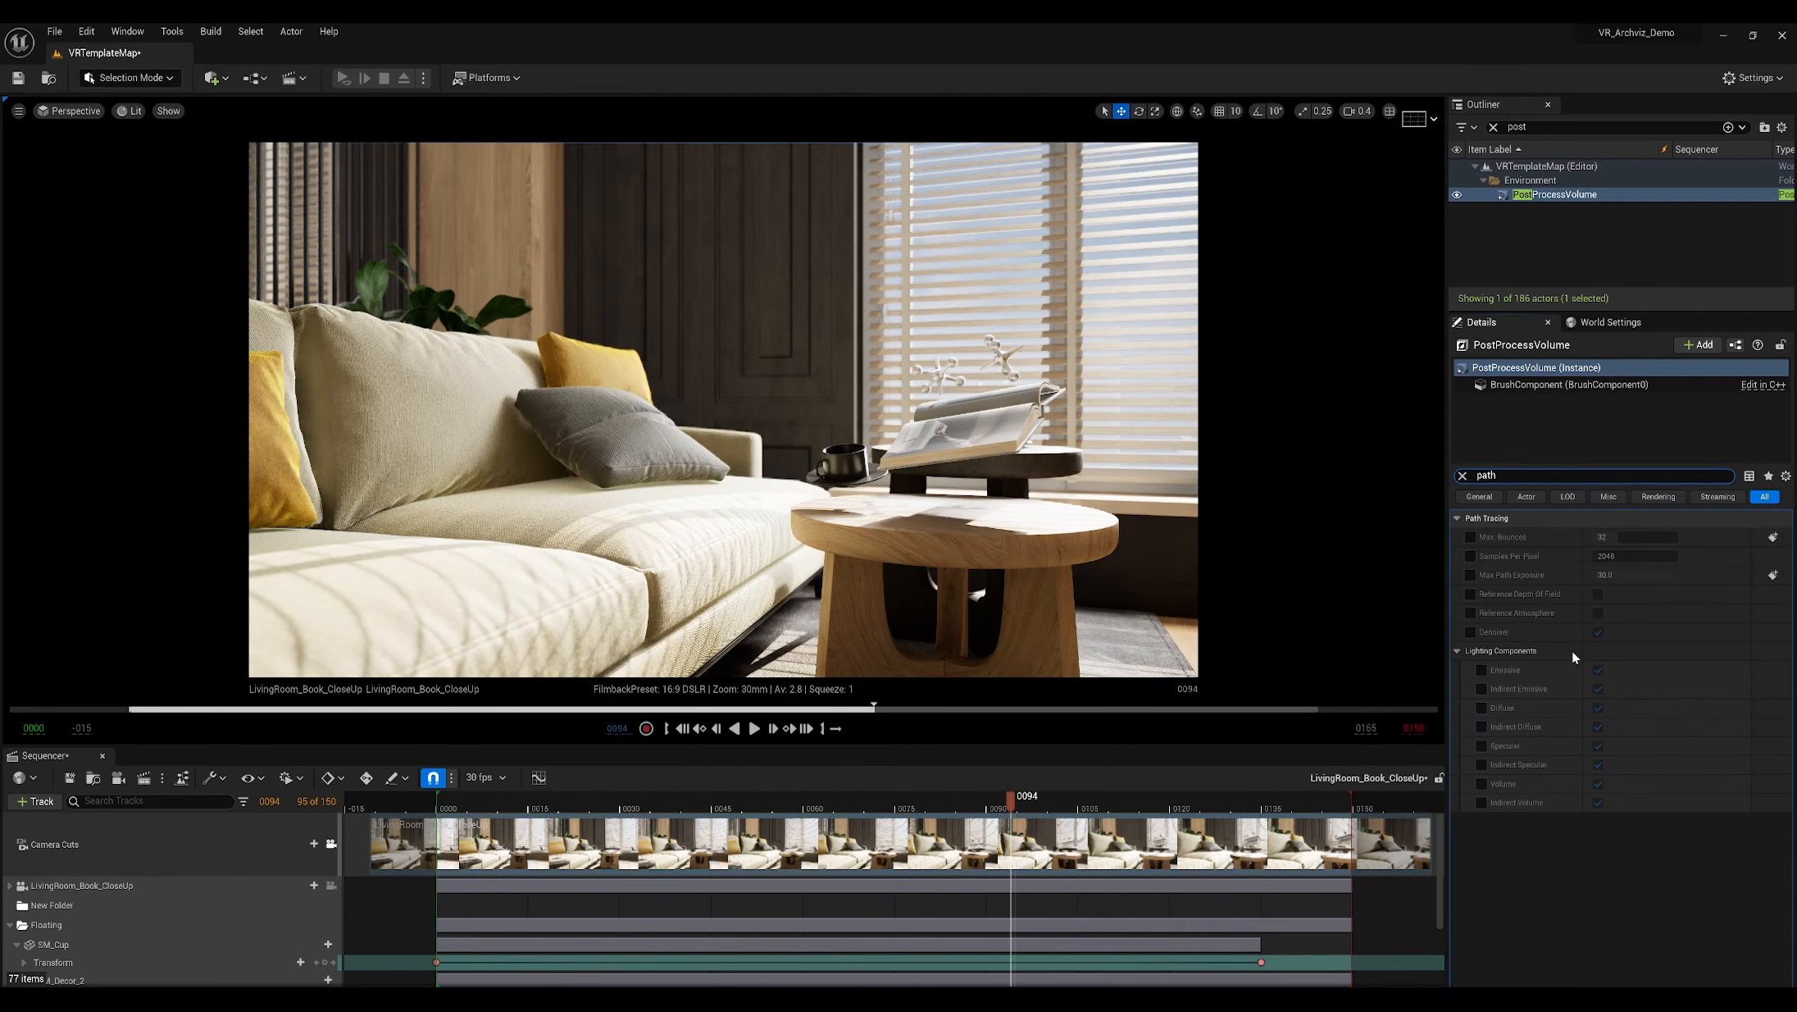
{"action": "left_click", "coordinate": [1471, 536]}
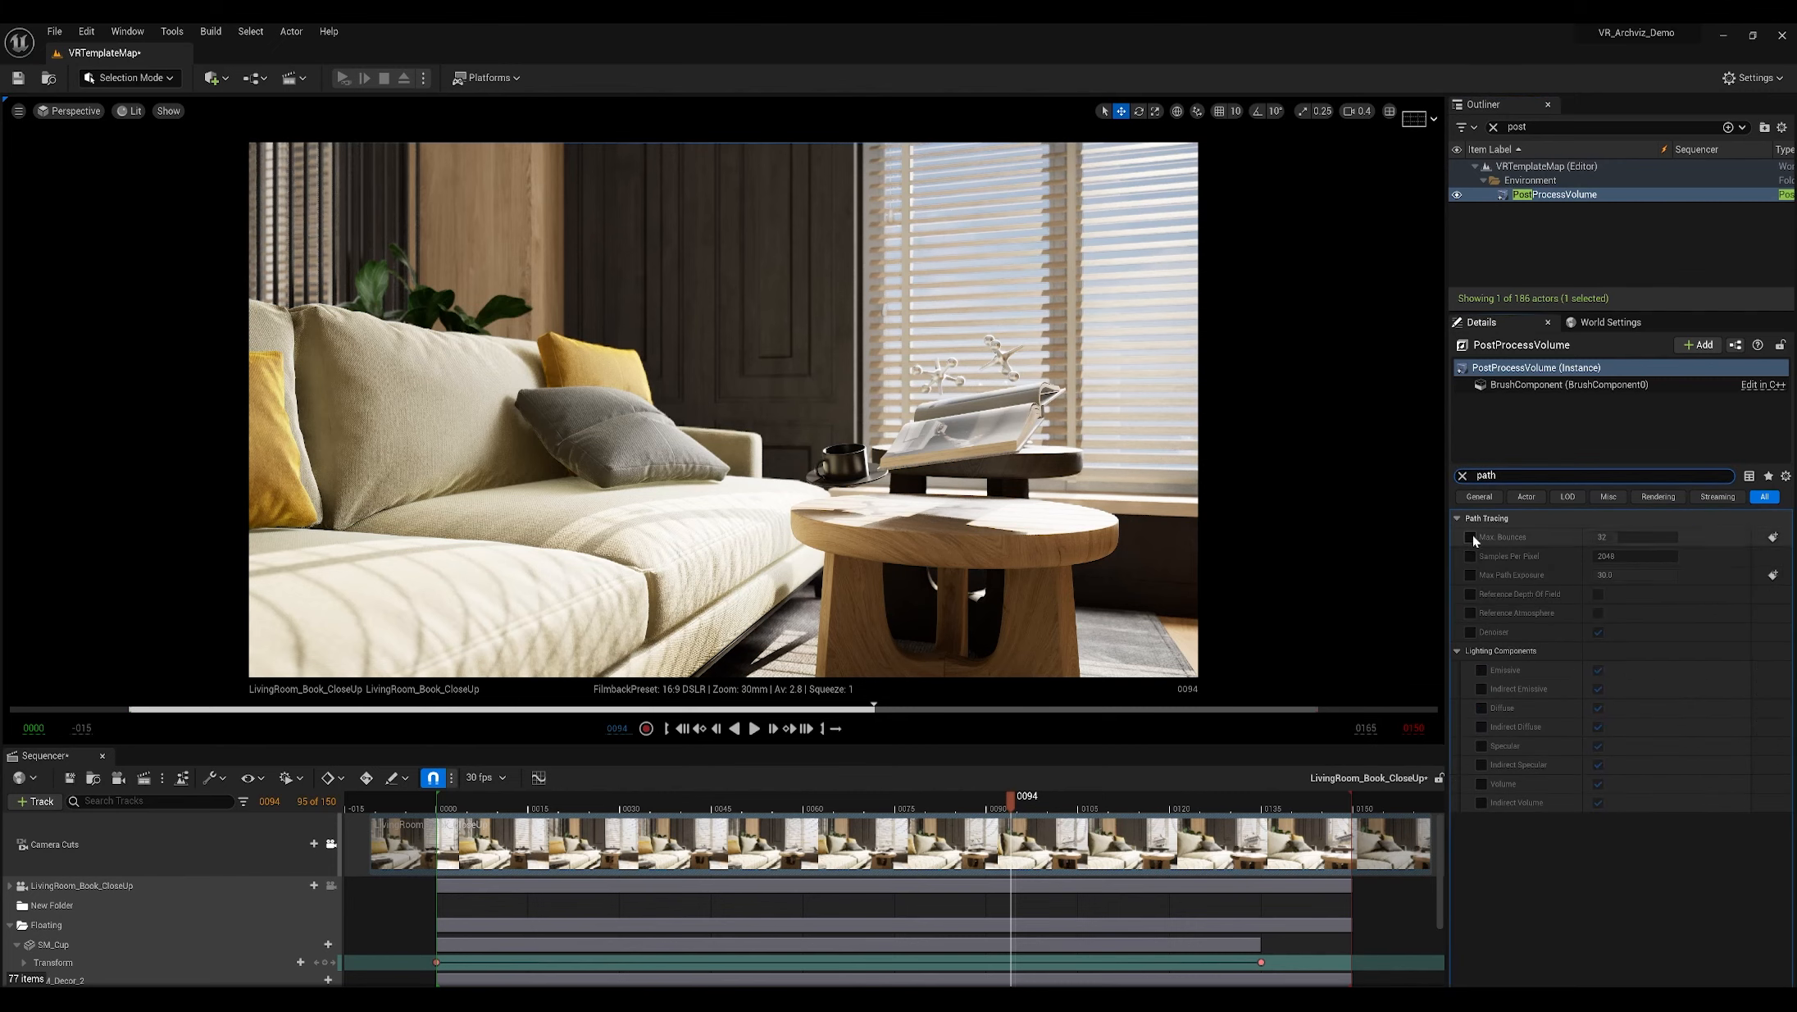
{"action": "left_click", "coordinate": [1470, 556]}
{"action": "left_click", "coordinate": [1470, 574]}
{"action": "left_click", "coordinate": [1470, 593]}
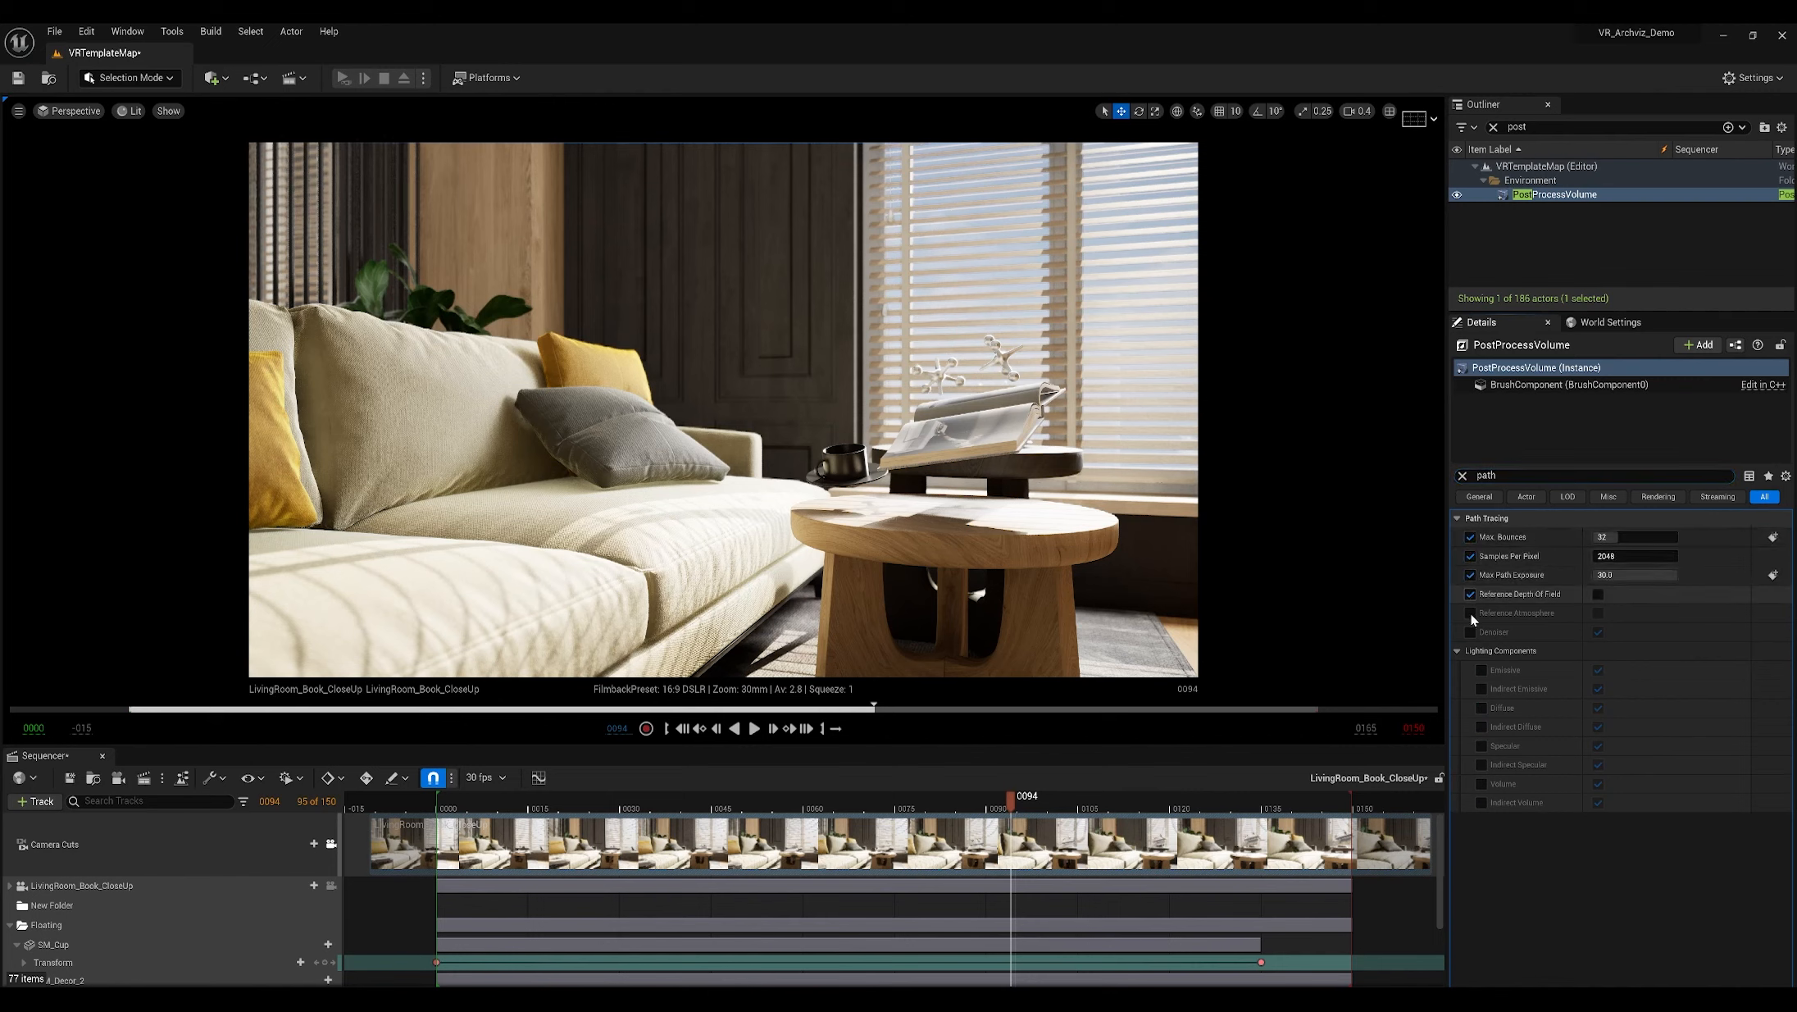
{"action": "left_click", "coordinate": [1470, 631]}
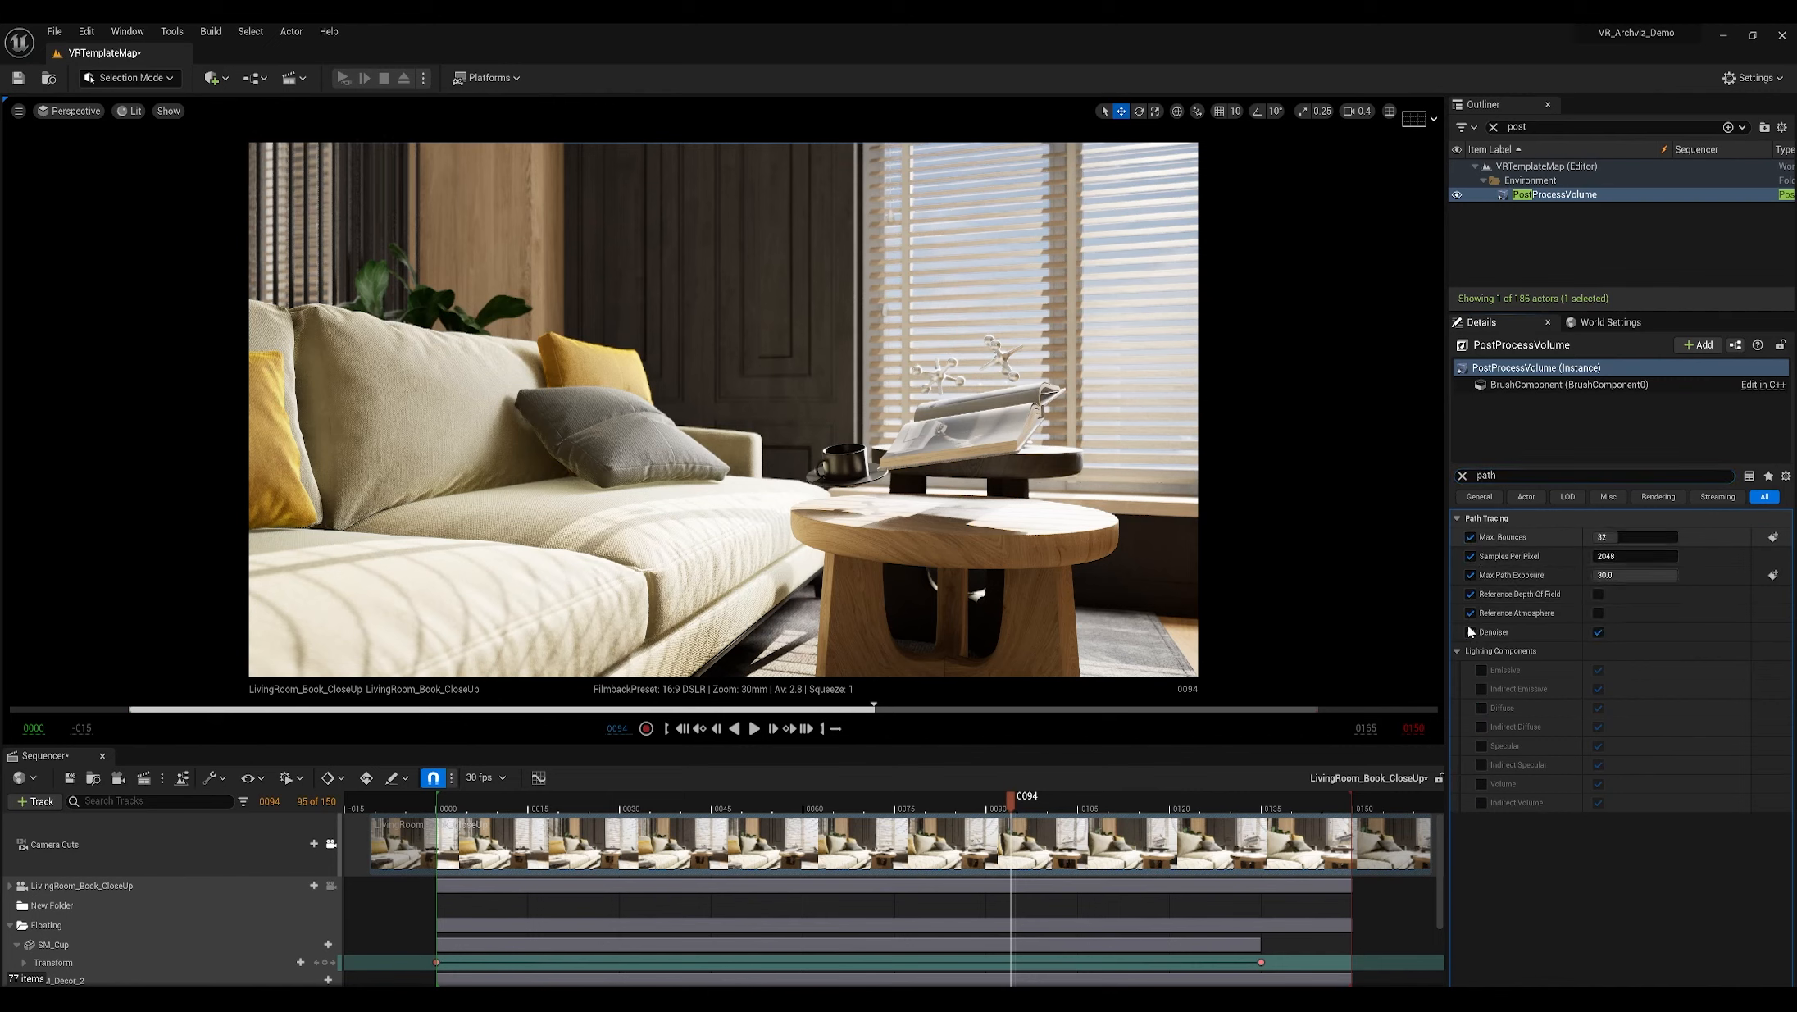
{"action": "left_click", "coordinate": [1470, 613]}
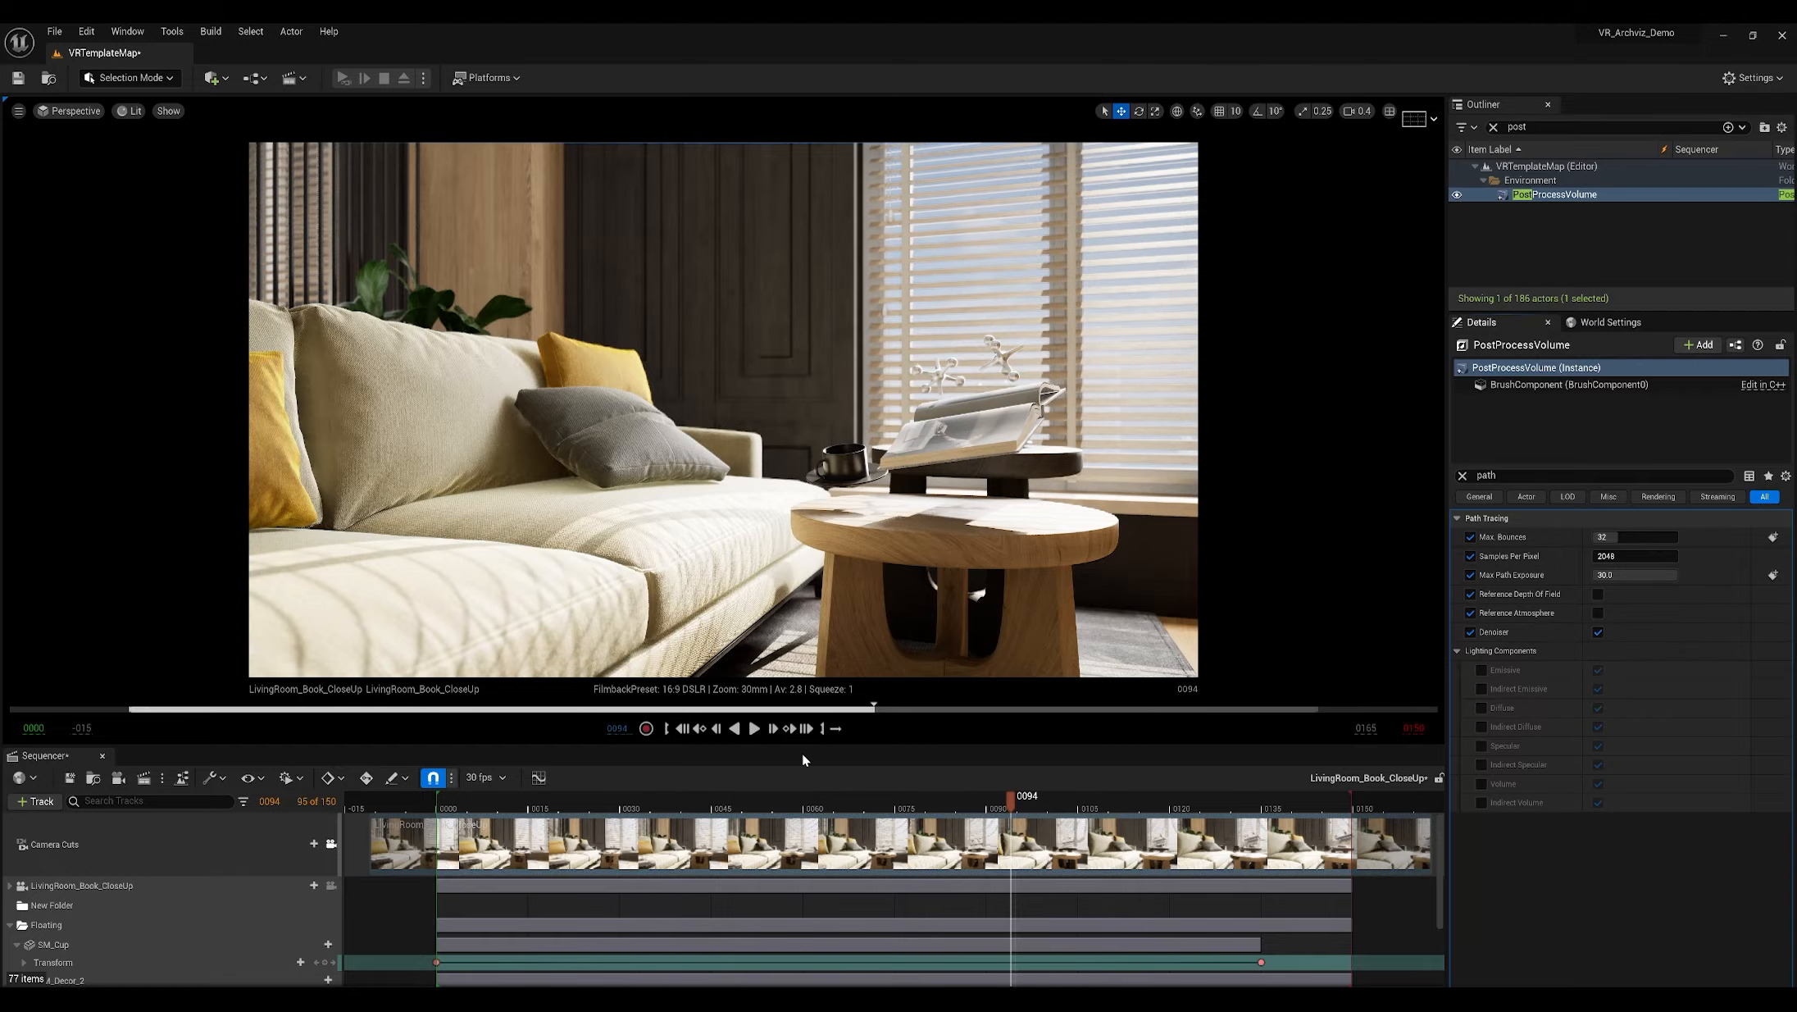
{"action": "key", "text": "super+Tab"}
{"action": "left_click", "coordinate": [956, 446]}
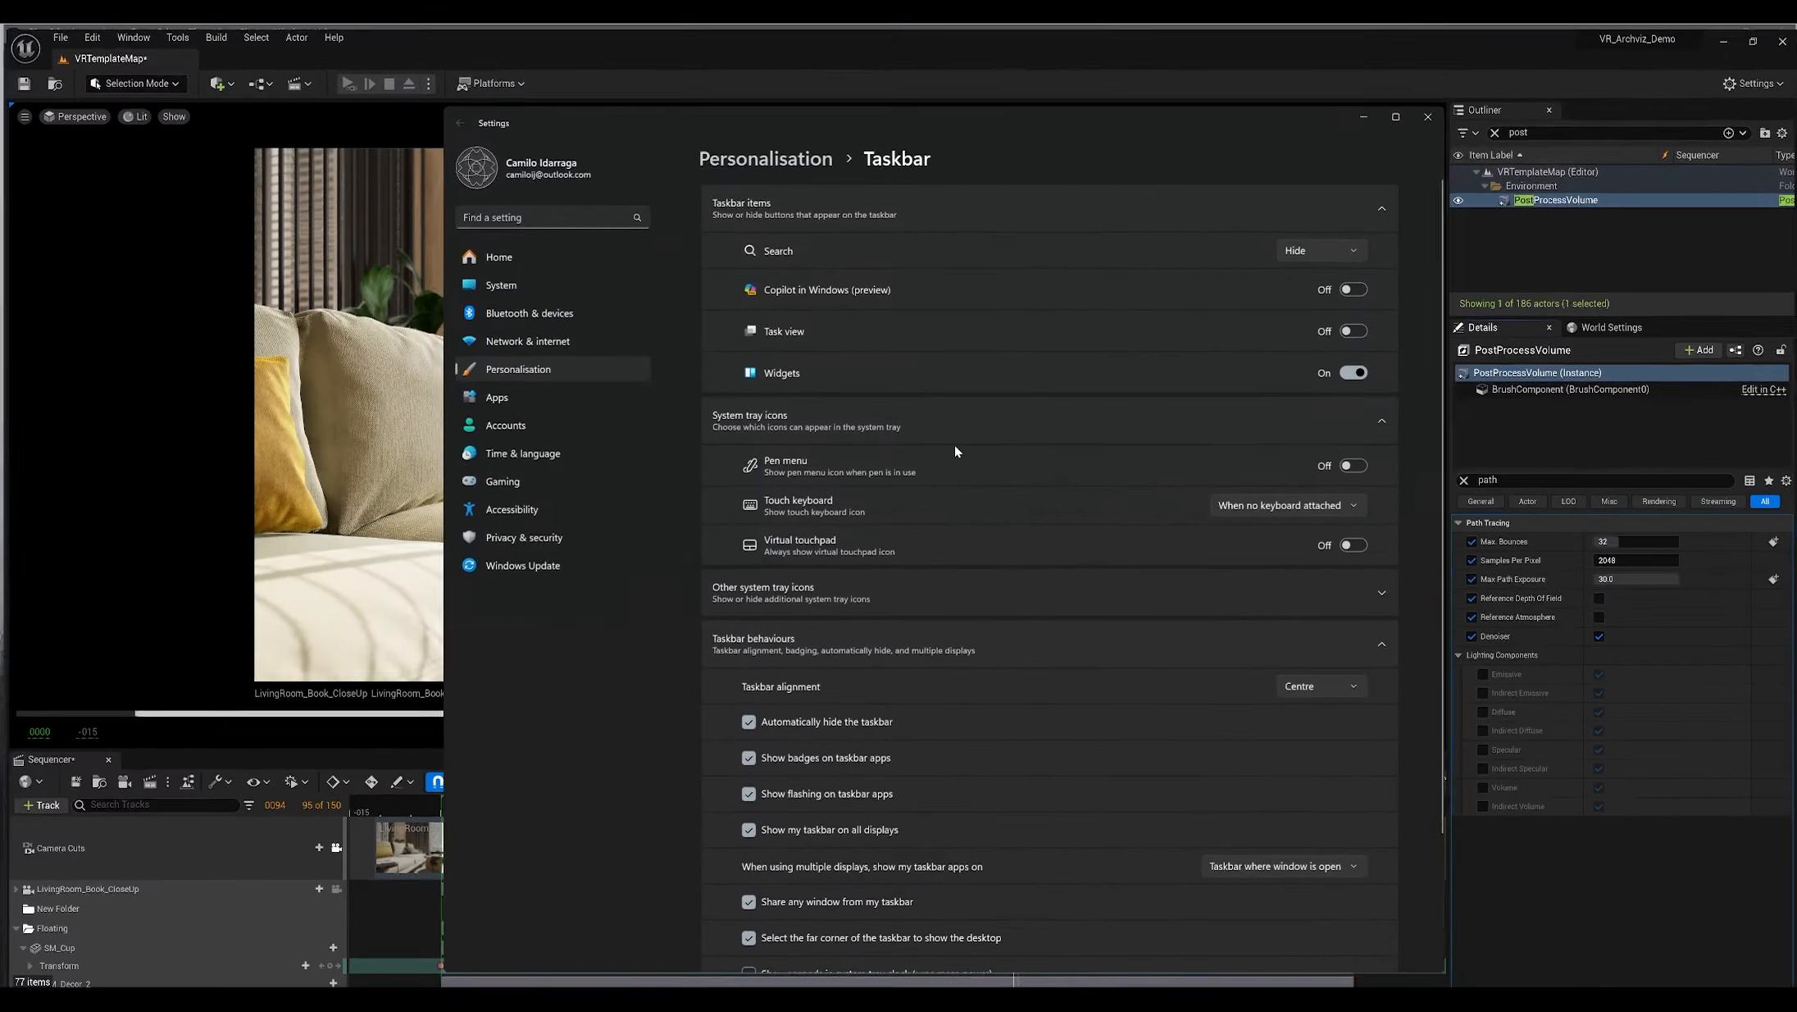
{"action": "key", "text": "super+Tab"}
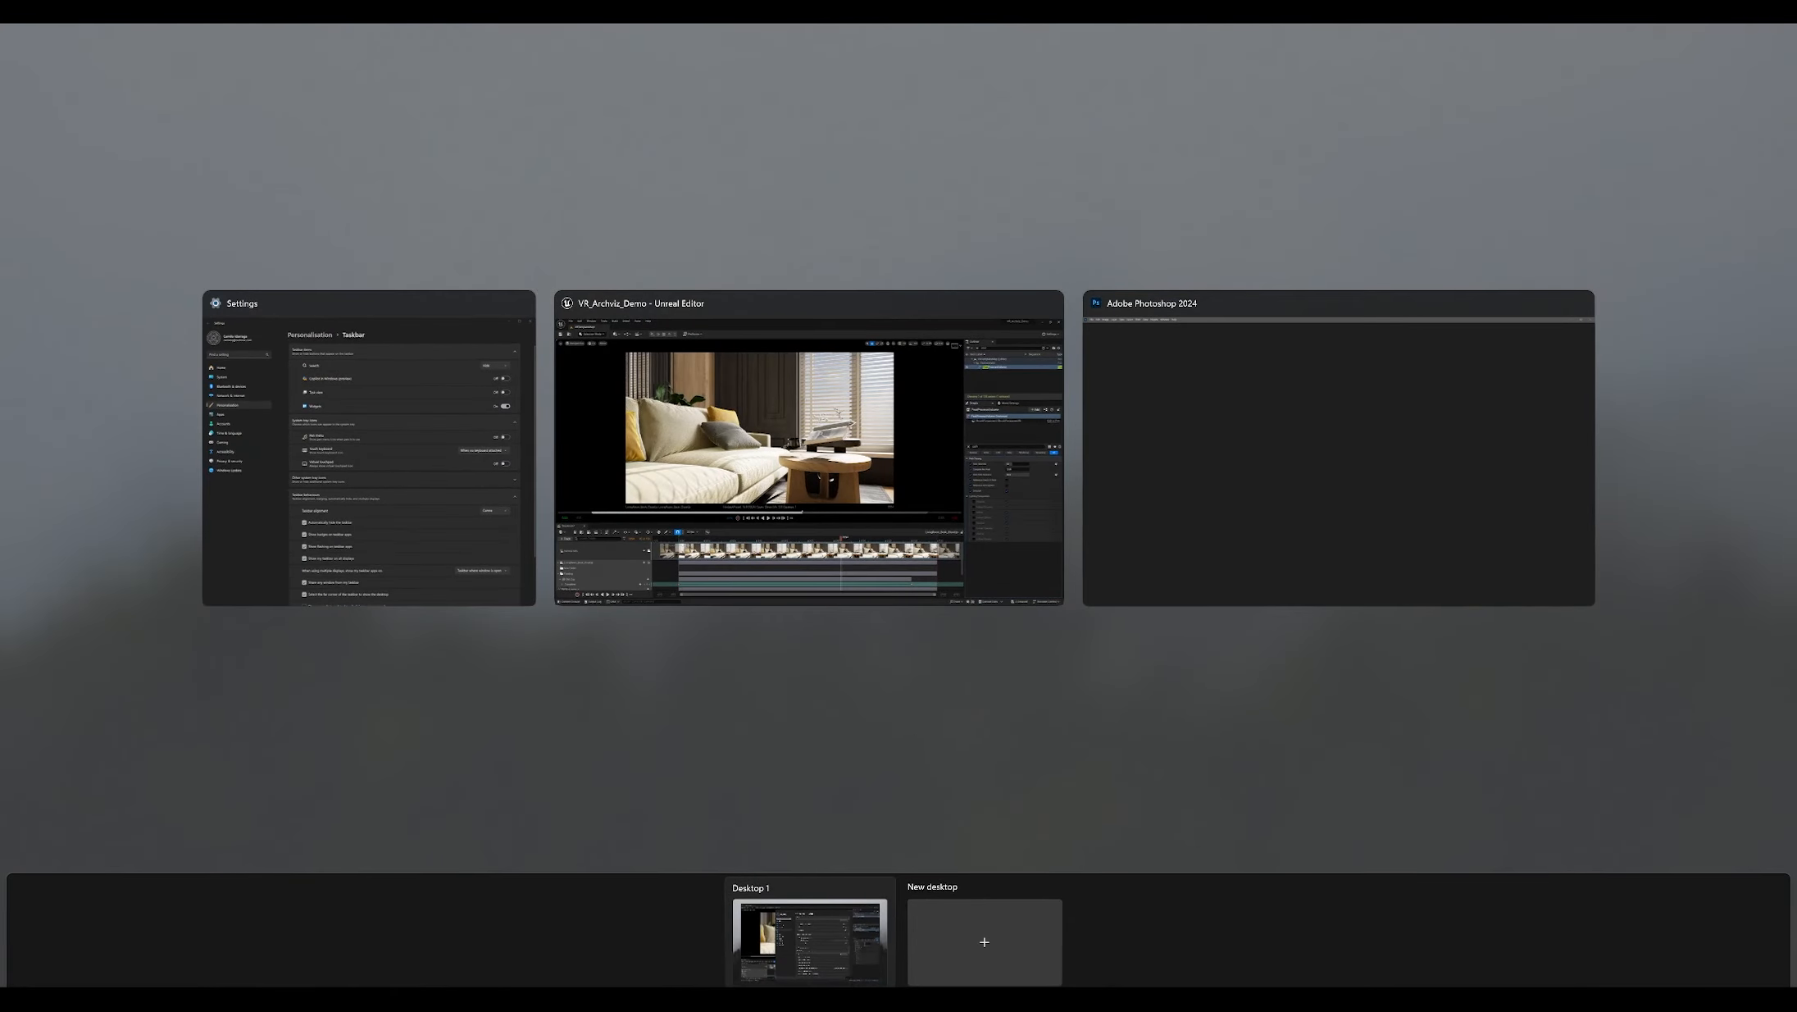
{"action": "key", "text": "Escape"}
{"action": "key", "text": "super+e"}
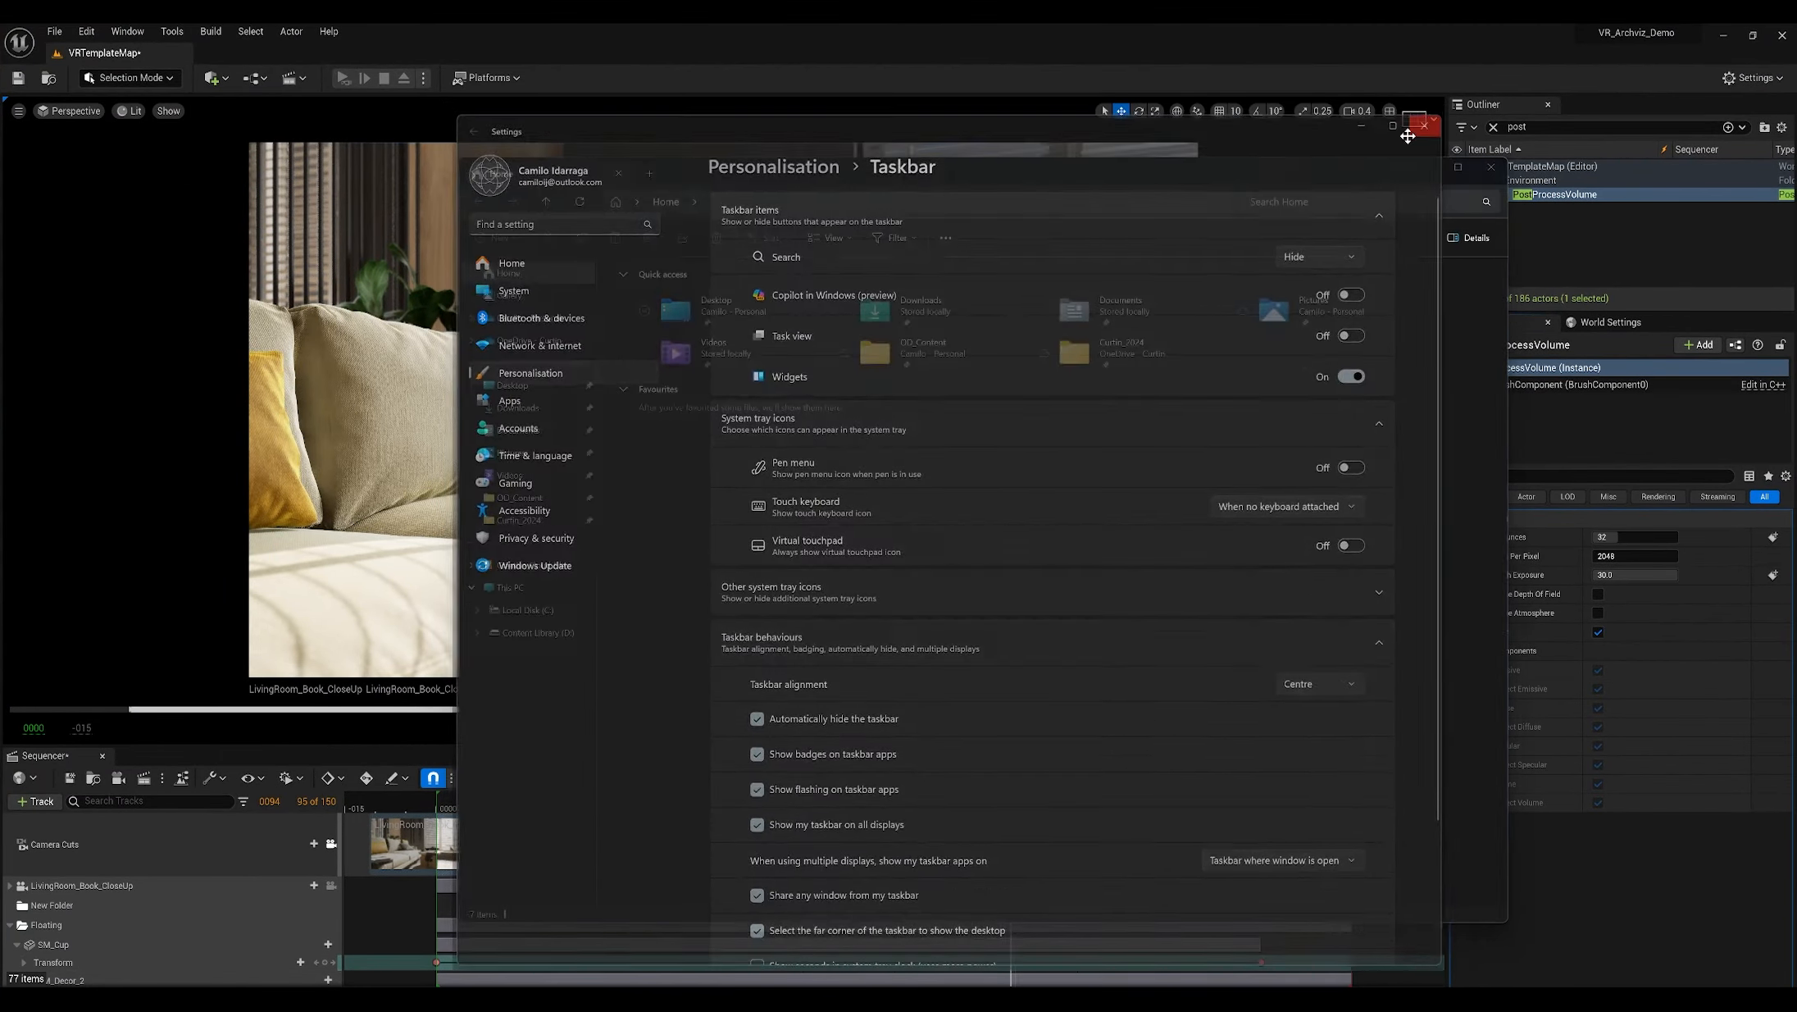
{"action": "left_click", "coordinate": [525, 519]}
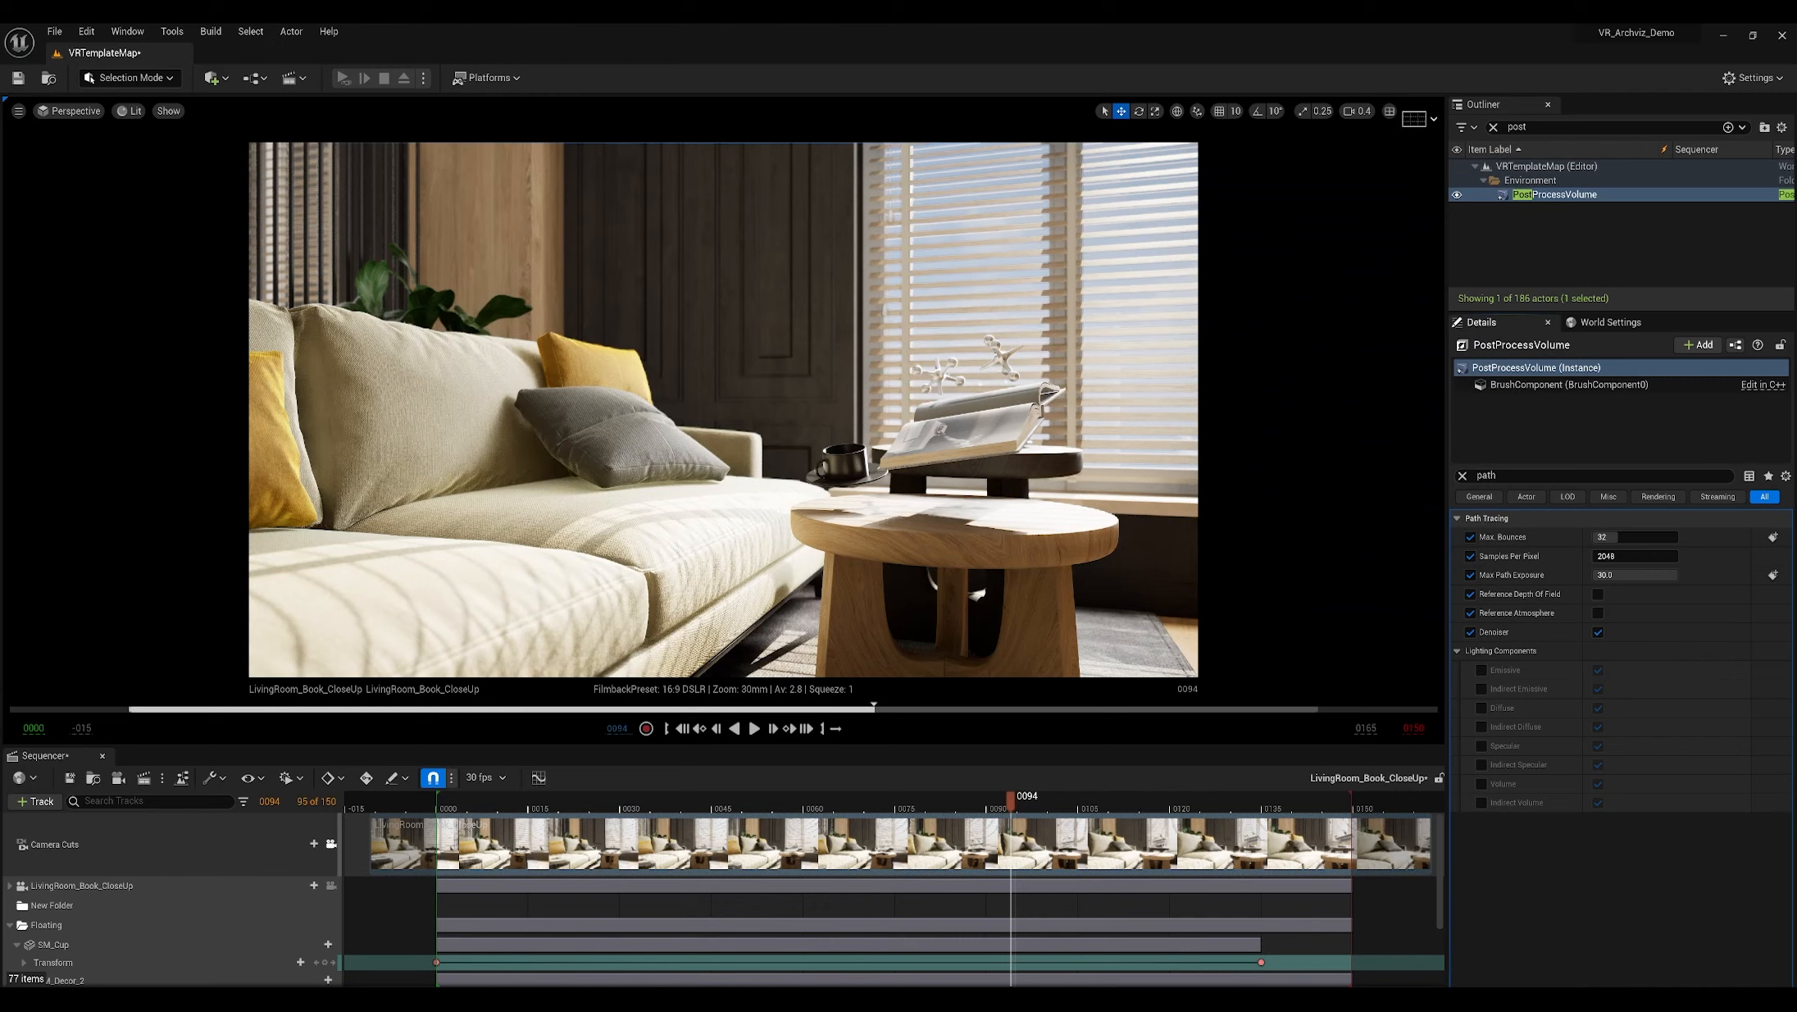
Step: Switch the viewport's view mode from Lit to Path Tracing
{"action": "left_click", "coordinate": [136, 111]}
{"action": "left_click", "coordinate": [204, 289]}
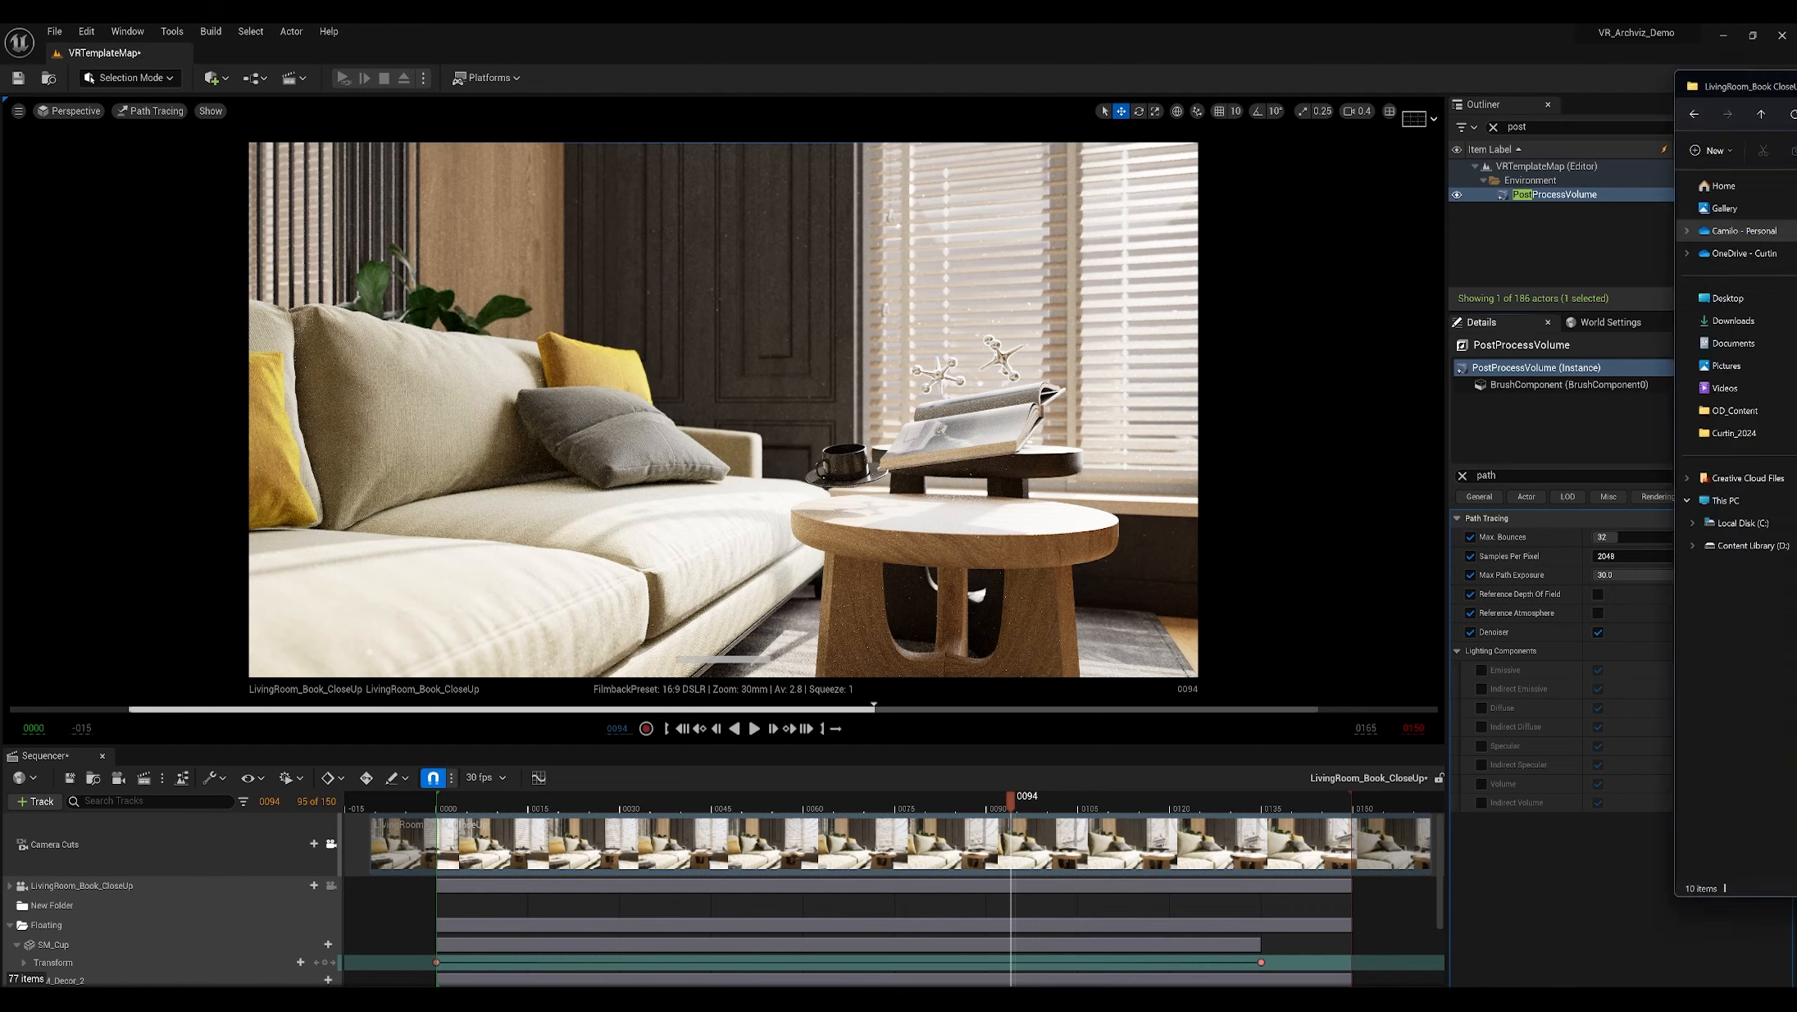
Step: Bring back the Rendering_Settings folder window, view LivingRoom_Book_CloseUp_0115_Path.exr in QuickLook and close that preview
{"action": "left_click_drag", "start_coordinate": [1796, 165], "coordinate": [1109, 166]}
{"action": "left_click", "coordinate": [991, 291]}
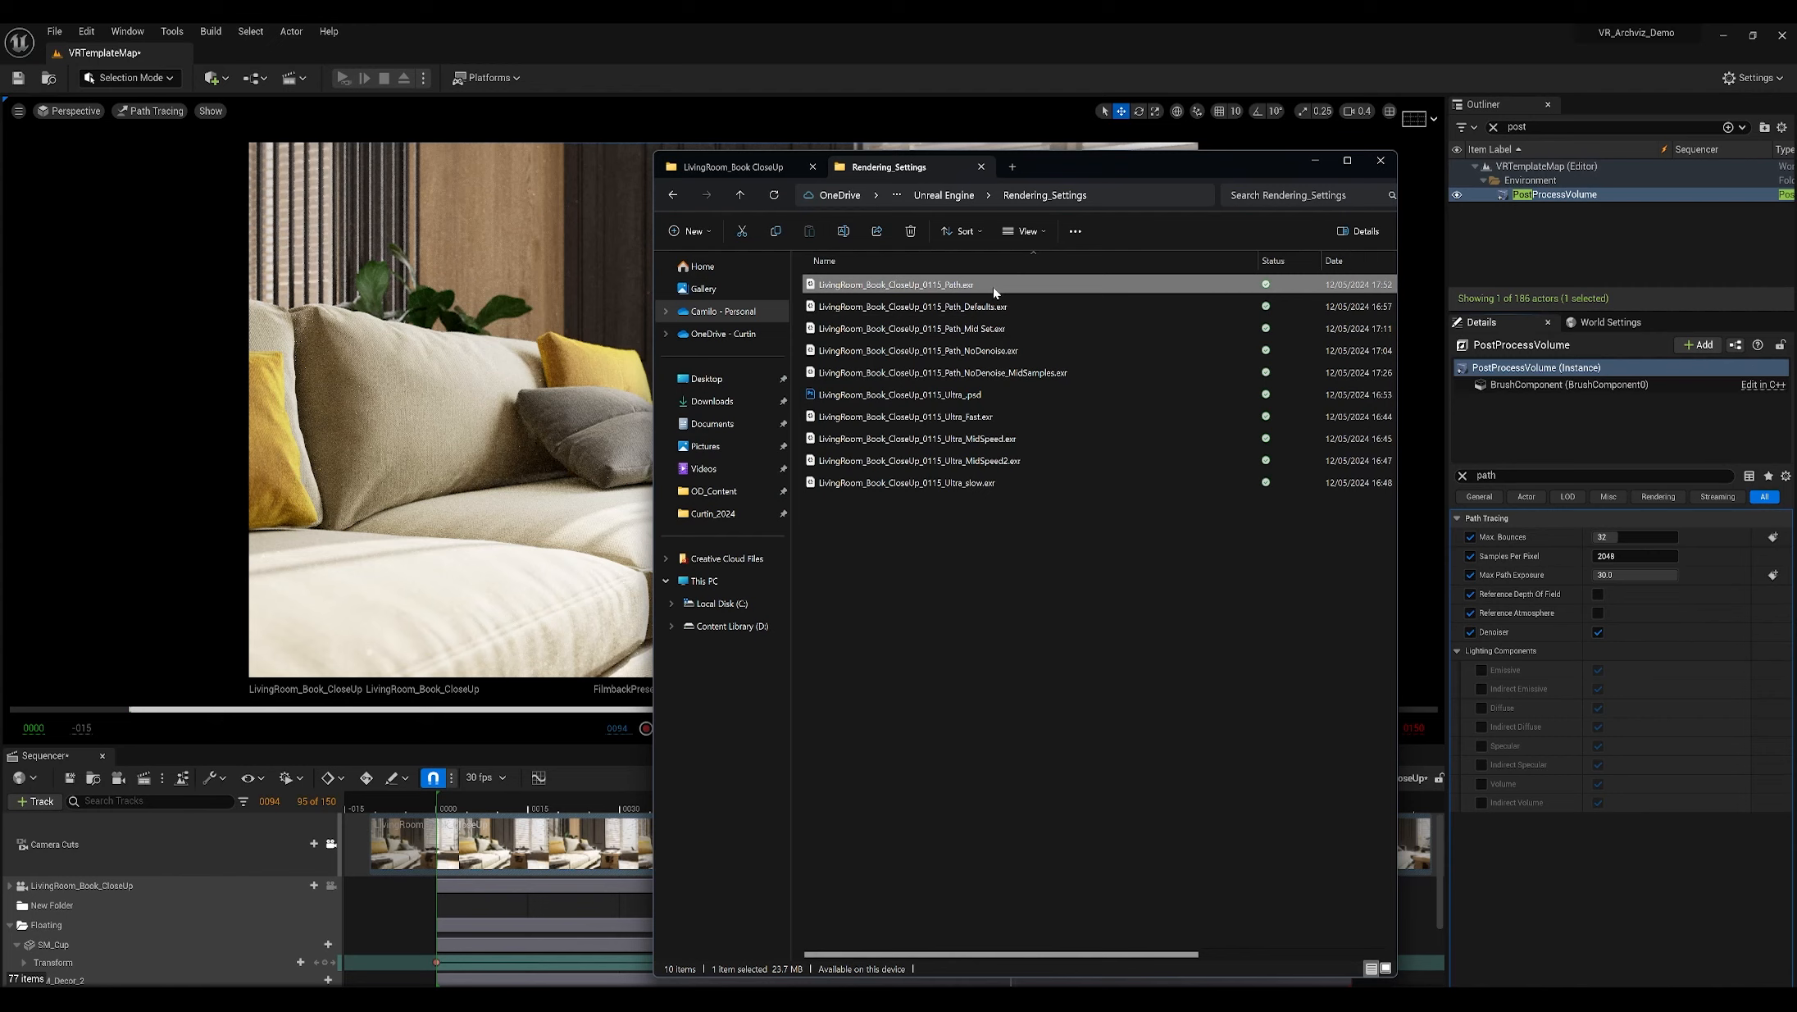
{"action": "key", "text": "space"}
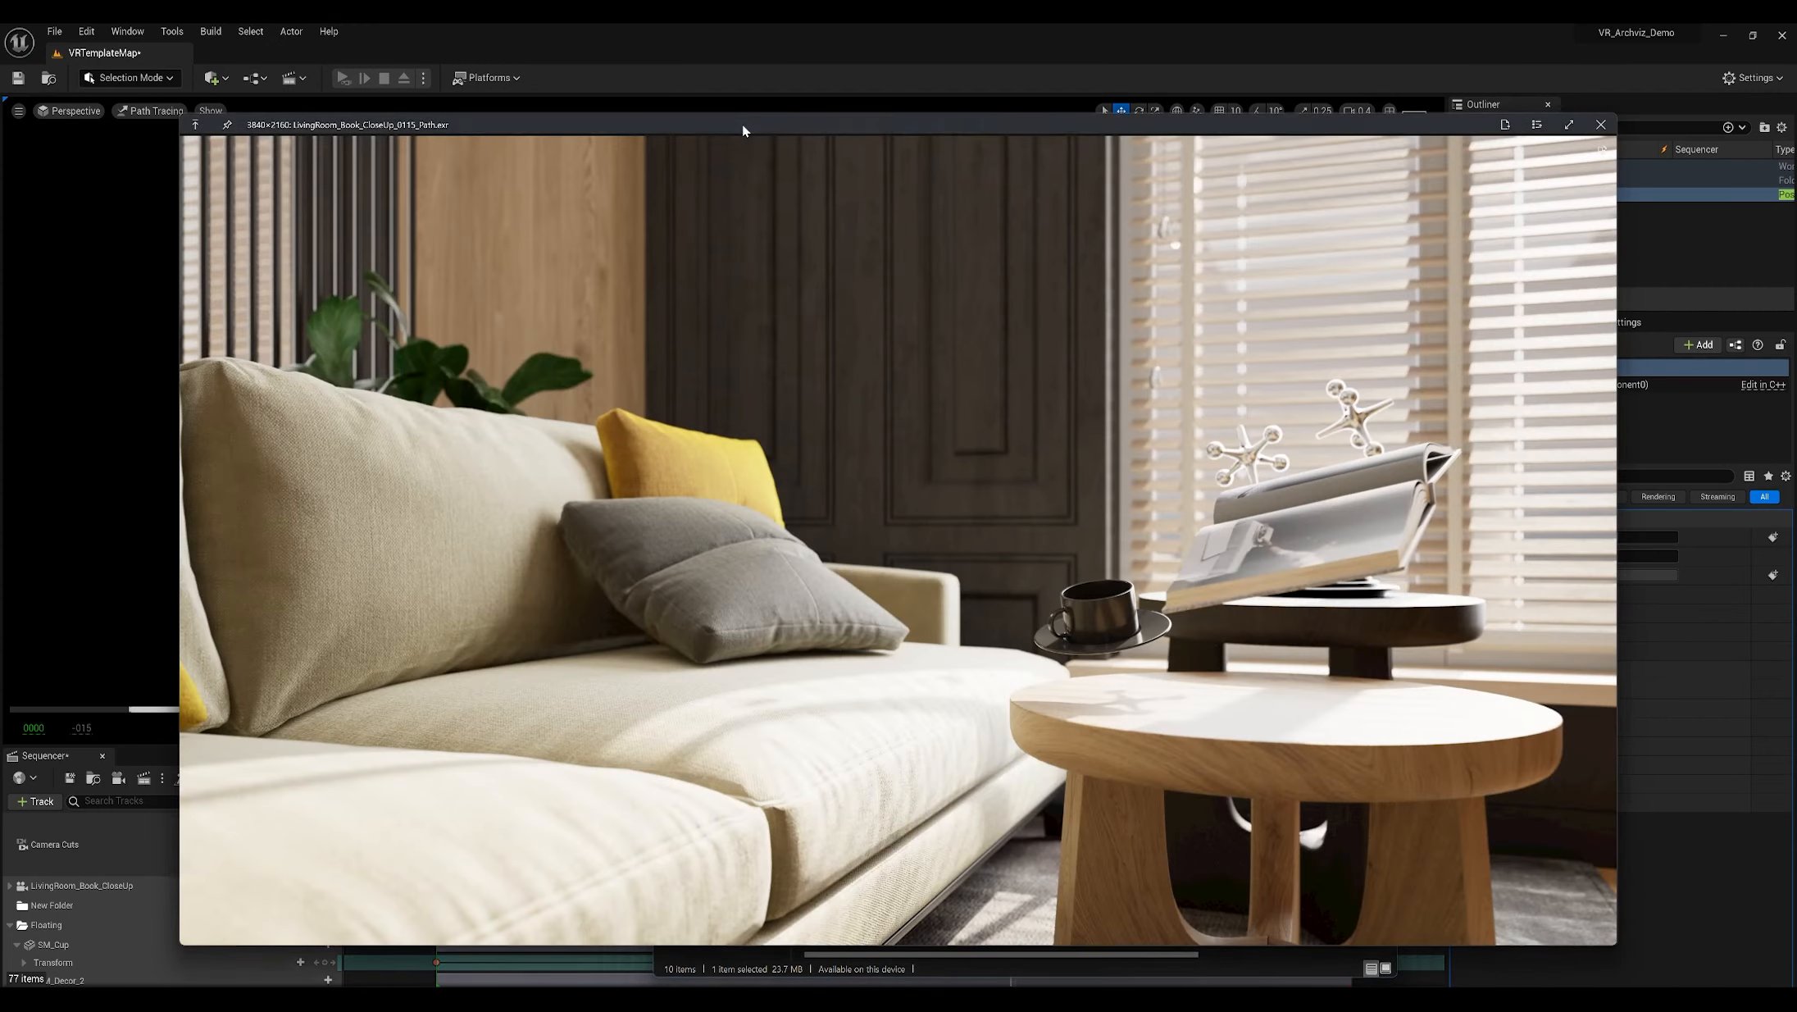
{"action": "left_click_drag", "start_coordinate": [741, 124], "coordinate": [385, 170]}
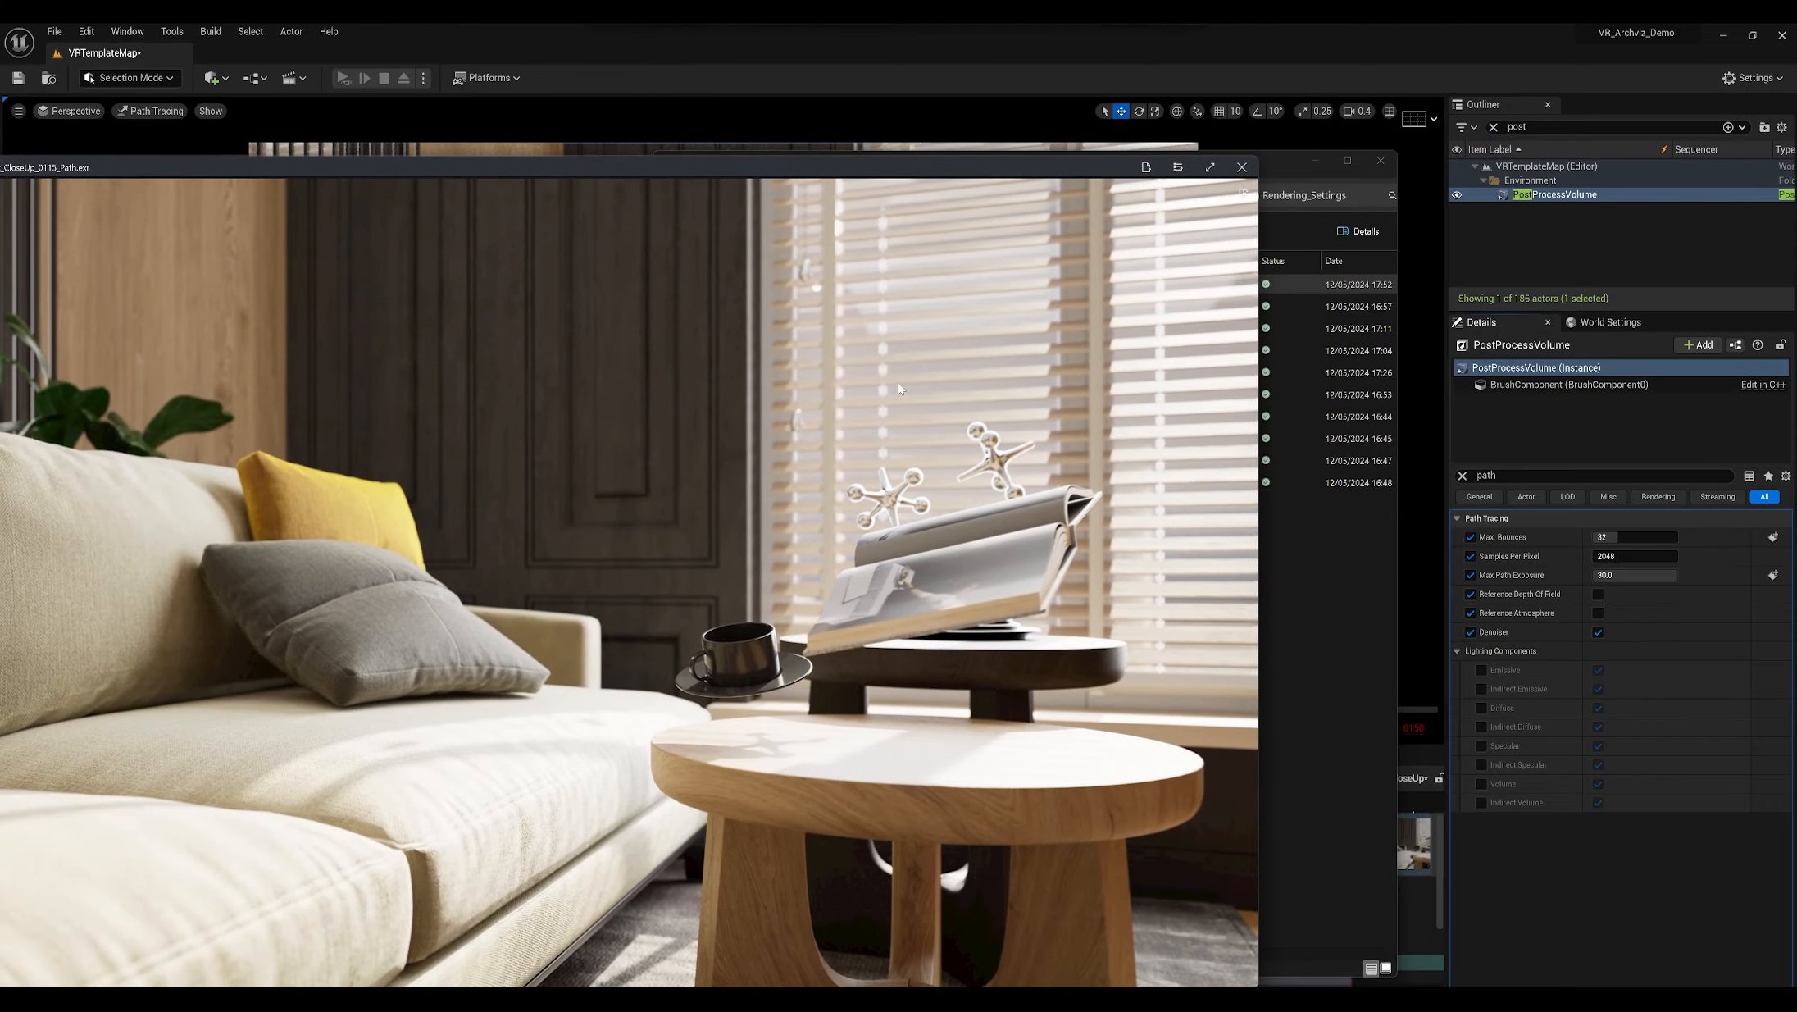
{"action": "left_click", "coordinate": [1335, 561]}
{"action": "left_click", "coordinate": [604, 200]}
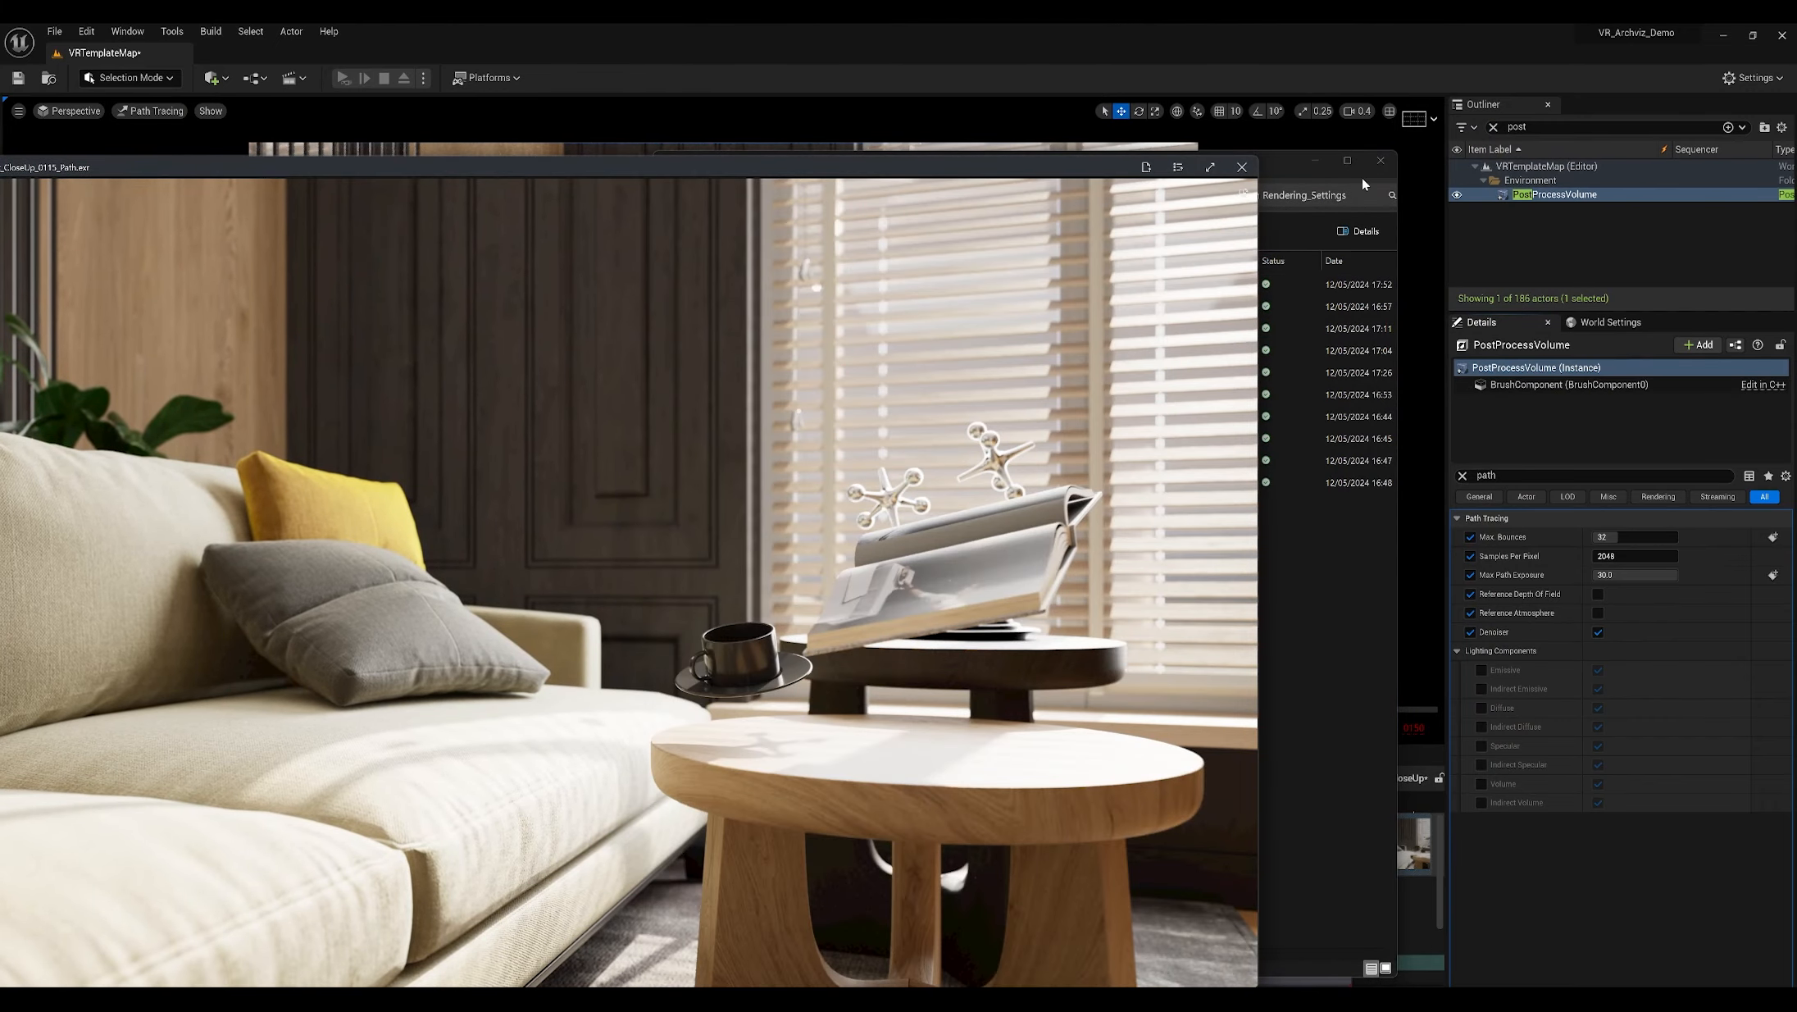
{"action": "left_click", "coordinate": [1242, 167]}
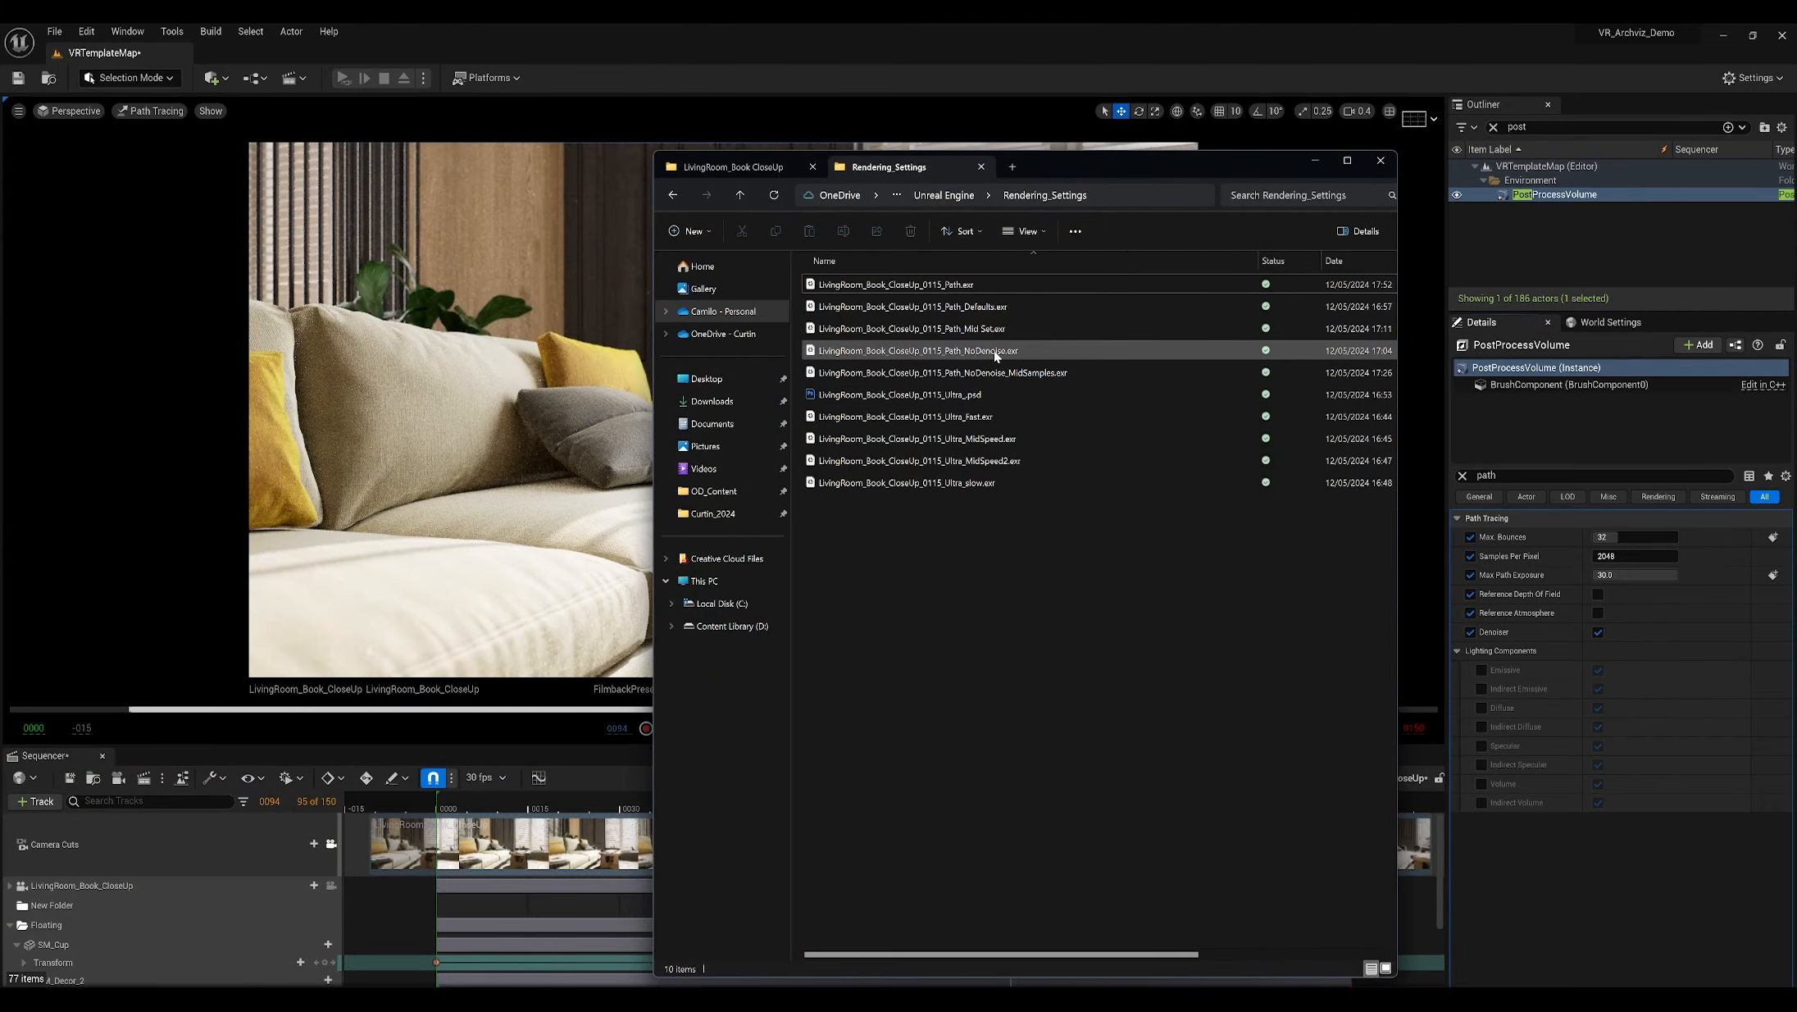
Step: Preview LivingRoom_Book_CloseUp_0115_Path_Defaults.exr with QuickLook, move the preview aside and pin it
{"action": "left_click", "coordinate": [984, 307]}
{"action": "key", "text": "ctrl+space"}
{"action": "left_click_drag", "start_coordinate": [916, 137], "coordinate": [469, 155]}
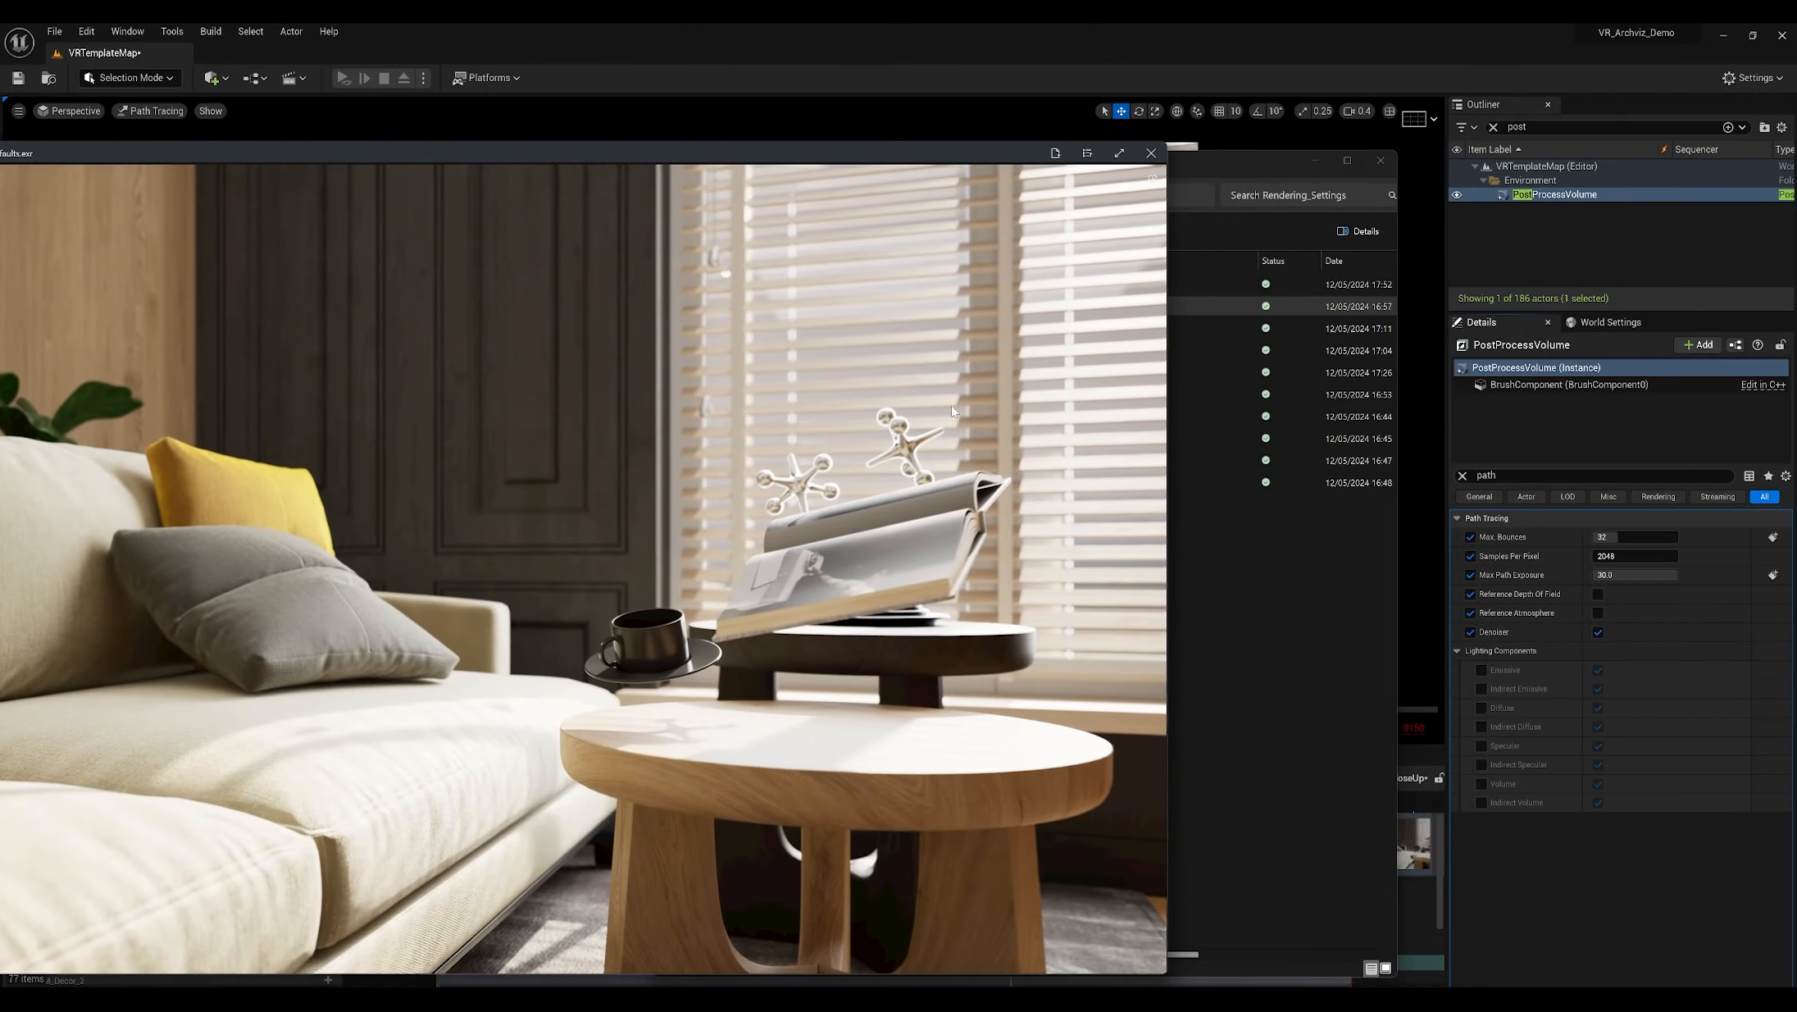
{"action": "left_click_drag", "start_coordinate": [688, 161], "coordinate": [337, 131]}
{"action": "left_click", "coordinate": [191, 144]}
Step: Preview LivingRoom_Book_CloseUp_0115_Path_NoDenoise.exr with QuickLook and arrange it side by side with the Path_Defaults preview
{"action": "left_click", "coordinate": [1208, 590]}
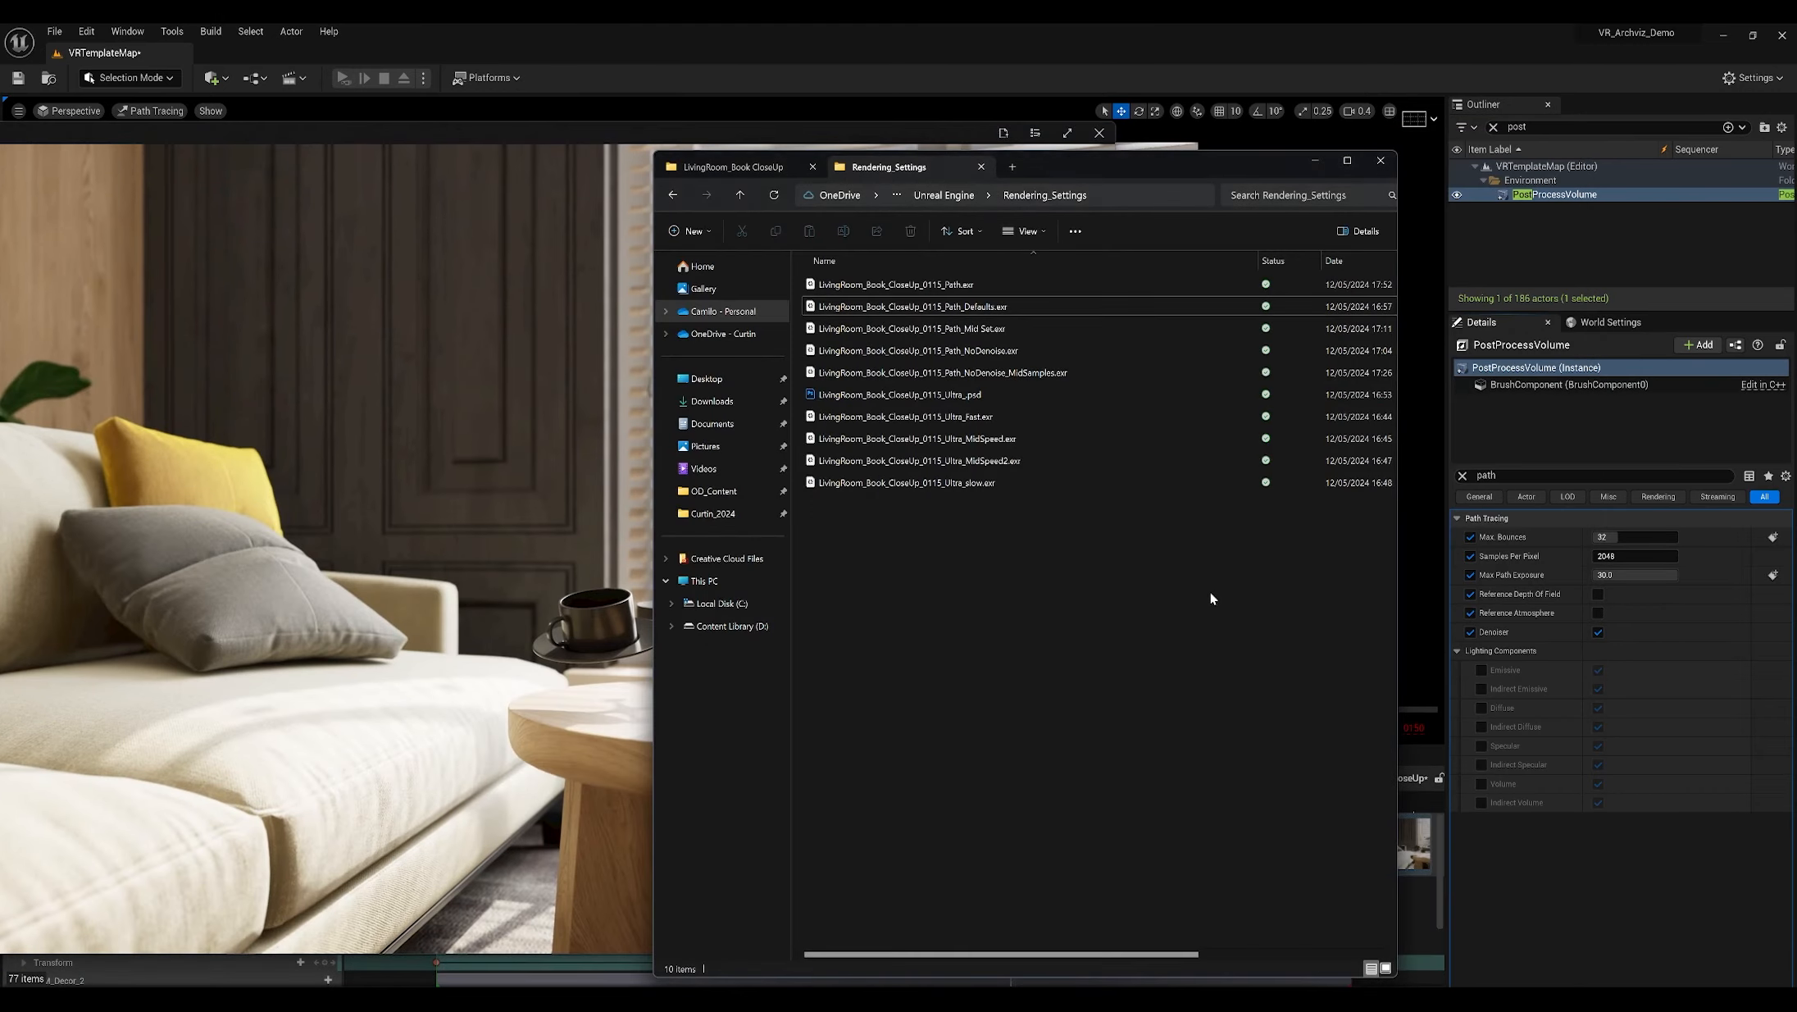
{"action": "left_click", "coordinate": [983, 351]}
{"action": "double_click", "coordinate": [856, 351]}
{"action": "left_click_drag", "start_coordinate": [841, 184], "coordinate": [1791, 250]}
{"action": "left_click", "coordinate": [401, 304]}
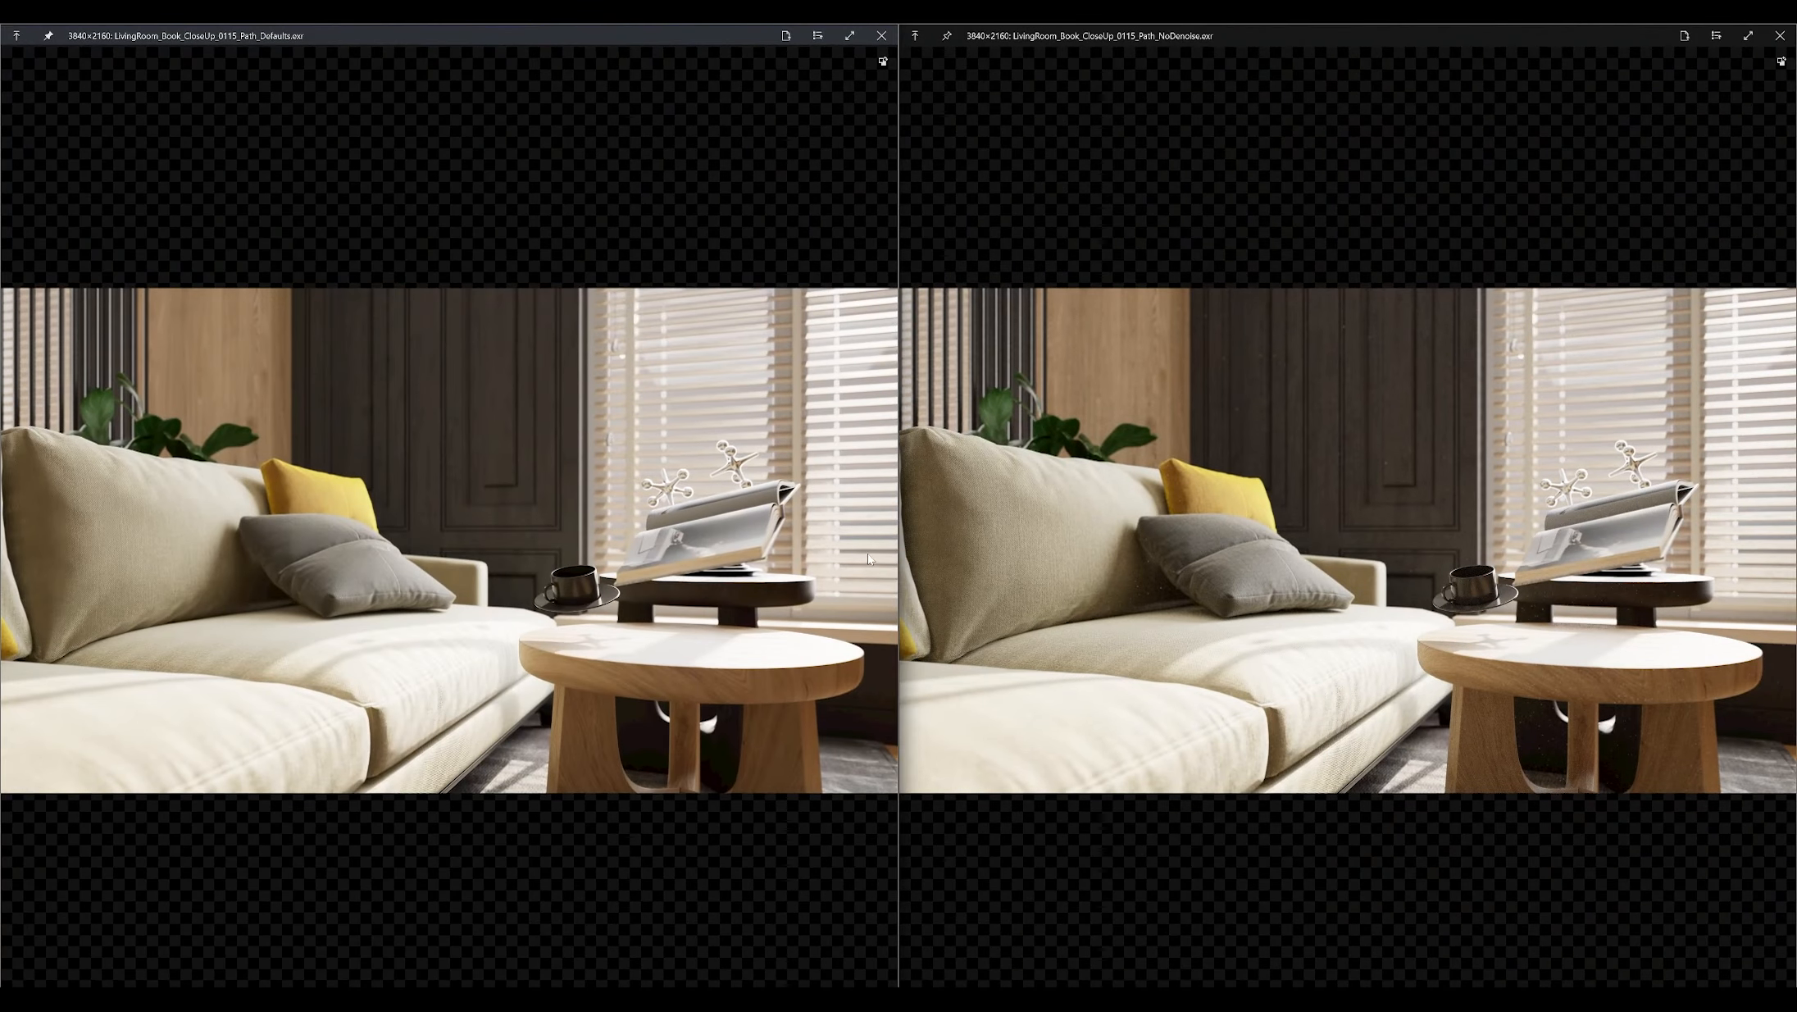
Step: Compare the wall panels, coffee table and book between the Path_Defaults and Path_NoDenoise renders at several magnifications
{"action": "scroll", "coordinate": [570, 543], "scroll_direction": "up", "scroll_amount": 3}
{"action": "scroll", "coordinate": [1463, 557], "scroll_direction": "up", "scroll_amount": 3}
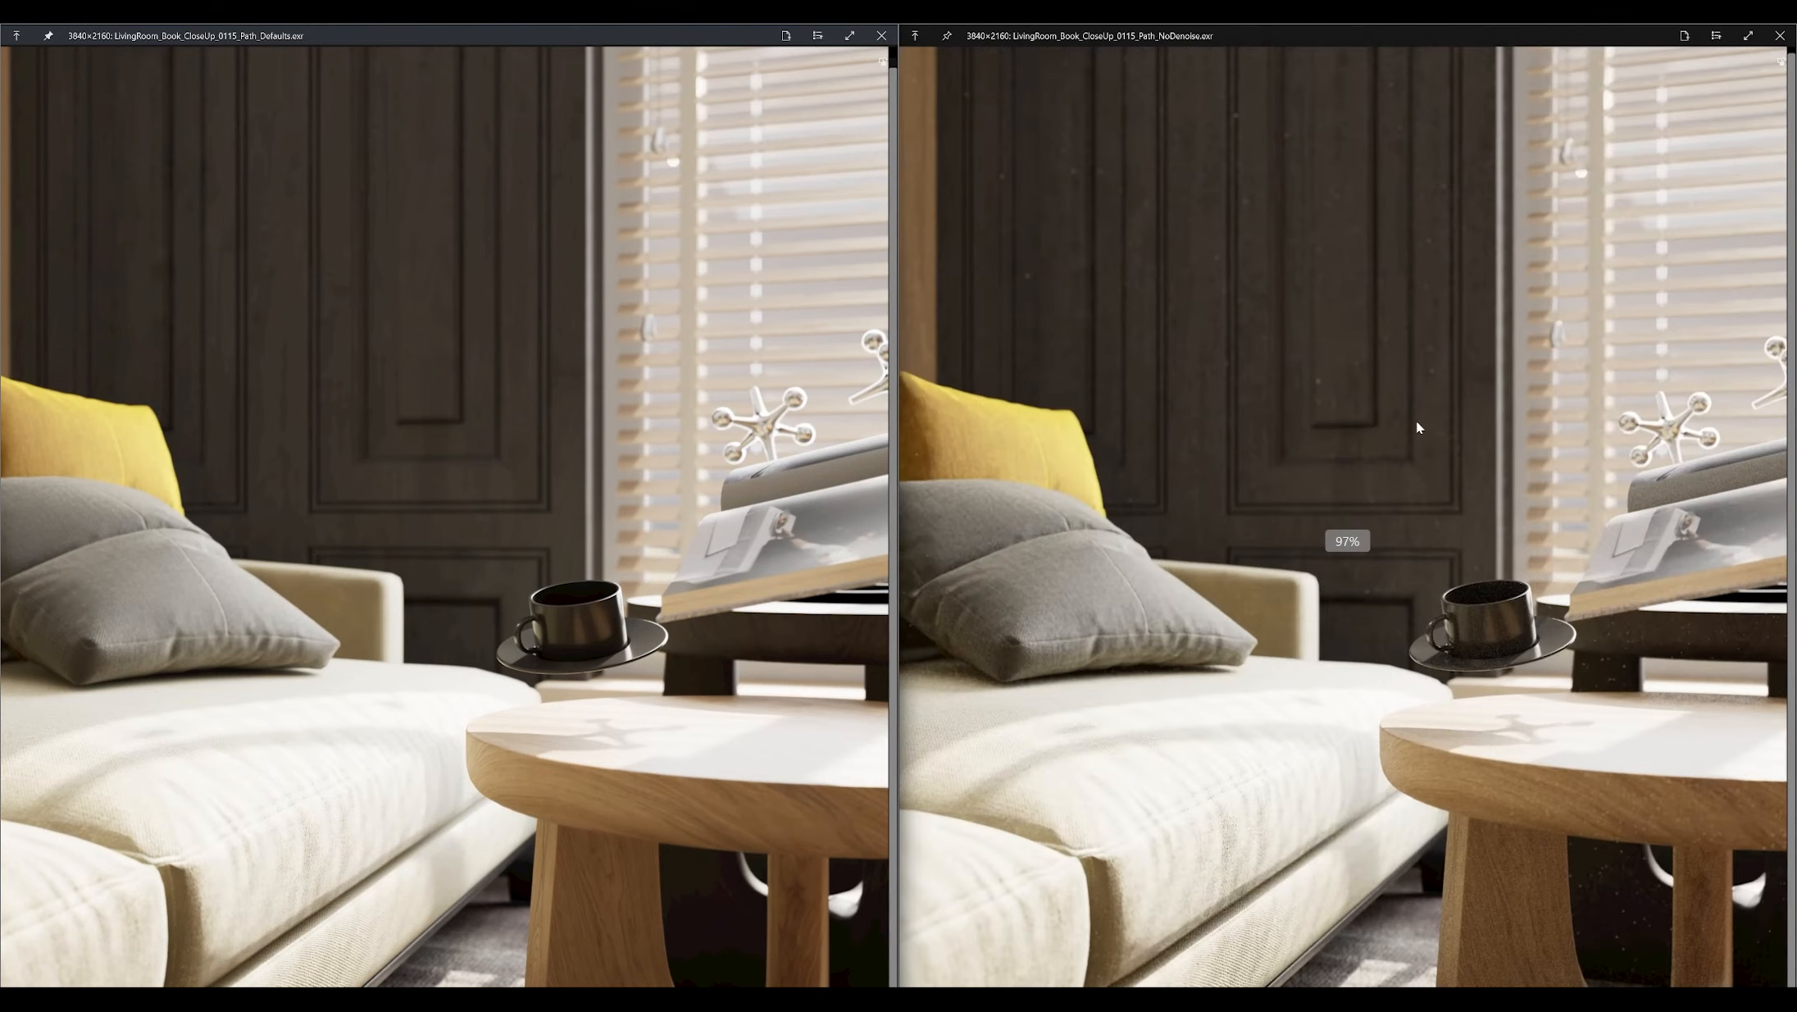
{"action": "left_click_drag", "start_coordinate": [1323, 495], "coordinate": [1312, 503]}
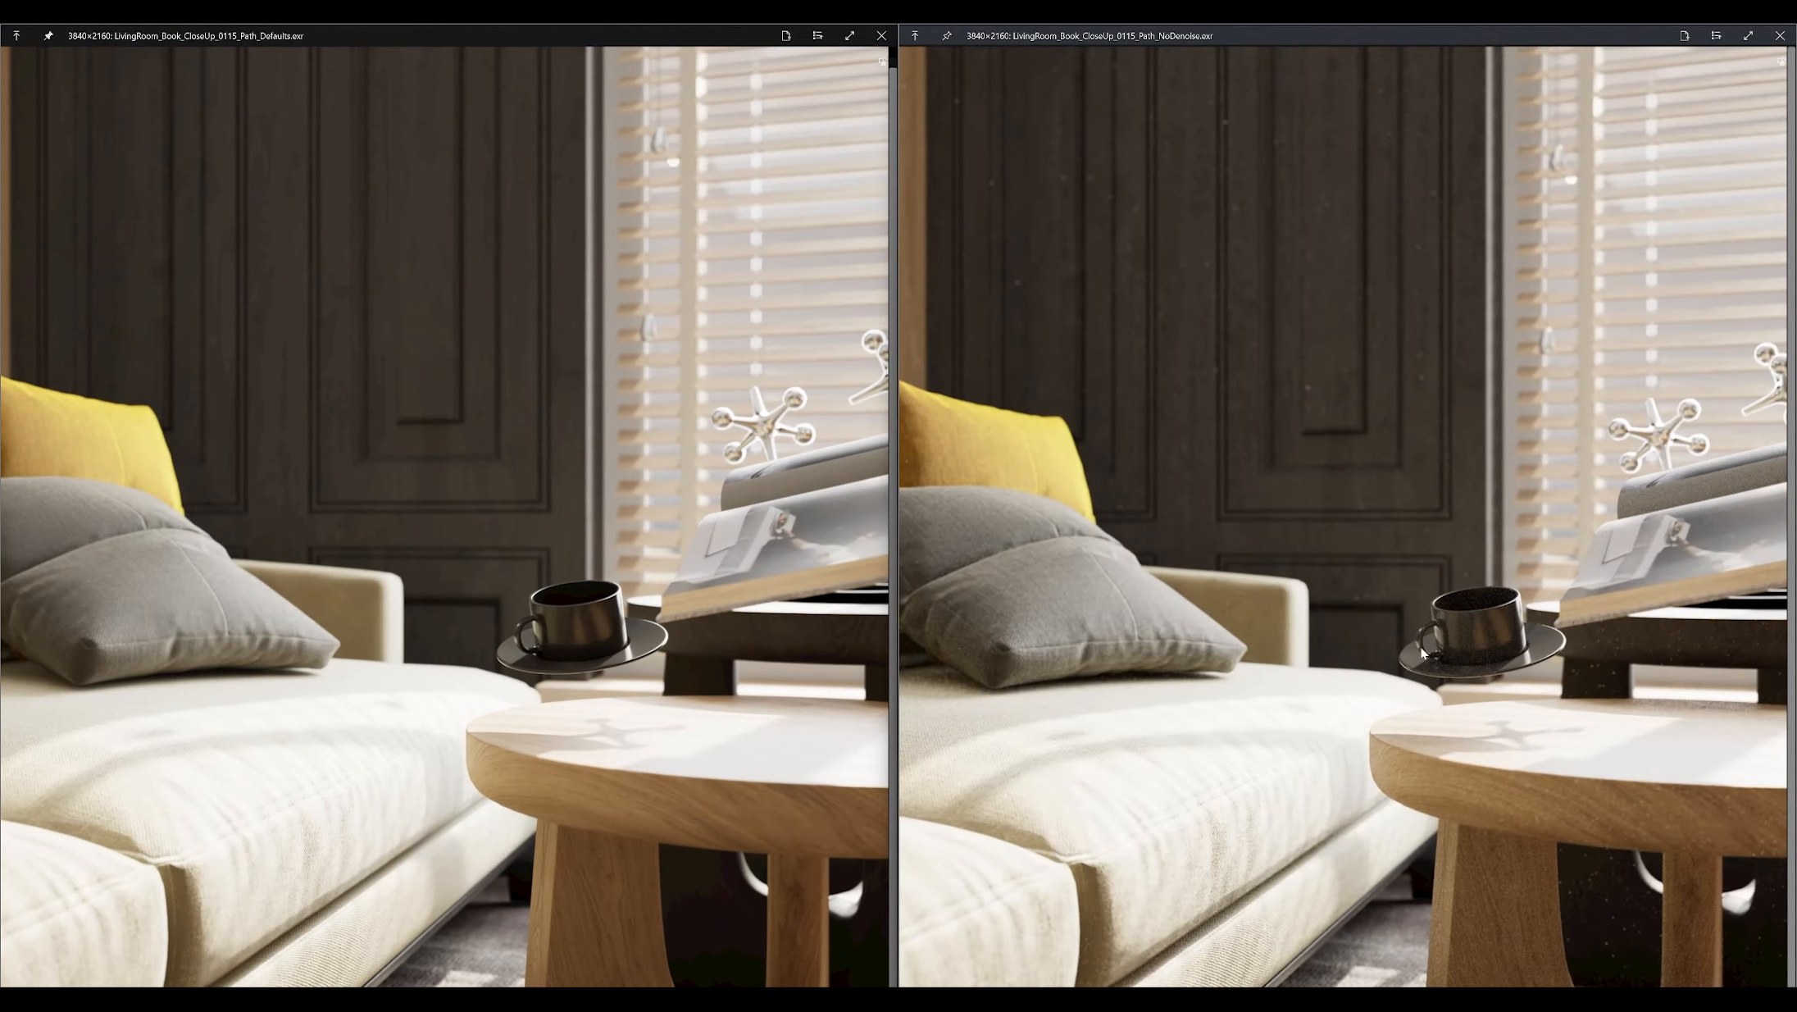
{"action": "scroll", "coordinate": [1511, 776], "scroll_direction": "up", "scroll_amount": 5}
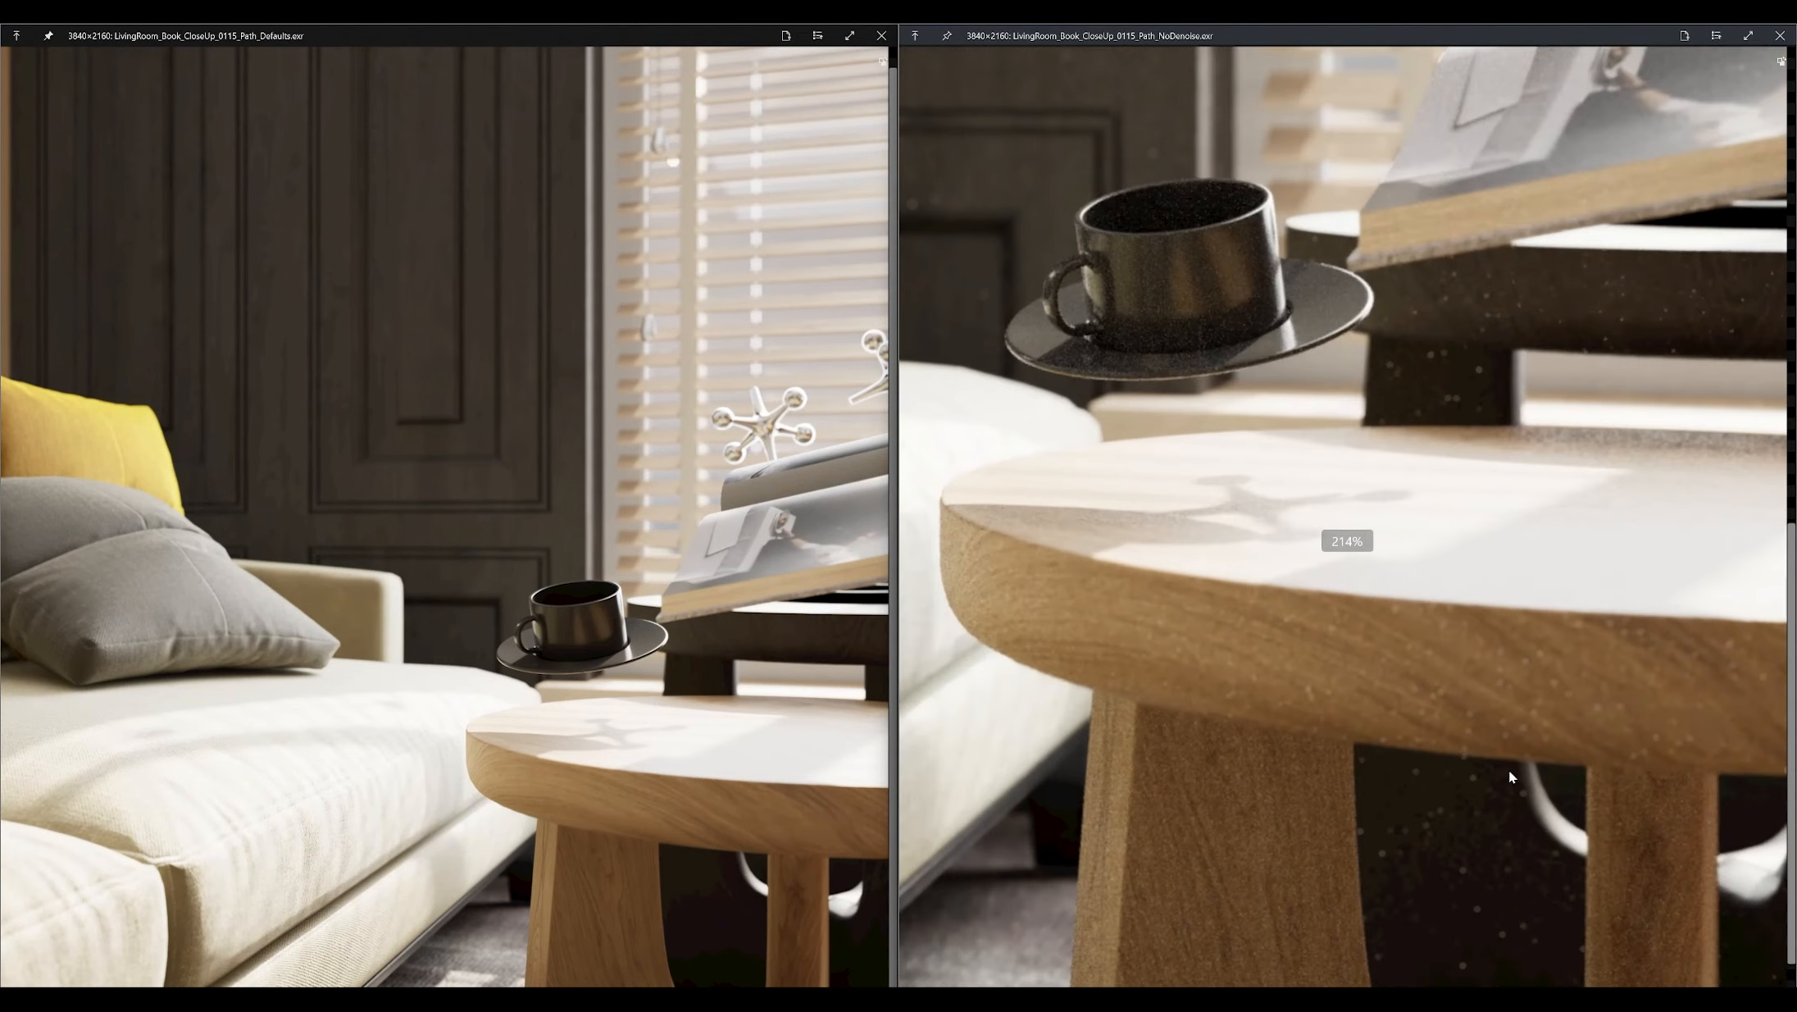
{"action": "scroll", "coordinate": [1511, 776], "scroll_direction": "down", "scroll_amount": 4}
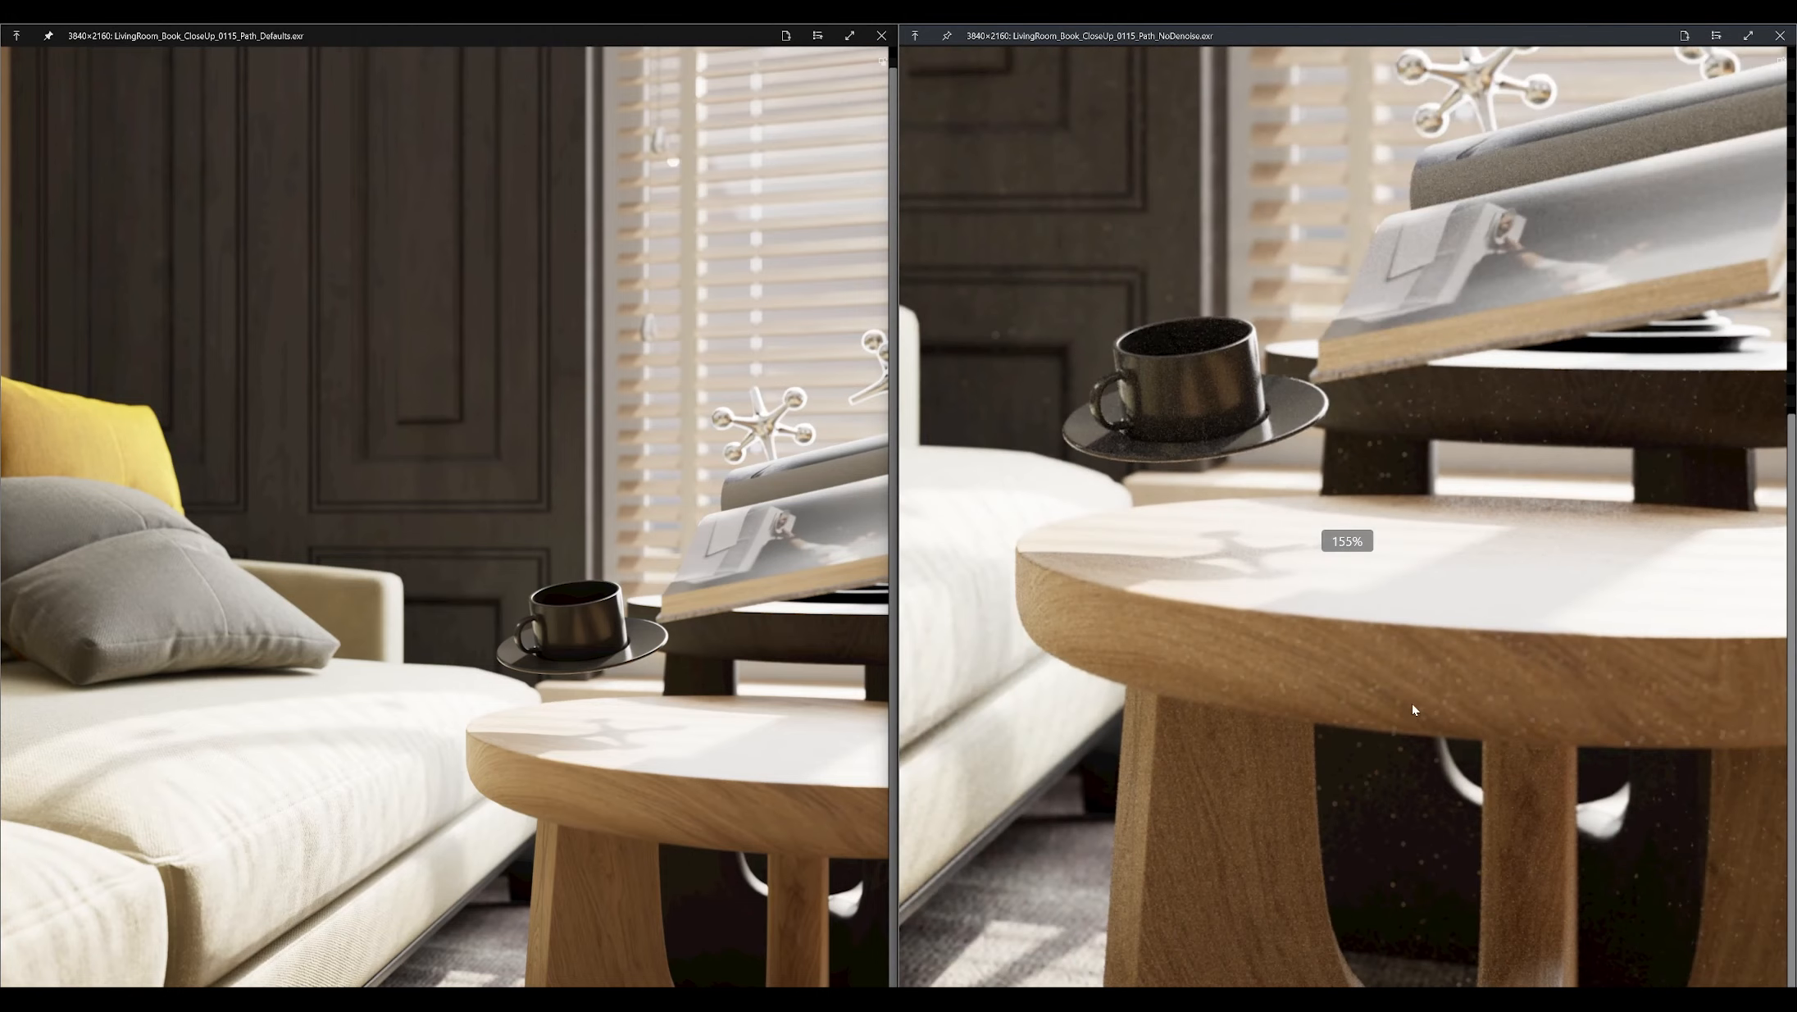
{"action": "left_click_drag", "start_coordinate": [727, 451], "coordinate": [552, 462]}
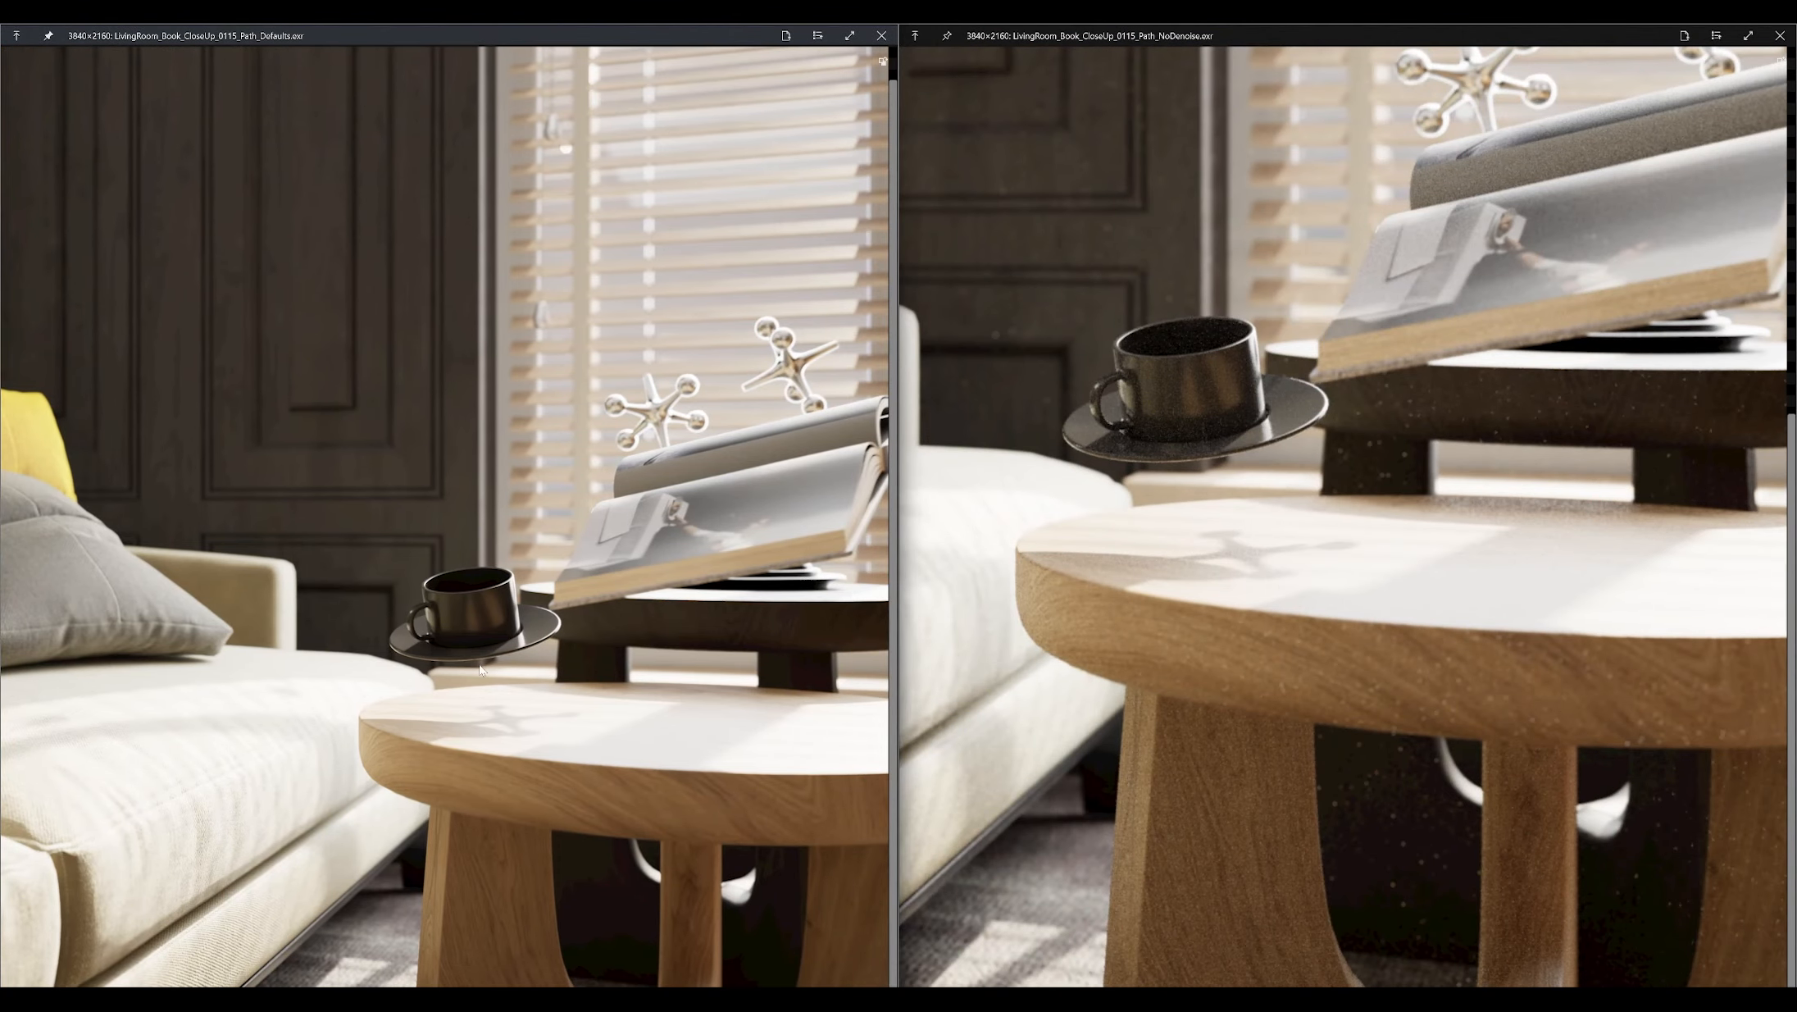
{"action": "scroll", "coordinate": [1244, 464], "scroll_direction": "down", "scroll_amount": 4}
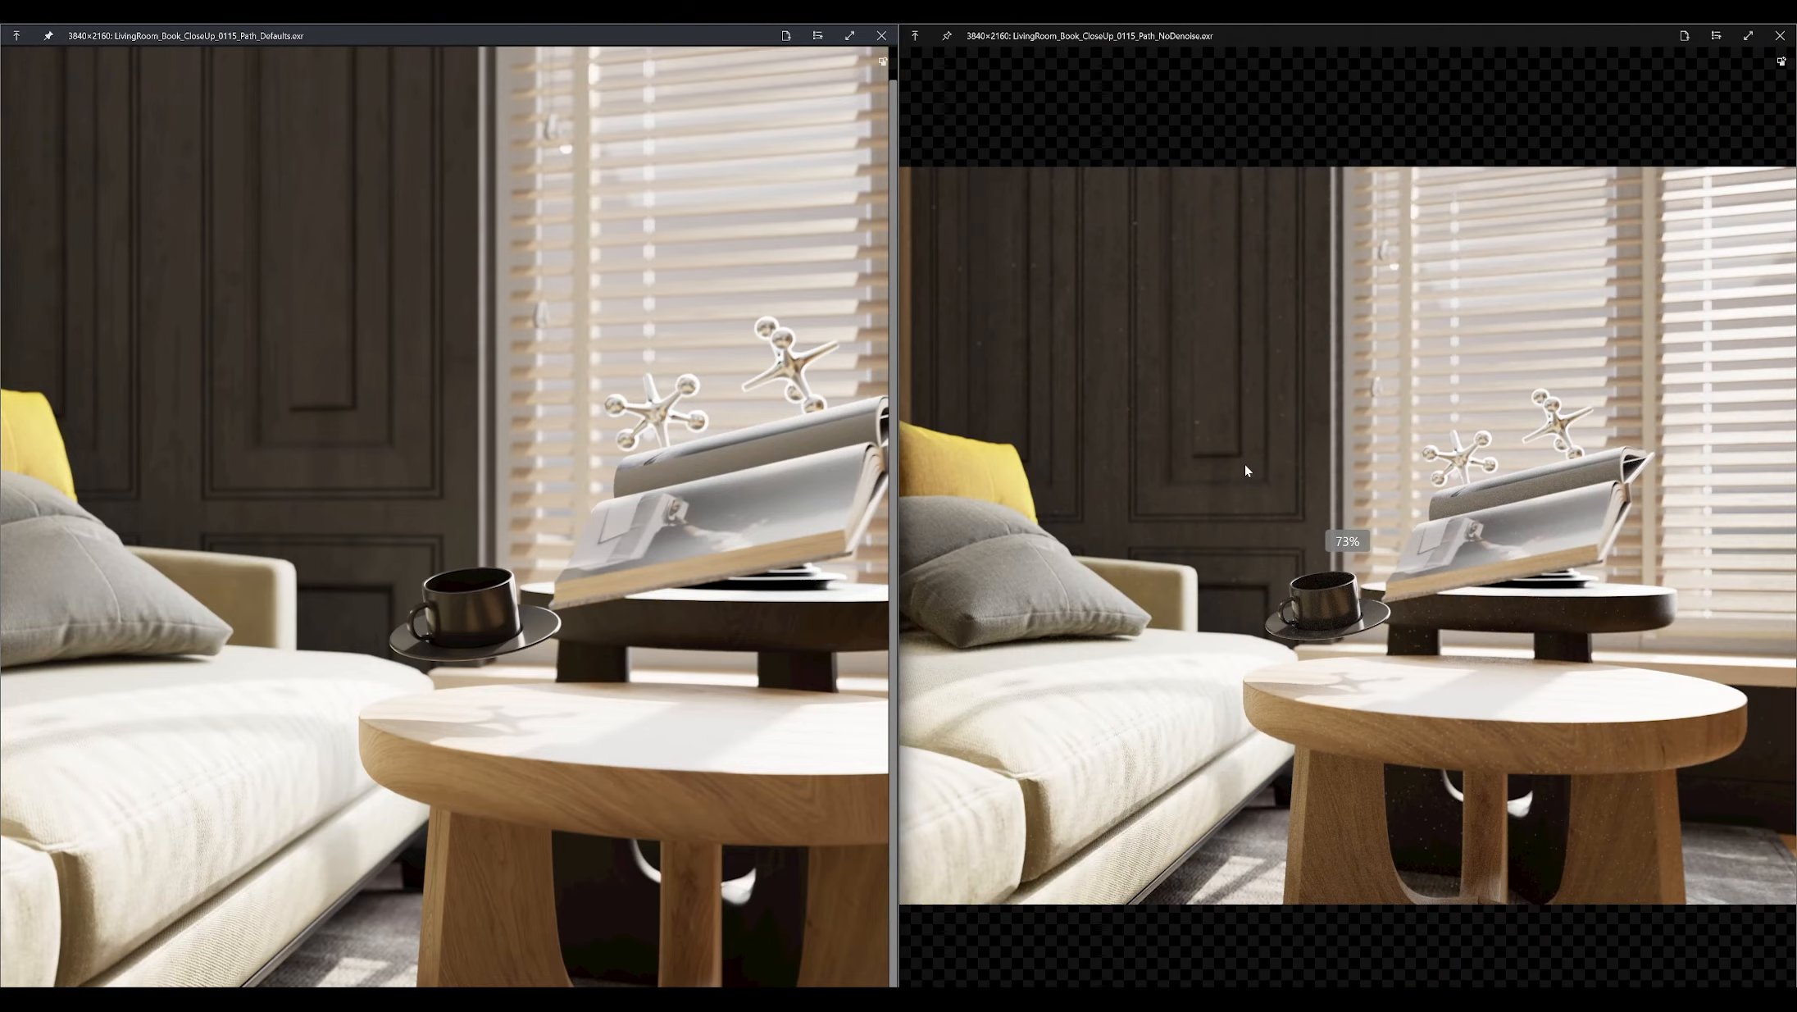
{"action": "scroll", "coordinate": [424, 408], "scroll_direction": "down", "scroll_amount": 4}
{"action": "scroll", "coordinate": [1448, 482], "scroll_direction": "up", "scroll_amount": 2}
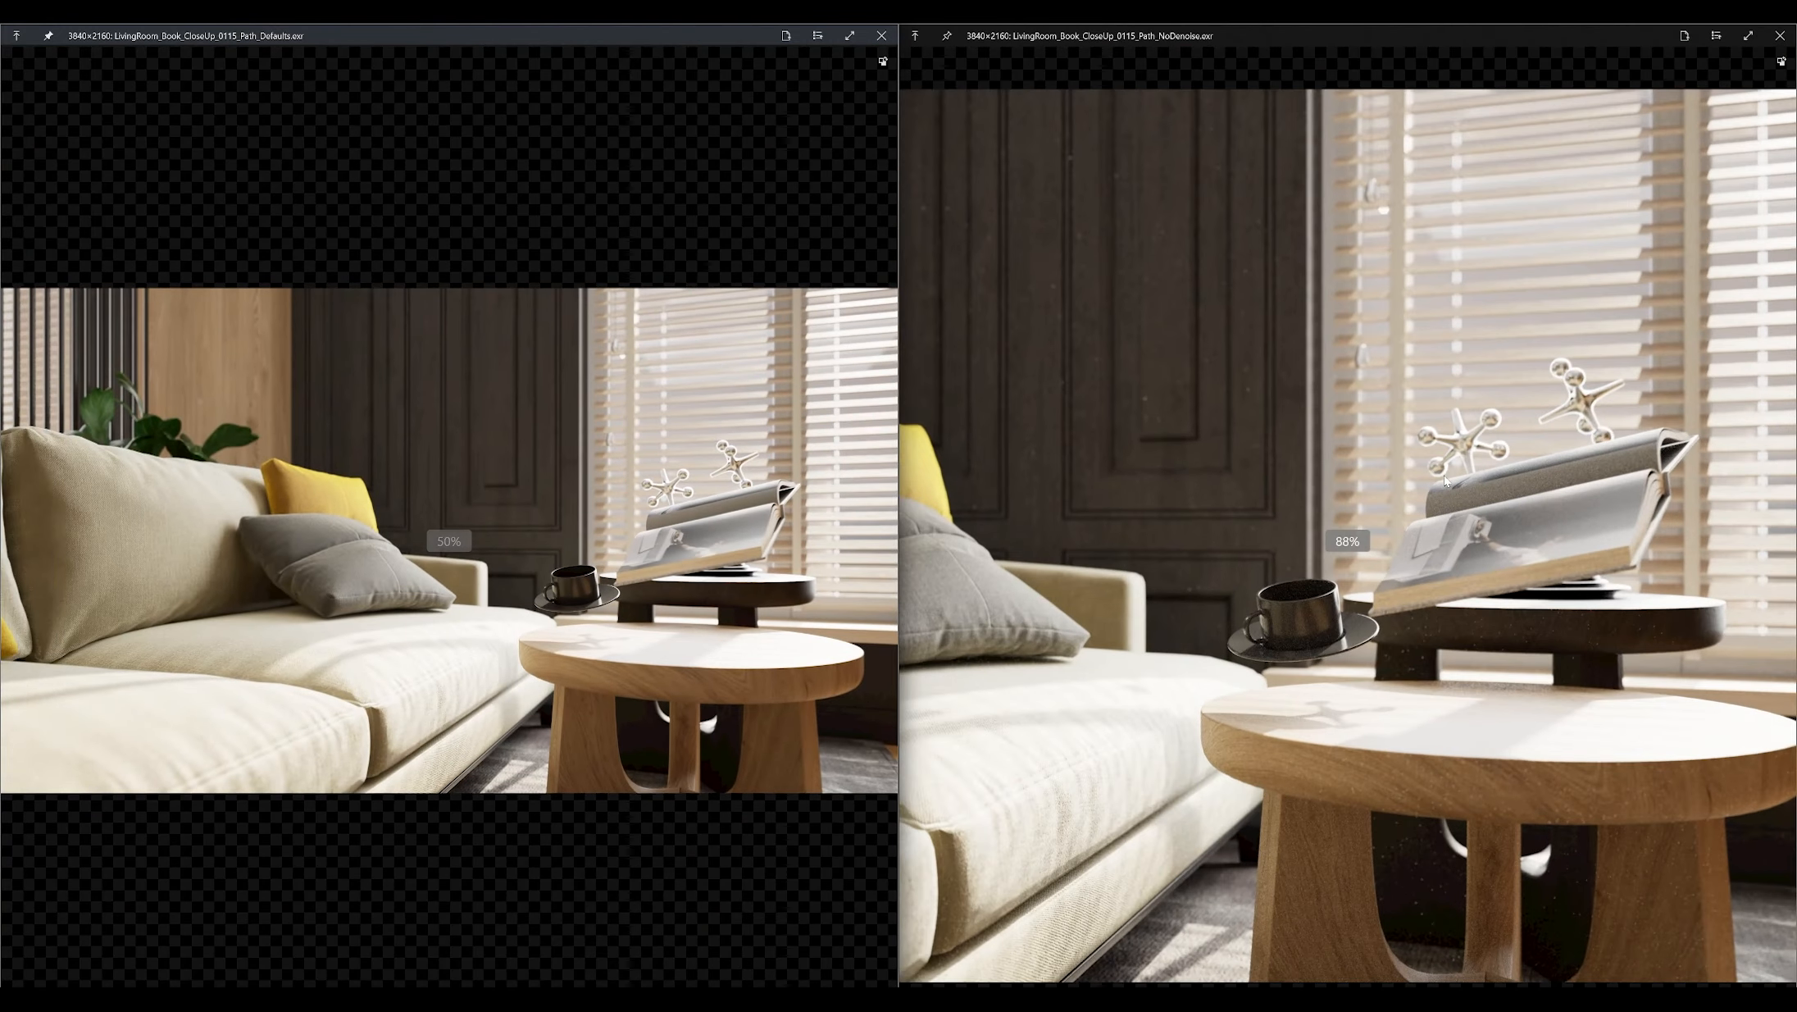
{"action": "scroll", "coordinate": [1445, 481], "scroll_direction": "down", "scroll_amount": 2}
Step: Examine noise on the cup, saucer and tabletop shadow in the Path_NoDenoise and Path_Defaults renders at high magnification
{"action": "scroll", "coordinate": [1394, 729], "scroll_direction": "up", "scroll_amount": 4}
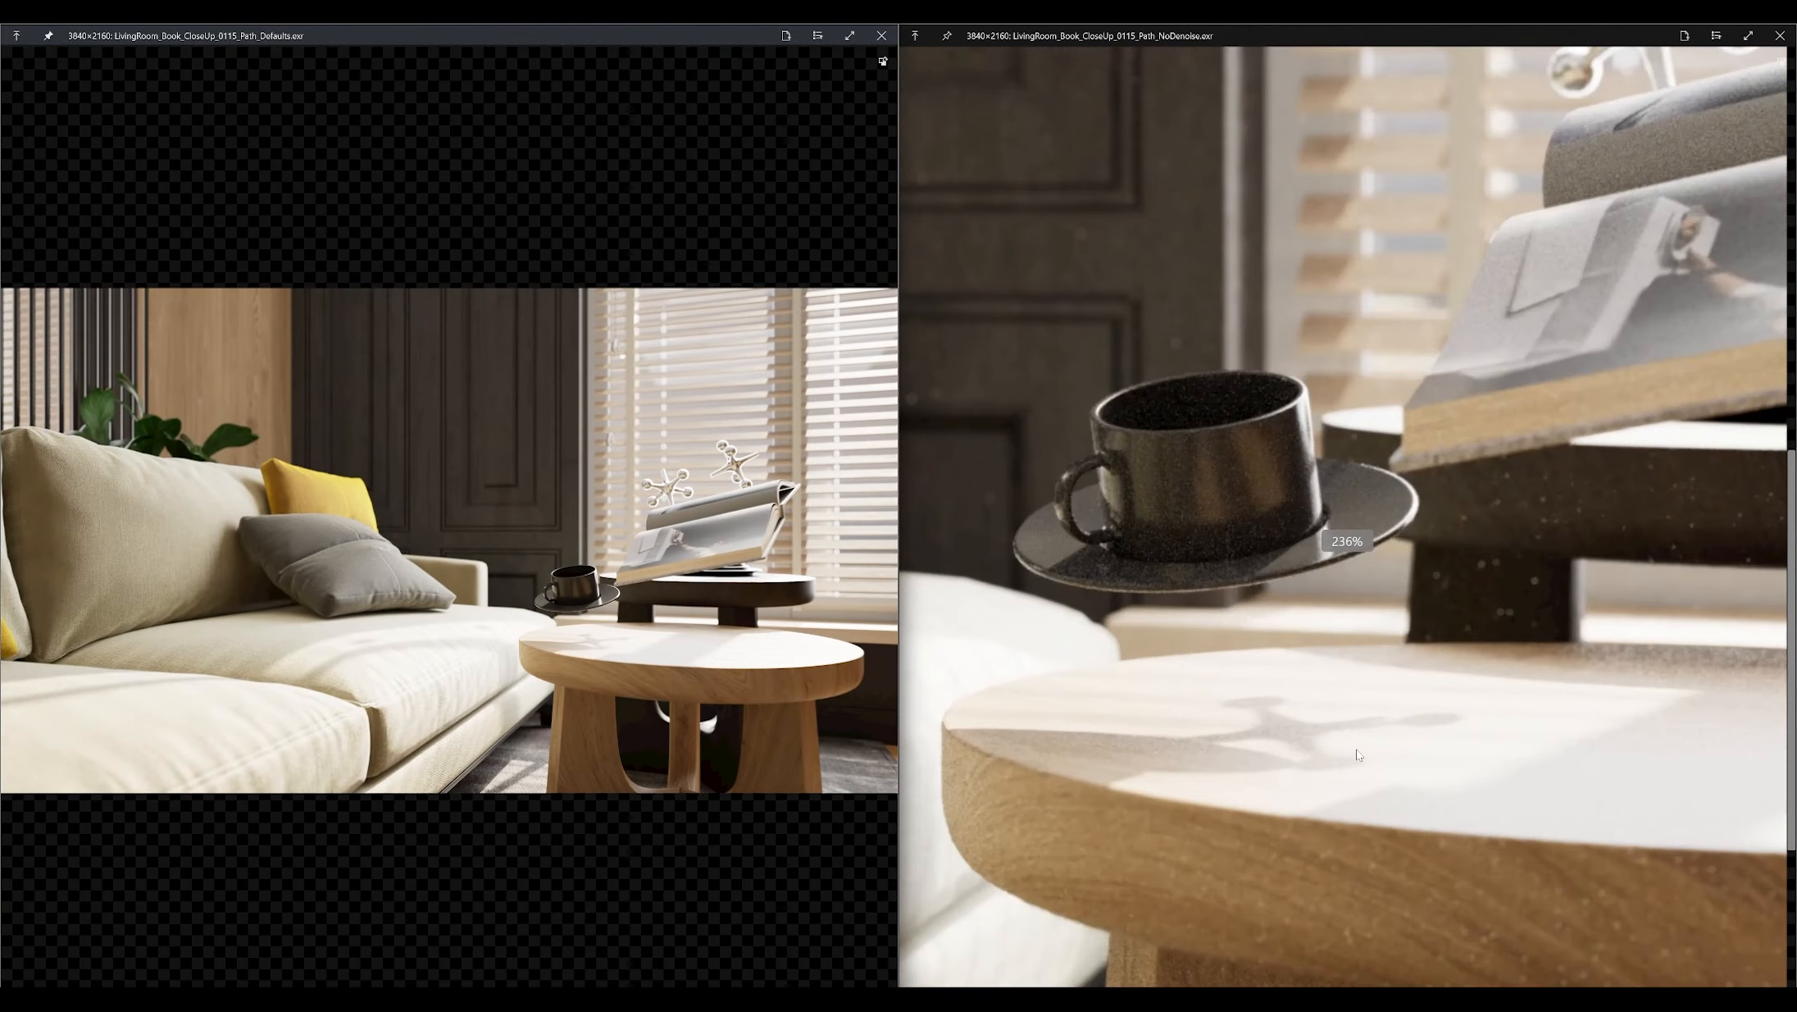
{"action": "scroll", "coordinate": [651, 784], "scroll_direction": "up", "scroll_amount": 5}
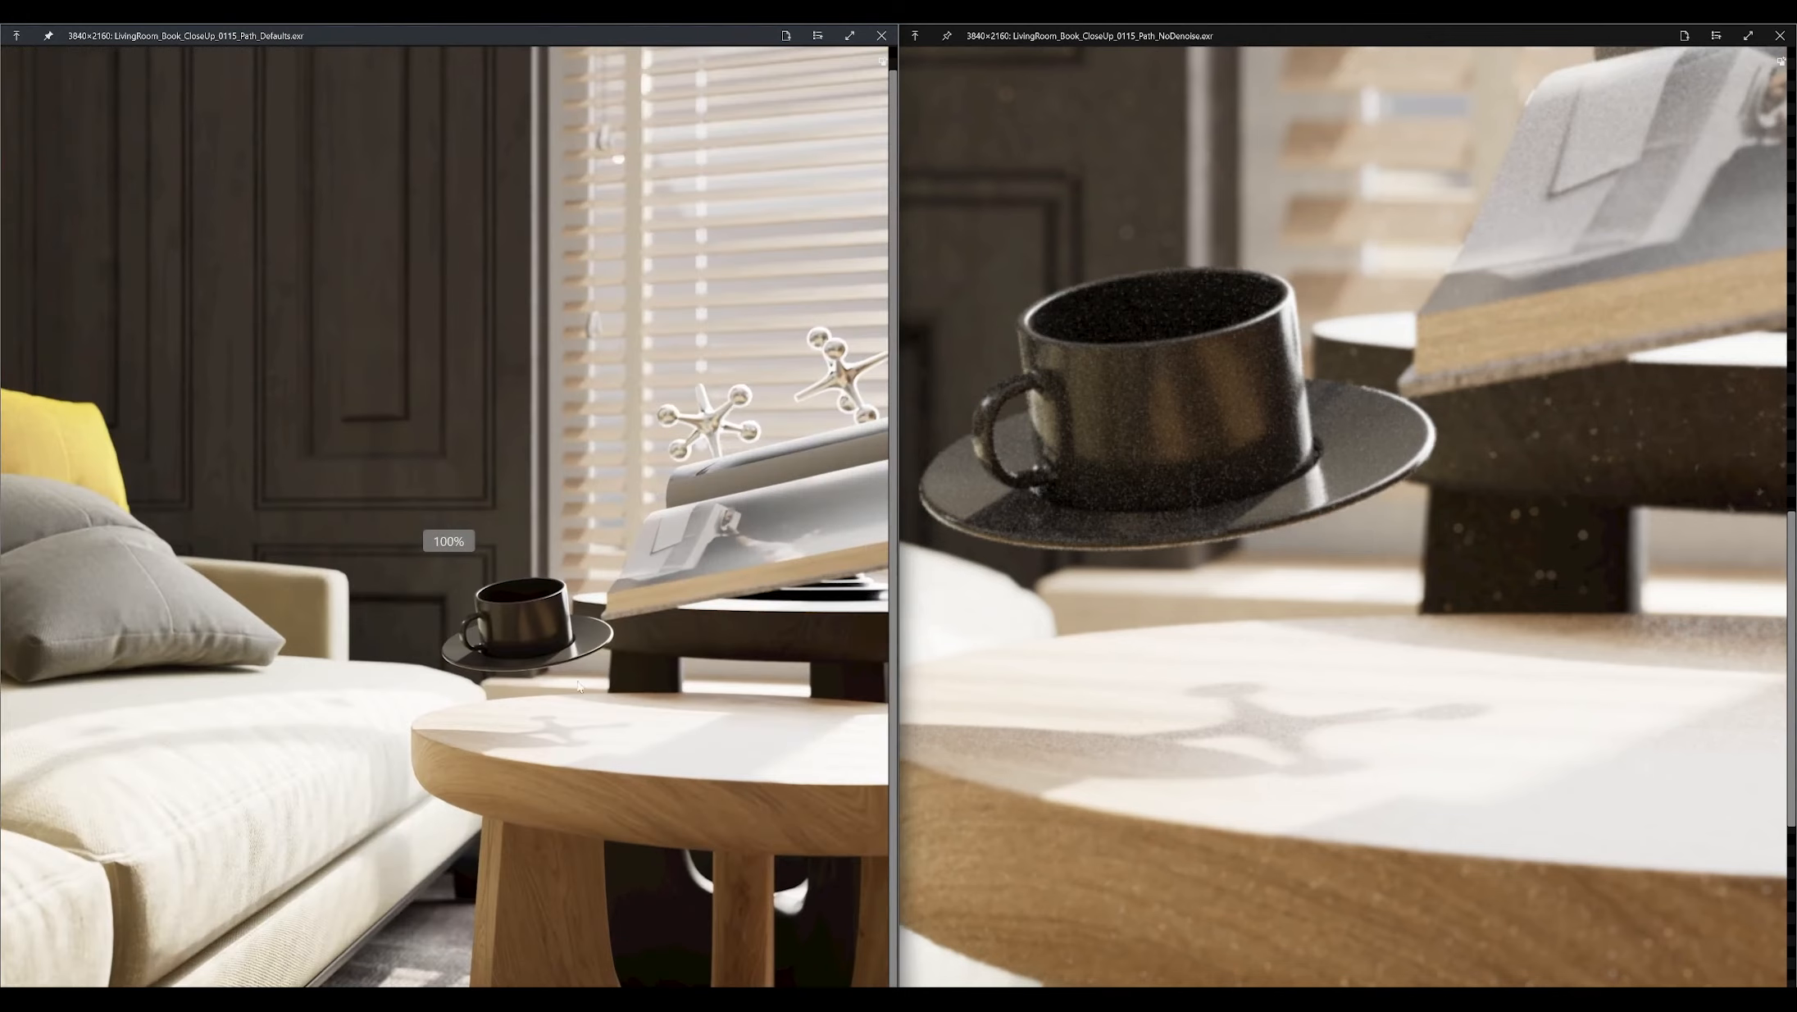
{"action": "scroll", "coordinate": [652, 784], "scroll_direction": "up", "scroll_amount": 1}
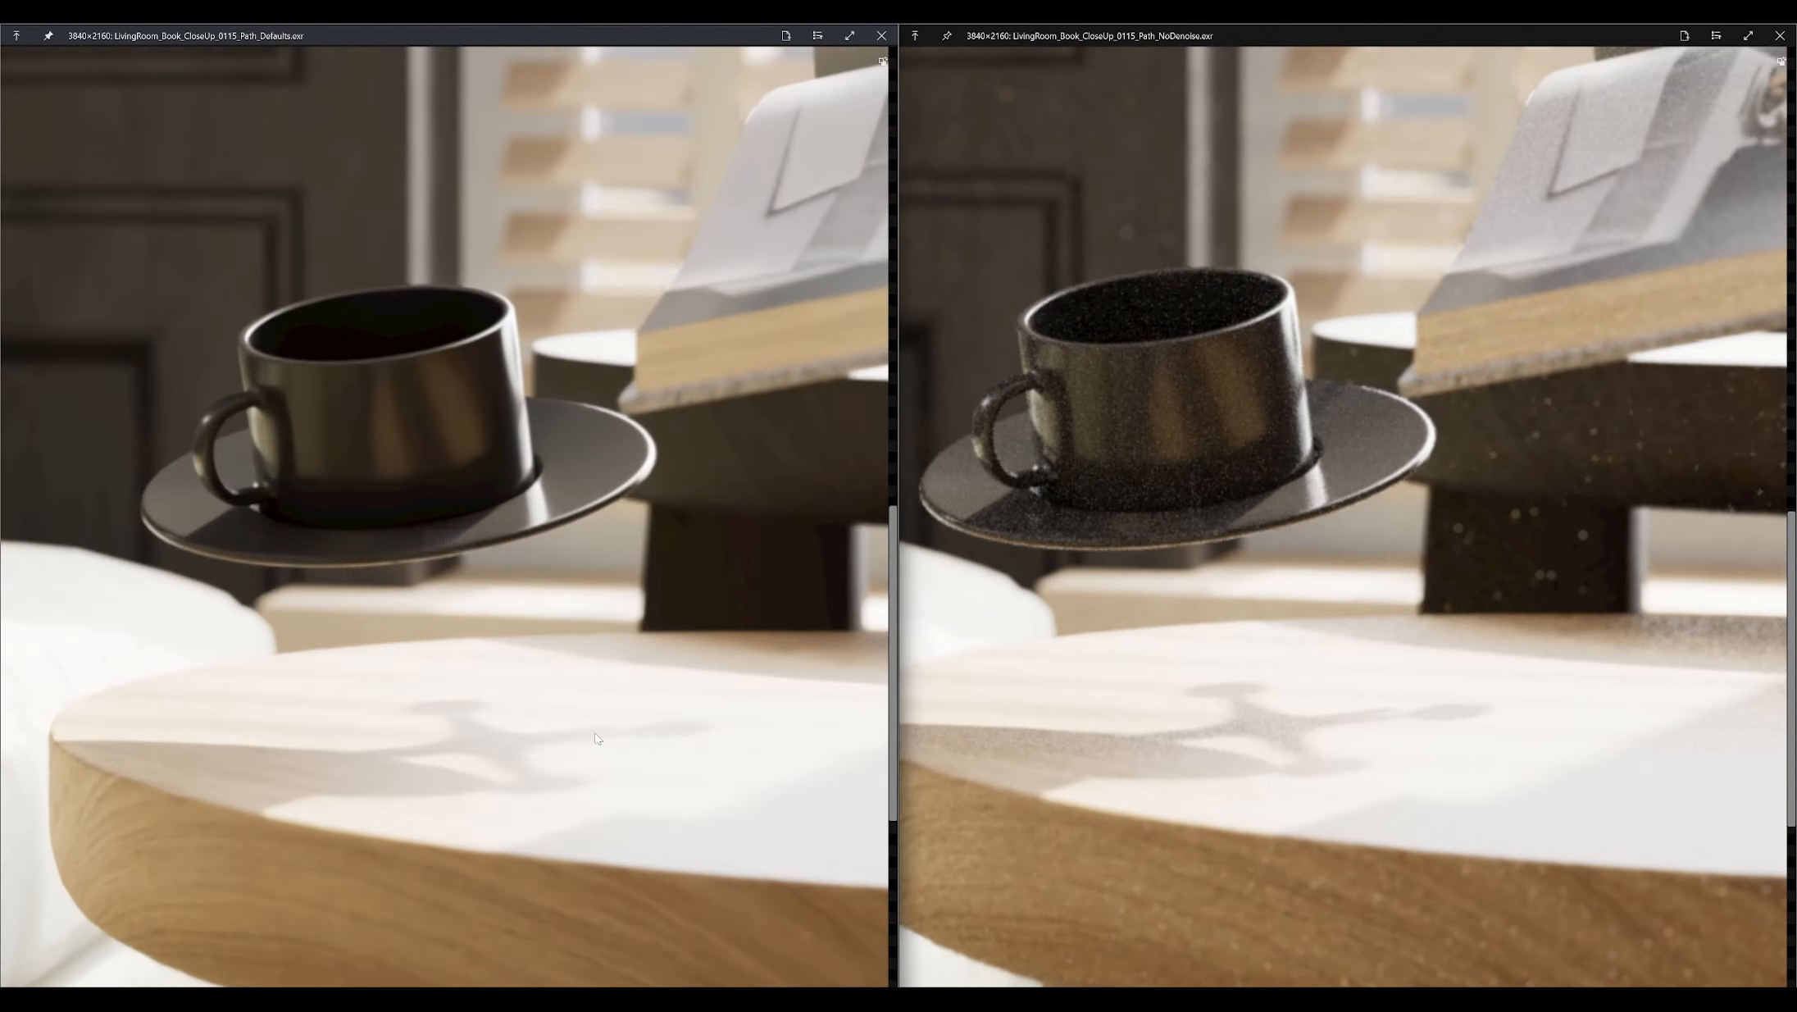
{"action": "scroll", "coordinate": [599, 730], "scroll_direction": "down", "scroll_amount": 2}
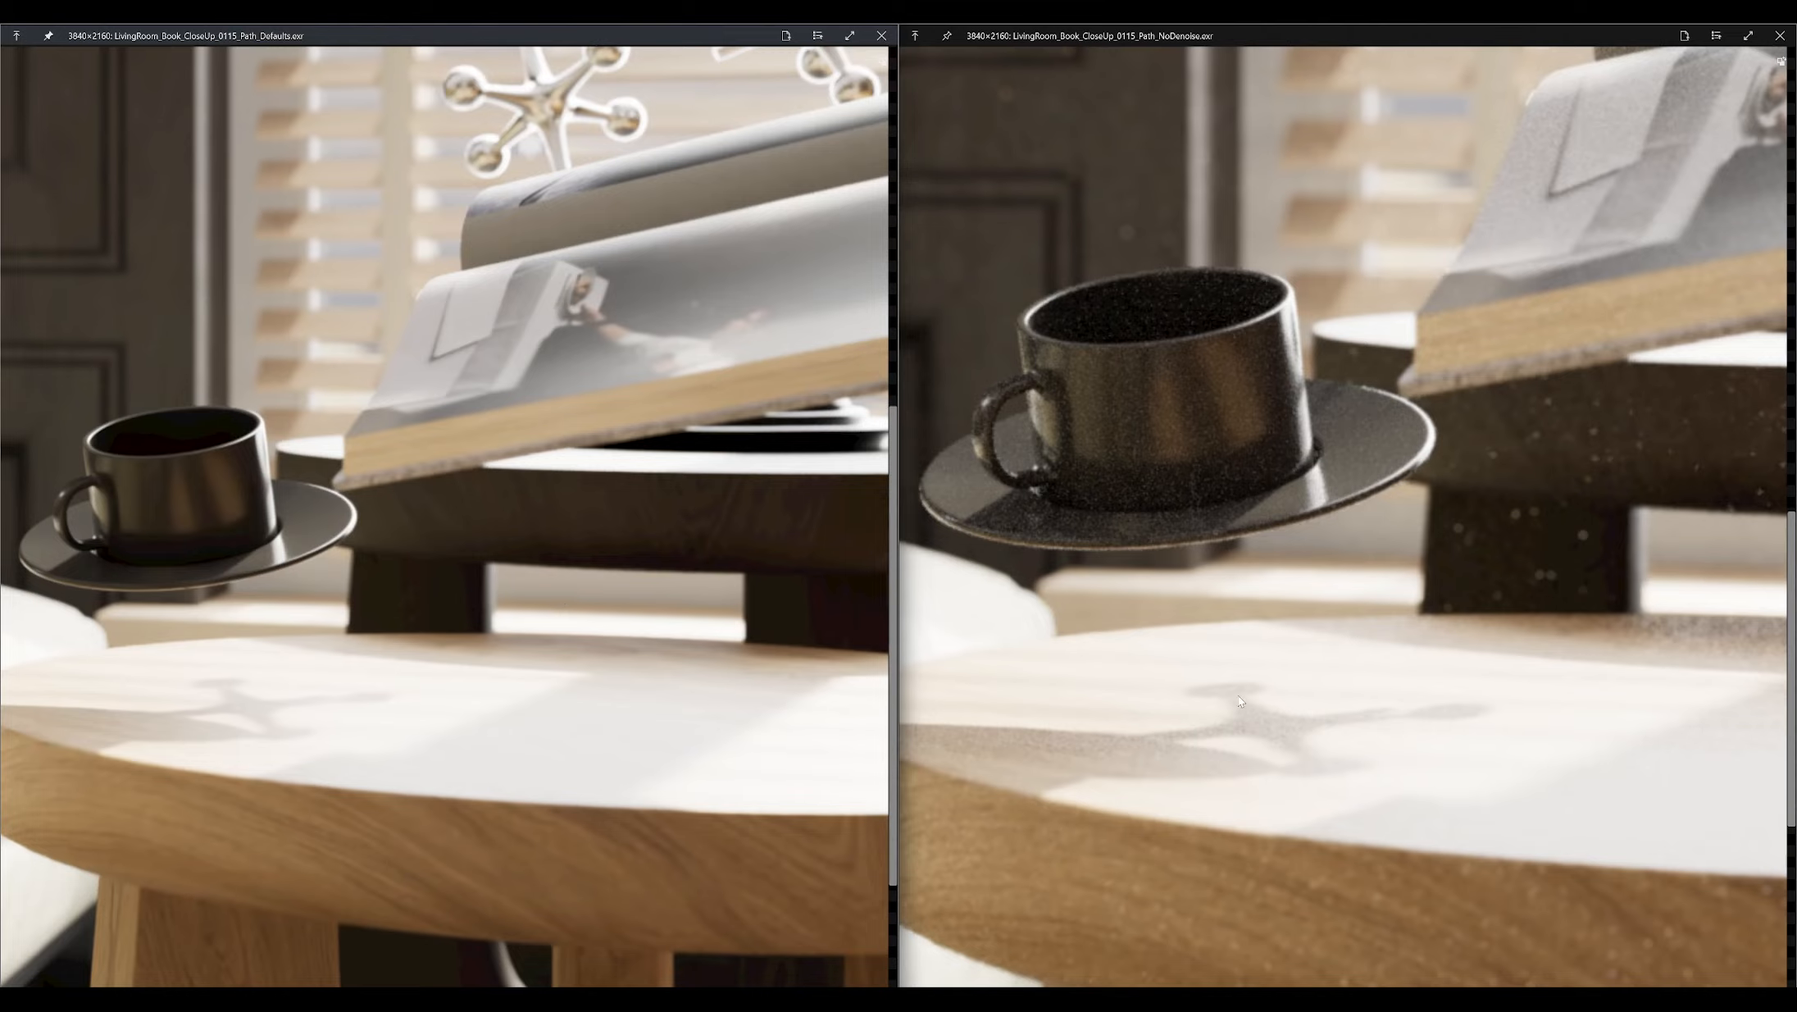
{"action": "scroll", "coordinate": [1238, 696], "scroll_direction": "down", "scroll_amount": 6}
{"action": "scroll", "coordinate": [1345, 487], "scroll_direction": "up", "scroll_amount": 2}
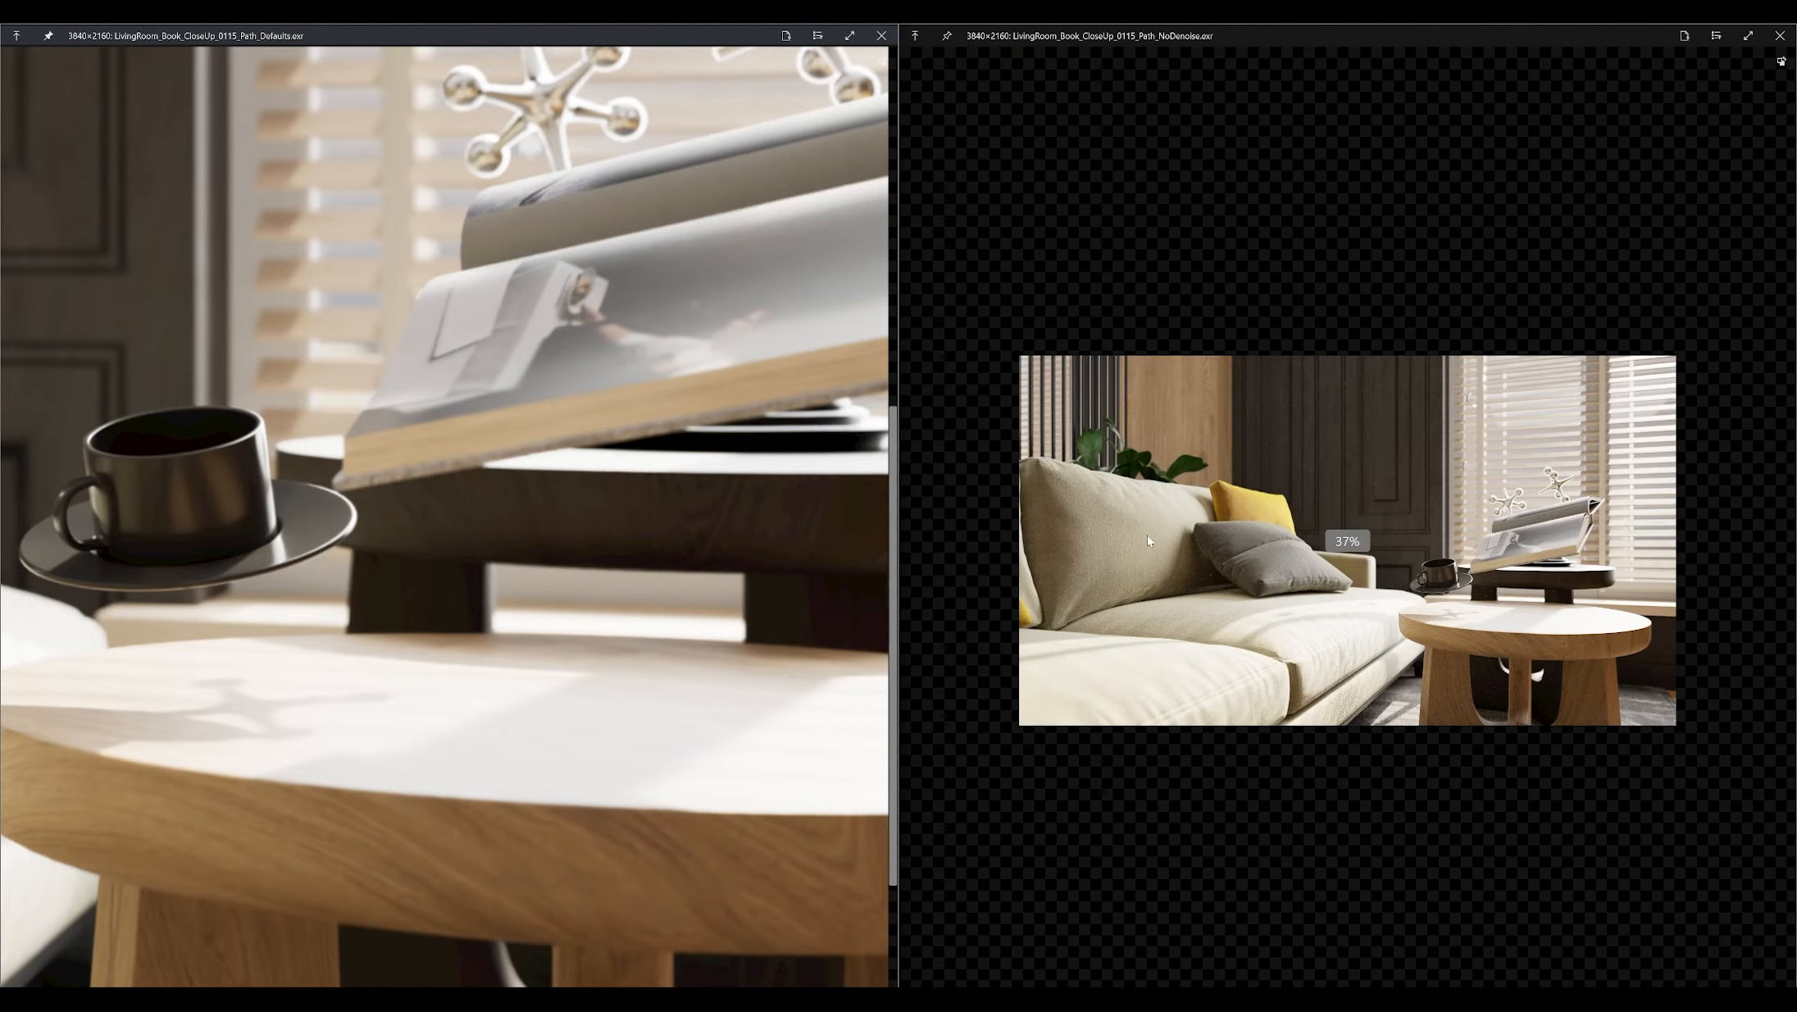
{"action": "scroll", "coordinate": [476, 656], "scroll_direction": "up", "scroll_amount": 2}
Step: Replace the Path_NoDenoise preview with a QuickLook preview of LivingRoom_Book_CloseUp_0115_Path.exr, snapped beside the Path_Defaults preview
{"action": "left_click", "coordinate": [1780, 35]}
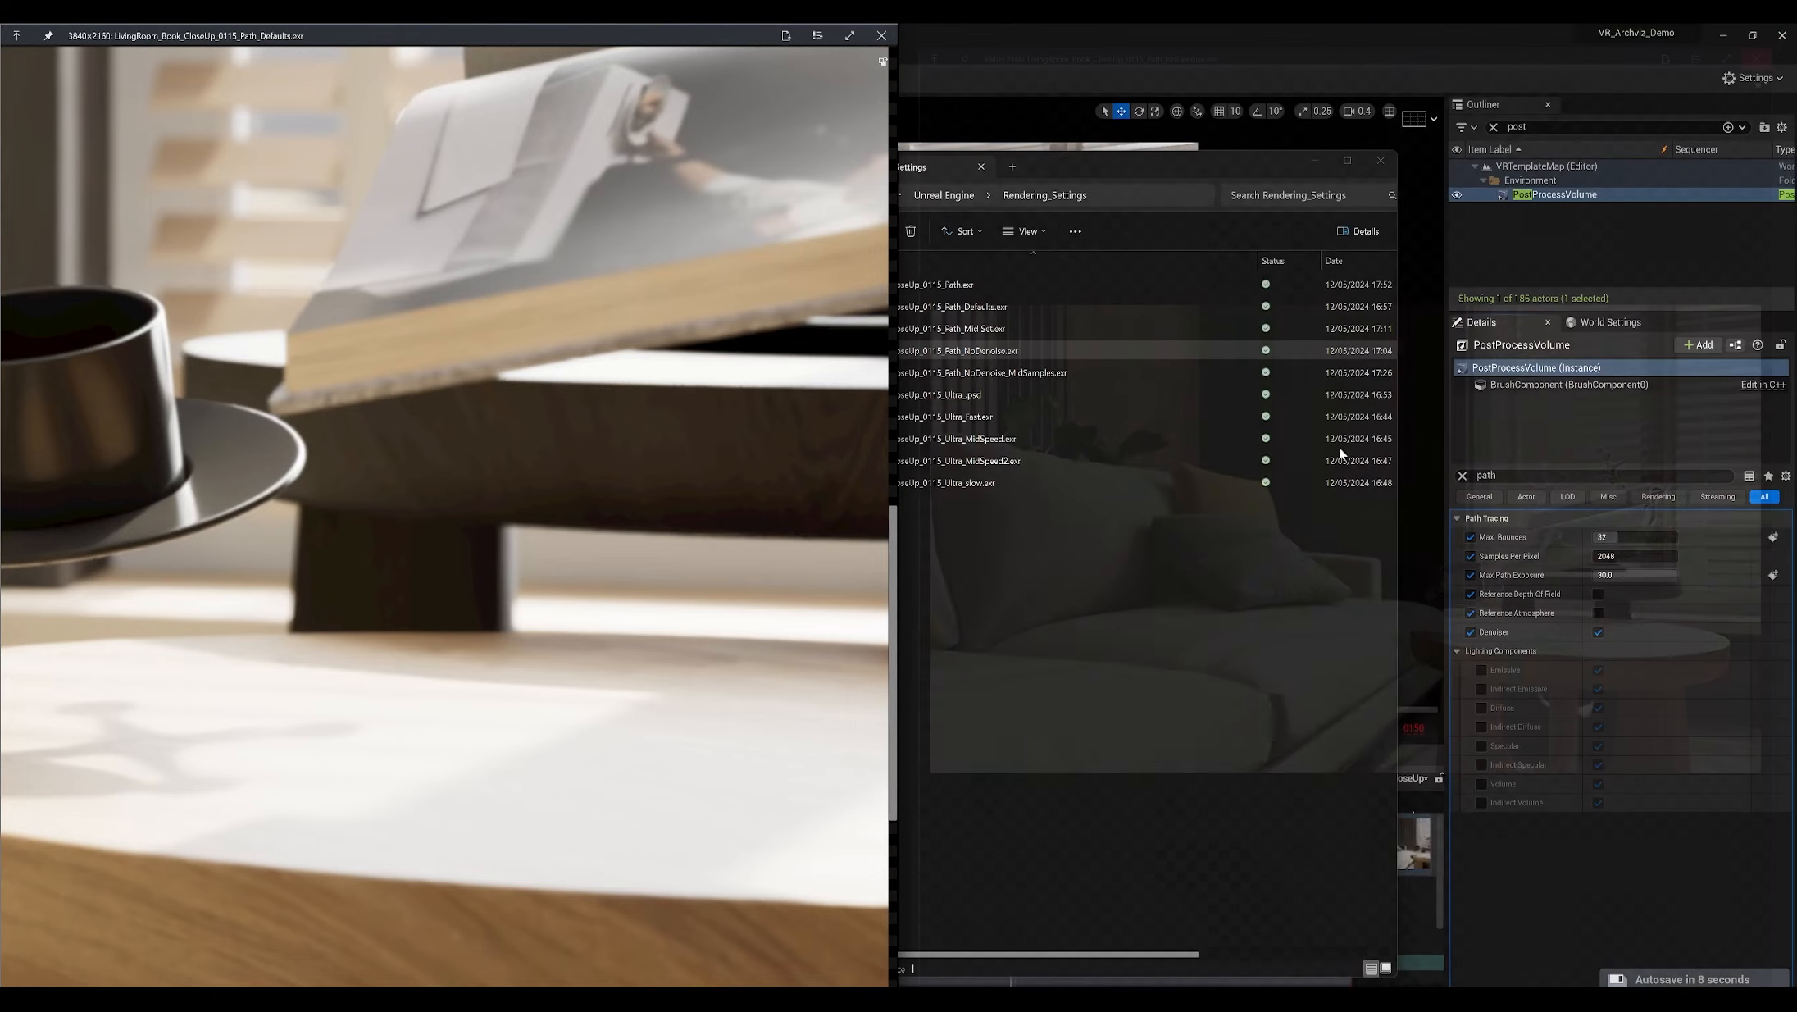
{"action": "left_click", "coordinate": [993, 287]}
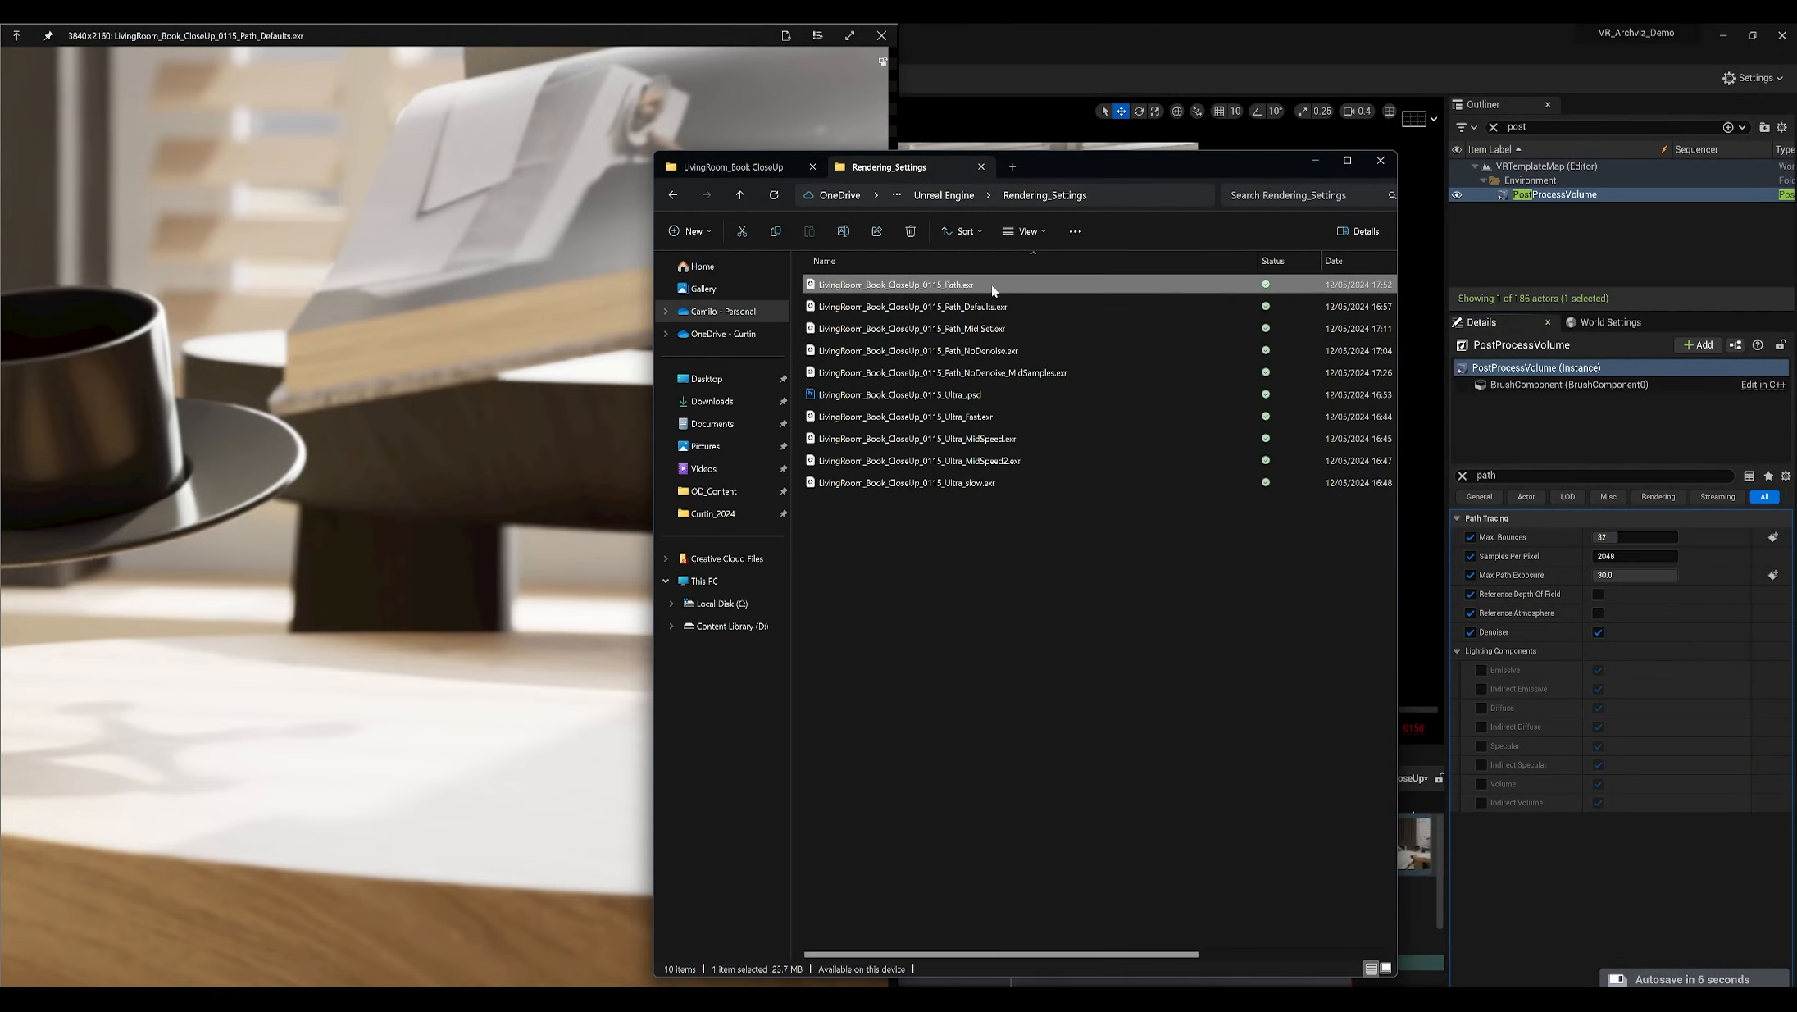
{"action": "key", "text": "space"}
{"action": "left_click_drag", "start_coordinate": [873, 199], "coordinate": [1794, 246]}
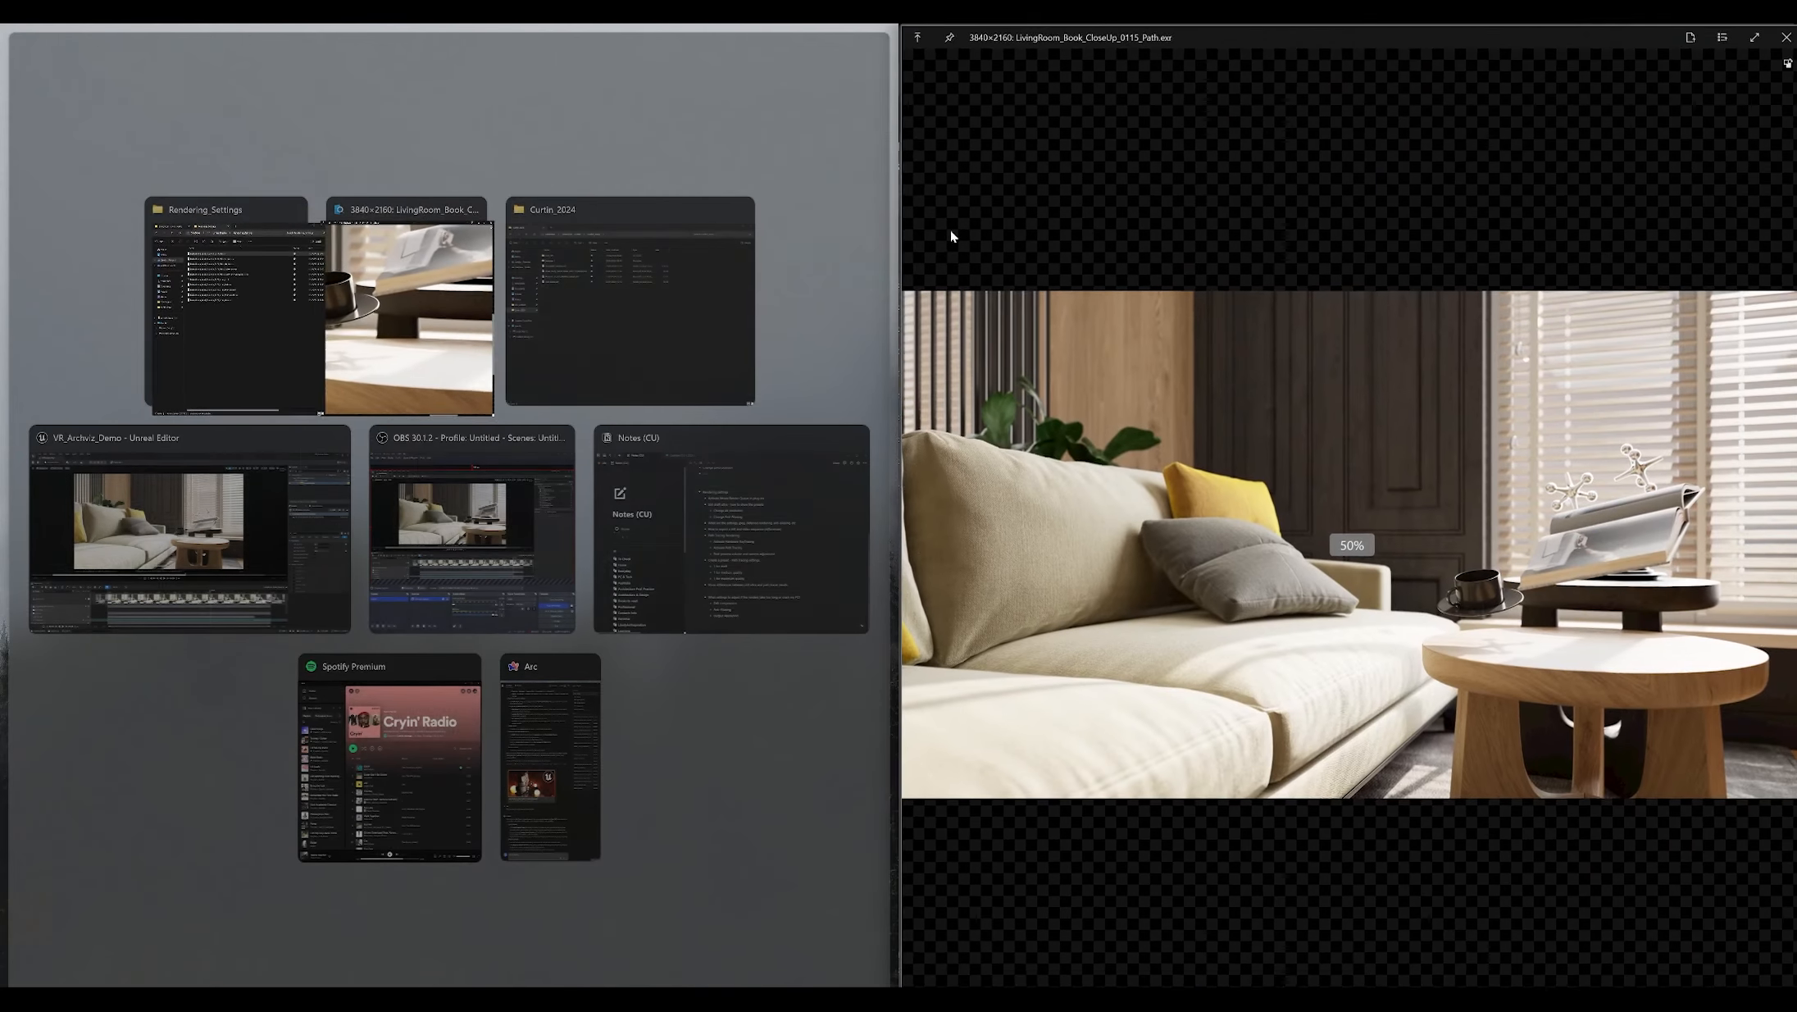
{"action": "left_click", "coordinate": [410, 320]}
Step: Compare the cup, saucer and tabletop shadow between the Path and Path_Defaults renders
{"action": "scroll", "coordinate": [1422, 578], "scroll_direction": "up", "scroll_amount": 5}
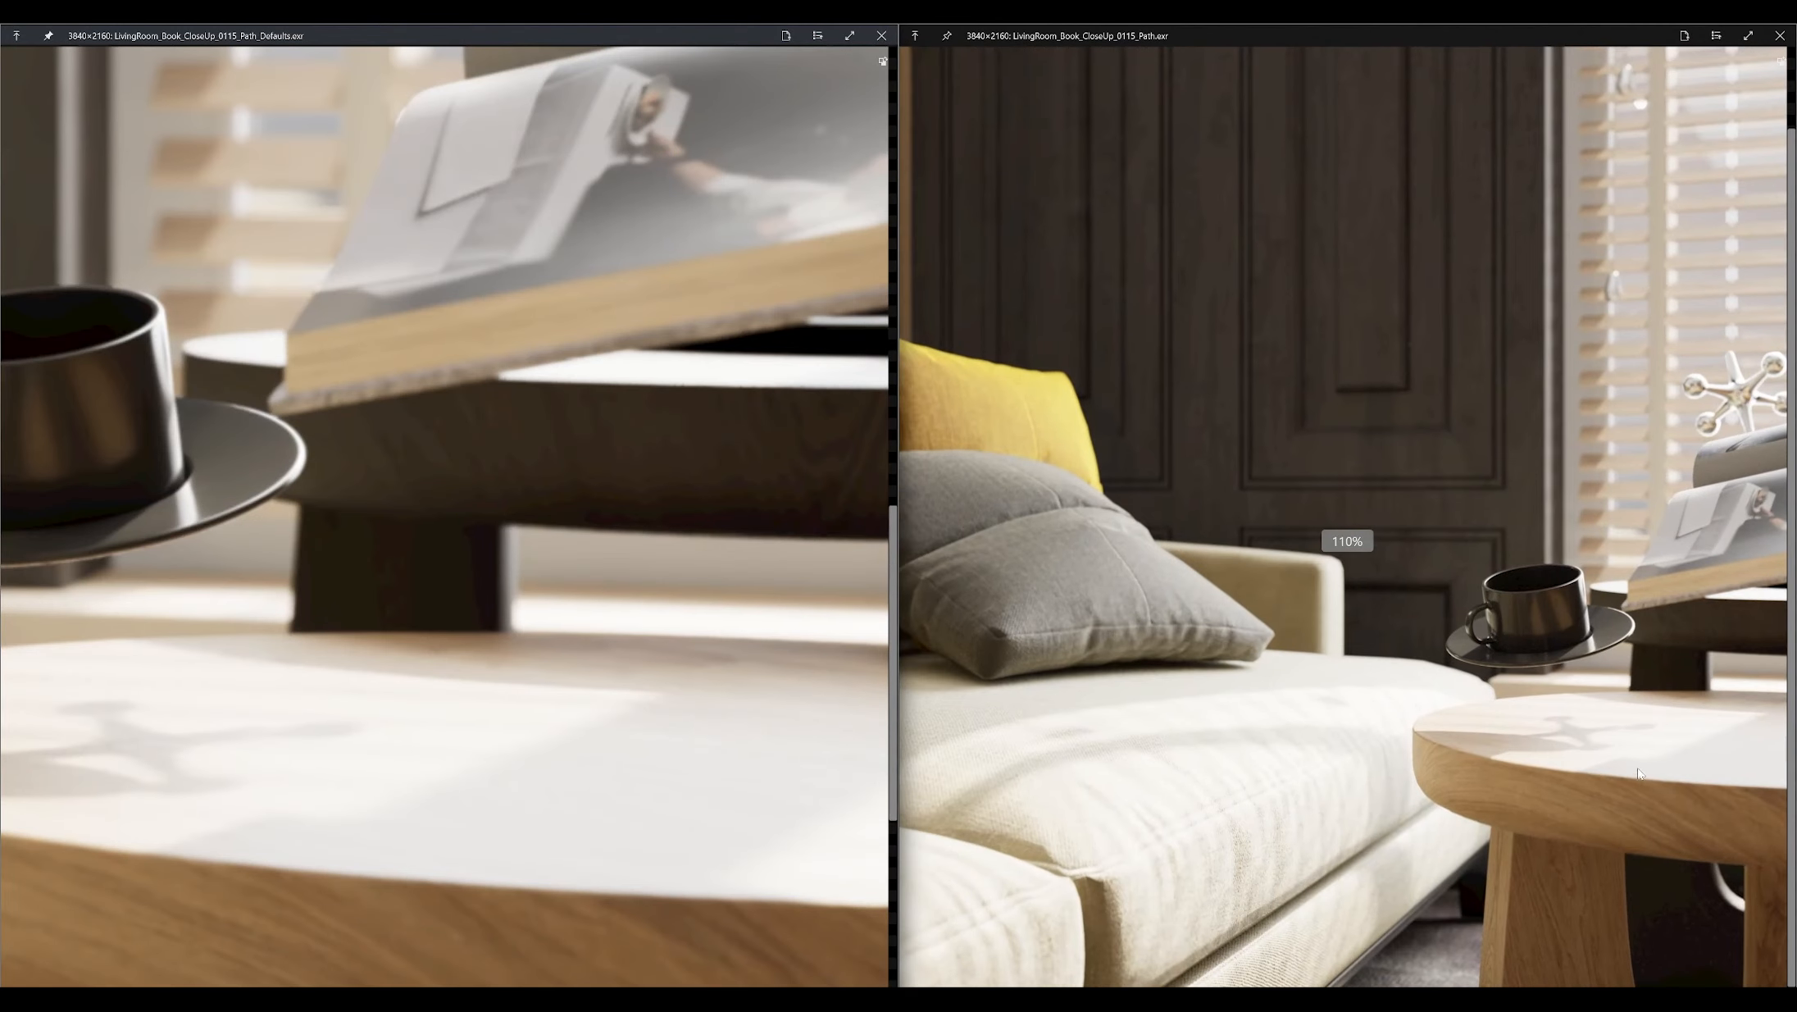
{"action": "scroll", "coordinate": [1638, 773], "scroll_direction": "up", "scroll_amount": 10}
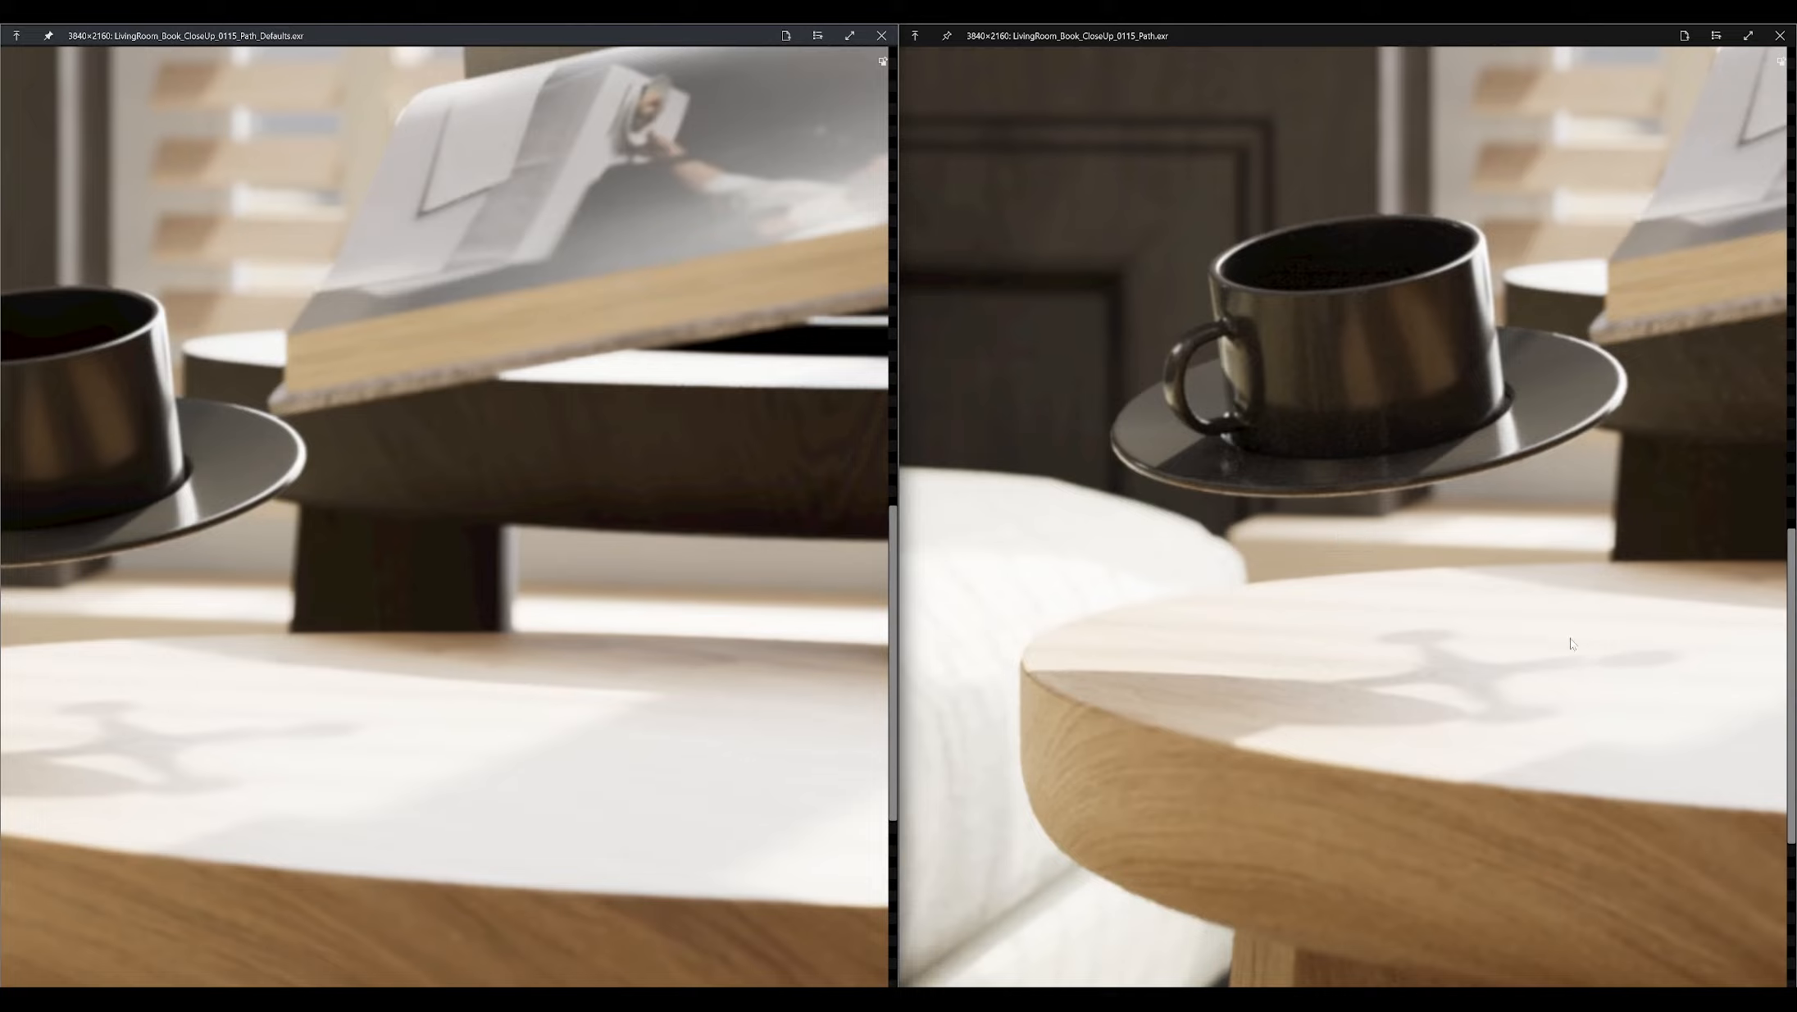
{"action": "left_click_drag", "start_coordinate": [240, 767], "coordinate": [365, 722]}
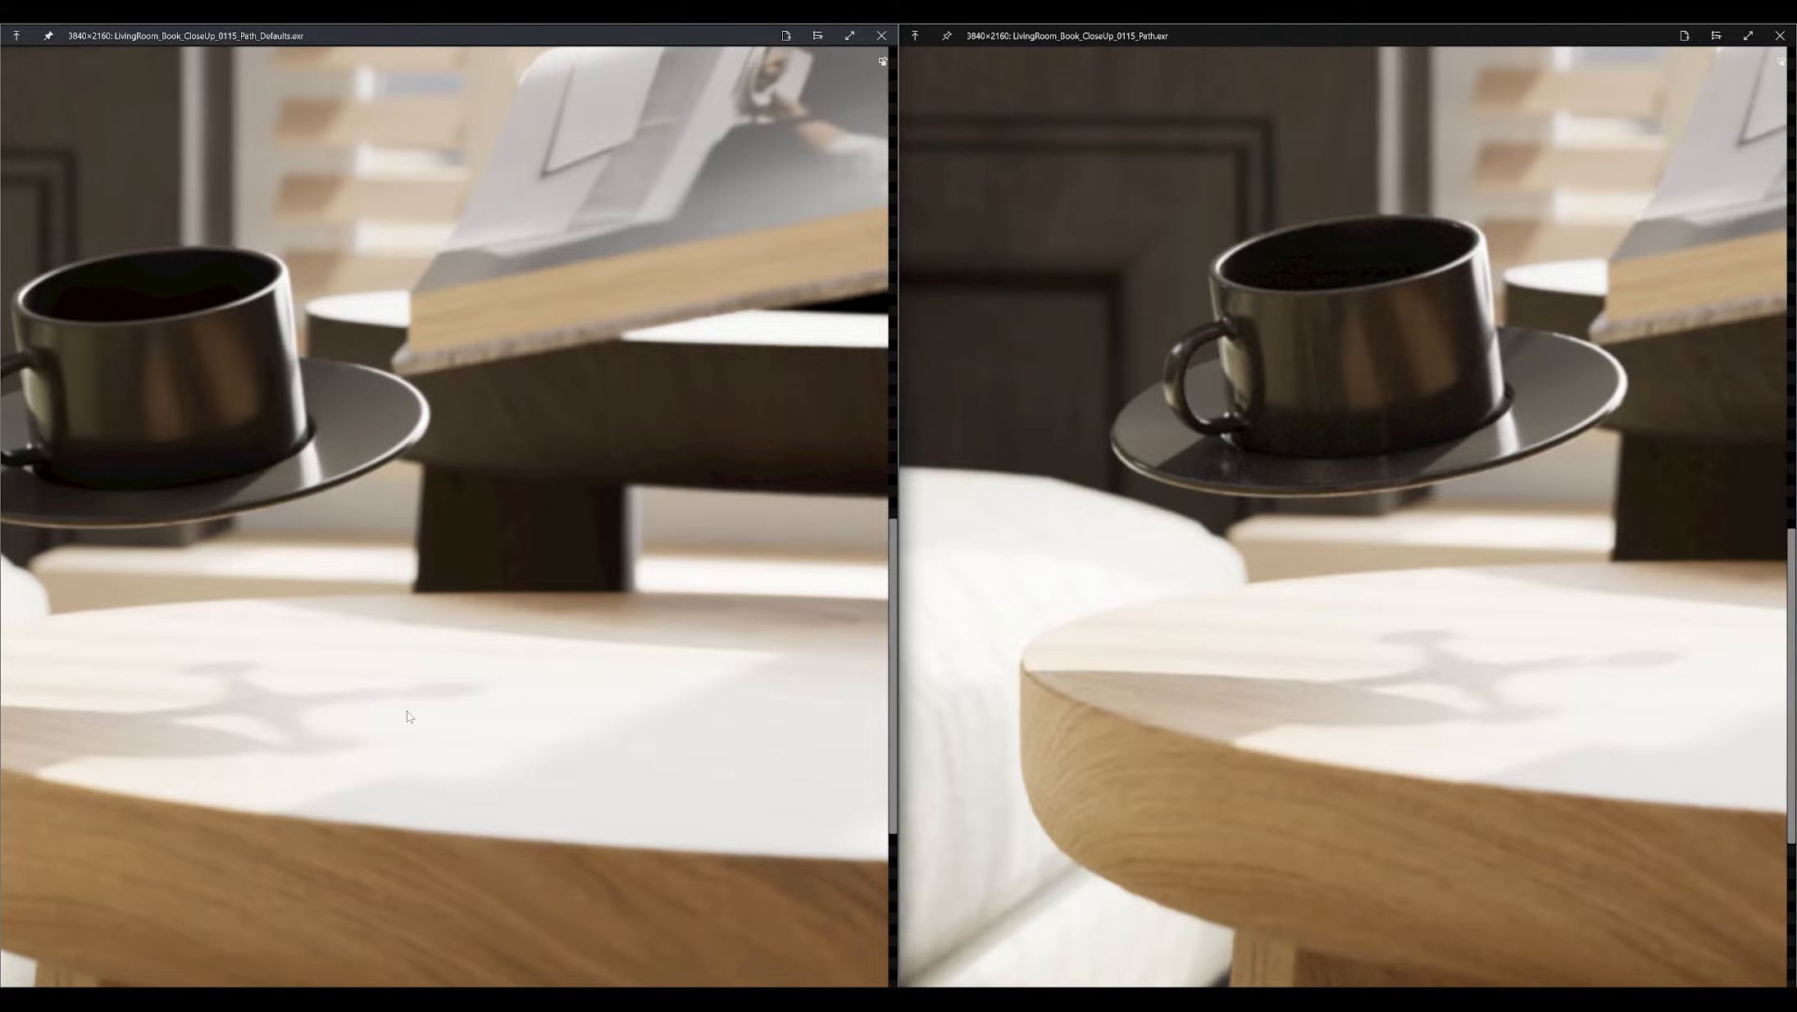
{"action": "scroll", "coordinate": [657, 763], "scroll_direction": "down", "scroll_amount": 4}
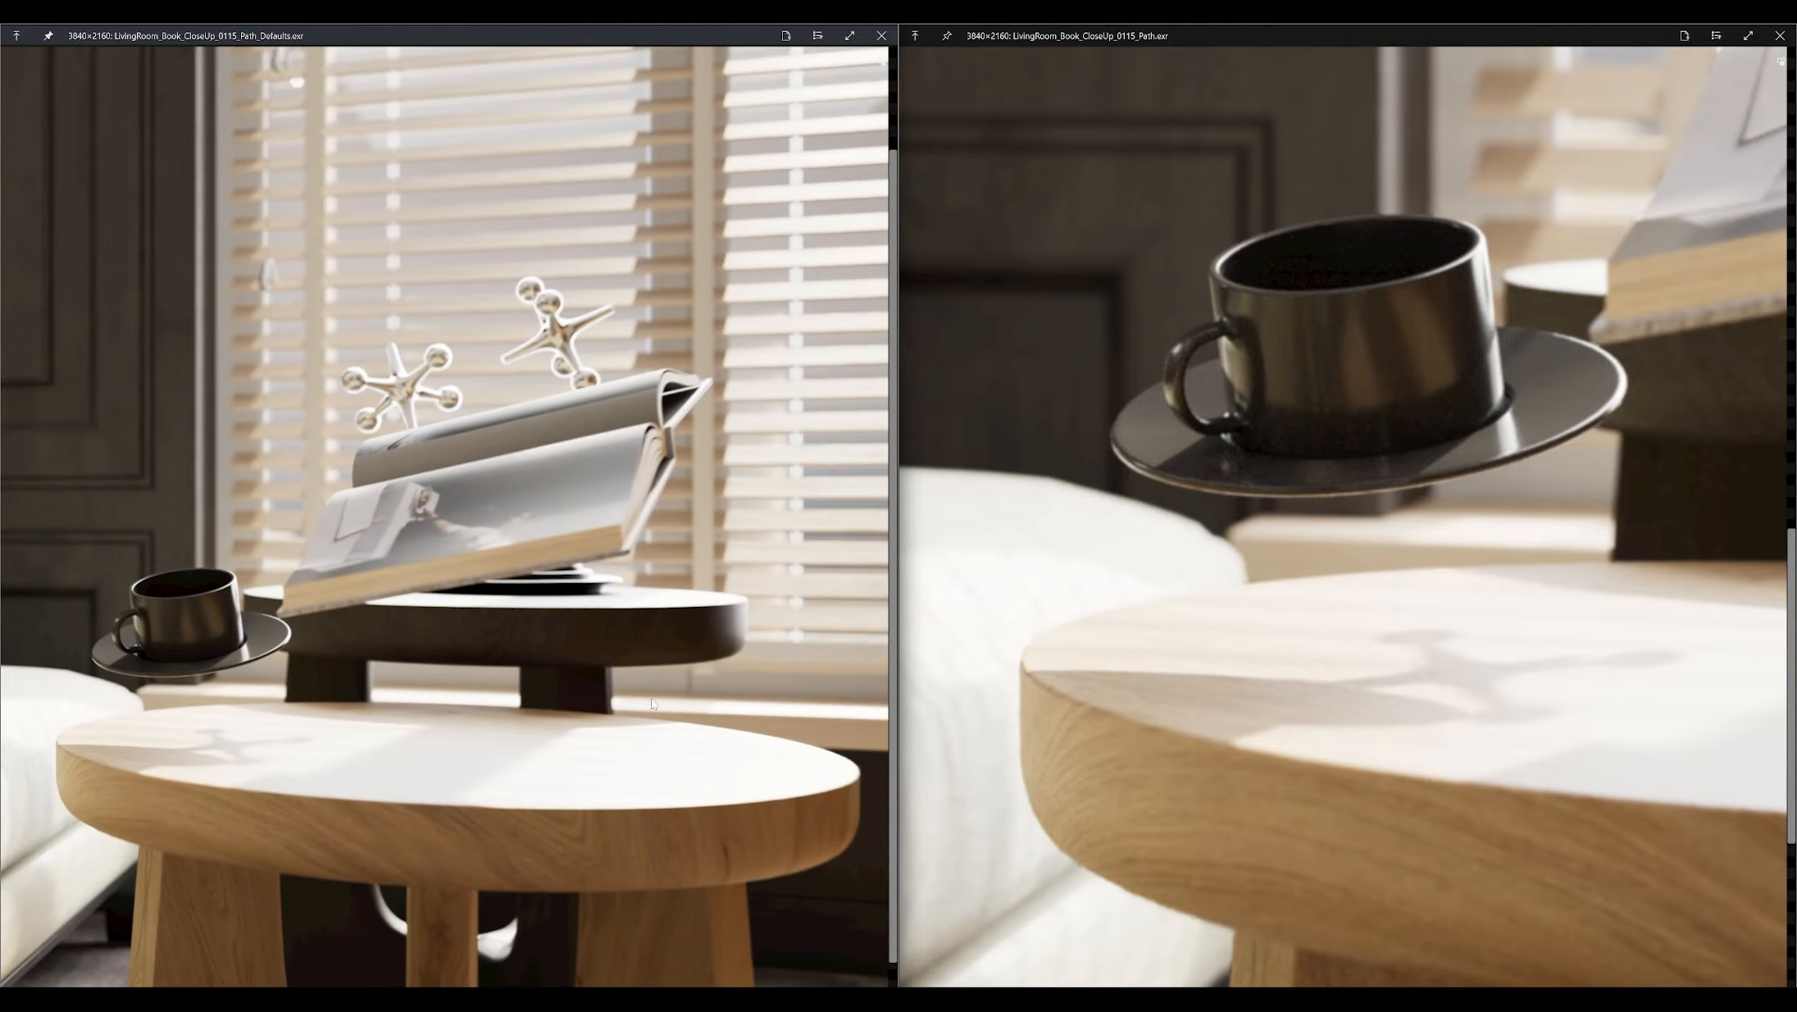
{"action": "left_click_drag", "start_coordinate": [602, 702], "coordinate": [689, 671]}
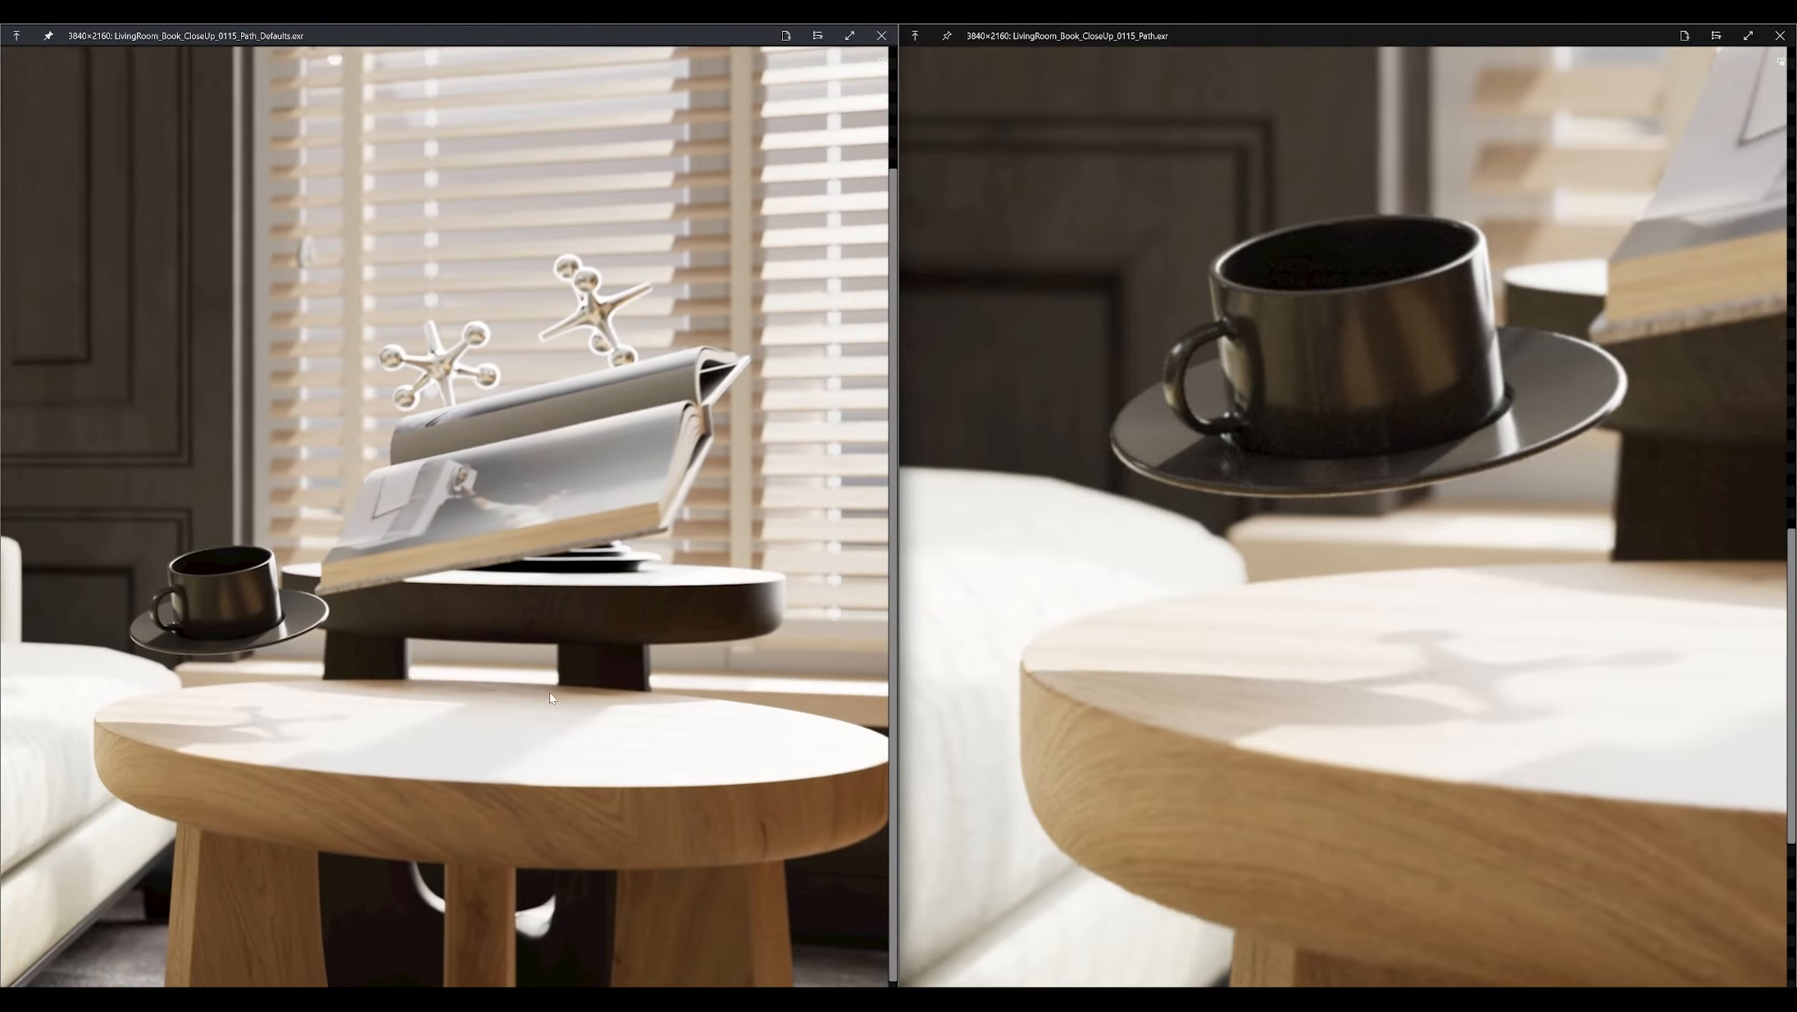
{"action": "scroll", "coordinate": [592, 691], "scroll_direction": "down", "scroll_amount": 4}
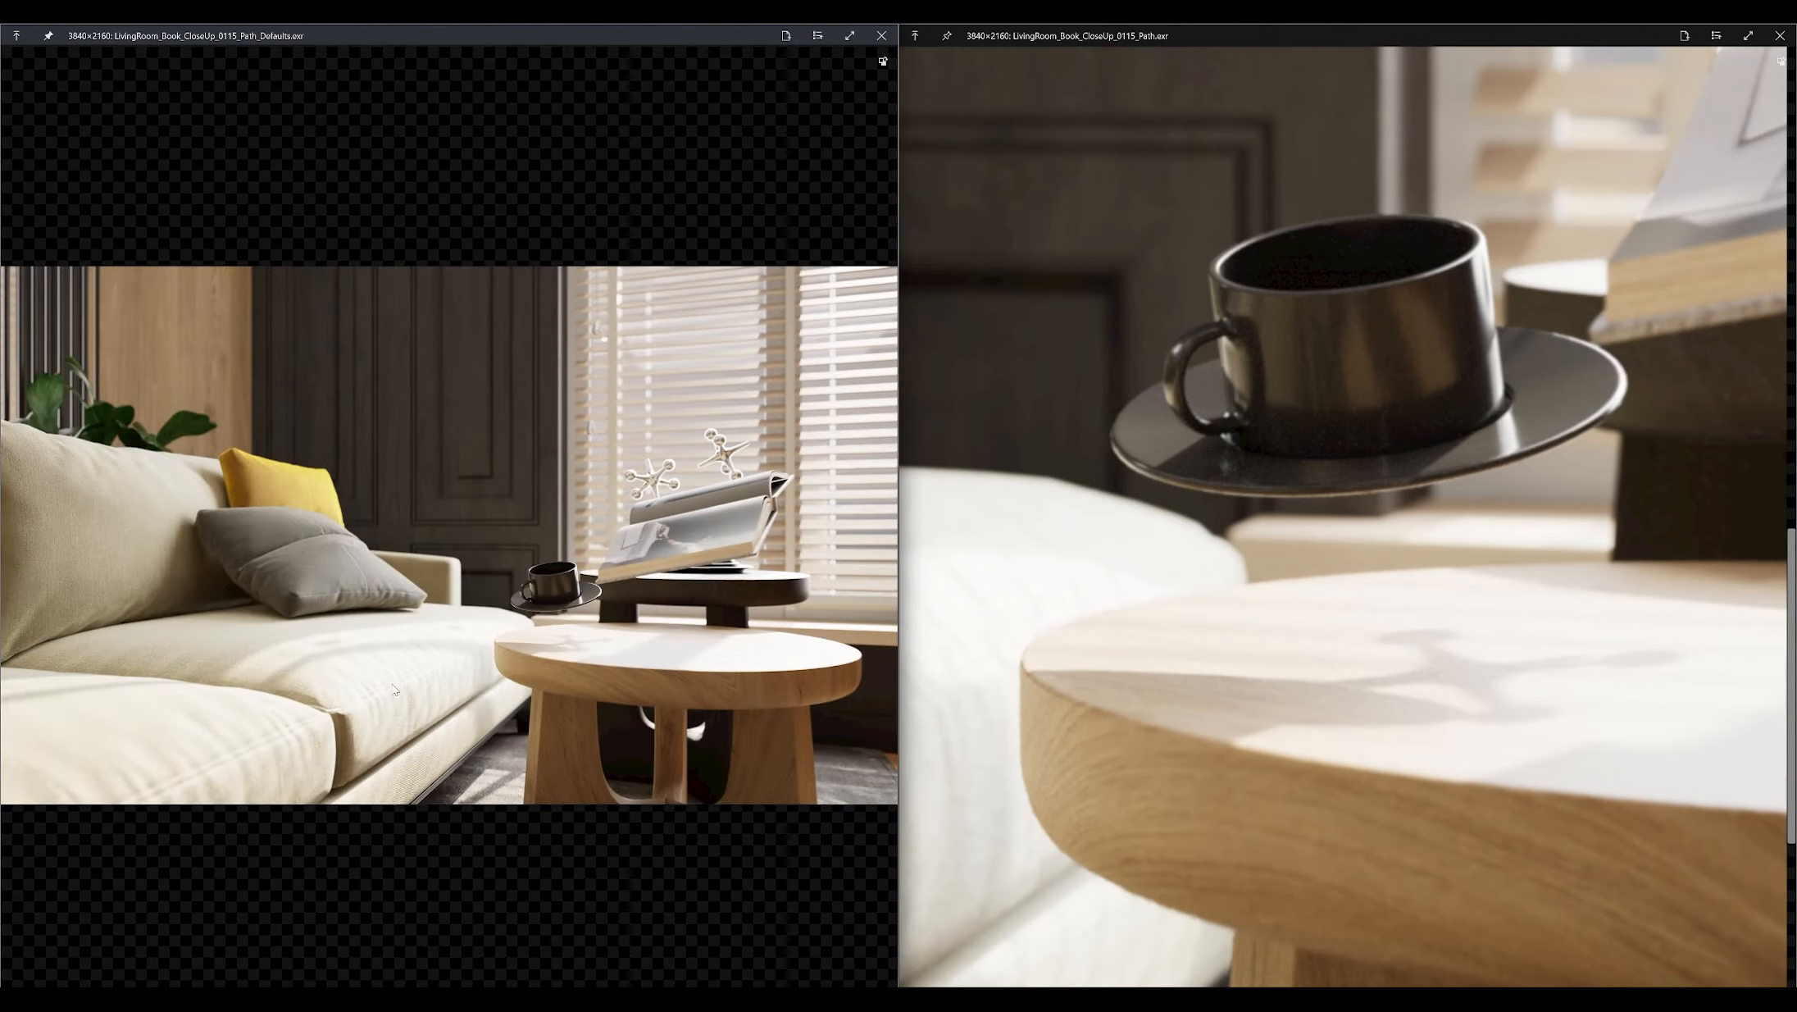
Step: Compare the open book and the dark side table's wood grain between the Path_Defaults and Path renders
{"action": "scroll", "coordinate": [672, 661], "scroll_direction": "up", "scroll_amount": 1}
{"action": "scroll", "coordinate": [665, 681], "scroll_direction": "up", "scroll_amount": 3}
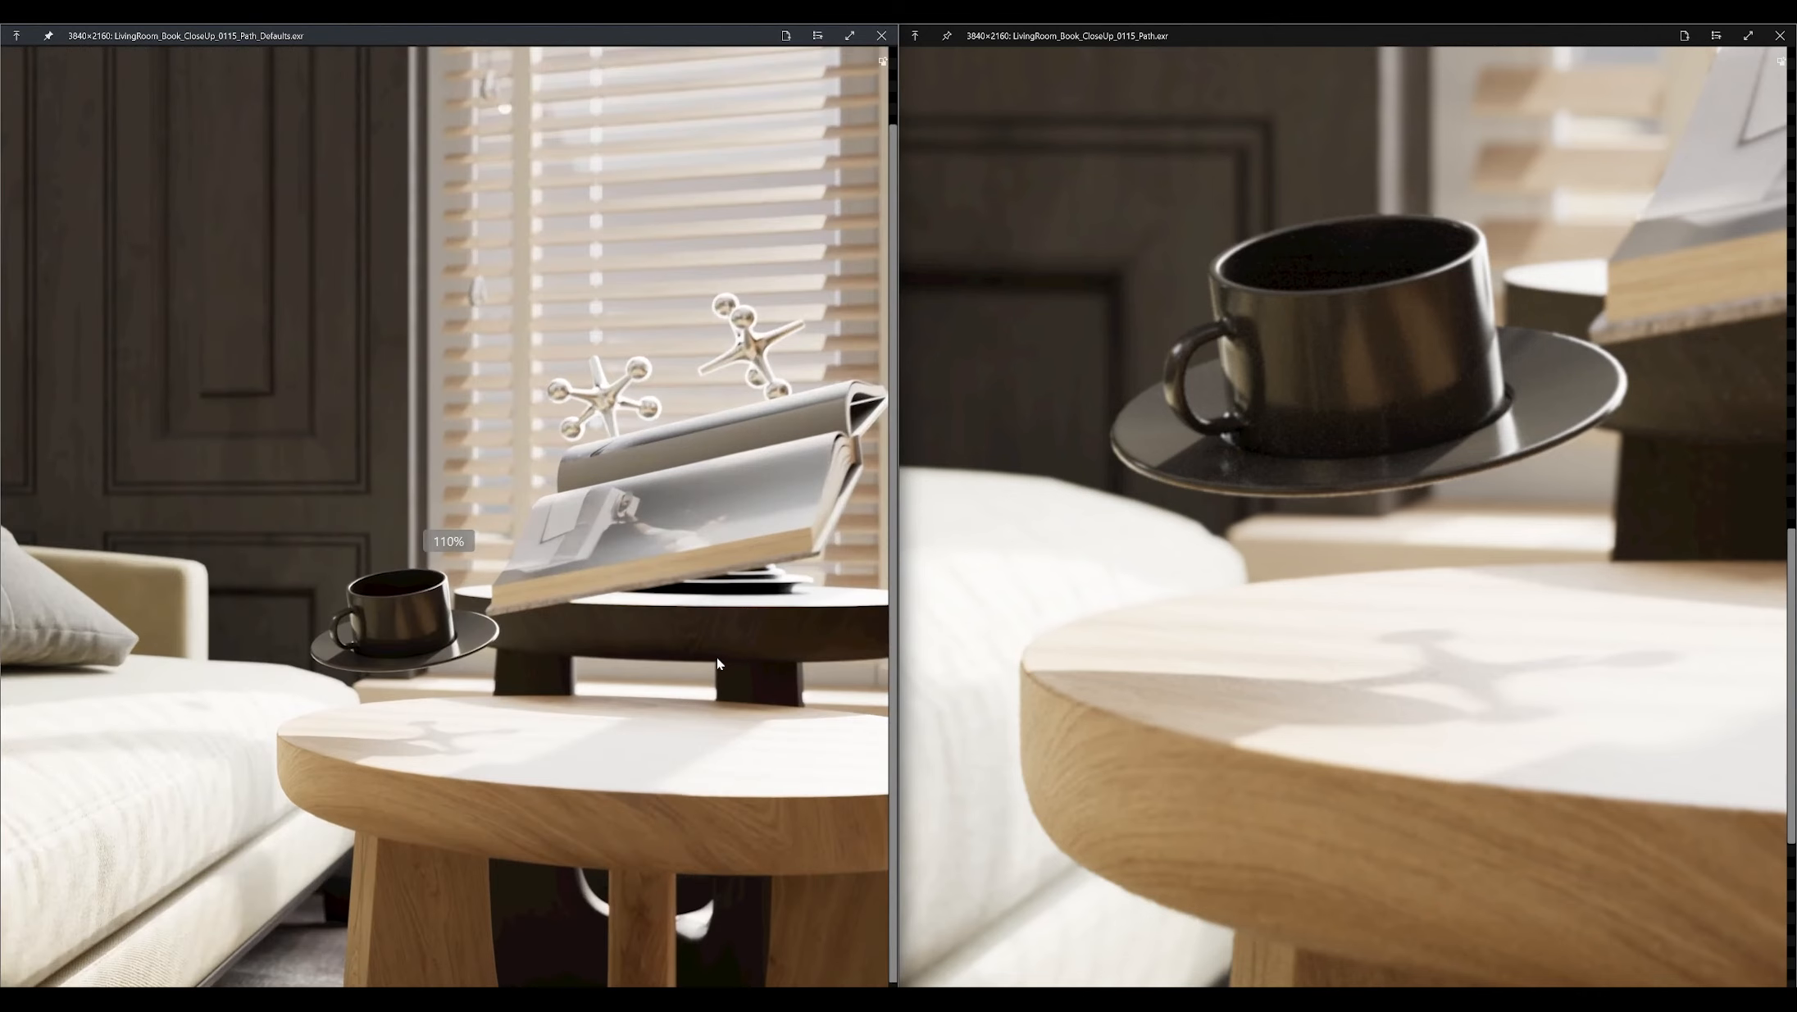
{"action": "scroll", "coordinate": [665, 680], "scroll_direction": "up", "scroll_amount": 2}
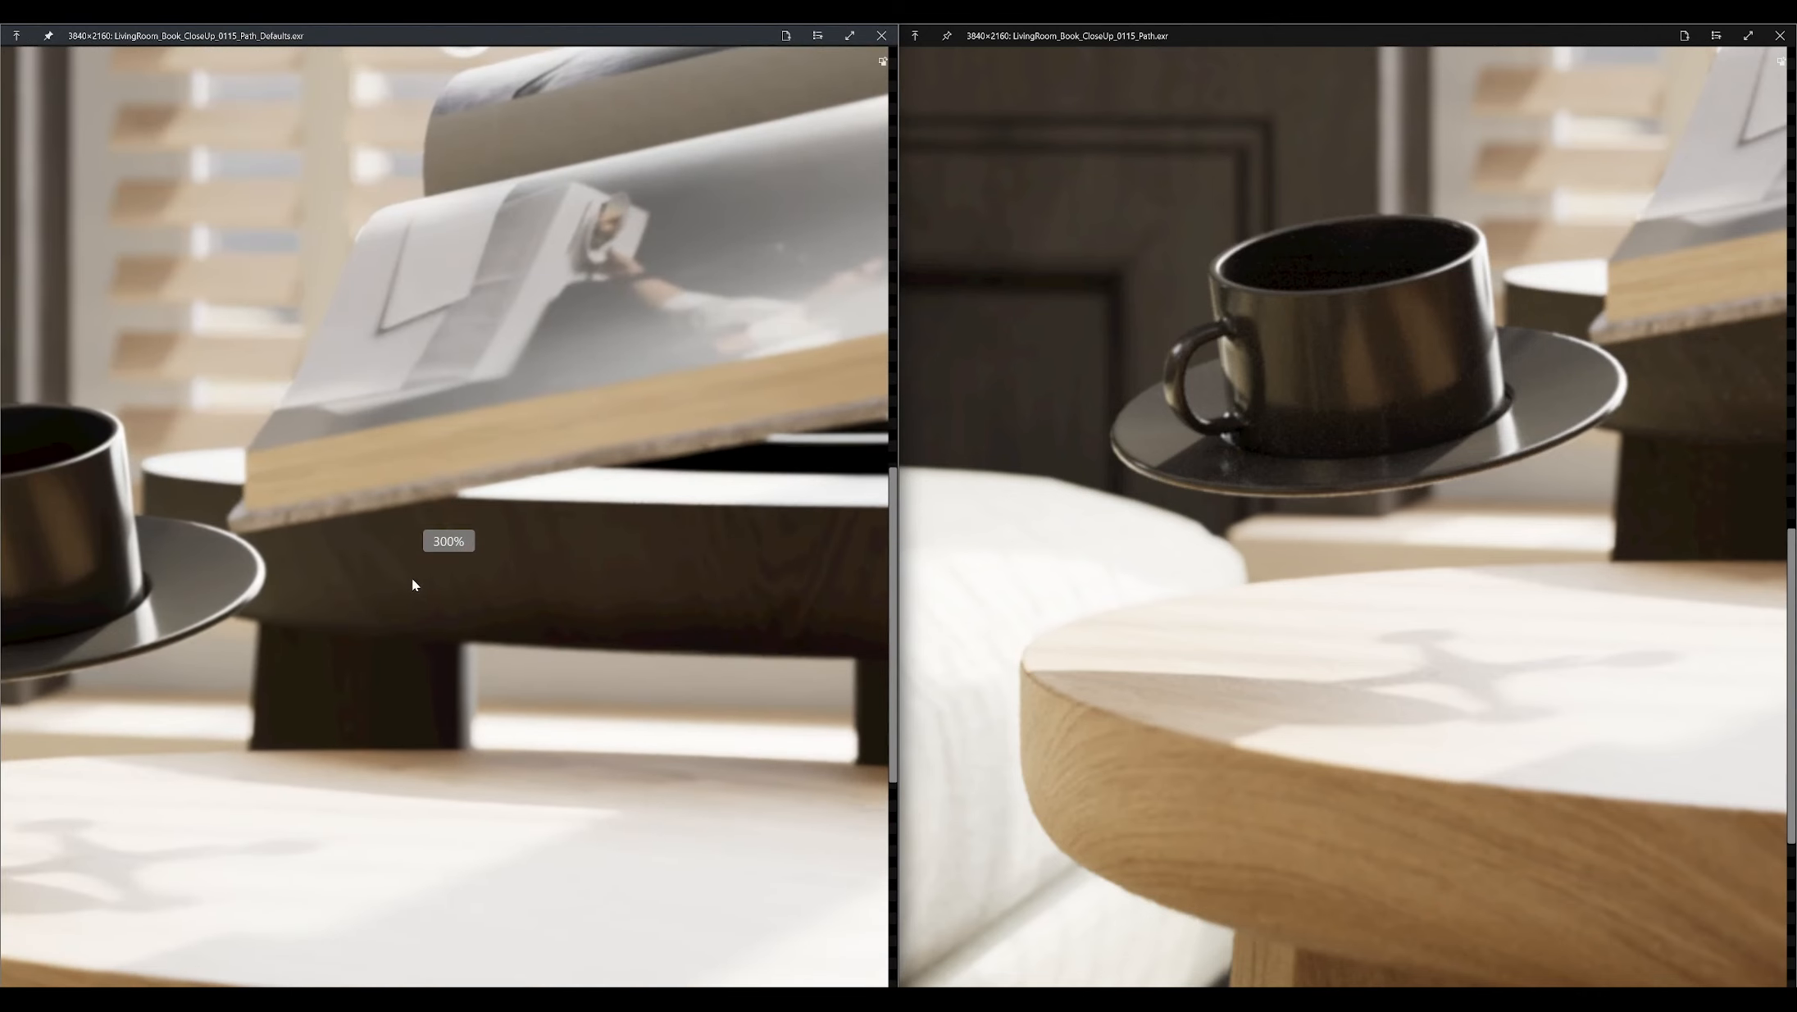
{"action": "left_click_drag", "start_coordinate": [1541, 565], "coordinate": [1010, 657]}
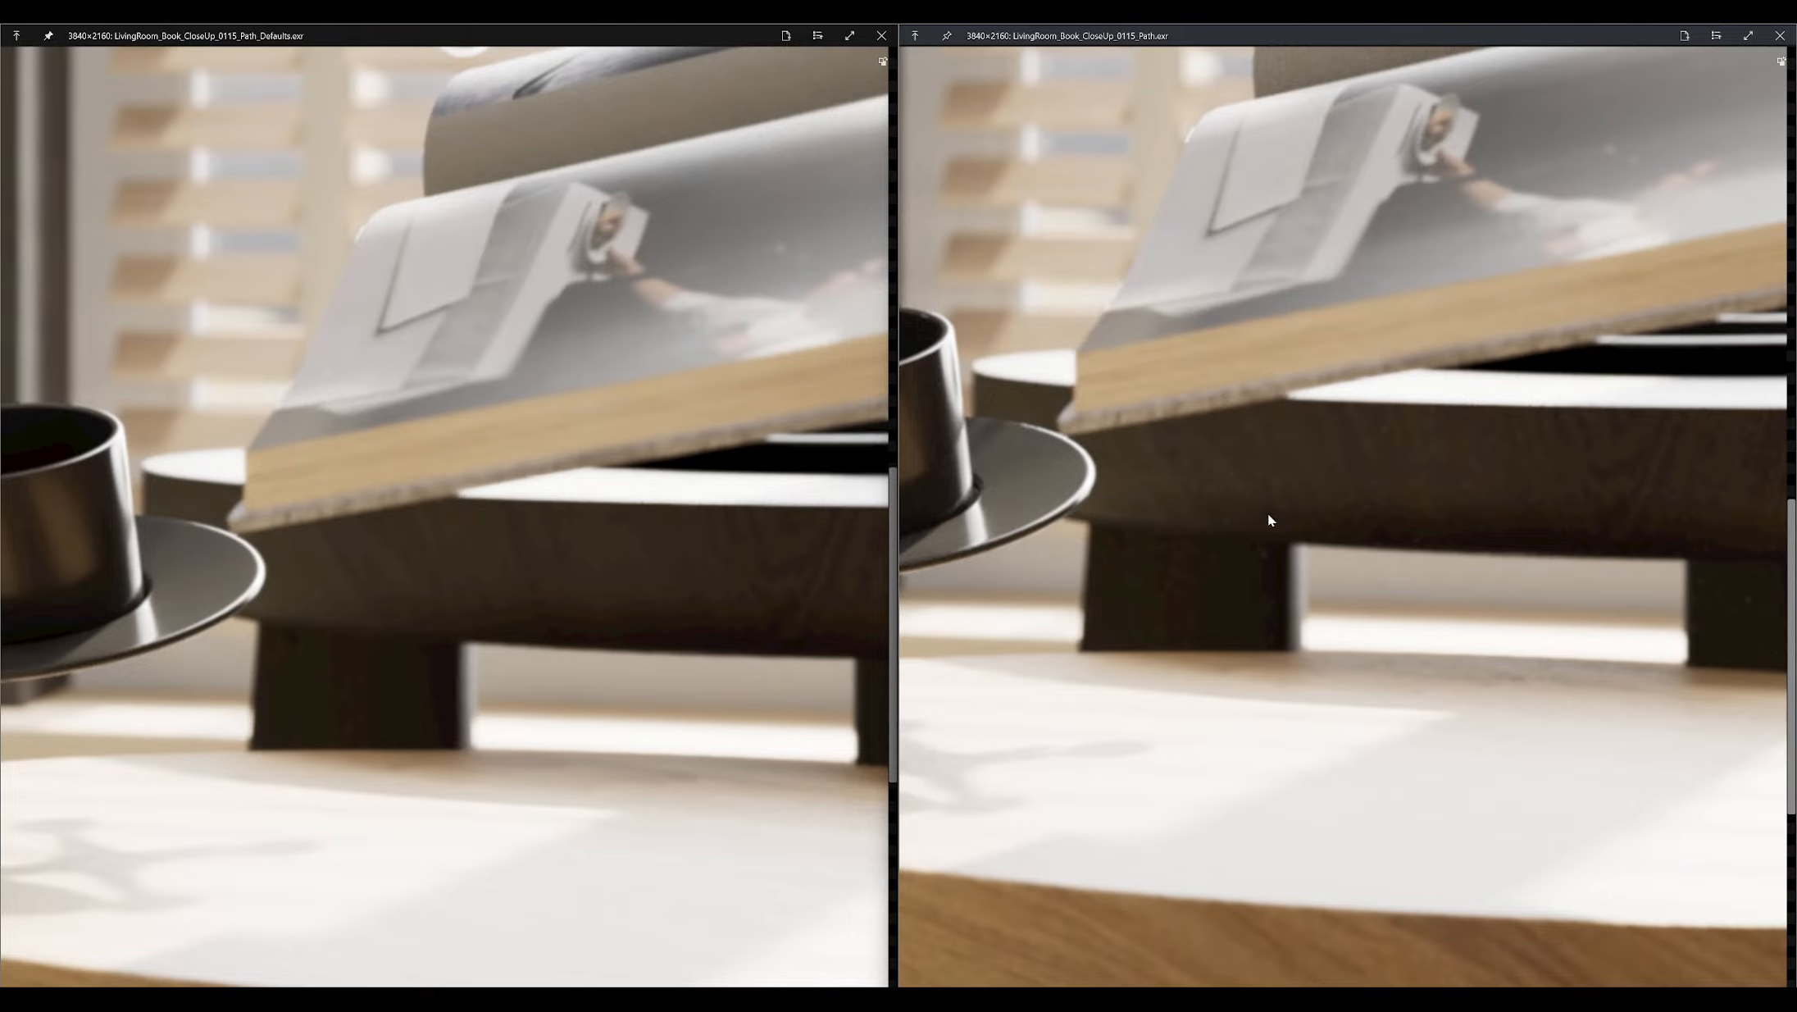
{"action": "scroll", "coordinate": [774, 215], "scroll_direction": "down", "scroll_amount": 1}
{"action": "scroll", "coordinate": [774, 216], "scroll_direction": "up", "scroll_amount": 1}
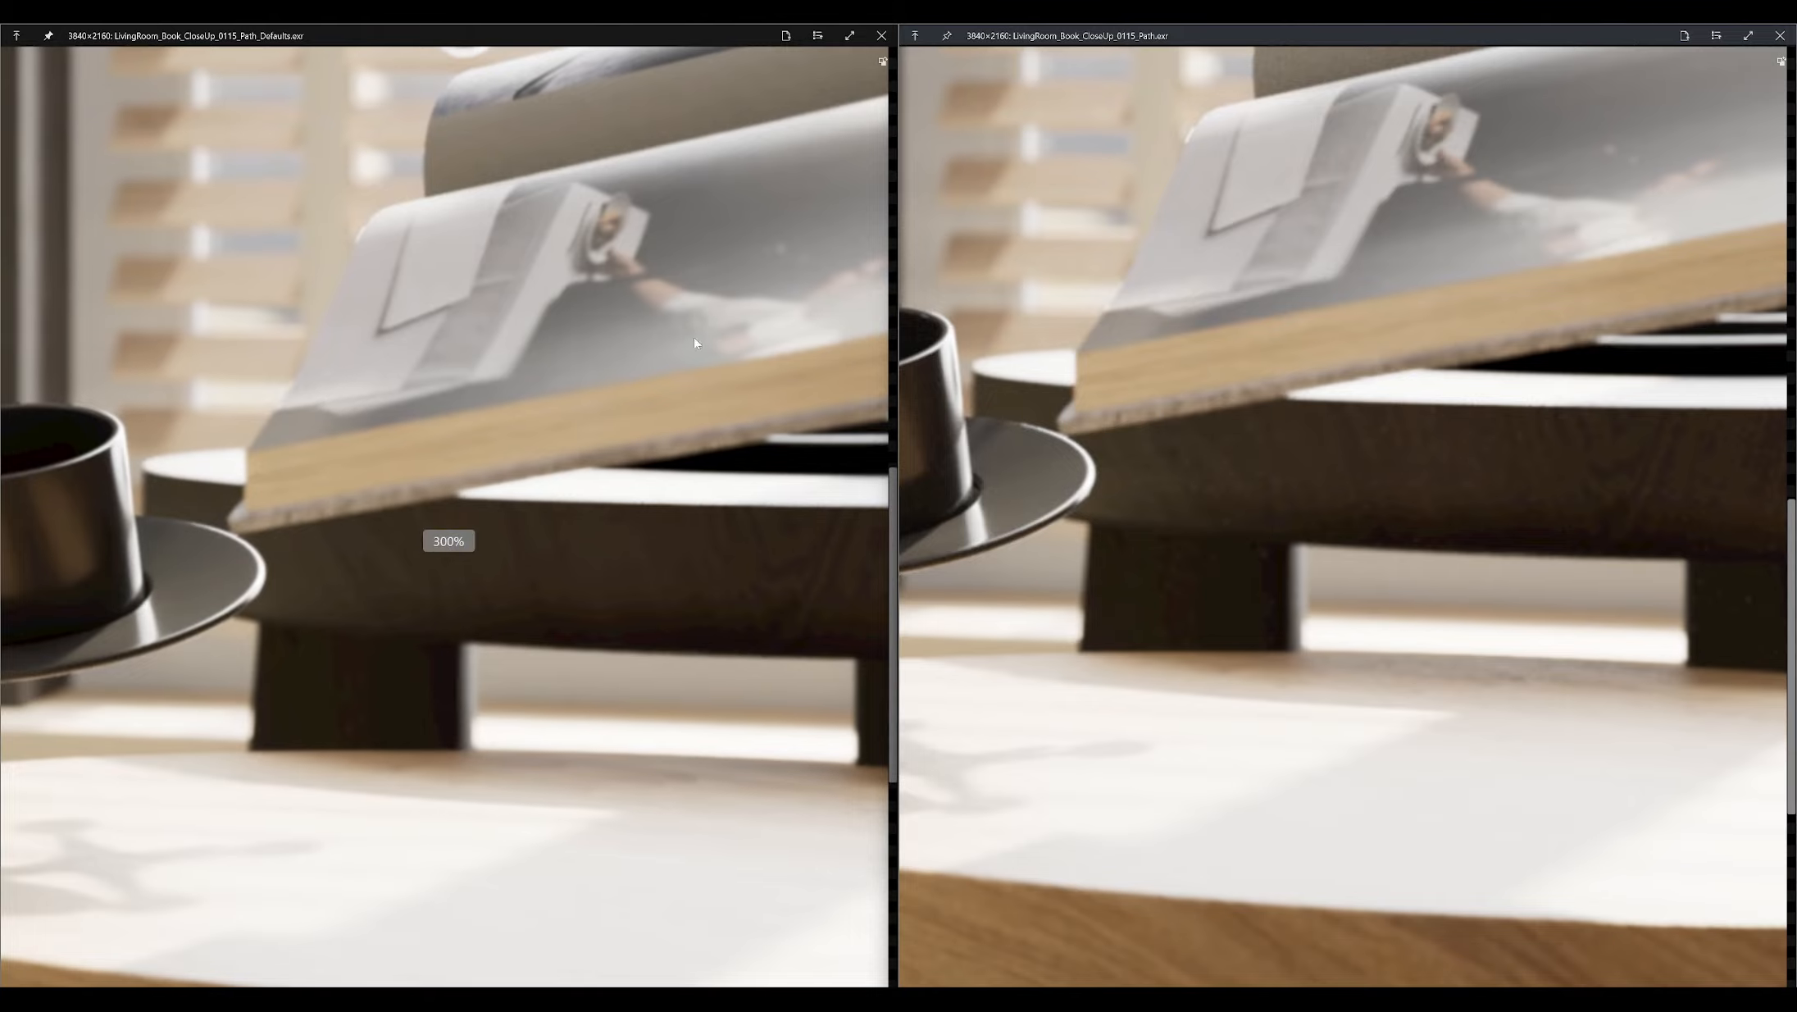
{"action": "scroll", "coordinate": [610, 334], "scroll_direction": "down", "scroll_amount": 6}
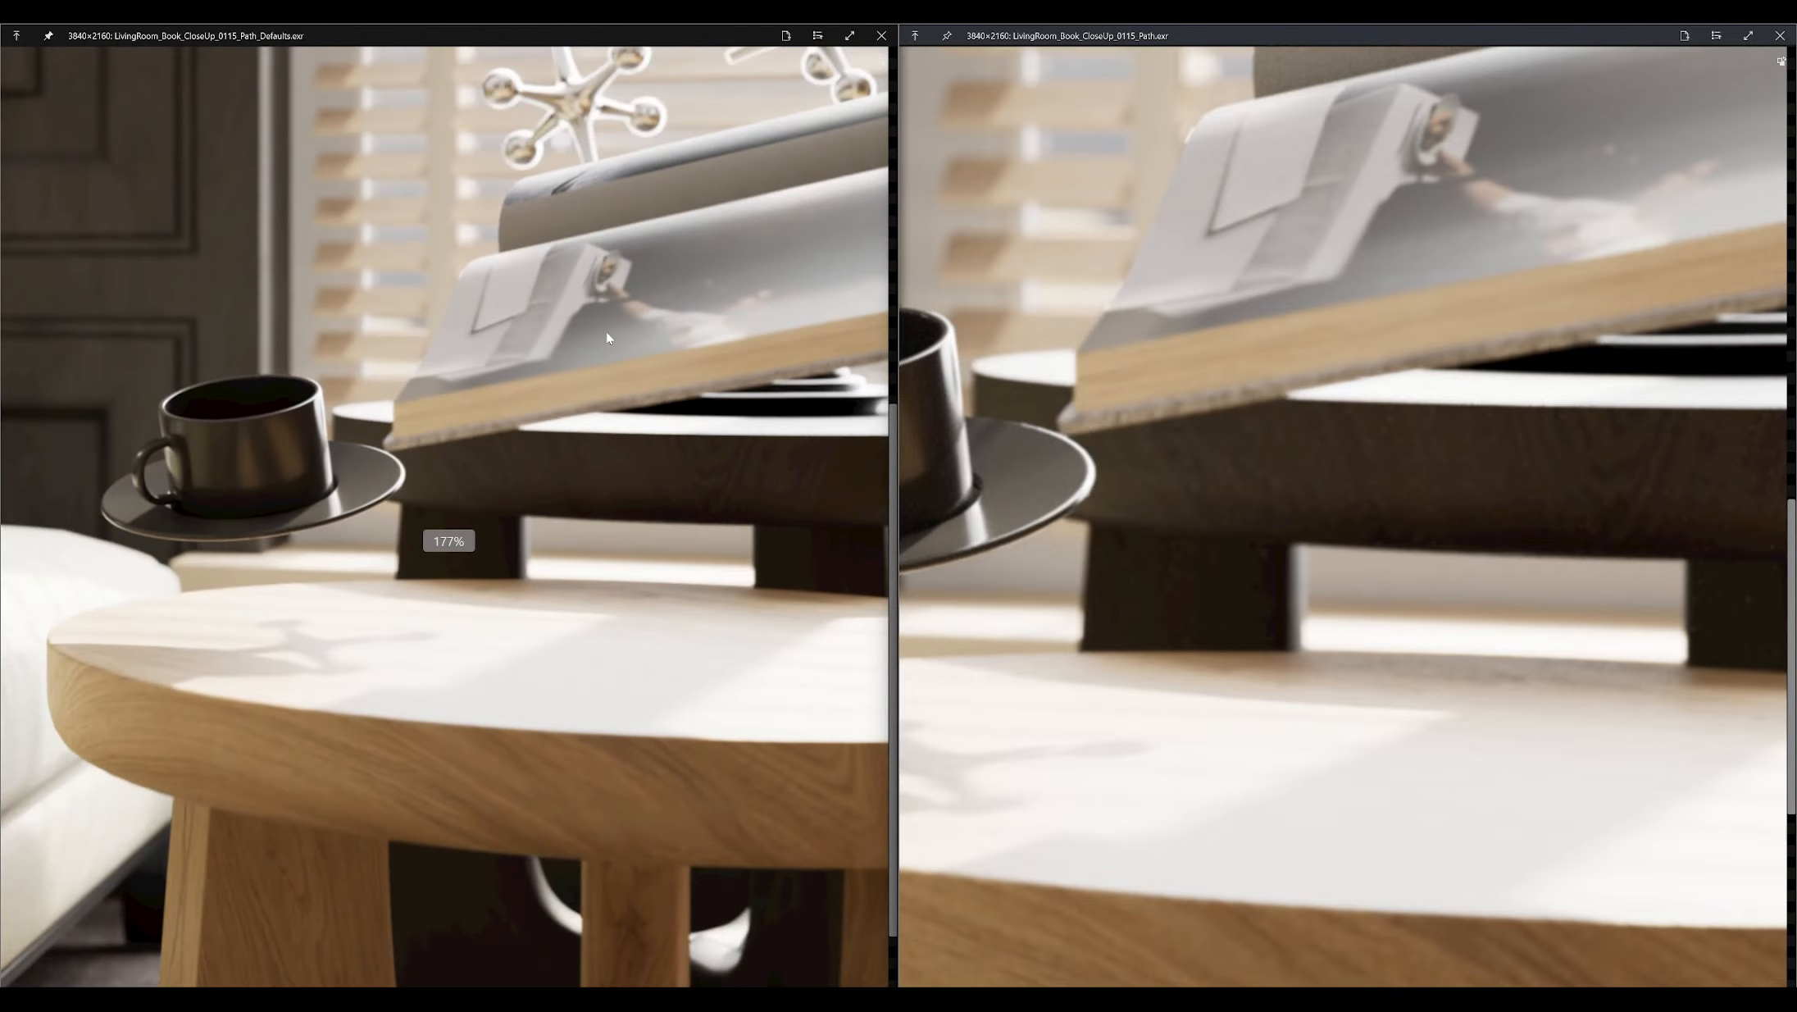
Step: Close both render previews and switch the Unreal Editor viewport's view mode from Path Tracing to Lit
{"action": "left_click", "coordinate": [881, 36]}
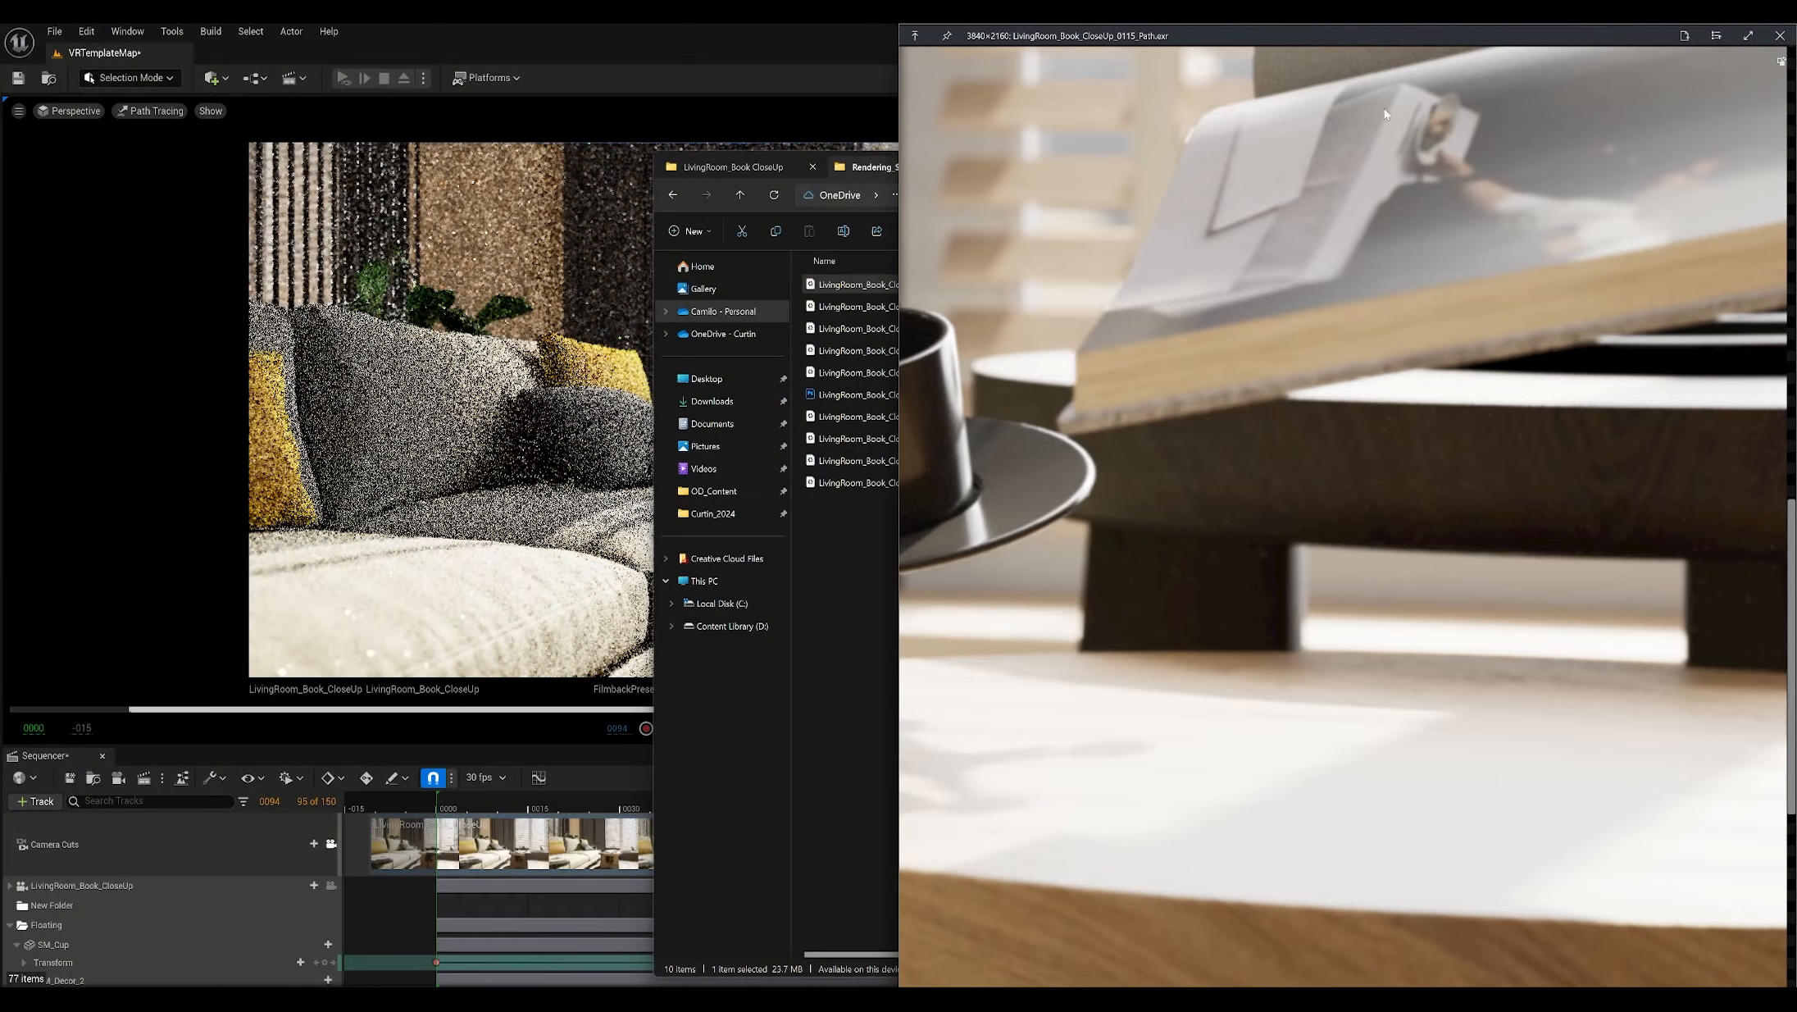
{"action": "left_click", "coordinate": [1780, 35]}
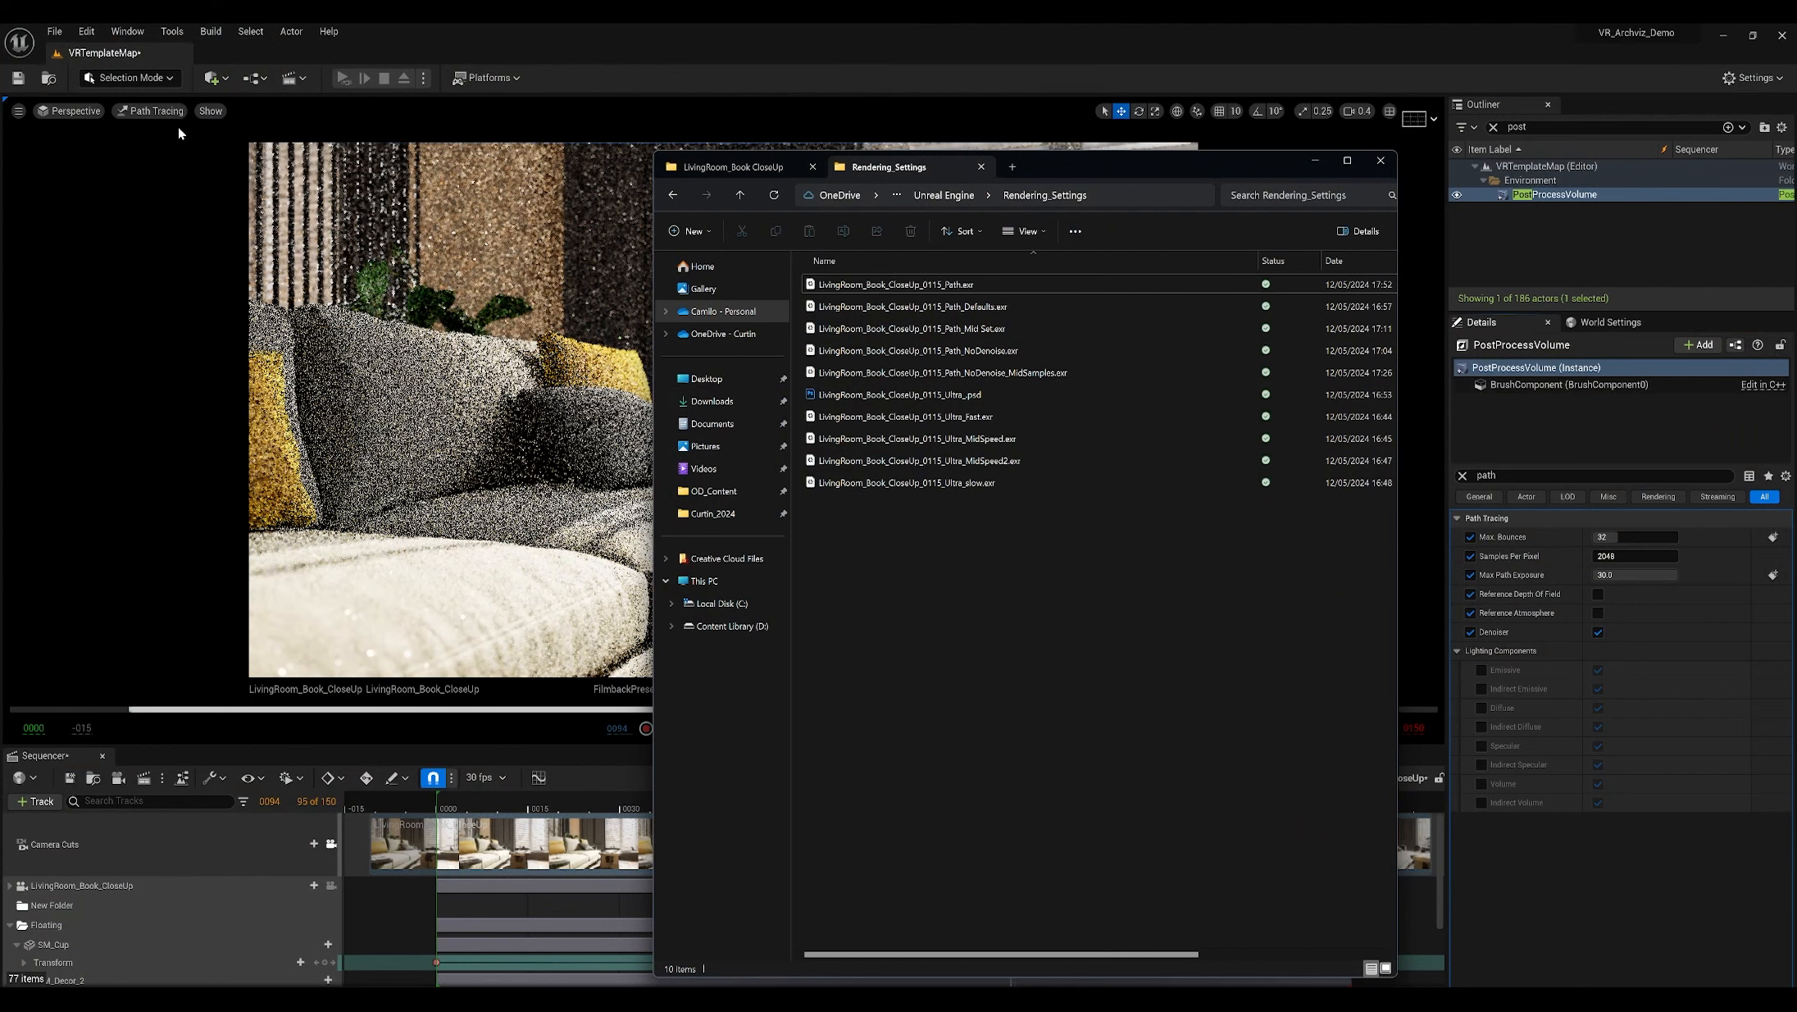
{"action": "left_click", "coordinate": [172, 121]}
{"action": "left_click", "coordinate": [156, 110]}
{"action": "left_click", "coordinate": [143, 150]}
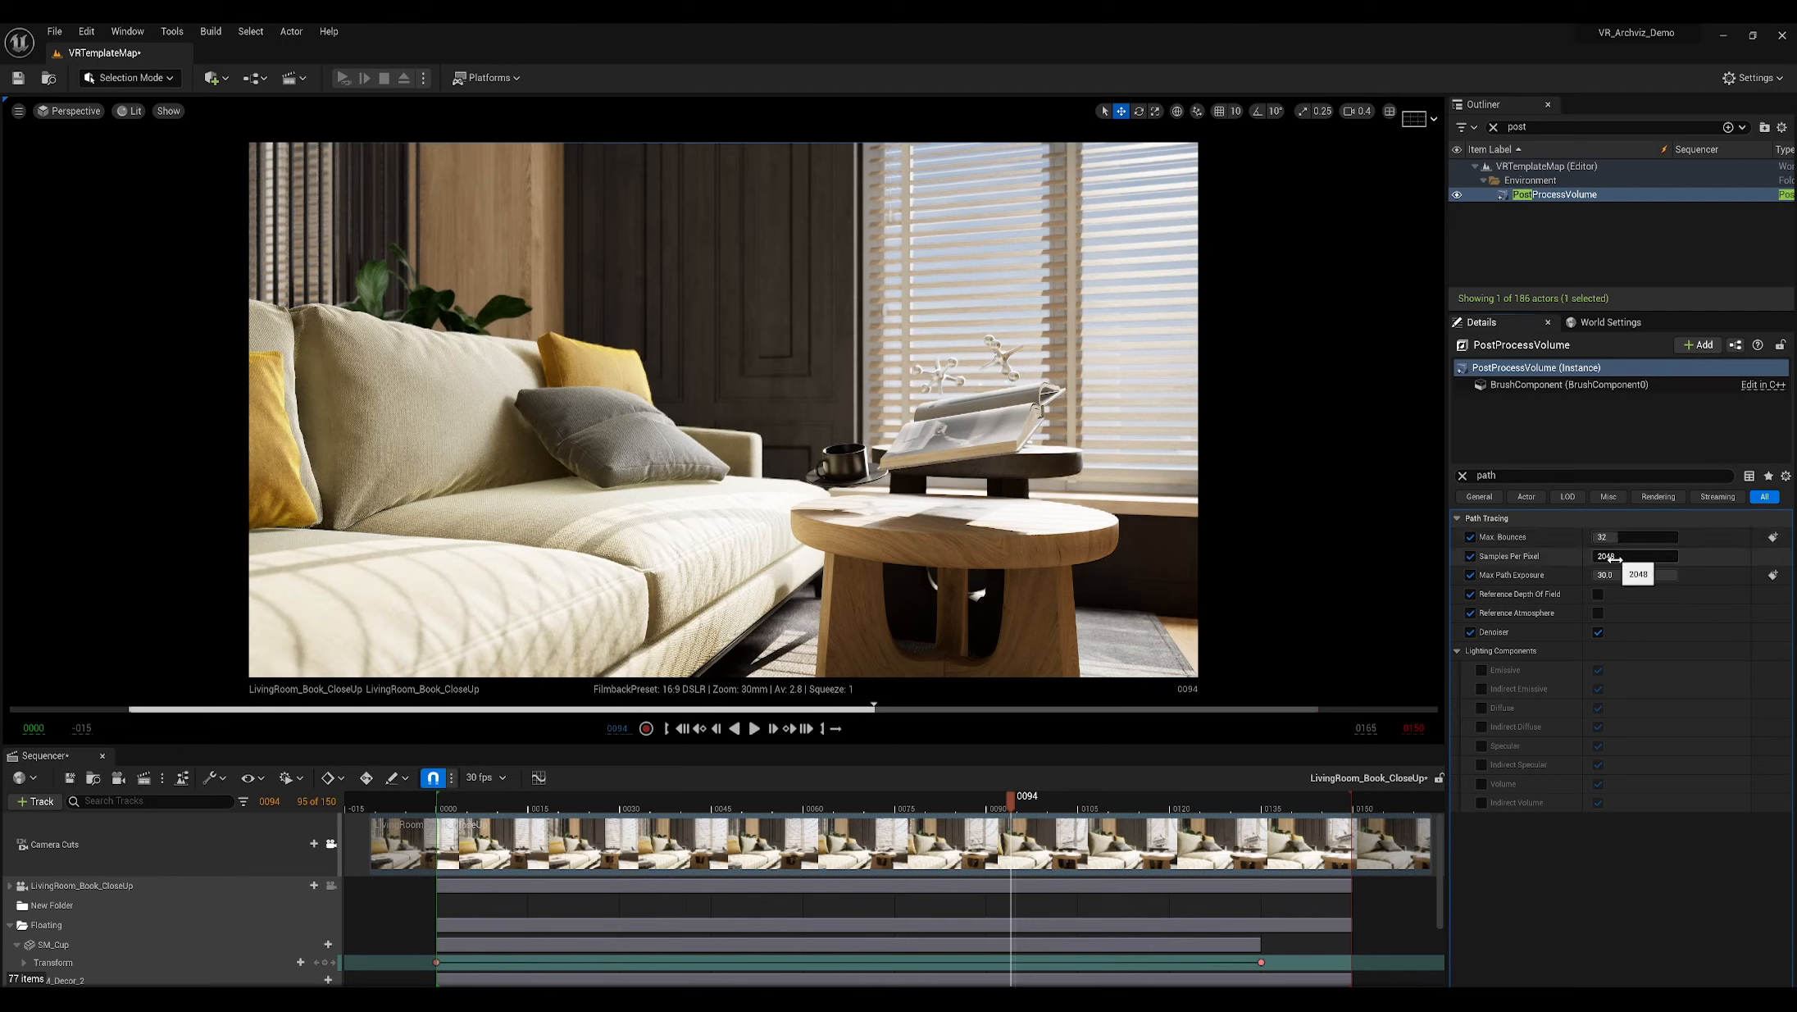
Step: Review the PostProcessVolume's Denoiser option and open its Samples Per Pixel value for editing
{"action": "left_click", "coordinate": [1597, 632]}
{"action": "left_click", "coordinate": [1620, 558]}
{"action": "left_click_drag", "start_coordinate": [1602, 558], "coordinate": [1624, 557]}
{"action": "left_click", "coordinate": [1624, 558]}
{"action": "left_click", "coordinate": [1759, 556]}
{"action": "left_click", "coordinate": [1619, 556]}
{"action": "left_click", "coordinate": [1623, 554]}
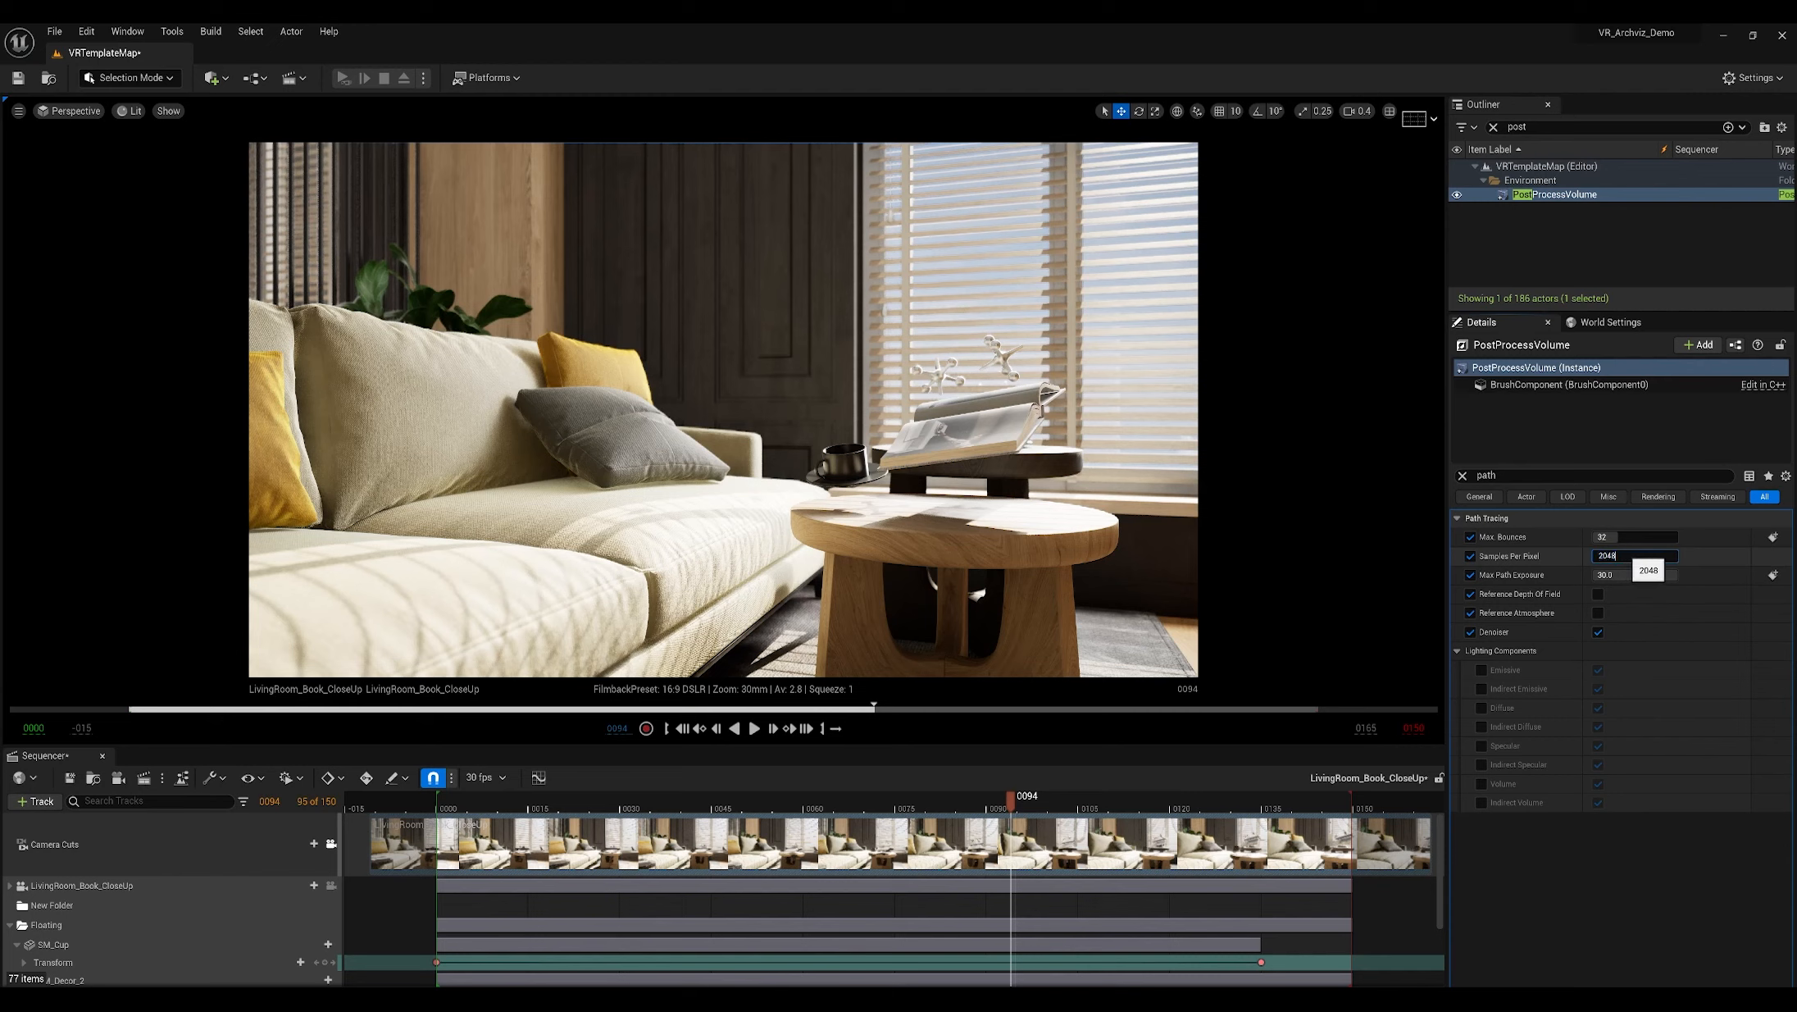
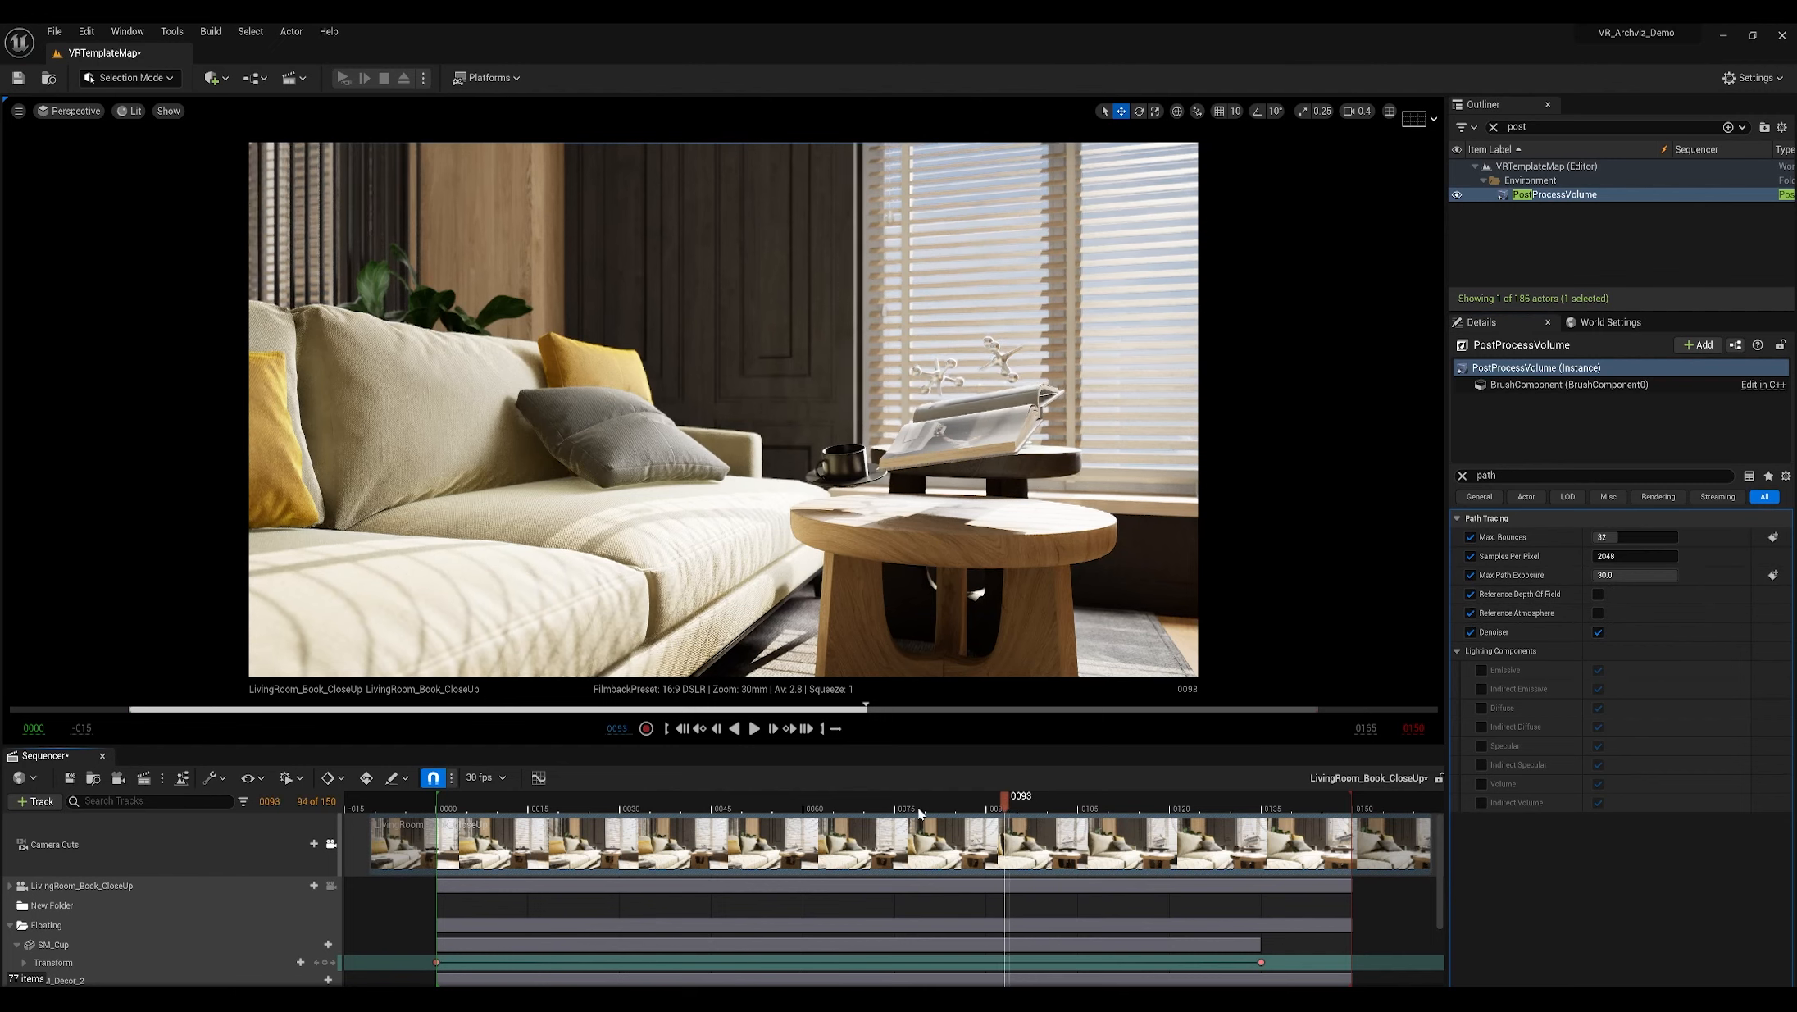
Step: Scrub the Sequencer timeline to frame 0114
{"action": "left_click", "coordinate": [465, 807]}
{"action": "left_click", "coordinate": [1134, 807]}
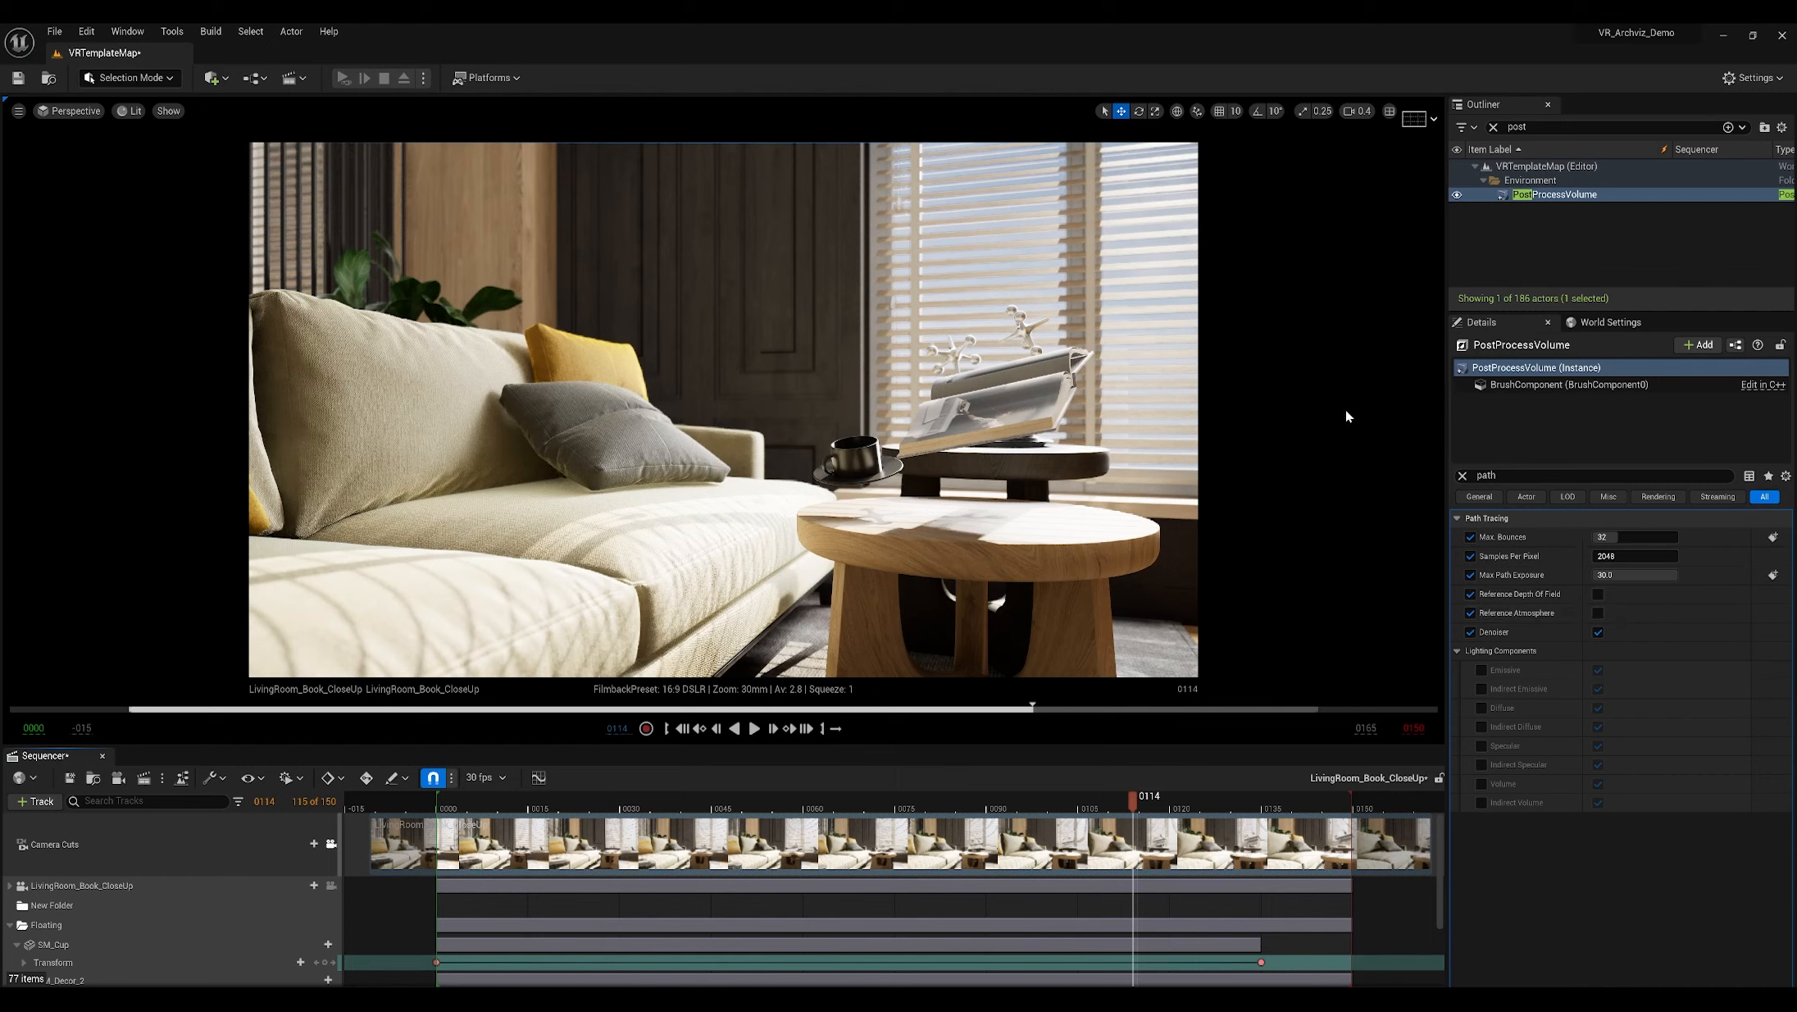
Step: Enable the LivingRoom_Book_CloseUp camera's Denoiser, then clear its path tracing overrides from Denoiser up to Max. Bounces
{"action": "left_click", "coordinate": [163, 891]}
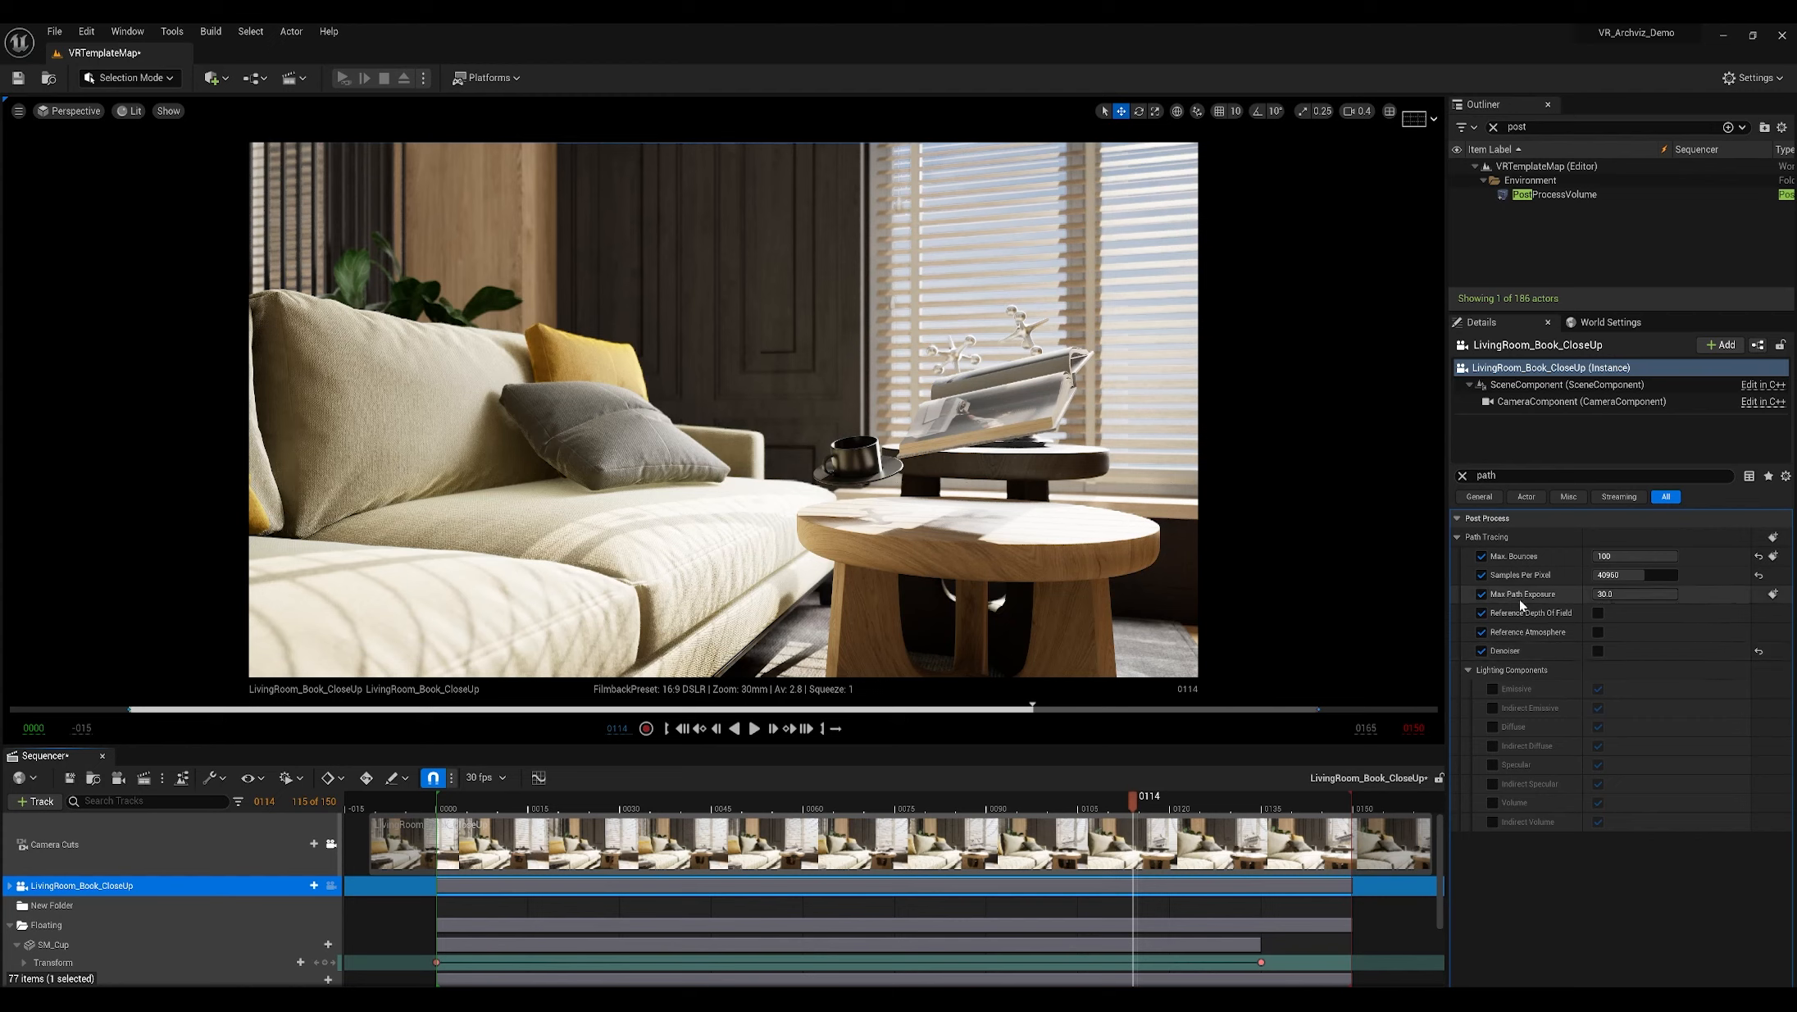
{"action": "left_click", "coordinate": [1598, 650]}
{"action": "left_click", "coordinate": [1481, 651]}
{"action": "left_click", "coordinate": [1482, 631]}
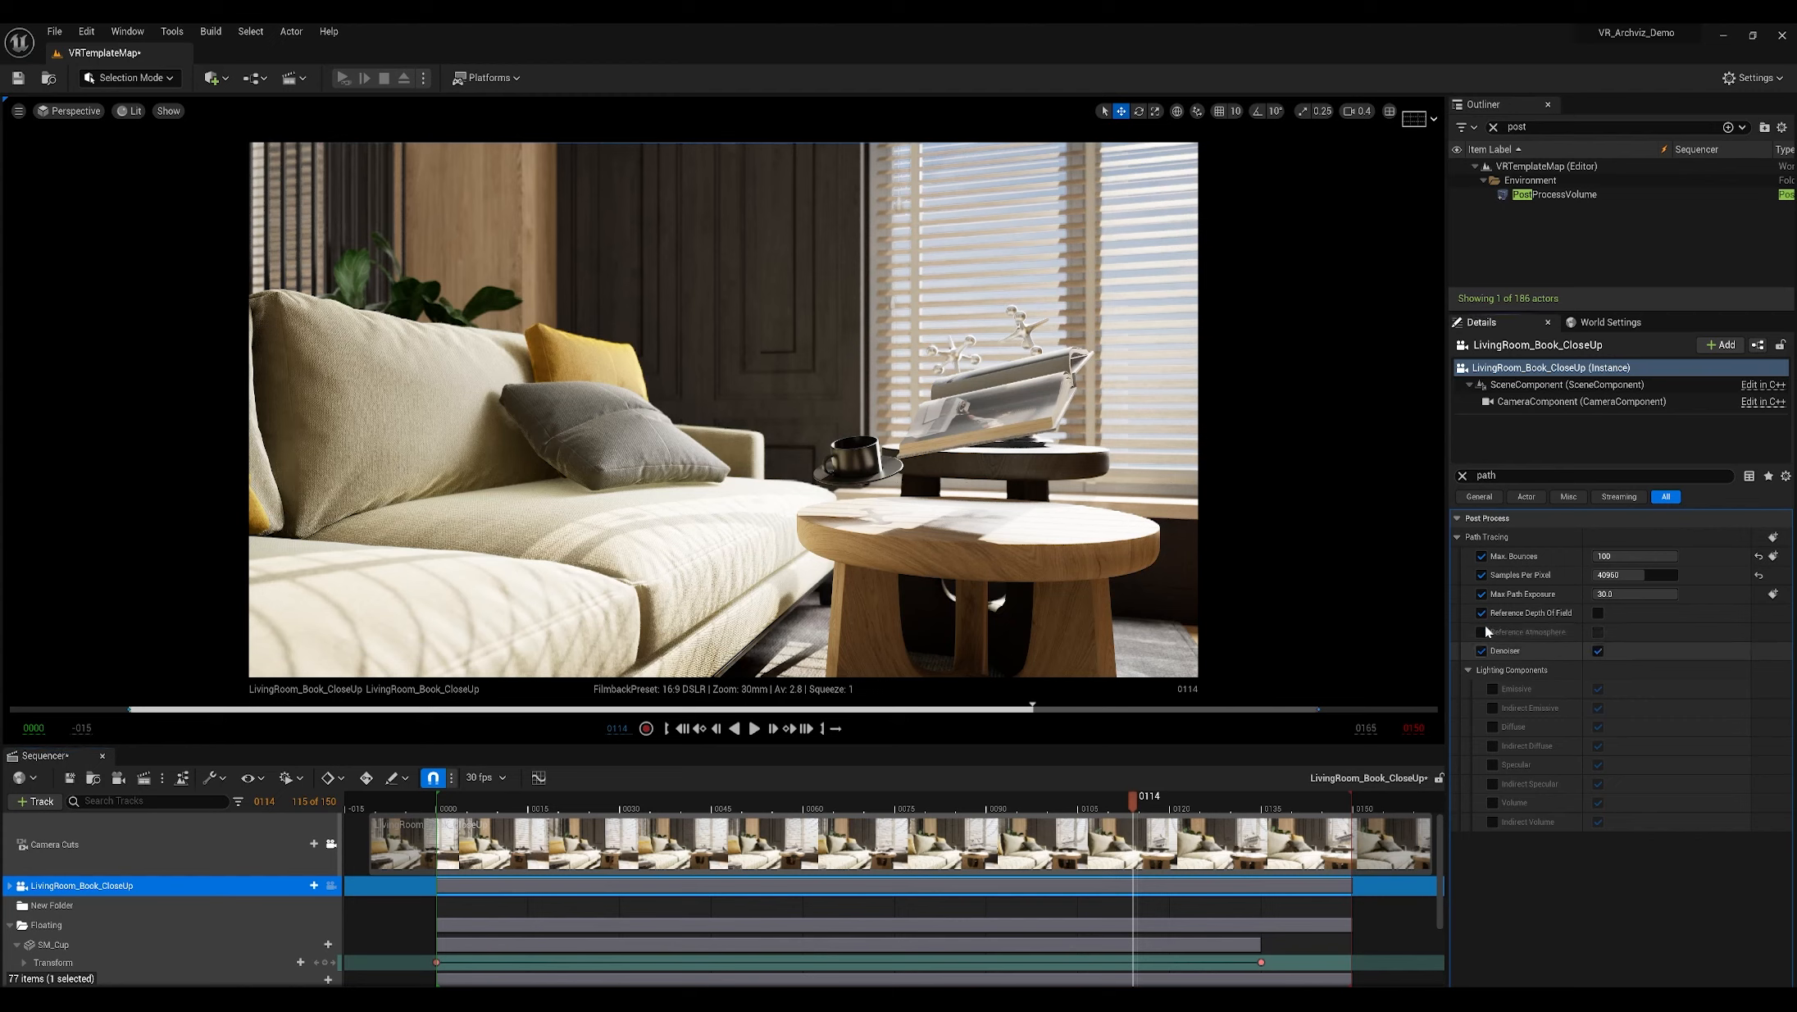
{"action": "left_click", "coordinate": [1481, 612]}
{"action": "left_click", "coordinate": [1482, 593]}
{"action": "left_click", "coordinate": [1481, 575]}
{"action": "left_click", "coordinate": [1481, 556]}
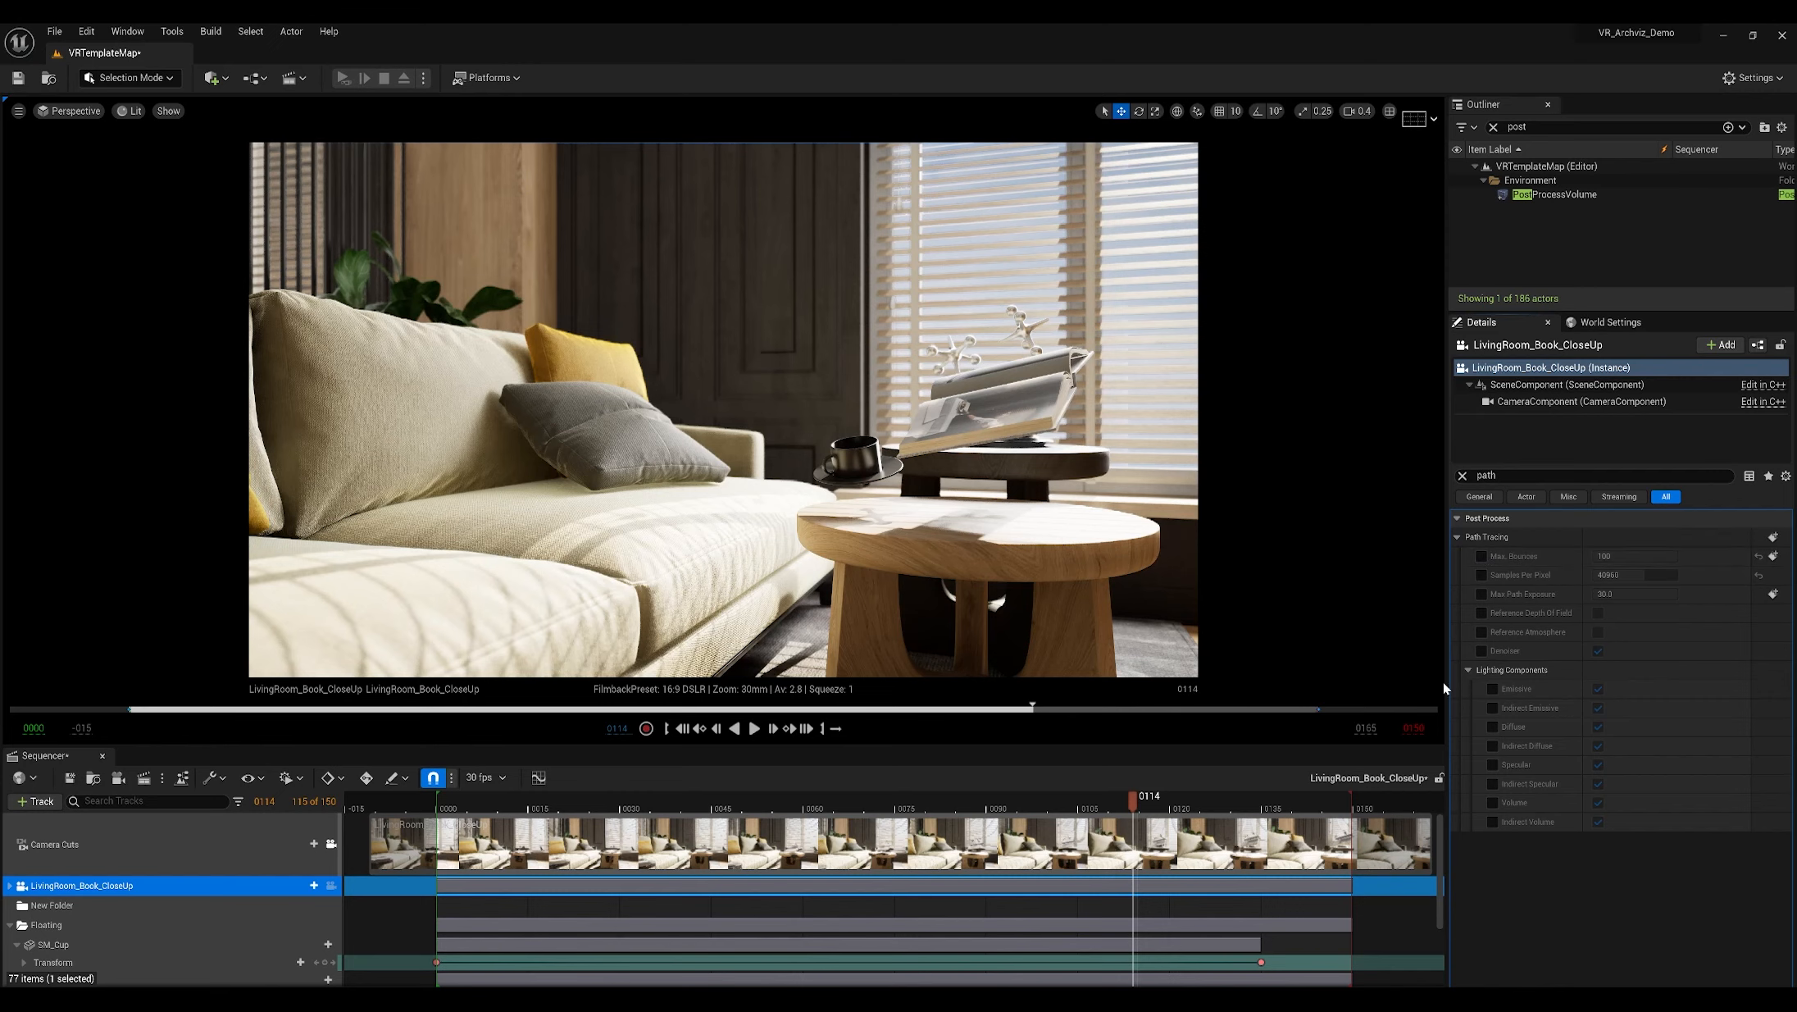
Step: Open the Movie Render Queue, clear the actor search, and select the LivingRoom_Book_CloseUp camera
{"action": "left_click", "coordinate": [143, 777]}
{"action": "left_click_drag", "start_coordinate": [627, 202], "coordinate": [690, 115]}
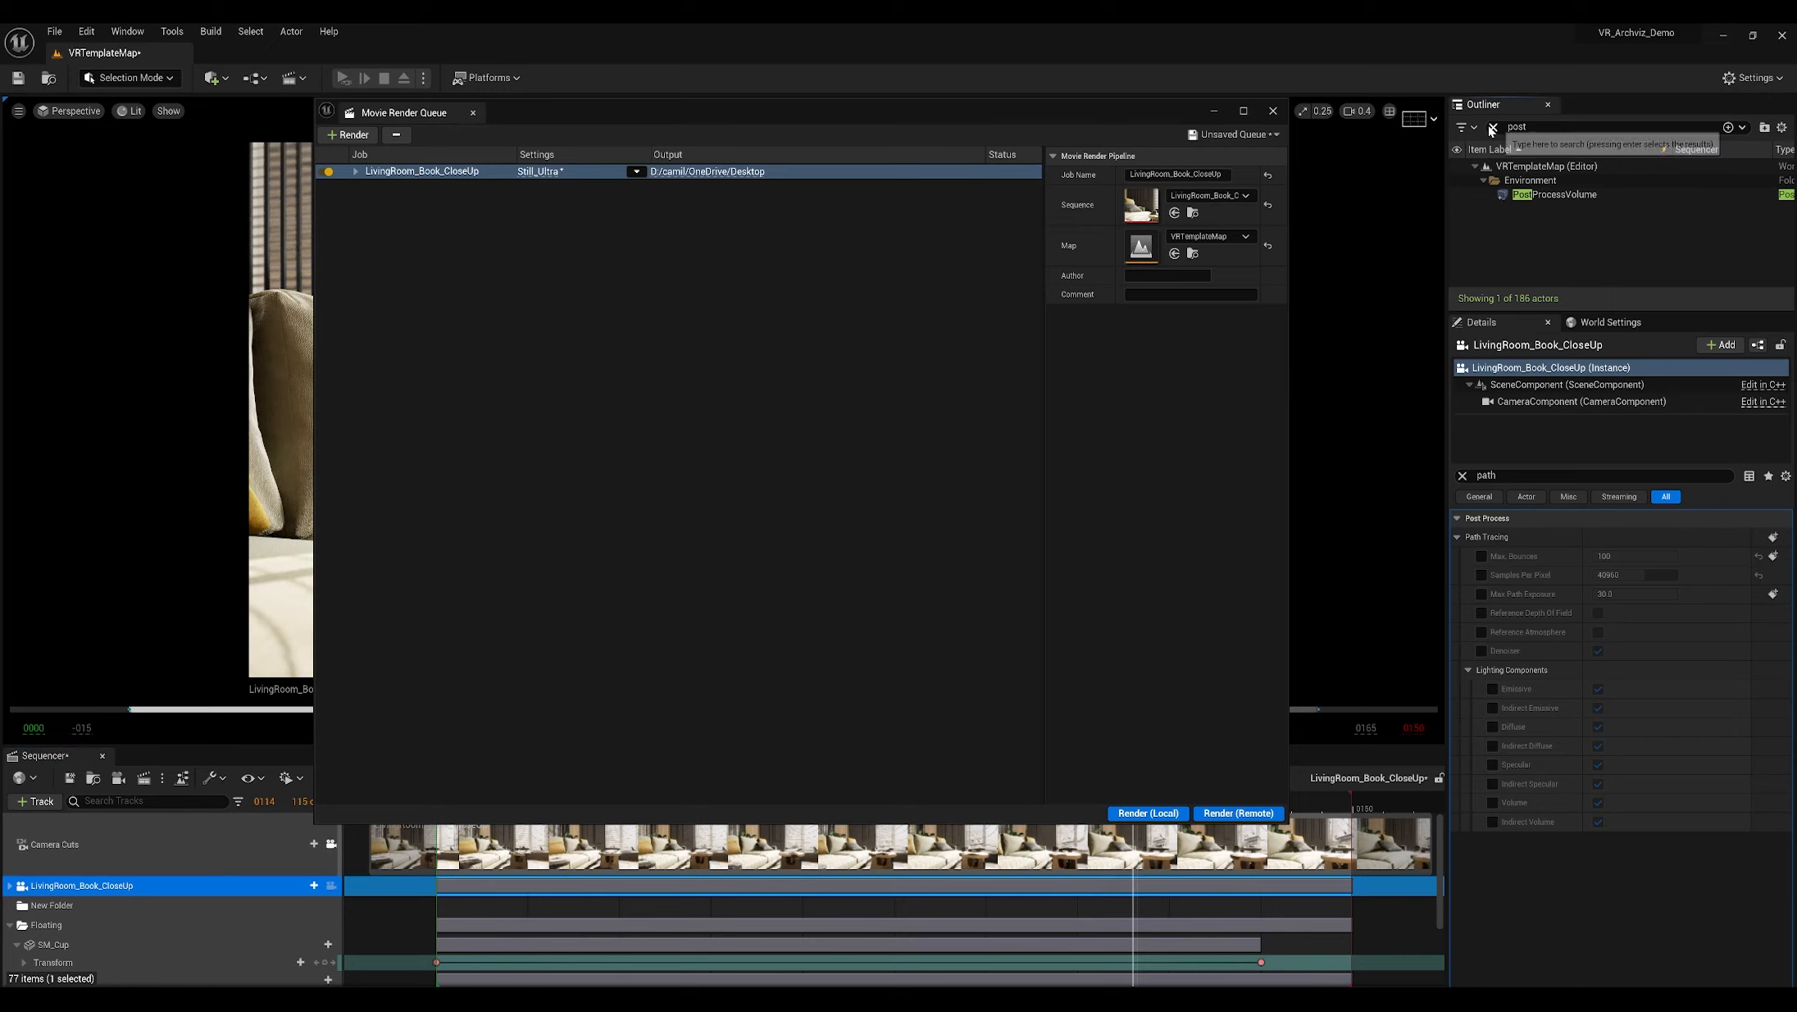
{"action": "left_click", "coordinate": [1494, 127]}
{"action": "left_click", "coordinate": [1557, 195]}
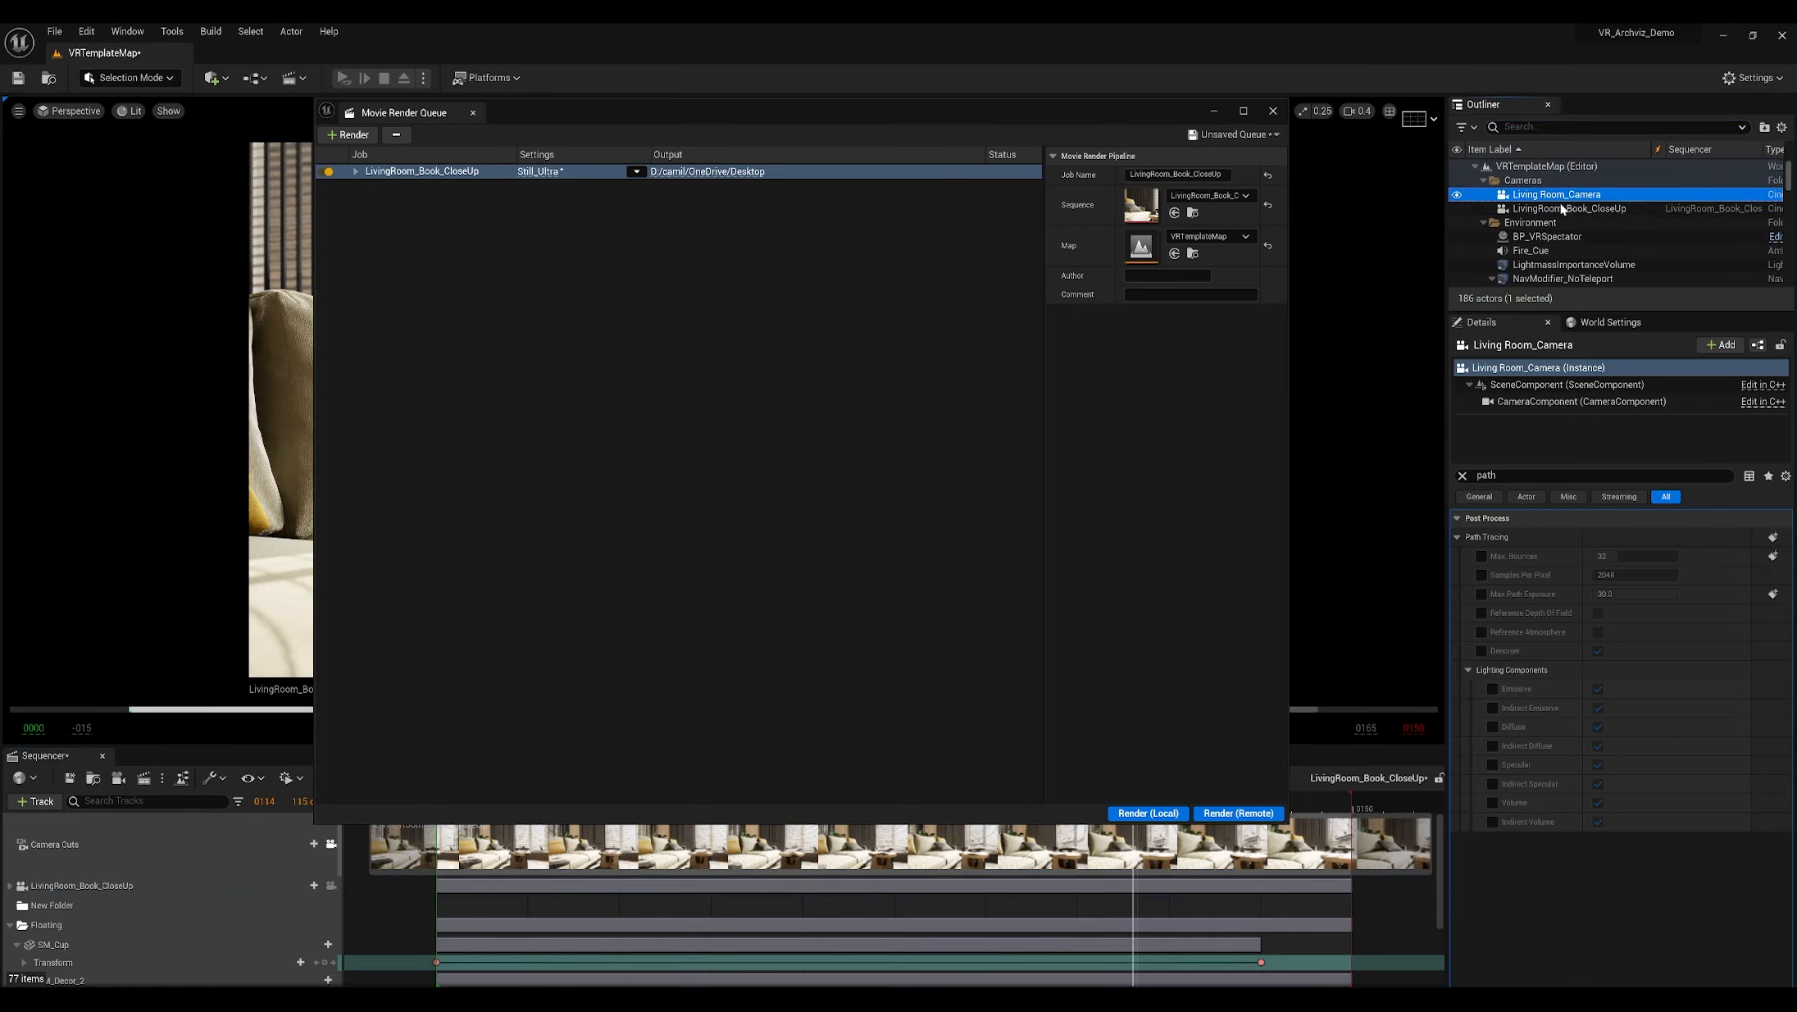
{"action": "left_click", "coordinate": [1557, 208]}
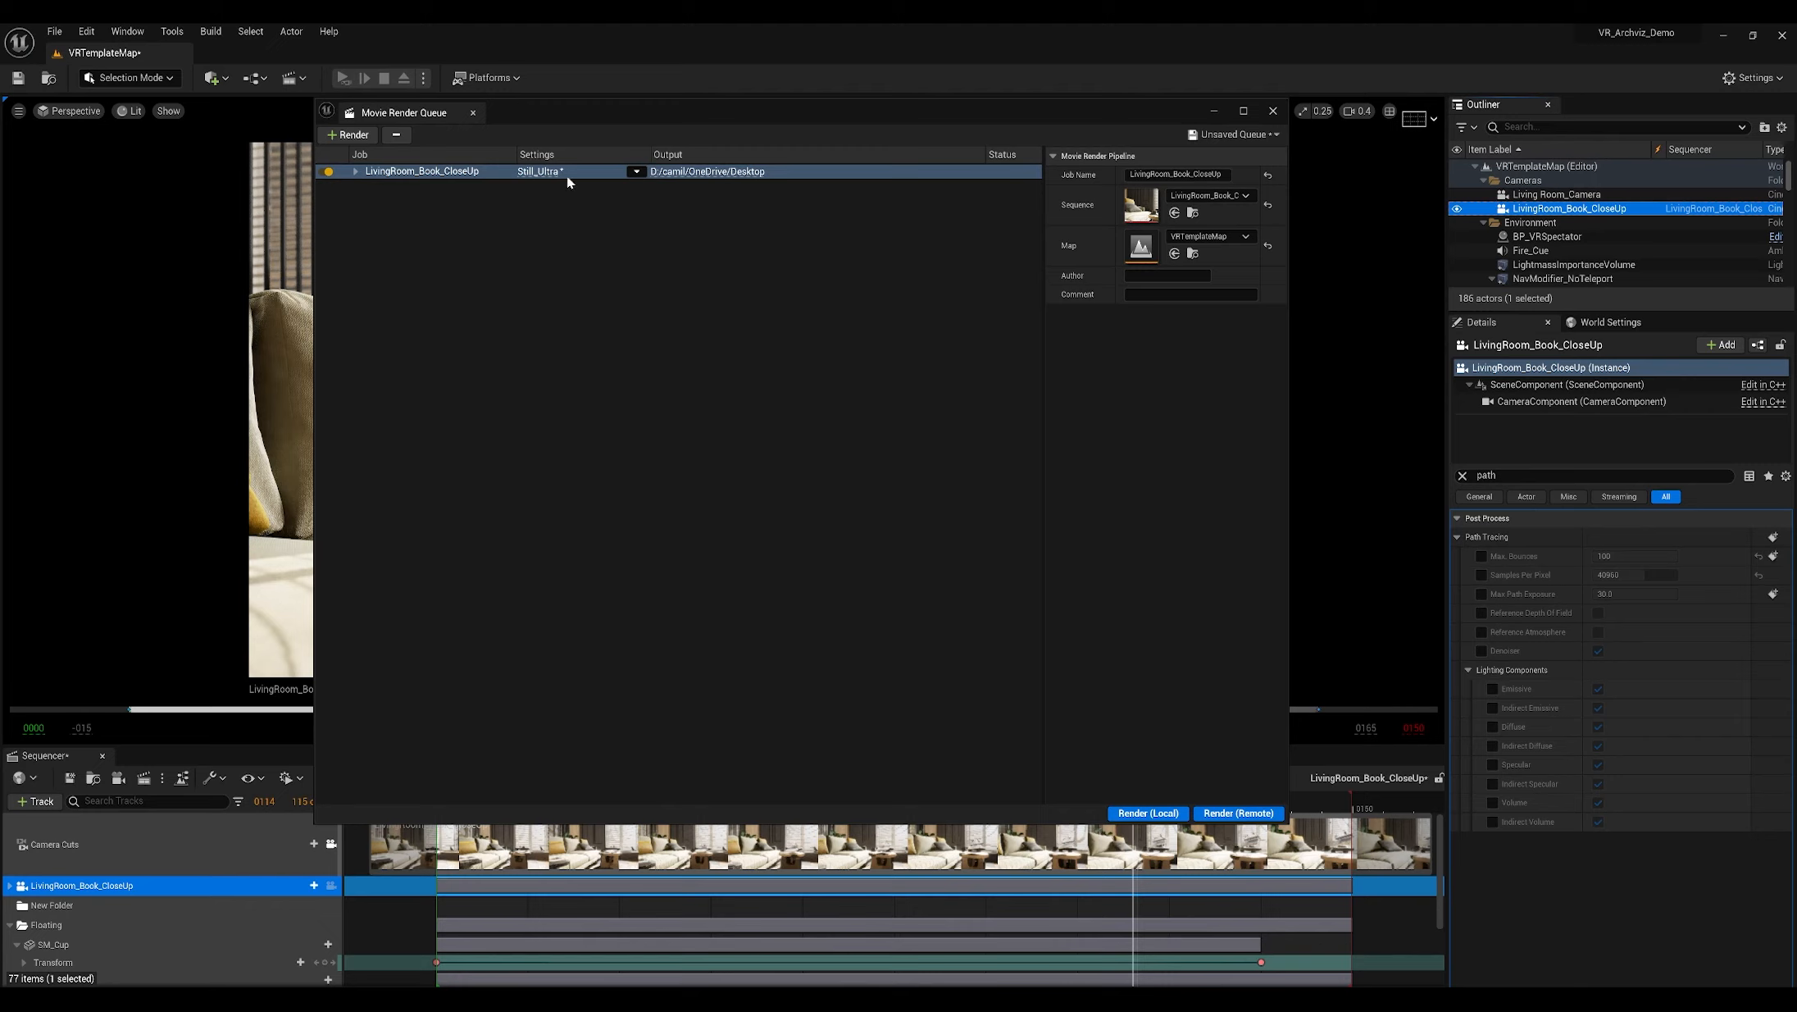
Step: Show the render job's Anti-aliasing settings and override the LivingRoom_Book_CloseUp camera's Denoiser with it turned off
{"action": "left_click", "coordinate": [539, 171]}
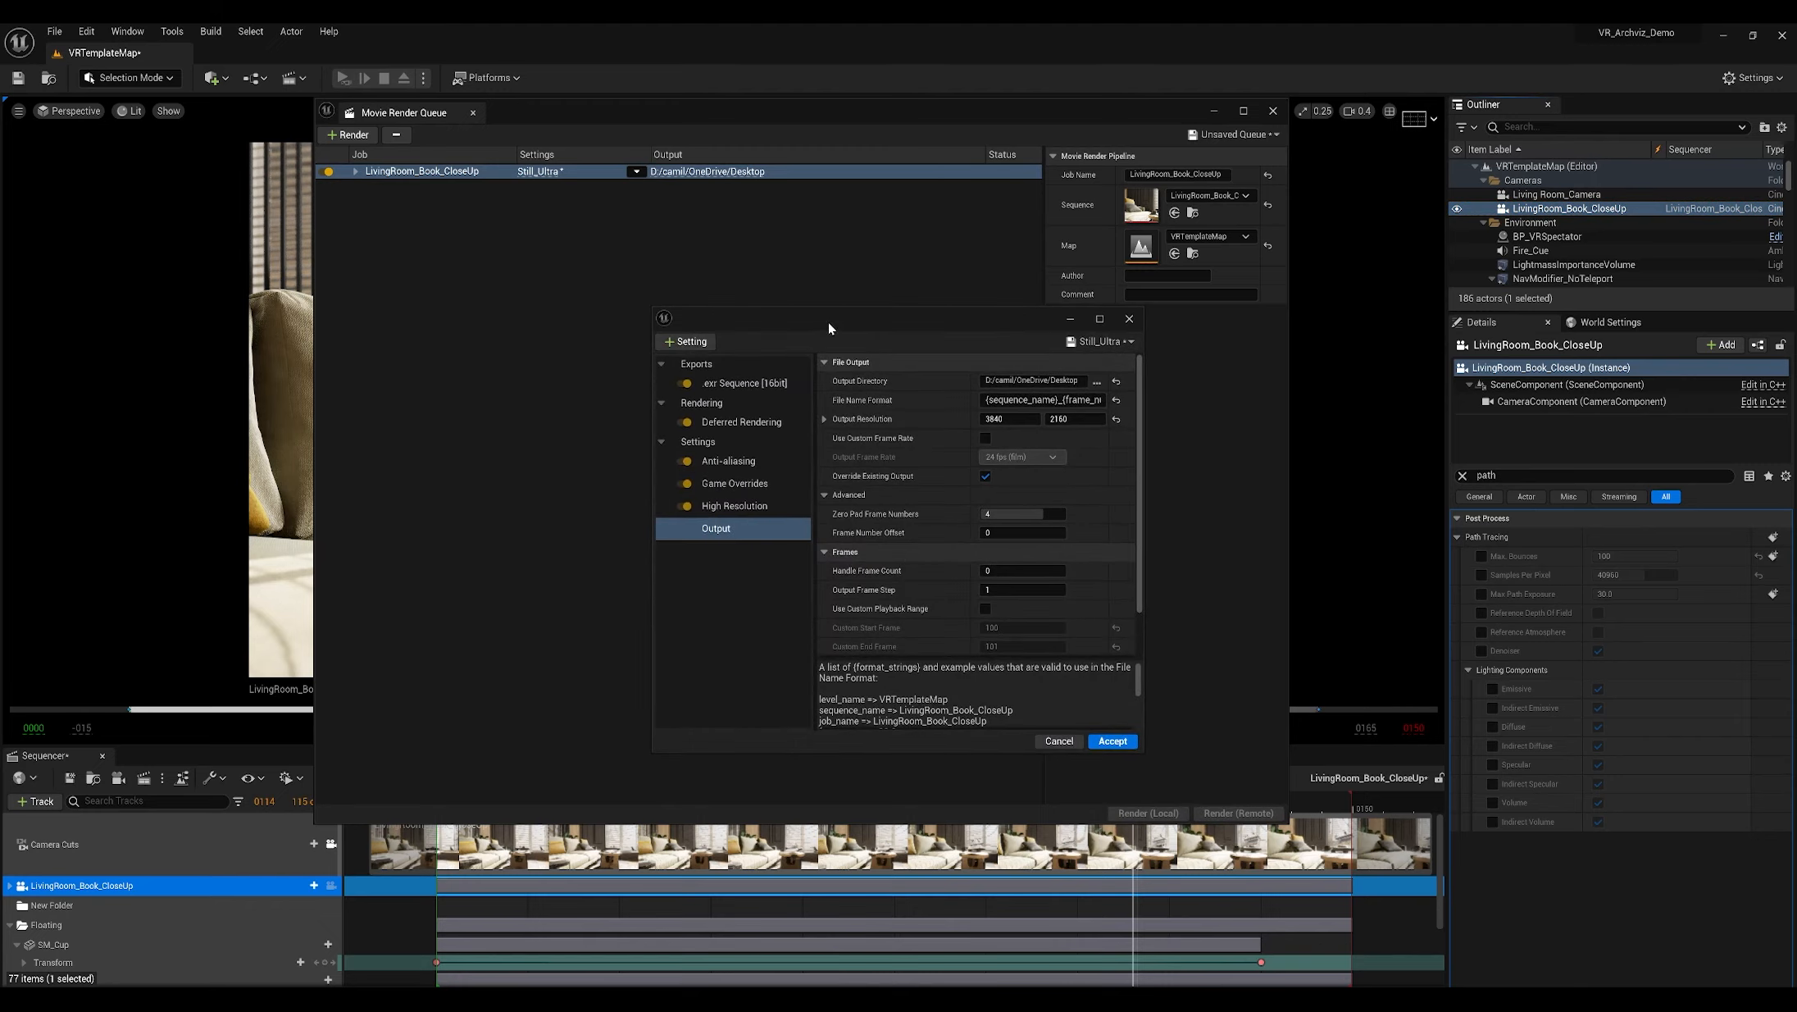
{"action": "left_click_drag", "start_coordinate": [828, 322], "coordinate": [759, 231]}
{"action": "left_click", "coordinate": [702, 368]}
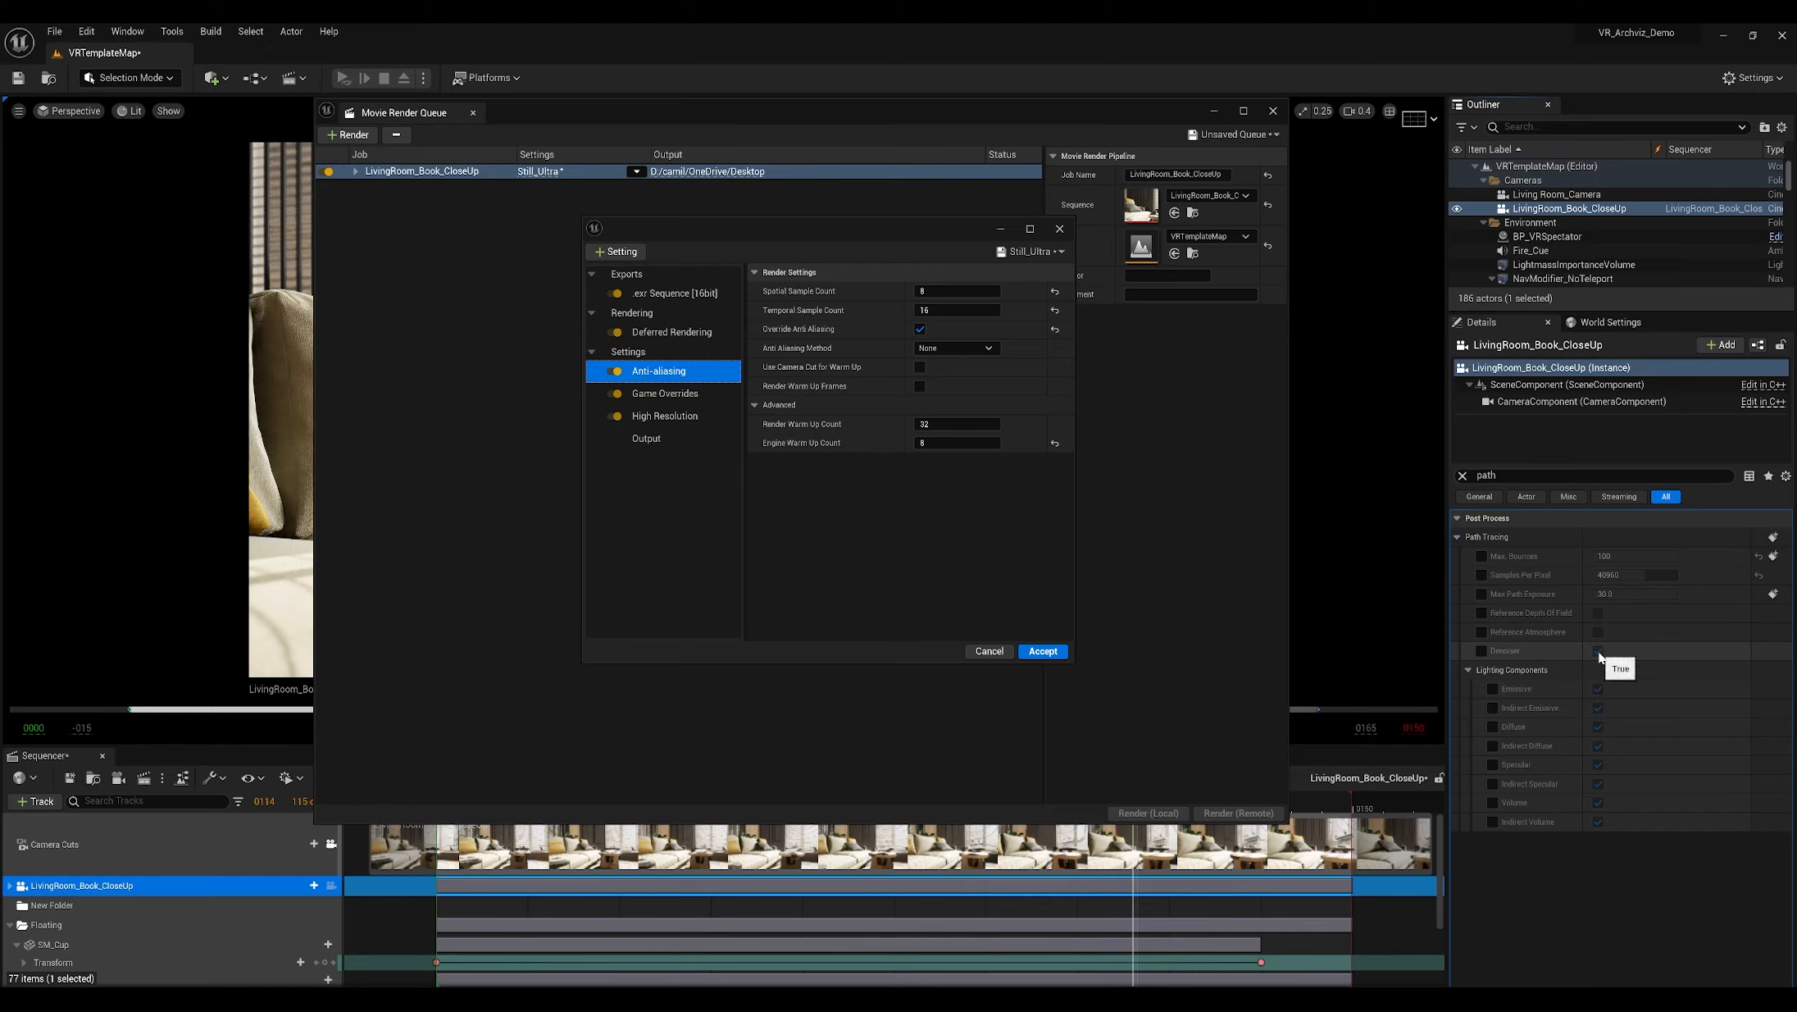
{"action": "left_click", "coordinate": [1482, 651]}
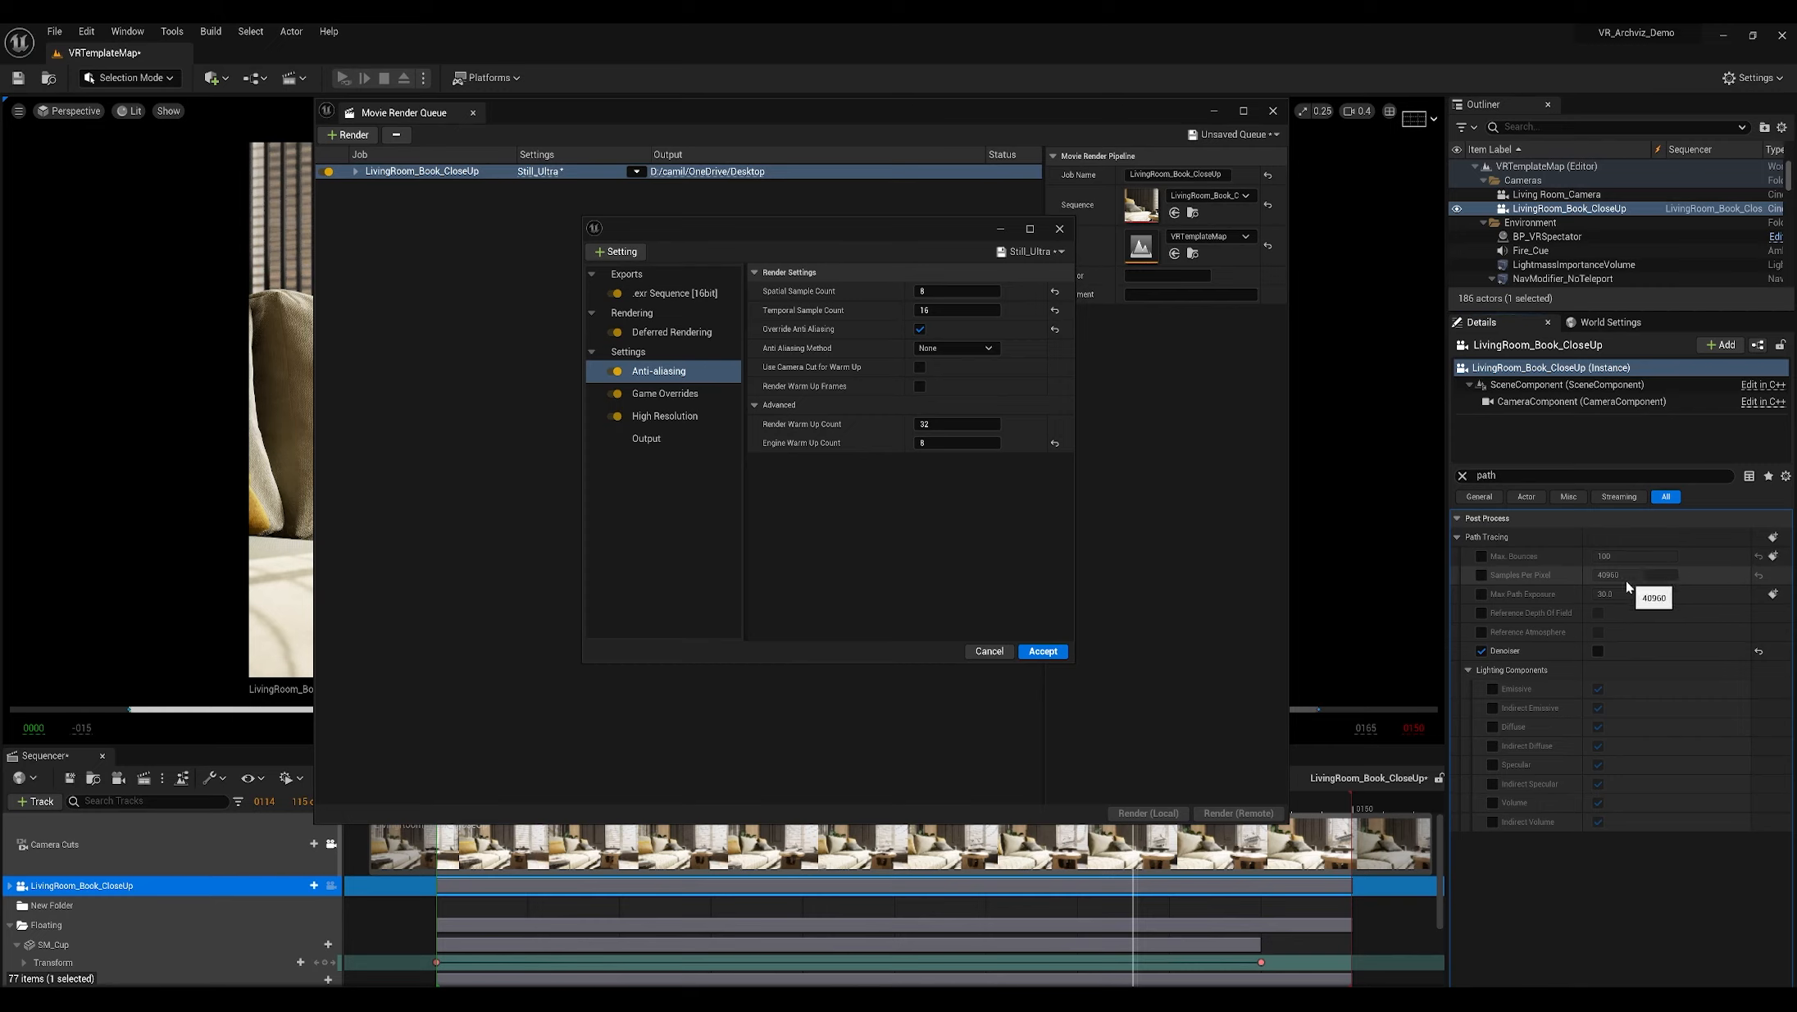
Step: Set the render job's Spatial Sample Count and Temporal Sample Count to 64 each
{"action": "left_click", "coordinate": [934, 292]}
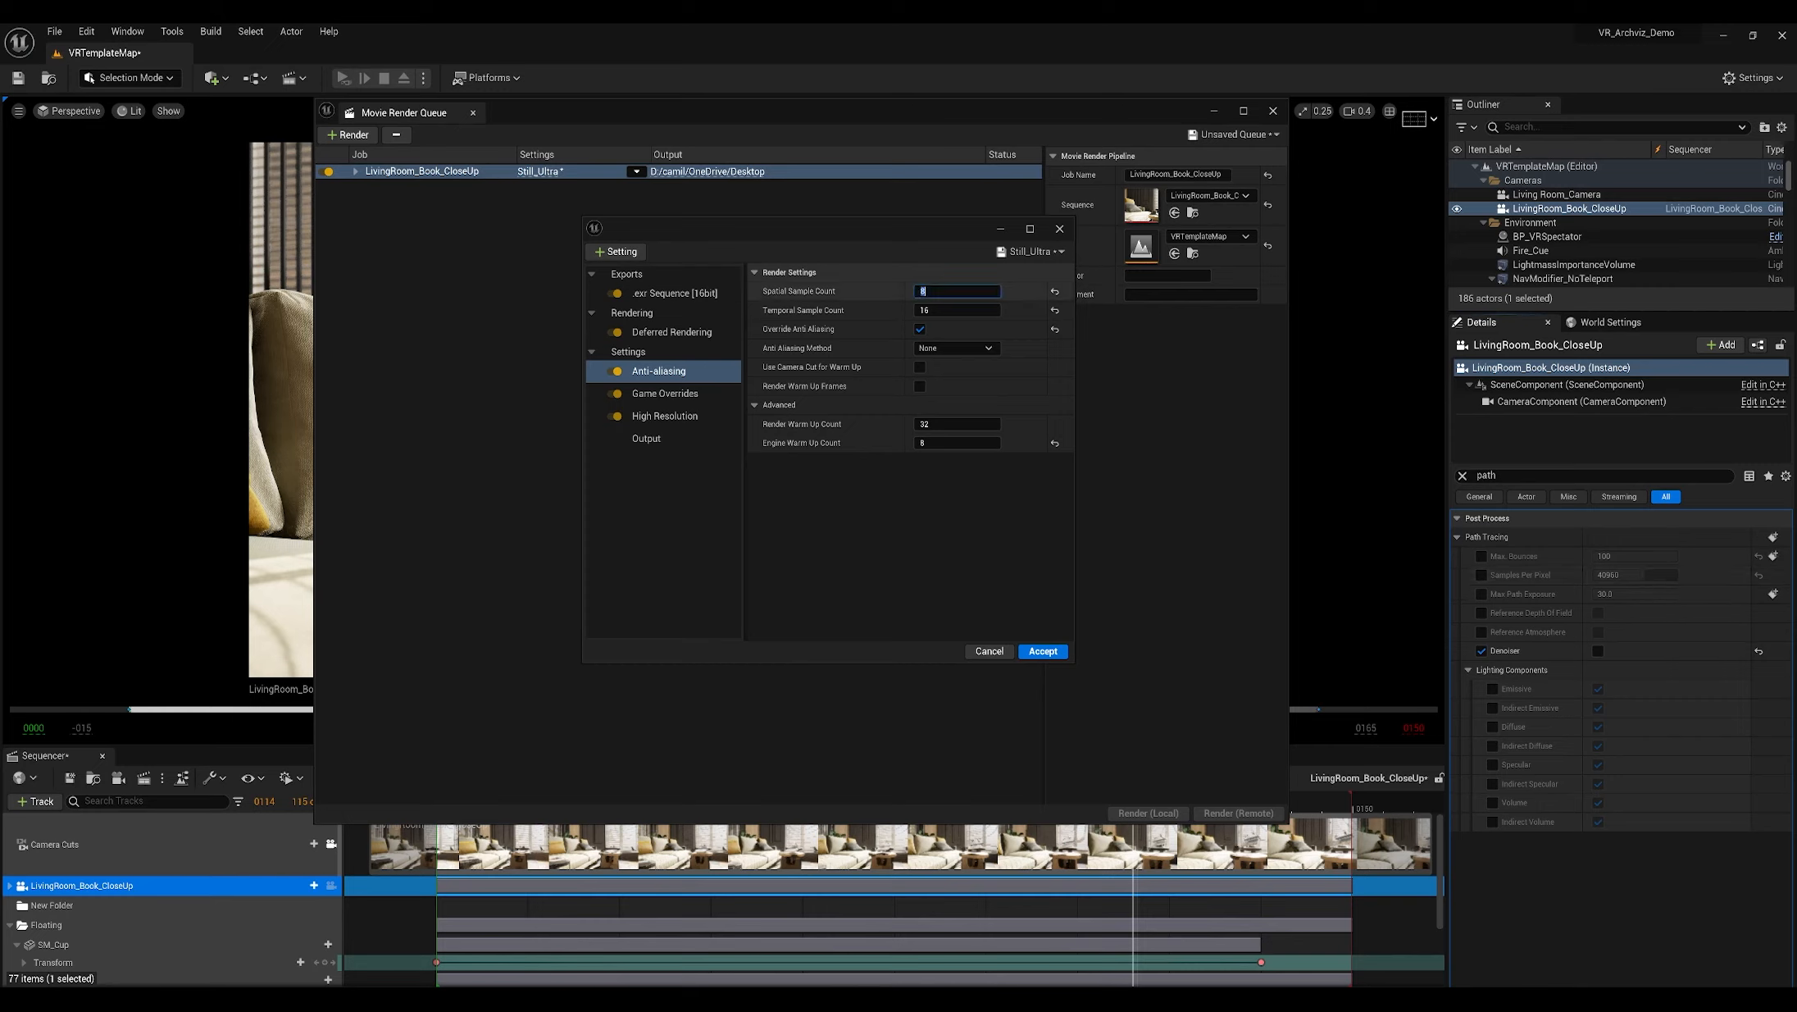
{"action": "left_click", "coordinate": [935, 310]}
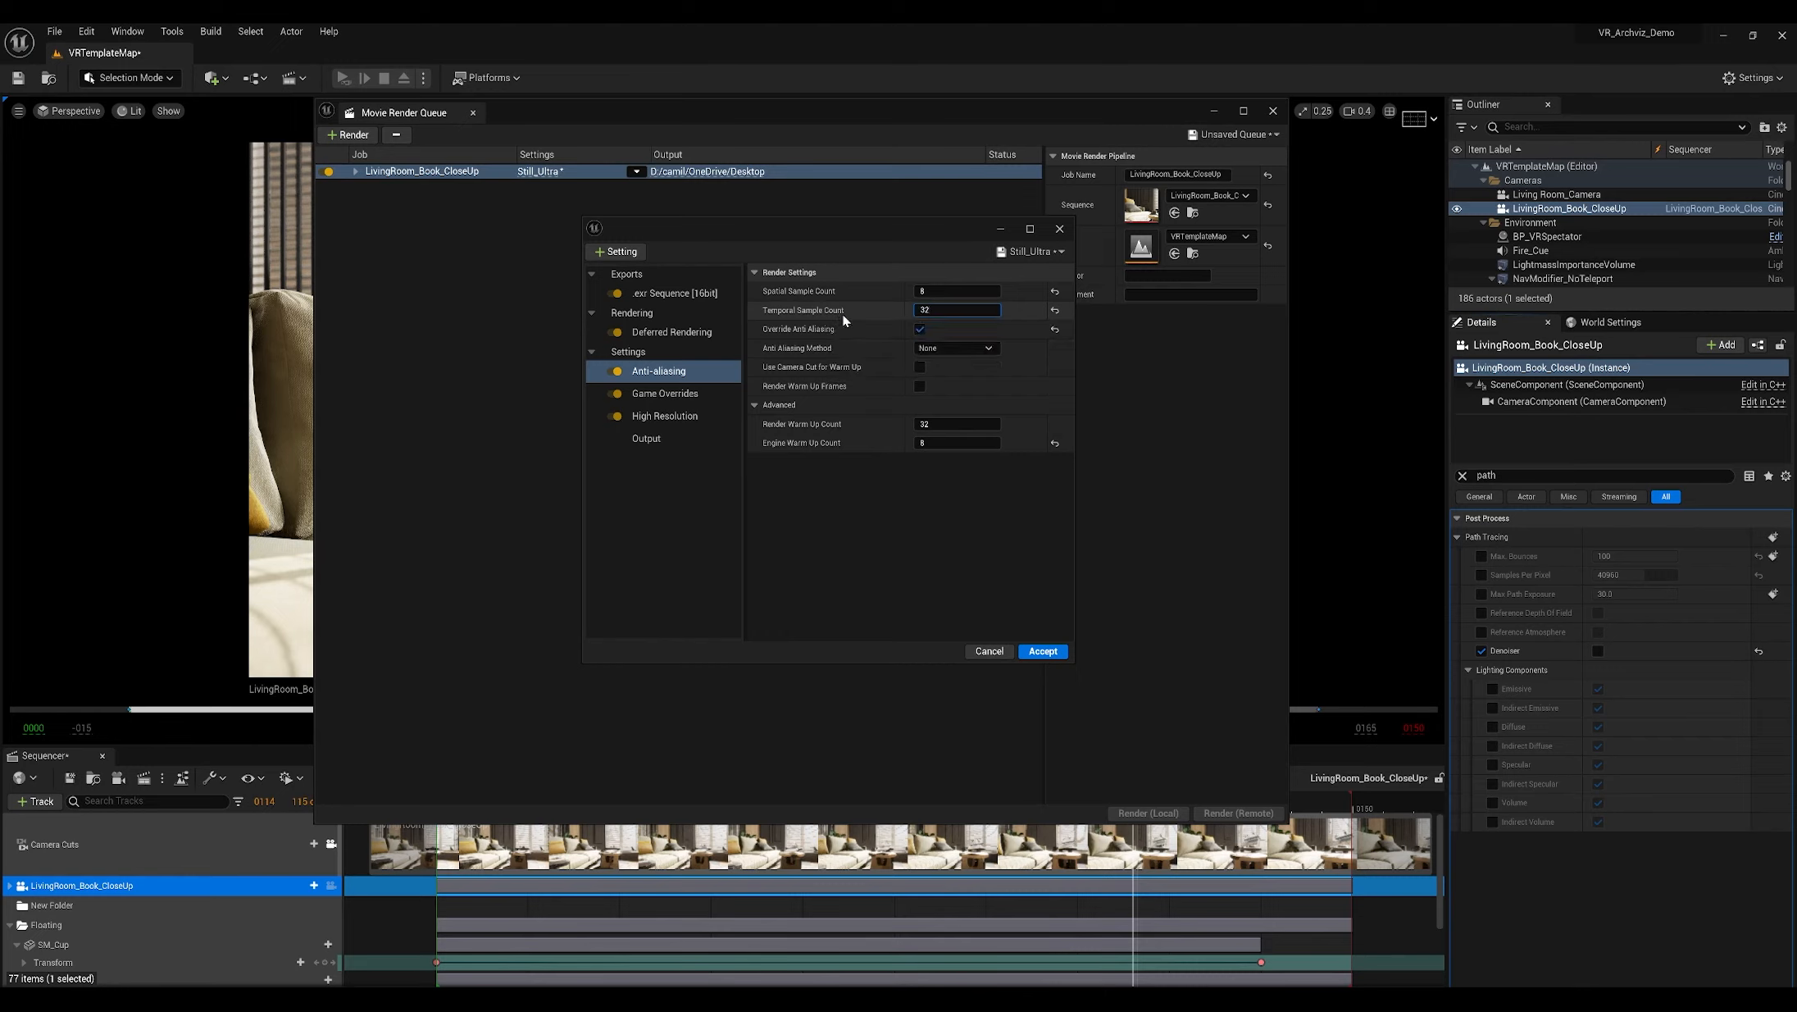
{"action": "key", "text": "shift+Tab"}
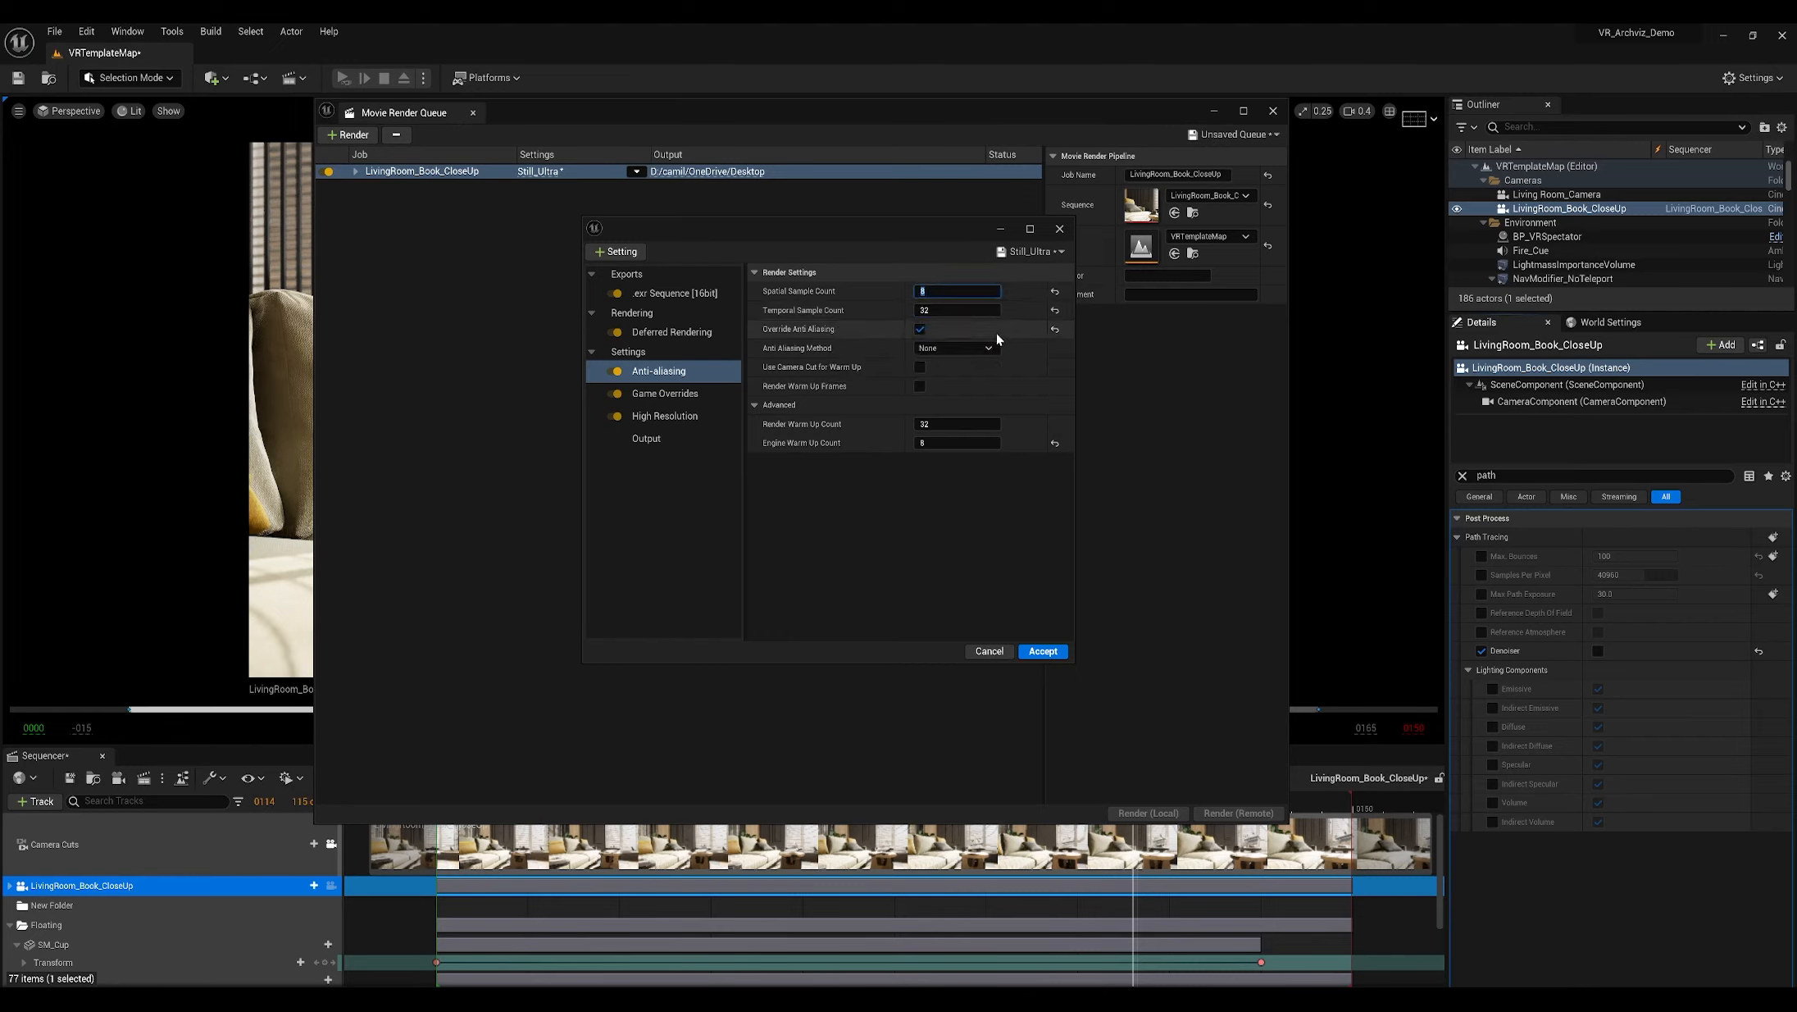
{"action": "left_click", "coordinate": [939, 309]}
{"action": "type", "text": "64"}
{"action": "key", "text": "shift+Tab"}
{"action": "type", "text": "64"}
{"action": "left_click", "coordinate": [981, 515]}
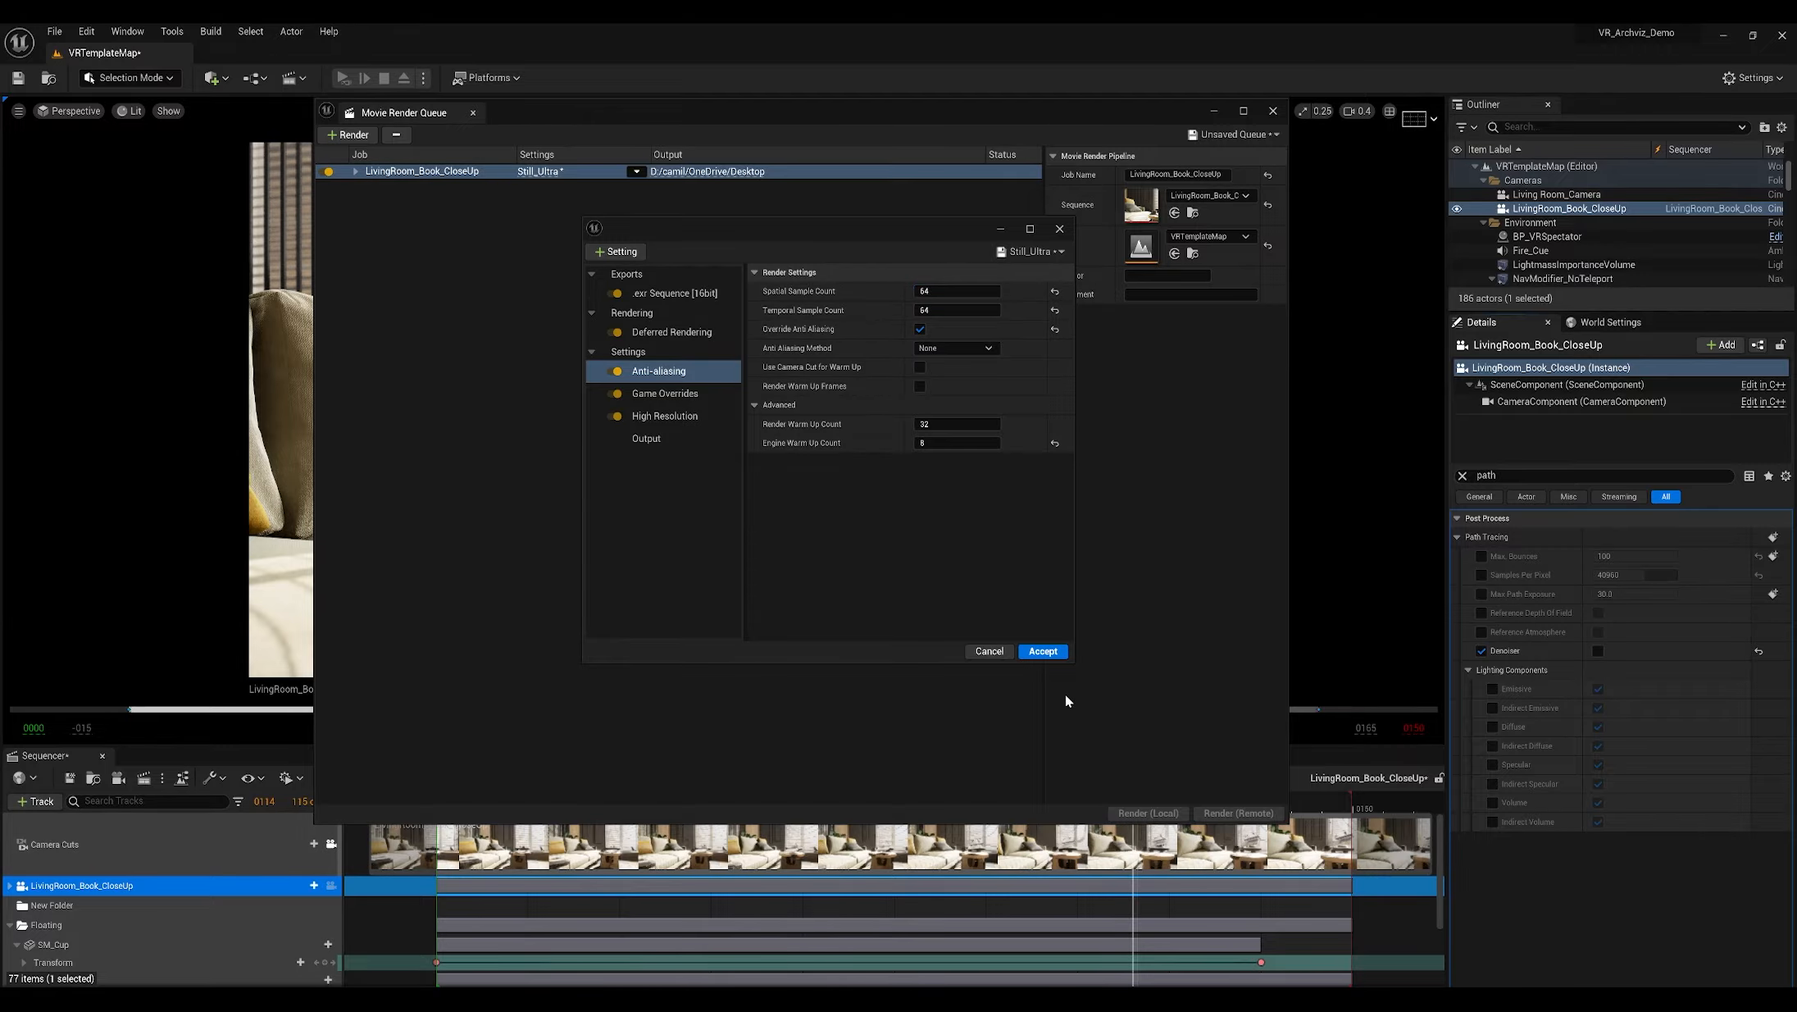
Step: Switch to File Explorer and open LivingRoom_Book_CloseUp_0115_Path.exr and LivingRoom_Book_CloseUp_0115_Path_Defaults.exr side by side as pinned previews
{"action": "key", "text": "super+Tab"}
{"action": "left_click", "coordinate": [640, 615]}
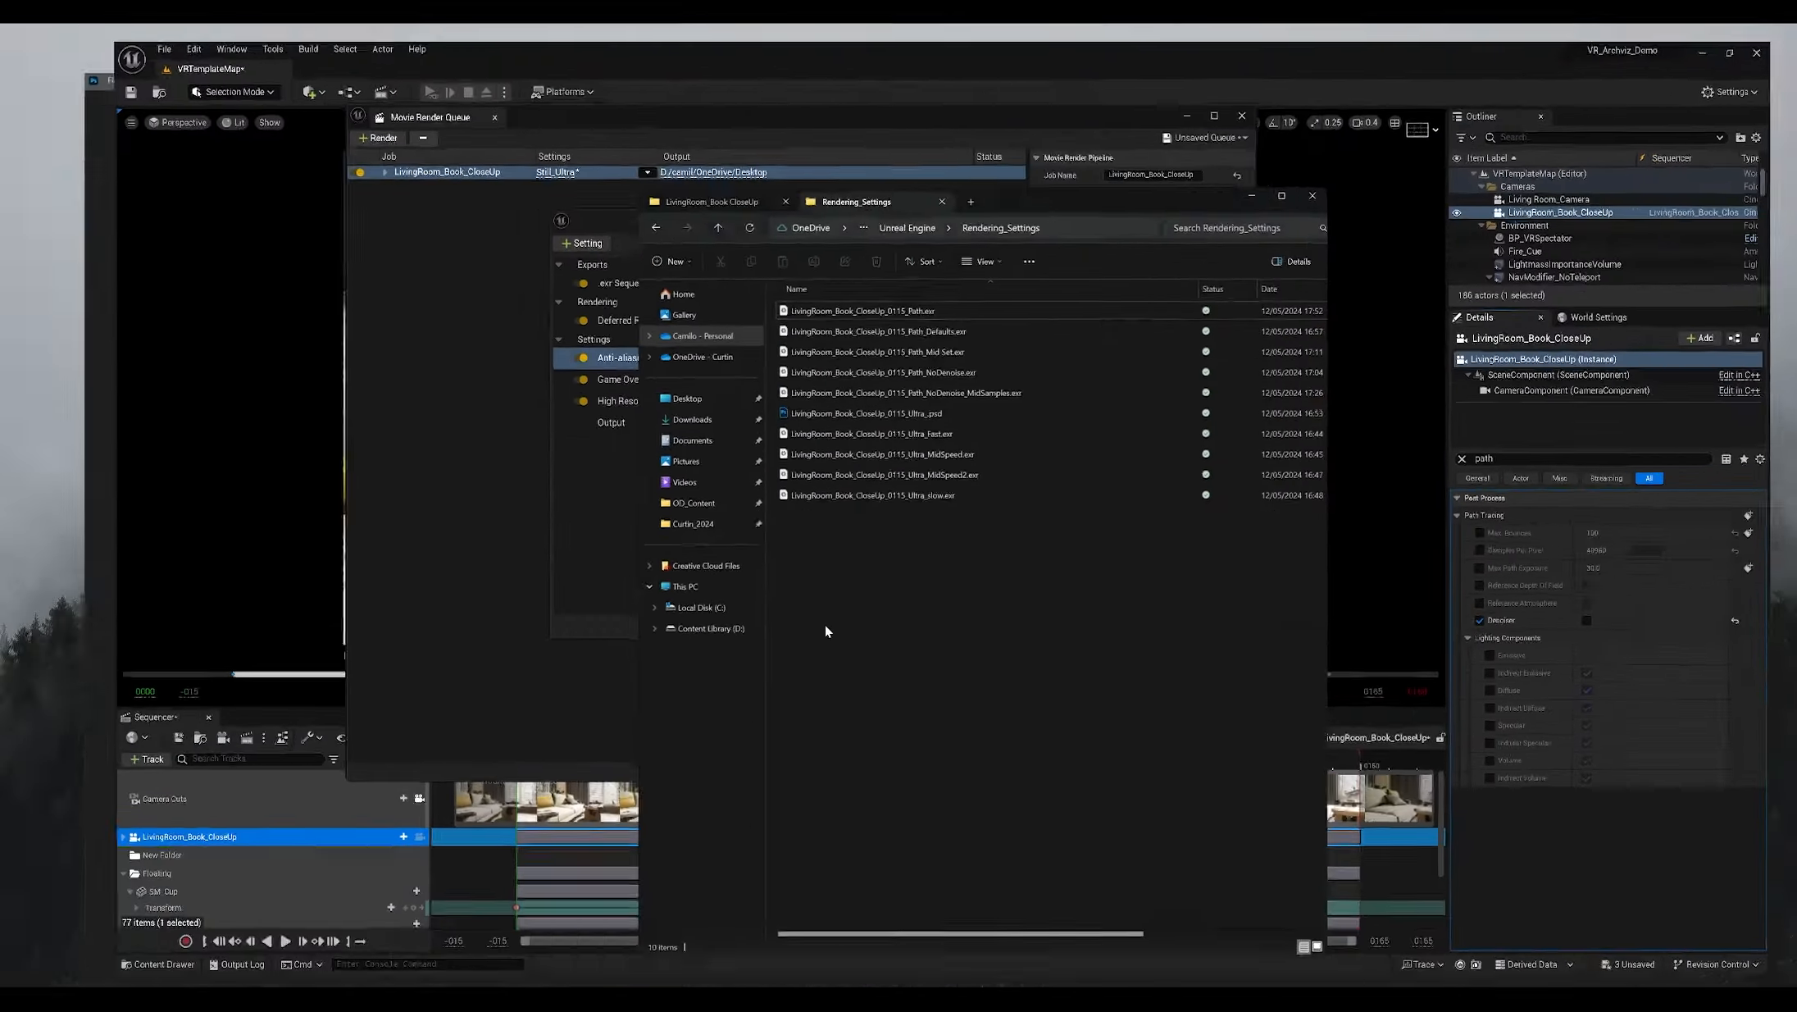
{"action": "left_click", "coordinate": [1057, 284]}
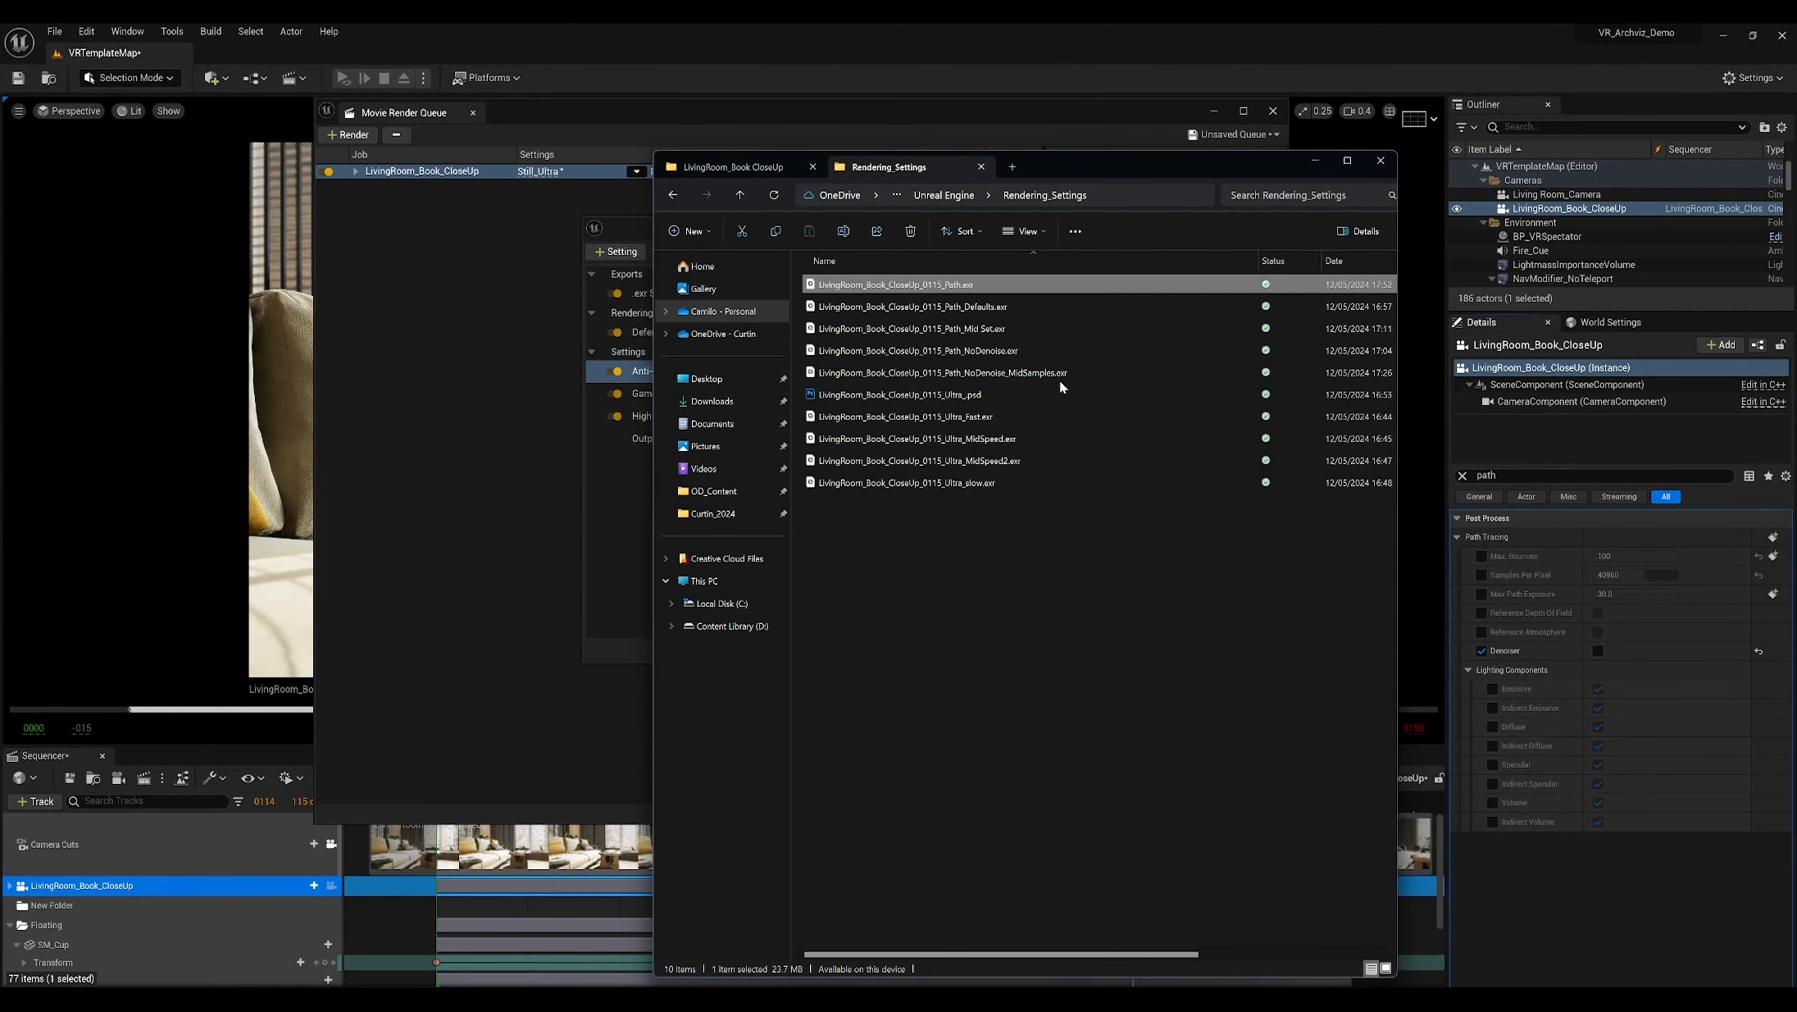
{"action": "double_click", "coordinate": [1024, 287]}
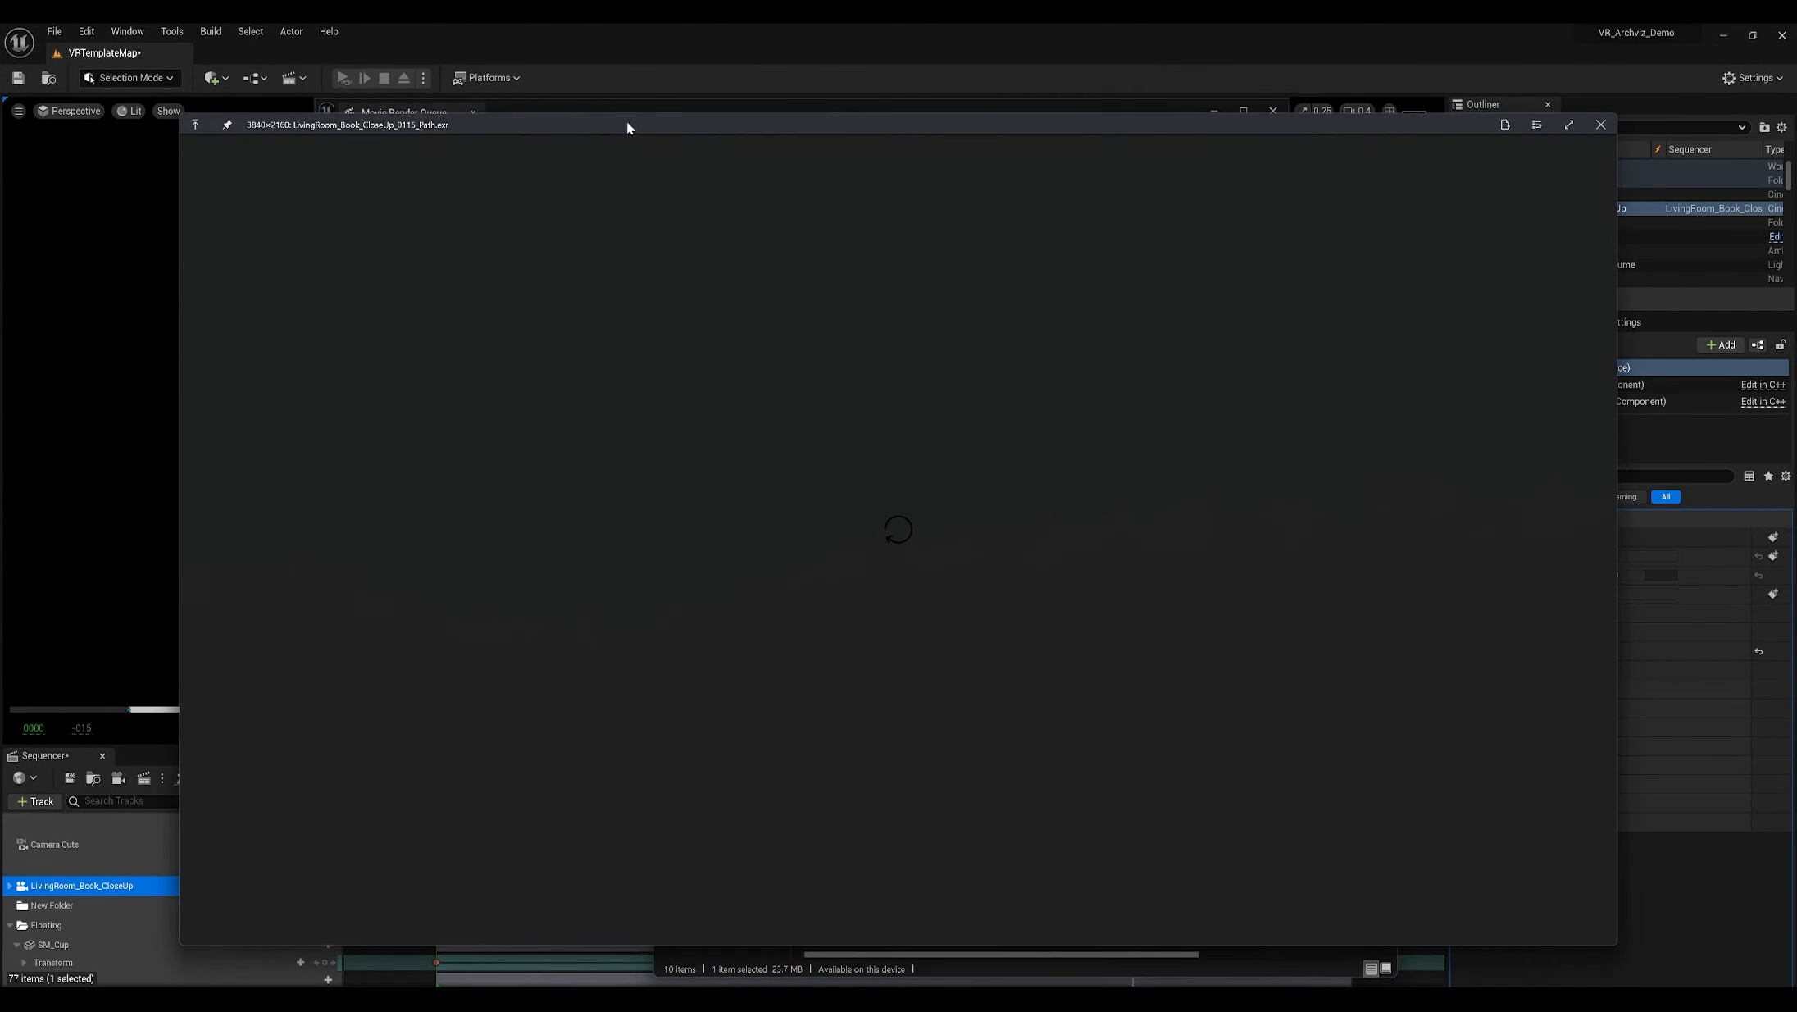
{"action": "left_click_drag", "start_coordinate": [682, 126], "coordinate": [244, 172]}
{"action": "left_click", "coordinate": [1199, 659]}
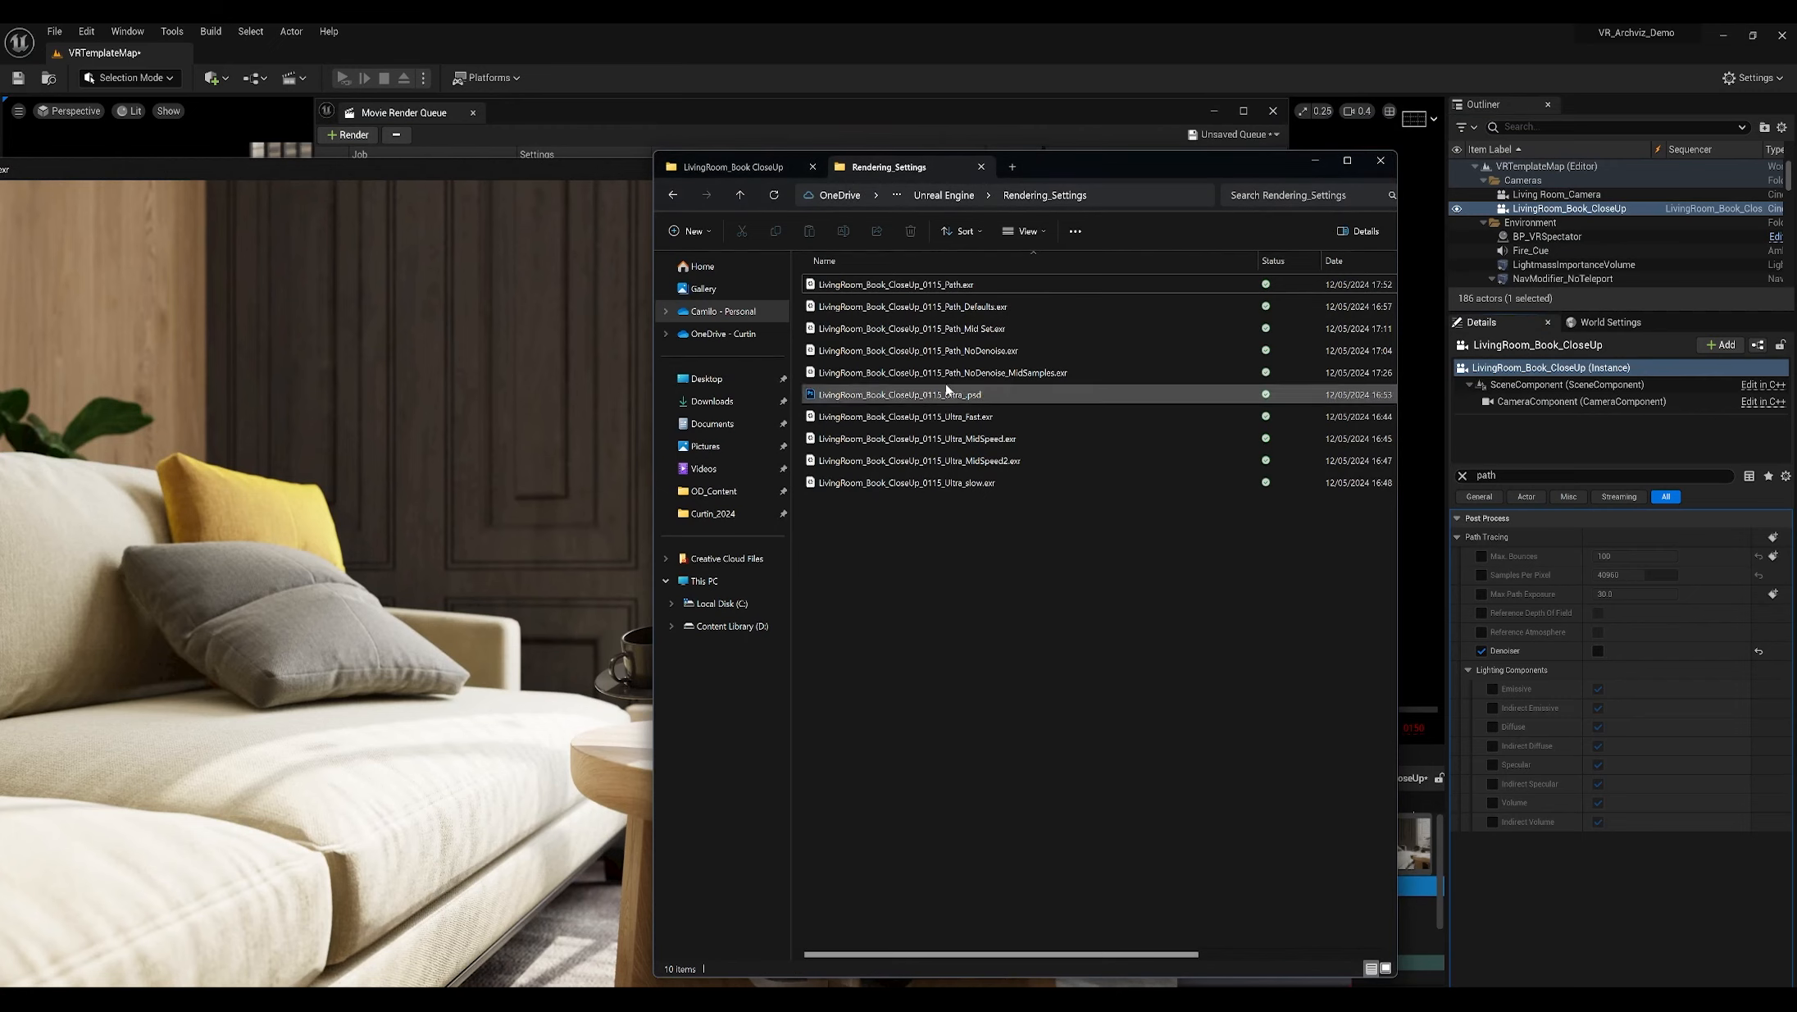
{"action": "double_click", "coordinate": [995, 310]}
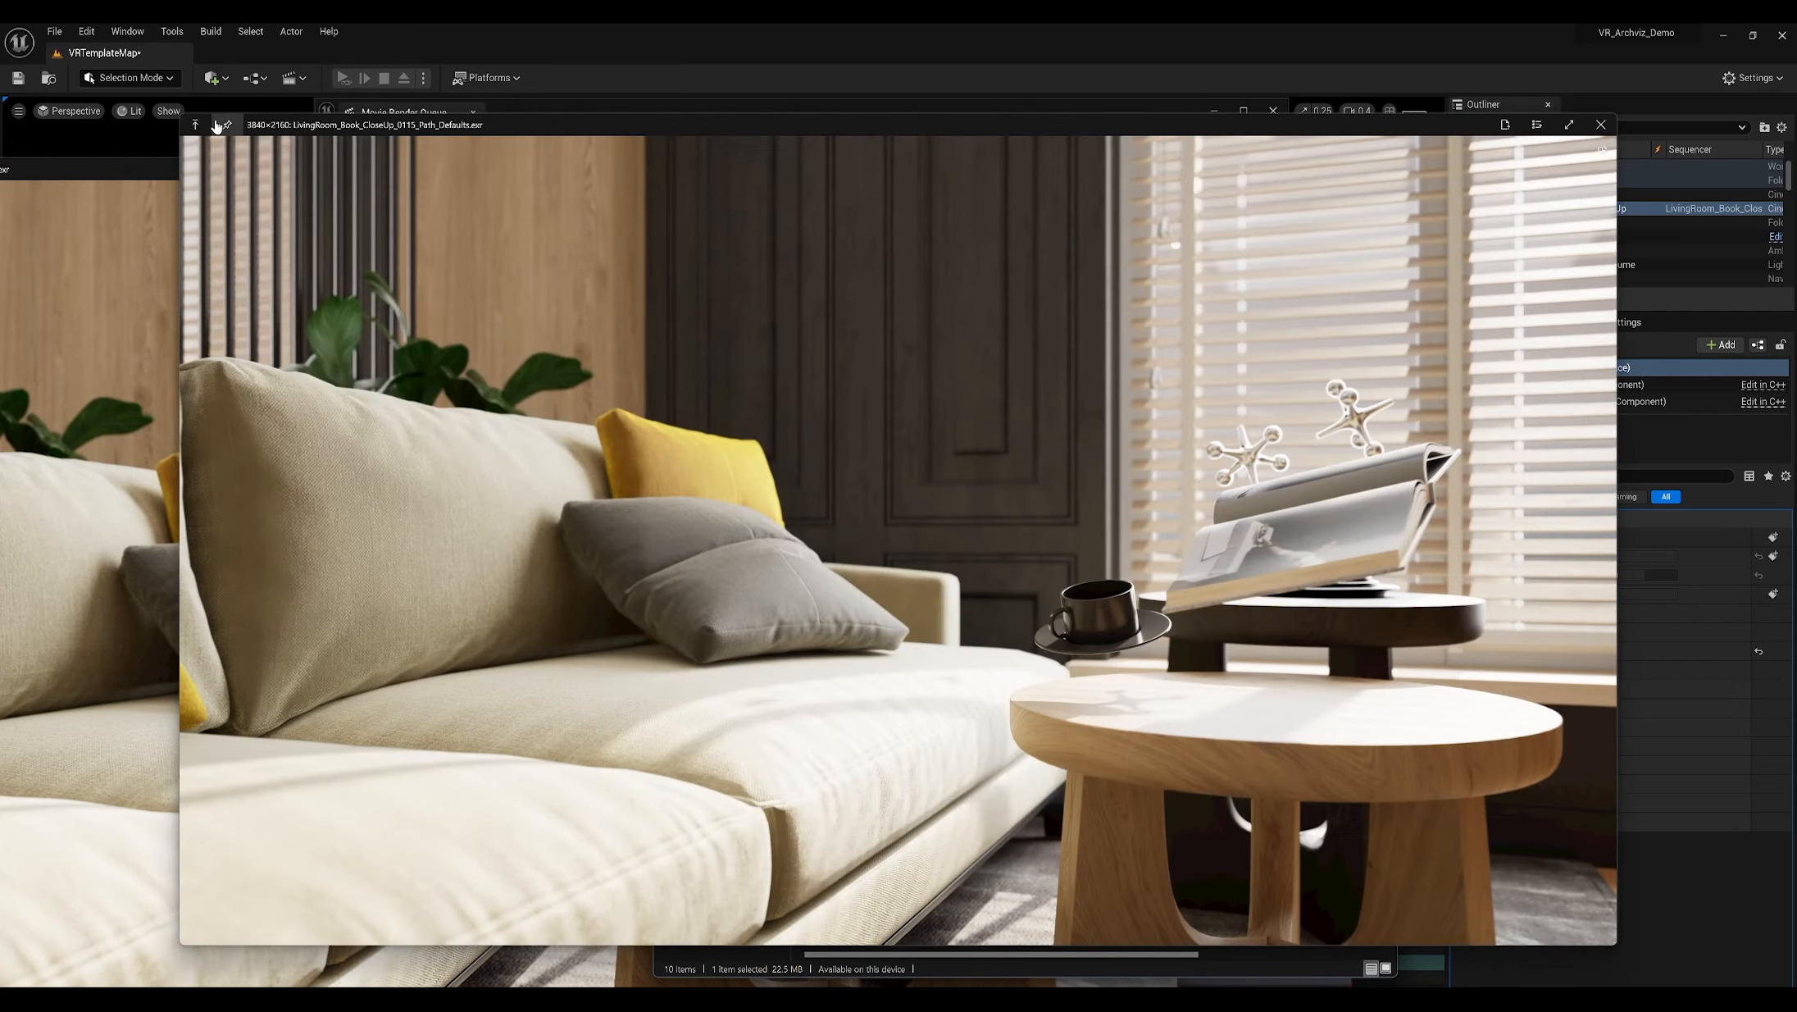
{"action": "left_click", "coordinate": [227, 124]}
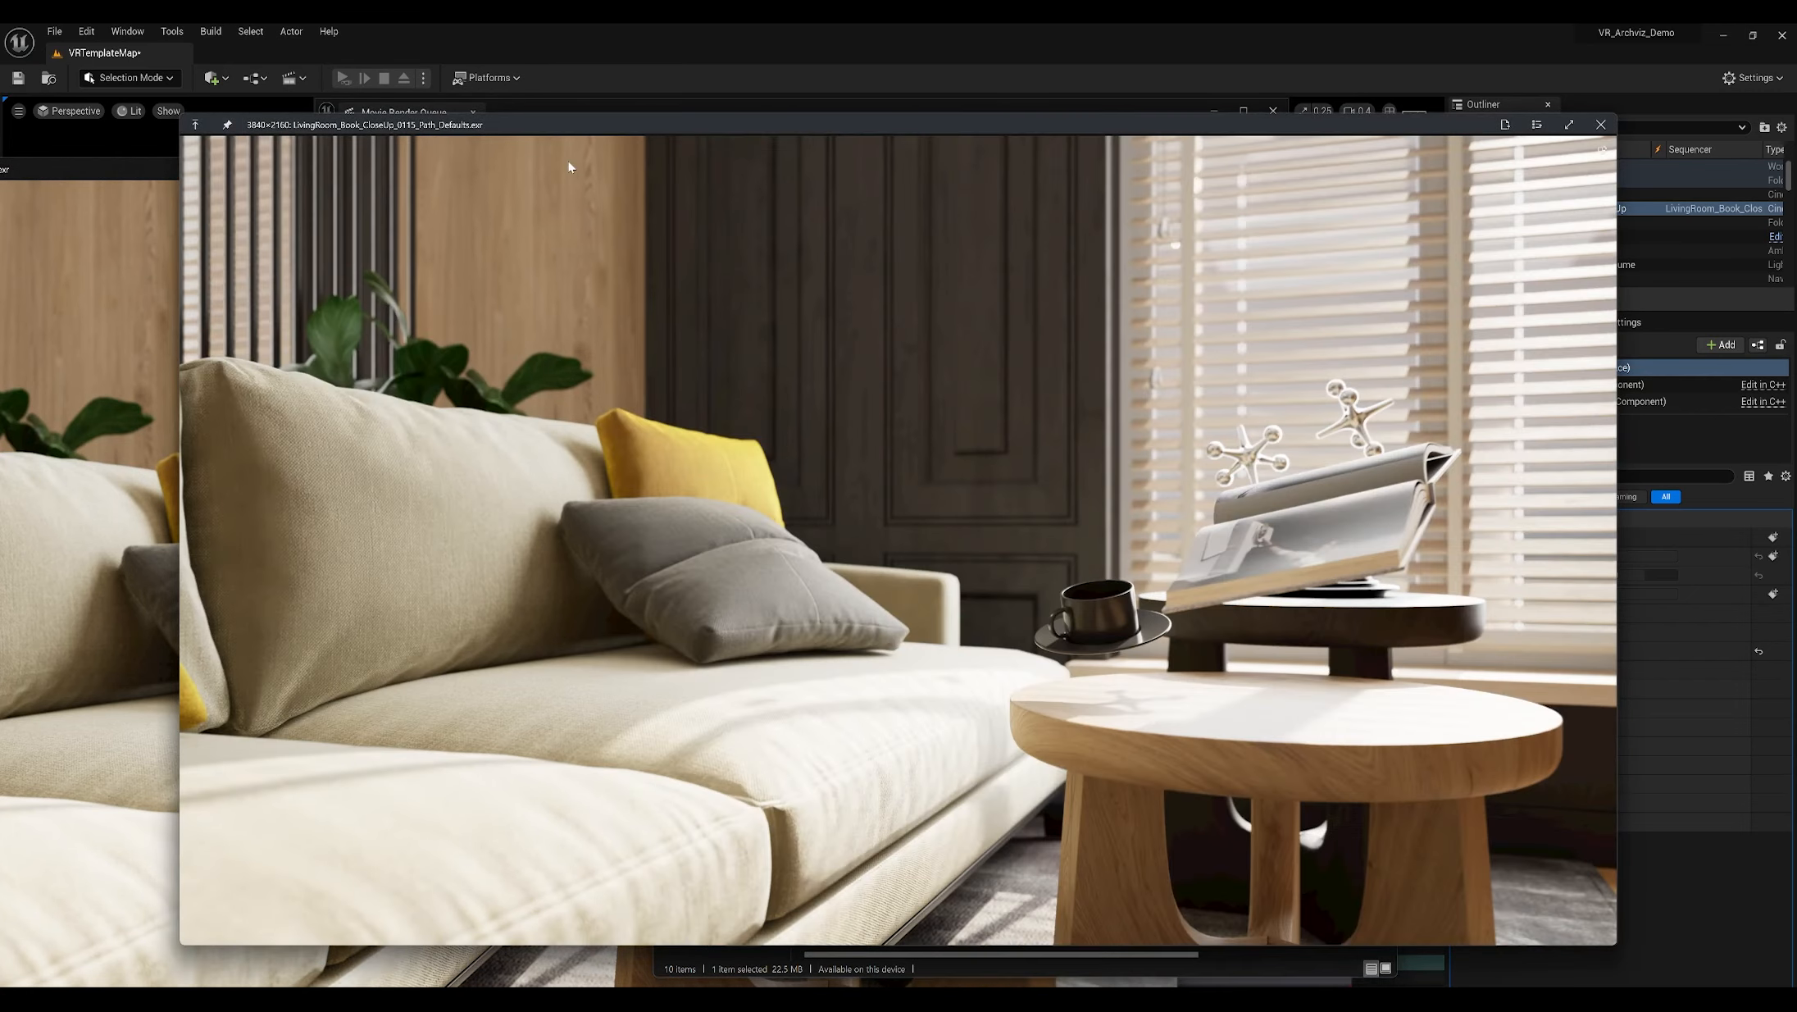
{"action": "left_click_drag", "start_coordinate": [586, 137], "coordinate": [1787, 249]}
{"action": "left_click", "coordinate": [422, 321]}
Step: Compare the book, cup and wooden table in the Path and Path_Defaults renders at close range, then the whole Path render
{"action": "scroll", "coordinate": [427, 565], "scroll_direction": "up", "scroll_amount": 5}
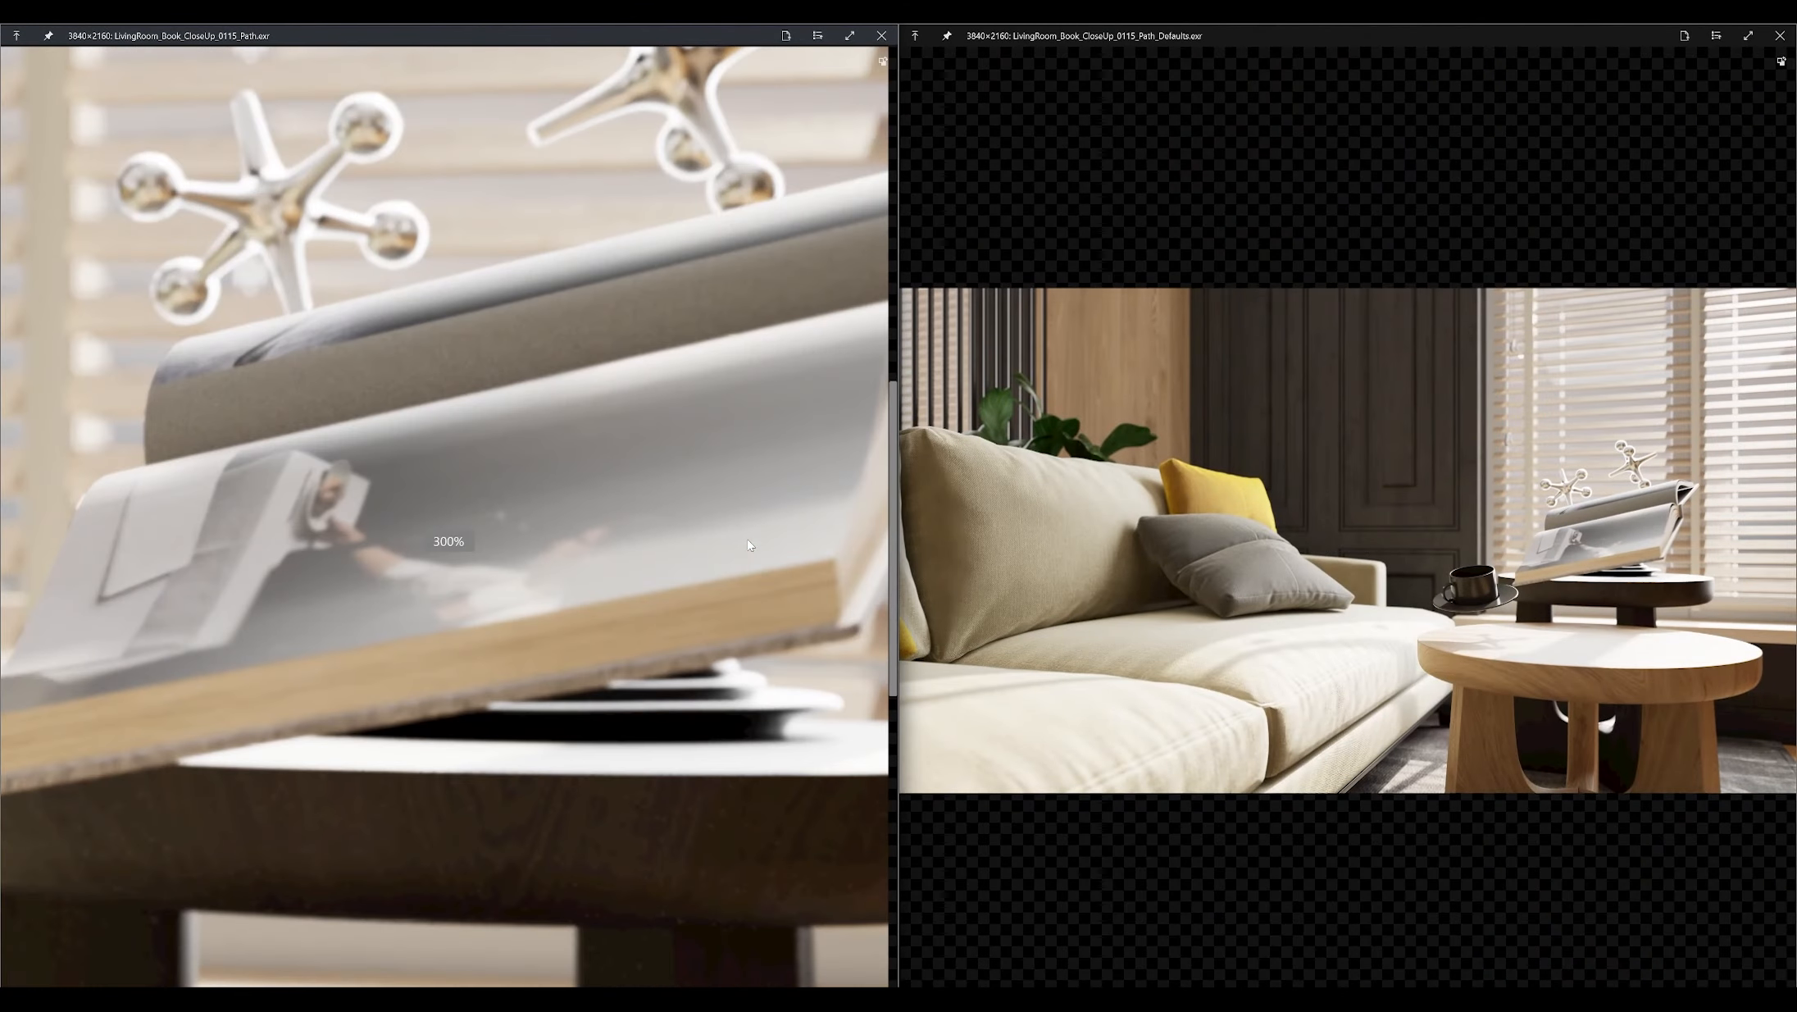
{"action": "left_click_drag", "start_coordinate": [371, 643], "coordinate": [649, 434]}
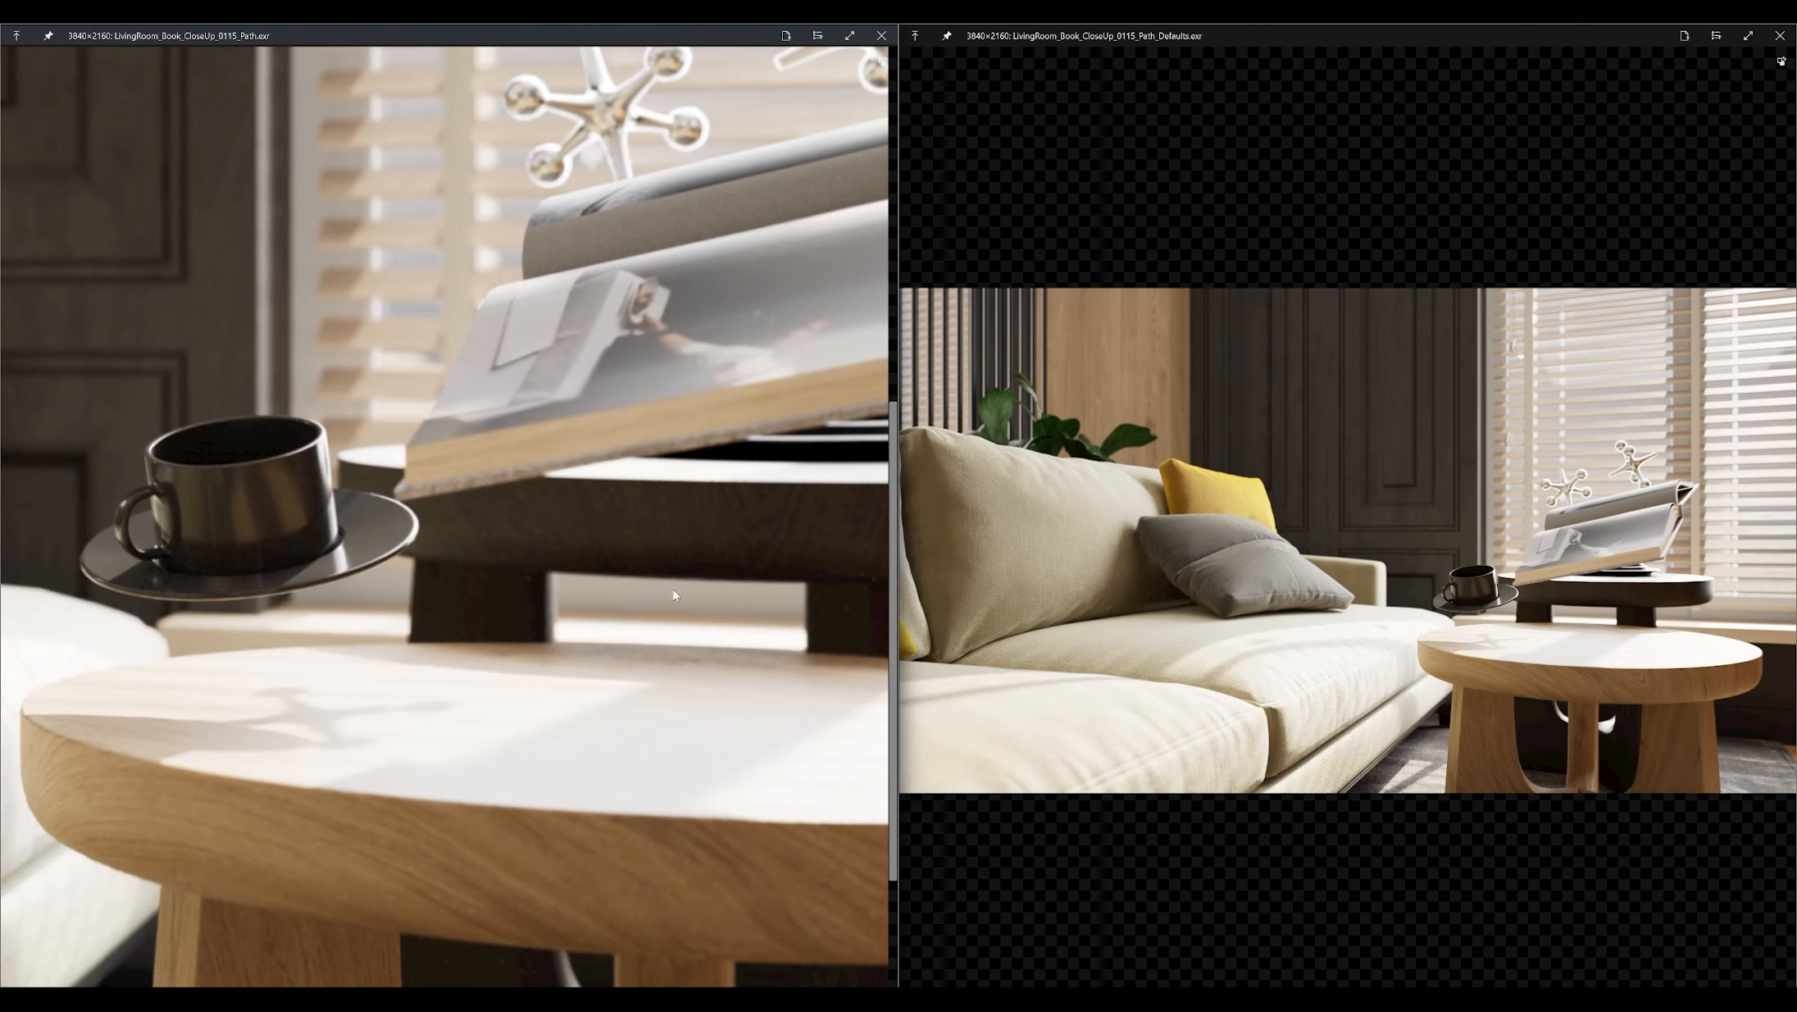
{"action": "scroll", "coordinate": [1617, 636], "scroll_direction": "up", "scroll_amount": 1}
{"action": "scroll", "coordinate": [1616, 636], "scroll_direction": "up", "scroll_amount": 6}
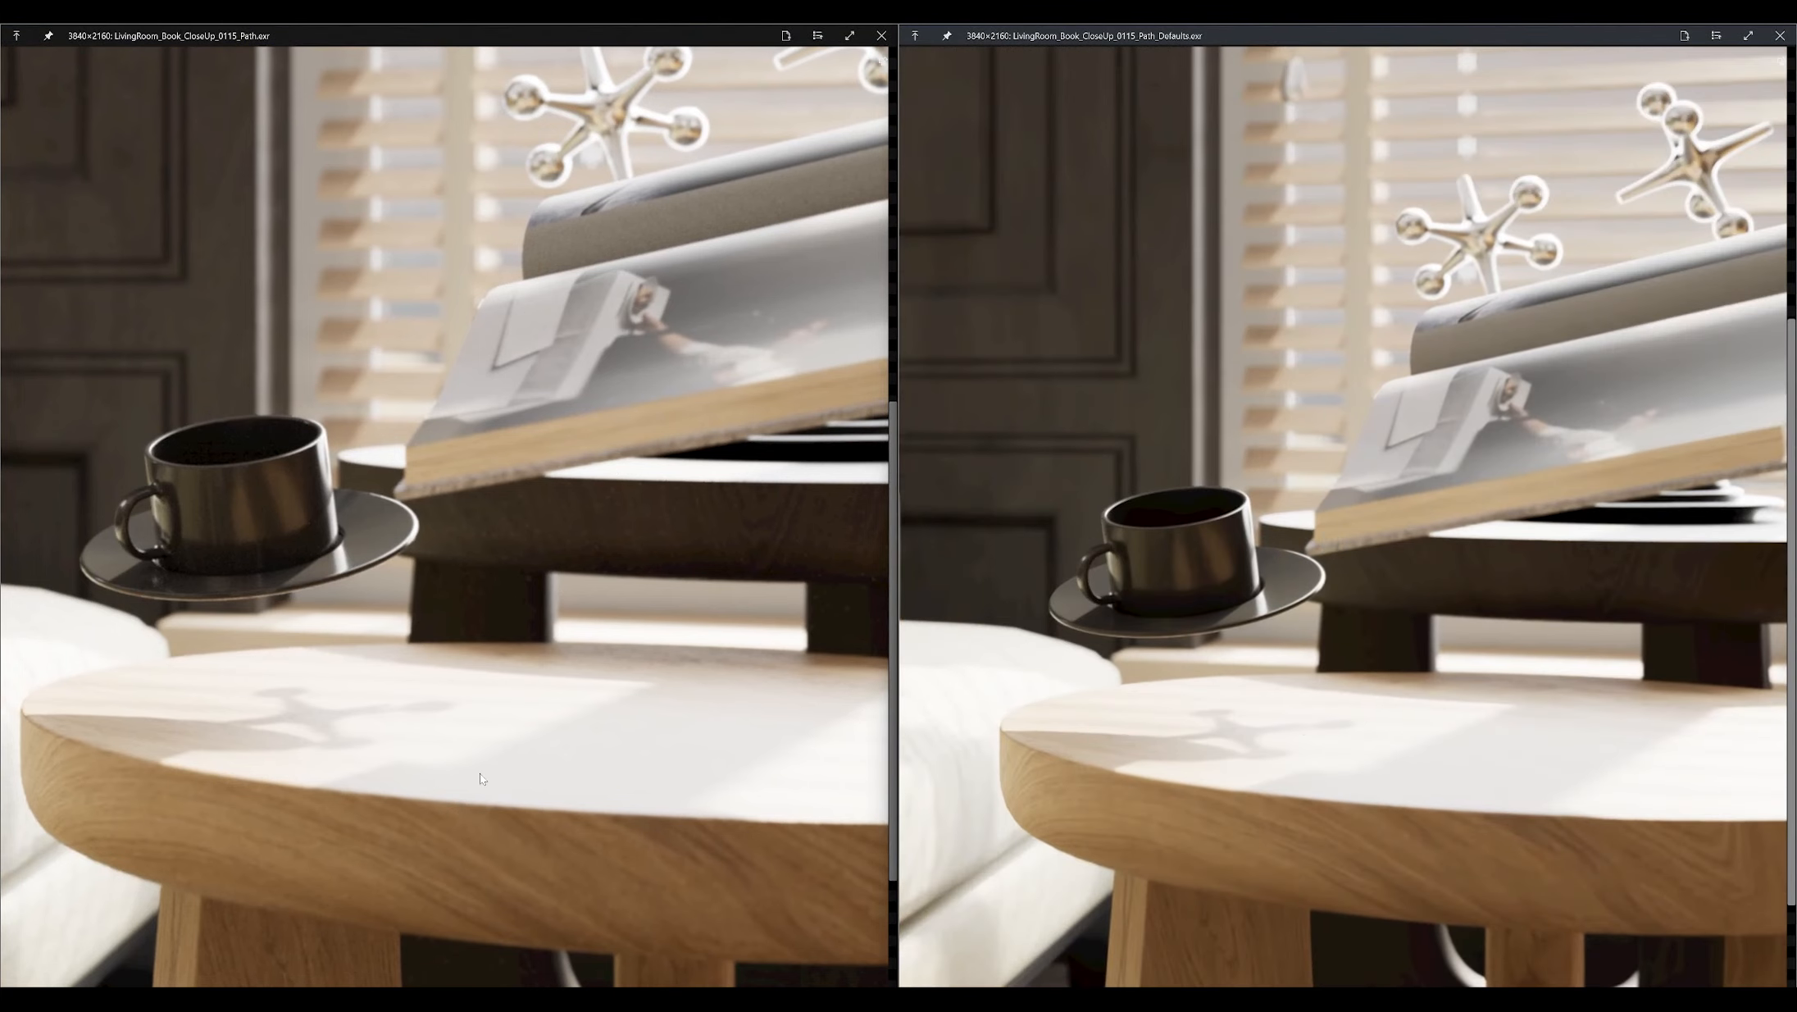
{"action": "scroll", "coordinate": [559, 693], "scroll_direction": "down", "scroll_amount": 2}
{"action": "left_click_drag", "start_coordinate": [558, 688], "coordinate": [565, 714]}
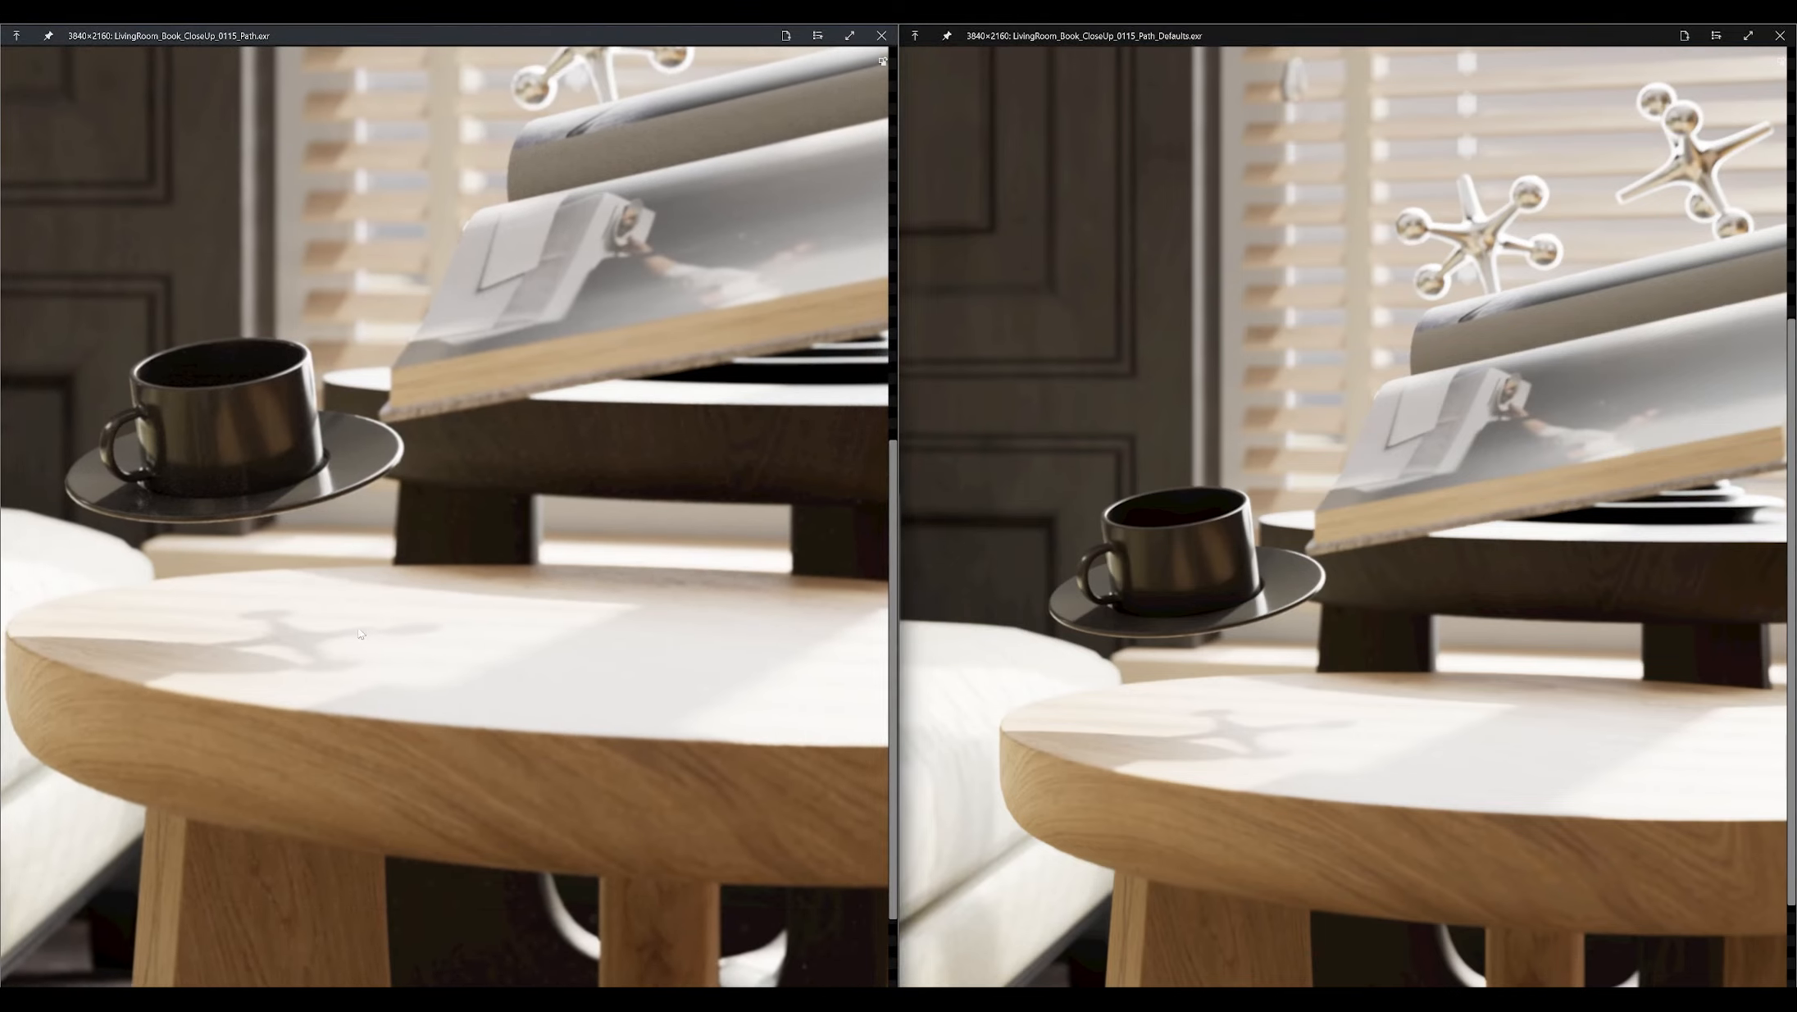
{"action": "scroll", "coordinate": [193, 540], "scroll_direction": "up", "scroll_amount": 2, "text": "ctrl"}
{"action": "left_click_drag", "start_coordinate": [332, 534], "coordinate": [424, 615]}
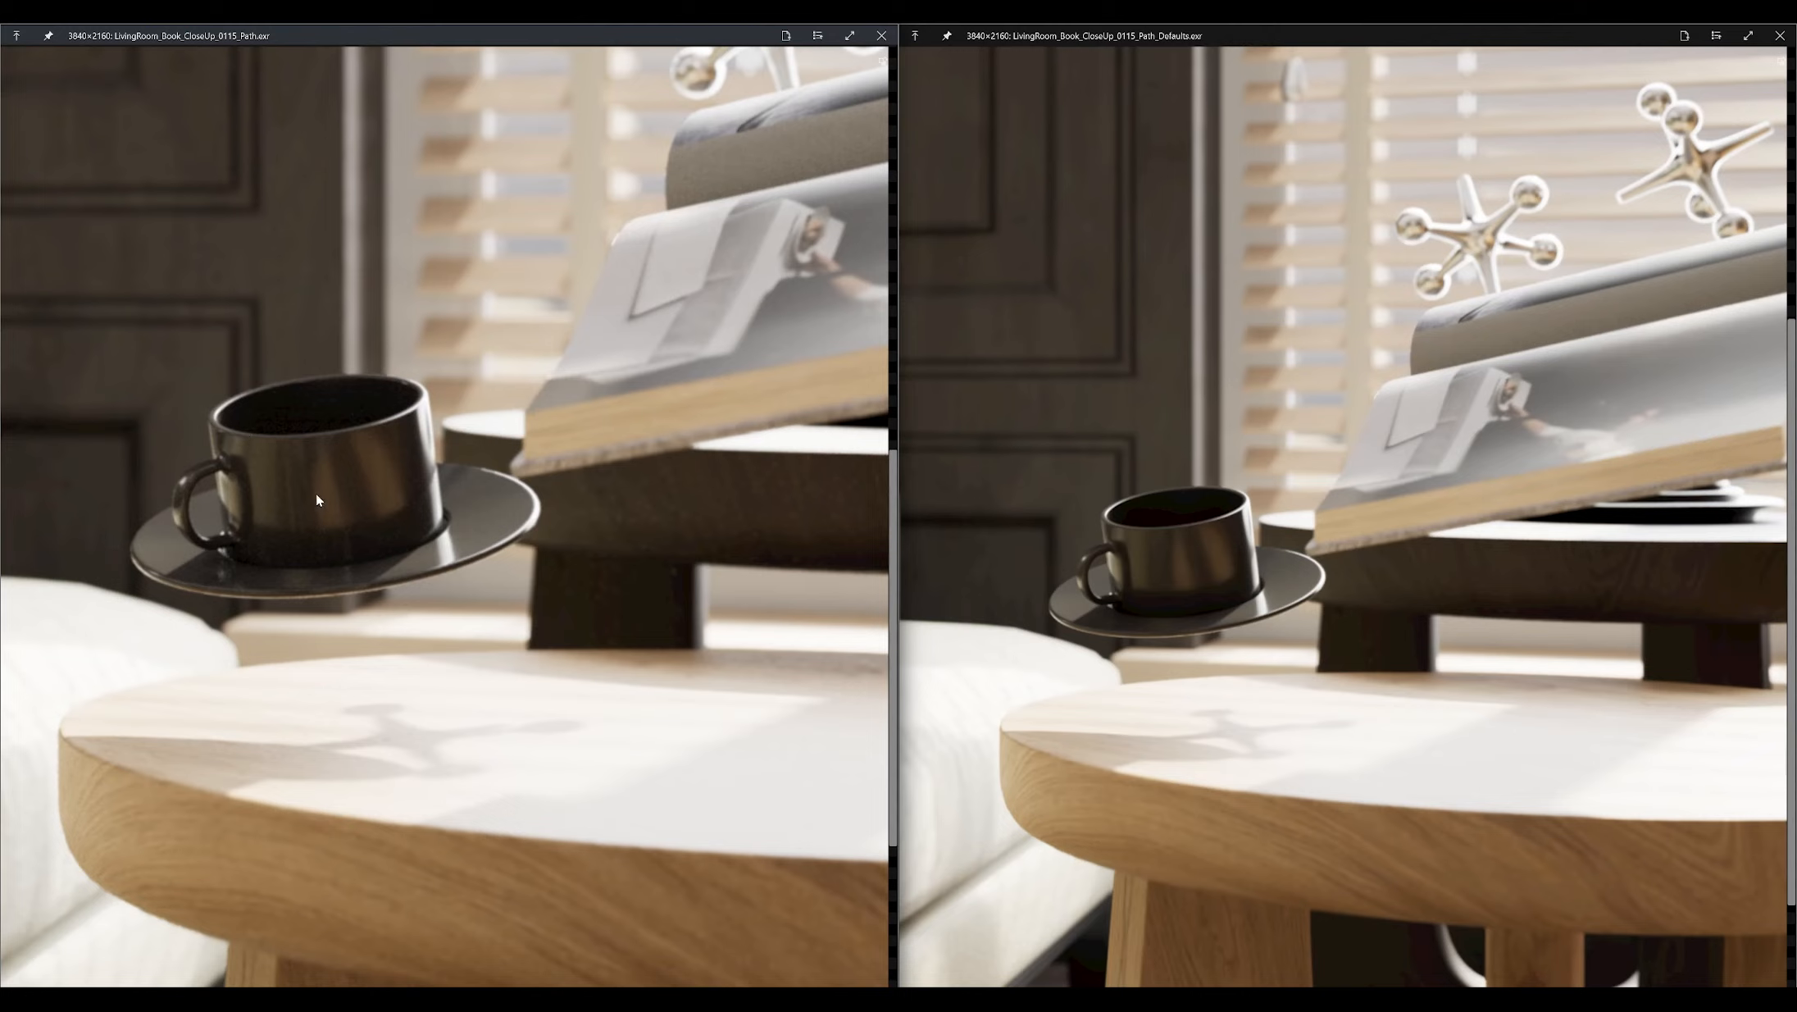
{"action": "scroll", "coordinate": [313, 500], "scroll_direction": "down", "scroll_amount": 4}
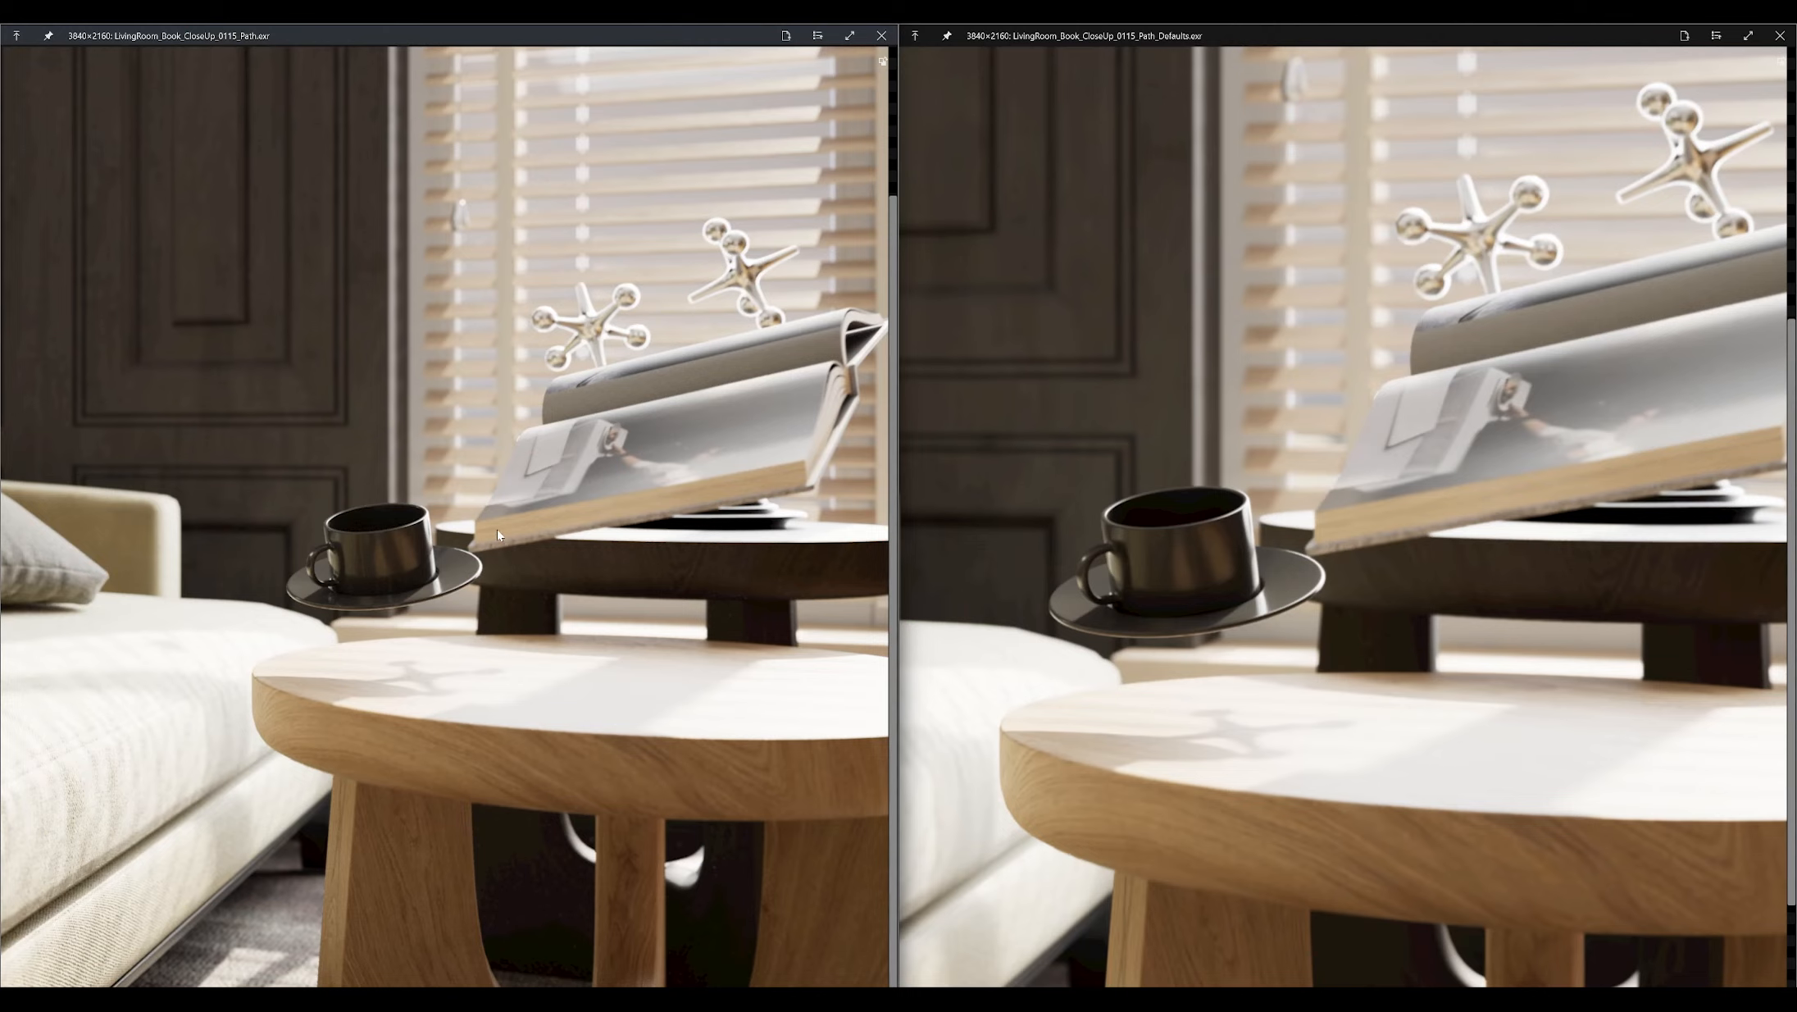
{"action": "left_click_drag", "start_coordinate": [479, 484], "coordinate": [594, 469]}
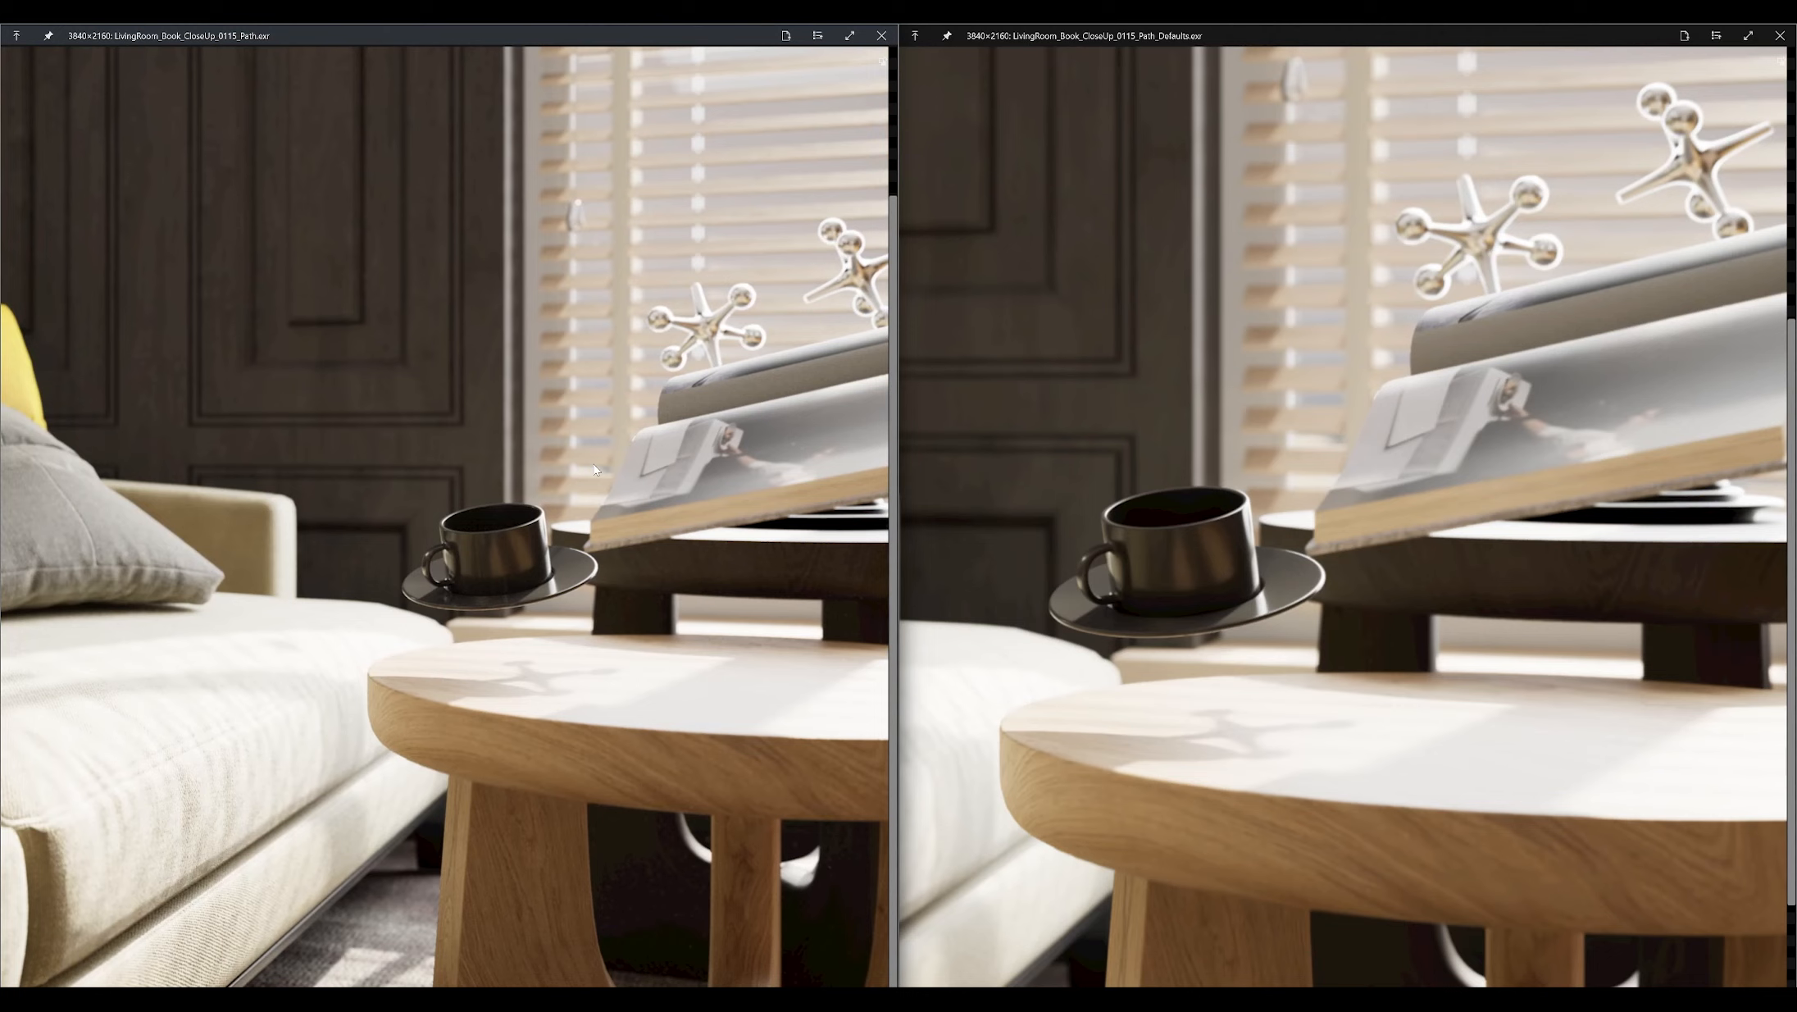
{"action": "scroll", "coordinate": [627, 521], "scroll_direction": "down", "scroll_amount": 5}
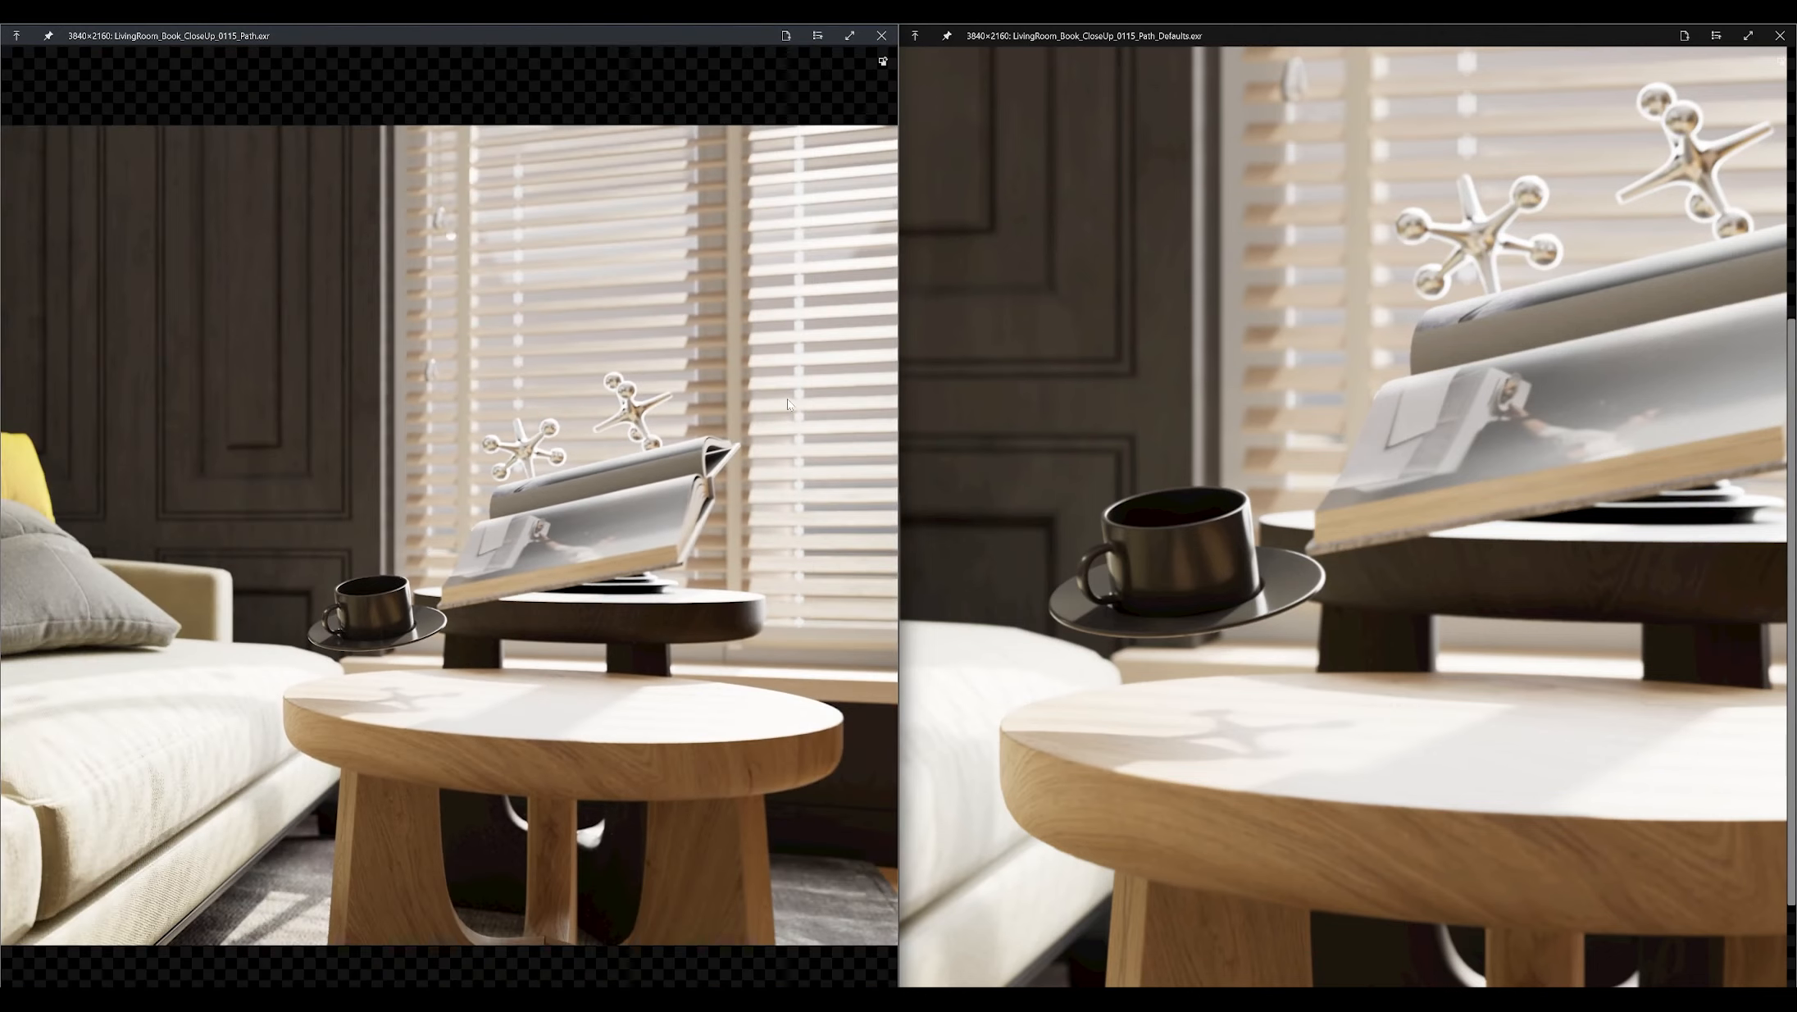
{"action": "scroll", "coordinate": [711, 271], "scroll_direction": "down", "scroll_amount": 2}
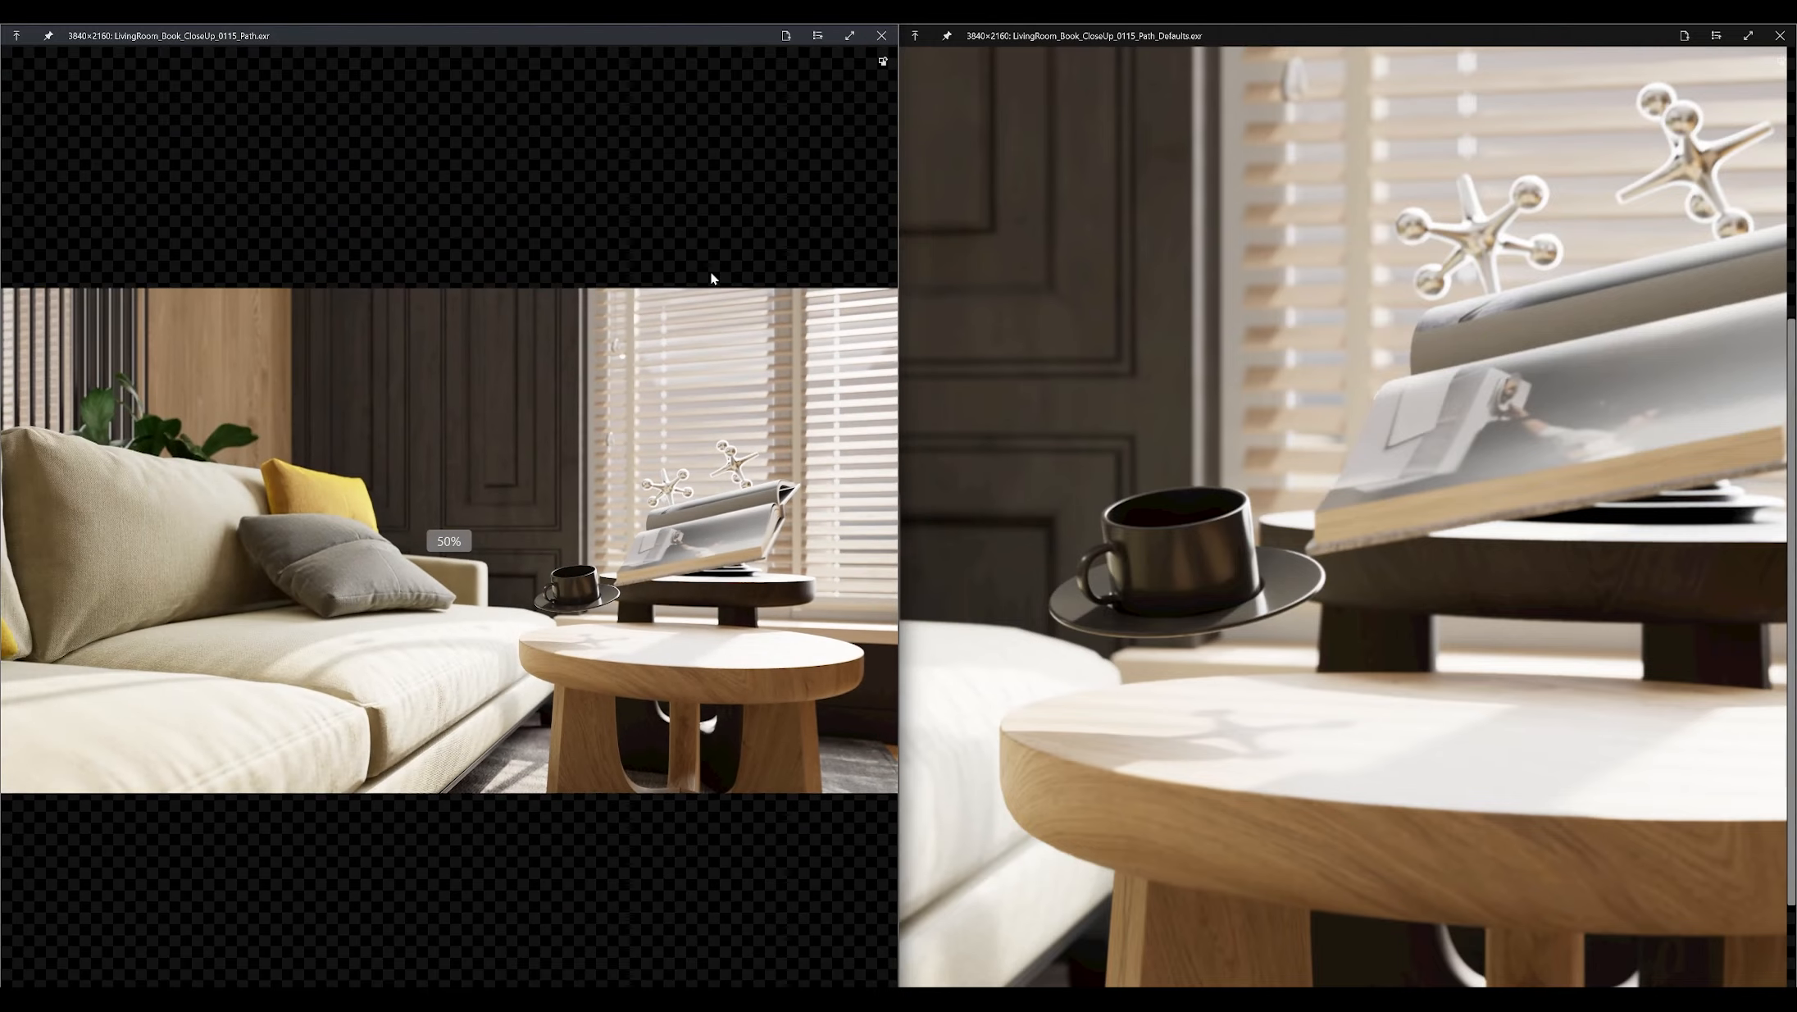
{"action": "scroll", "coordinate": [711, 274], "scroll_direction": "down", "scroll_amount": 2}
{"action": "scroll", "coordinate": [694, 275], "scroll_direction": "up", "scroll_amount": 2}
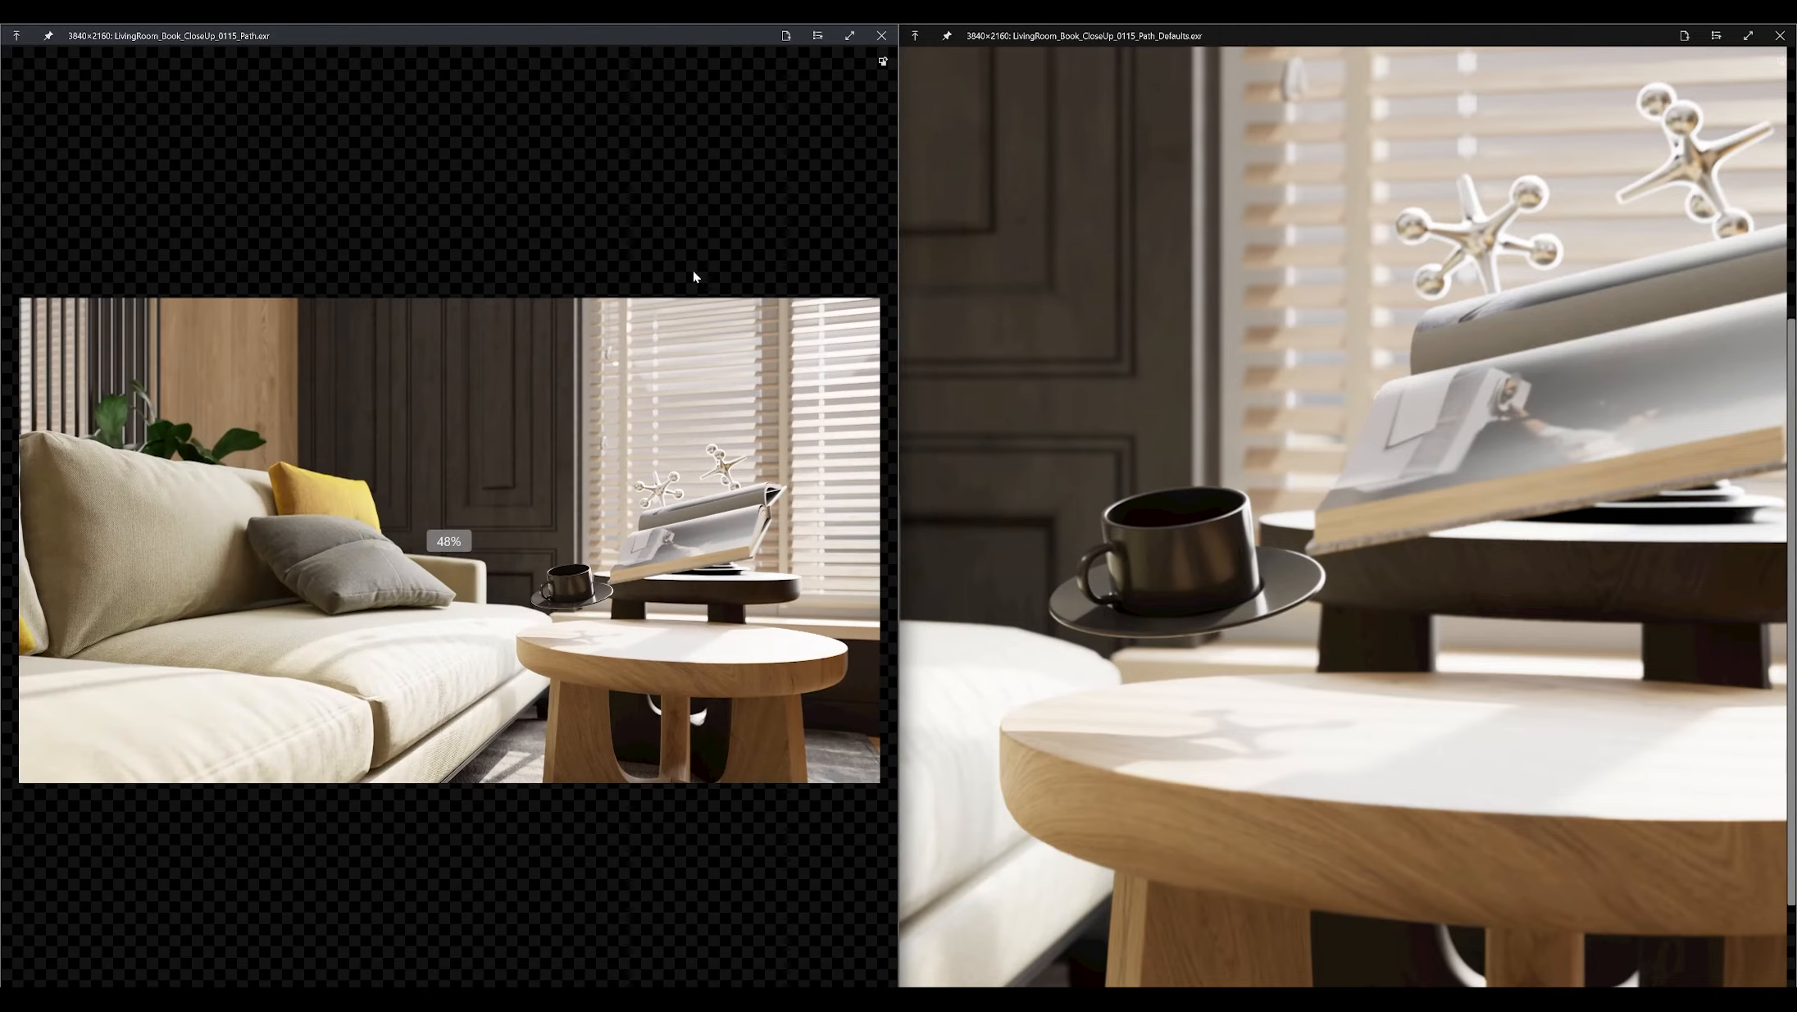
Step: Close both render previews and move the File Explorer window away from the render settings
{"action": "left_click", "coordinate": [887, 43]}
{"action": "left_click", "coordinate": [1780, 35]}
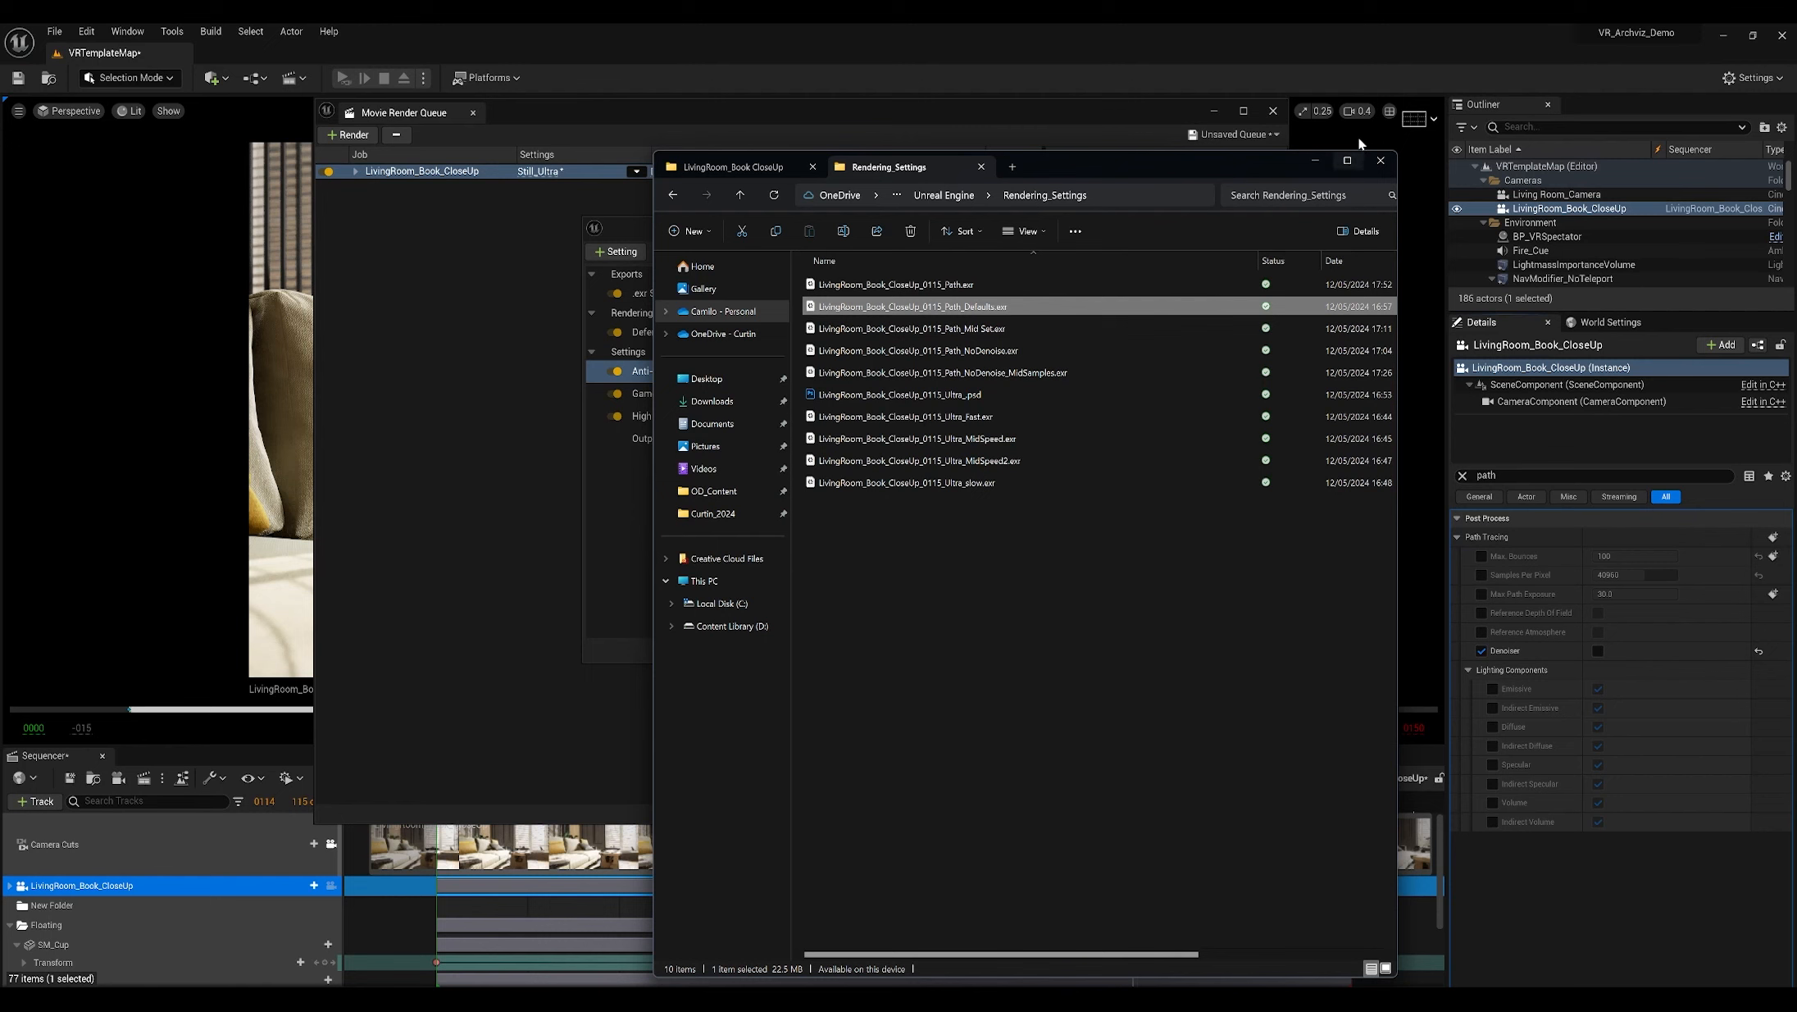
{"action": "left_click_drag", "start_coordinate": [1194, 171], "coordinate": [1795, 160]}
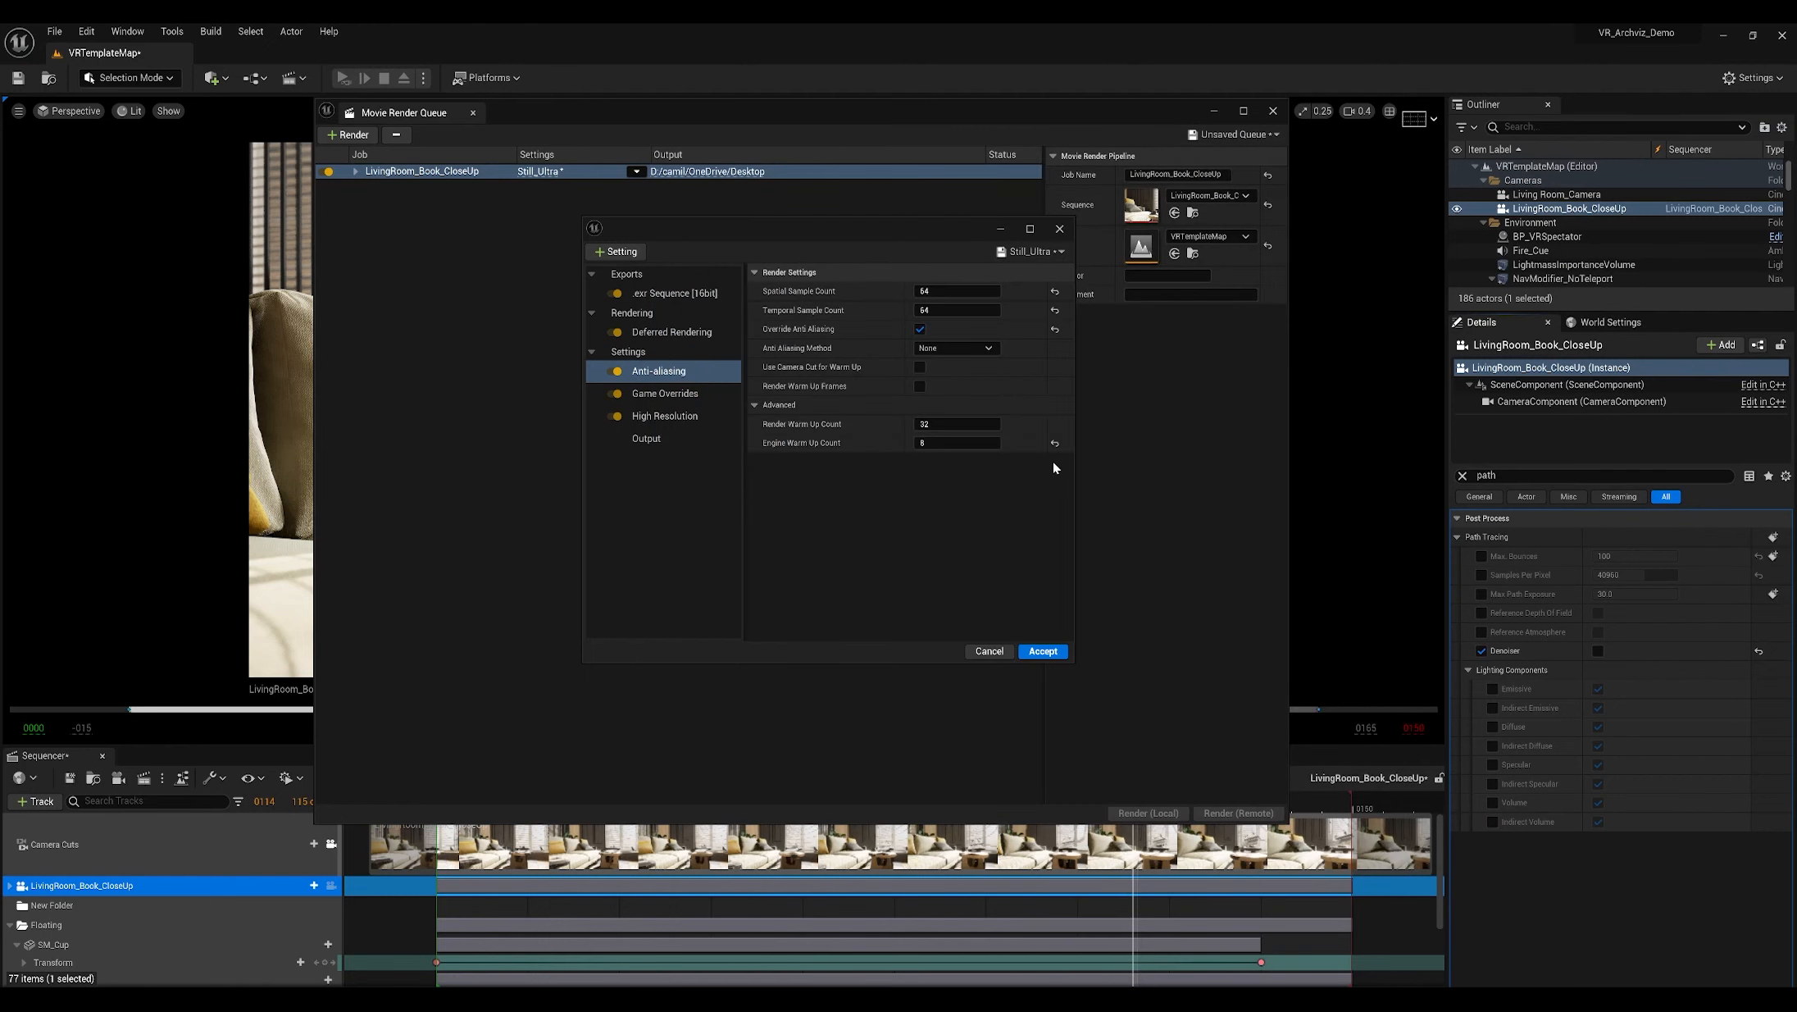
{"action": "left_click", "coordinate": [1031, 251]}
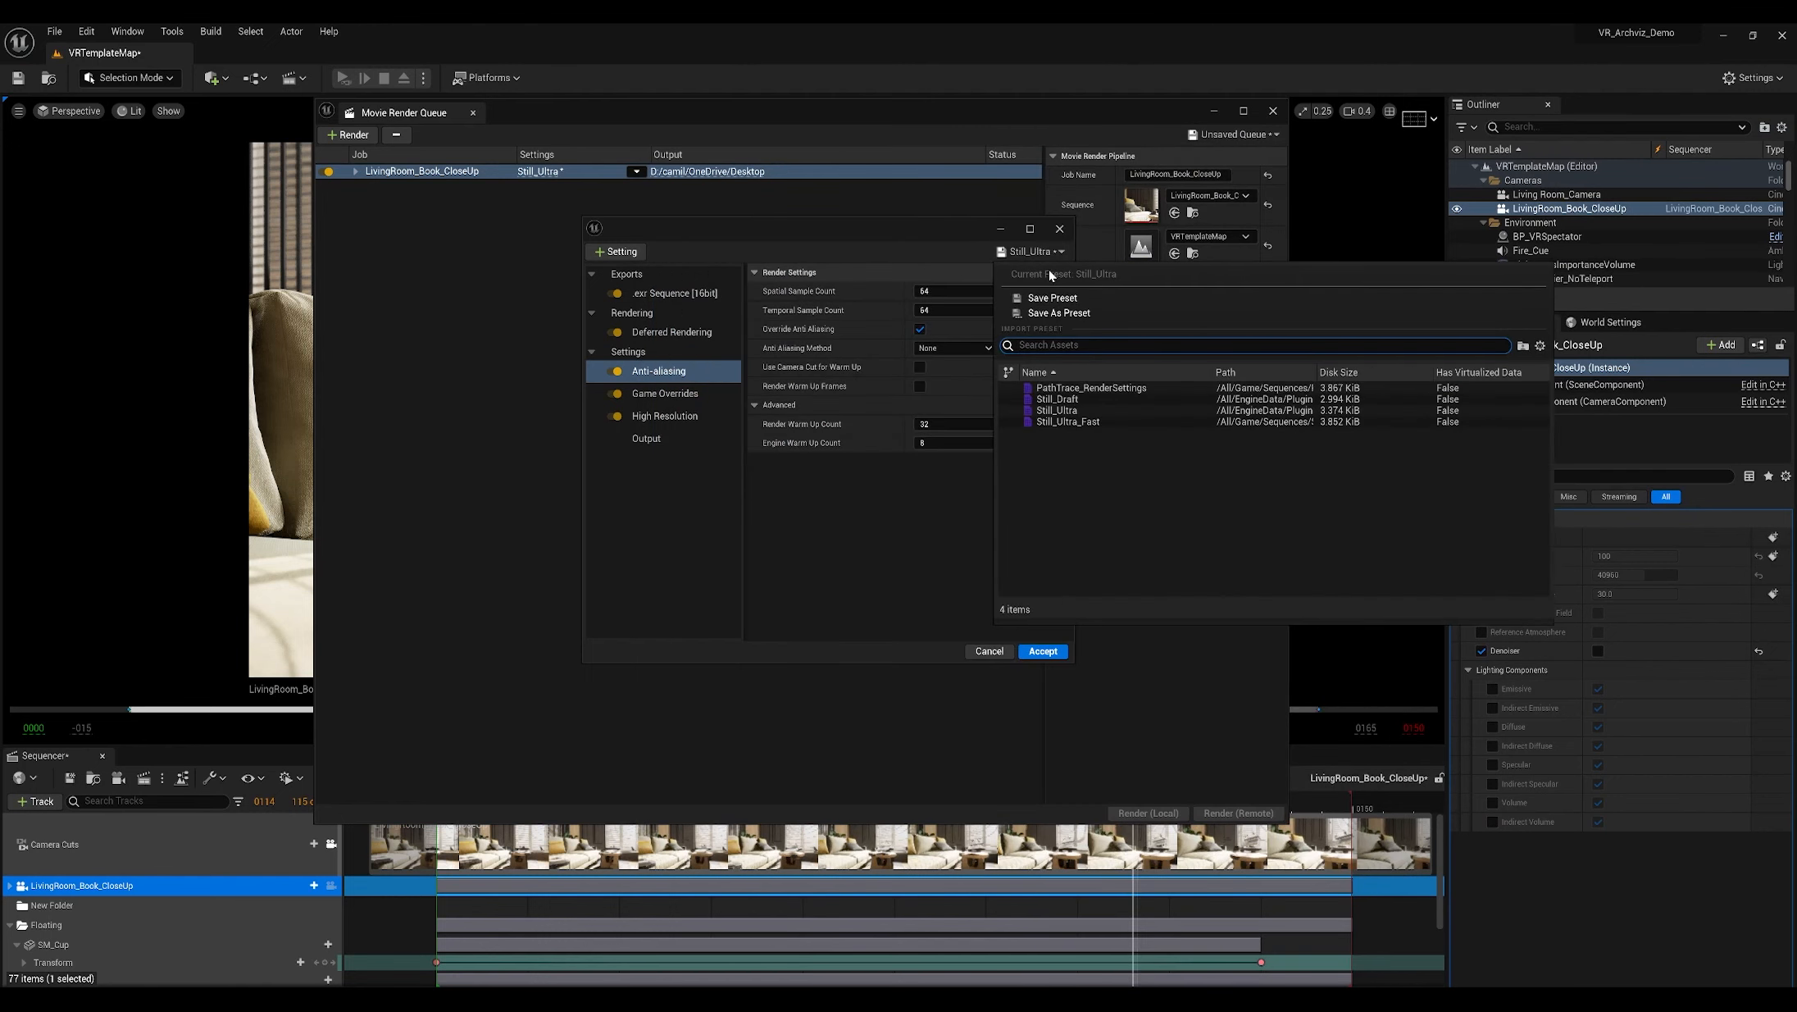
{"action": "left_click", "coordinate": [899, 541]}
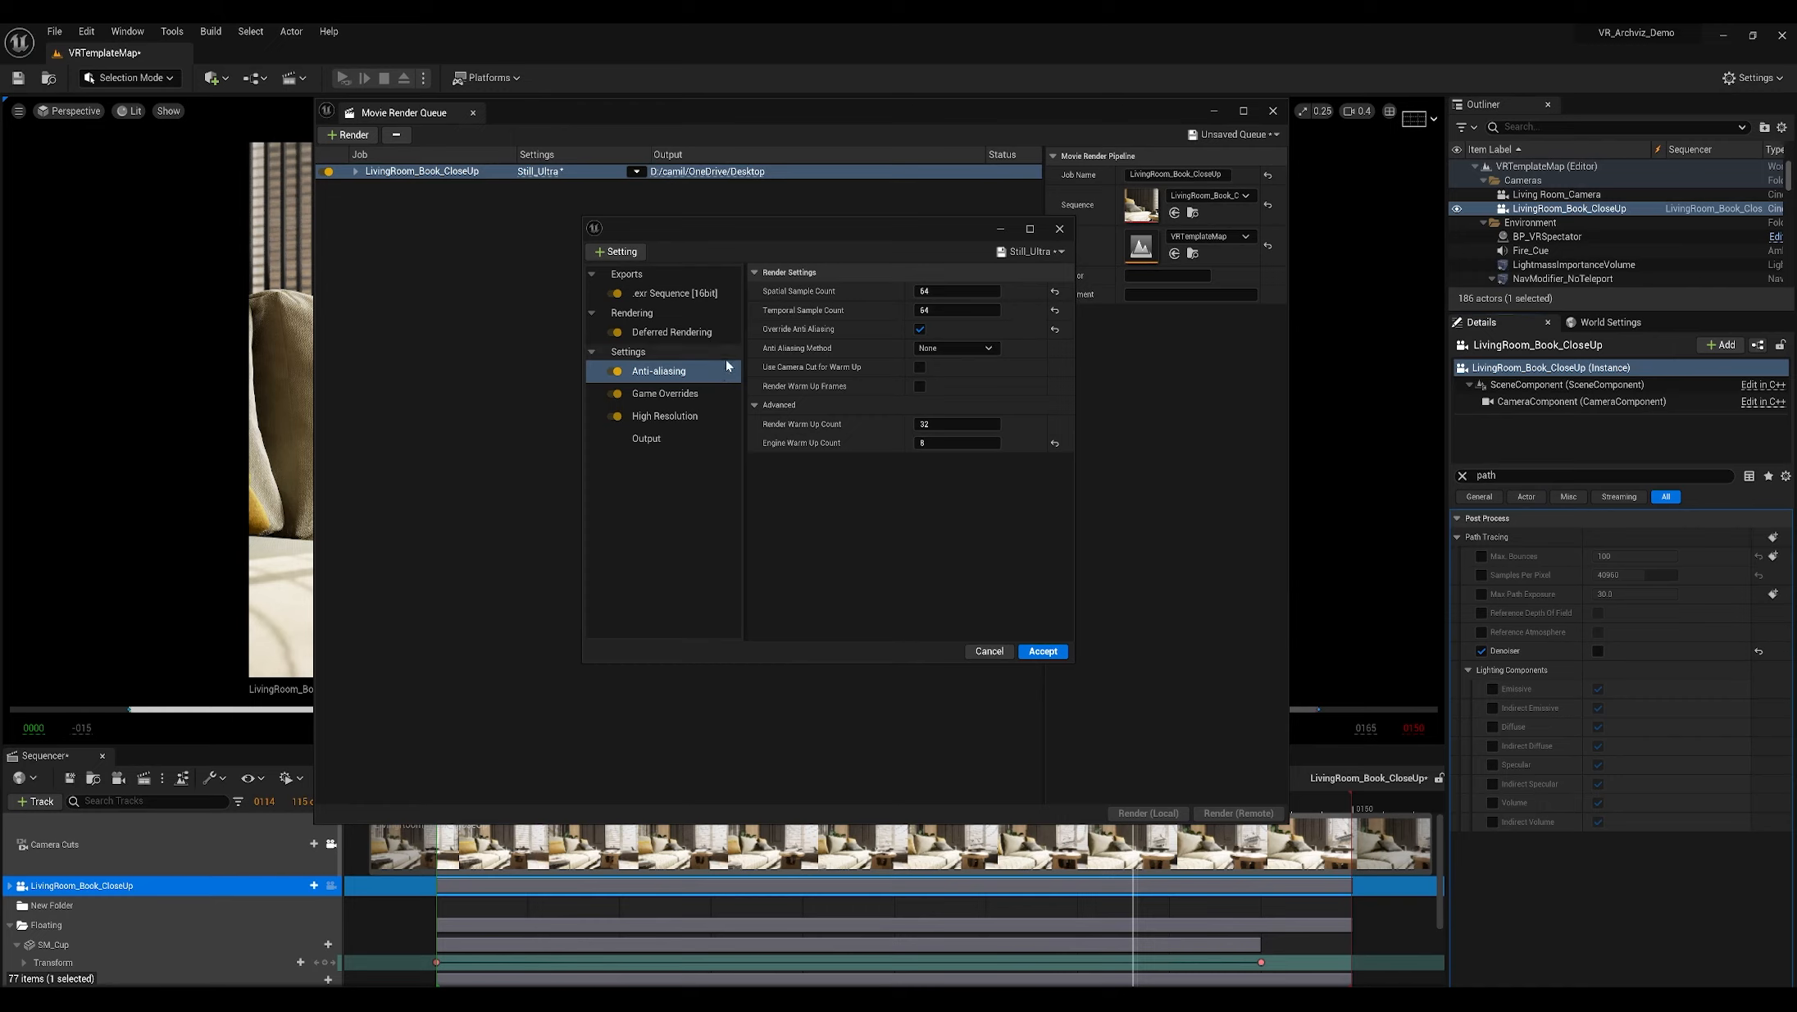
{"action": "left_click_drag", "start_coordinate": [902, 223], "coordinate": [857, 260]}
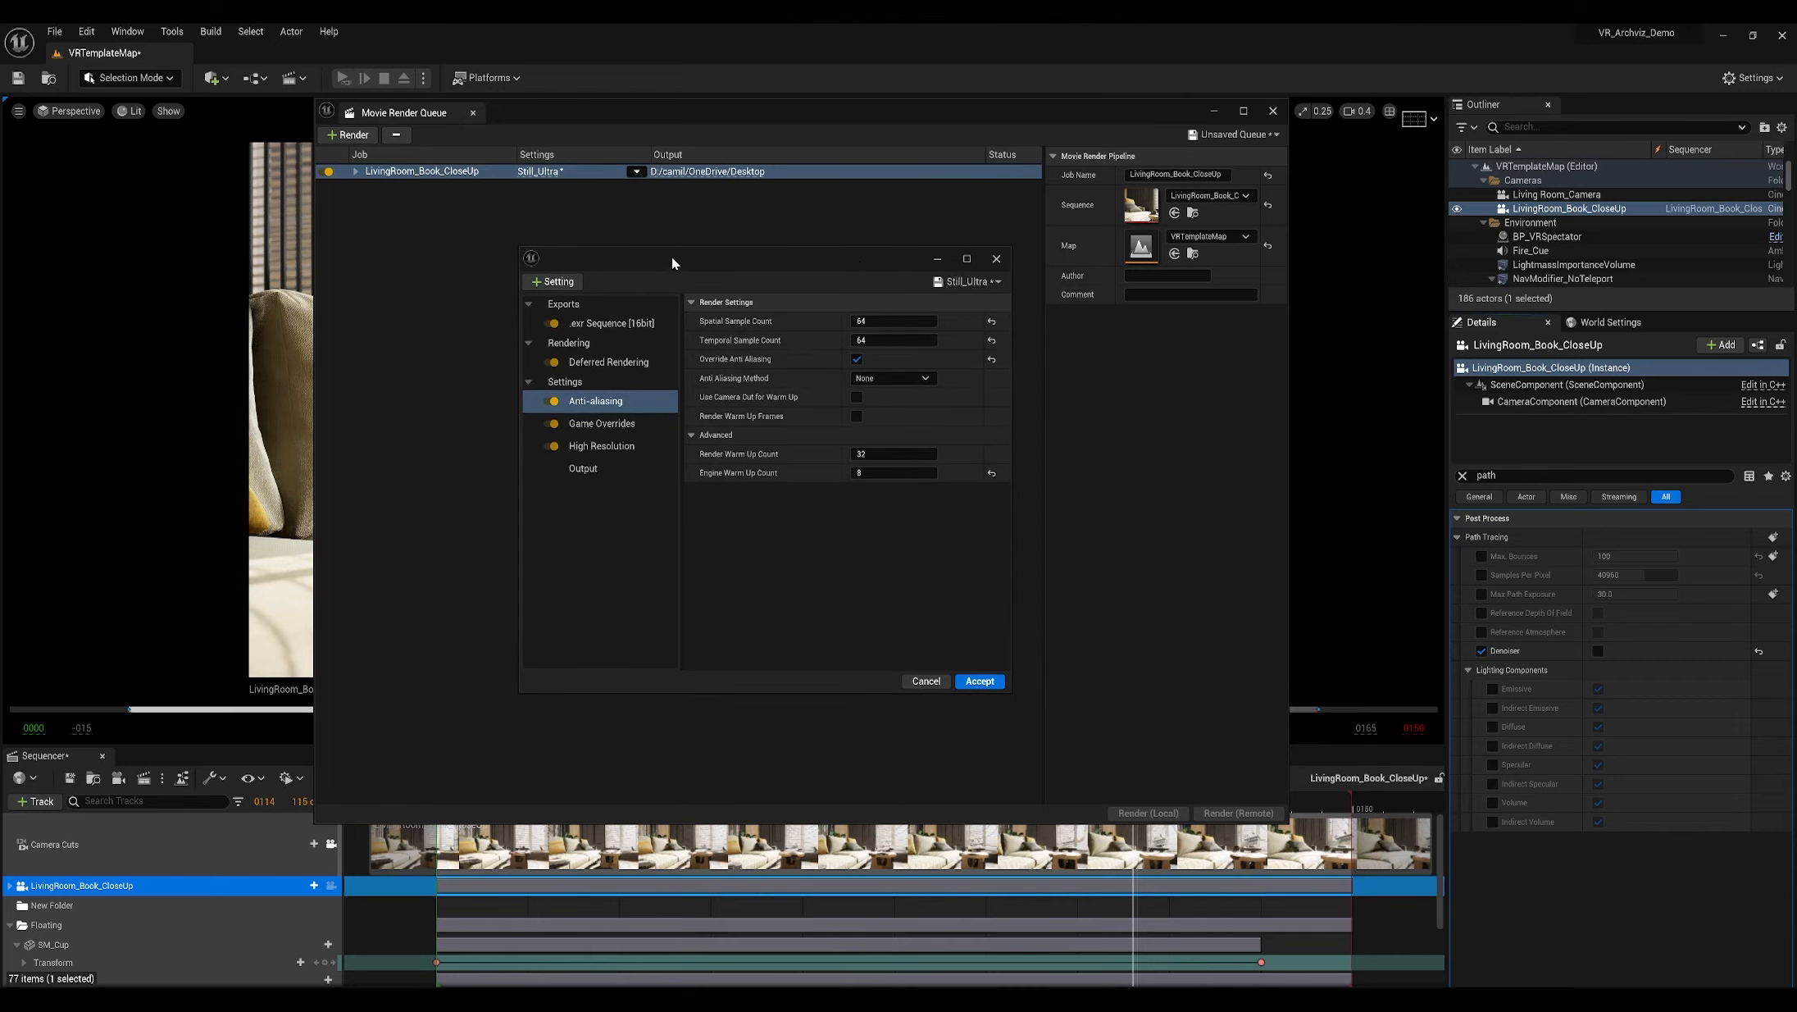
{"action": "left_click_drag", "start_coordinate": [672, 256], "coordinate": [795, 262]}
{"action": "left_click", "coordinate": [1093, 287]}
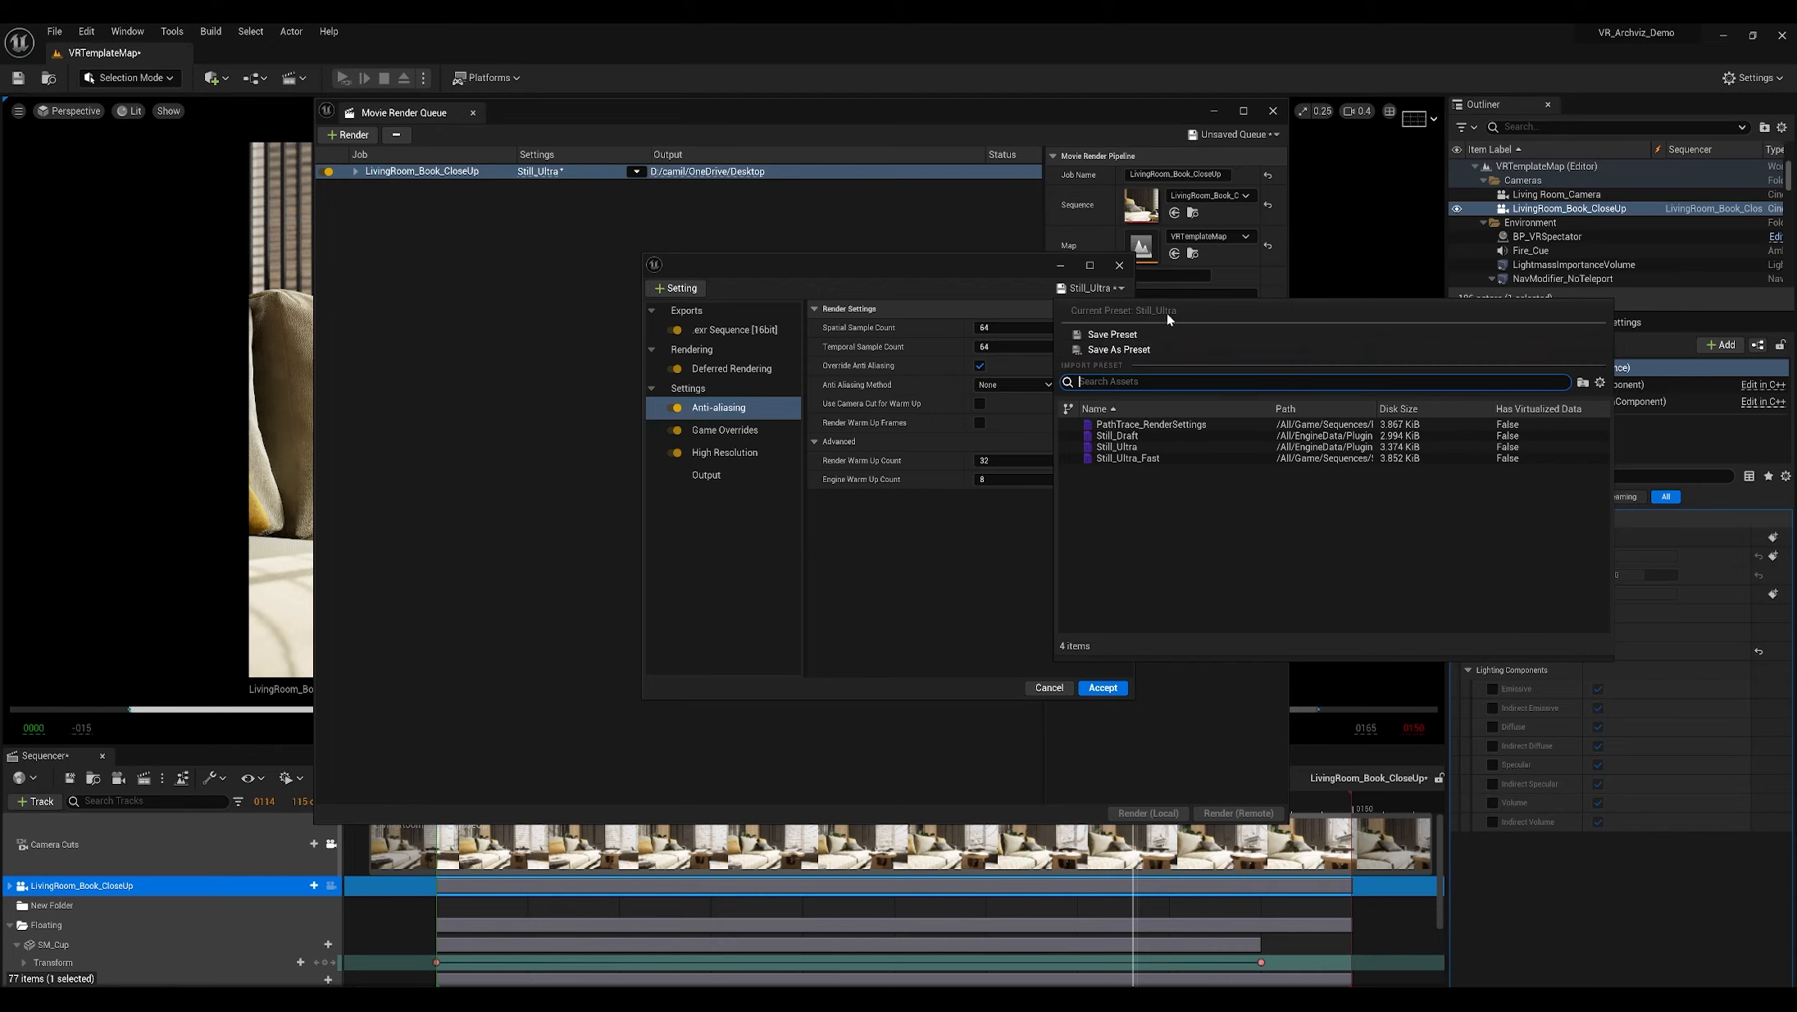
{"action": "left_click", "coordinate": [1111, 333]}
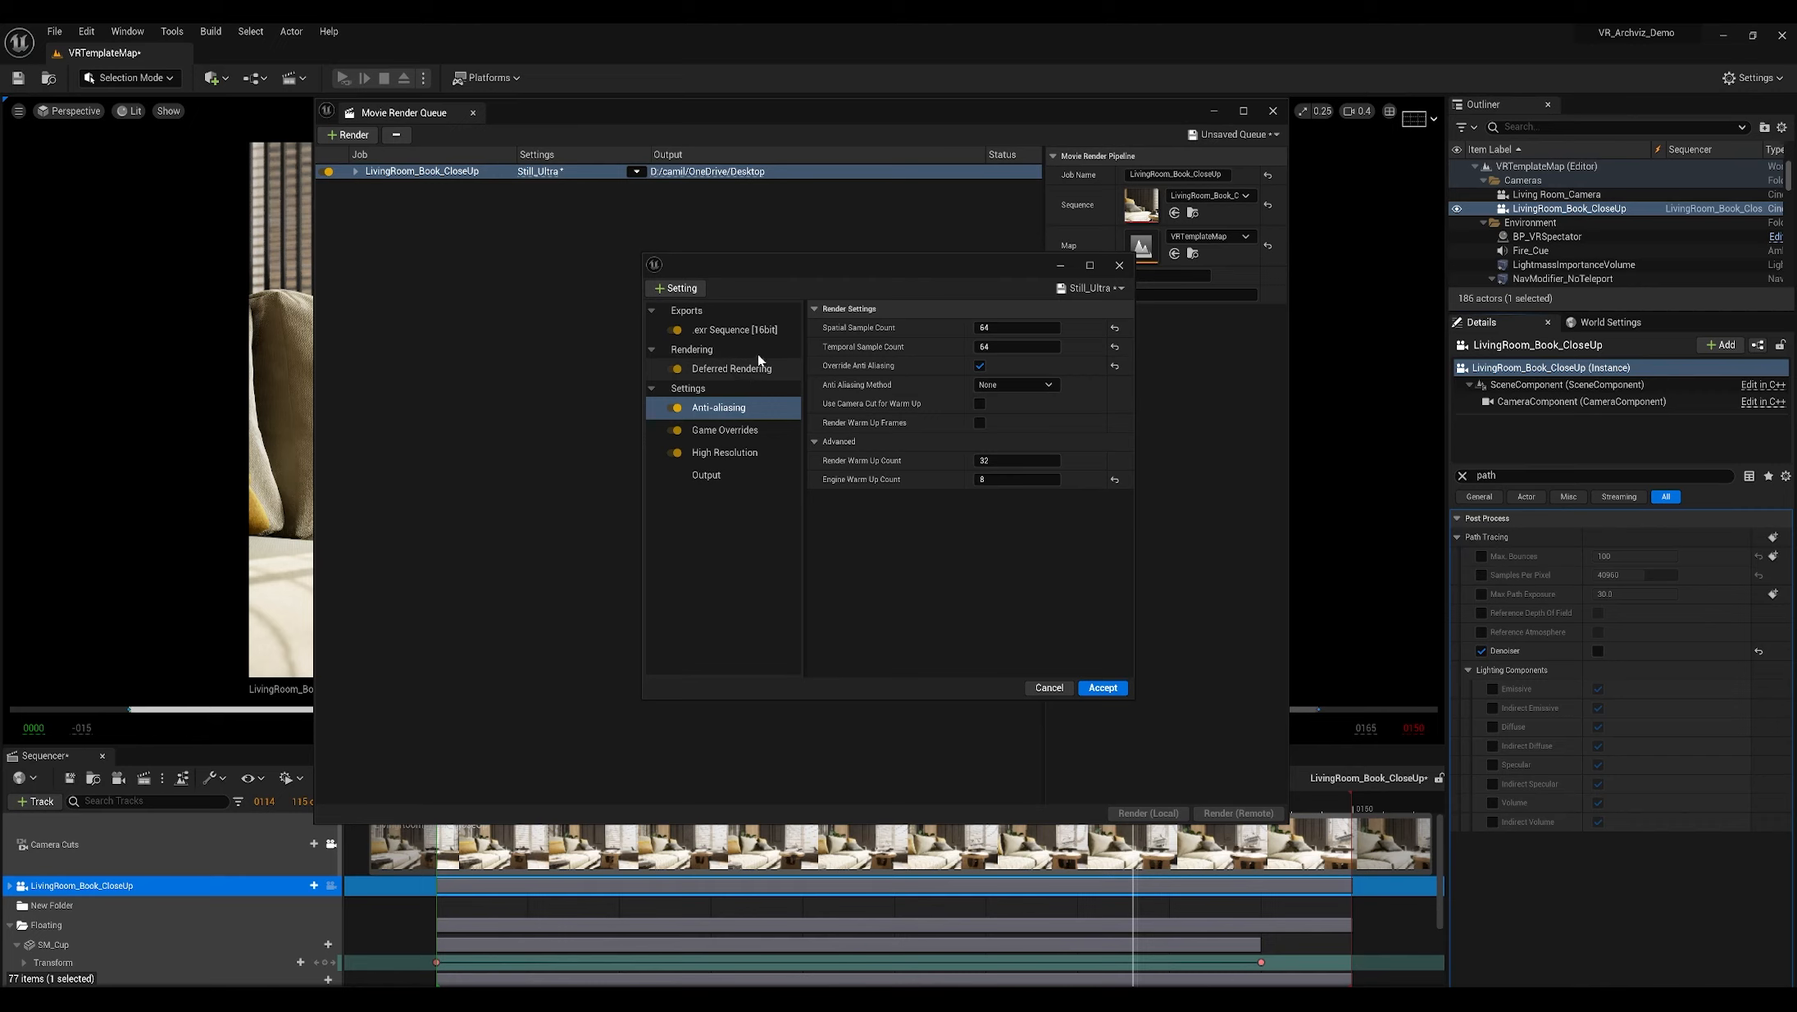
Step: Load the PathTrace_RenderSettings preset into the LivingRoom_Book_CloseUp render job
{"action": "left_click", "coordinate": [1091, 288]}
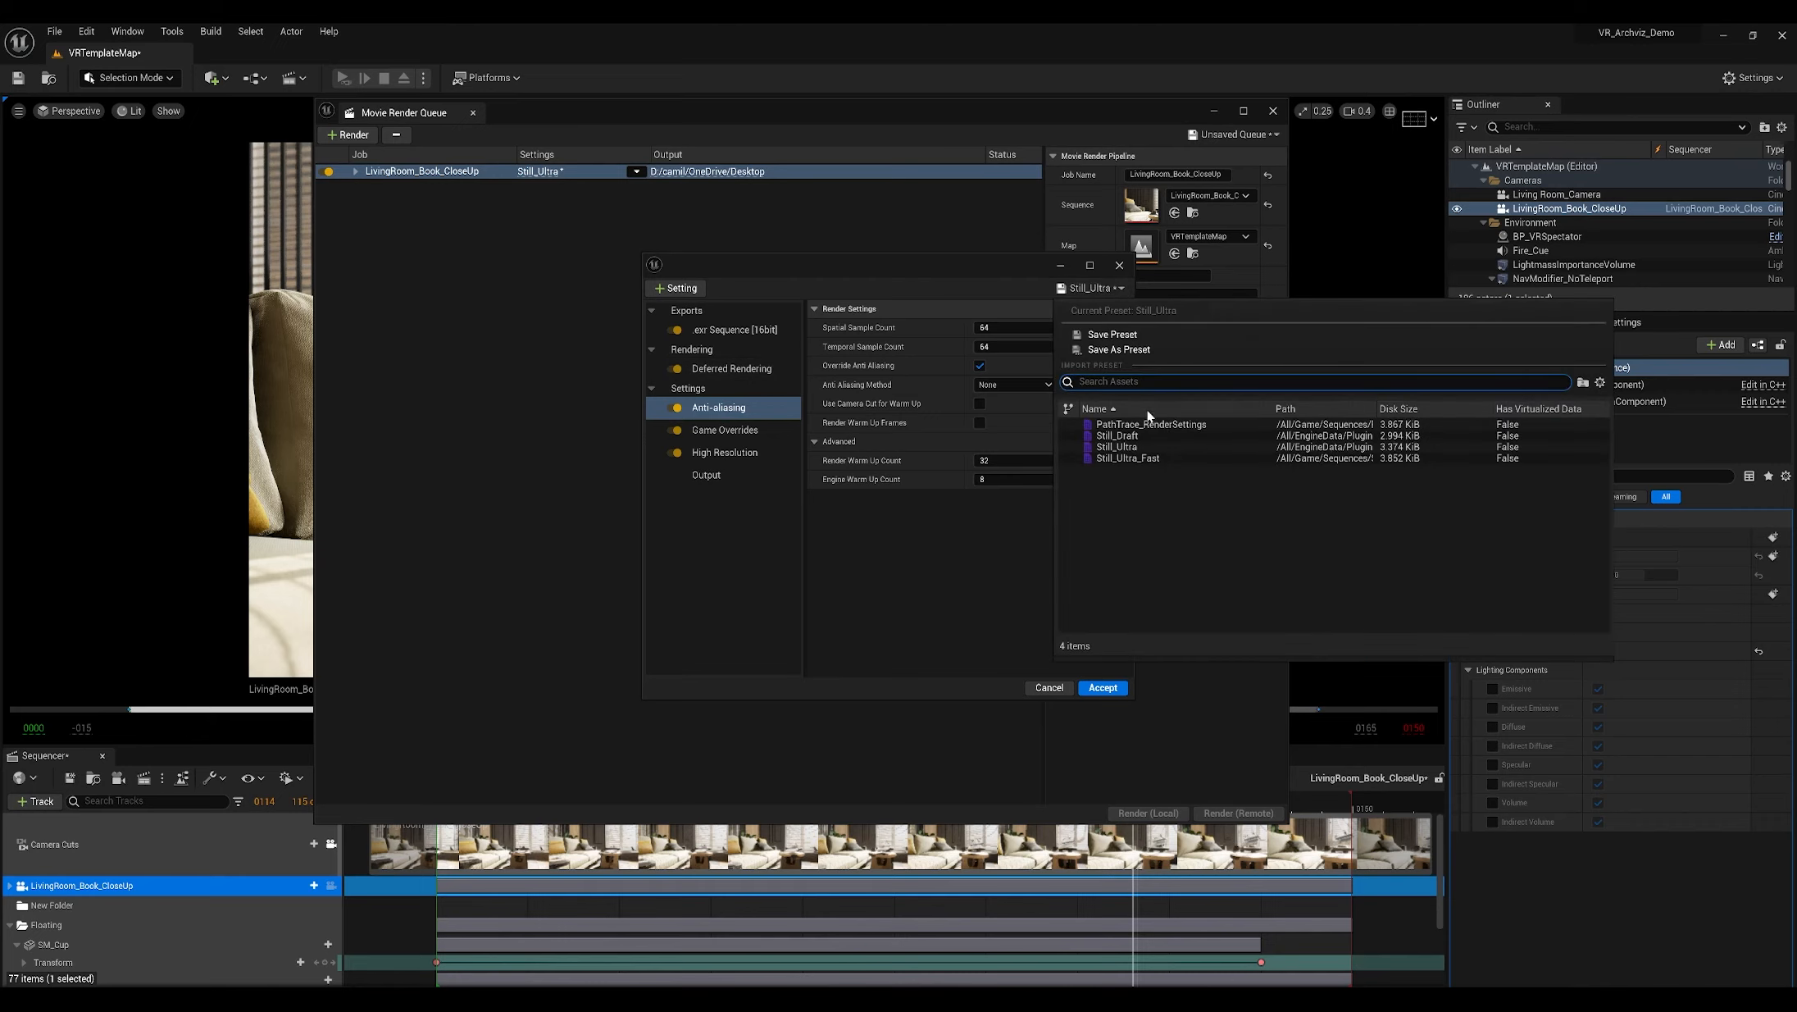
{"action": "left_click", "coordinate": [1151, 423]}
{"action": "left_click", "coordinate": [1005, 554]}
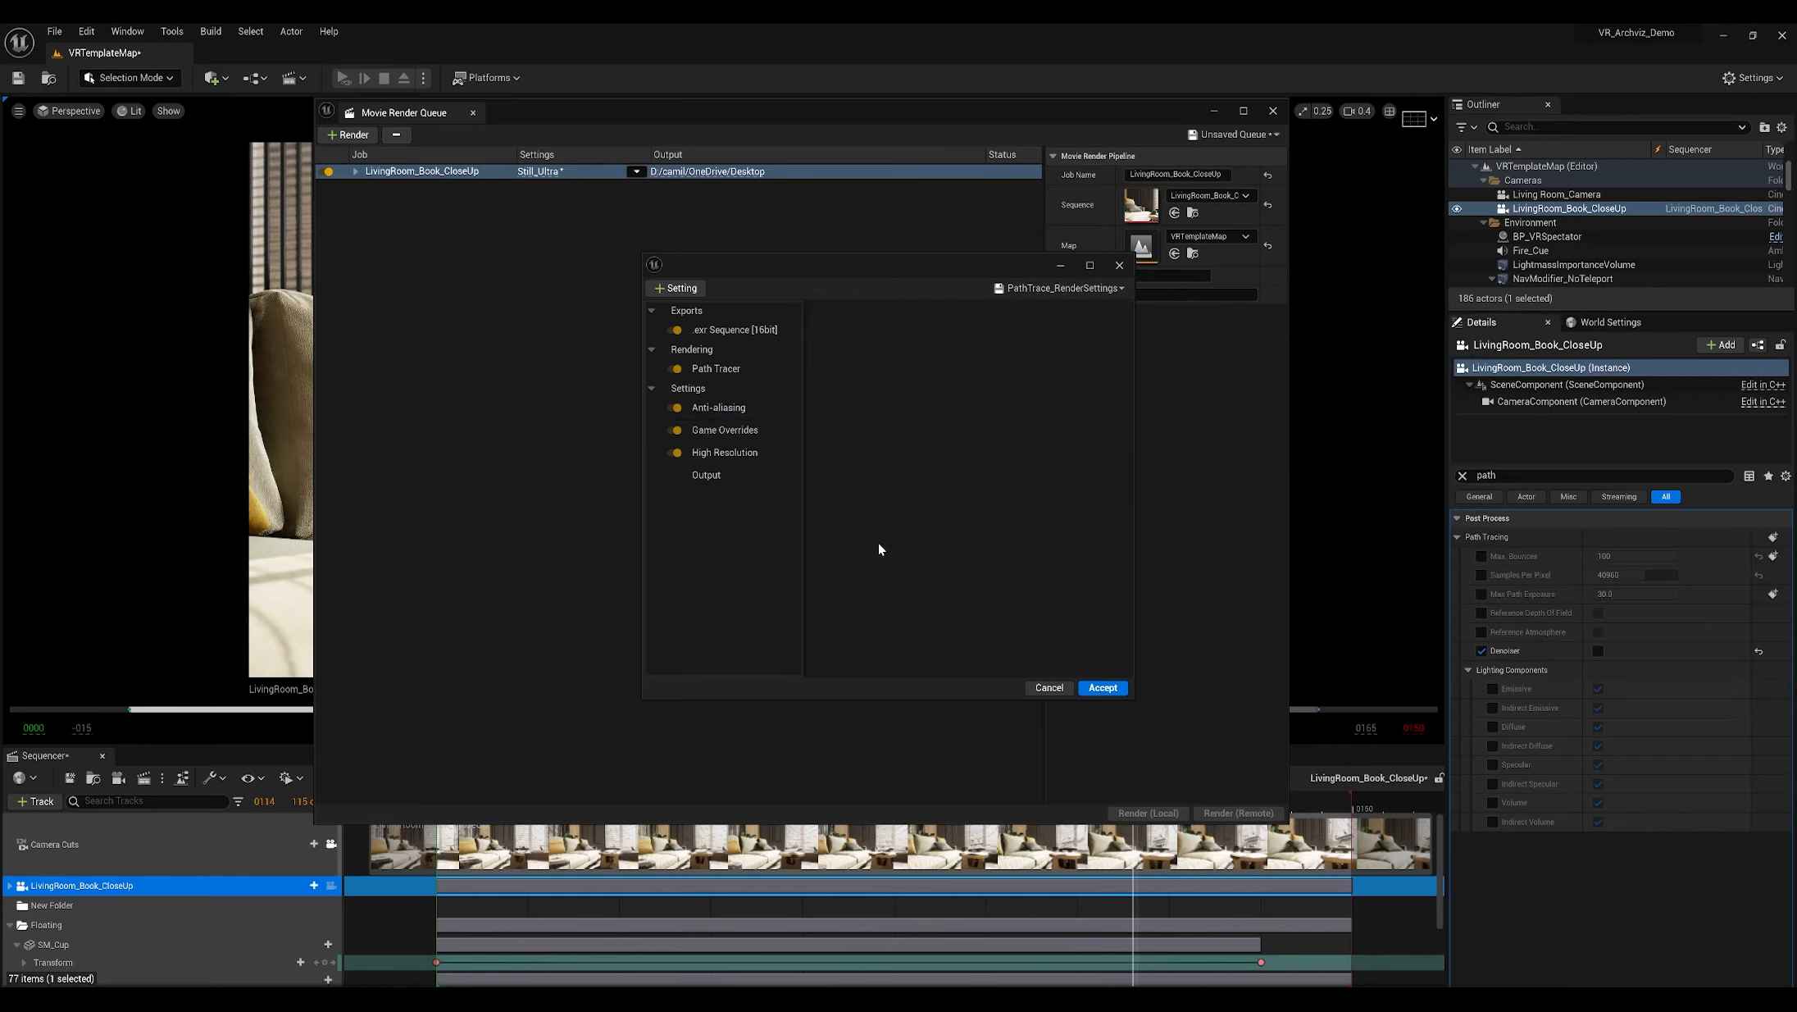
Step: Review the loaded preset's Path Tracer and Anti-aliasing settings, then show its Output settings
{"action": "left_click", "coordinate": [738, 370]}
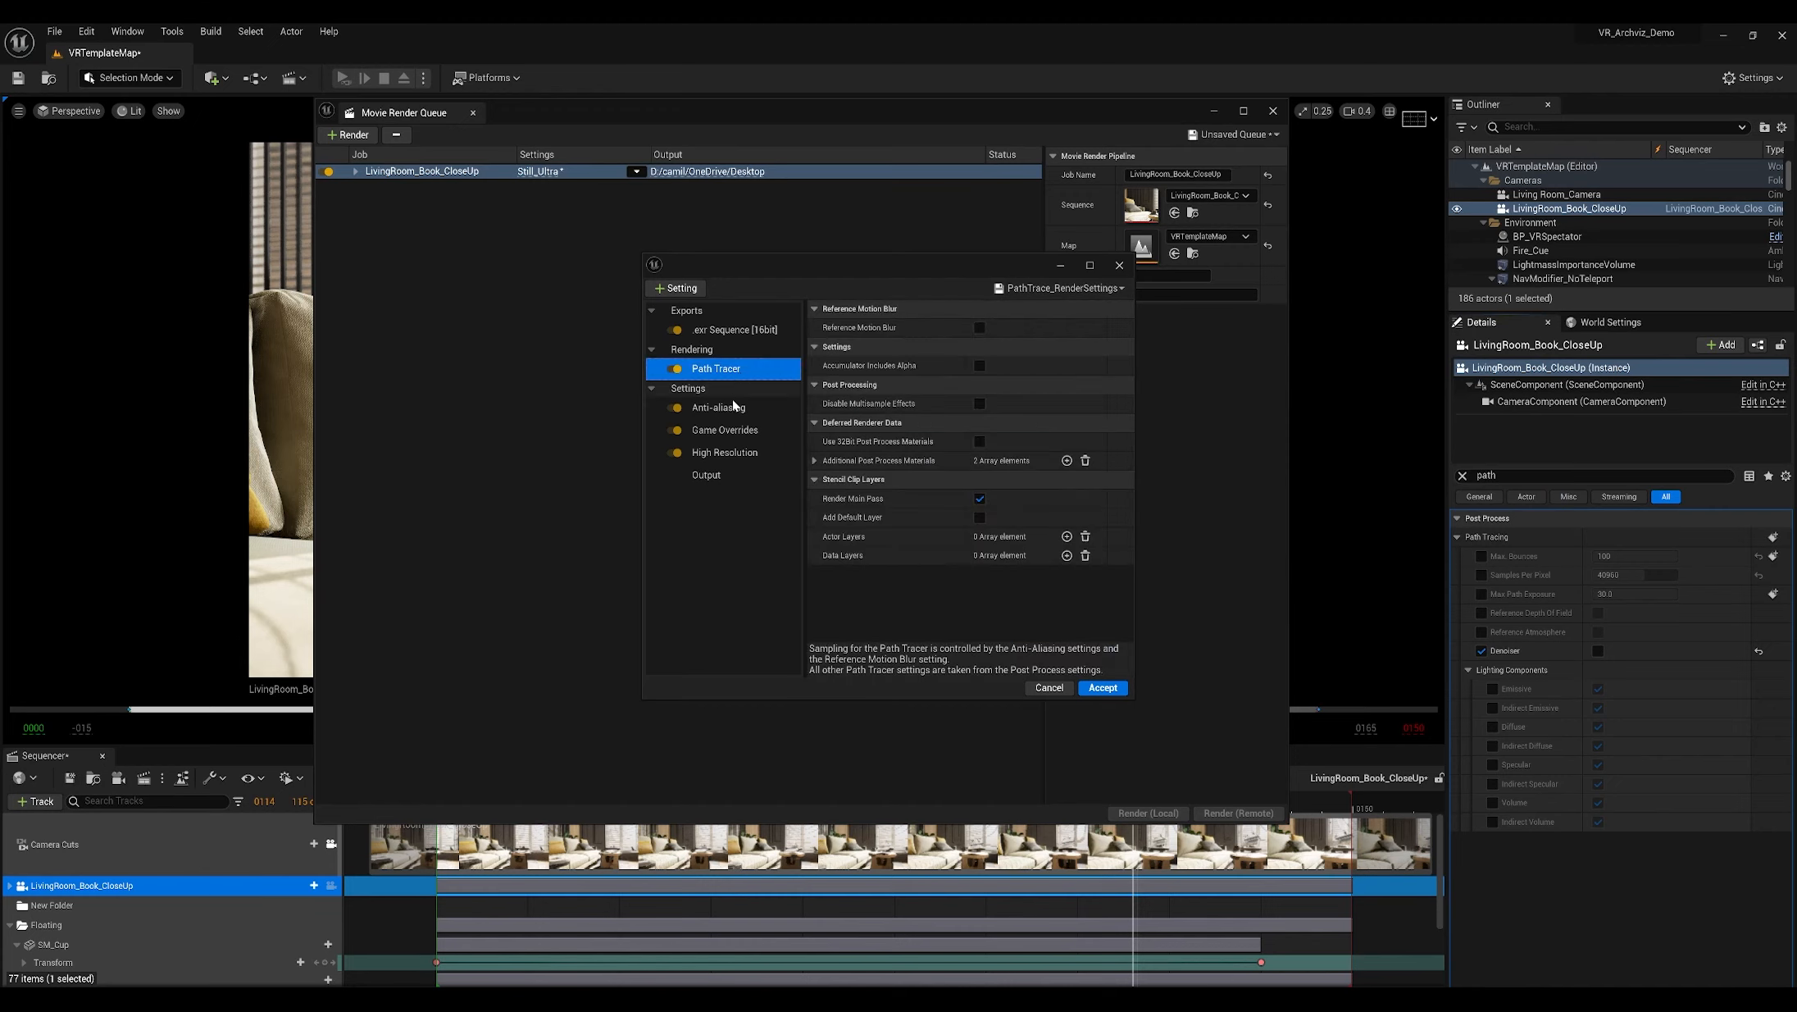
{"action": "left_click", "coordinate": [729, 408]}
{"action": "left_click", "coordinate": [727, 477]}
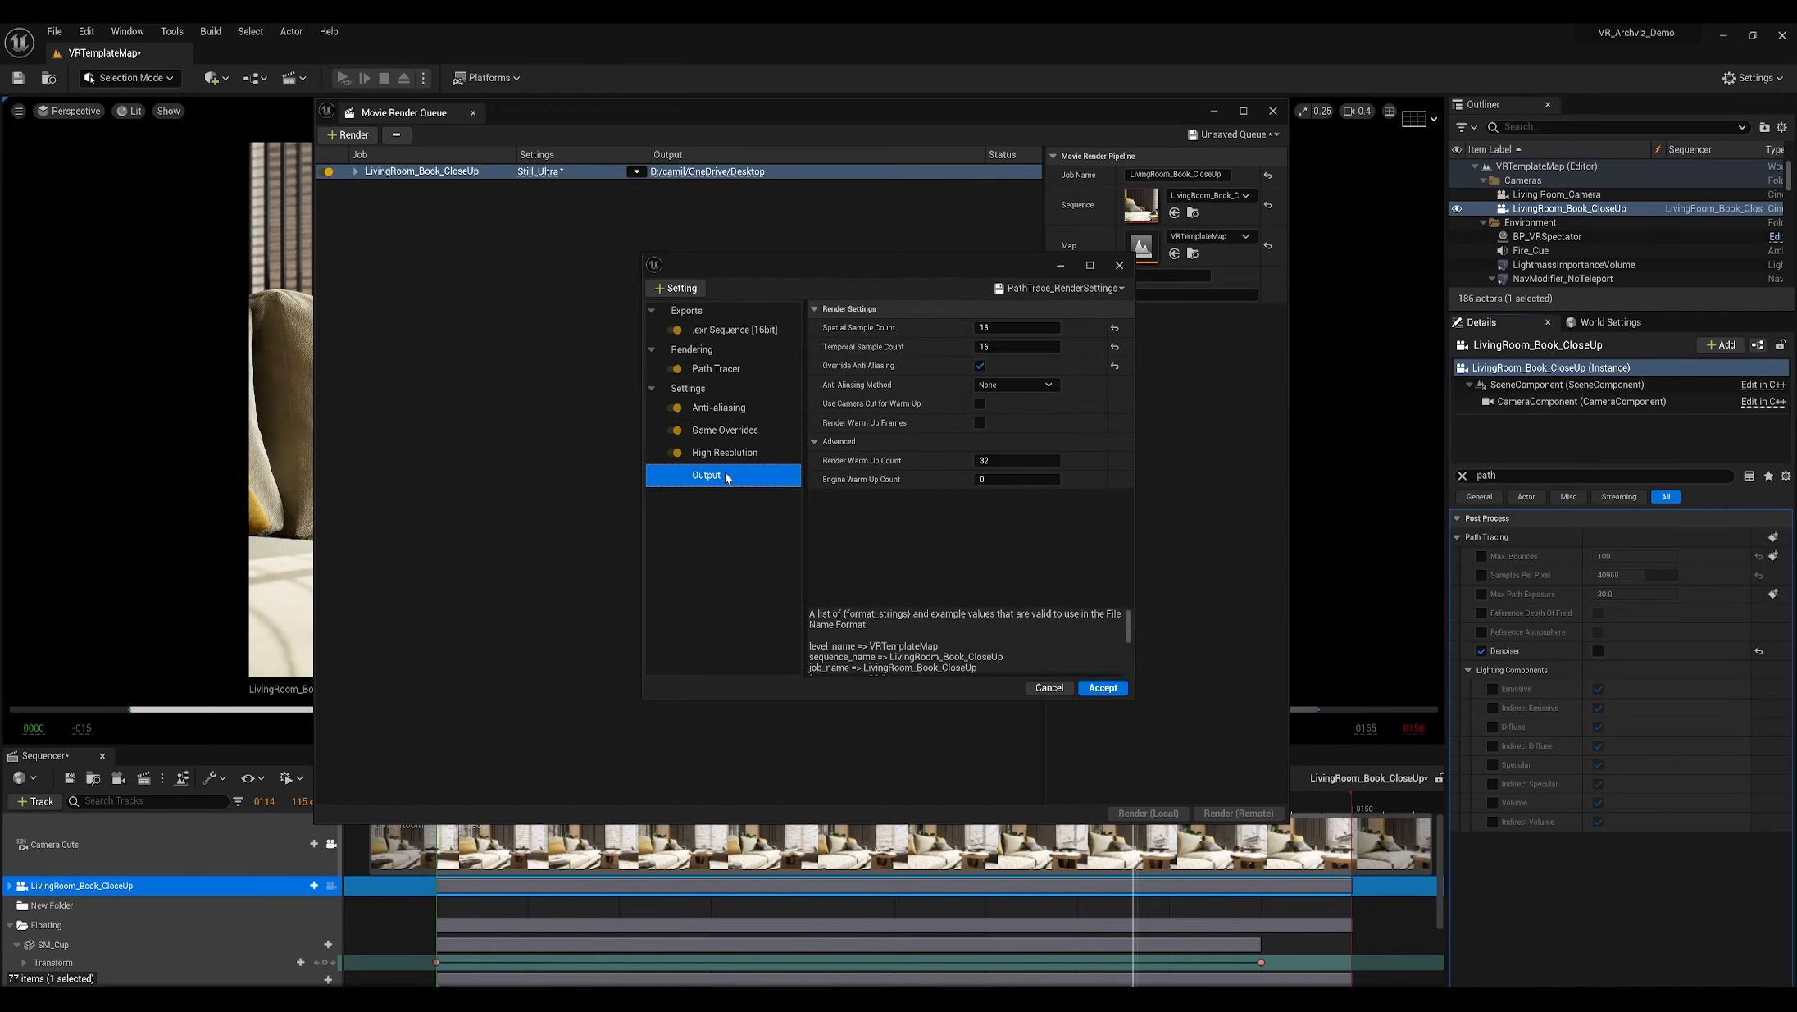